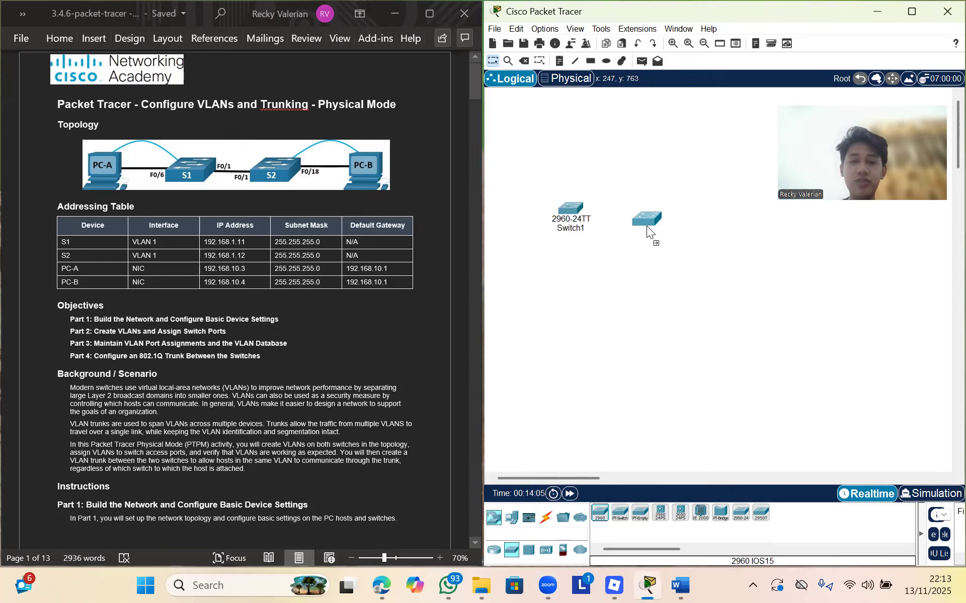
Add a second 2960 switch and two PC-PT devices to the canvas
click(644, 214)
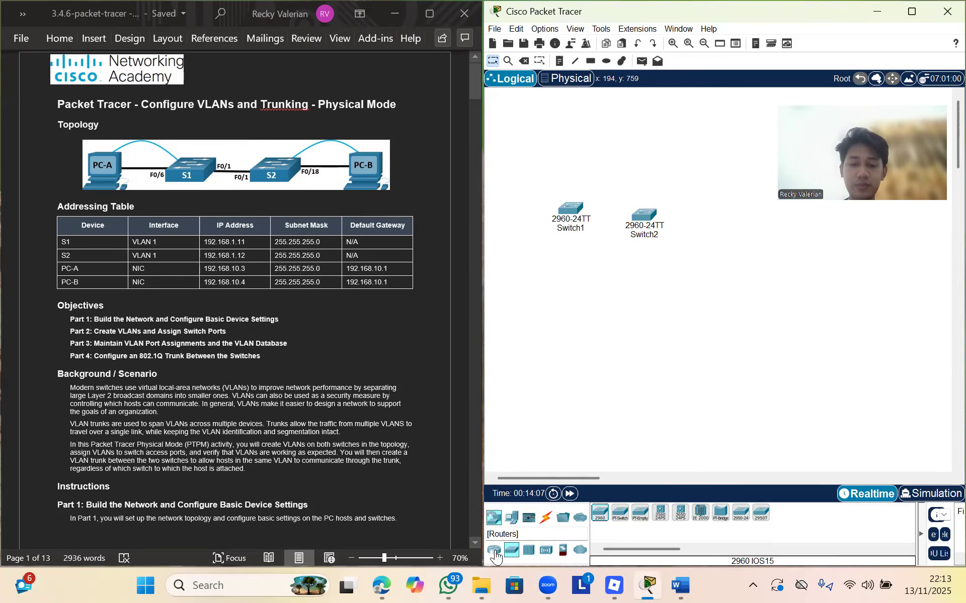
click(512, 518)
drag(599, 515, 521, 247)
drag(599, 518, 731, 273)
Line the switches up between the two PCs and open PC2's device window
drag(561, 222, 586, 265)
drag(644, 216, 664, 267)
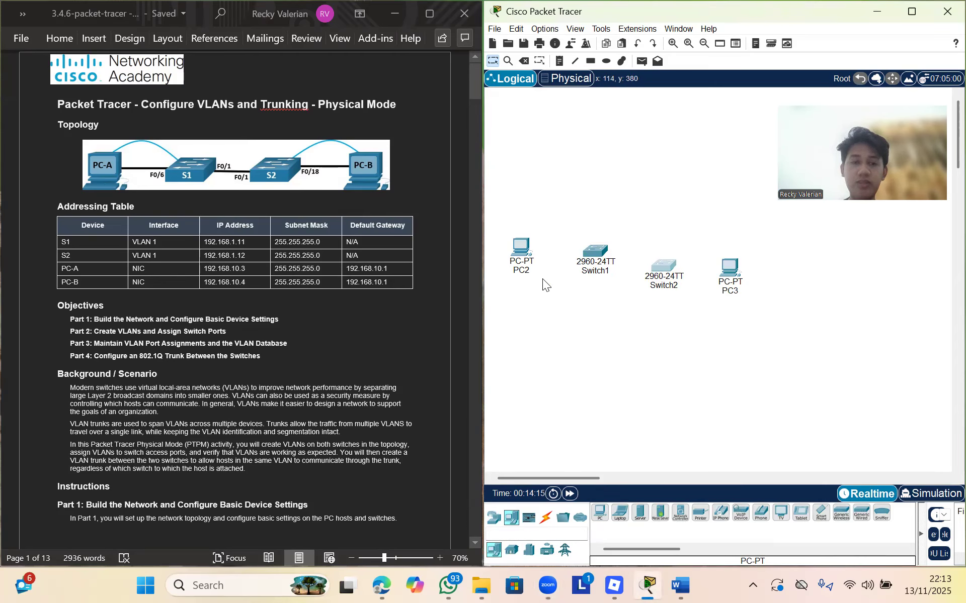
drag(527, 264, 523, 276)
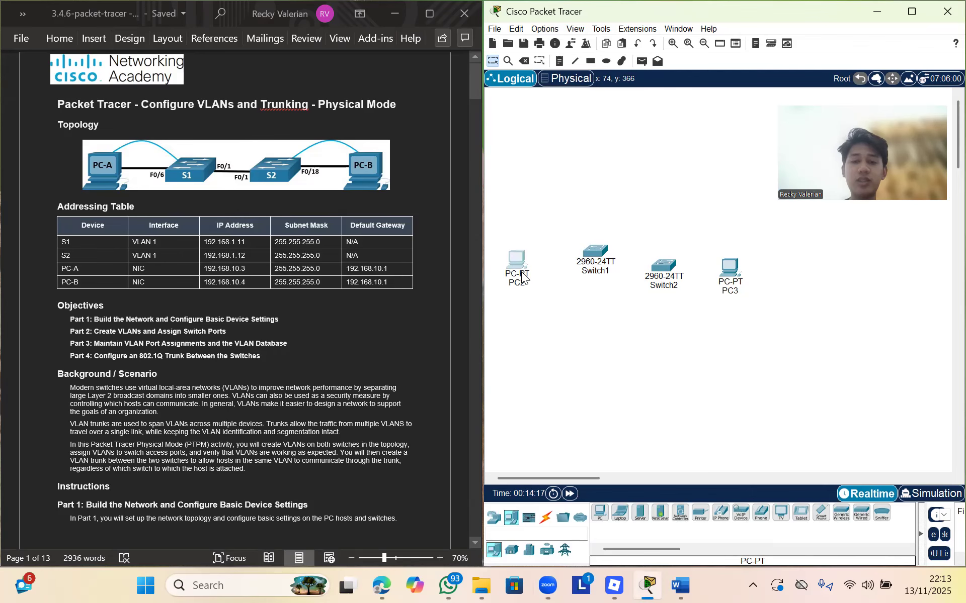
click(526, 282)
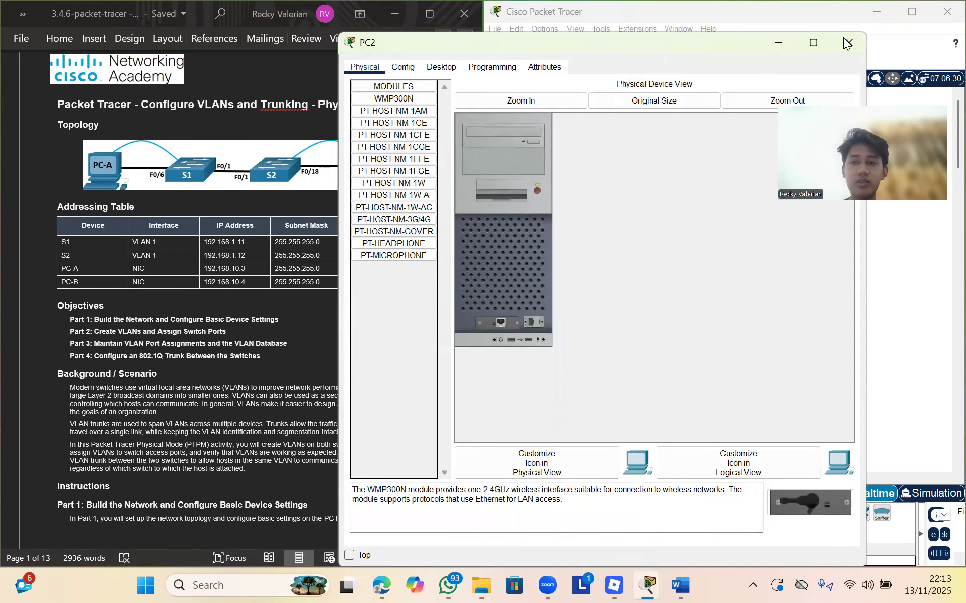
Close PC2's window and rename PC2 to PCA
click(522, 283)
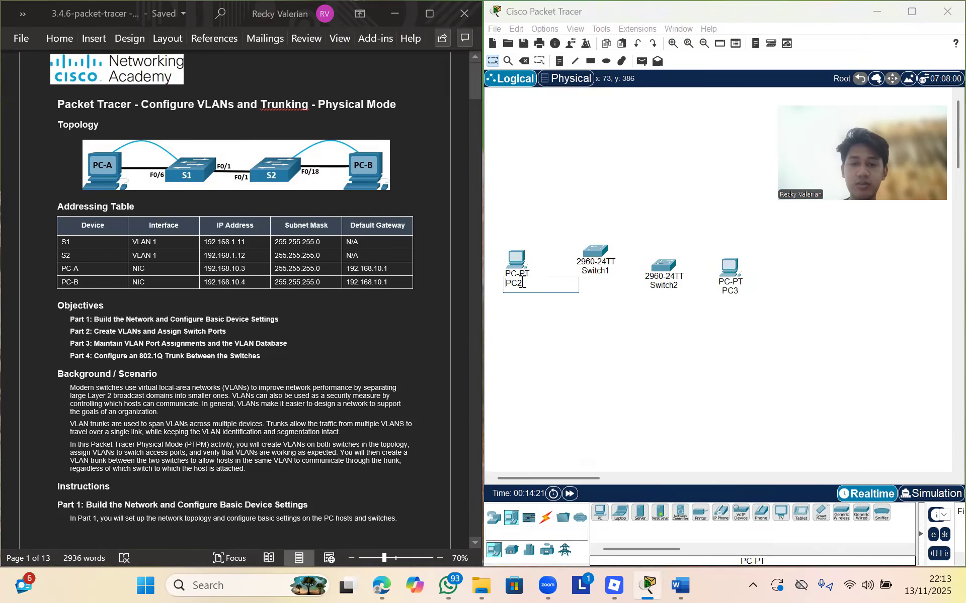
key(BackSpace)
key(Caps_Lock)
text(A)
key(Caps_Lock)
key(BackSpace)
key(Caps_Lock)
text(A)
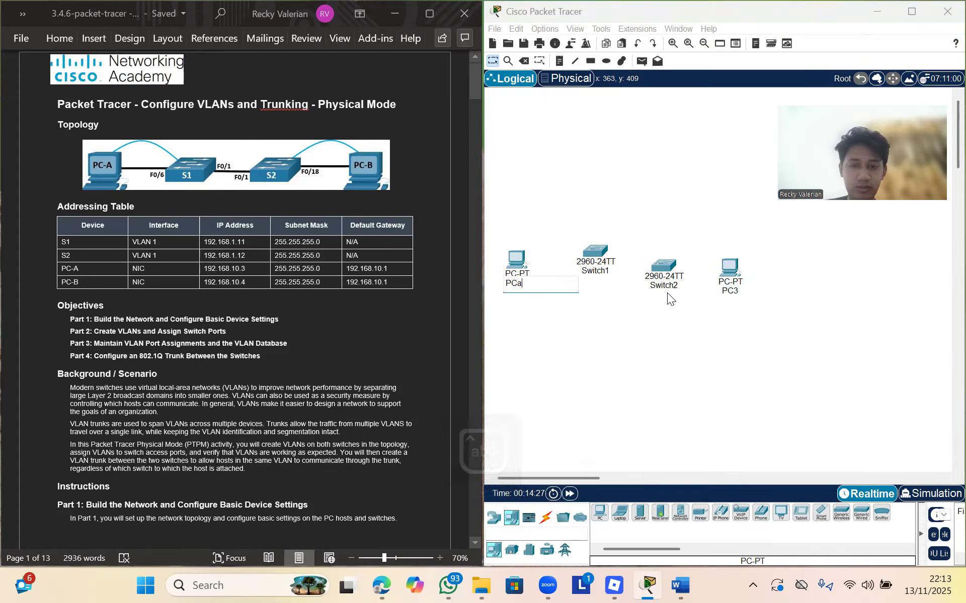
key(Caps_Lock)
click(735, 291)
Rename PC3 to PCB and the two switches to S1 and S2
key(BackSpace)
key(Caps_Lock)
text(B)
key(Caps_Lock)
click(609, 271)
key(BackSpace)
key(BackSpace)
key(BackSpace)
key(BackSpace)
key(BackSpace)
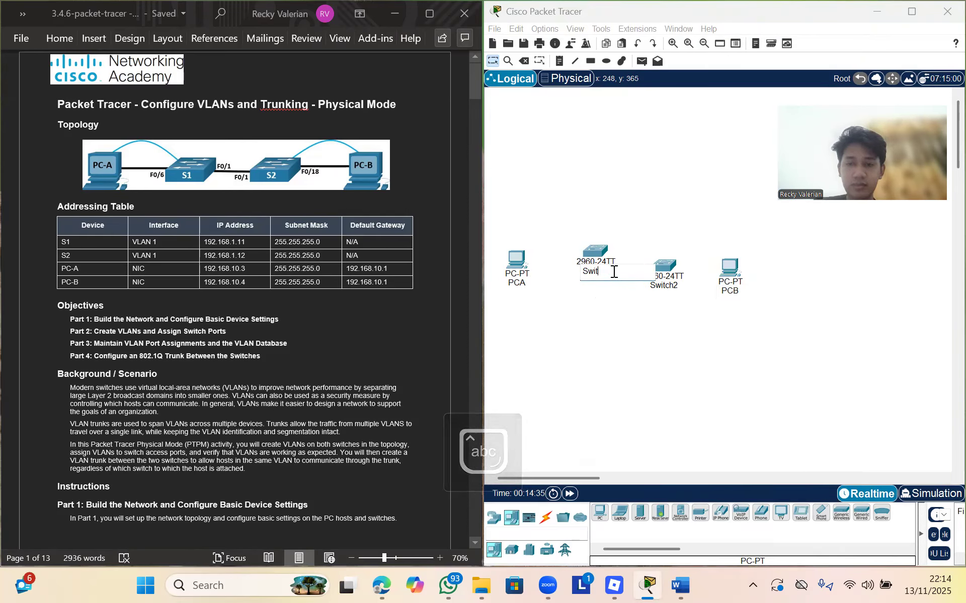
click(663, 286)
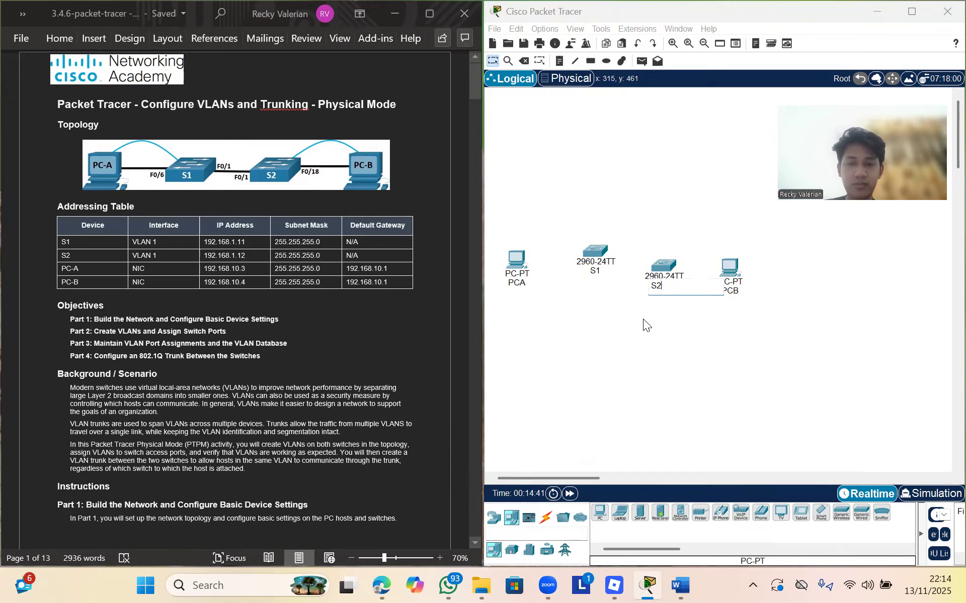
click(702, 83)
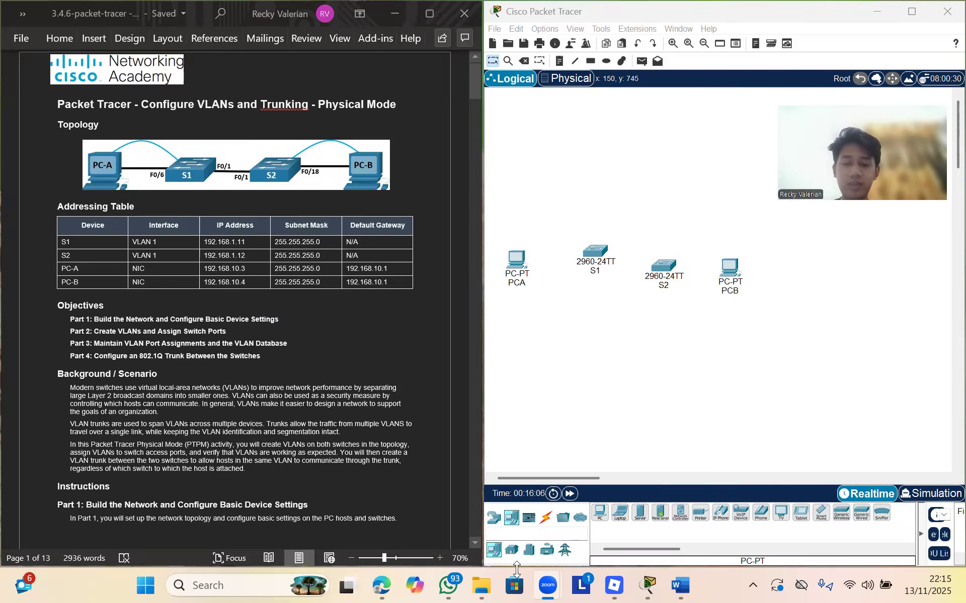
Connect PCA FastEthernet0 to S1 FastEthernet0/6 with a copper straight-through cable
click(546, 522)
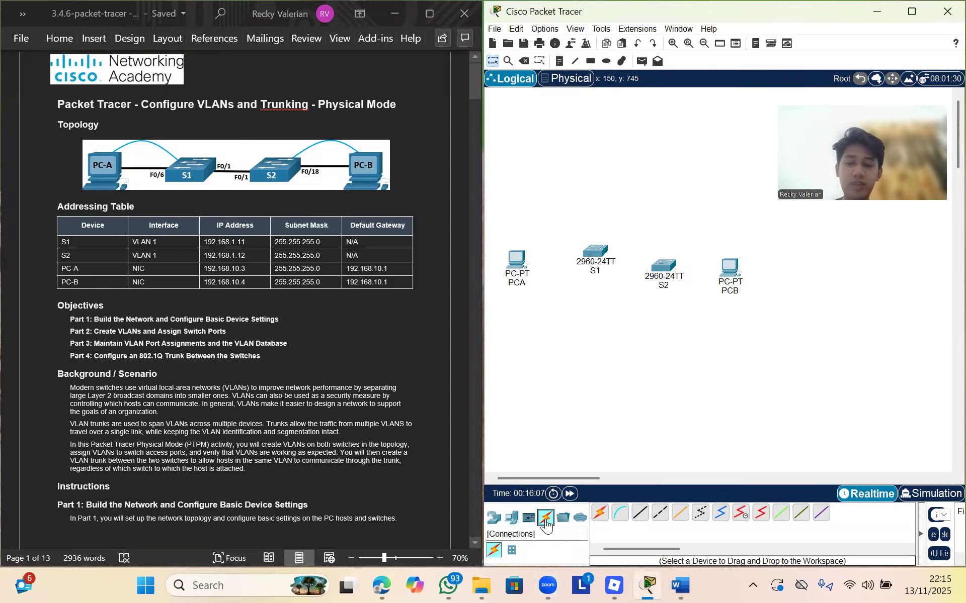
click(641, 513)
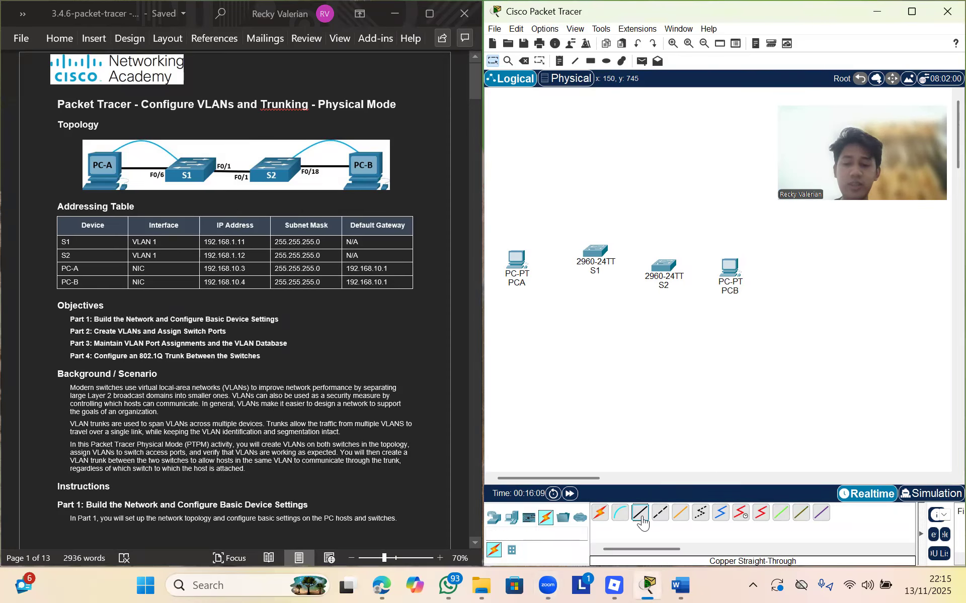
click(518, 262)
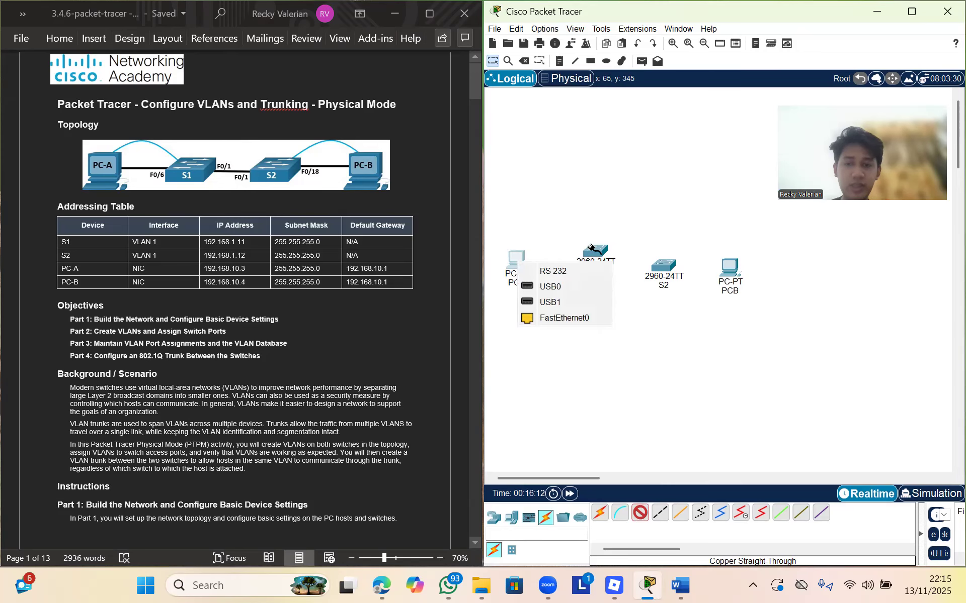
click(562, 318)
click(593, 250)
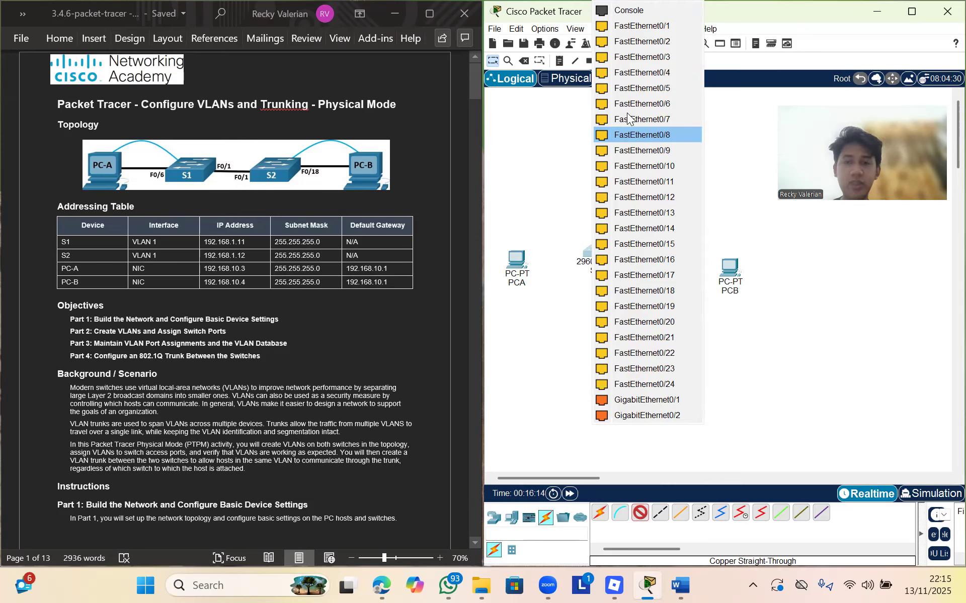
click(666, 103)
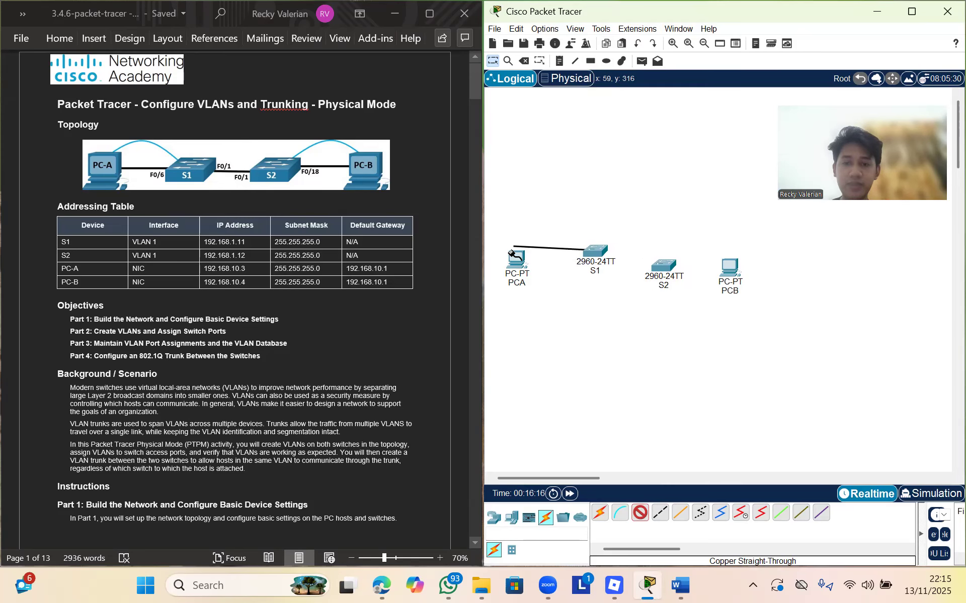
click(518, 262)
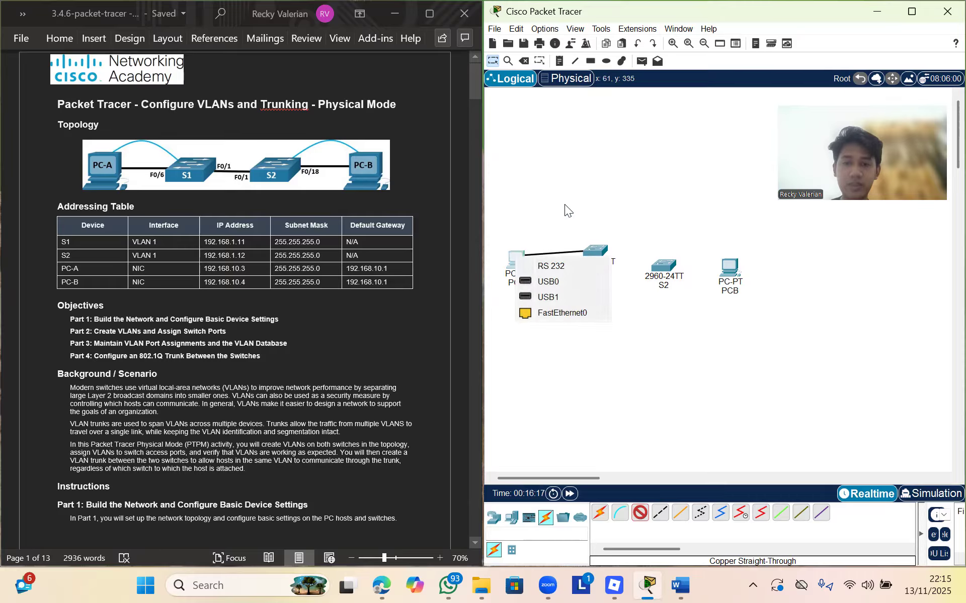
click(565, 311)
Link S1 FastEthernet0/1 to S2 FastEthernet0/1 with a straight-through cable
click(640, 515)
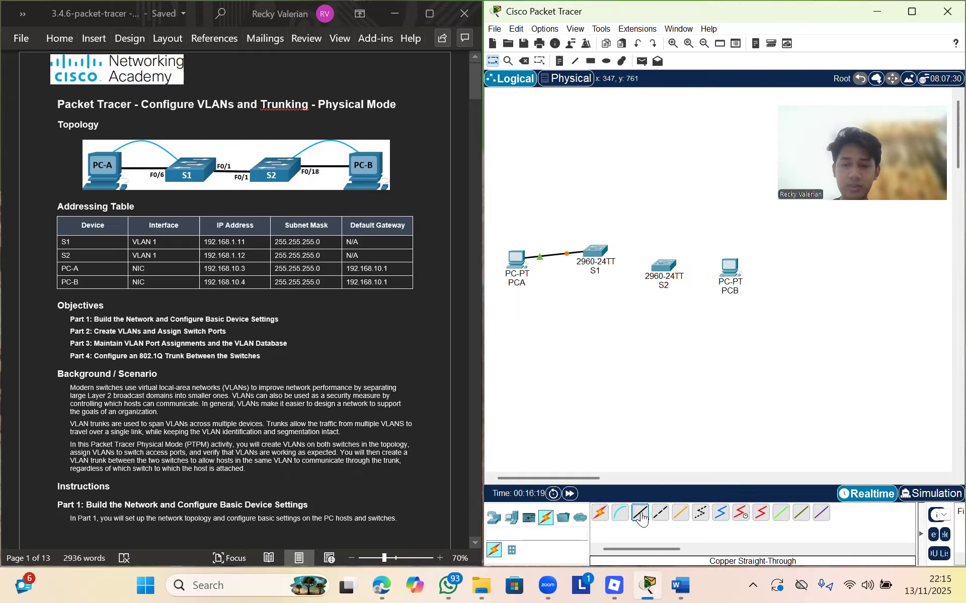
click(596, 252)
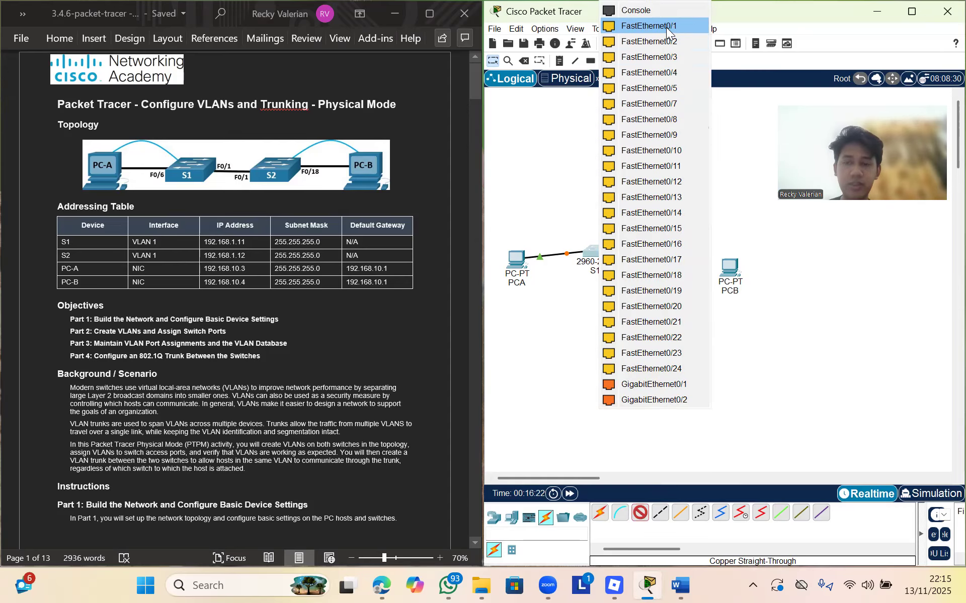
click(666, 27)
click(663, 265)
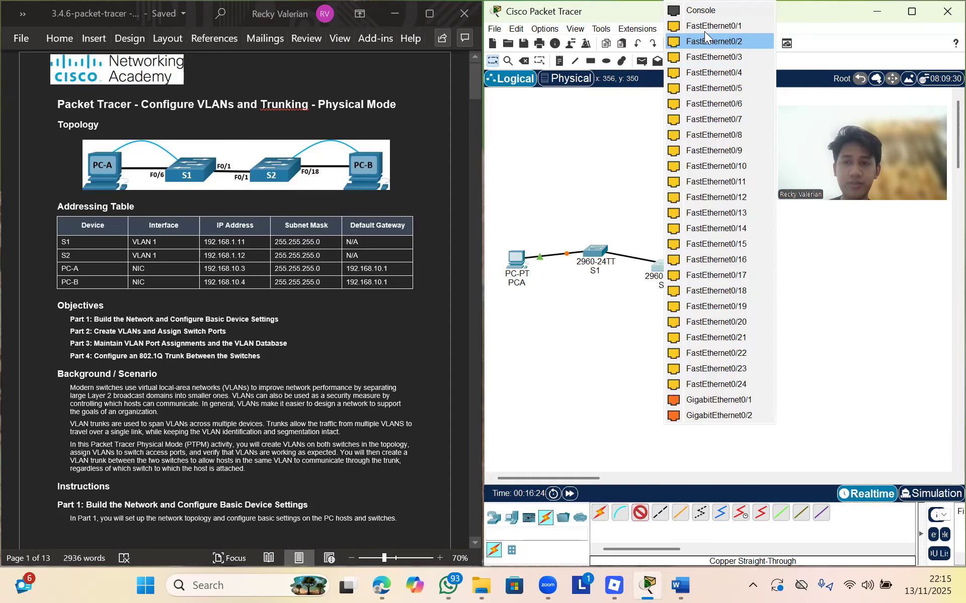
click(704, 28)
Connect S2 FastEthernet0/18 to PCB FastEthernet0 with a straight-through cable
click(640, 513)
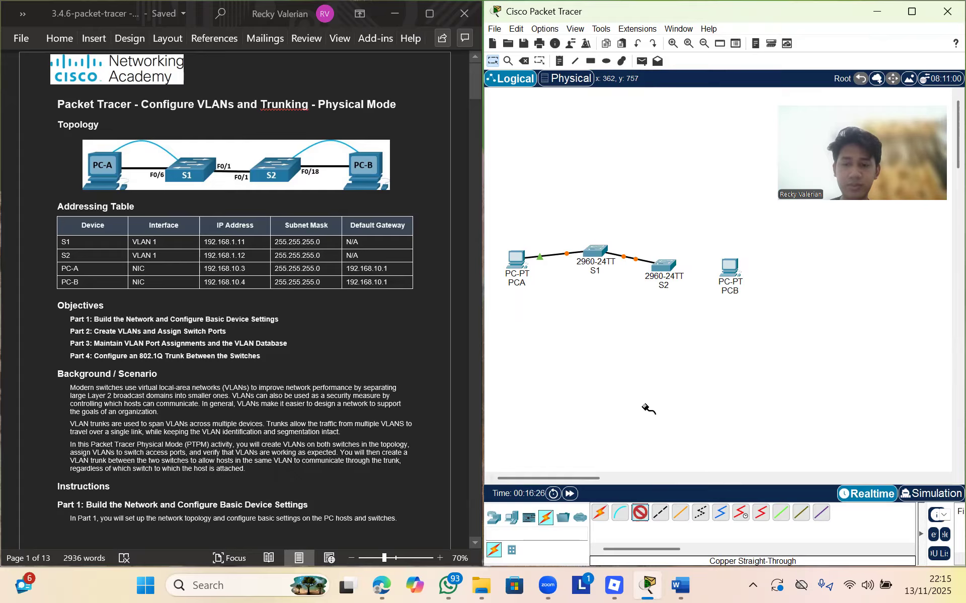
click(662, 264)
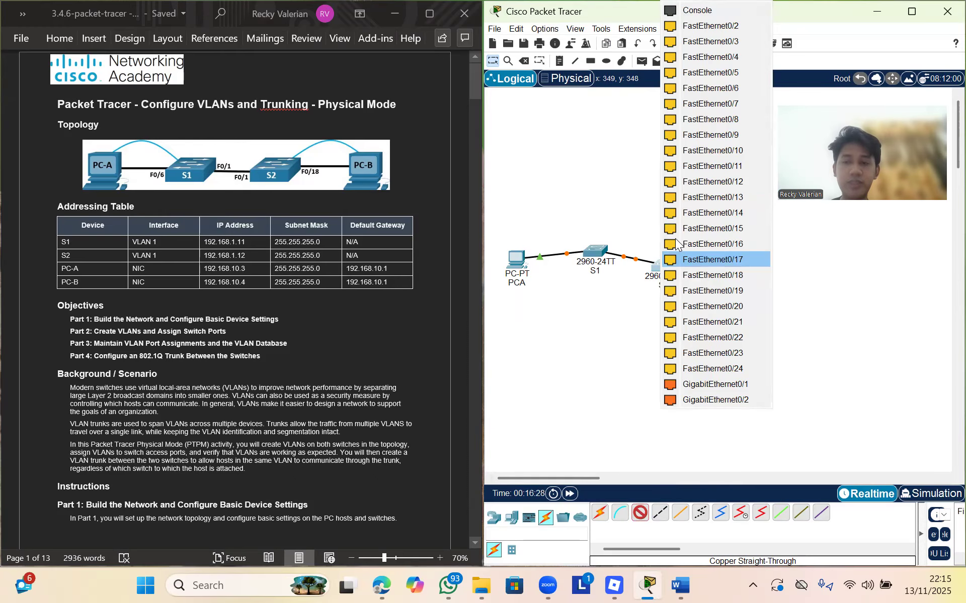
click(722, 279)
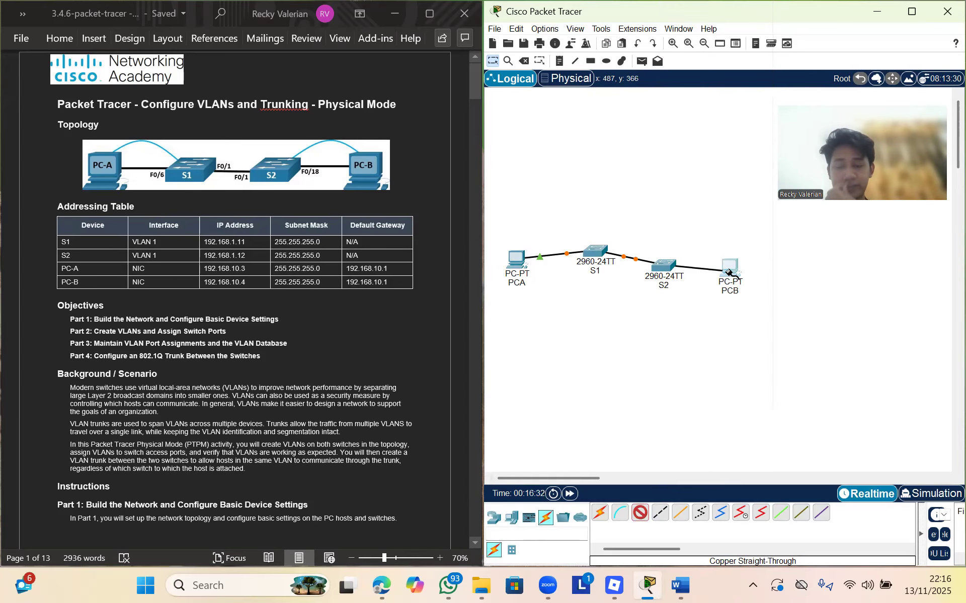
click(730, 269)
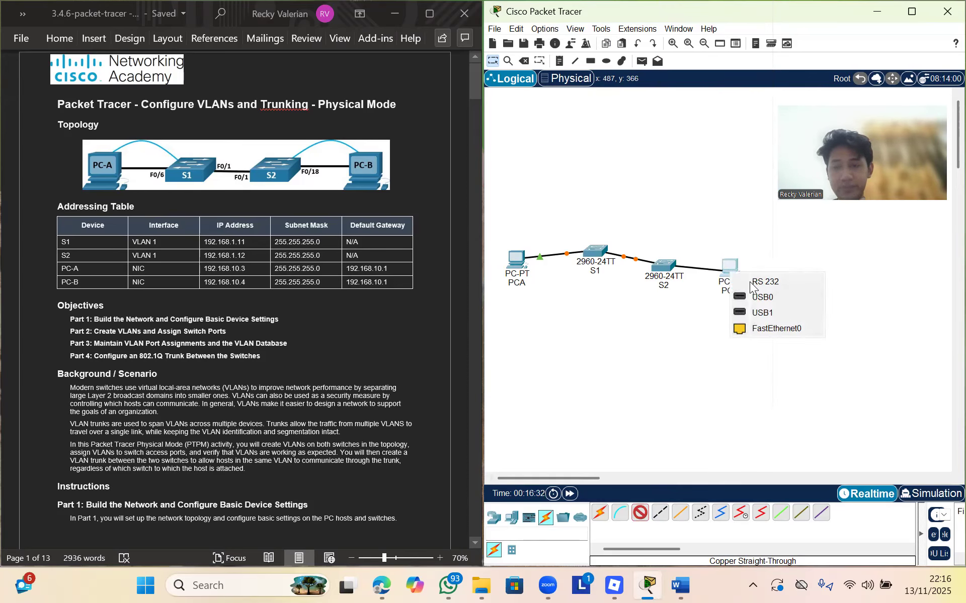
click(779, 331)
click(620, 513)
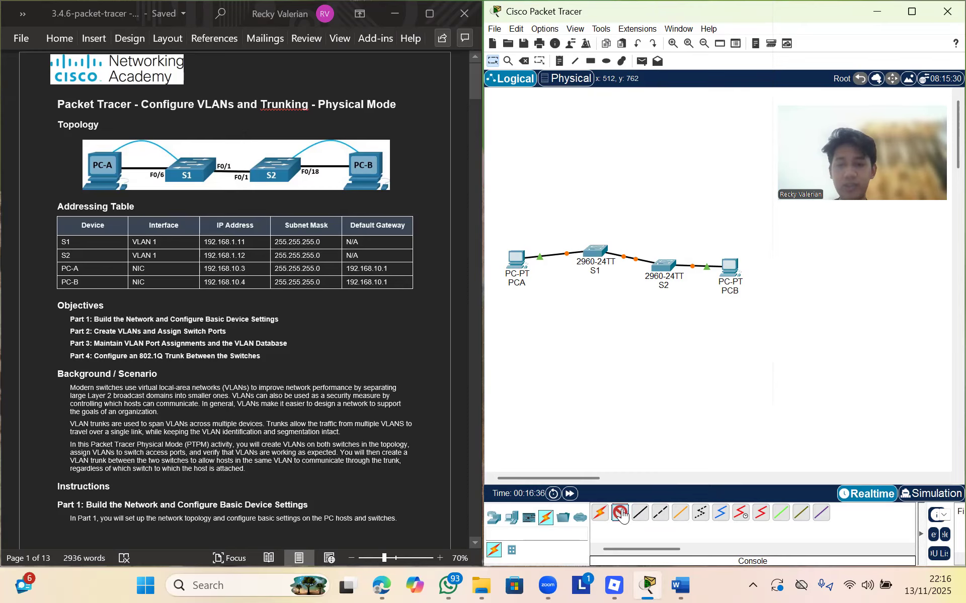
Run a console cable from PCA's RS 232 port to S1's Console port
click(520, 256)
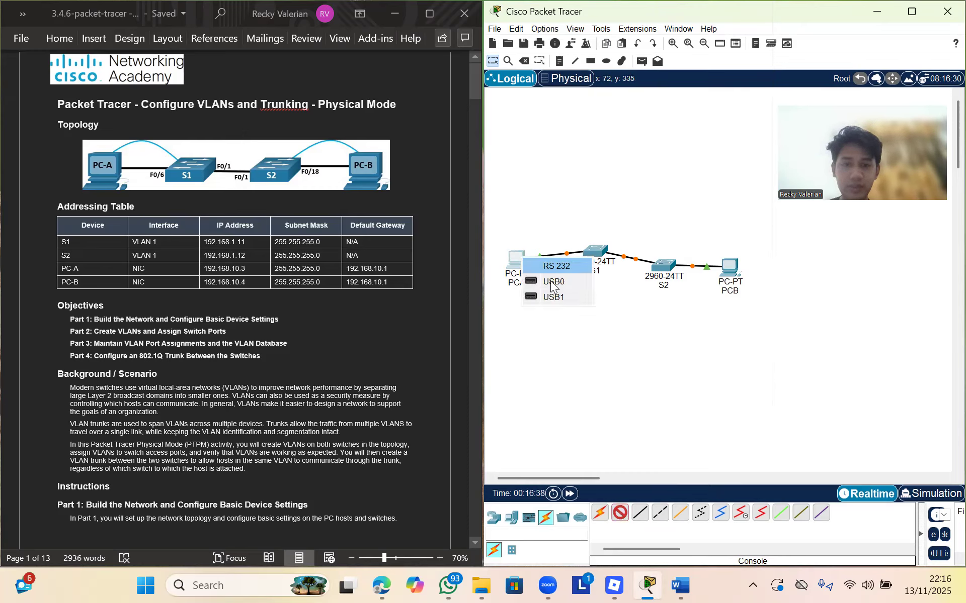
click(574, 267)
click(592, 253)
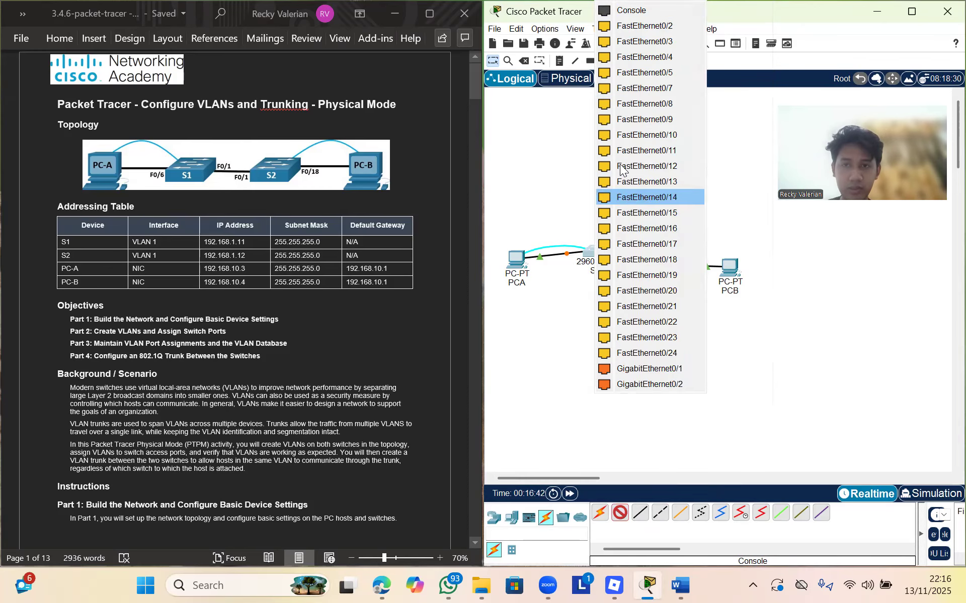
click(645, 10)
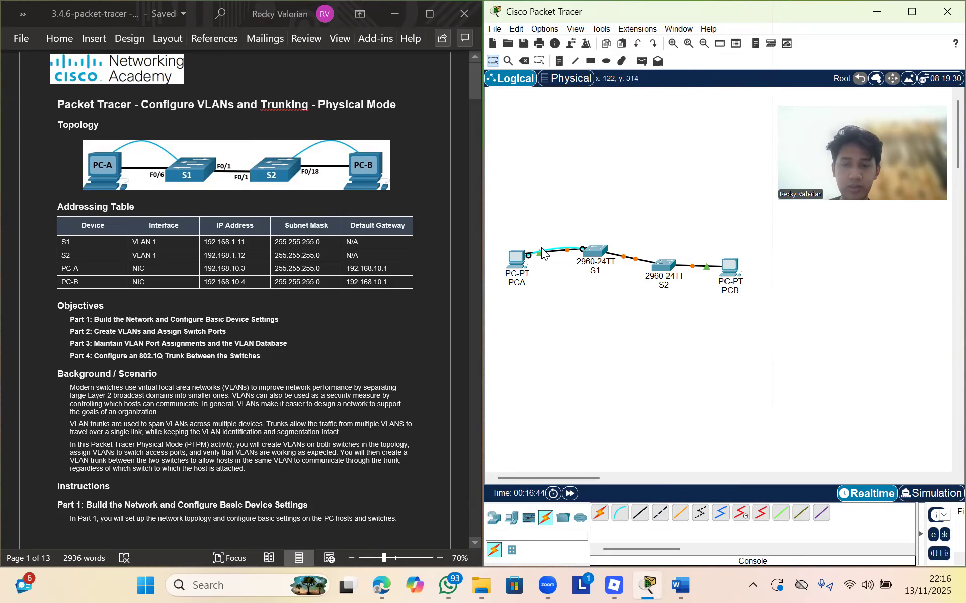
click(803, 58)
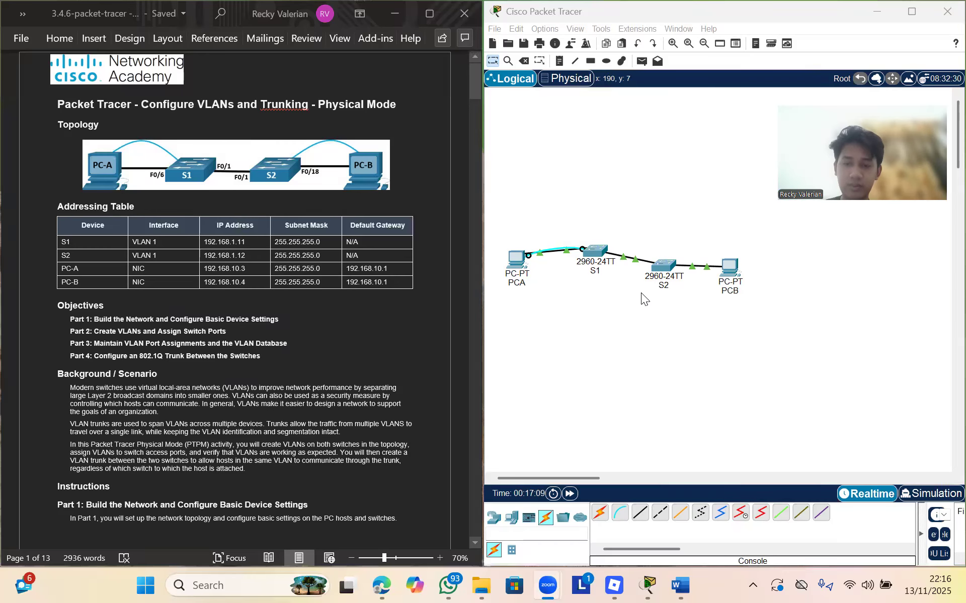
Run a console cable from S2's Console port to PCB's RS 232 port
click(624, 521)
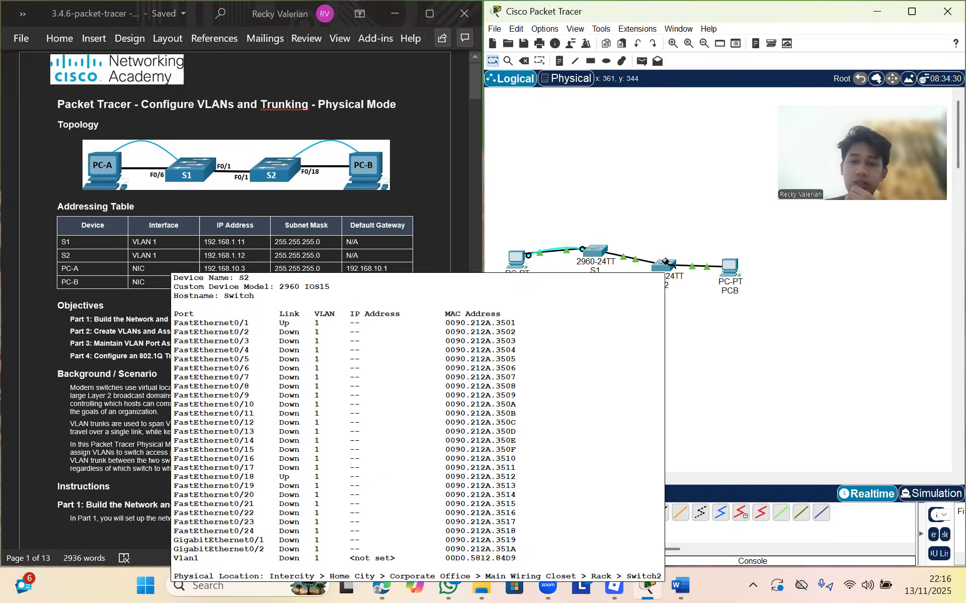
click(665, 262)
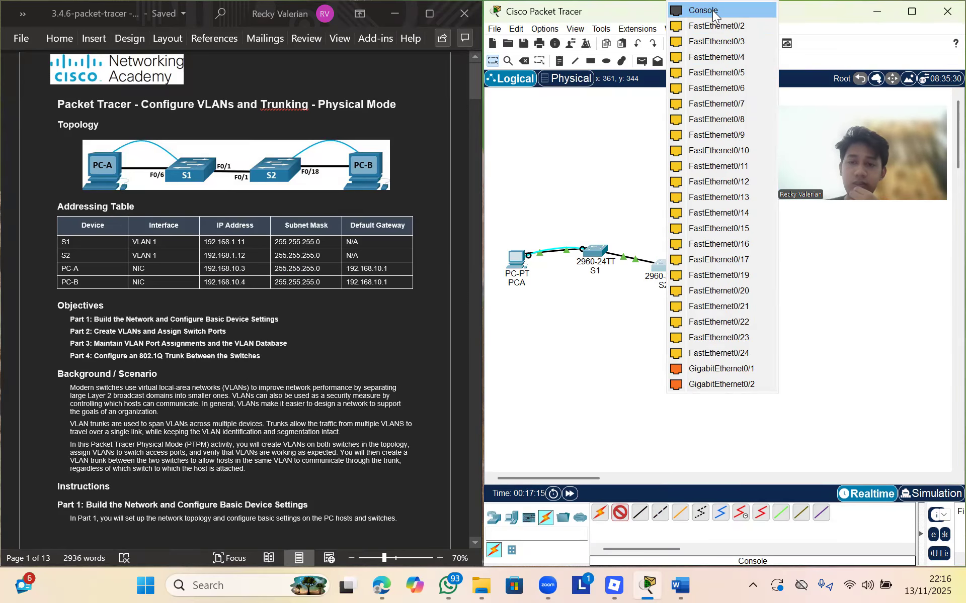
click(714, 11)
click(730, 266)
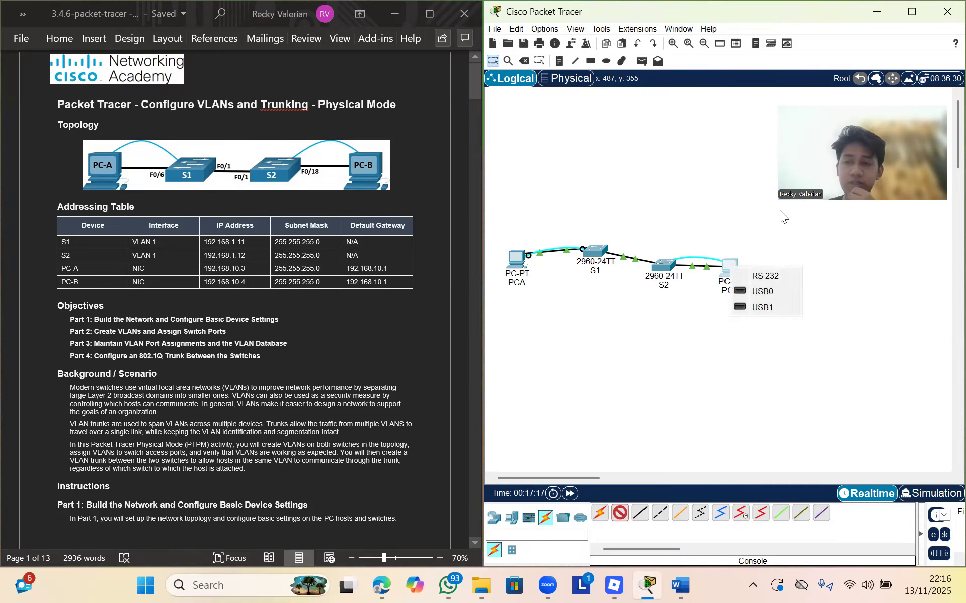
click(773, 275)
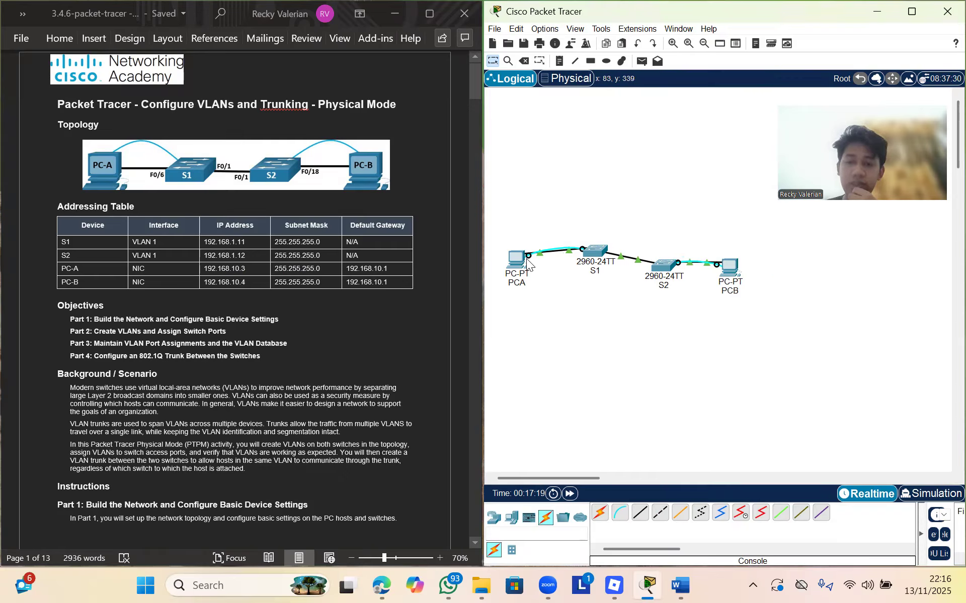
Reposition S1, PCA, S2 and PCB into a straight row
drag(591, 260, 593, 270)
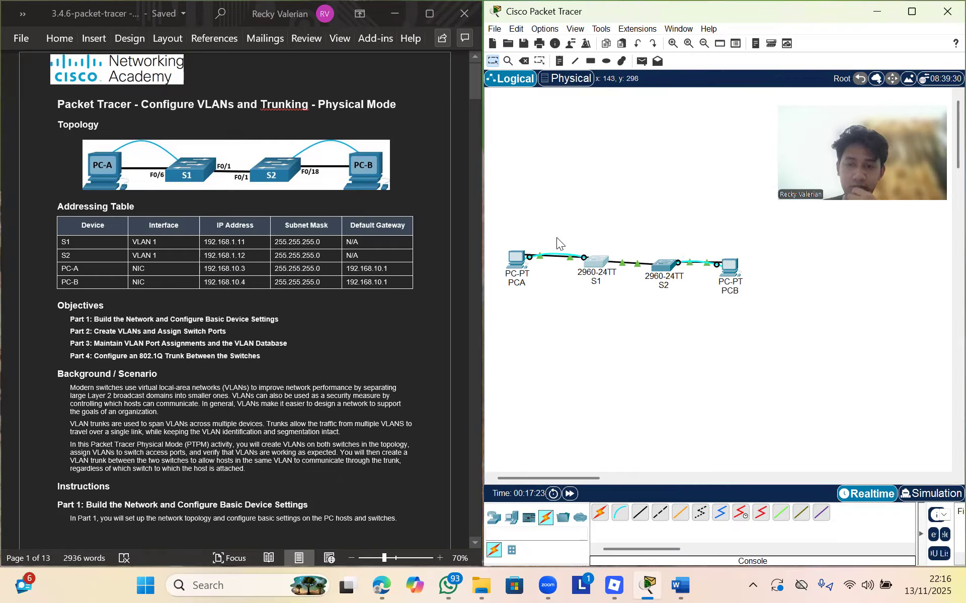
drag(520, 260, 515, 257)
mouse_move(732, 262)
mouse_down()
mouse_move(692, 272)
mouse_move(699, 292)
mouse_move(739, 247)
mouse_move(730, 254)
mouse_up()
mouse_move(675, 269)
mouse_down()
mouse_move(661, 219)
mouse_move(668, 264)
mouse_up()
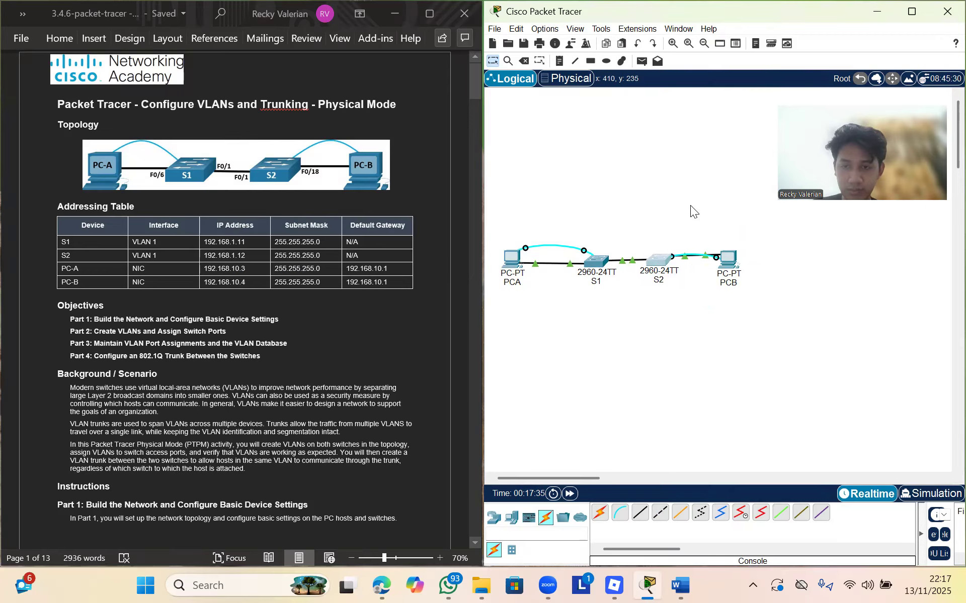
mouse_move(737, 259)
mouse_down()
mouse_move(707, 247)
mouse_move(735, 191)
mouse_move(788, 279)
mouse_move(737, 260)
mouse_move(761, 248)
mouse_move(744, 241)
mouse_move(739, 258)
mouse_up()
drag(675, 267, 781, 257)
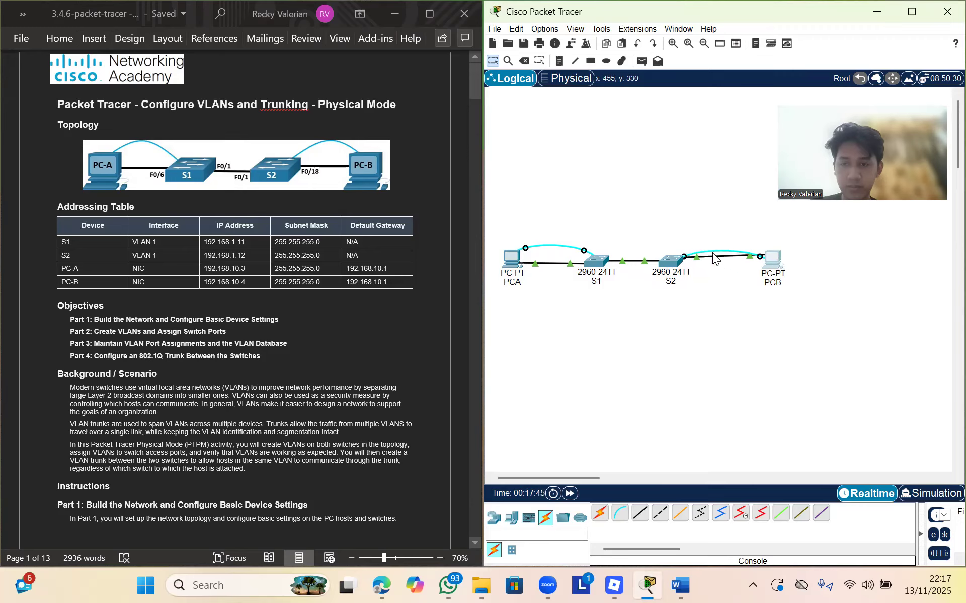
Re-plug the console cable into S2's Console port and align PCB right of S2
click(683, 255)
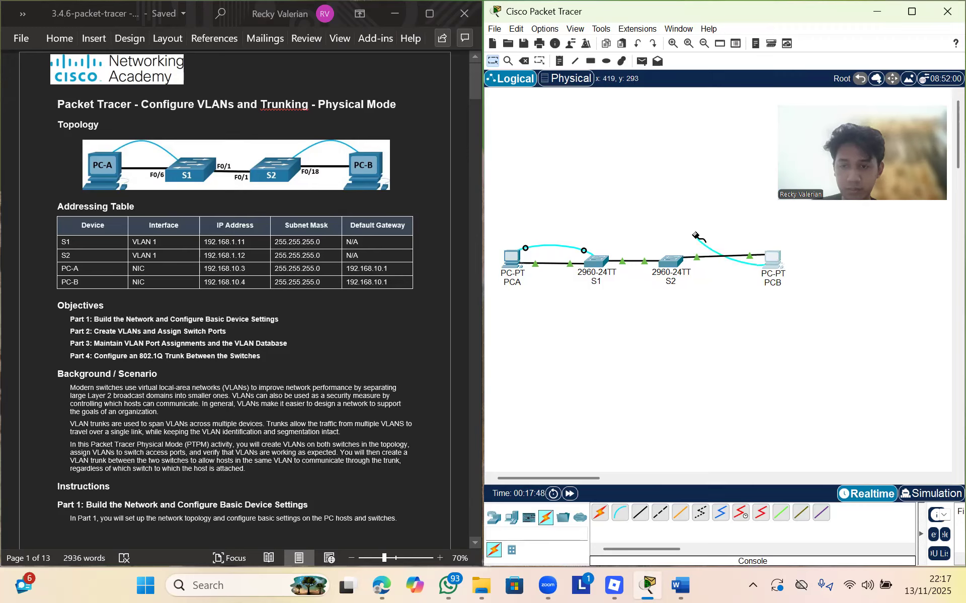
click(669, 260)
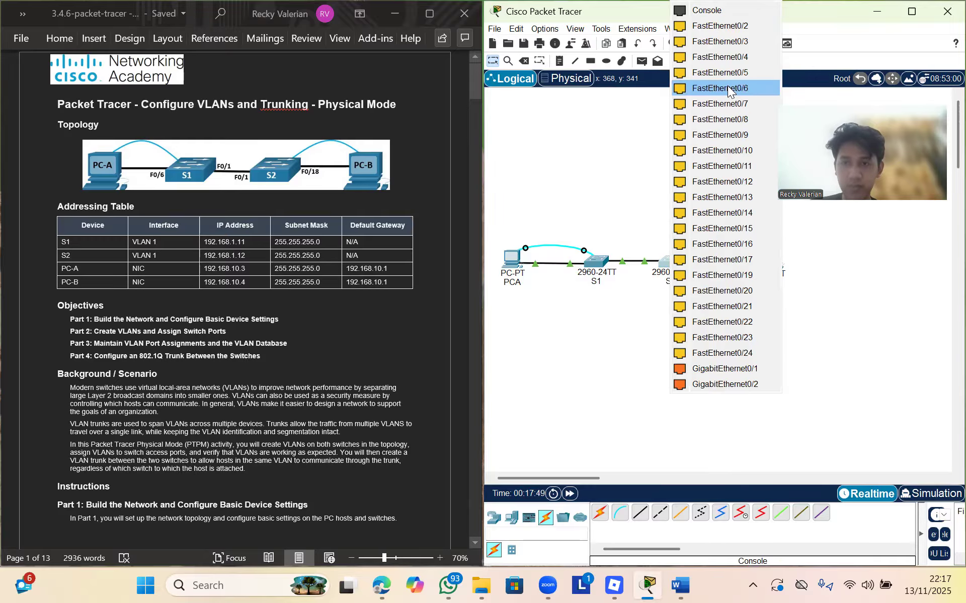
click(720, 9)
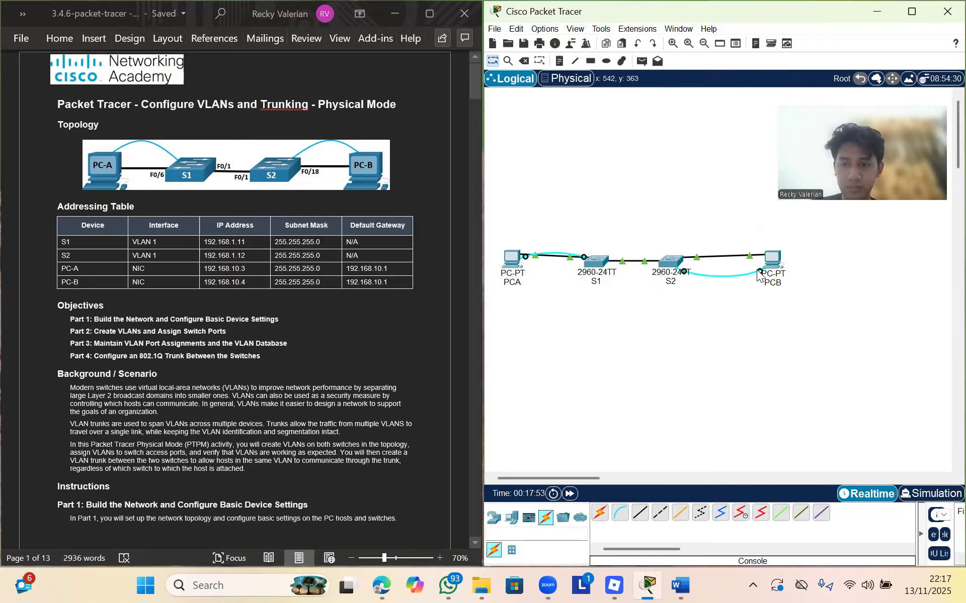
mouse_move(776, 255)
mouse_down()
mouse_move(694, 280)
mouse_move(711, 203)
mouse_move(769, 200)
mouse_move(752, 182)
mouse_move(777, 249)
mouse_up()
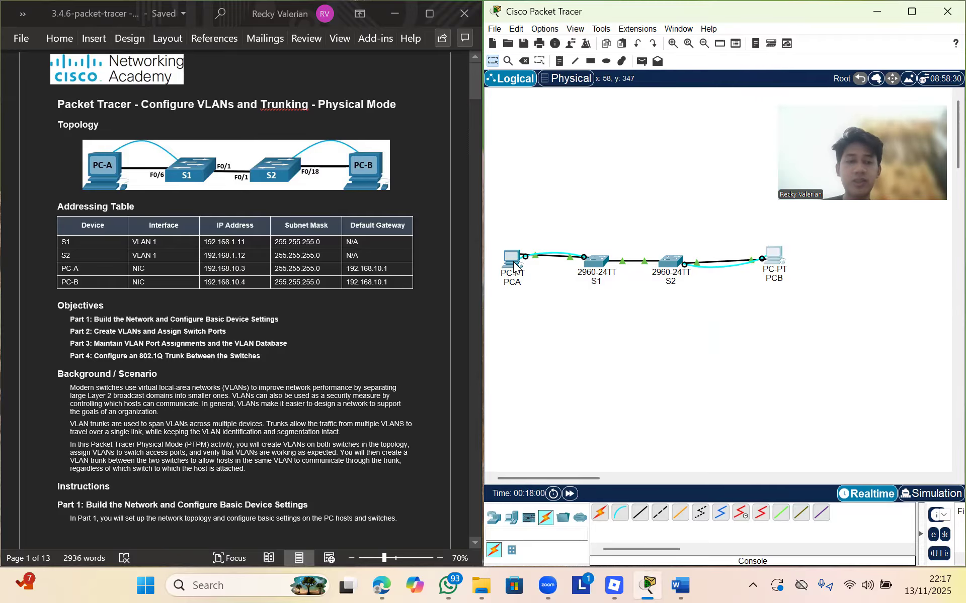
mouse_move(515, 267)
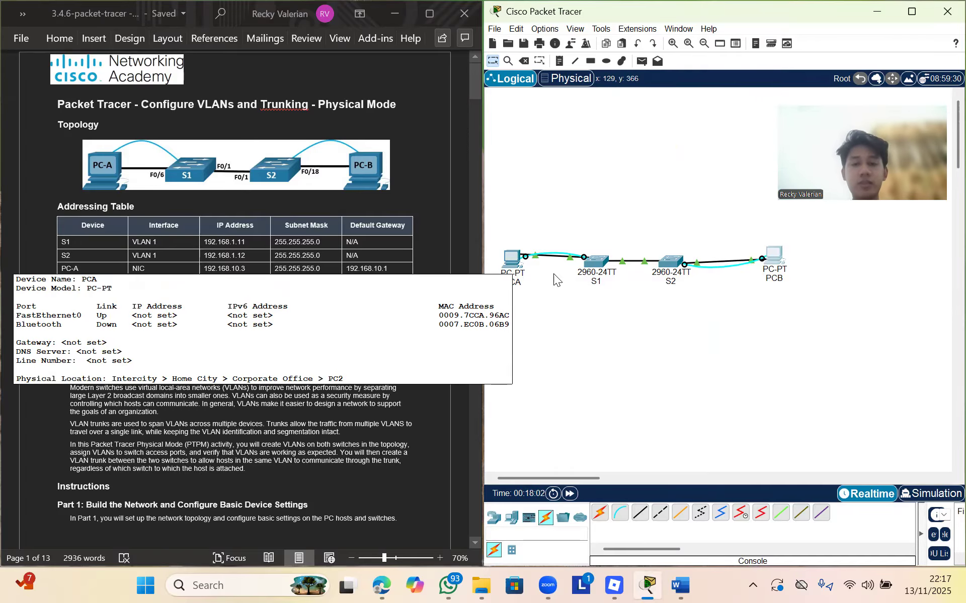
Set PCA's IP Configuration to 192.168.10.3, mask 255.255.255.0, gateway 192.168.10.1
click(521, 264)
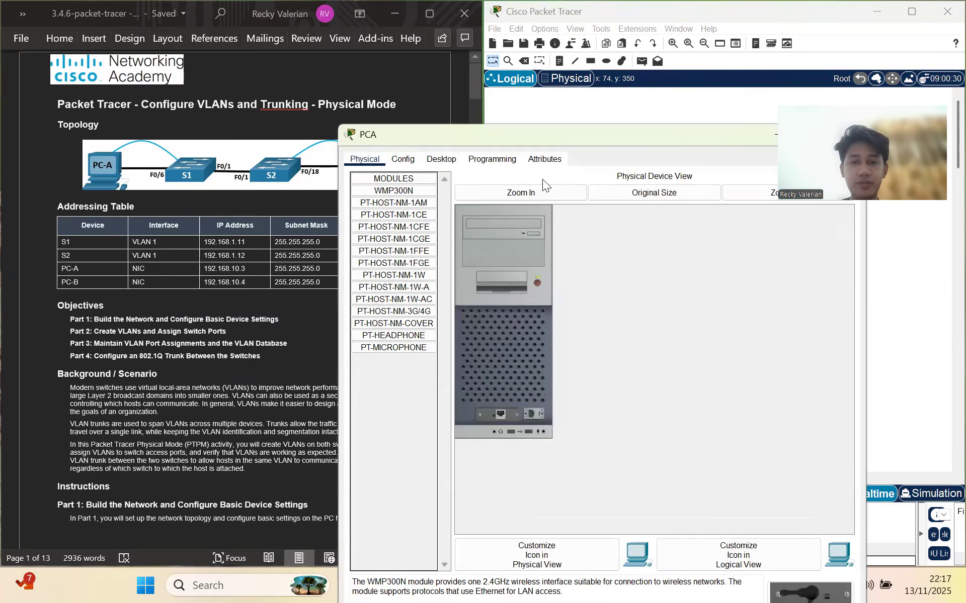
click(442, 159)
click(408, 201)
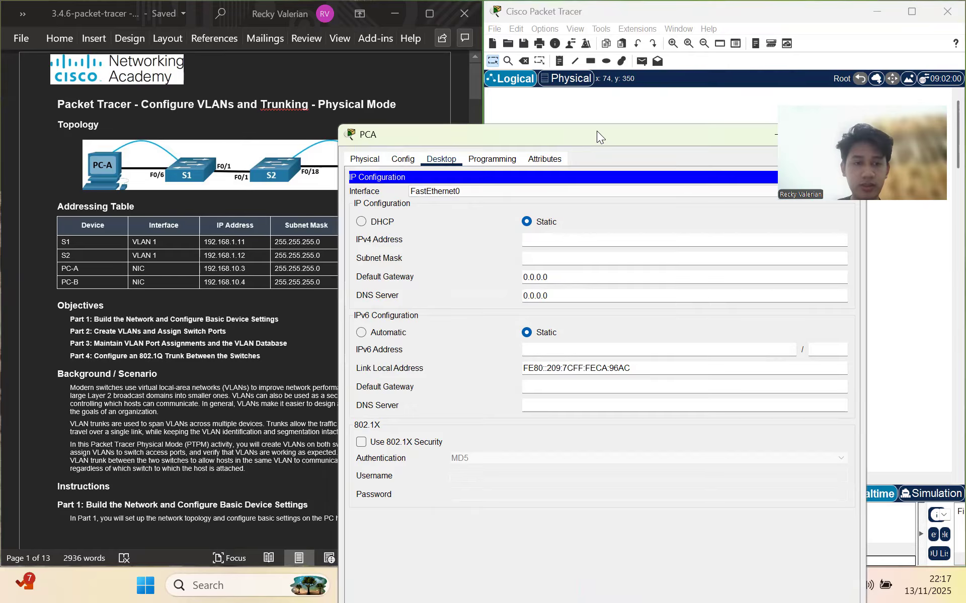
drag(597, 131, 663, 111)
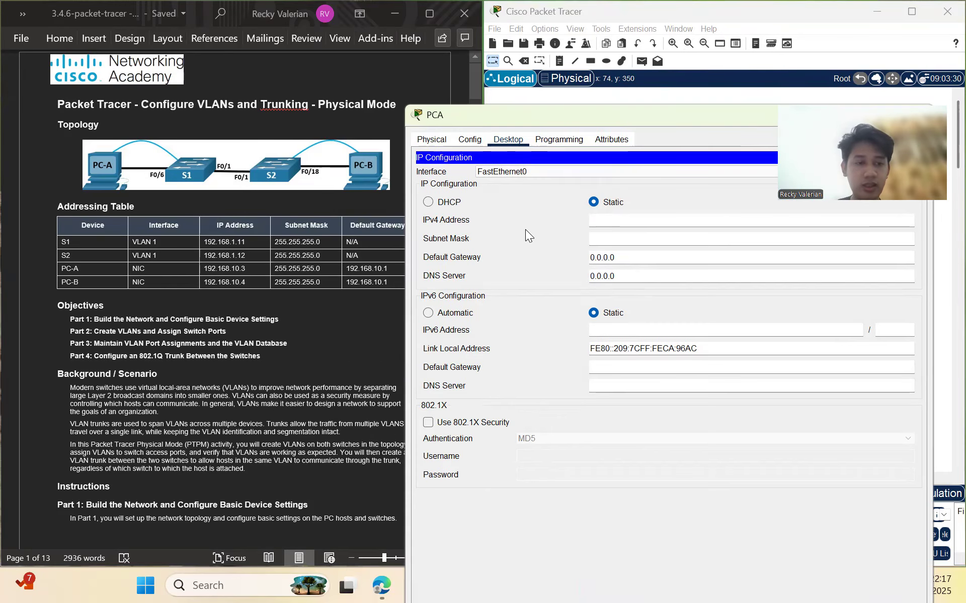
click(628, 223)
text(192.168.10.3)
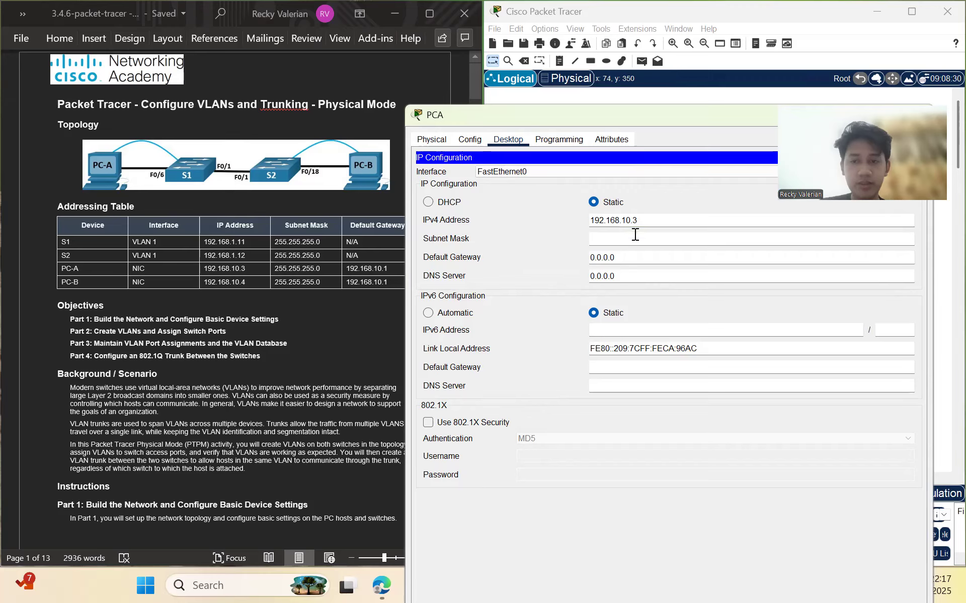
click(633, 238)
drag(638, 259, 569, 263)
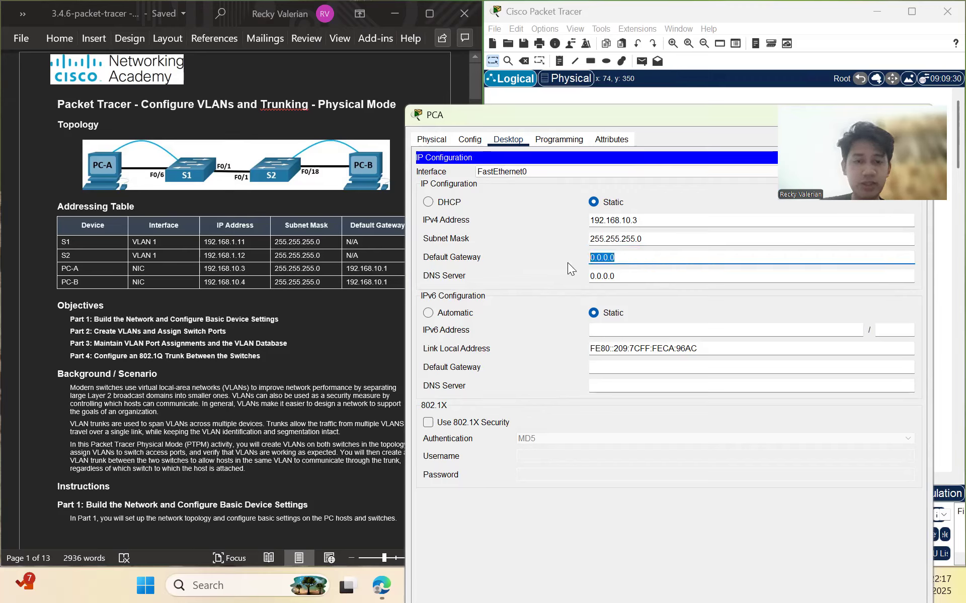
text(192)
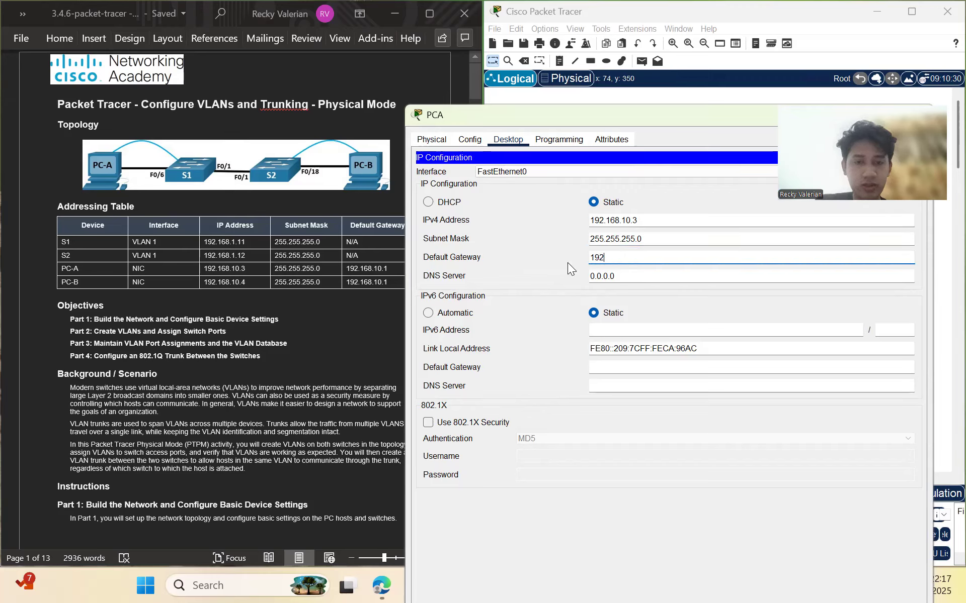
text(.168)
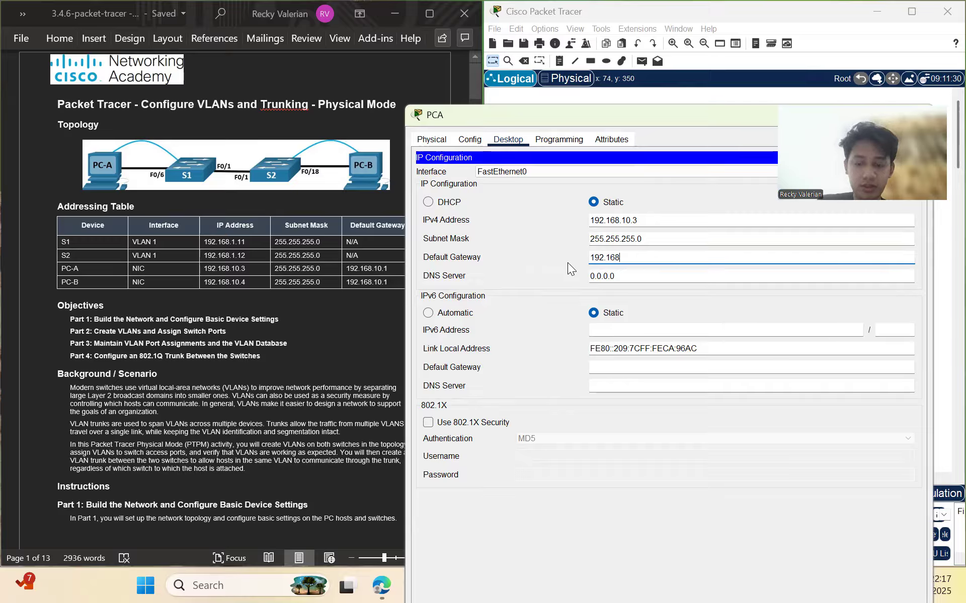
text(.10.1)
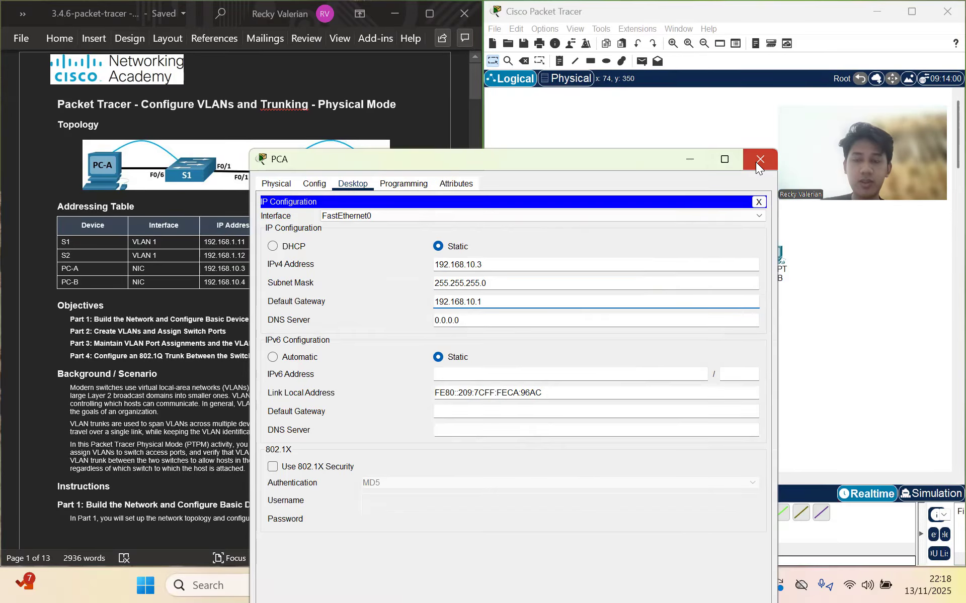
click(756, 159)
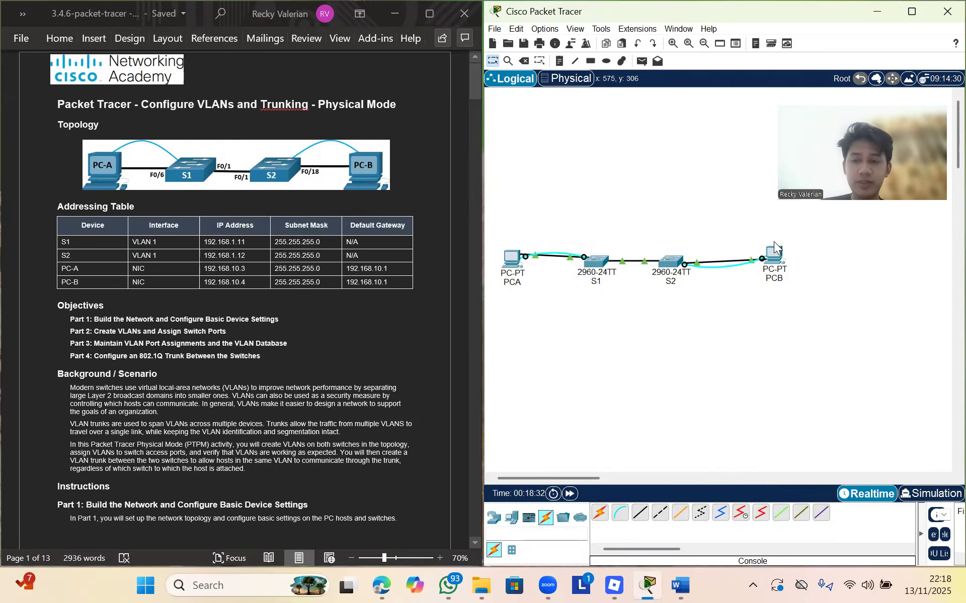
Set PCB's IP Configuration to 192.168.10.4, mask 255.255.255.0, gateway 192.168.10.1
click(773, 259)
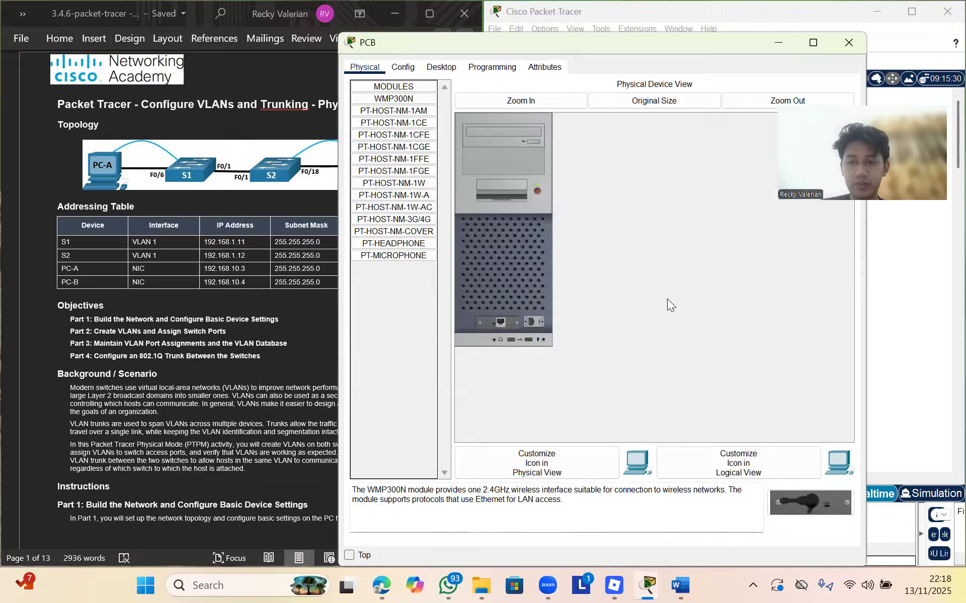
click(441, 67)
click(405, 126)
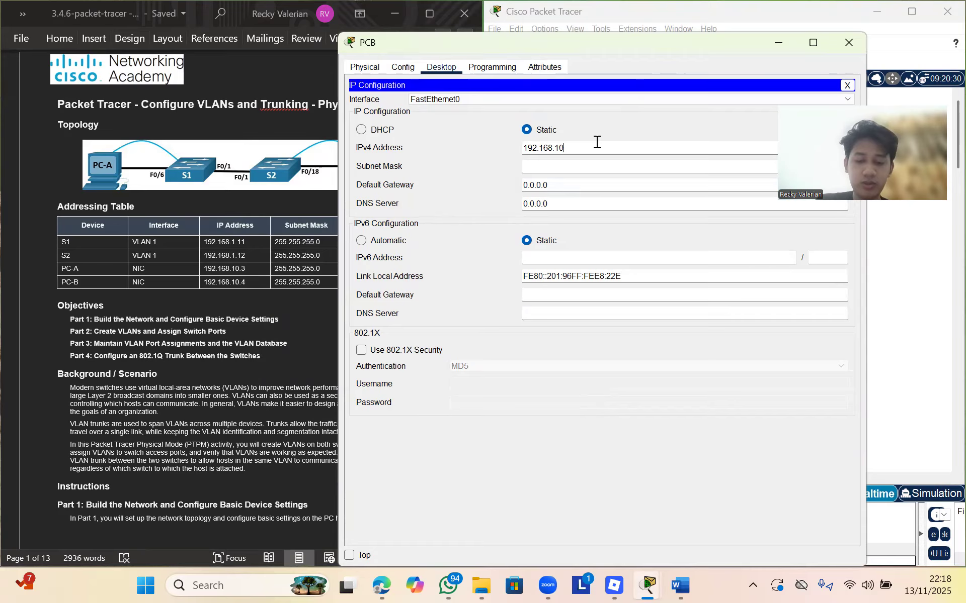
click(600, 164)
click(599, 187)
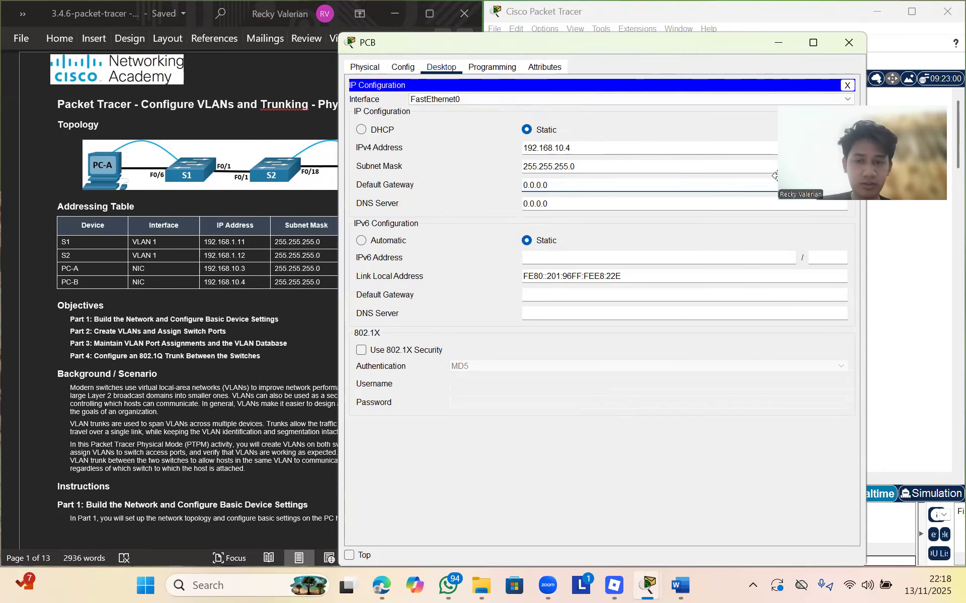
key(BackSpace)
key(BackSpace)
key(BackSpace)
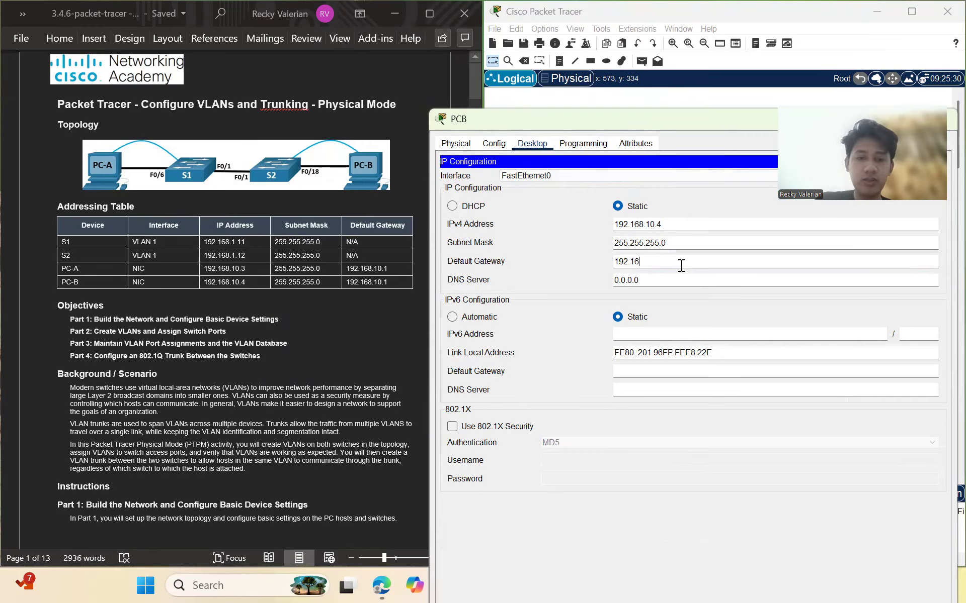
text(192.168.10.1)
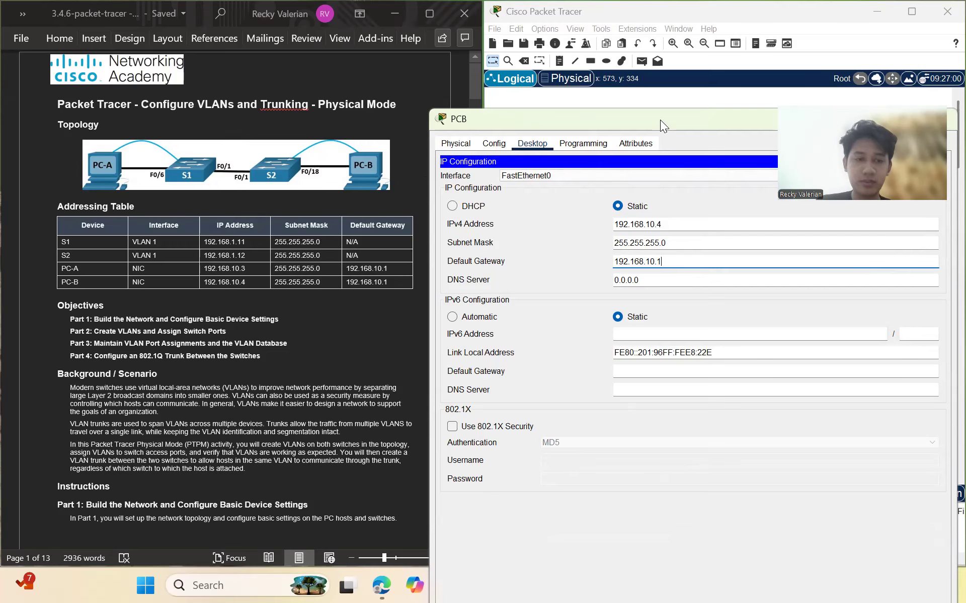
drag(660, 120, 461, 210)
click(743, 209)
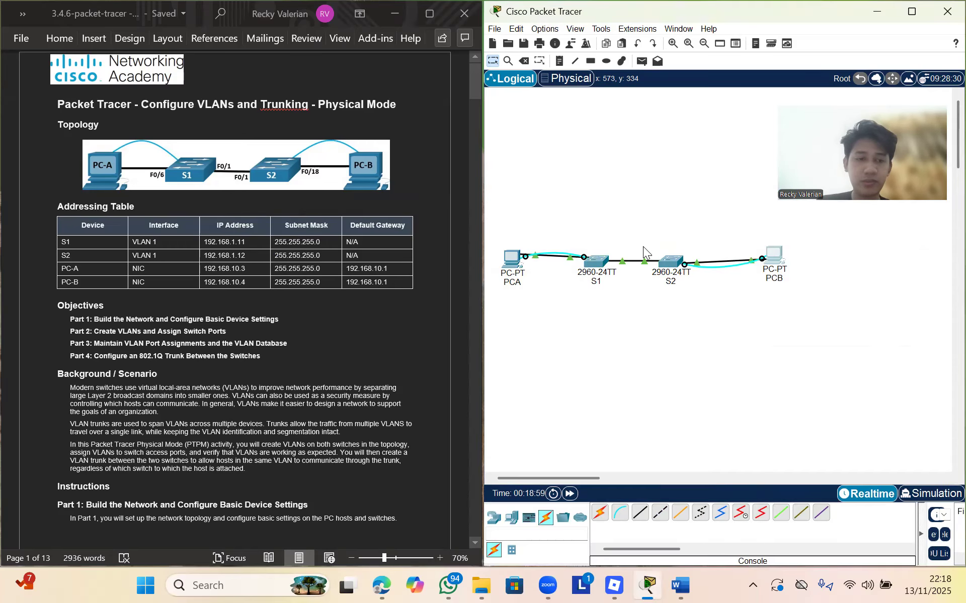
Scroll the Word lab instructions to Step 2: Configure basic settings for each switch
click(592, 262)
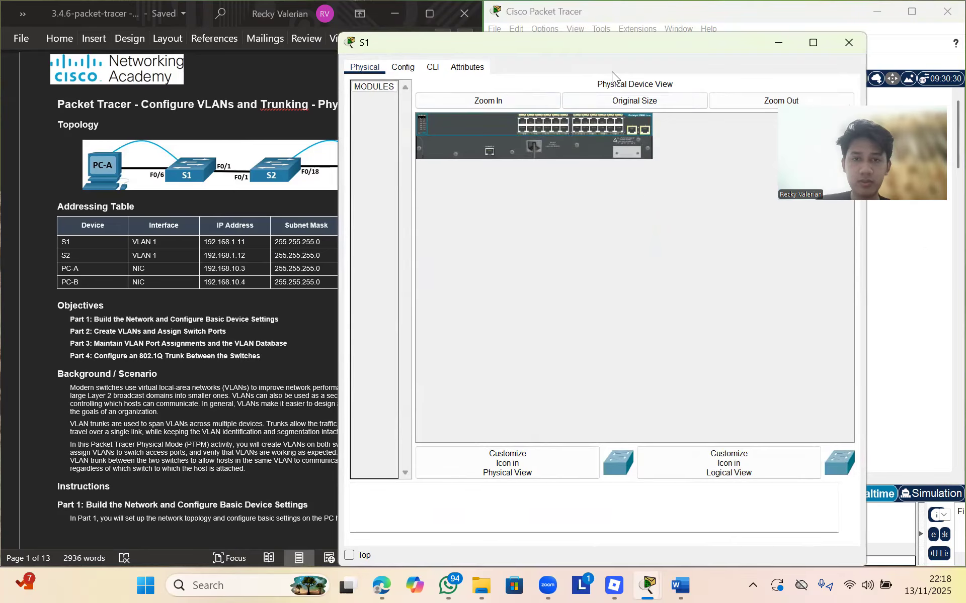
click(842, 45)
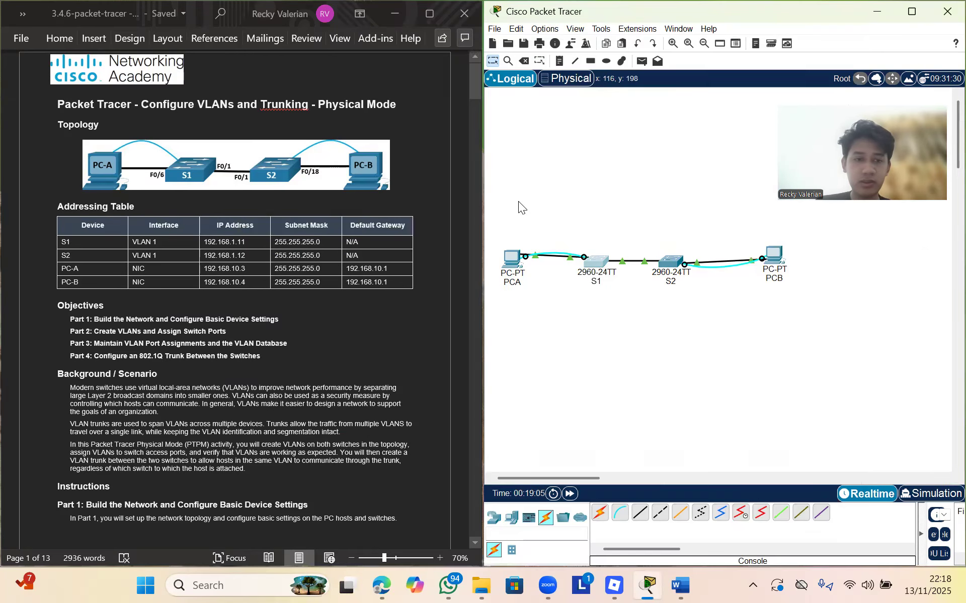
scroll(339, 318, down, 3)
scroll(339, 317, down, 15)
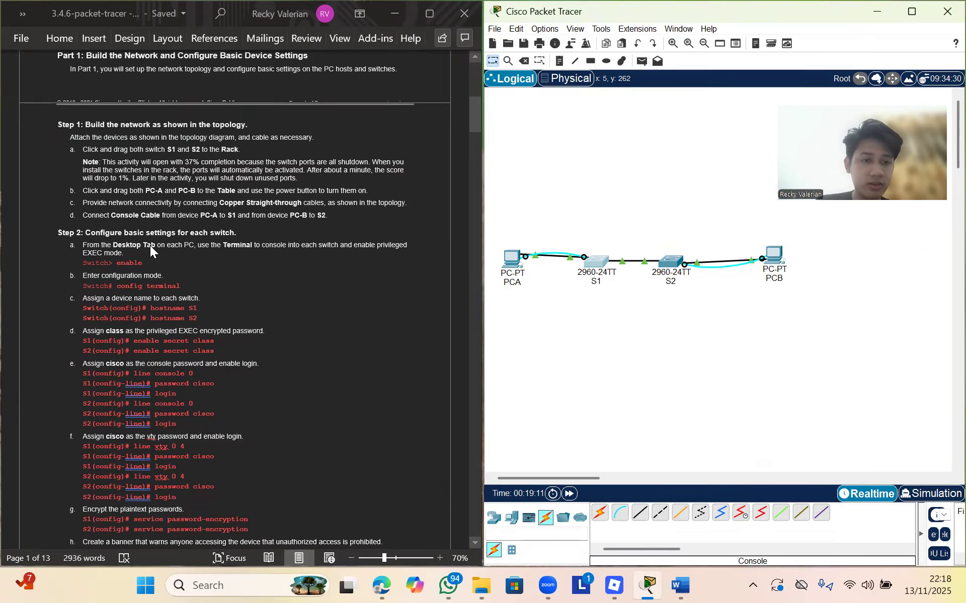
scroll(151, 246, up, 1)
scroll(150, 245, up, 8)
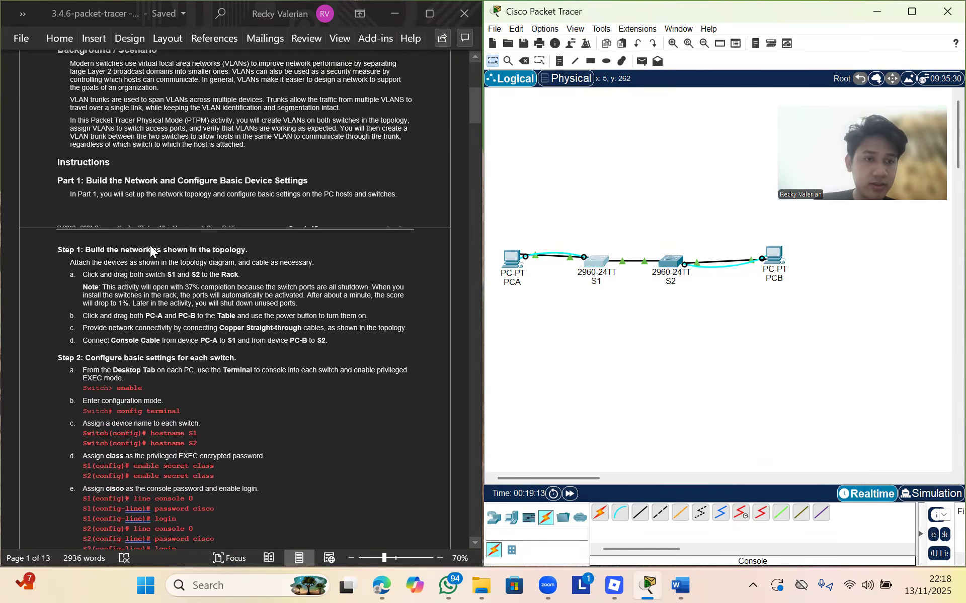
scroll(150, 245, down, 6)
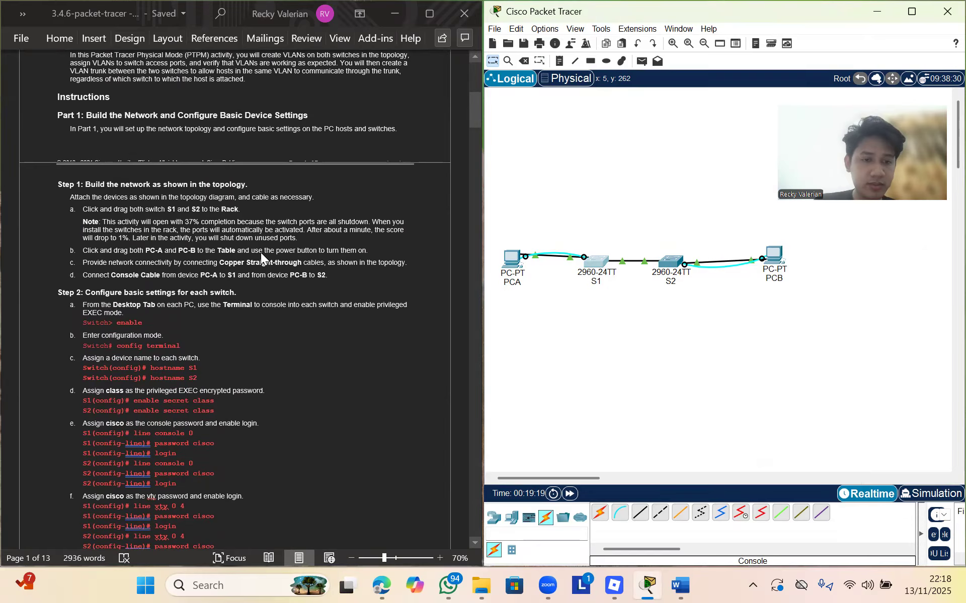
scroll(272, 297, down, 4)
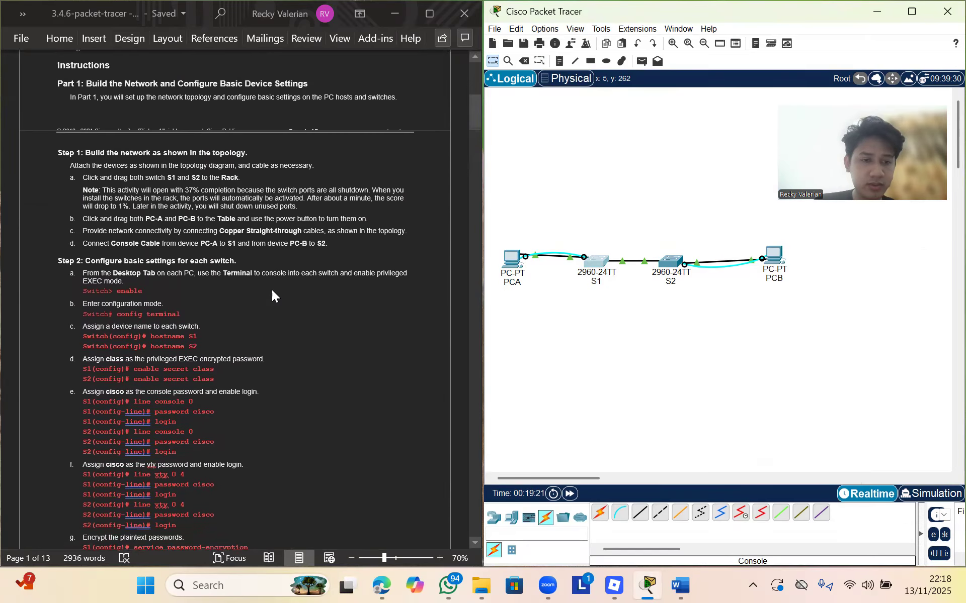
scroll(272, 295, down, 1)
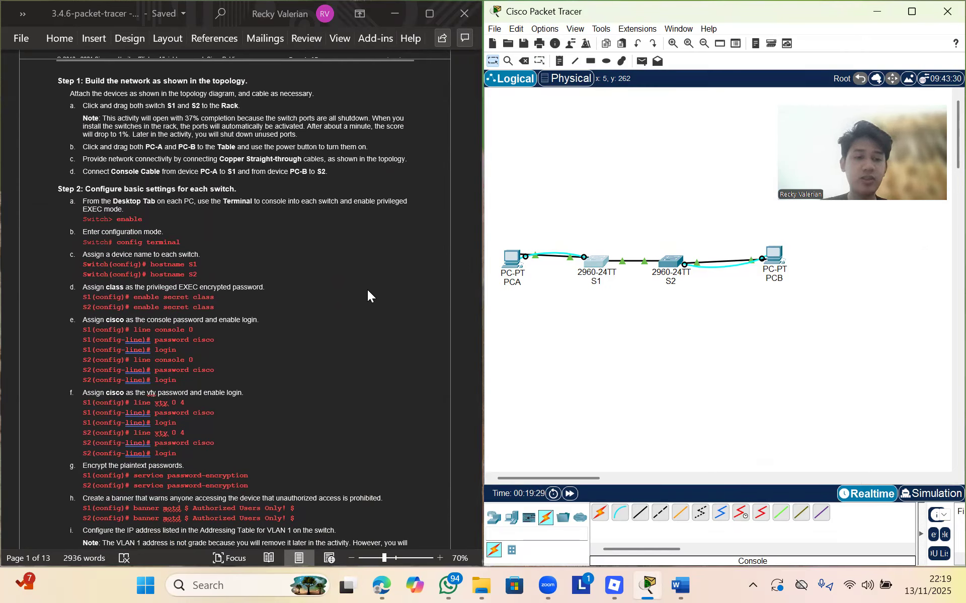
scroll(368, 294, down, 1)
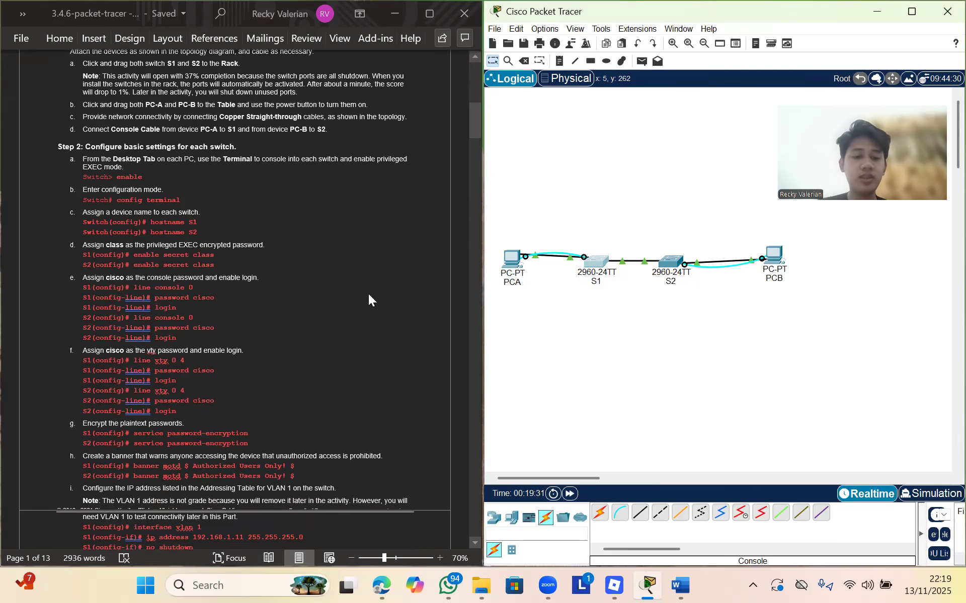
scroll(270, 413, down, 1)
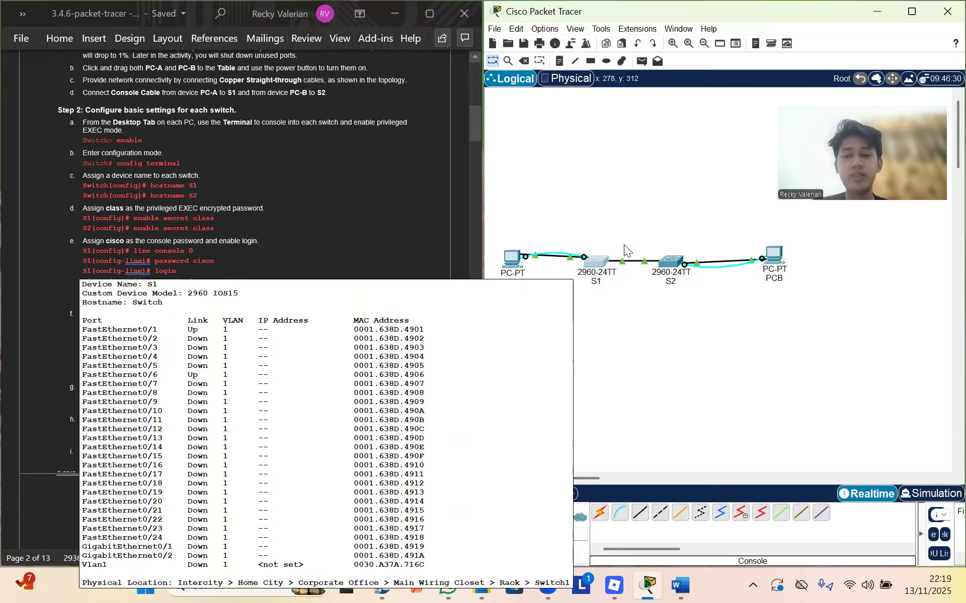
scroll(356, 274, up, 1)
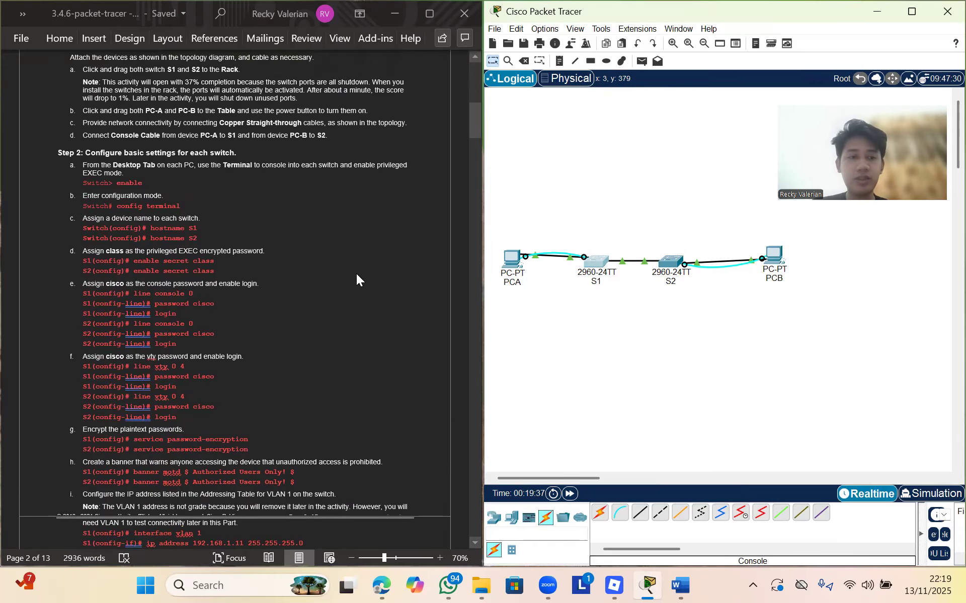
click(598, 269)
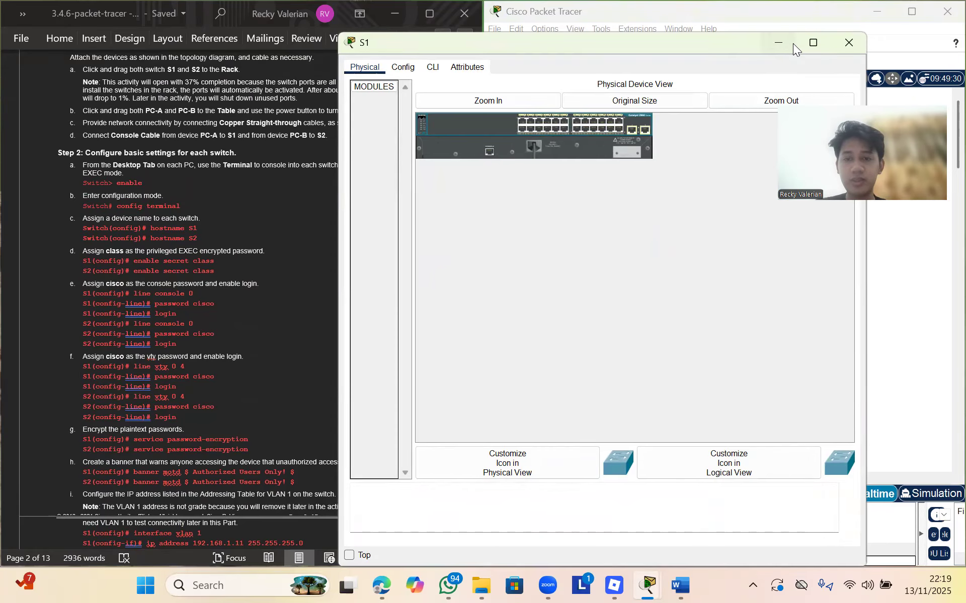
Open the S2 switch window and tile it side by side with the topology
click(793, 44)
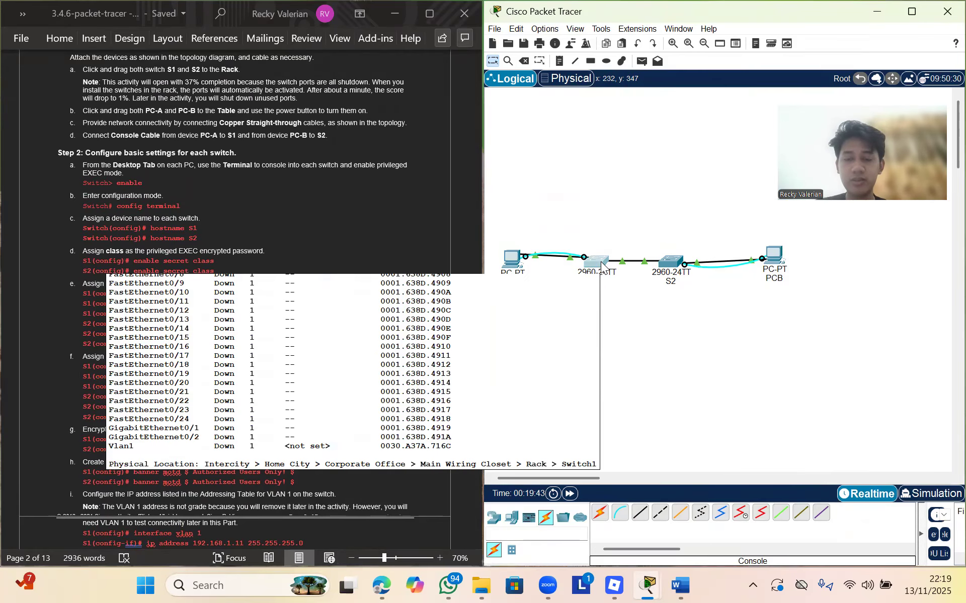
click(600, 265)
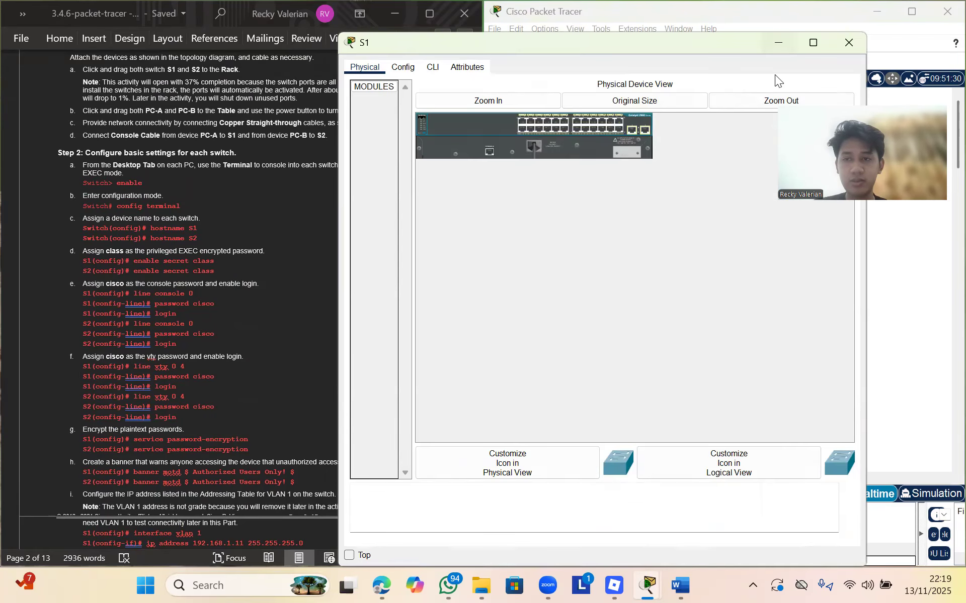
click(778, 42)
click(679, 264)
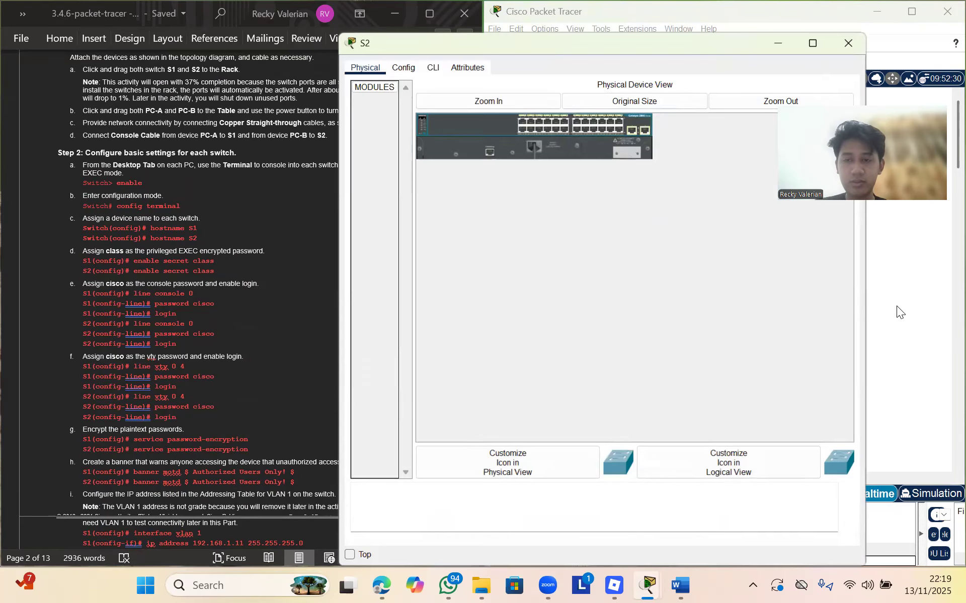
click(896, 306)
mouse_move(911, 11)
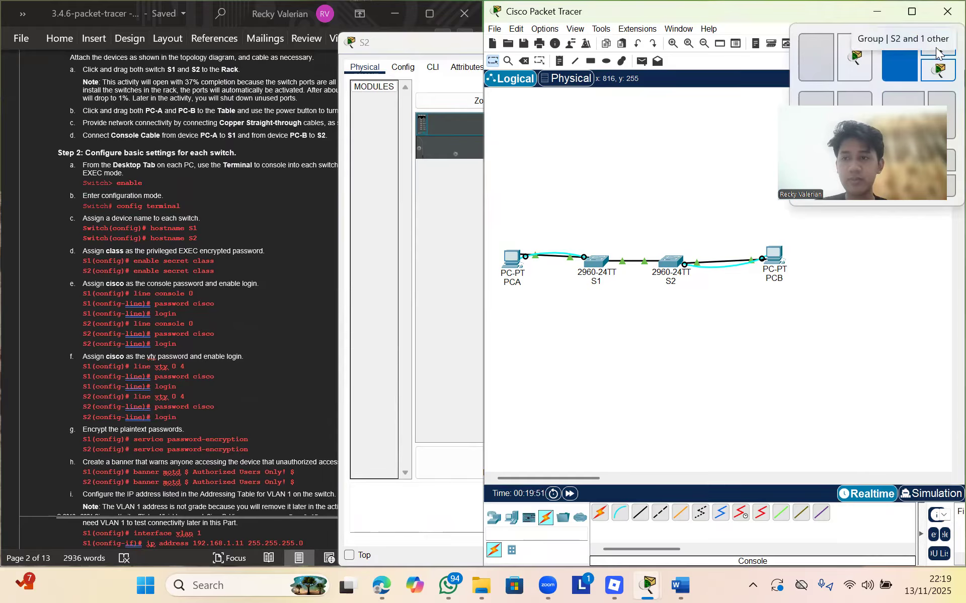
click(903, 66)
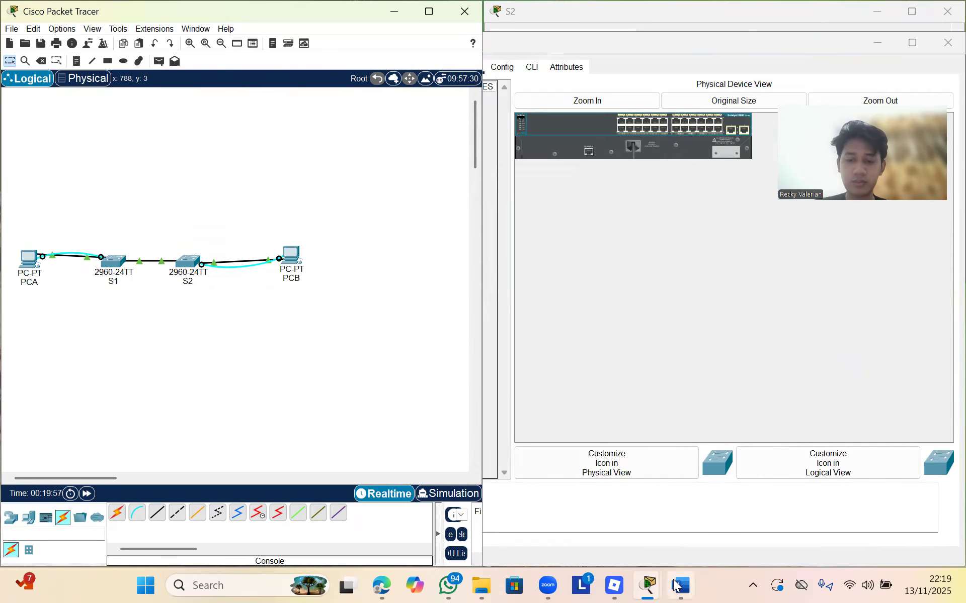
Tile the S1 device window, Word instructions and topology across the screen
mouse_move(680, 586)
click(678, 531)
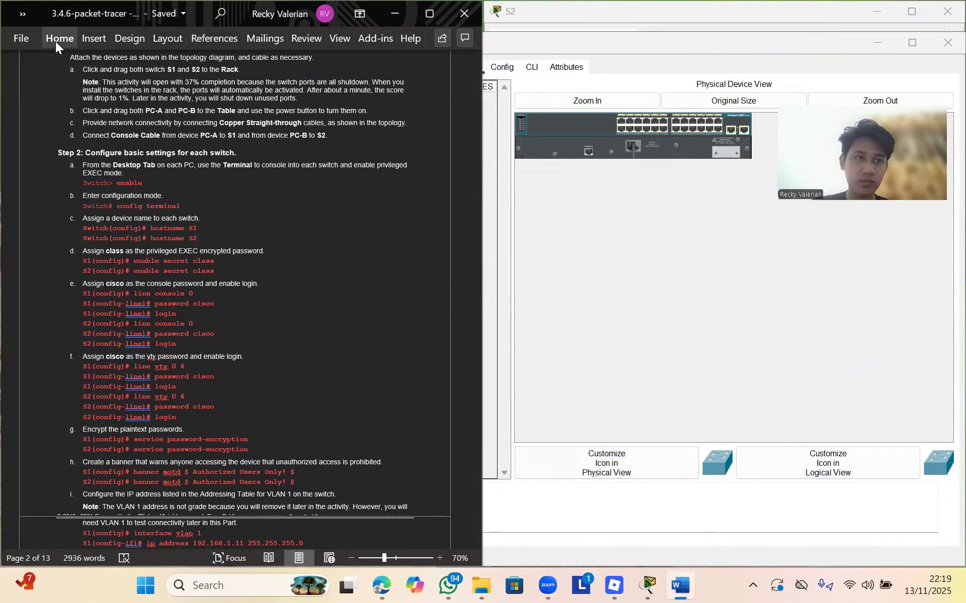
mouse_move(912, 12)
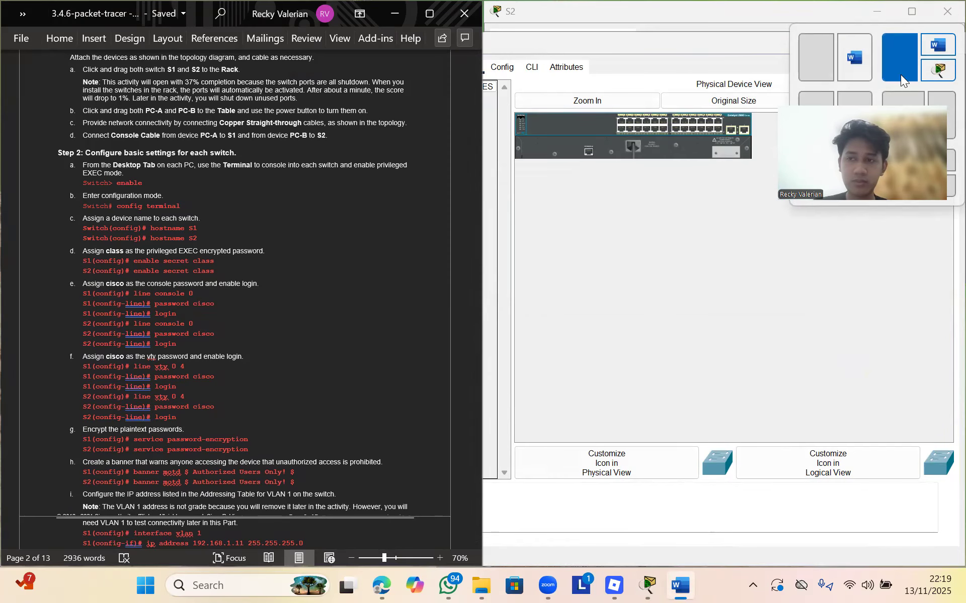
click(777, 277)
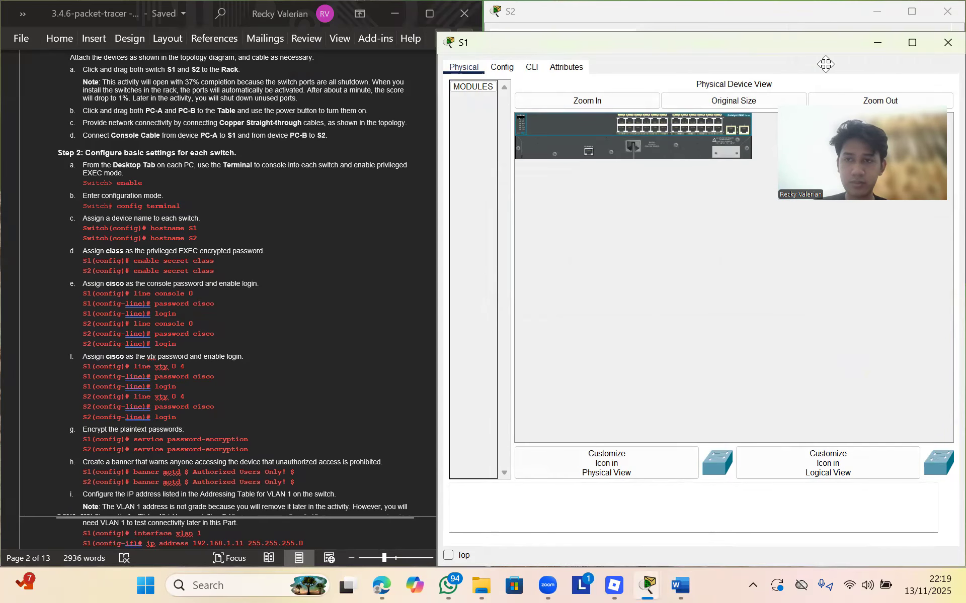
drag(819, 44, 621, 181)
mouse_move(695, 184)
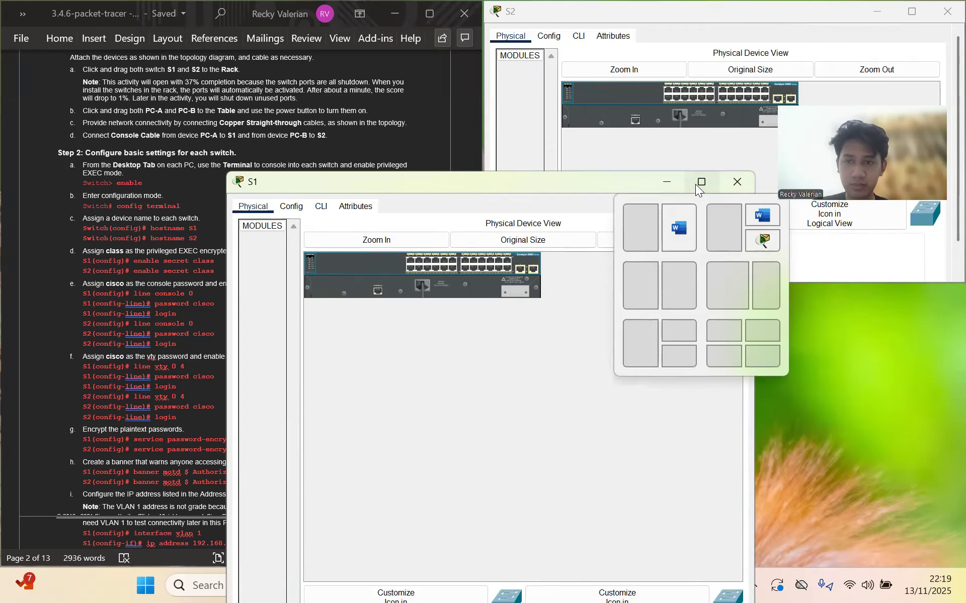
click(759, 214)
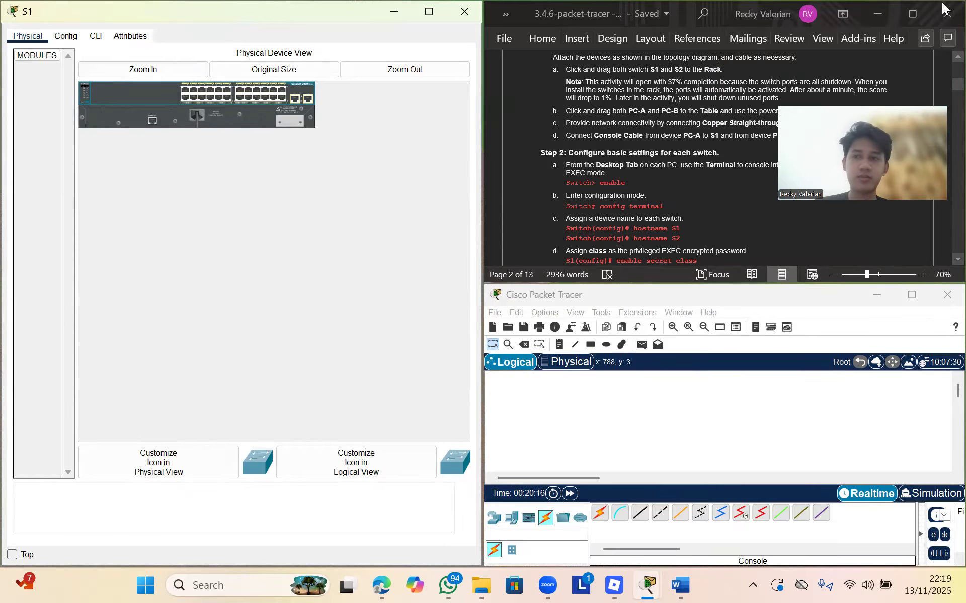
Snap Word to the left half, topology to the right, and bring S1 forward
mouse_move(904, 16)
click(868, 78)
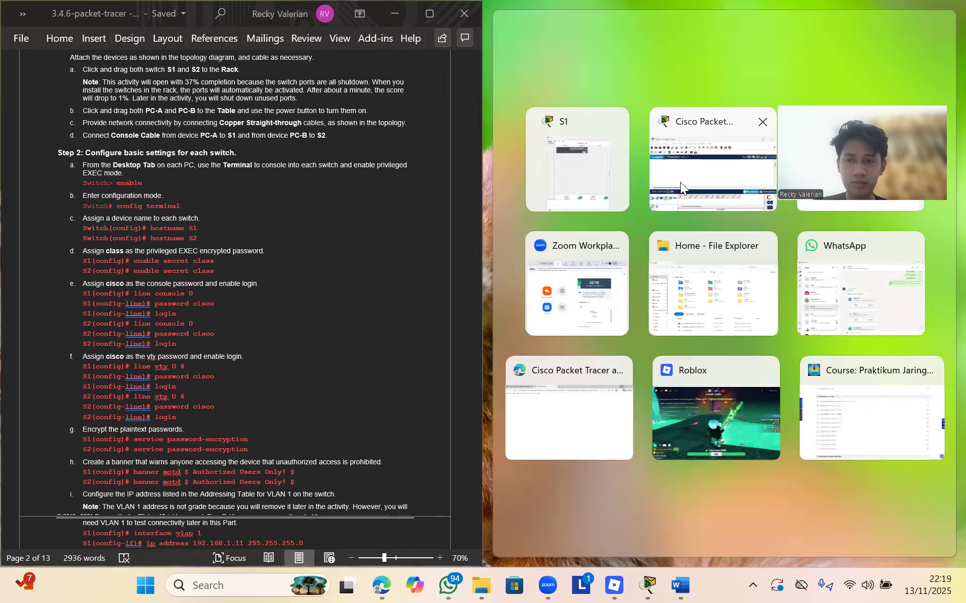
click(679, 182)
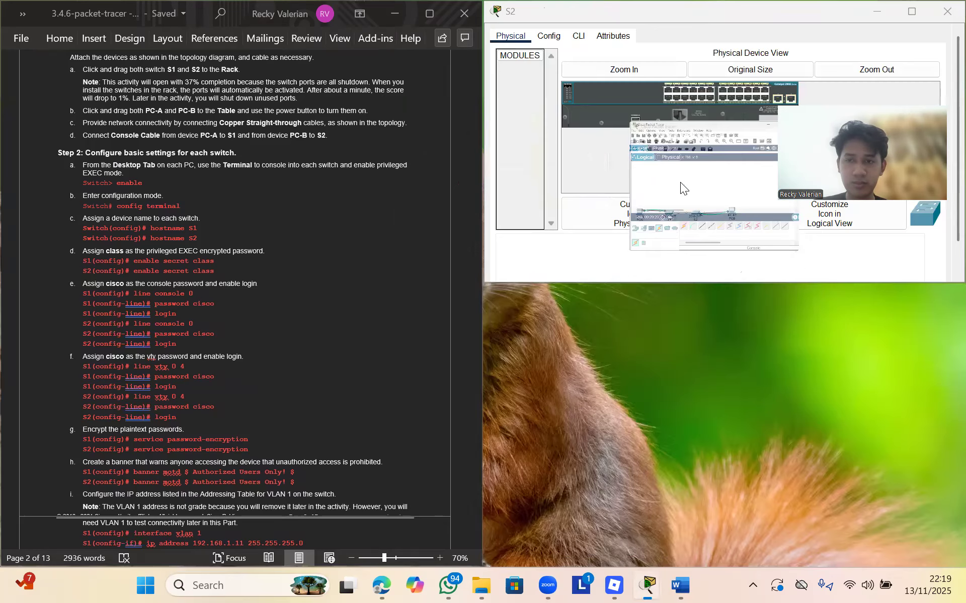
mouse_move(652, 585)
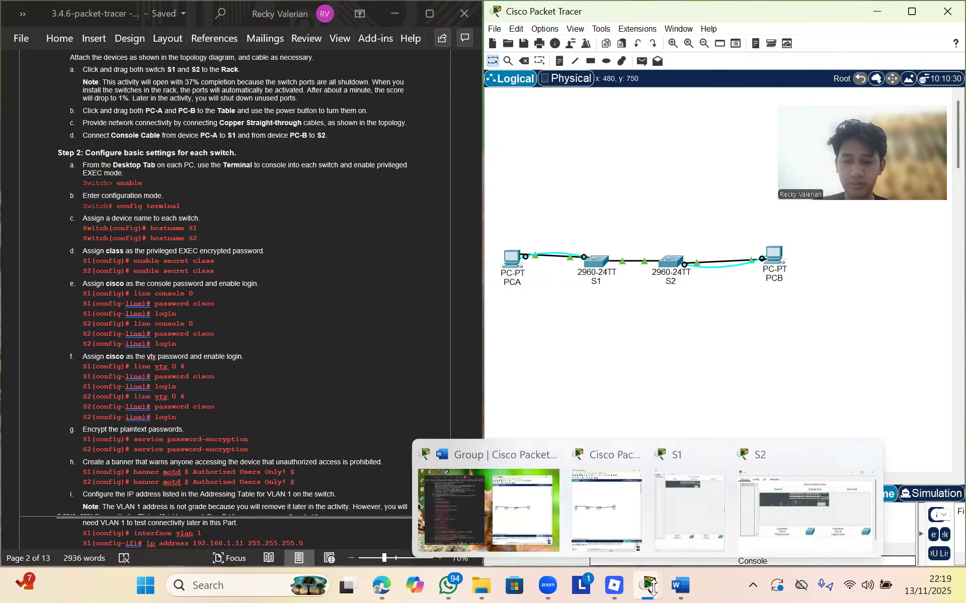
click(695, 500)
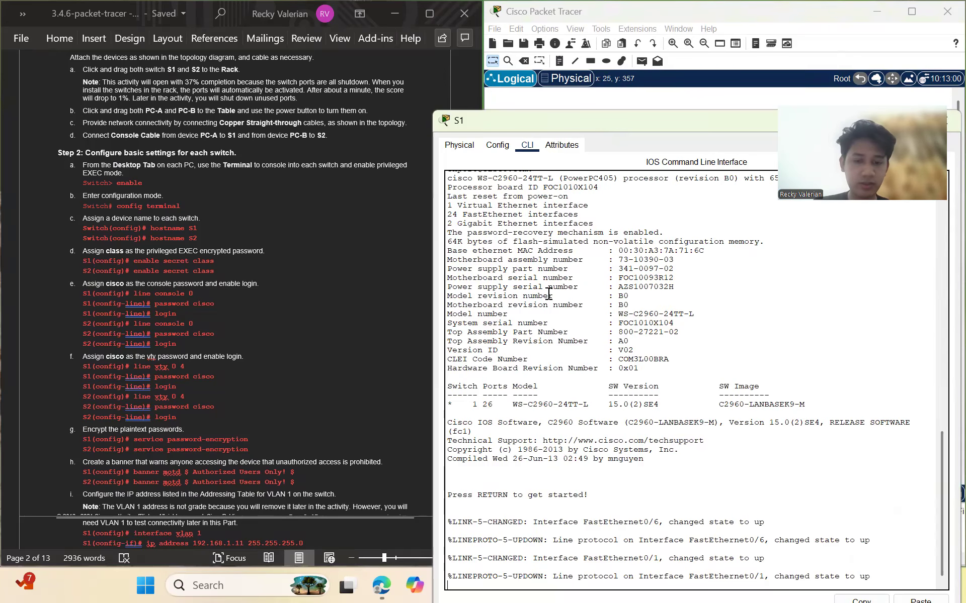
On S1's CLI run enable and config terminal, set hostname S1 and the enable secret password
key(Return)
text(en)
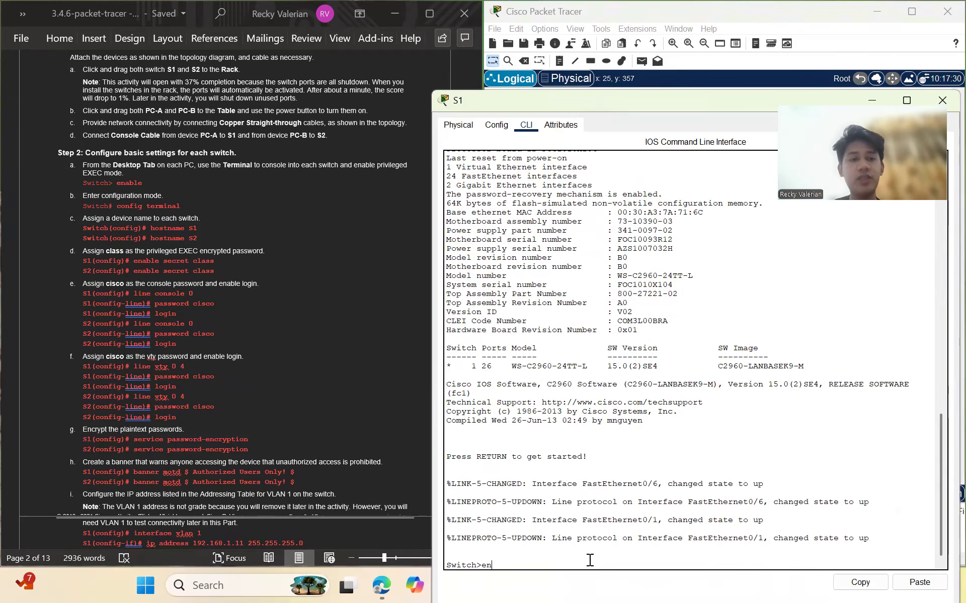
text(able)
key(Return)
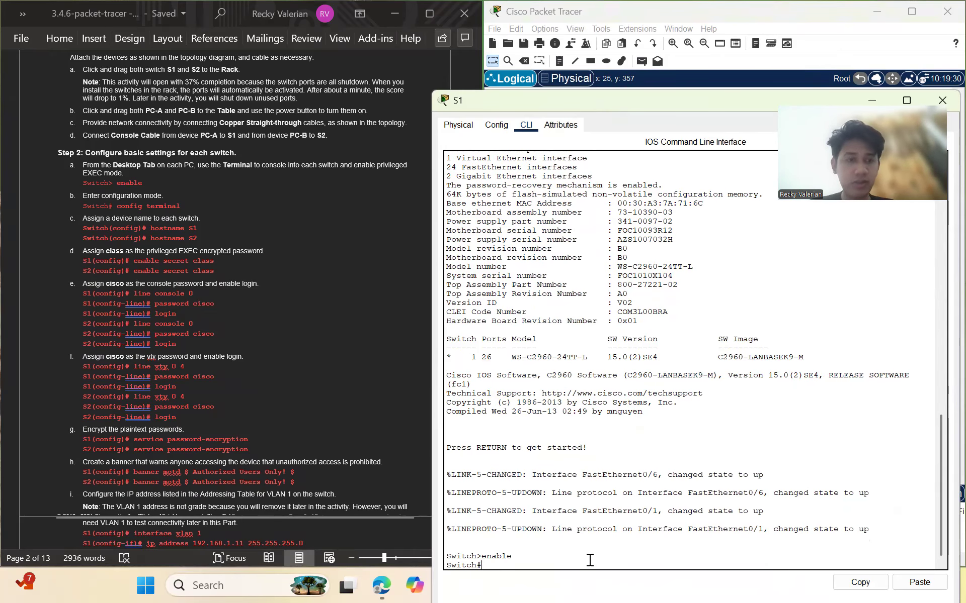
text(config)
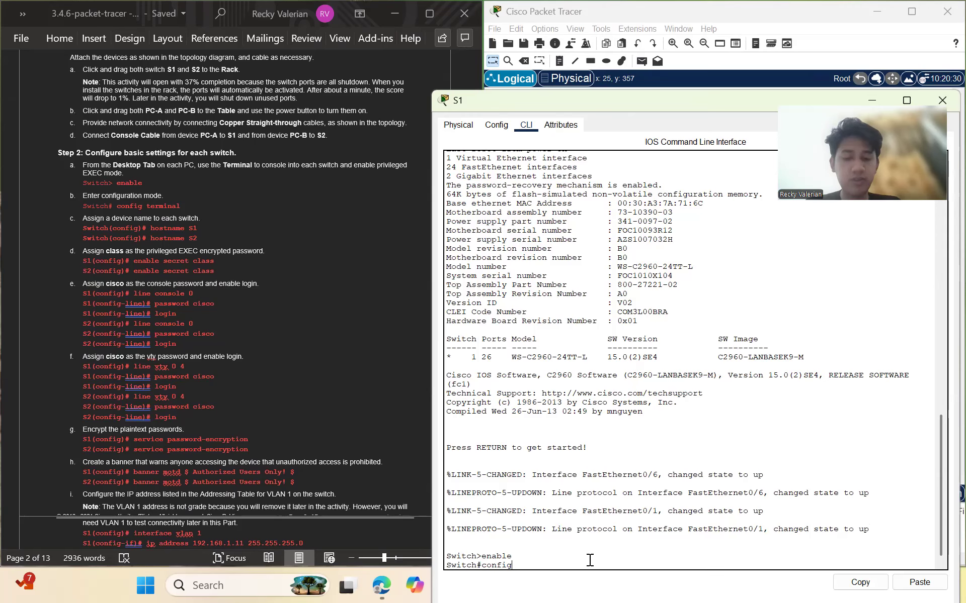
text( ter)
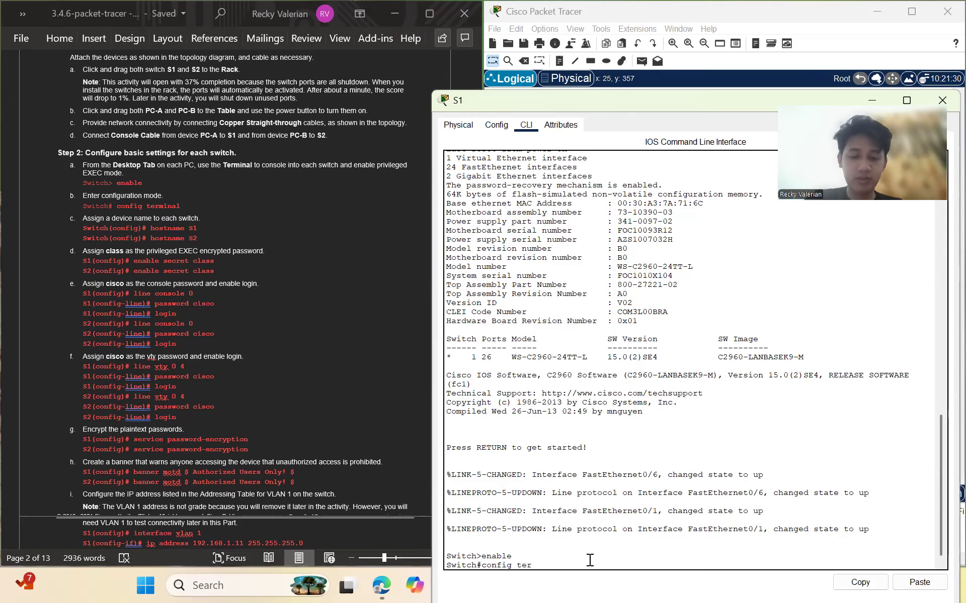
text(minal)
key(Return)
text(host)
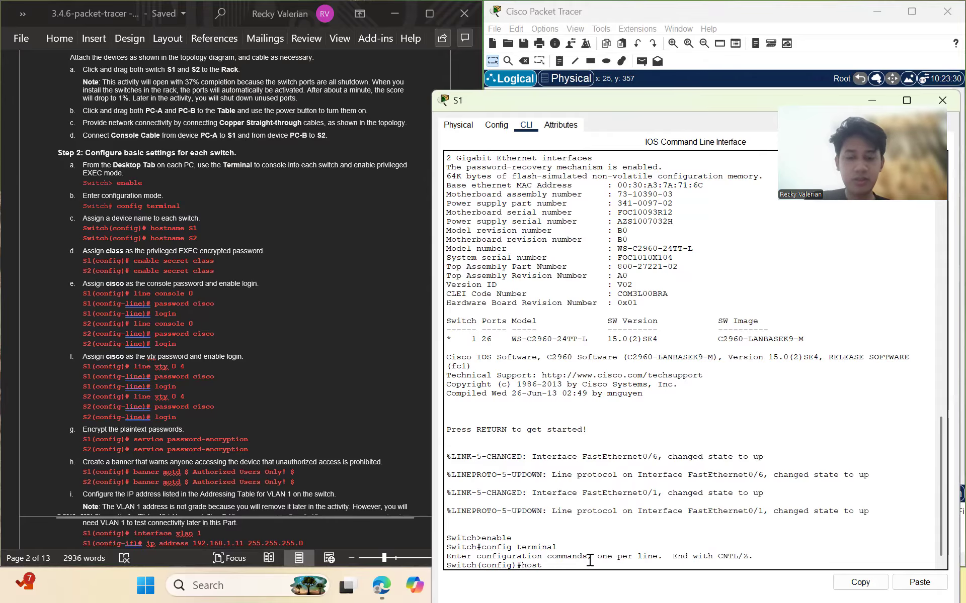
text(name S1)
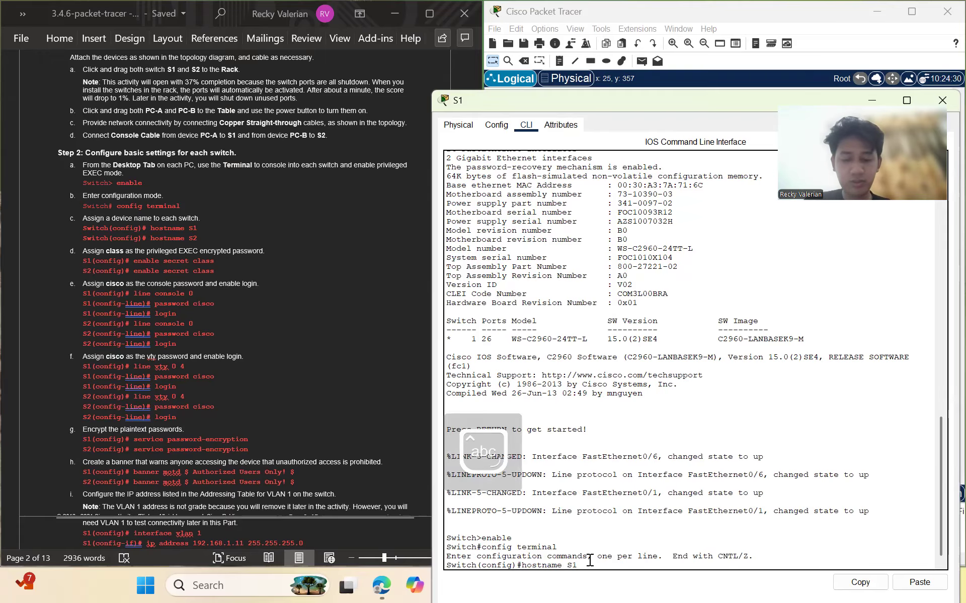
key(Return)
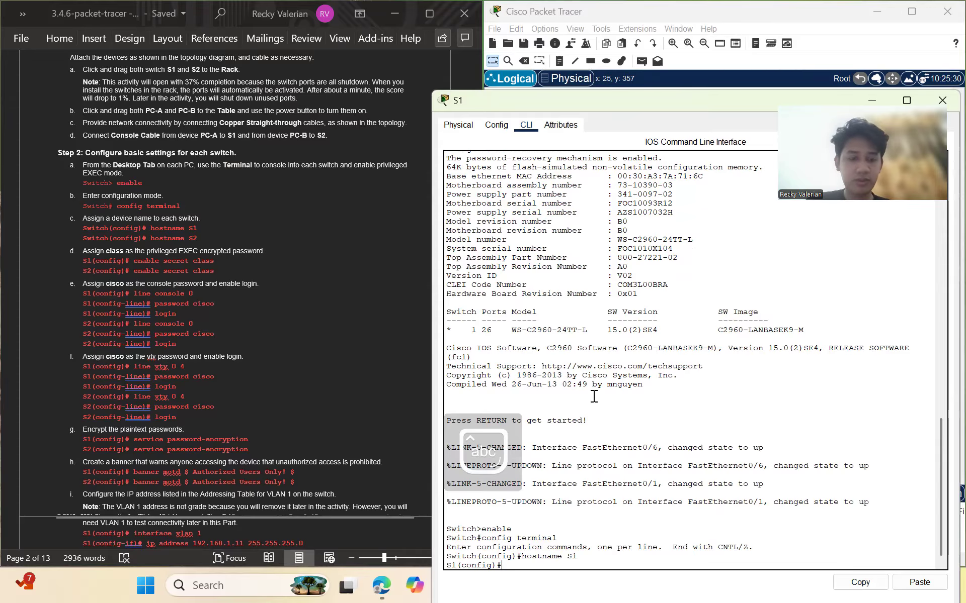
text(enable)
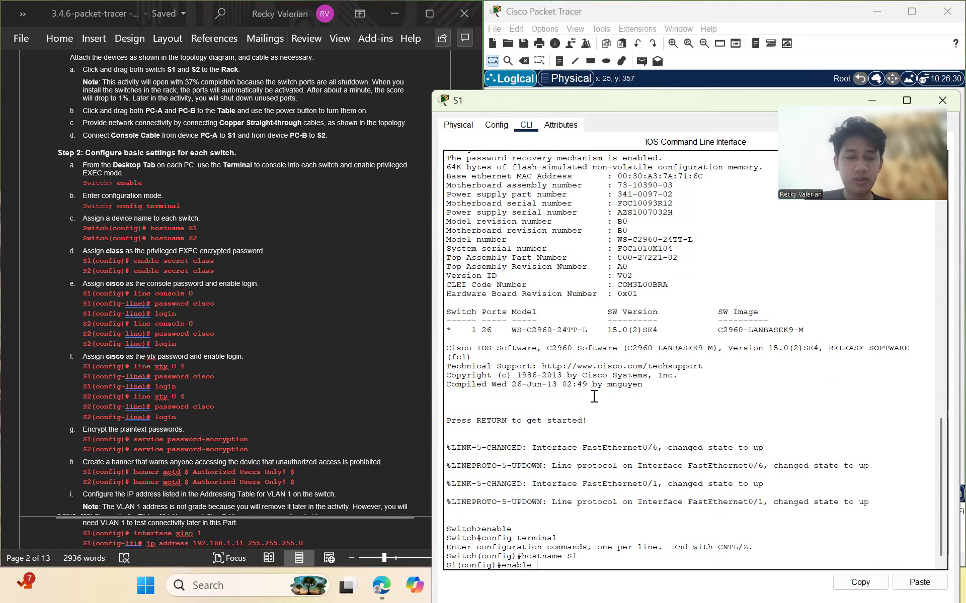
text( sec)
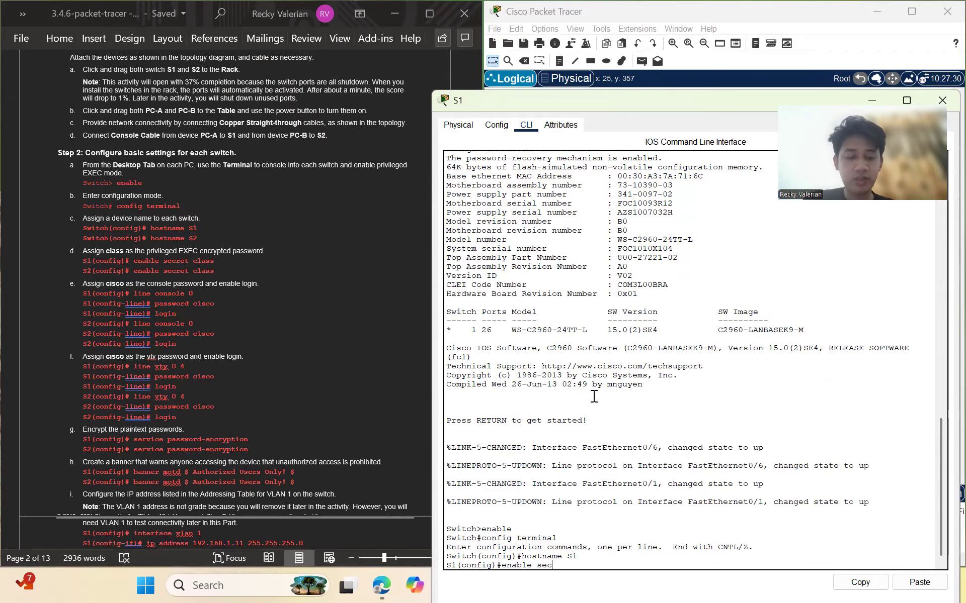
text(ret class)
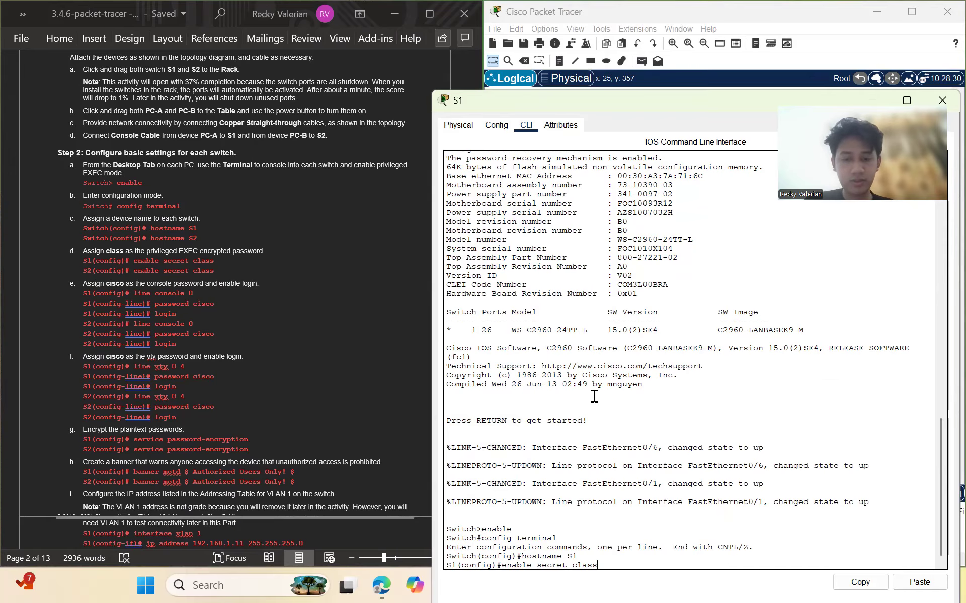
key(Return)
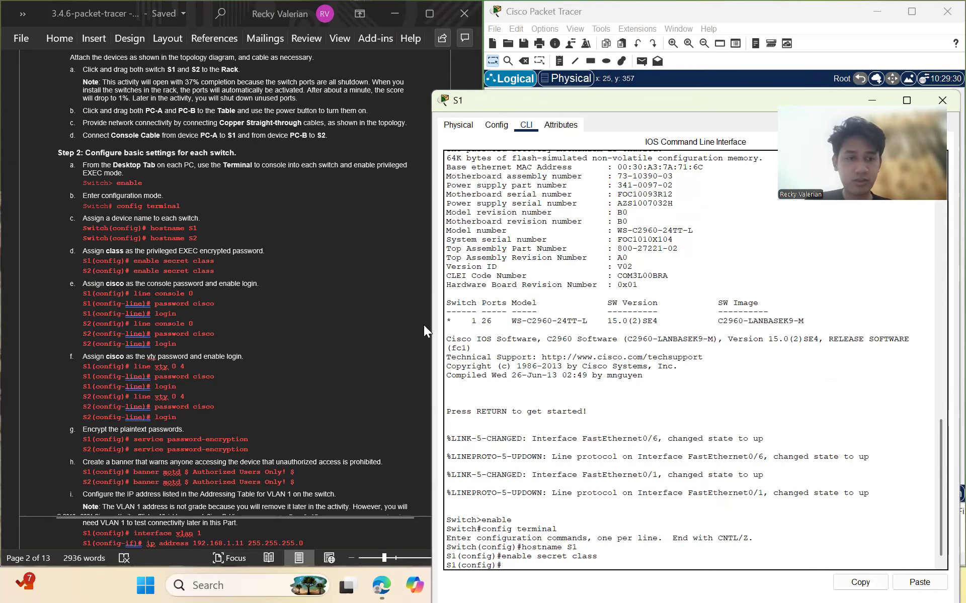
text(line co)
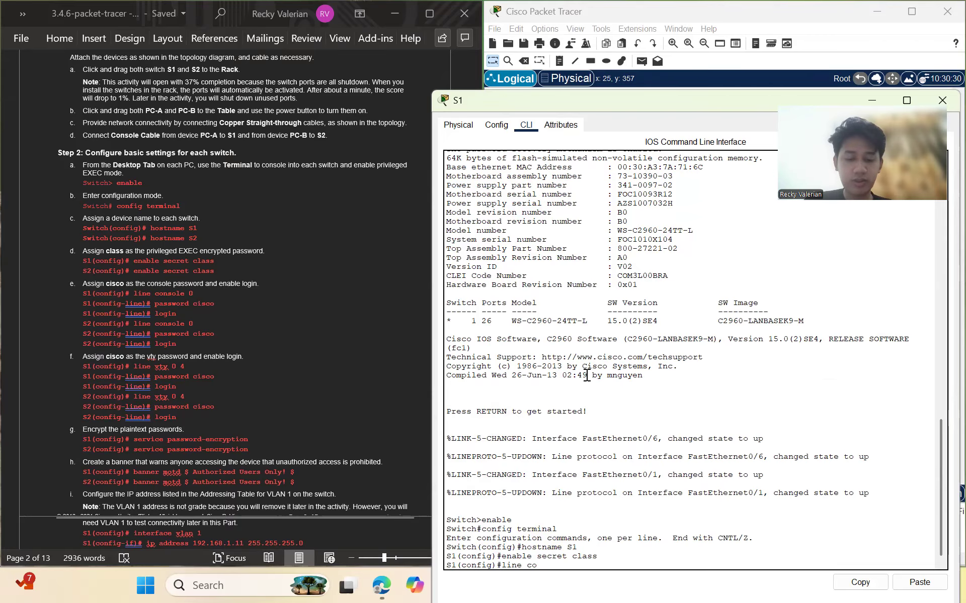
text(nlo)
key(BackSpace)
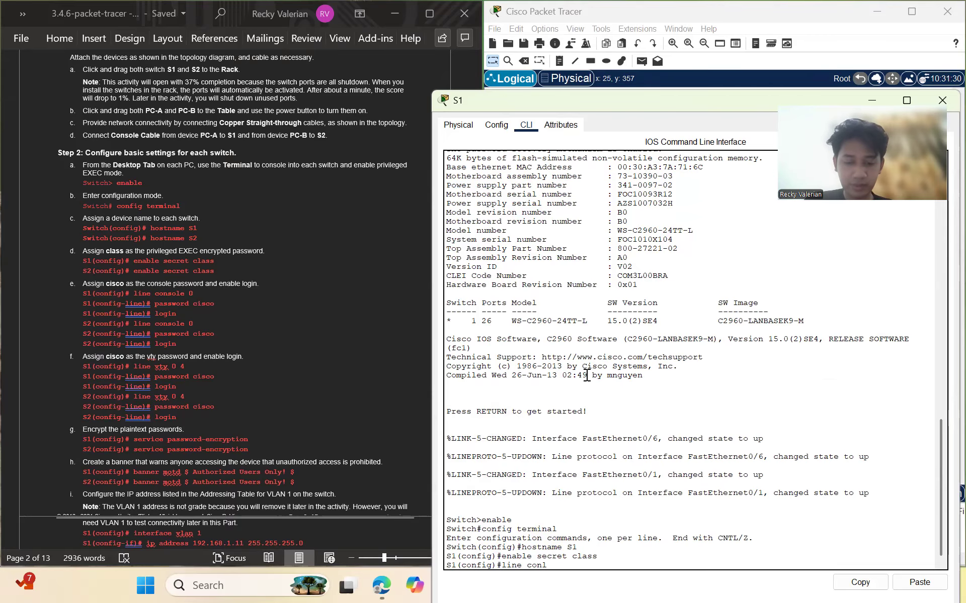
text(ole 0)
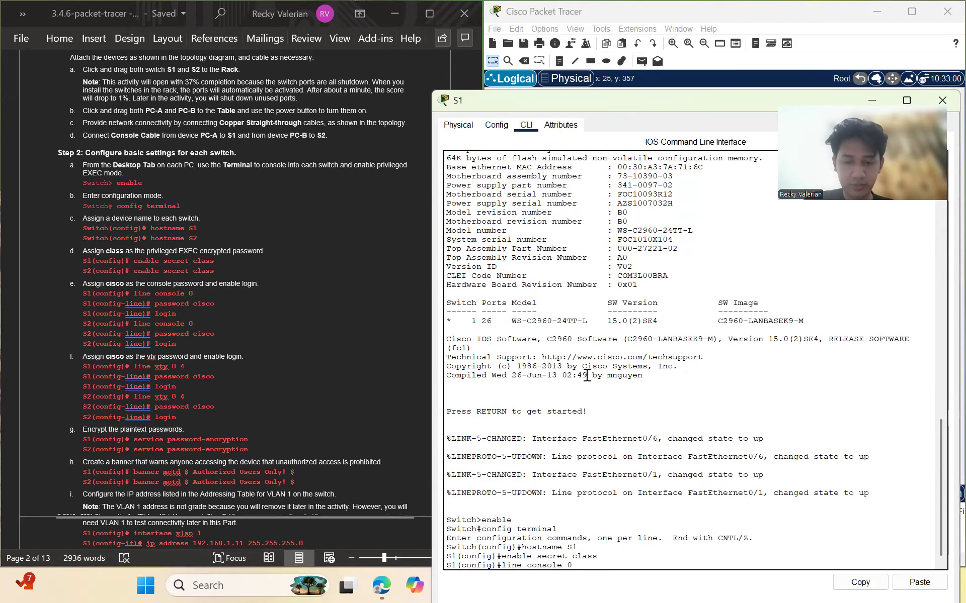
key(Return)
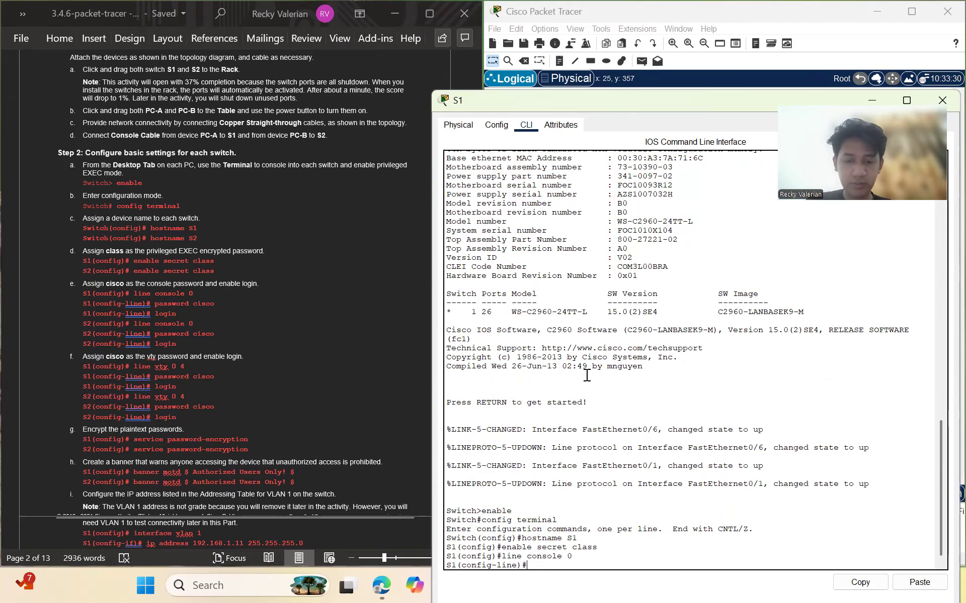
text(password cisco)
key(Return)
text(login)
key(Return)
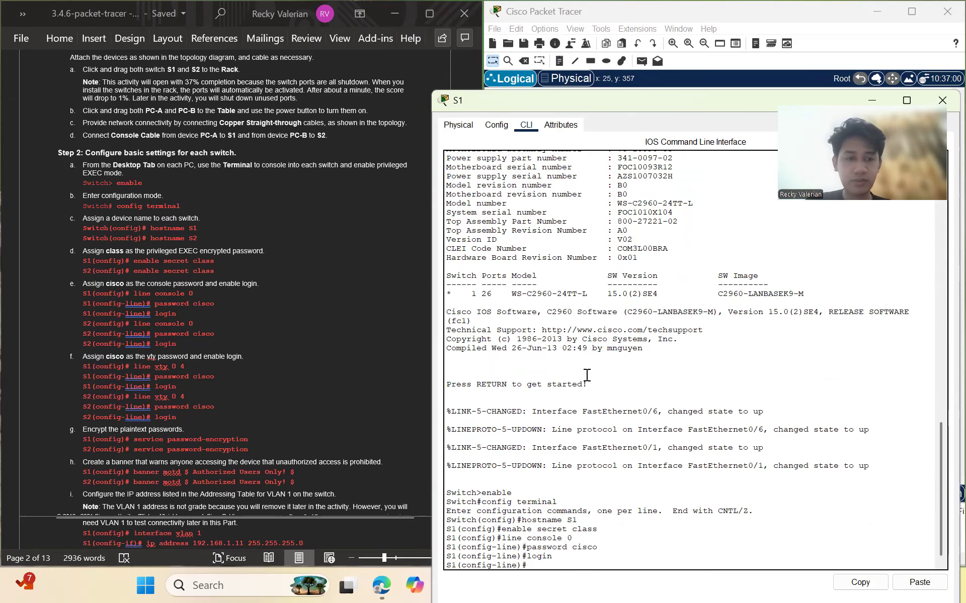
Give S1's vty lines 0–4 password cisco with login, then return to global configuration
text(line vty)
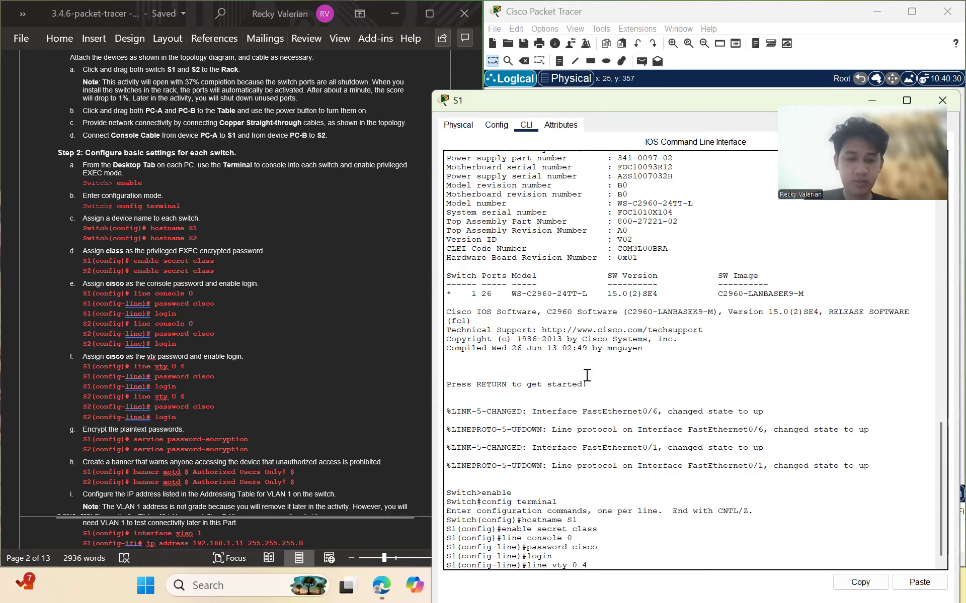
text( 0 4)
key(Return)
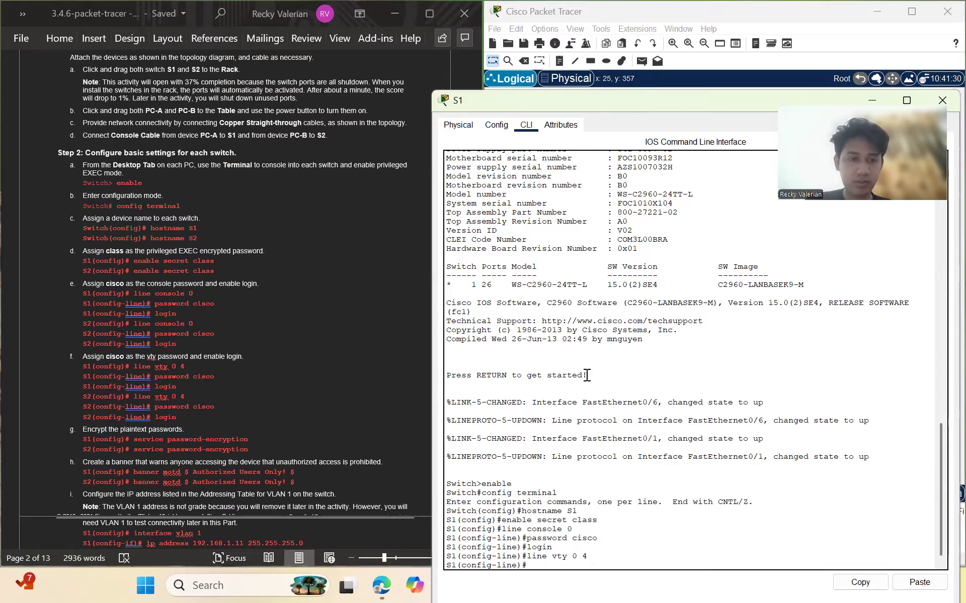
text(pa)
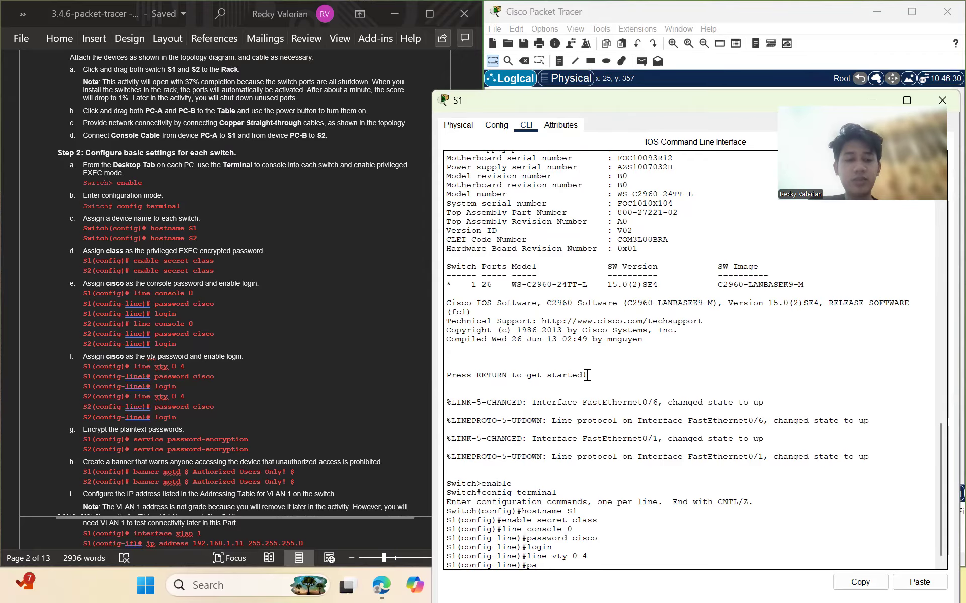
text(ssword cisco)
key(Return)
text(login)
key(Return)
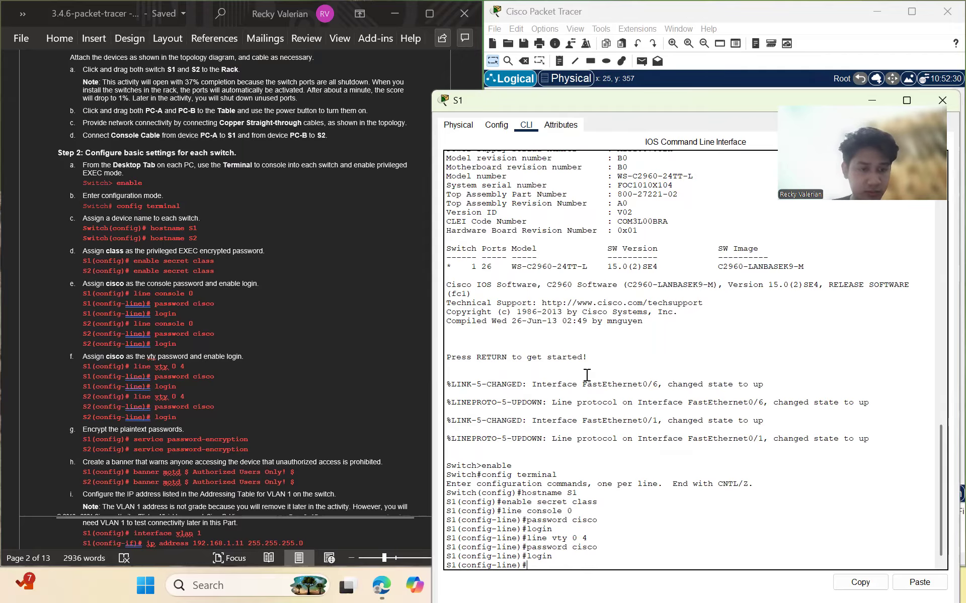
scroll(225, 389, down, 3)
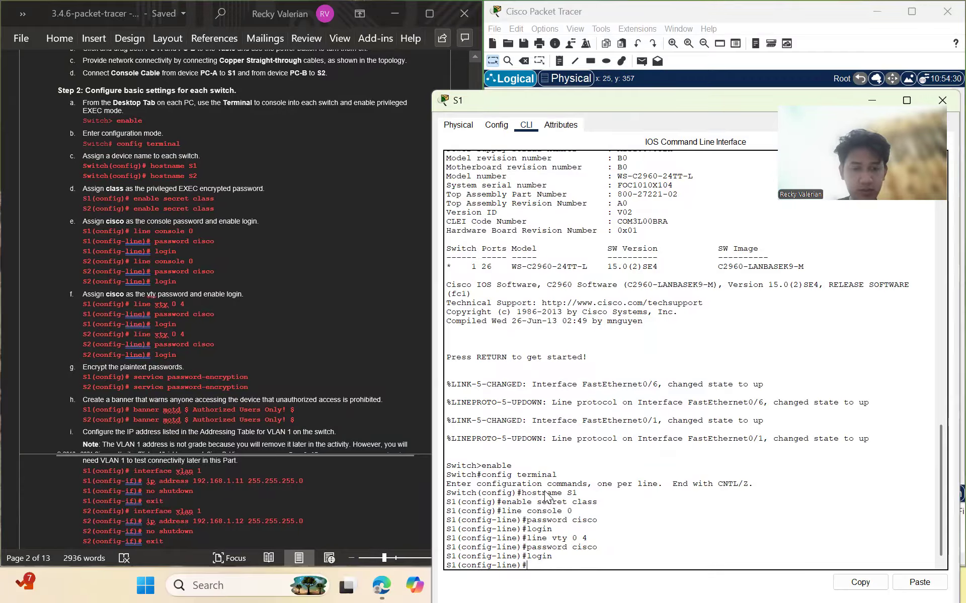
text(exit)
key(Return)
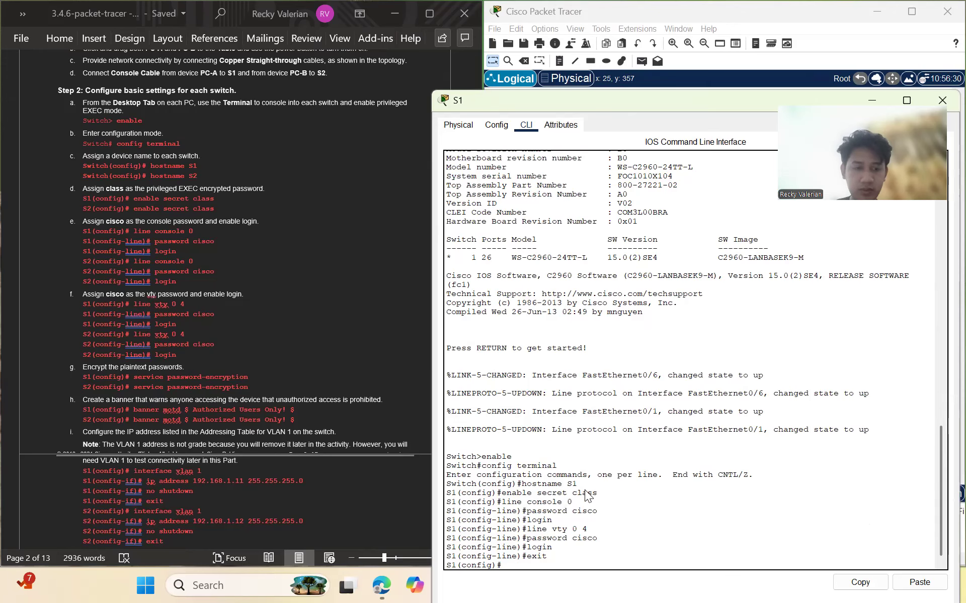
Enable service password-encryption on S1 and set banner motd '$ Authorized Users Only! $'
text(servi)
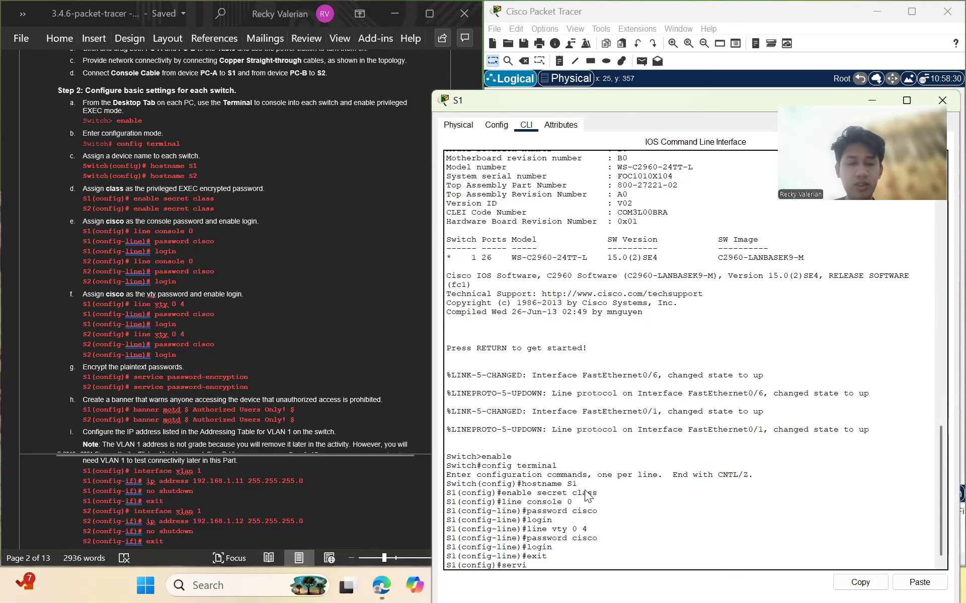
text(ce pass)
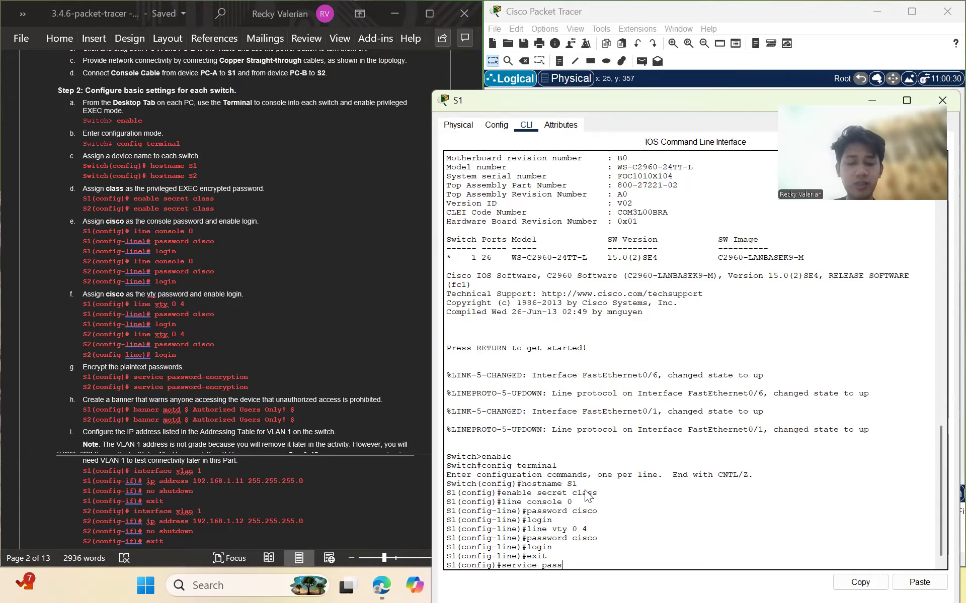
text(word-encry)
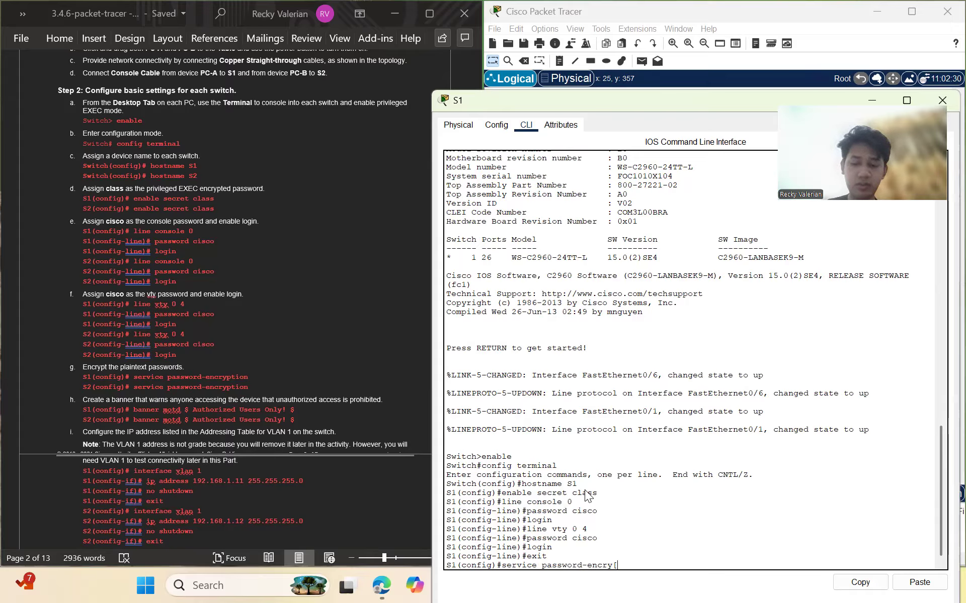
text(ption)
key(Return)
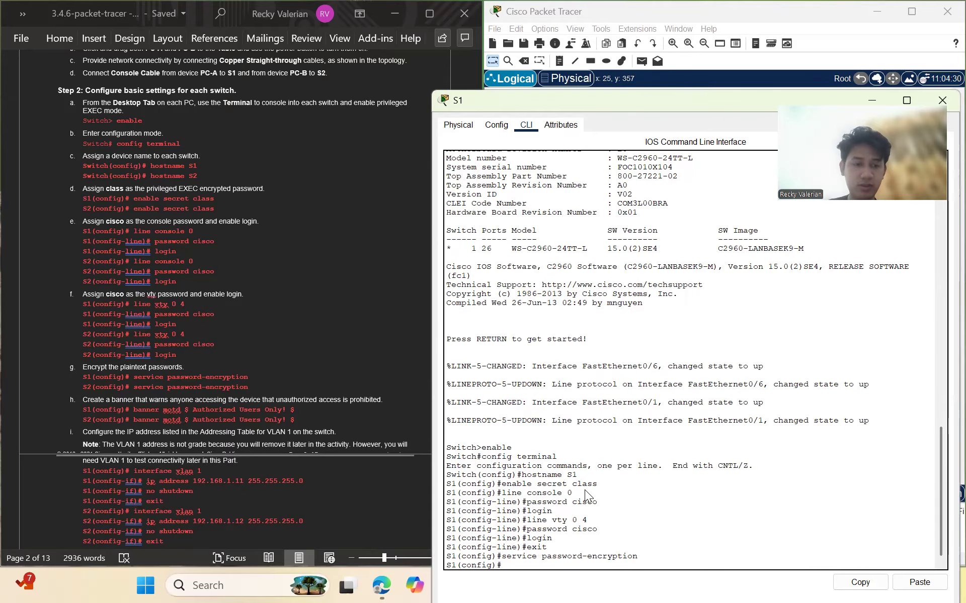
text(banner)
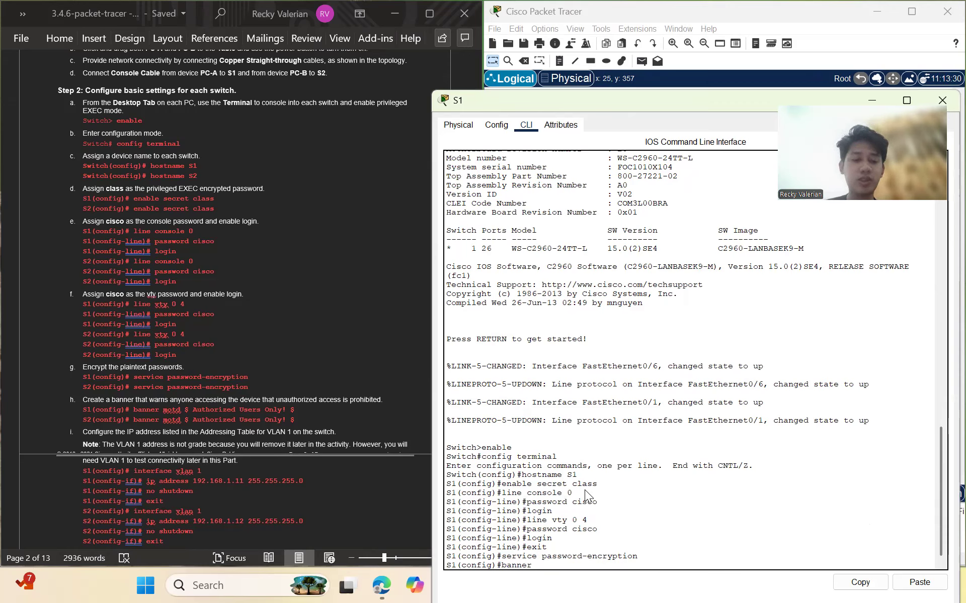
text(motd $)
key(Caps_Lock)
text(Authori)
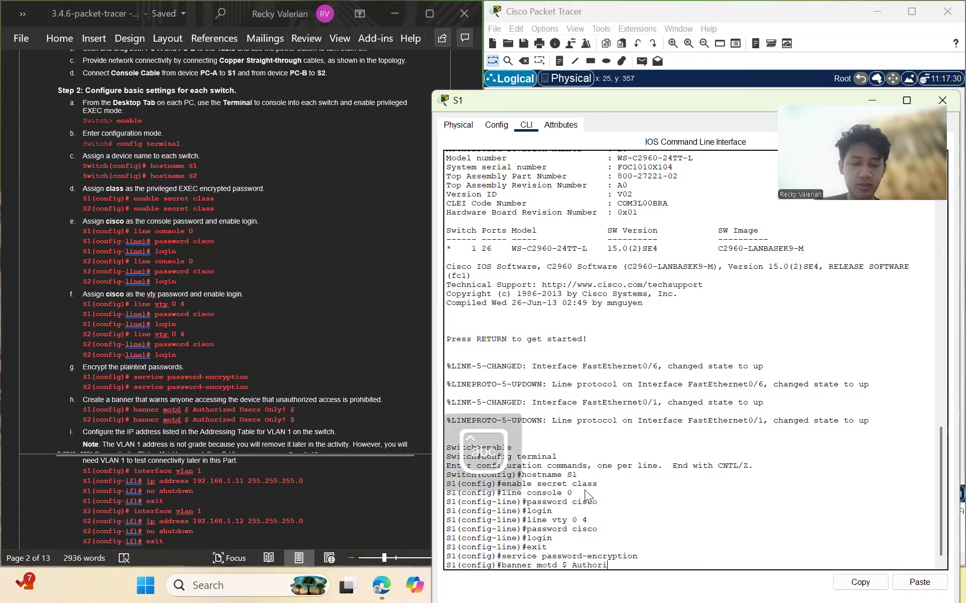
text(zed Users Only!)
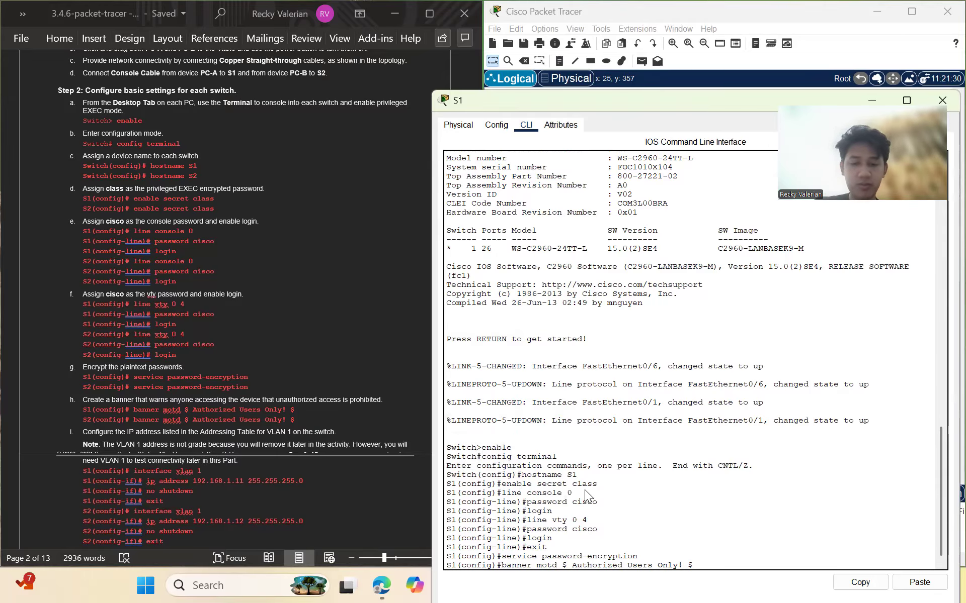
text( $)
key(Return)
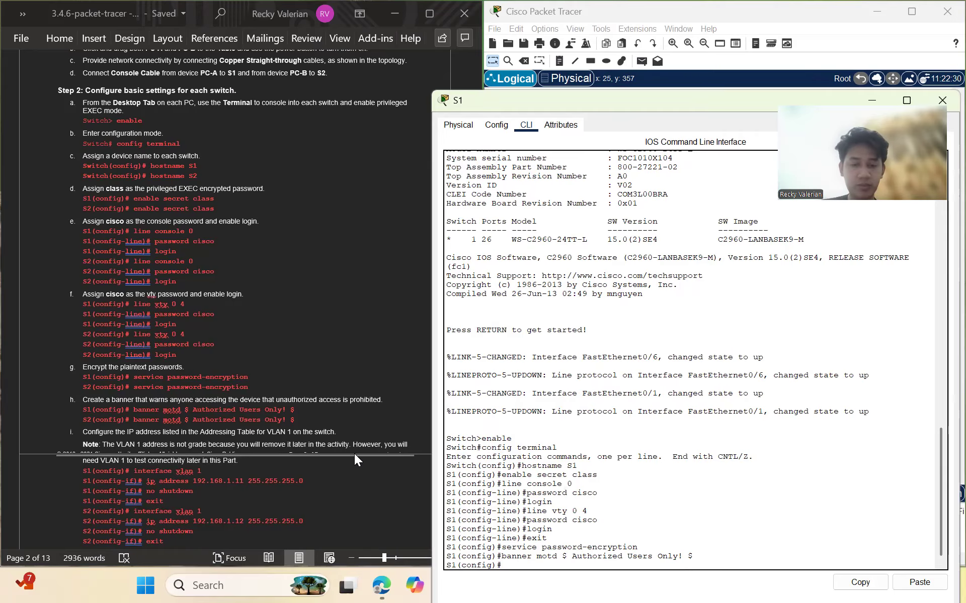
Assign 192.168.1.11 255.255.255.0 to S1's VLAN 1 interface, pasting the command from the instructions
scroll(353, 453, down, 5)
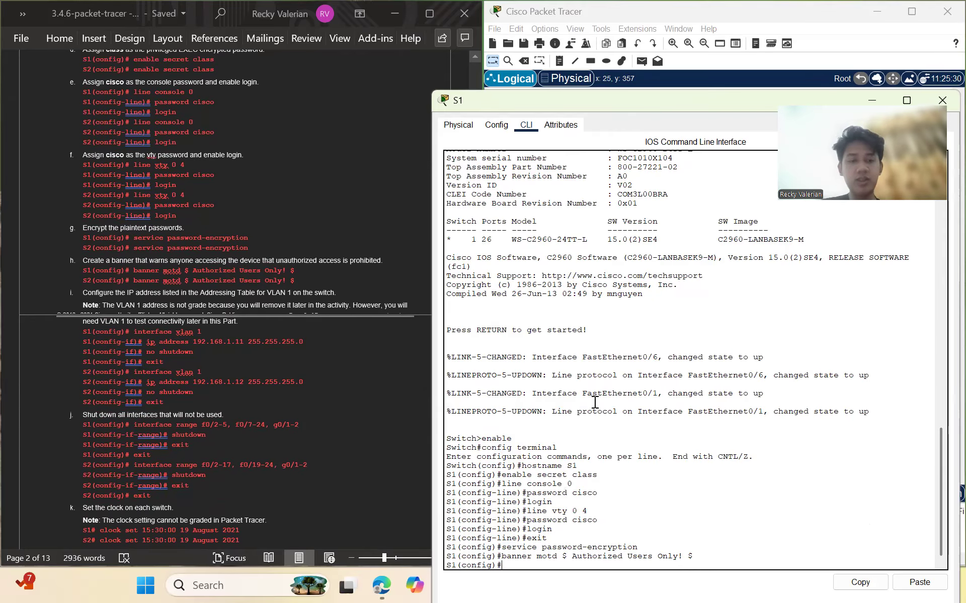
text(in)
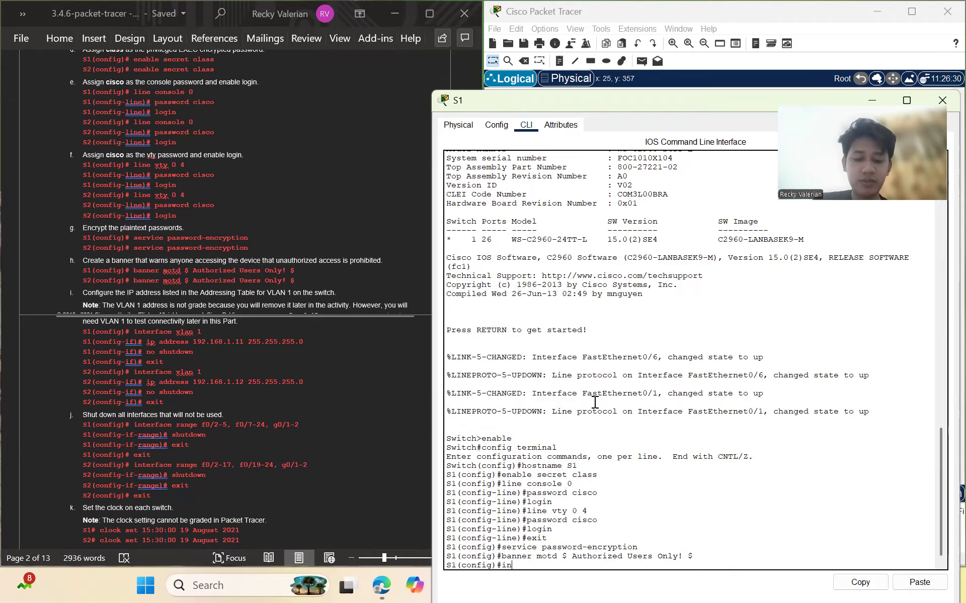
text(terface vlan 1)
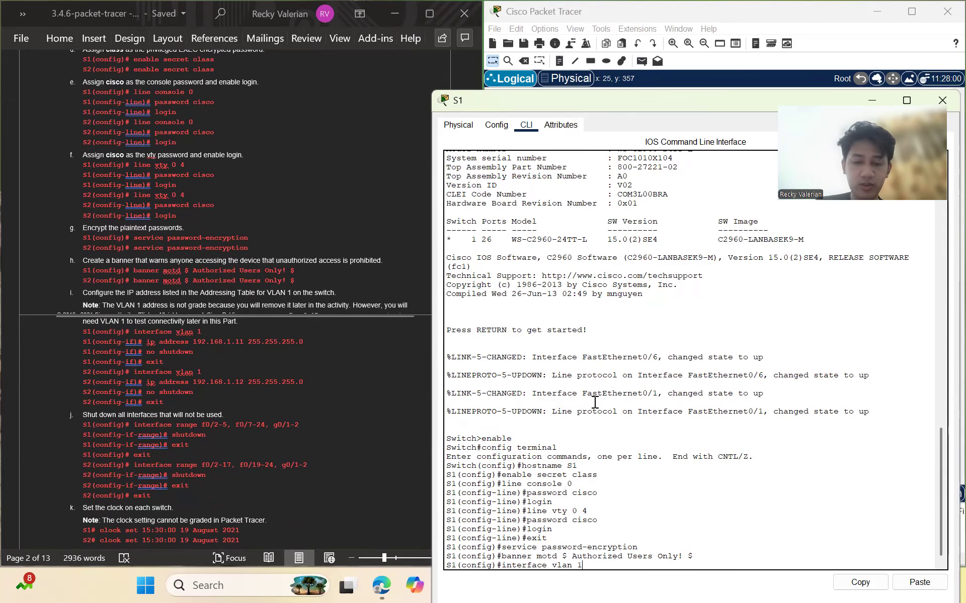
key(Return)
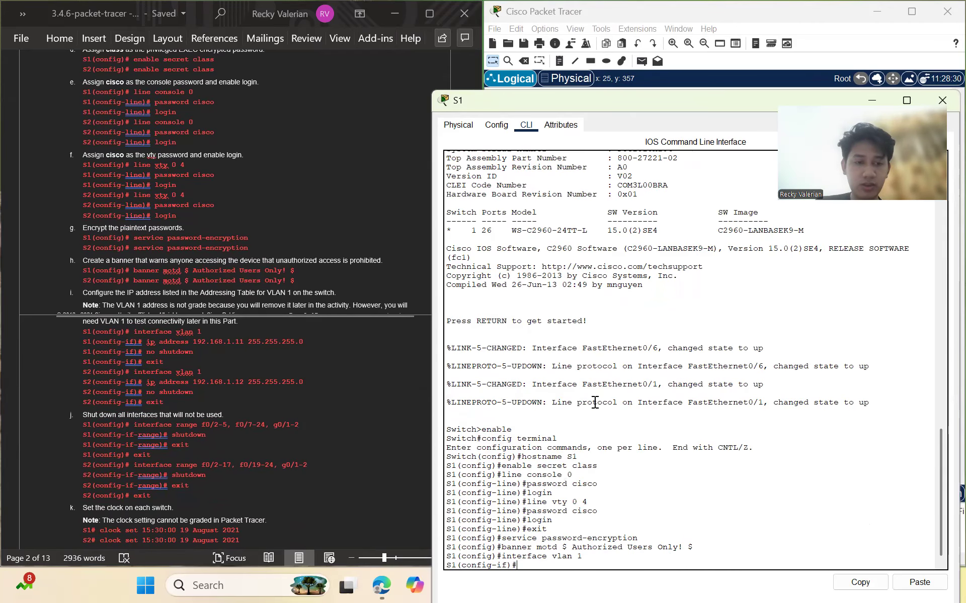
click(147, 339)
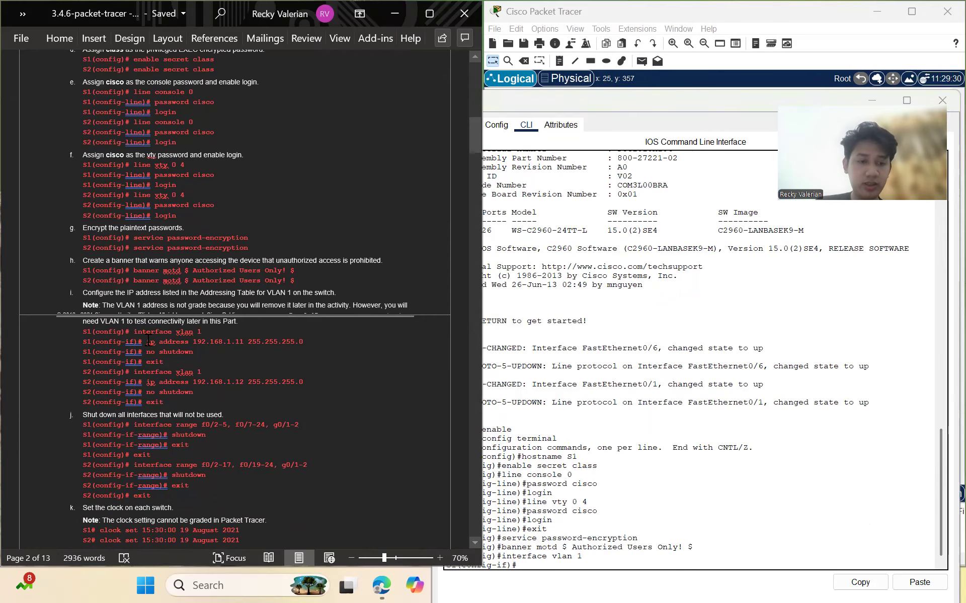
drag(146, 340, 311, 342)
key(ctrl+c)
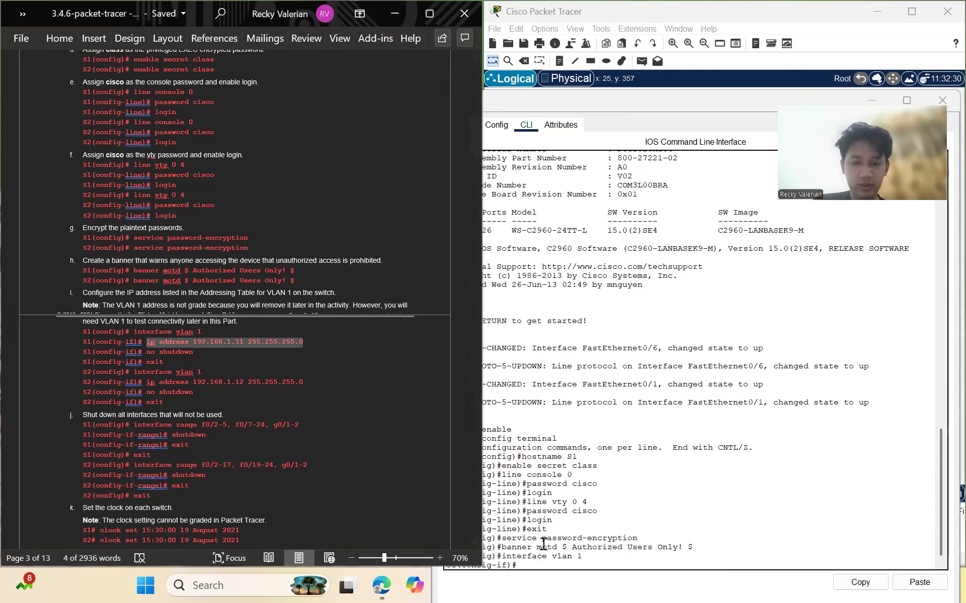
click(543, 565)
right_click(556, 542)
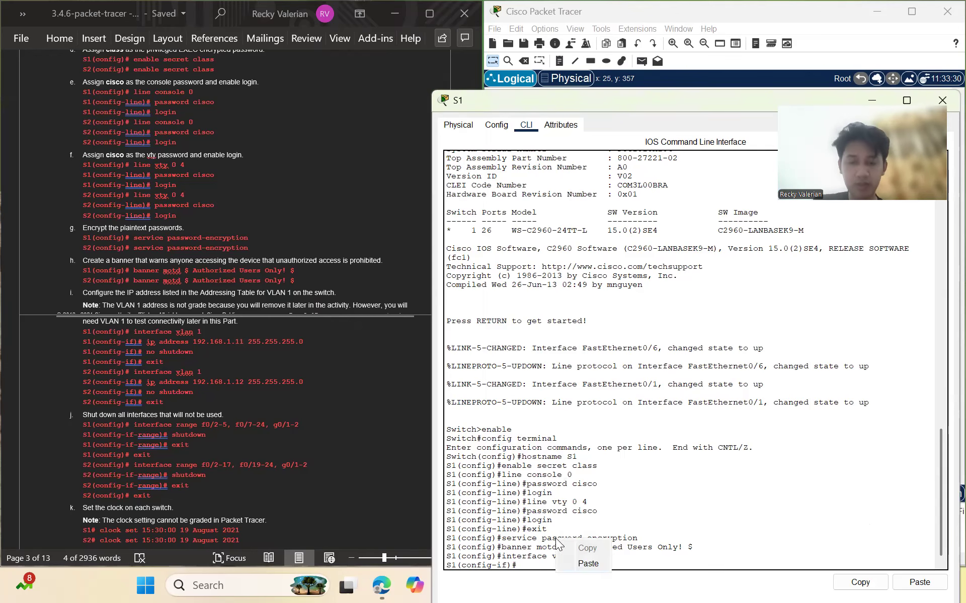
click(588, 564)
key(Return)
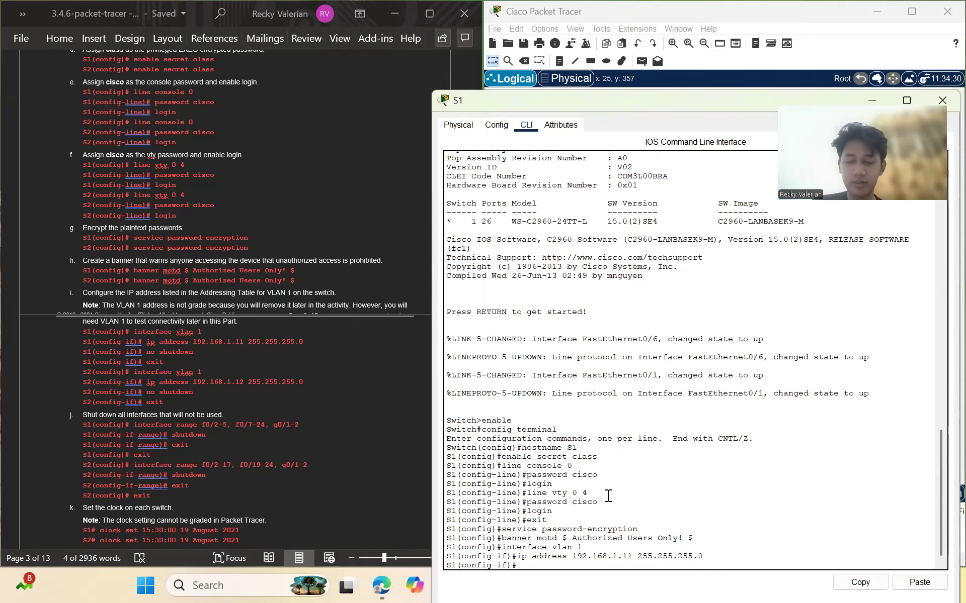
Bring VLAN 1 up with no shutdown, exit, and select the interface range command in the instructions
text(no shutdown)
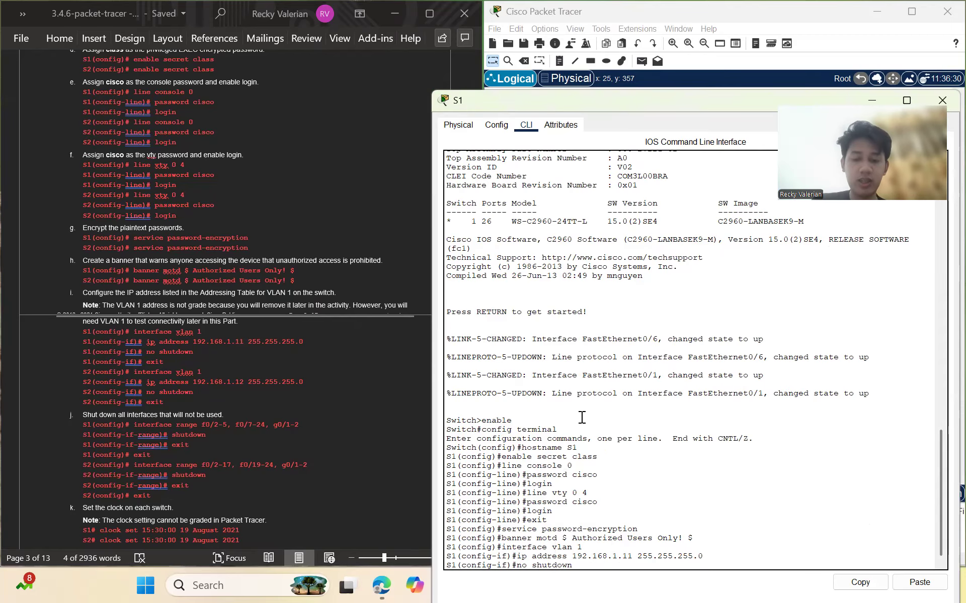
key(Return)
key(Return)
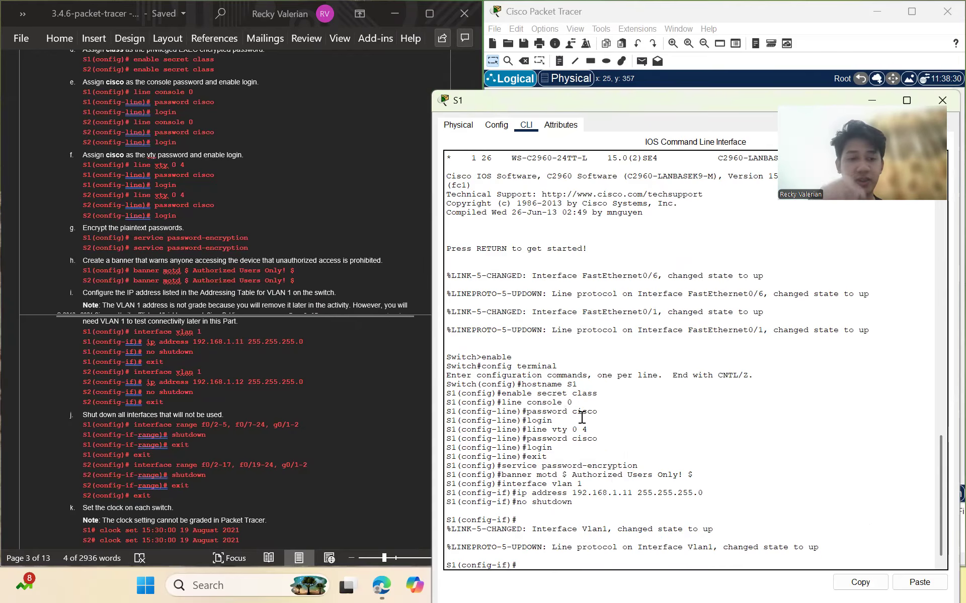
text(ex)
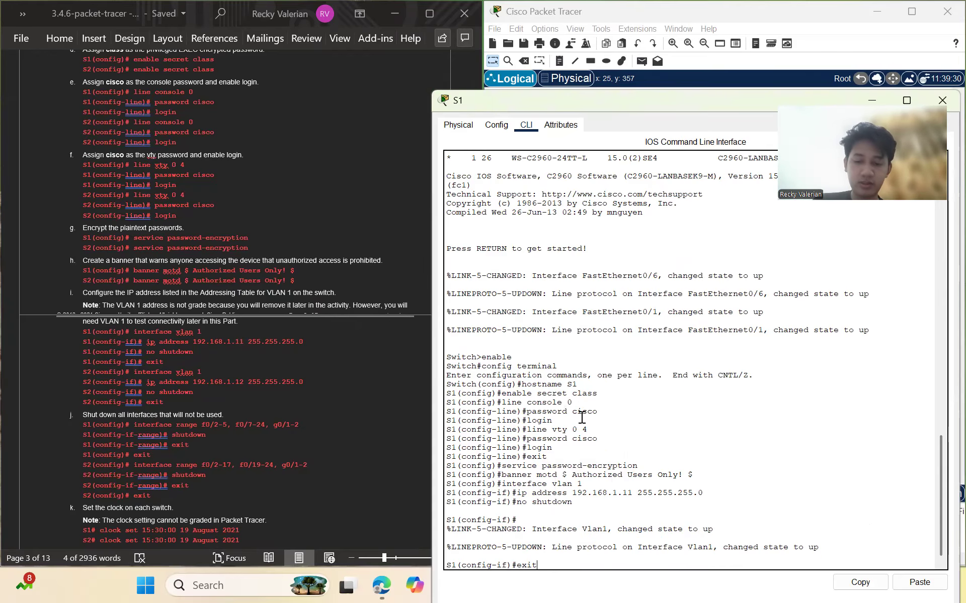
text(it)
key(Return)
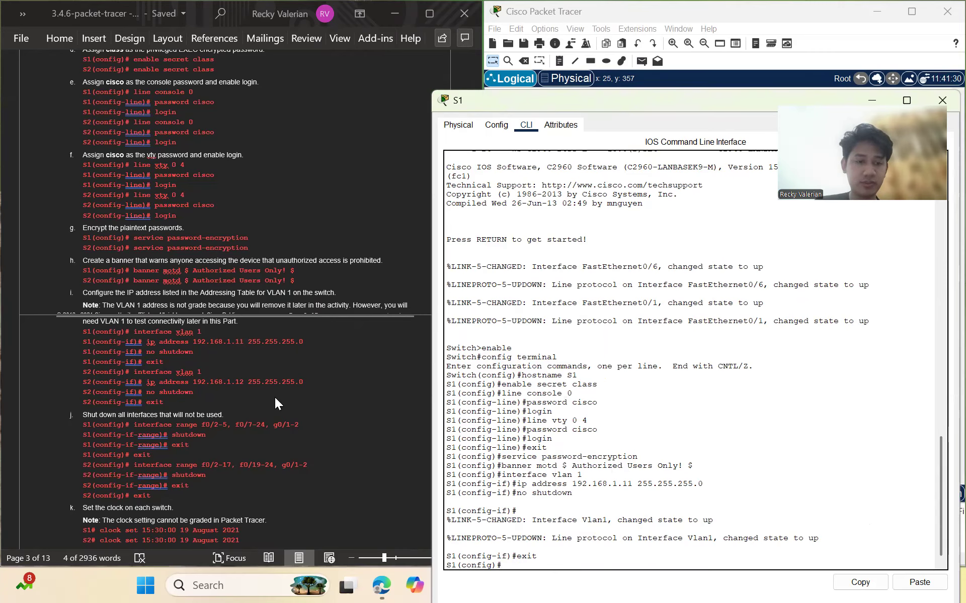
click(230, 426)
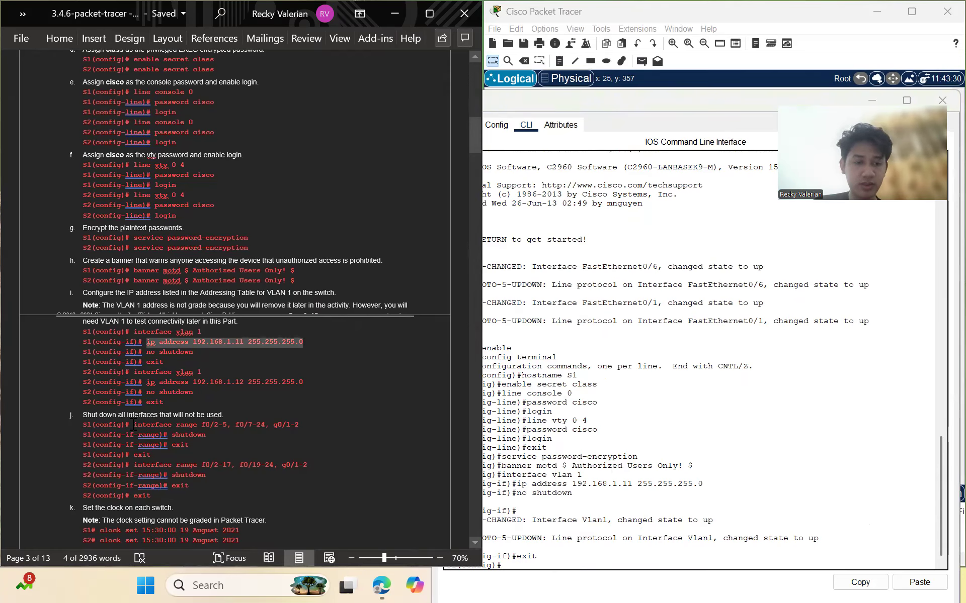
mouse_move(134, 424)
mouse_down()
mouse_move(304, 426)
mouse_move(142, 423)
mouse_up()
key(ctrl+c)
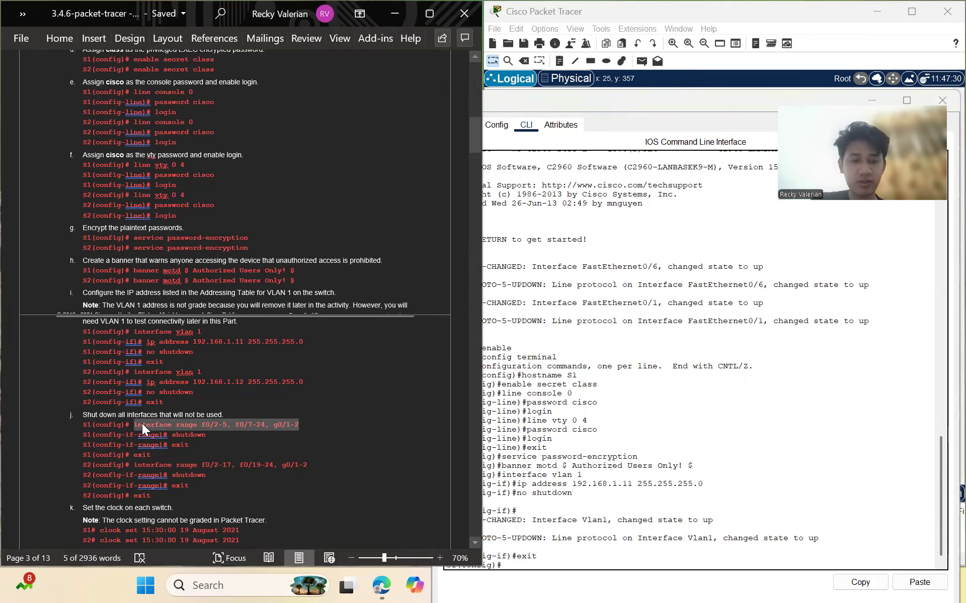
Shut down S1 ports f0/2-5, f0/7-24 and g0/1-2, then exit to privileged mode
click(610, 566)
right_click(611, 566)
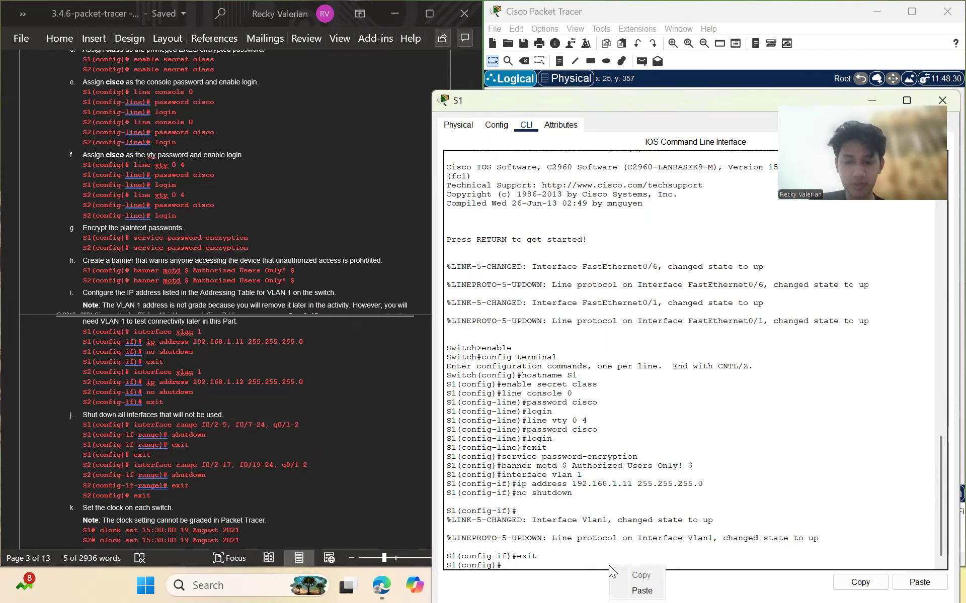
click(641, 585)
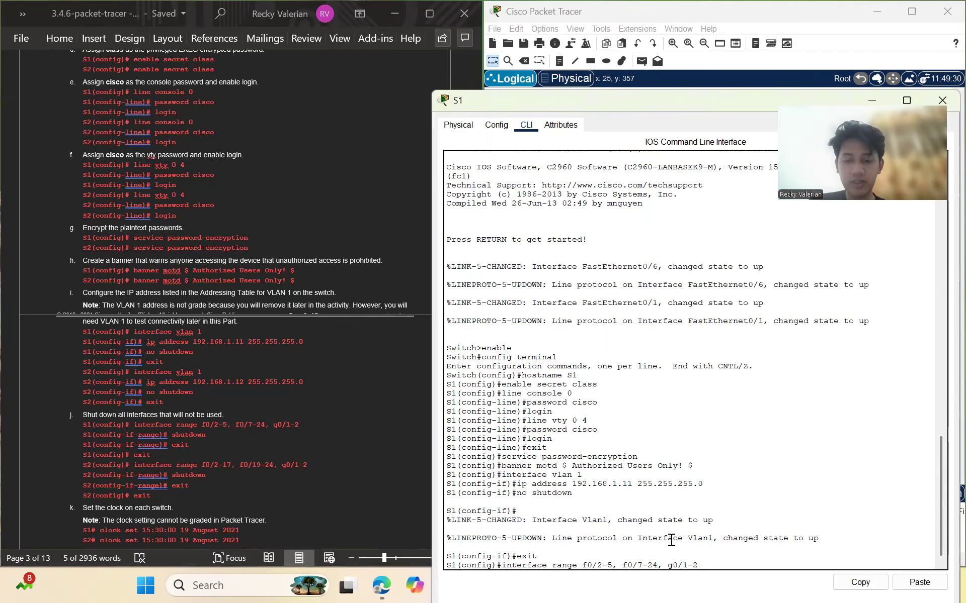
key(Return)
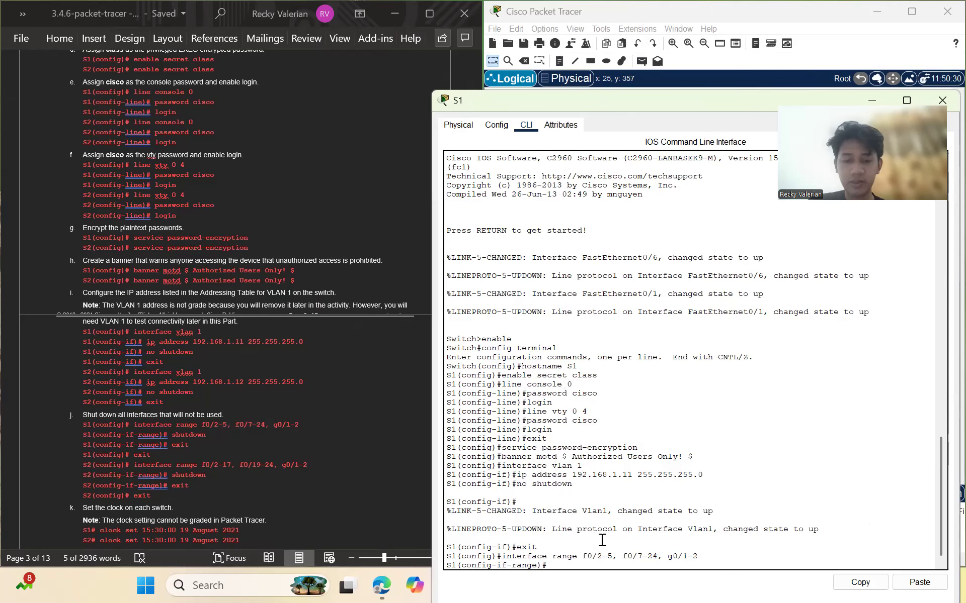
text(shutdown)
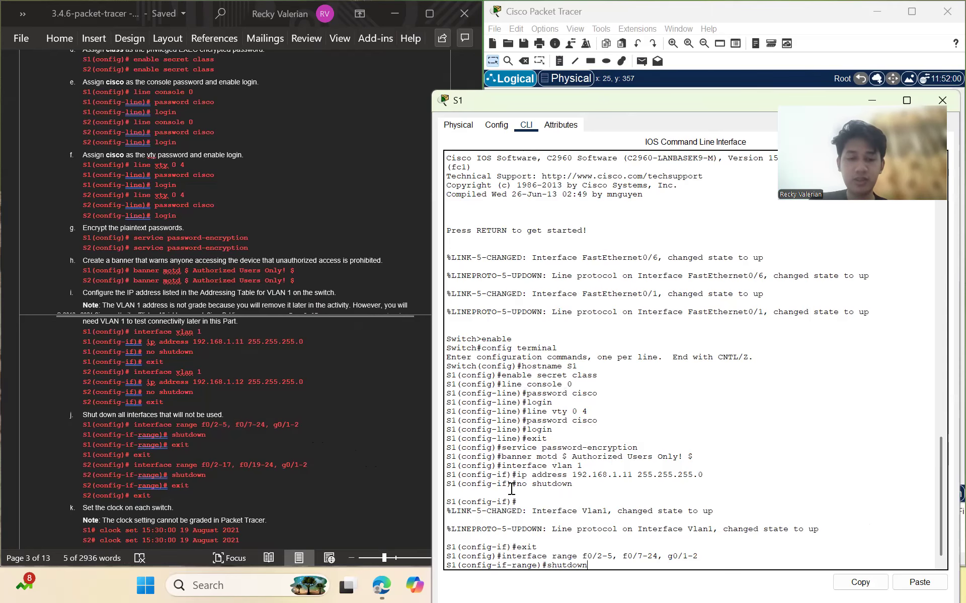
key(Return)
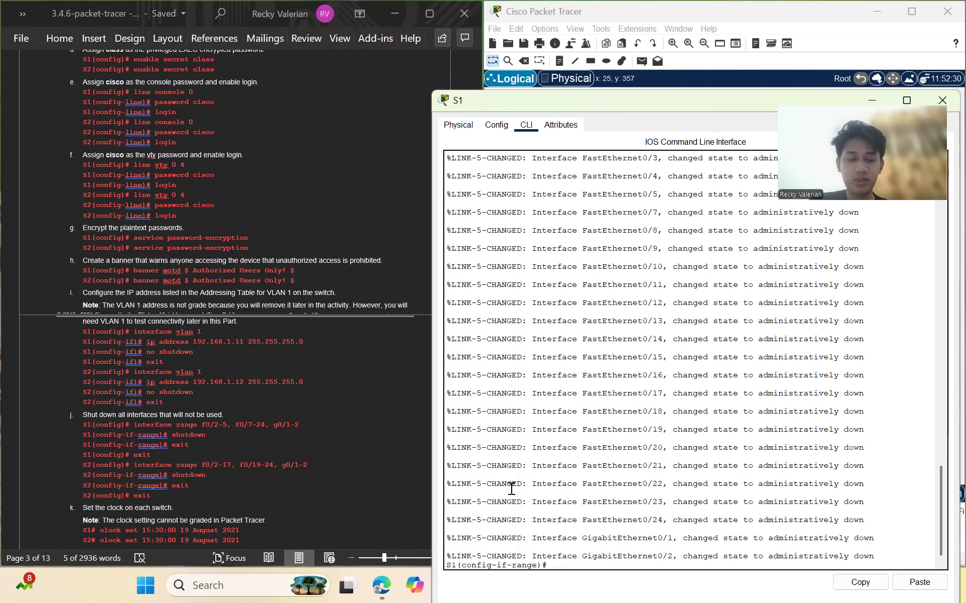
text(exit)
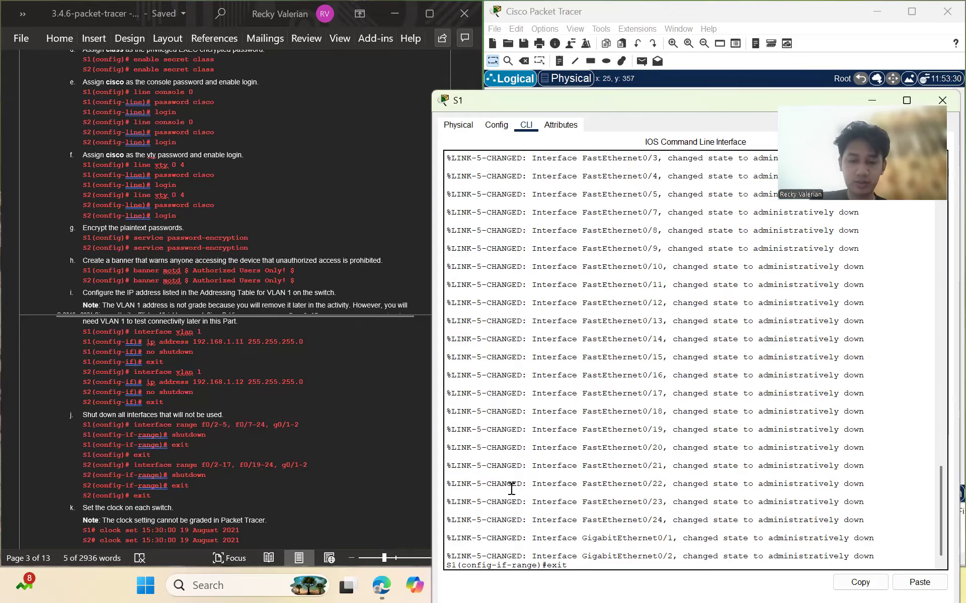
key(Return)
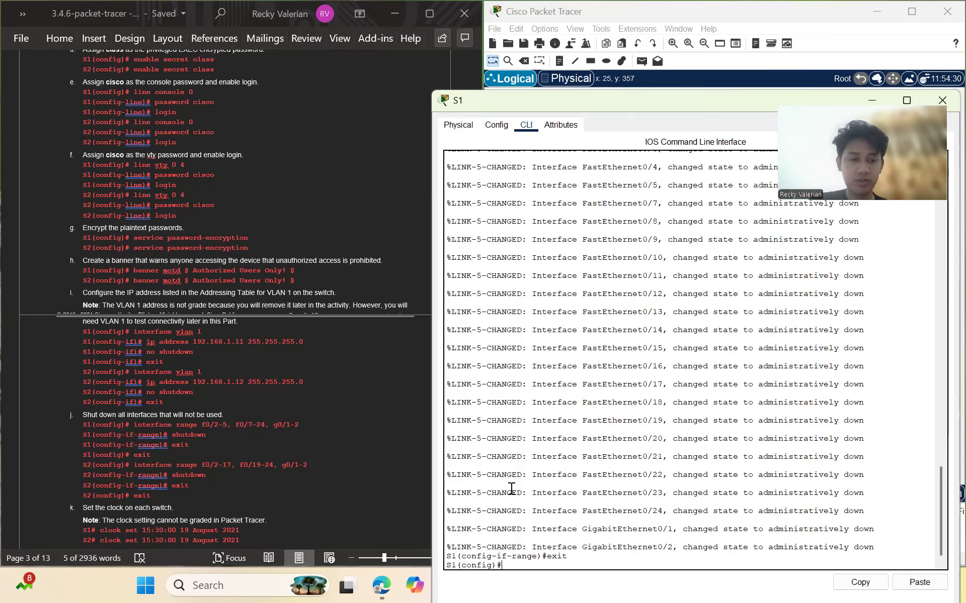
text(exit)
key(Return)
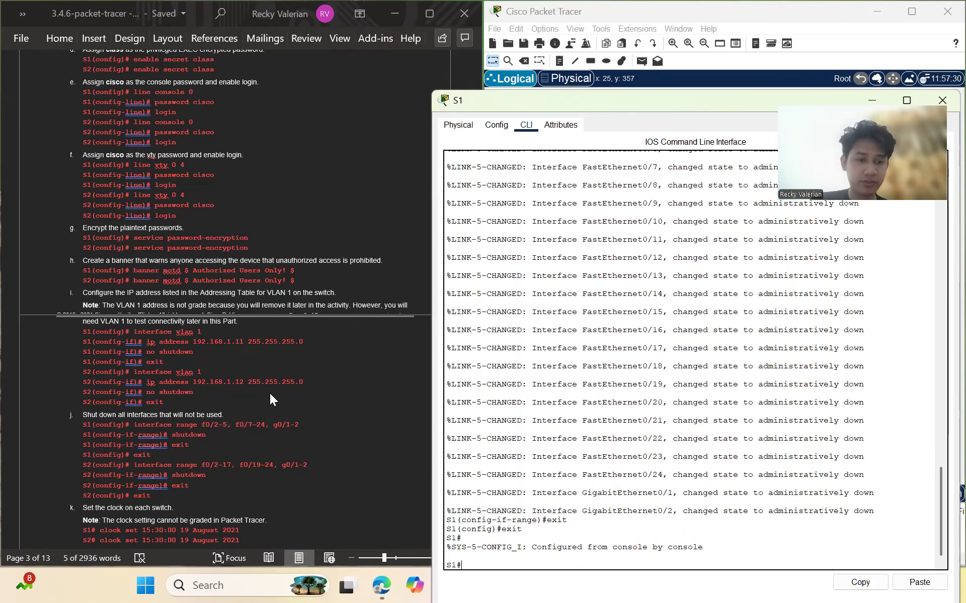
scroll(270, 397, down, 5)
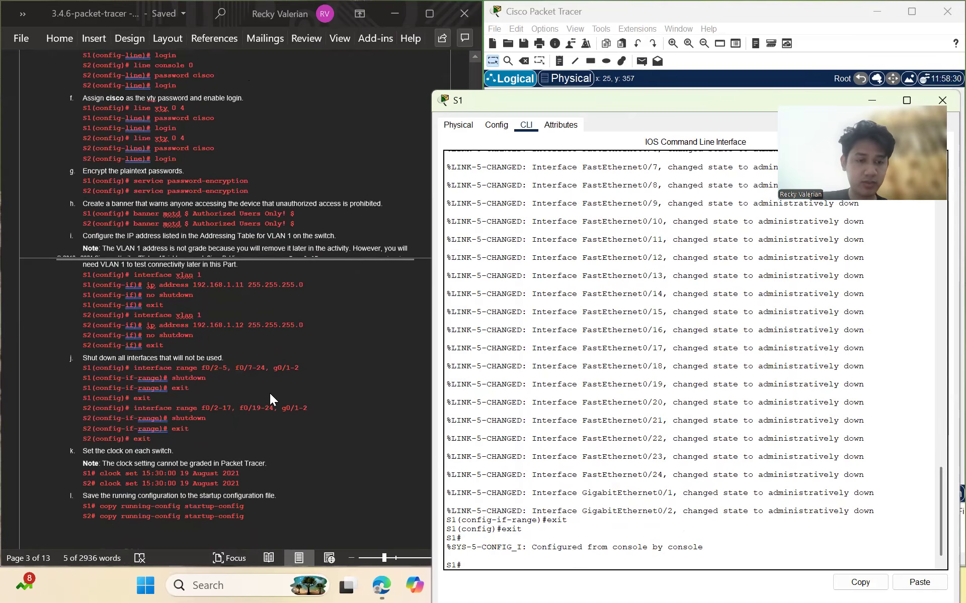
Set S1's clock to 22:24:00 13 Nov 2025
scroll(270, 393, down, 2)
text(clock set)
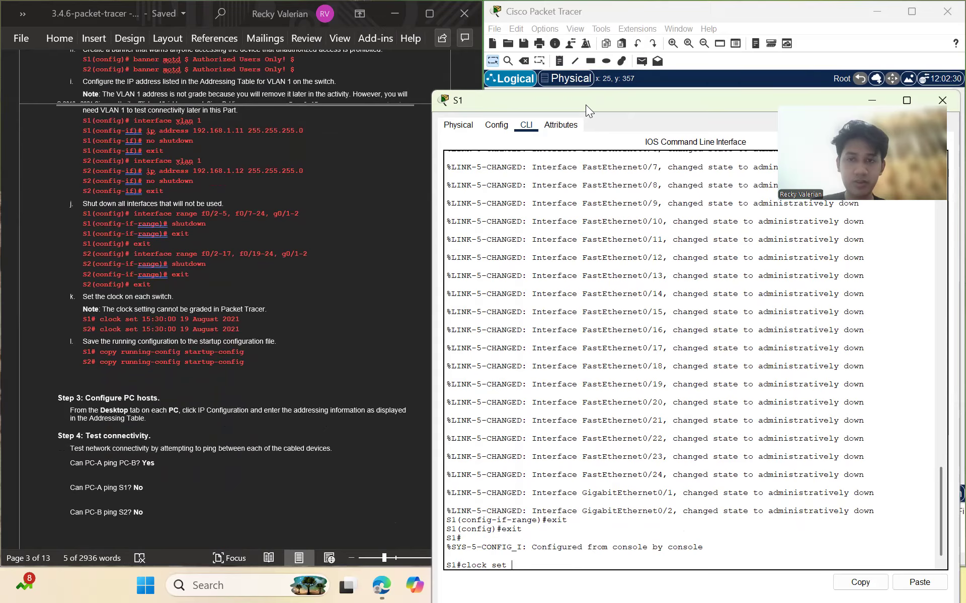
drag(585, 105, 522, 96)
text(22)
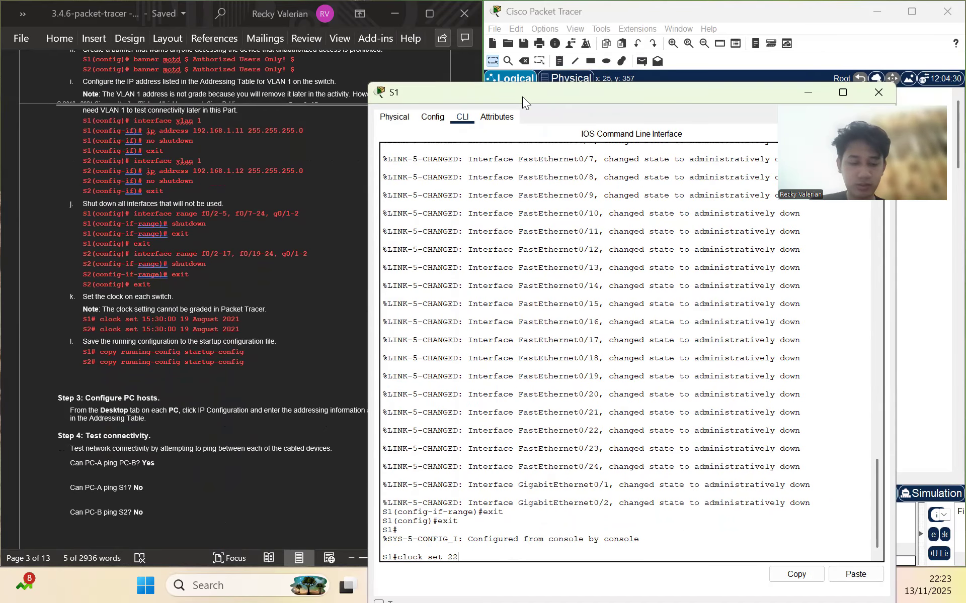
text(:24:00)
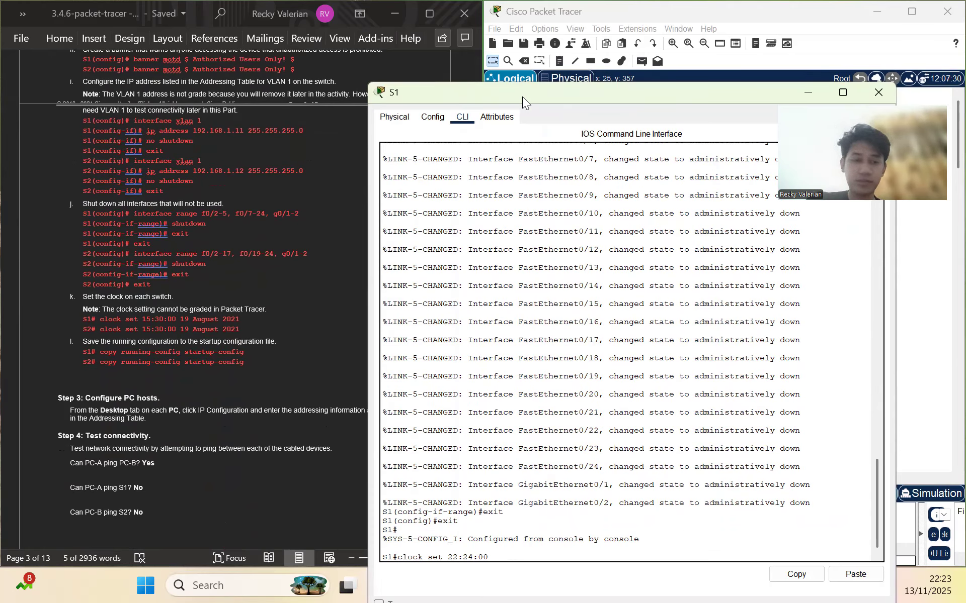
text( 13)
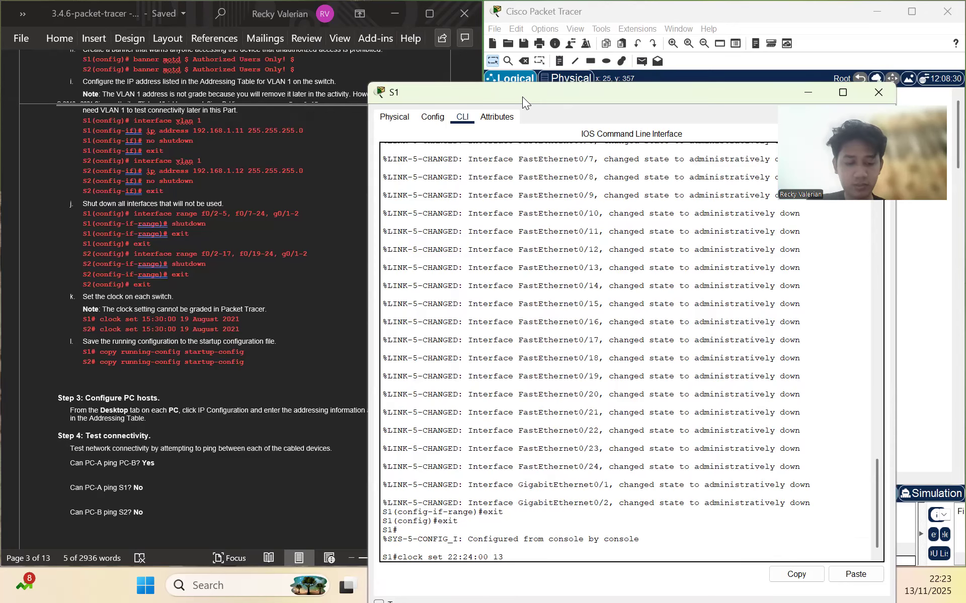
text( Nov 2025)
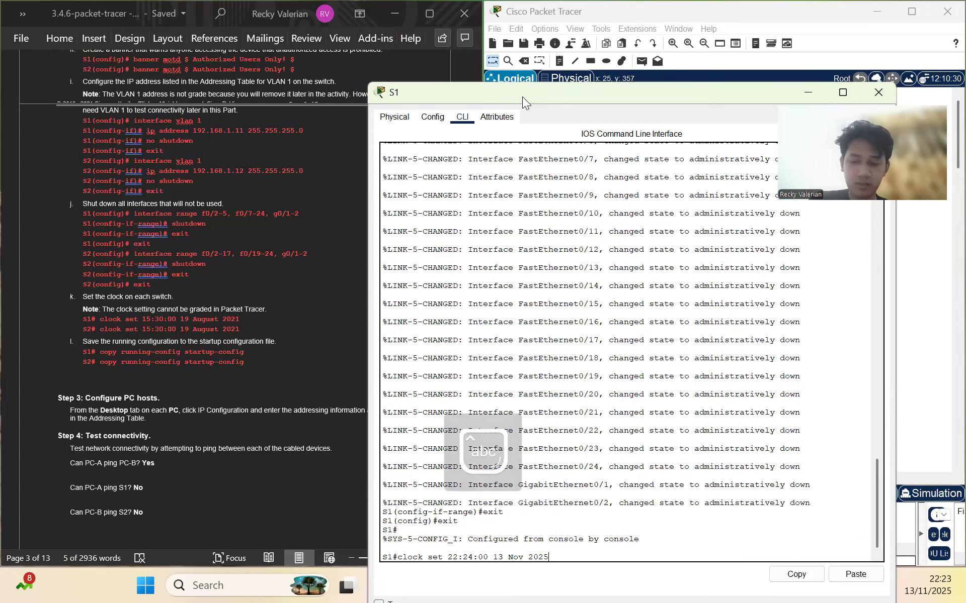
key(Return)
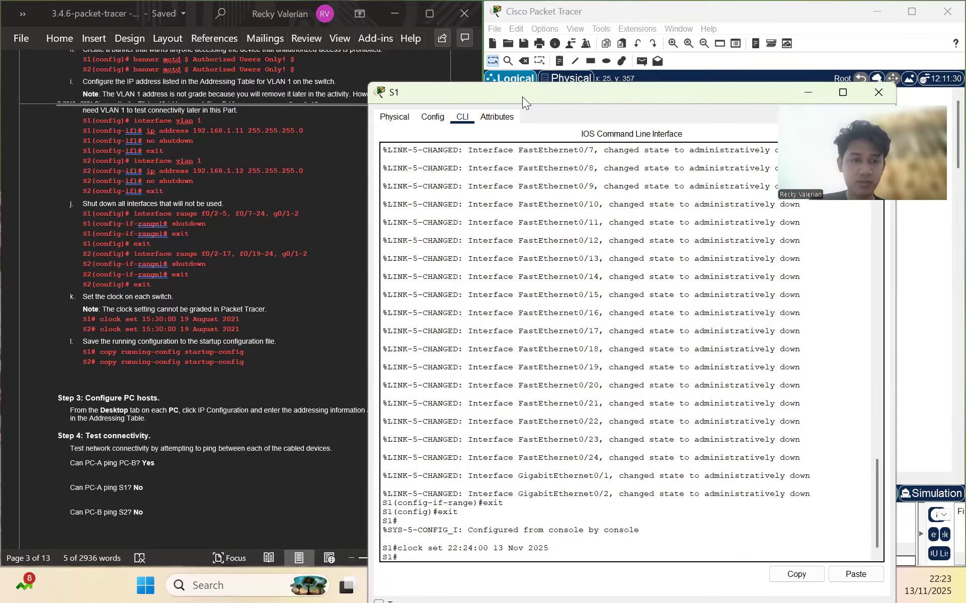
Save S1's running-config to startup-config
text(cop)
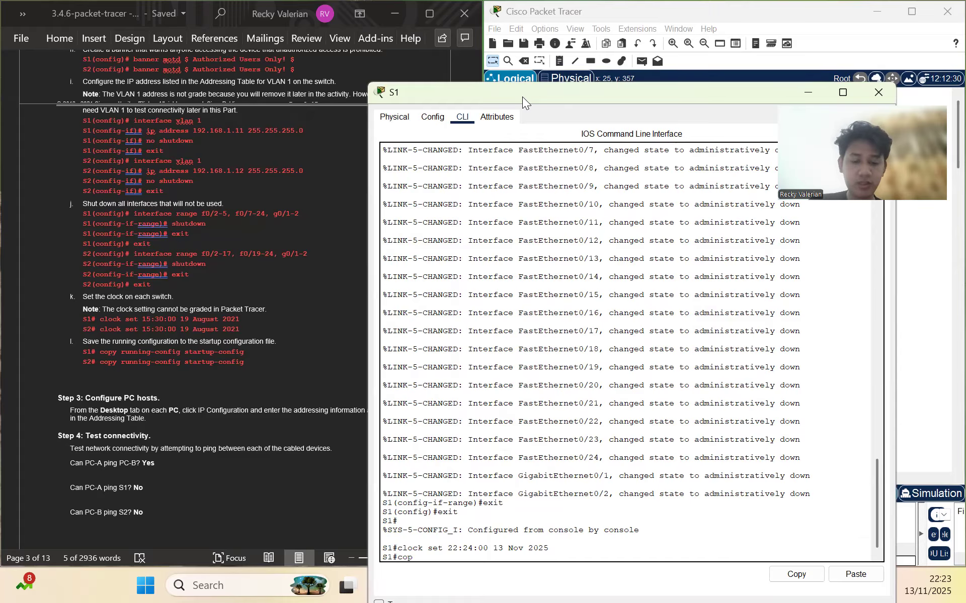
text(y running-config startup-config)
key(Return)
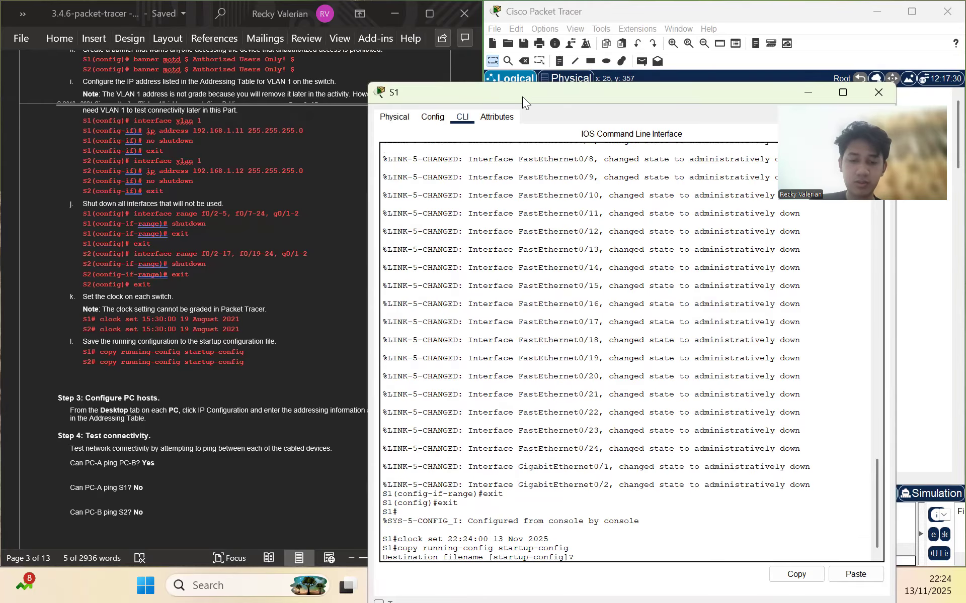
key(Return)
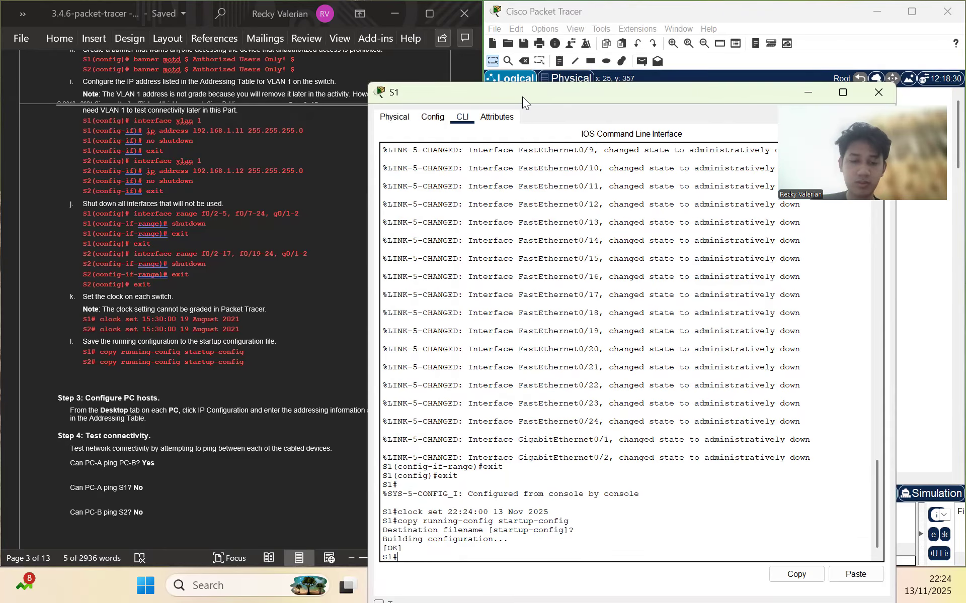
scroll(256, 305, down, 2)
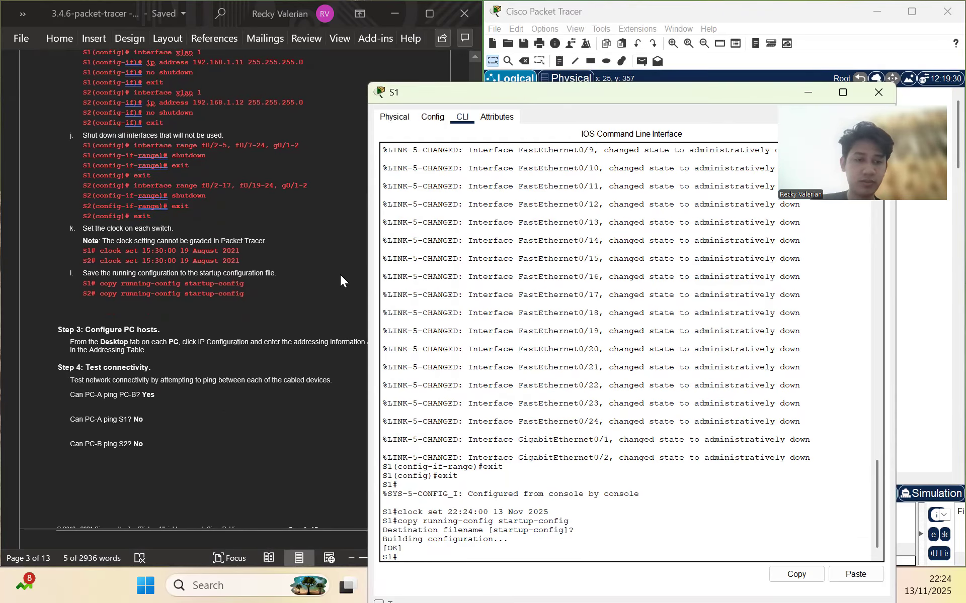
scroll(290, 234, up, 1)
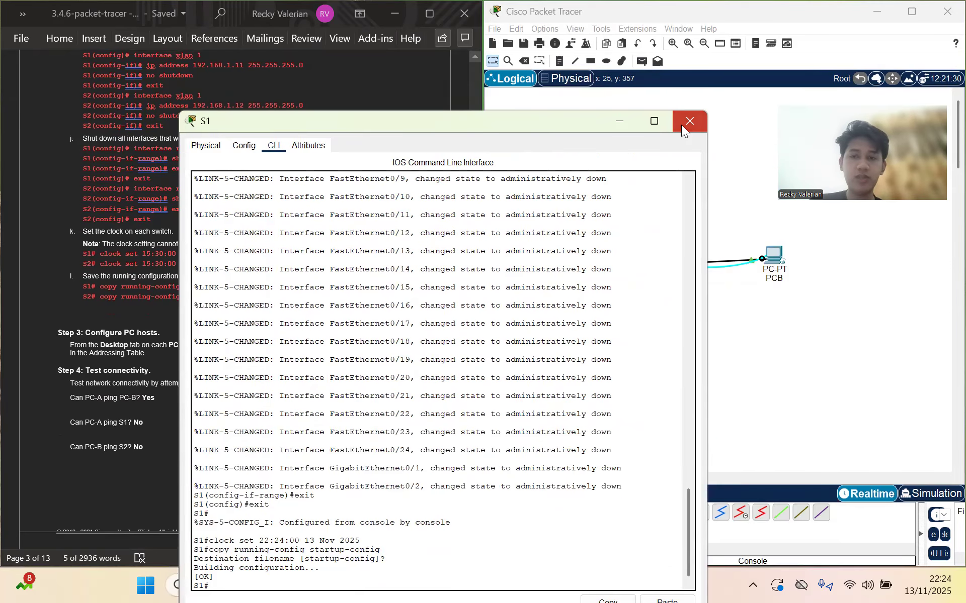
Close S1's window and bring S2's CLI into global configuration mode
click(681, 124)
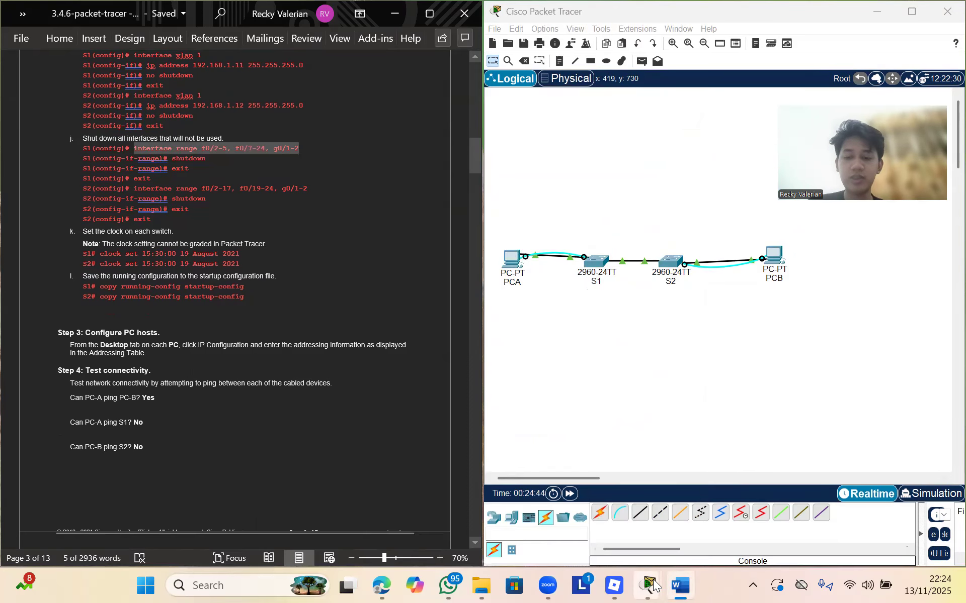
mouse_move(648, 585)
click(742, 499)
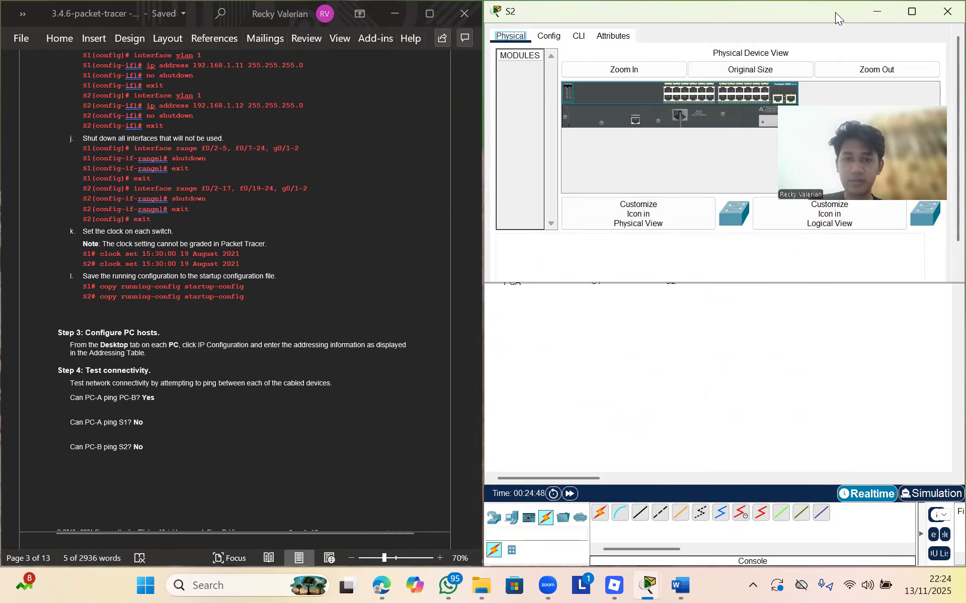
drag(835, 12, 591, 176)
click(473, 196)
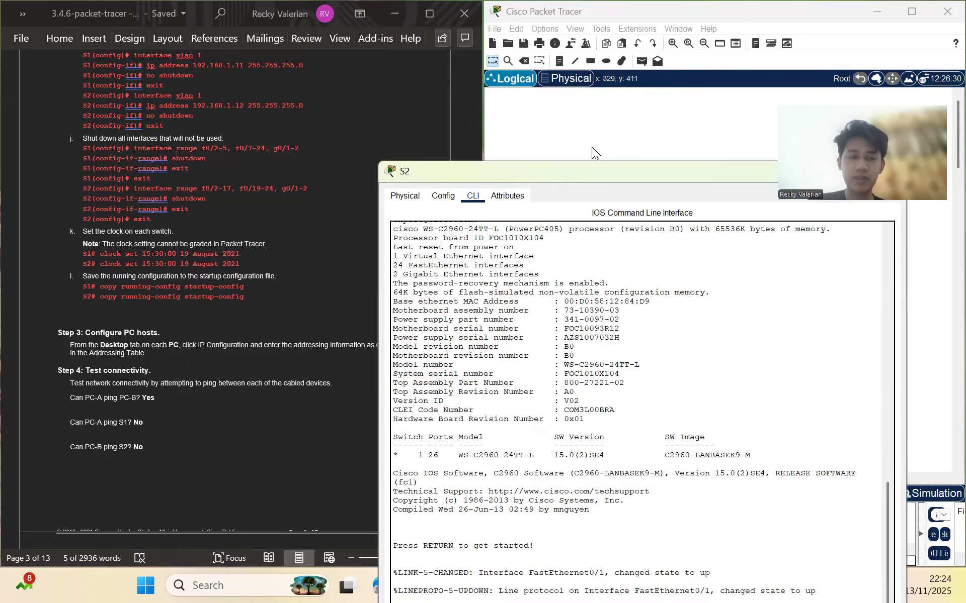
scroll(267, 154, up, 15)
scroll(267, 154, up, 3)
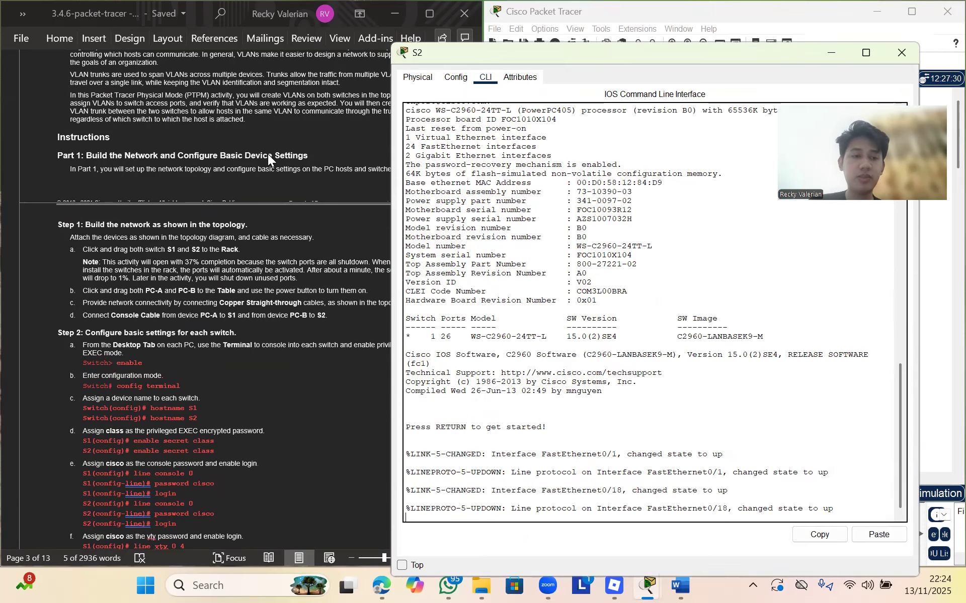
key(Return)
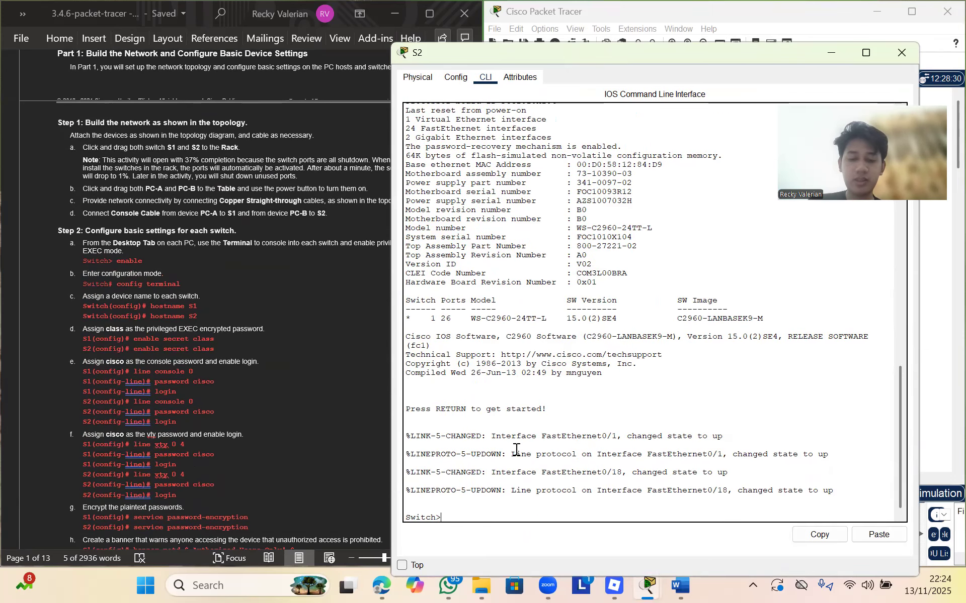
text(enable)
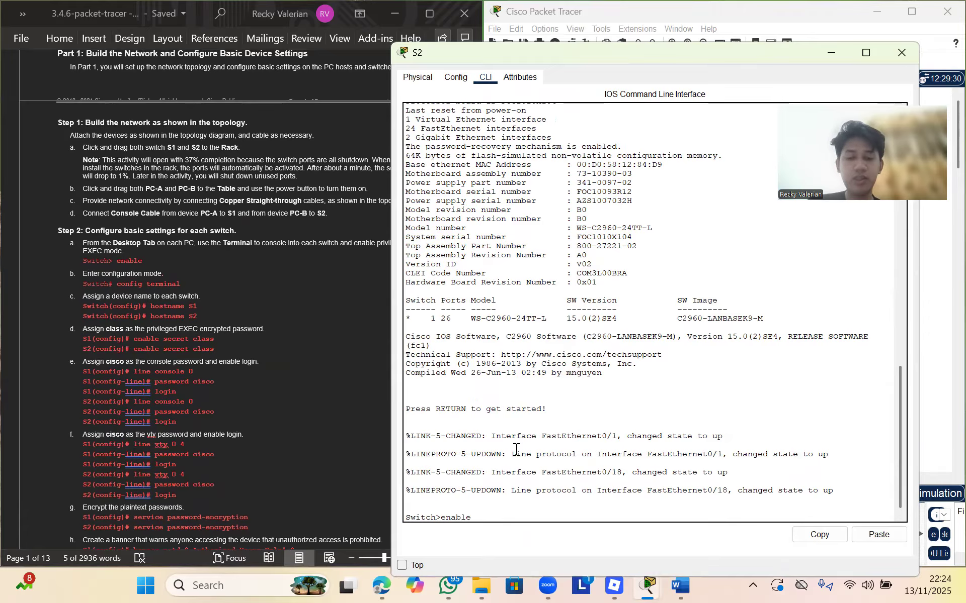
key(Return)
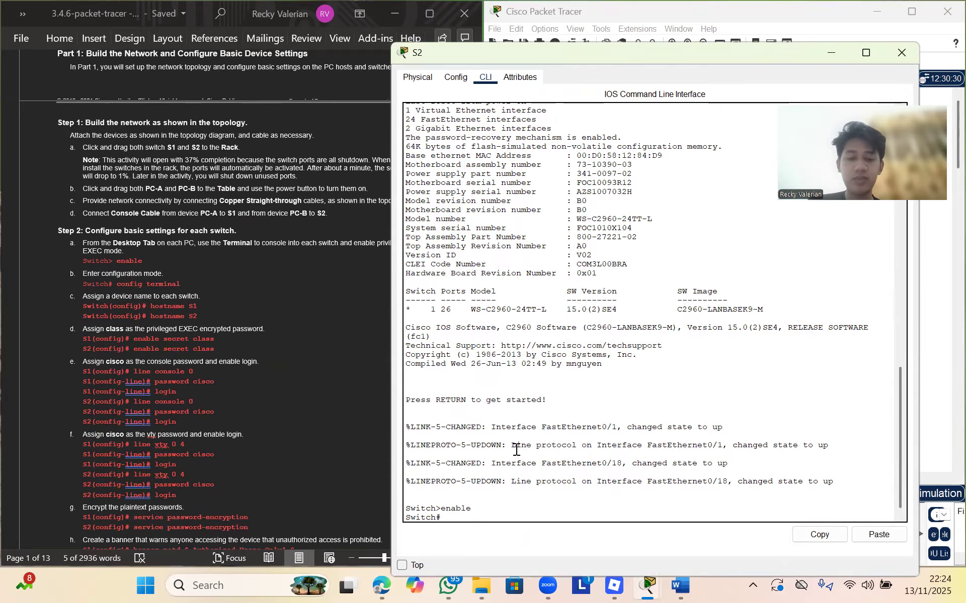
text(co)
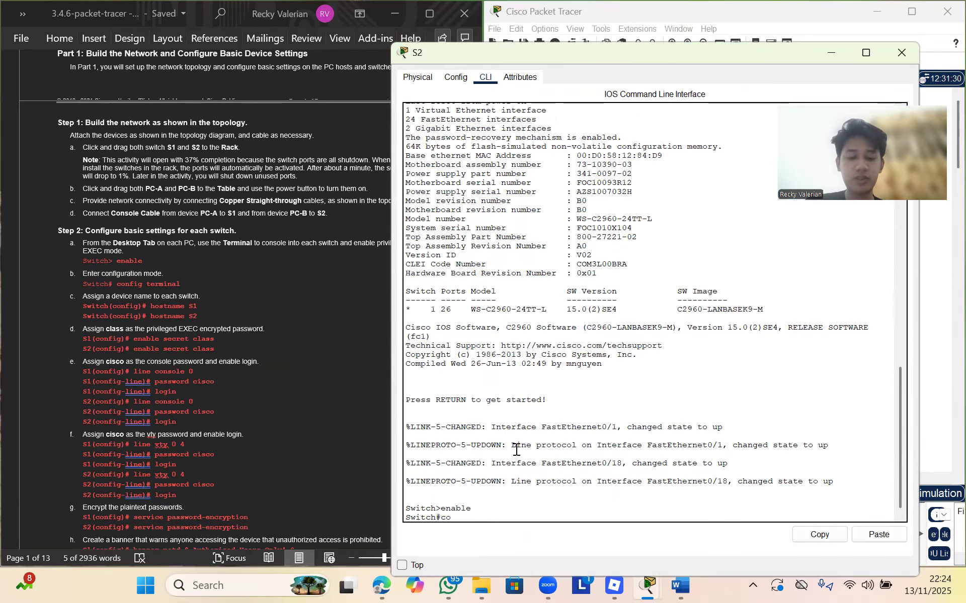
text(nfig terminal)
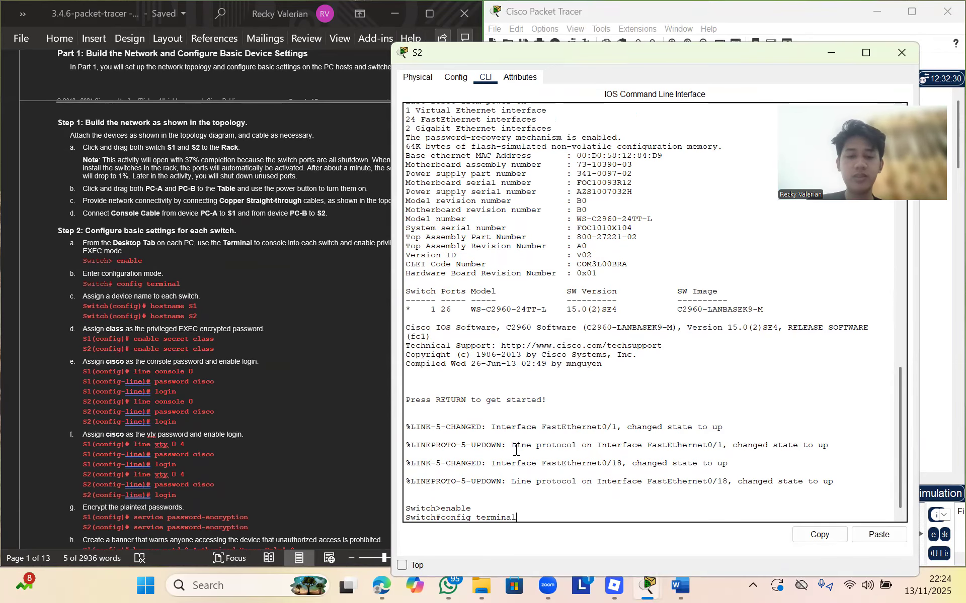
key(Return)
Name the switch S2 and set enable secret class
text(hos)
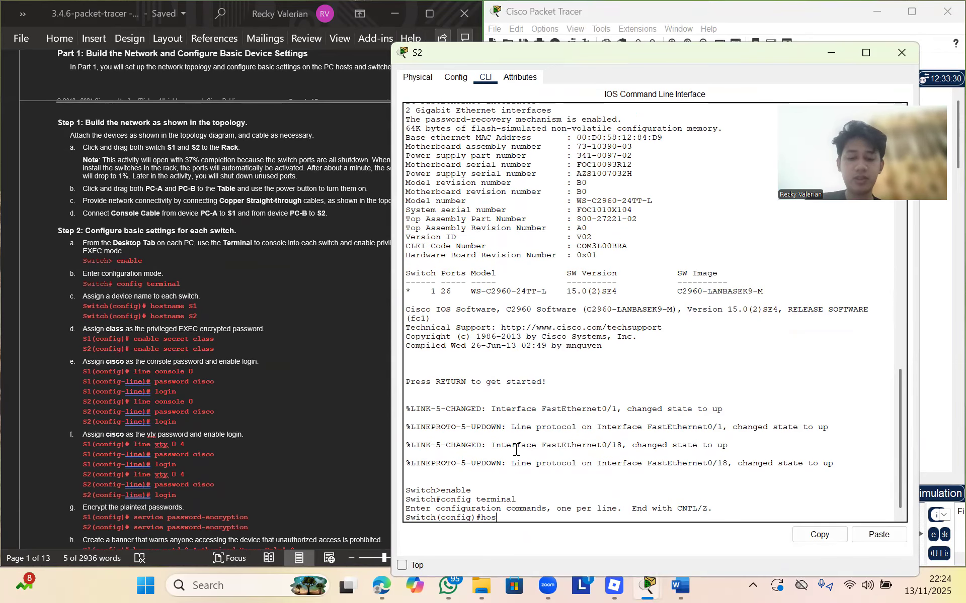
text(tn)
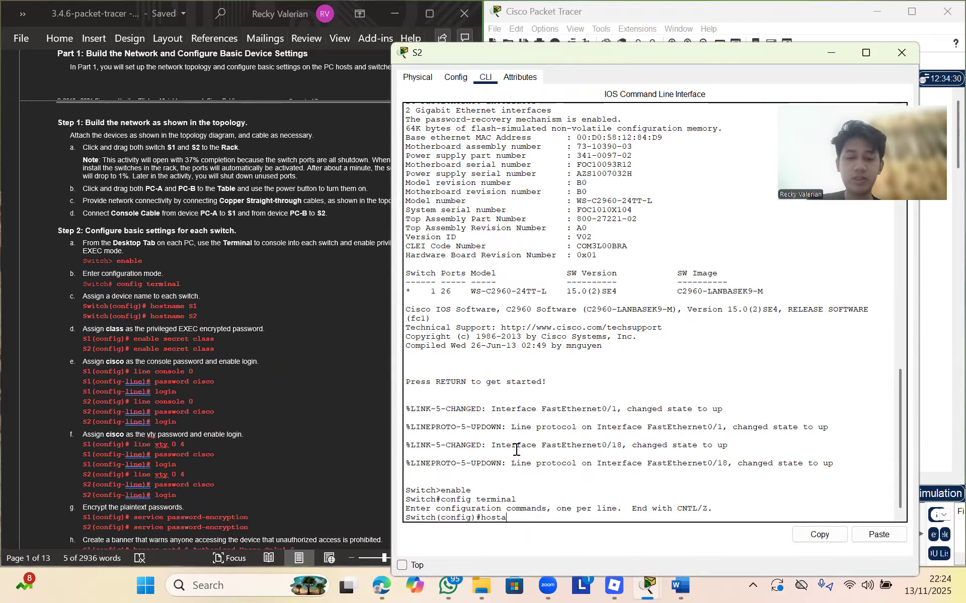
text(ame)
key(Caps_Lock)
text(S2)
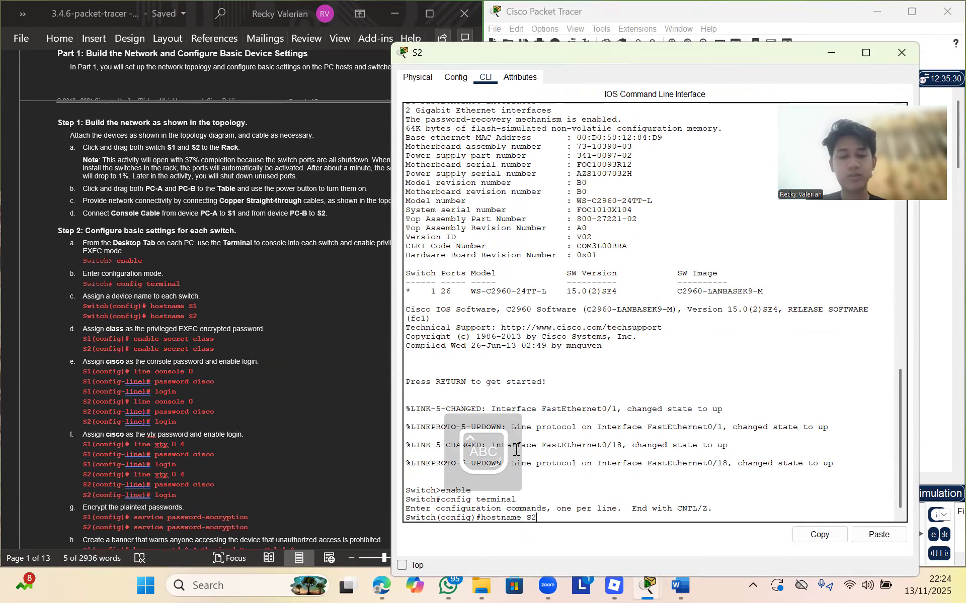
key(Return)
key(Caps_Lock)
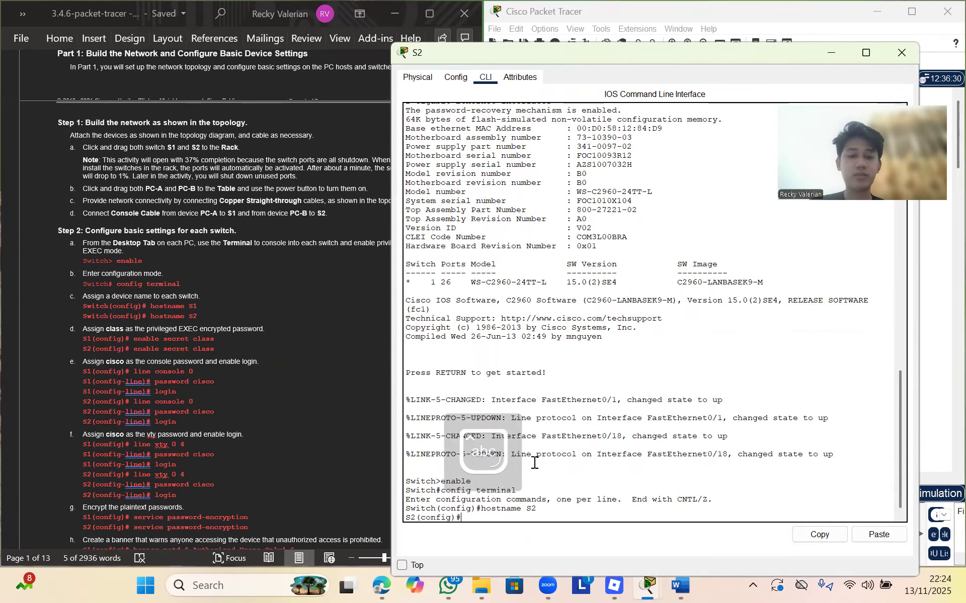
scroll(298, 441, down, 1)
text(enable)
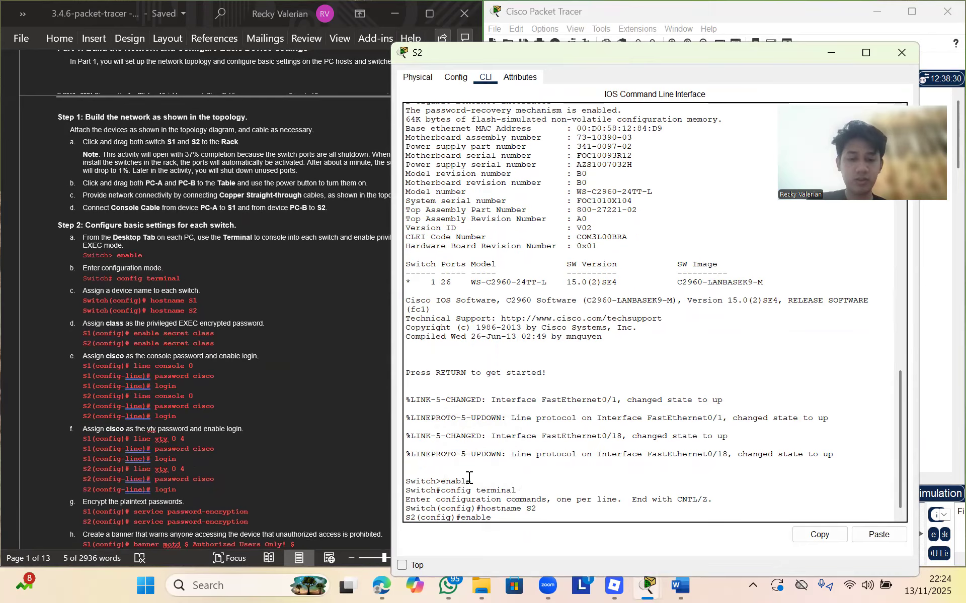
text( secret class)
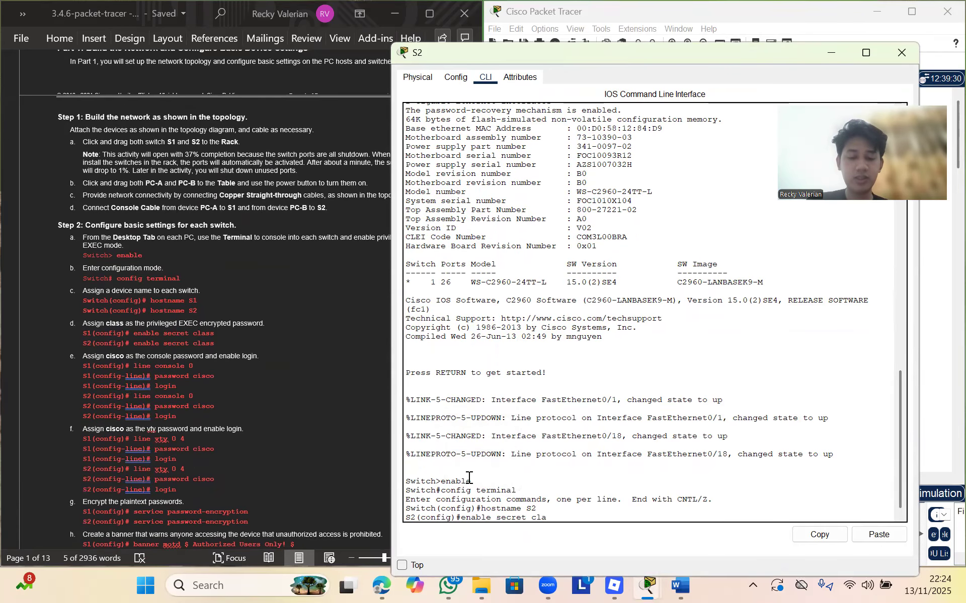
key(Return)
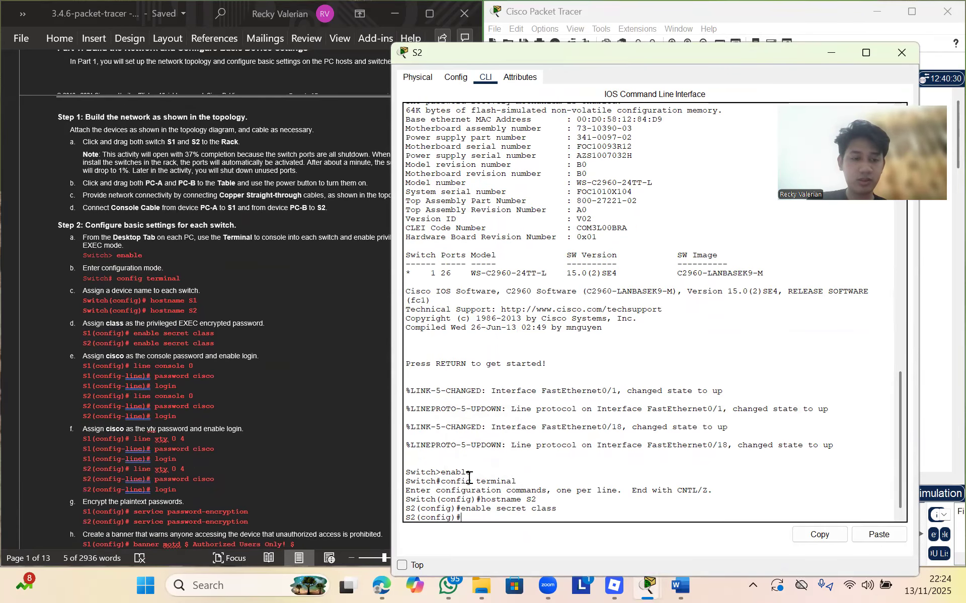
scroll(205, 412, down, 2)
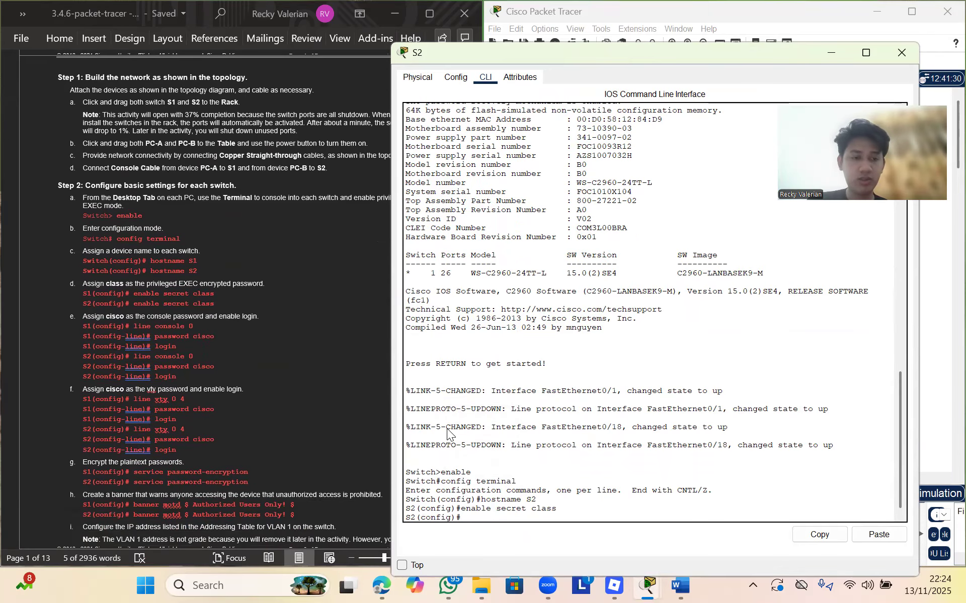
text(line consol)
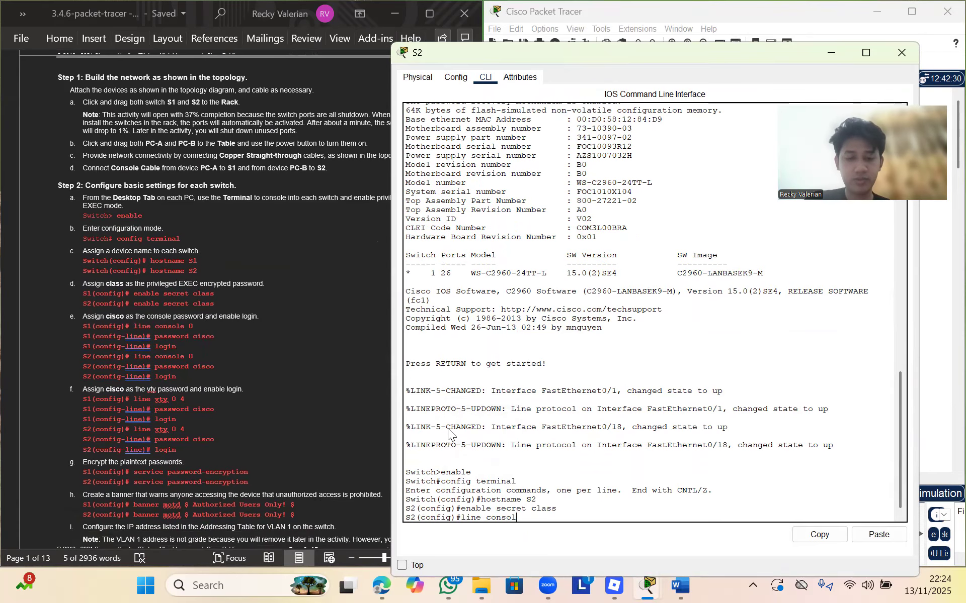
text(e 0)
key(Return)
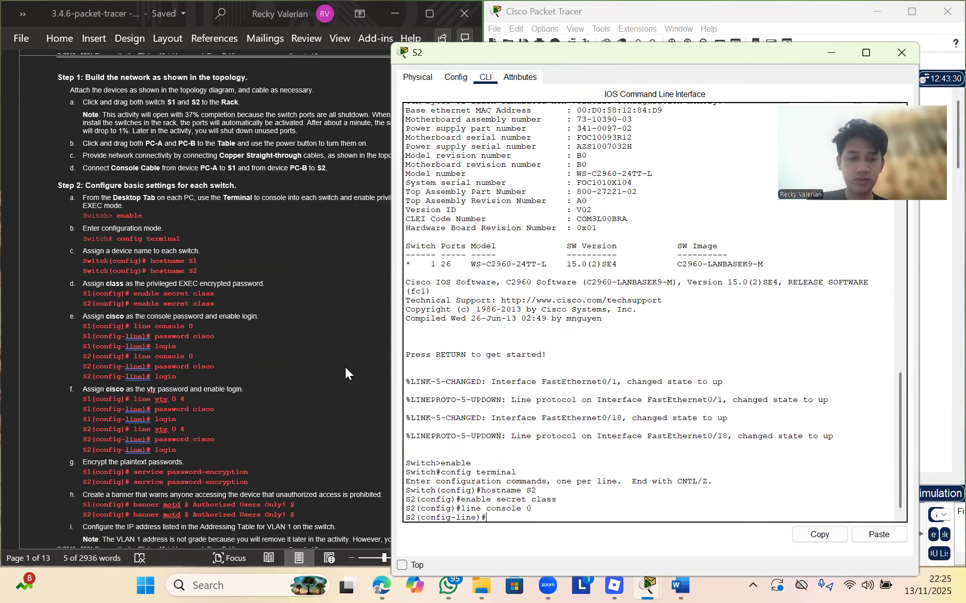
text(pa)
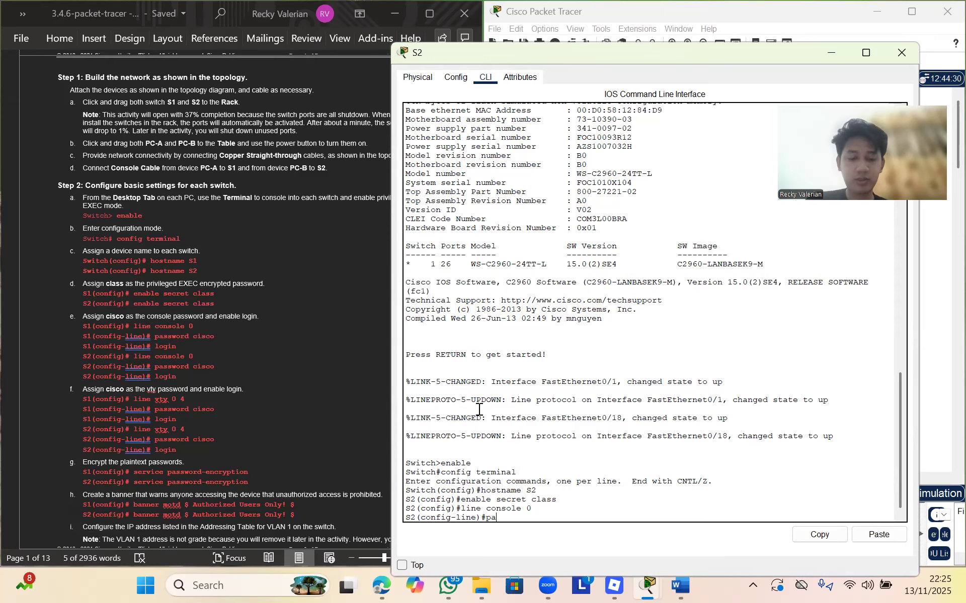
text(ssword cisco)
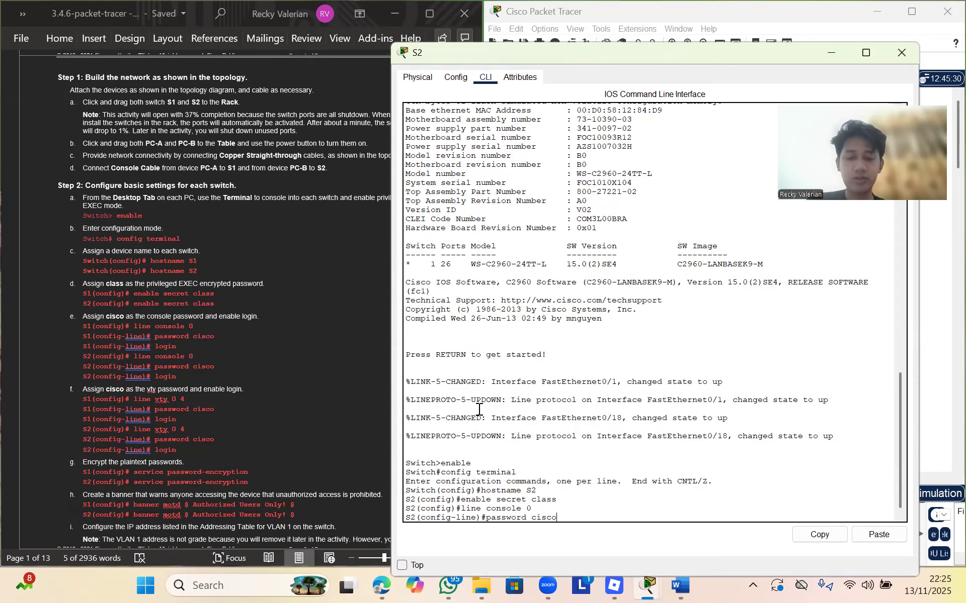
key(Return)
text(login)
key(Return)
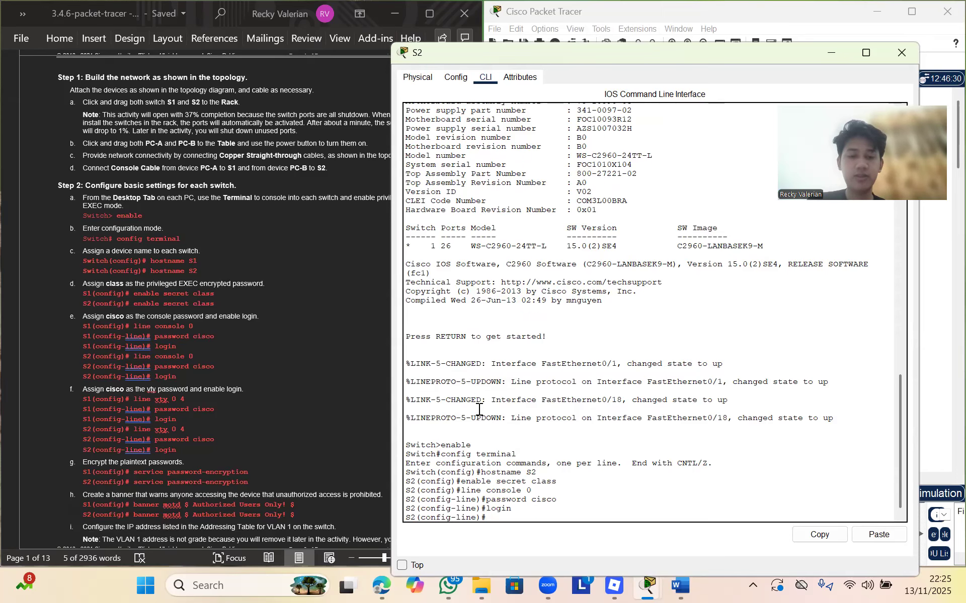
scroll(287, 451, down, 2)
scroll(287, 452, down, 3)
text(line vty)
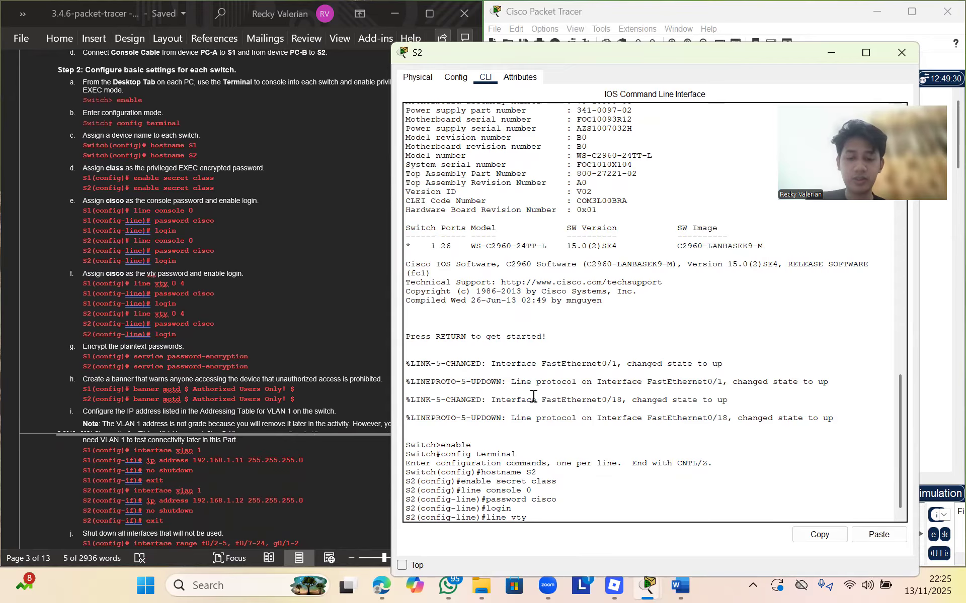
text(4)
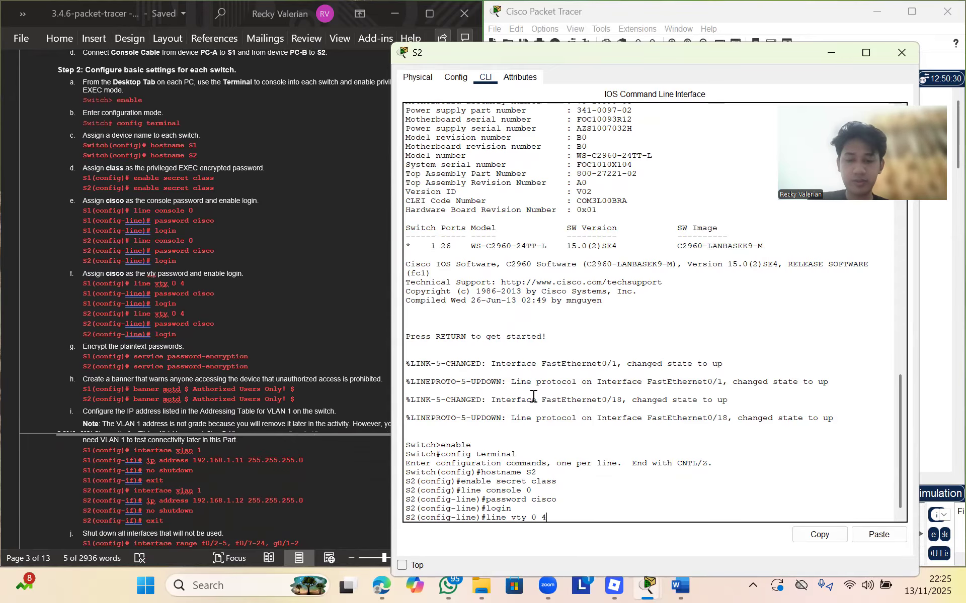
key(Return)
text(pas)
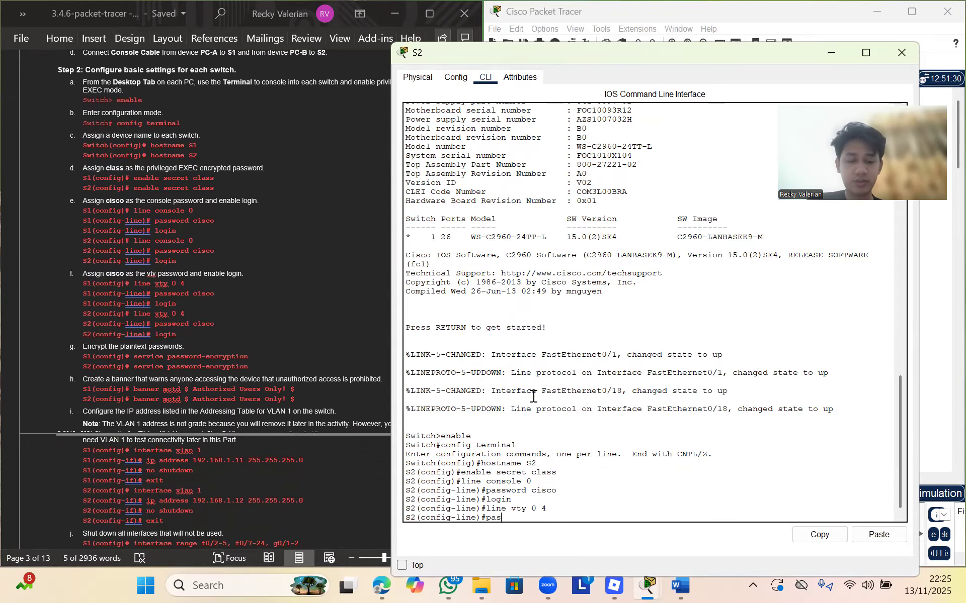
text(sword cisco)
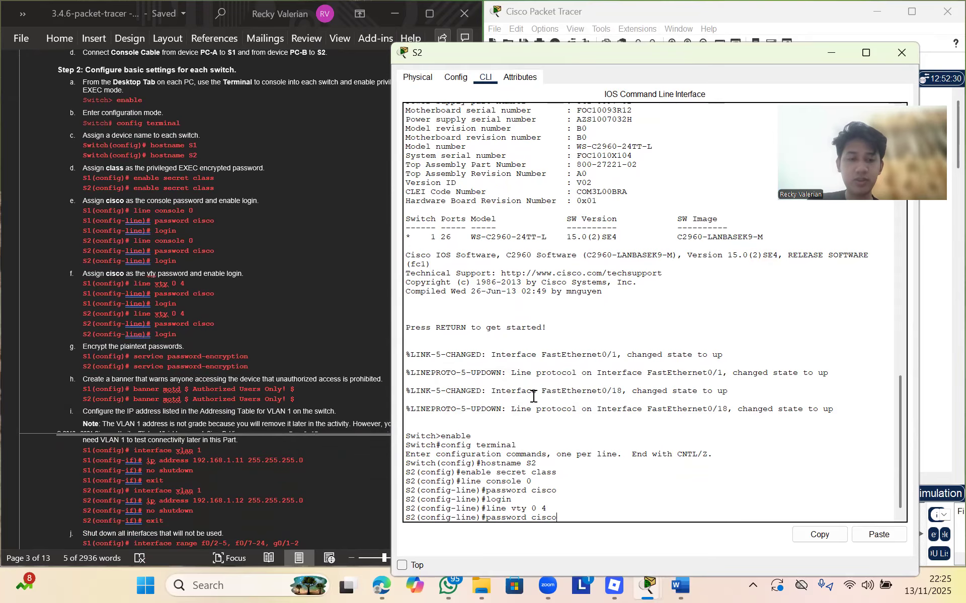
key(Return)
text(login)
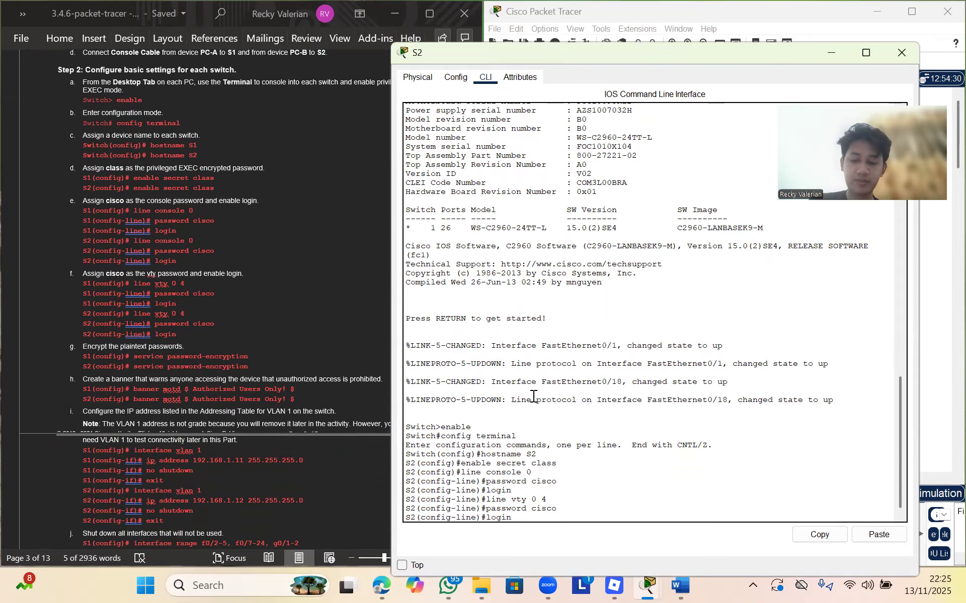
key(Return)
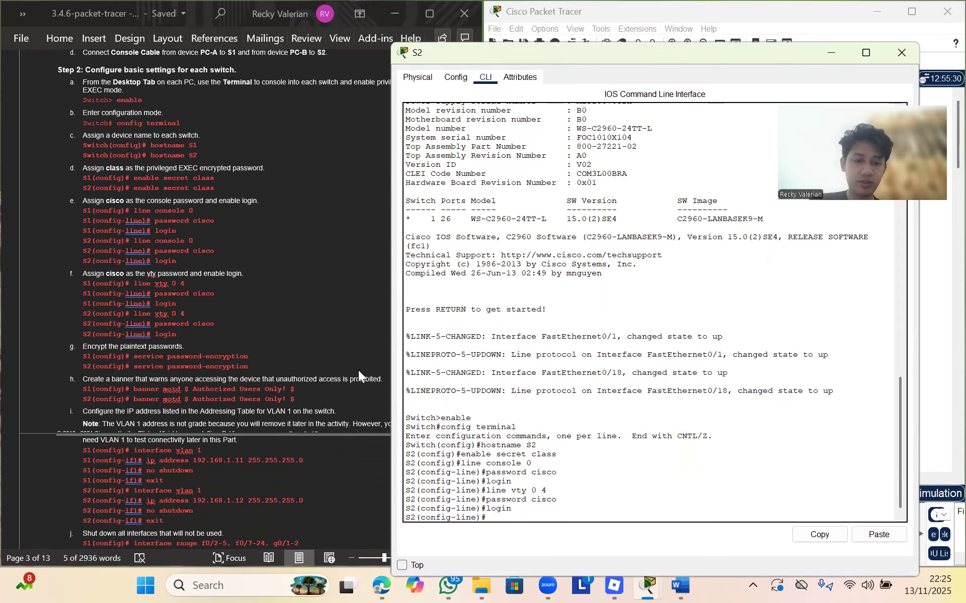
text(exit)
key(Return)
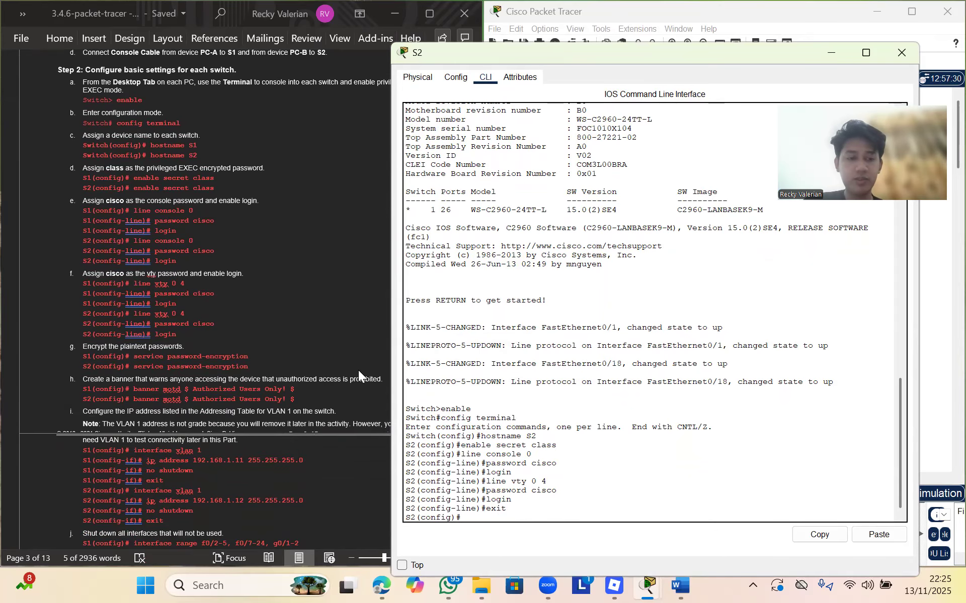
Enable service password-encryption on S2 and set banner motd 'Authorized Users Only!'
text(servic)
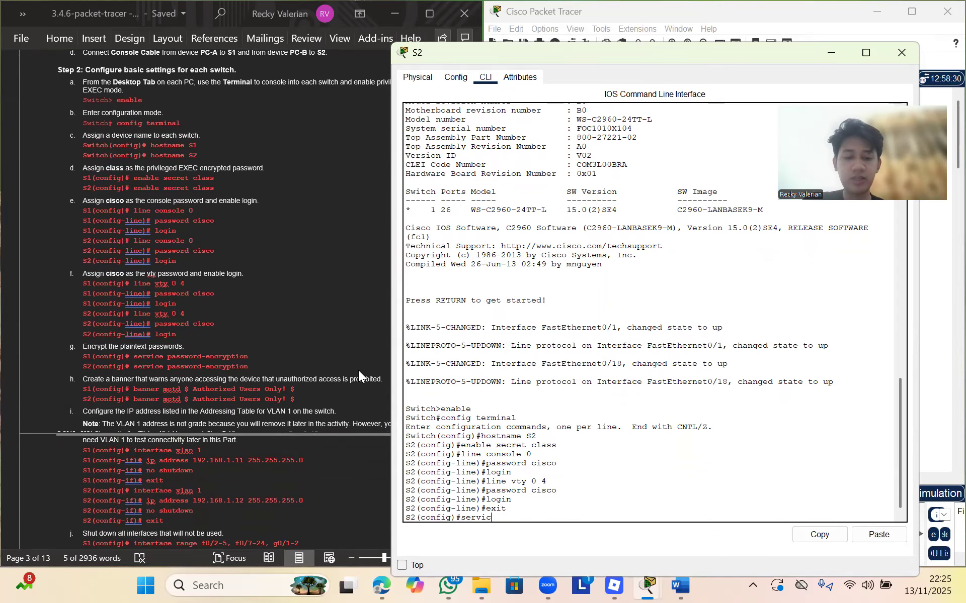
text(e pa)
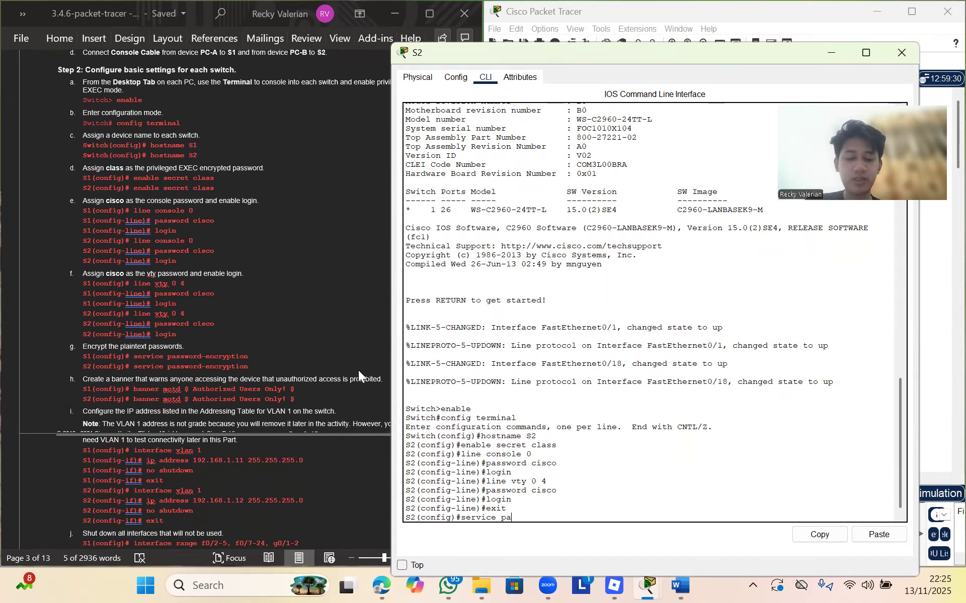
text(ssword-encryption)
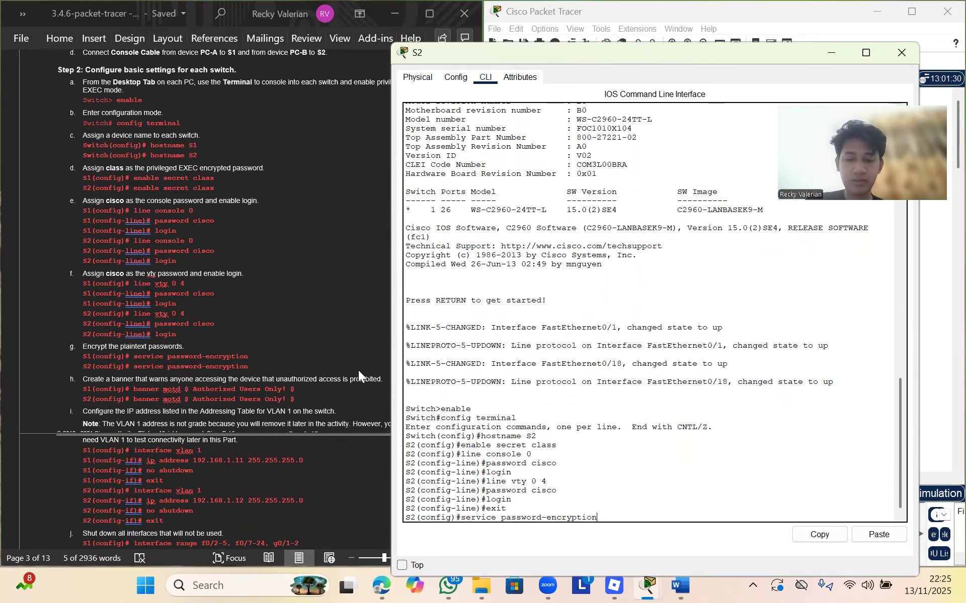
key(Return)
text(banner)
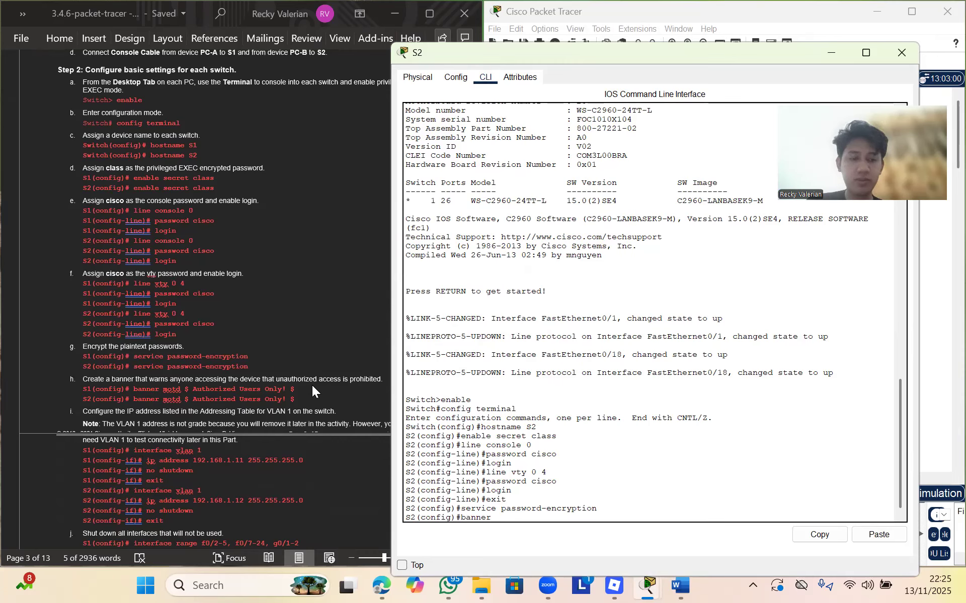
text( motd)
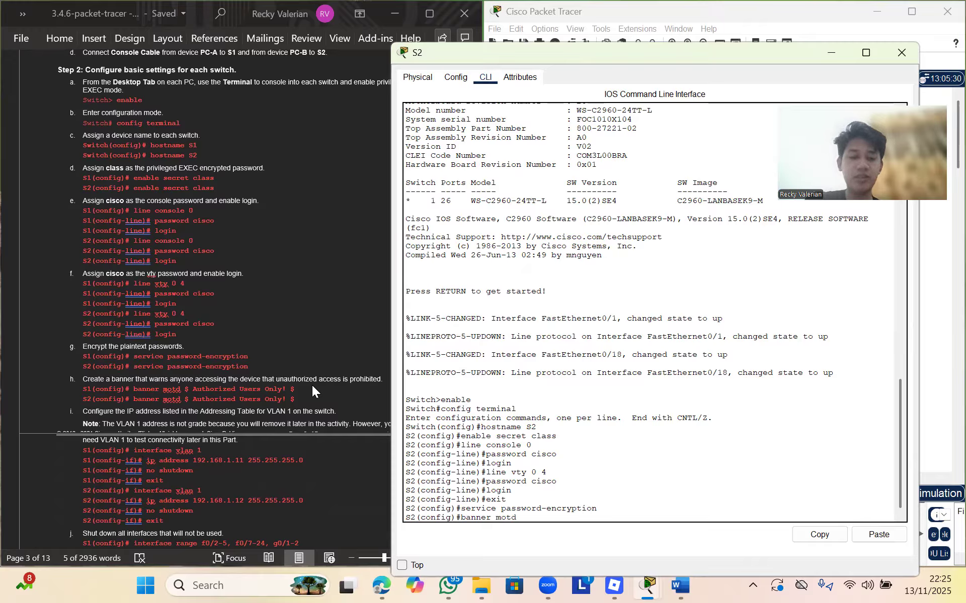
text( $ Authorized Users Only! $)
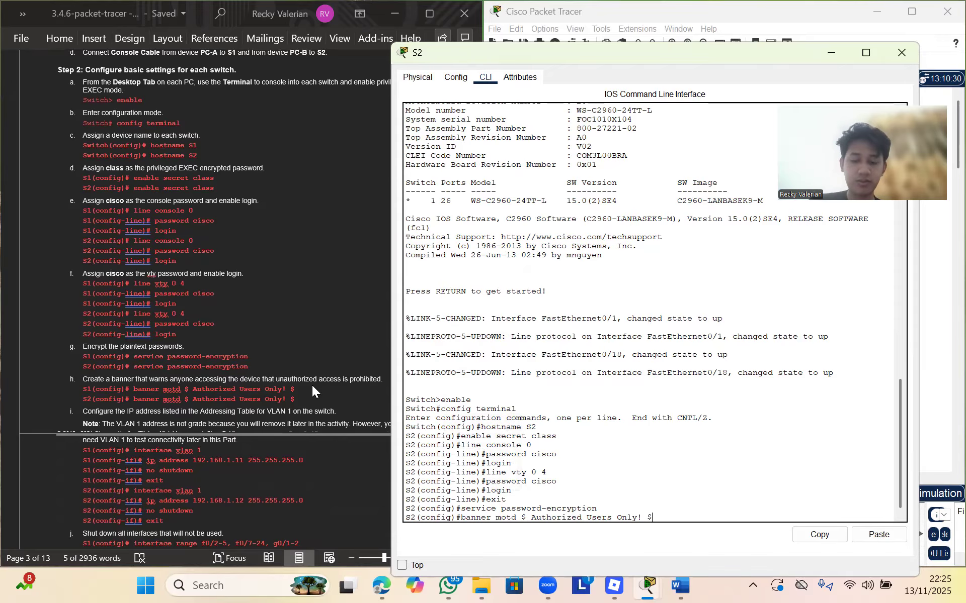
key(Return)
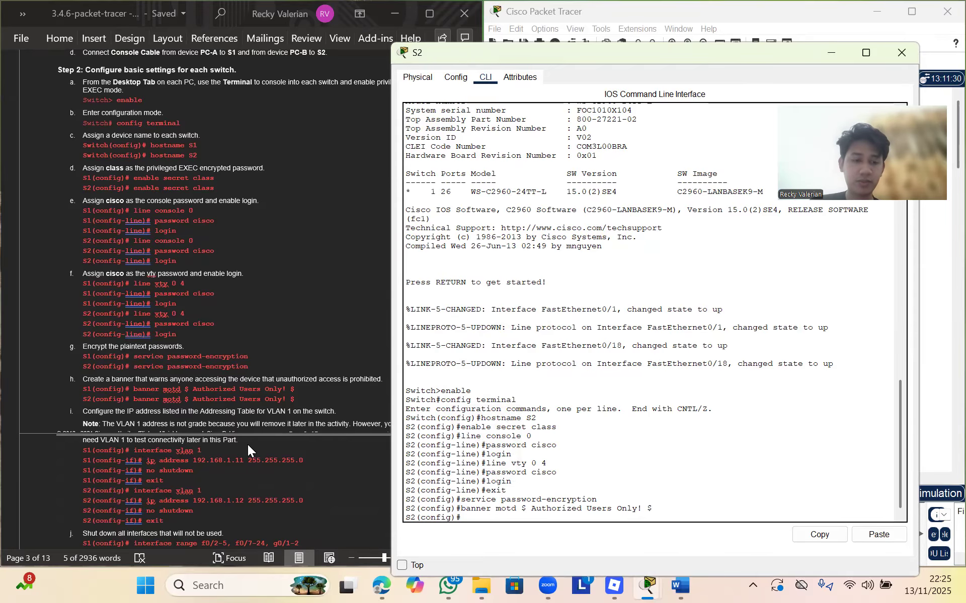
Assign 192.168.1.12 255.255.255.0 to S2's VLAN 1 interface, copying the command from the instructions
scroll(248, 445, down, 3)
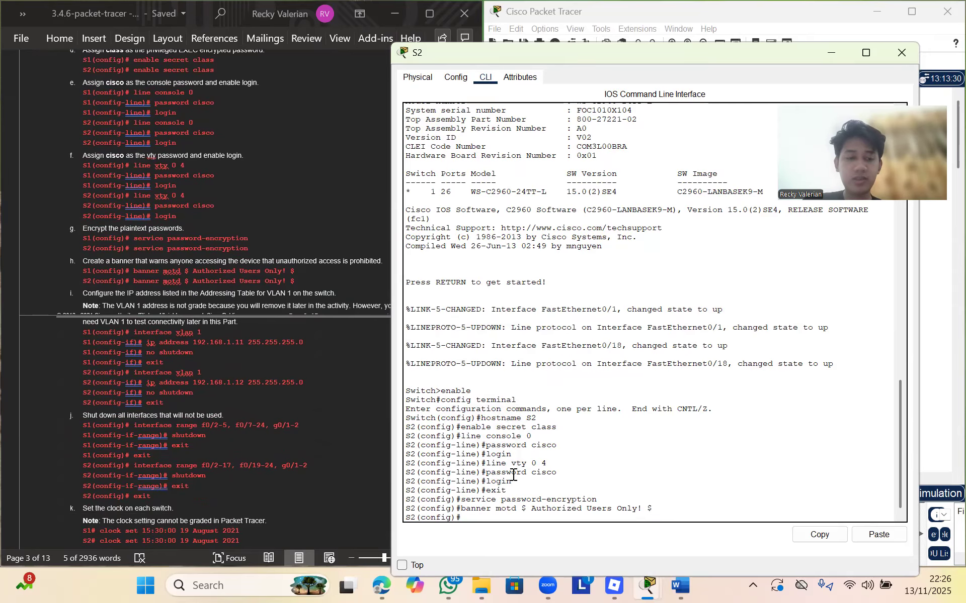
text(inte)
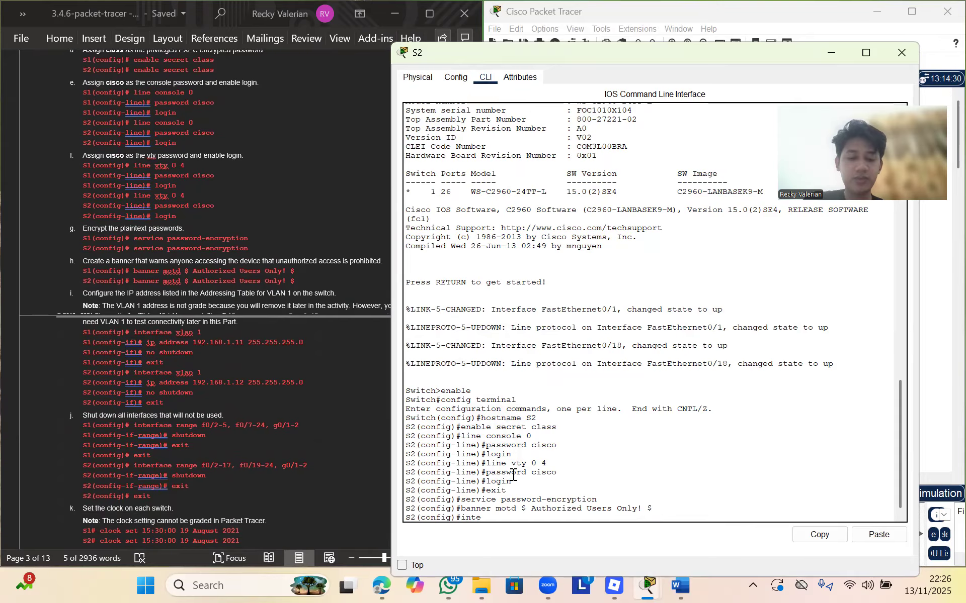
text(rface vlan 1)
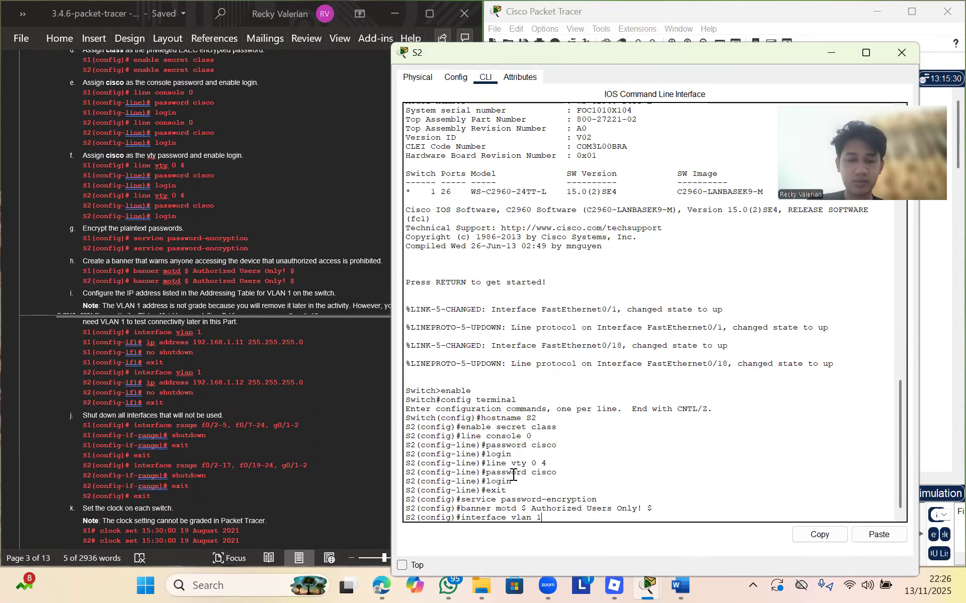
key(Return)
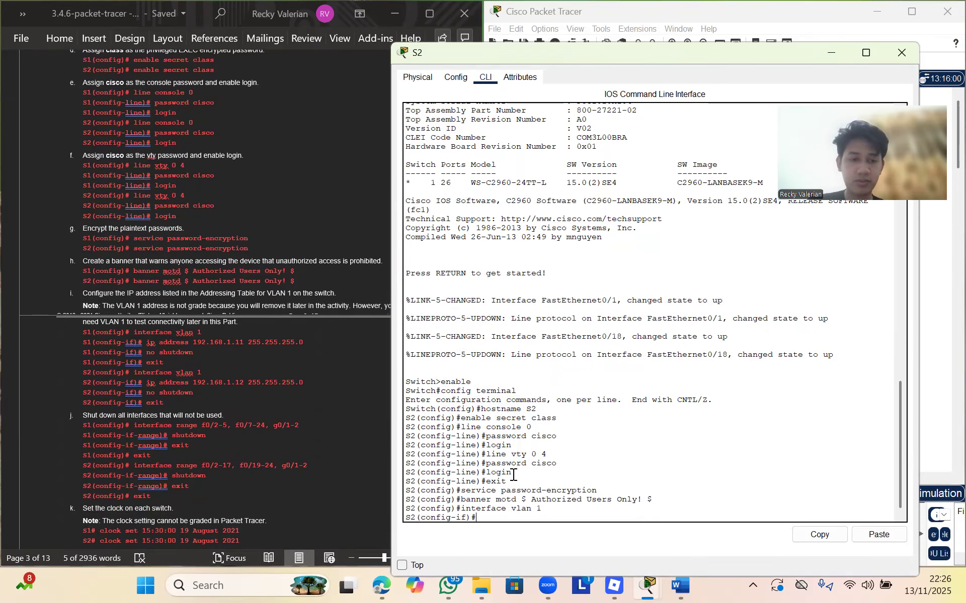
click(278, 379)
drag(146, 382, 303, 382)
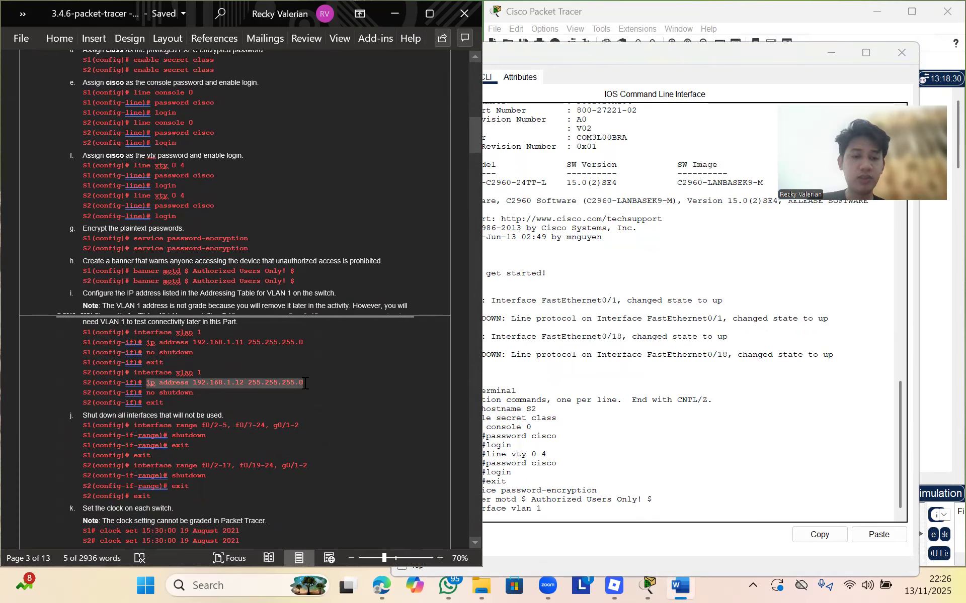
key(ctrl+c)
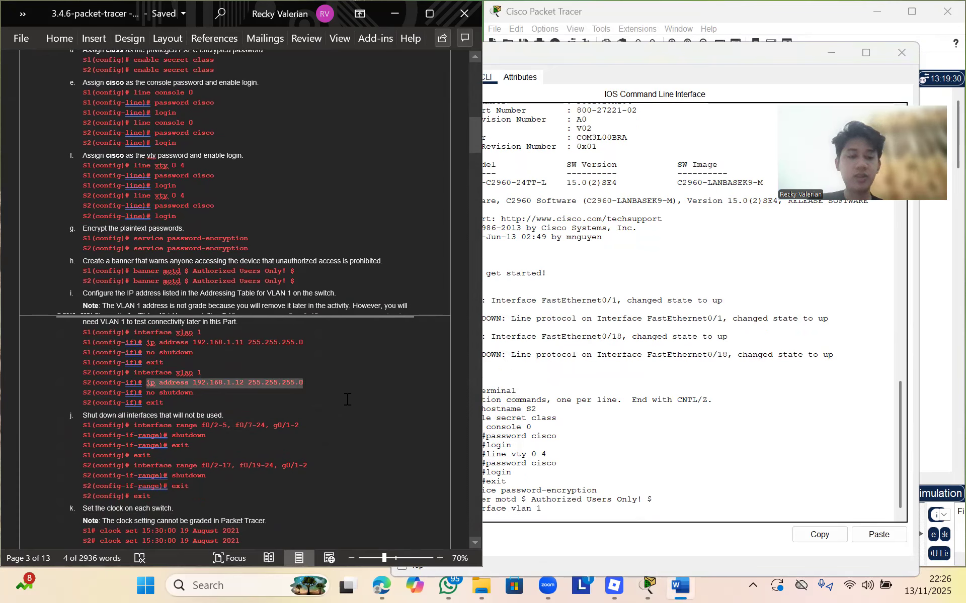
click(536, 516)
right_click(536, 517)
click(569, 542)
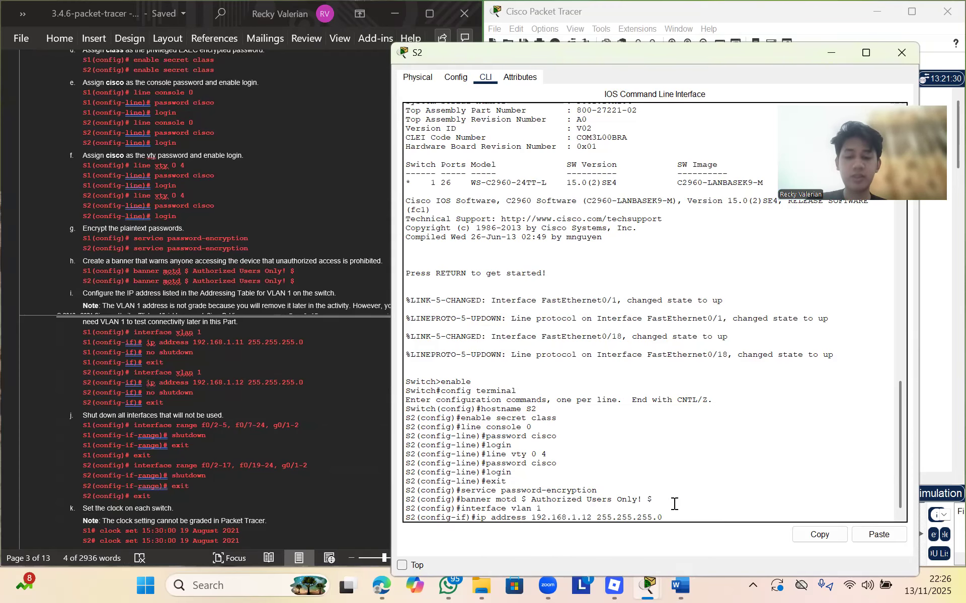
key(Return)
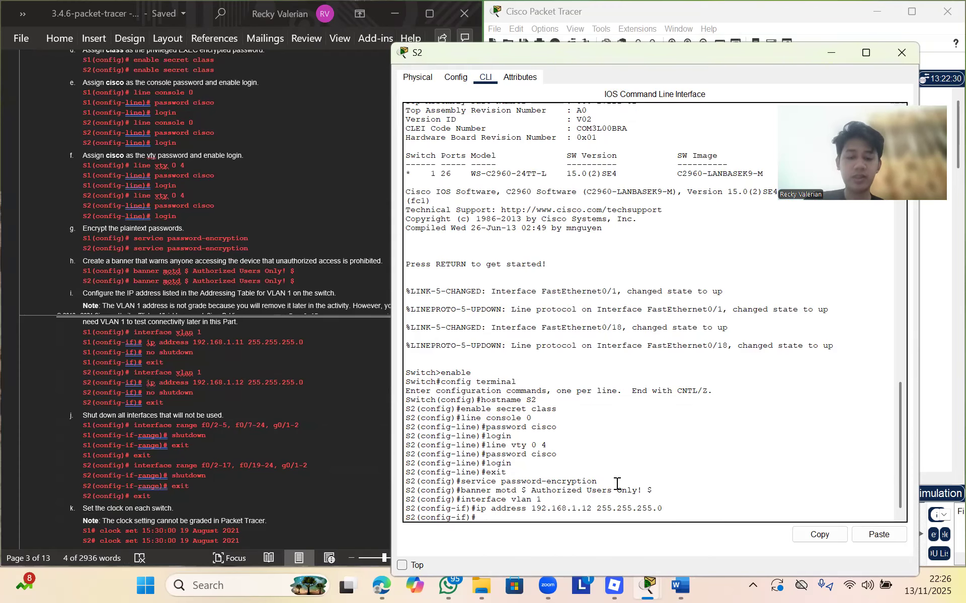
Bring S2's VLAN 1 interface up with no shutdown and return to global configuration
text(no shutdown)
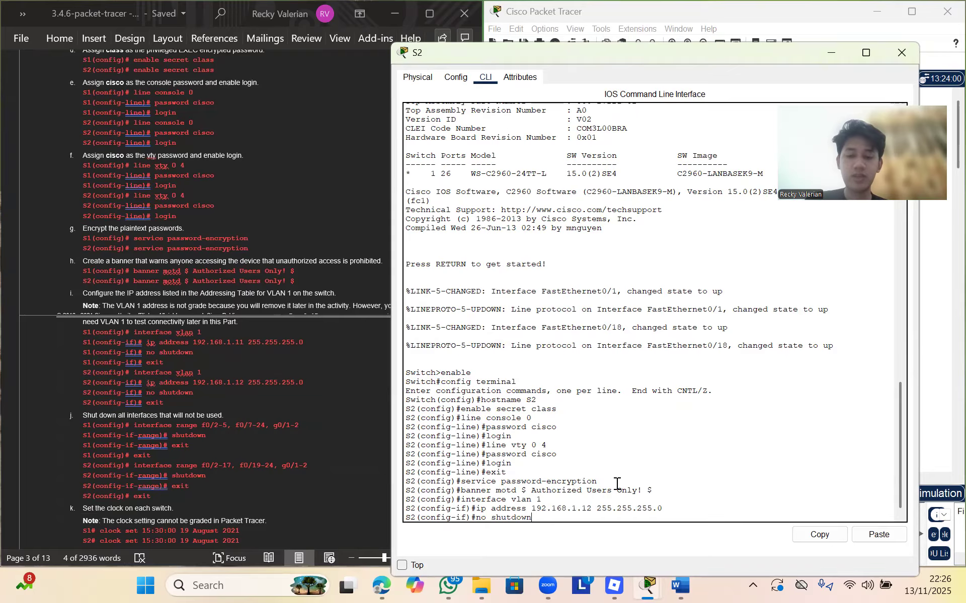
key(Return)
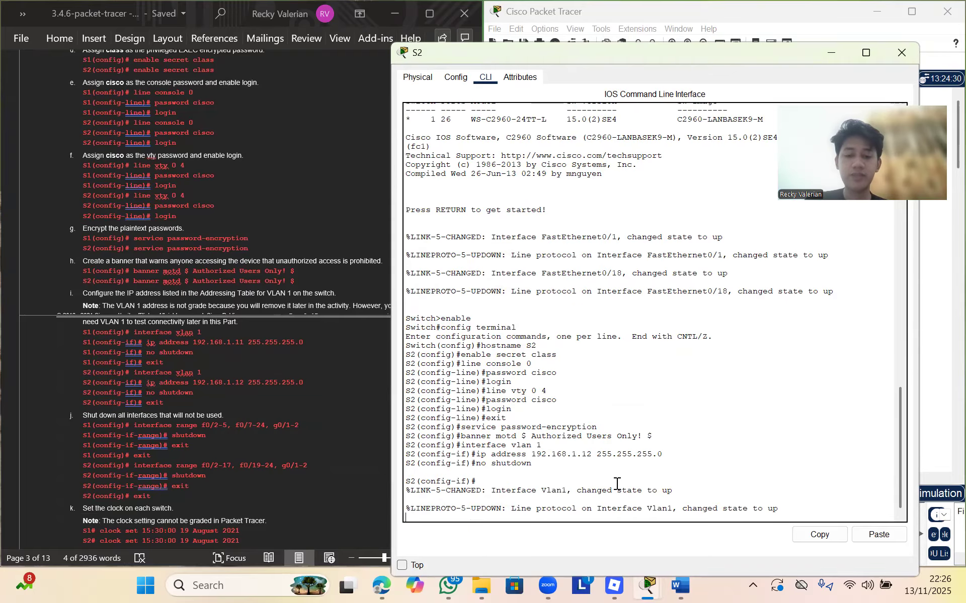
key(Return)
text(e)
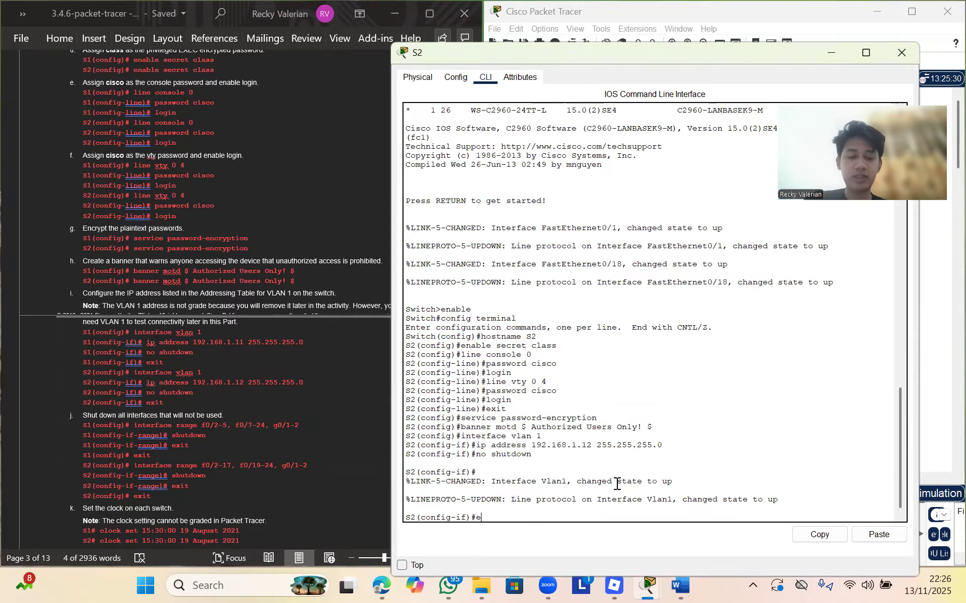
text(xit)
key(Return)
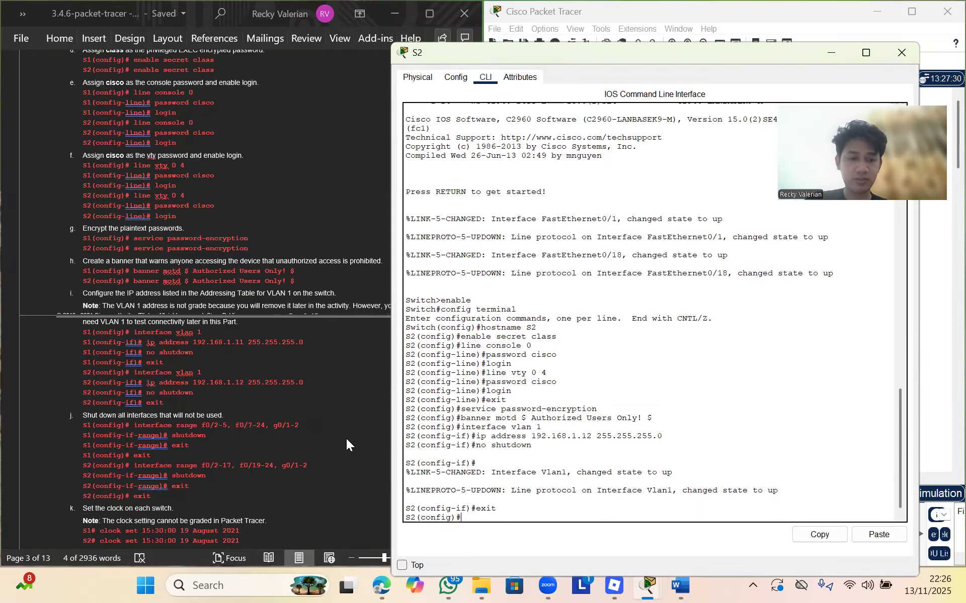
scroll(174, 427, down, 2)
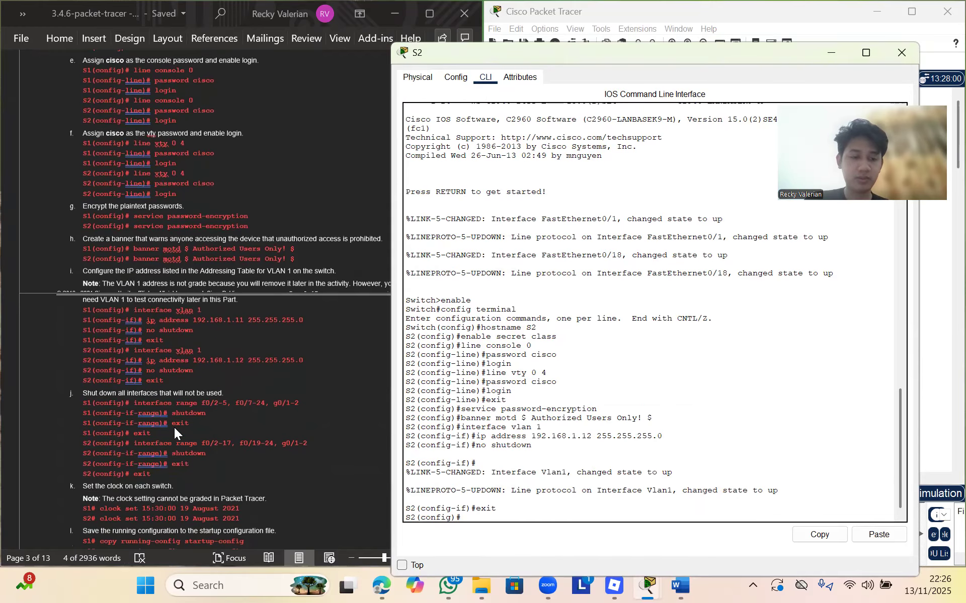
Shut down S2 ports f0/2-17, f0/19-24 and g0/1-2 using the pasted range command, then exit to privileged mode
click(134, 418)
drag(135, 418, 307, 416)
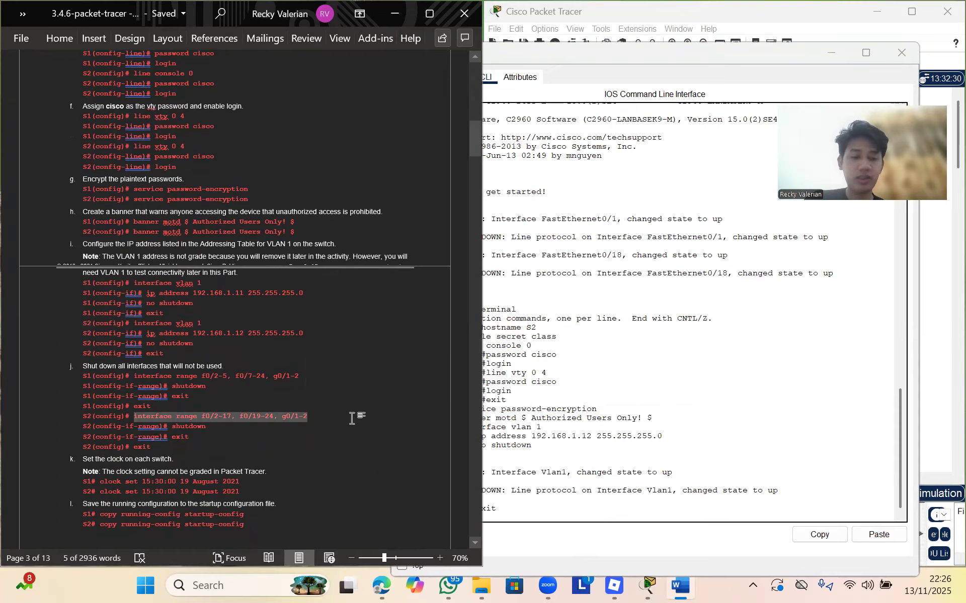
click(548, 513)
right_click(551, 524)
click(574, 540)
key(Return)
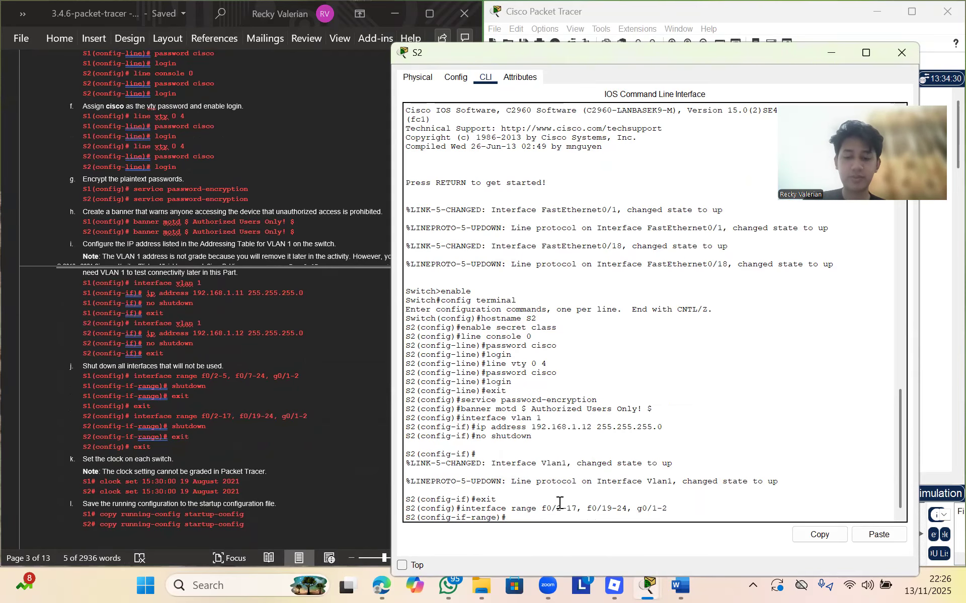
text(shutdown)
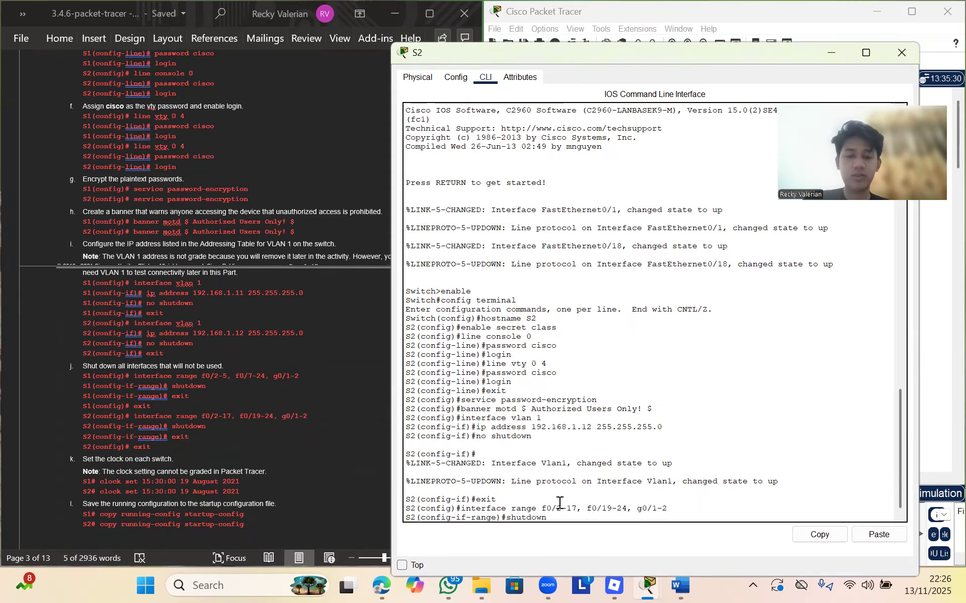
key(Return)
text(exit)
key(Return)
text(exit)
key(Return)
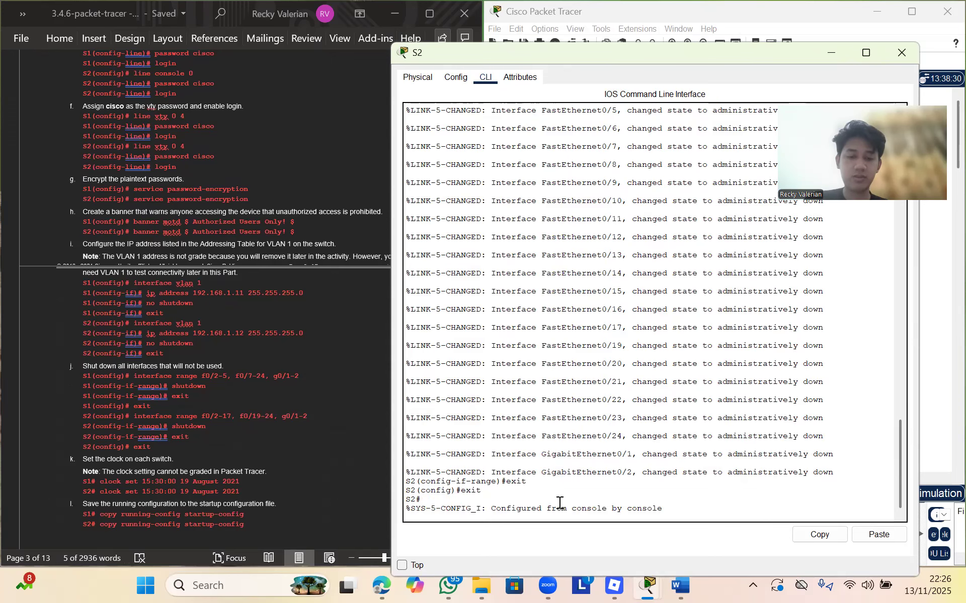
scroll(232, 442, down, 3)
Set S2's clock to 22:27:00 13 Nov 2025
text(clock set)
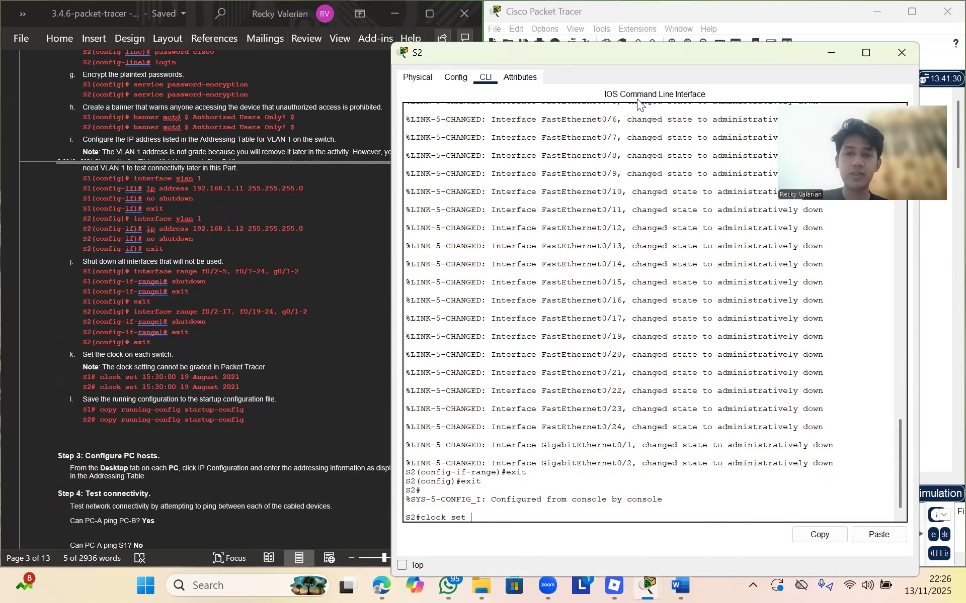
drag(649, 52, 609, 64)
text(22:27:00)
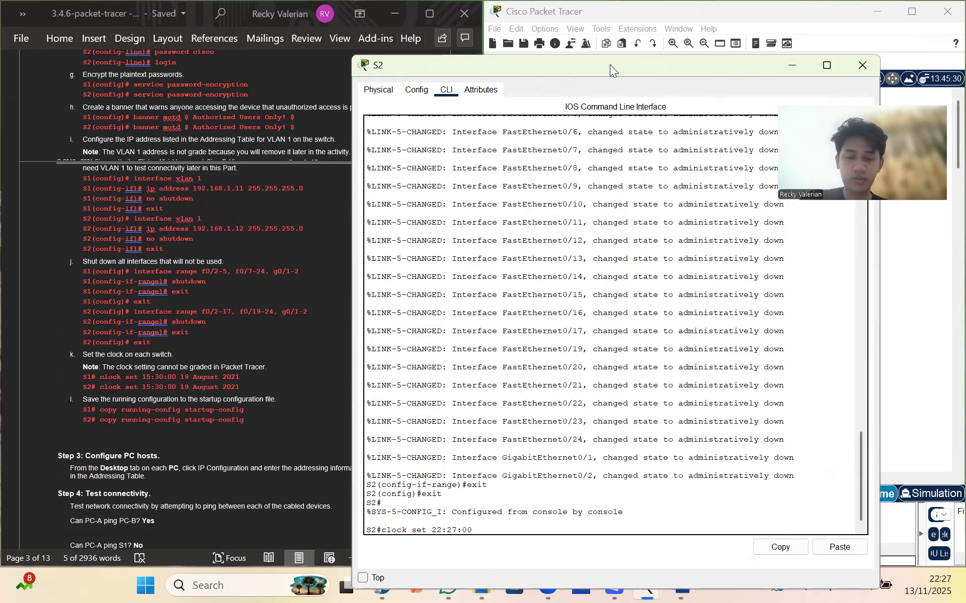
text( 13 No)
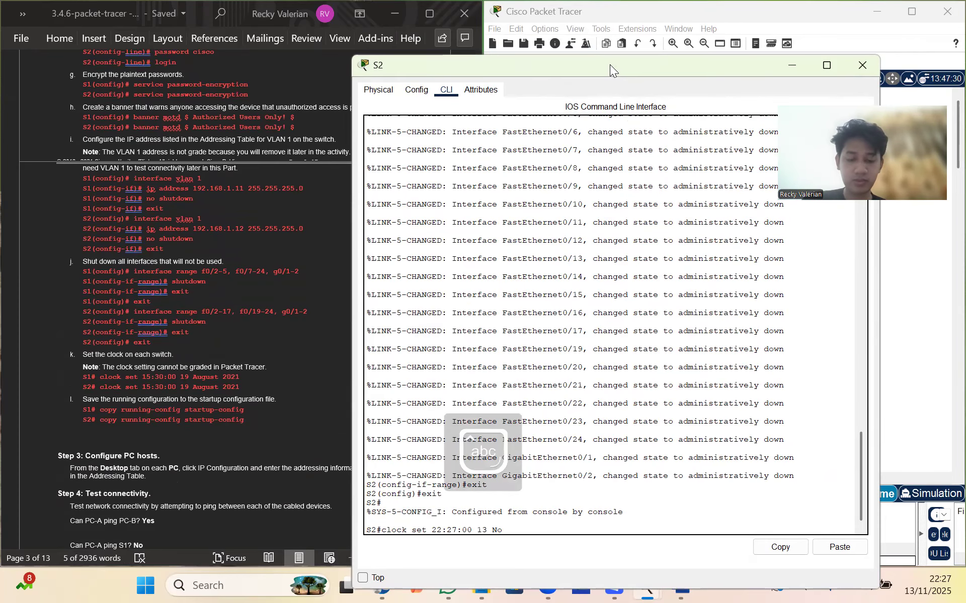
text(v 2025)
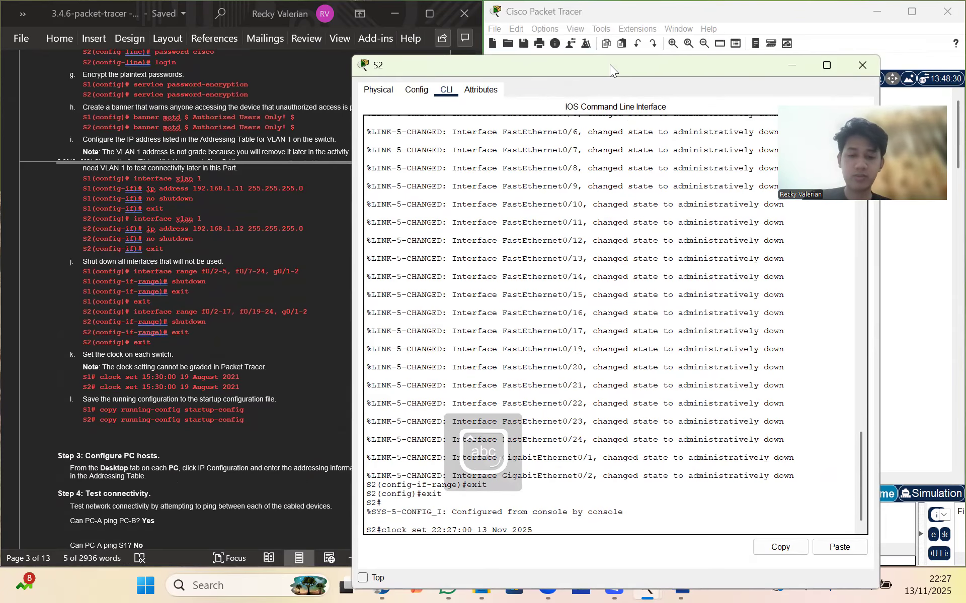
key(Return)
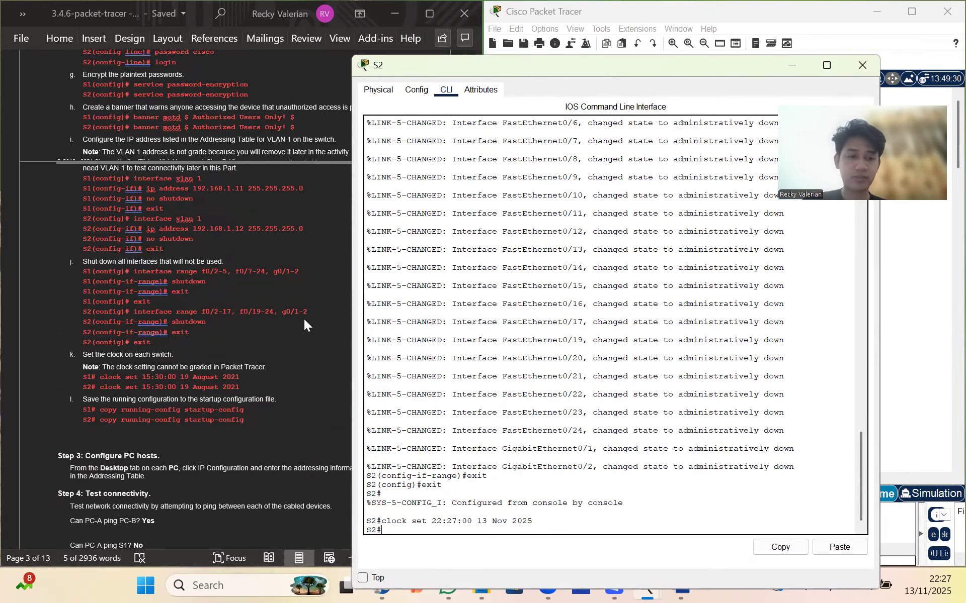
Save S2's running-config to startup-config and close the S2 window
text(copy )
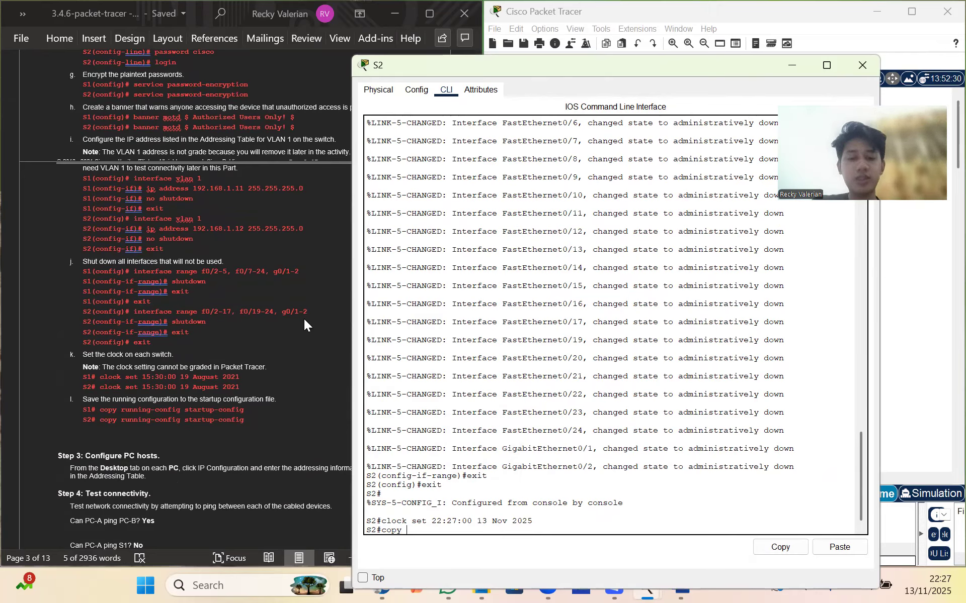
text(running)
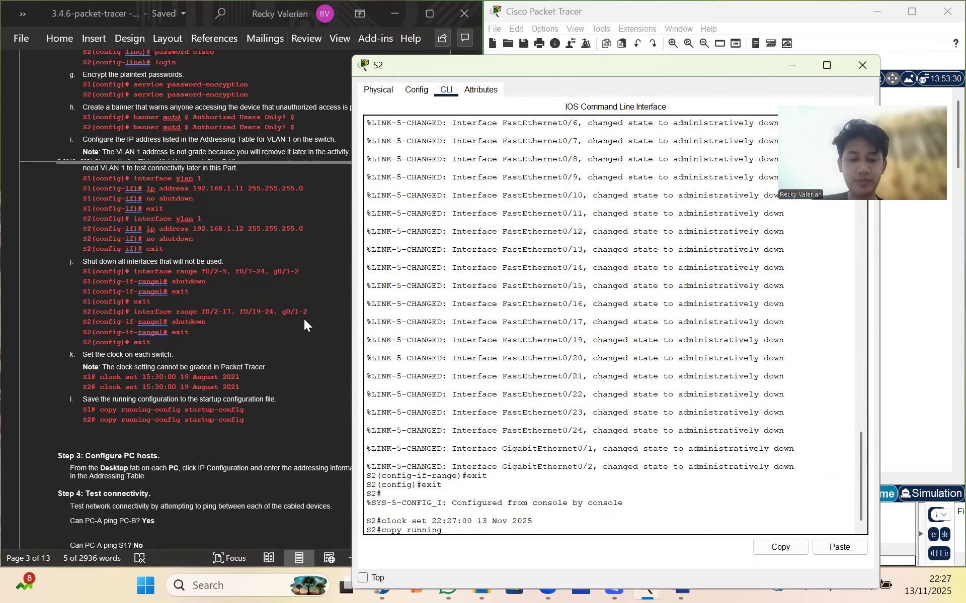
text(-config )
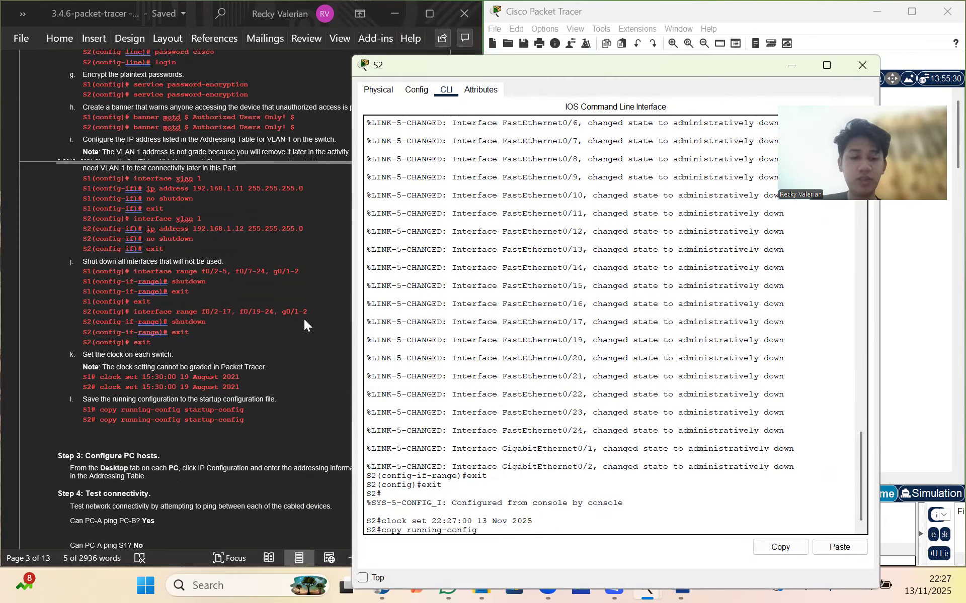
text(star)
text(tu)
text(p-co)
text(nfig)
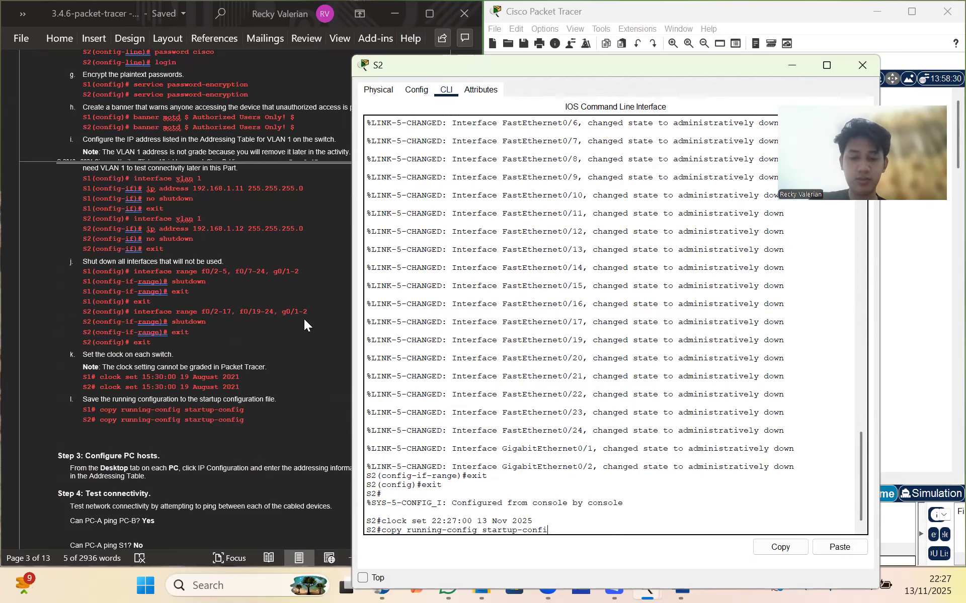
key(Return)
key(Return)
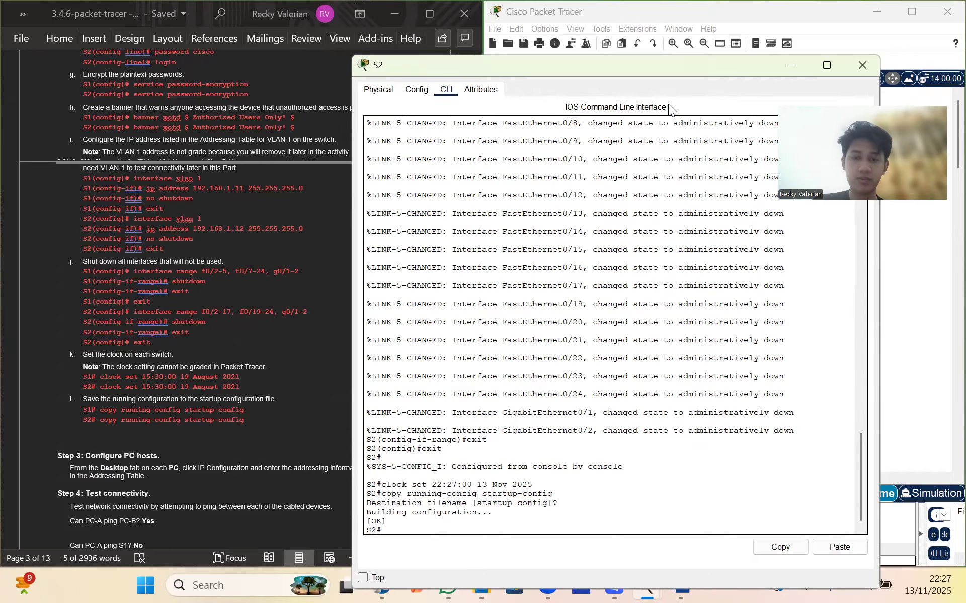
drag(709, 66, 561, 194)
click(701, 194)
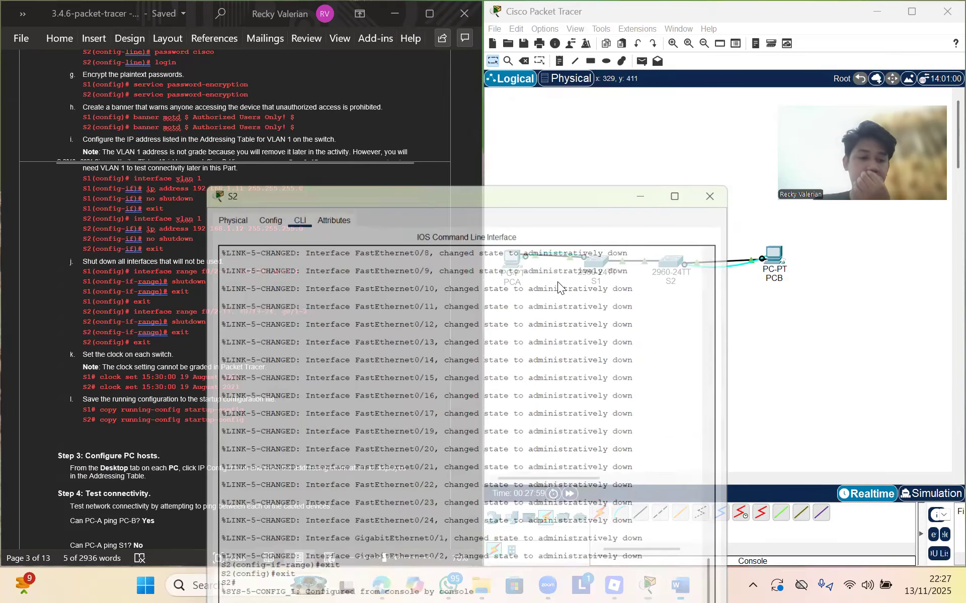
Scroll the Word instructions to Step 4 and open PCA's Desktop applications
scroll(343, 385, down, 4)
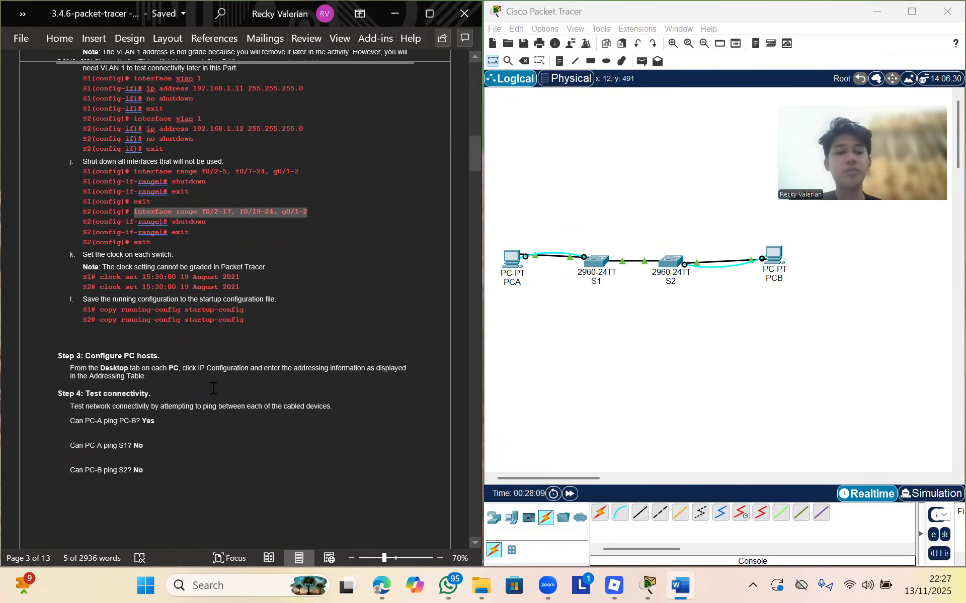
scroll(213, 389, down, 3)
scroll(213, 388, down, 2)
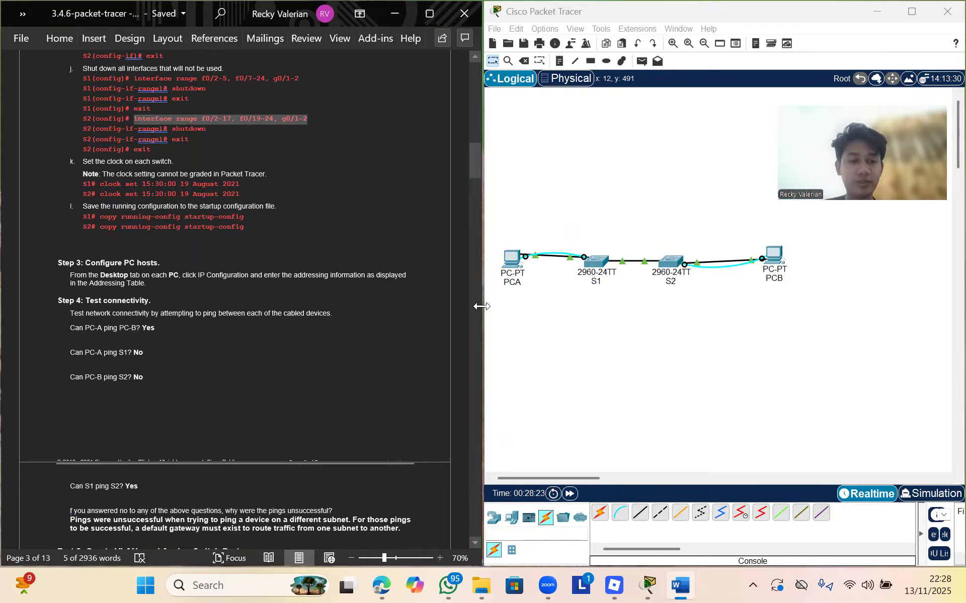
click(518, 266)
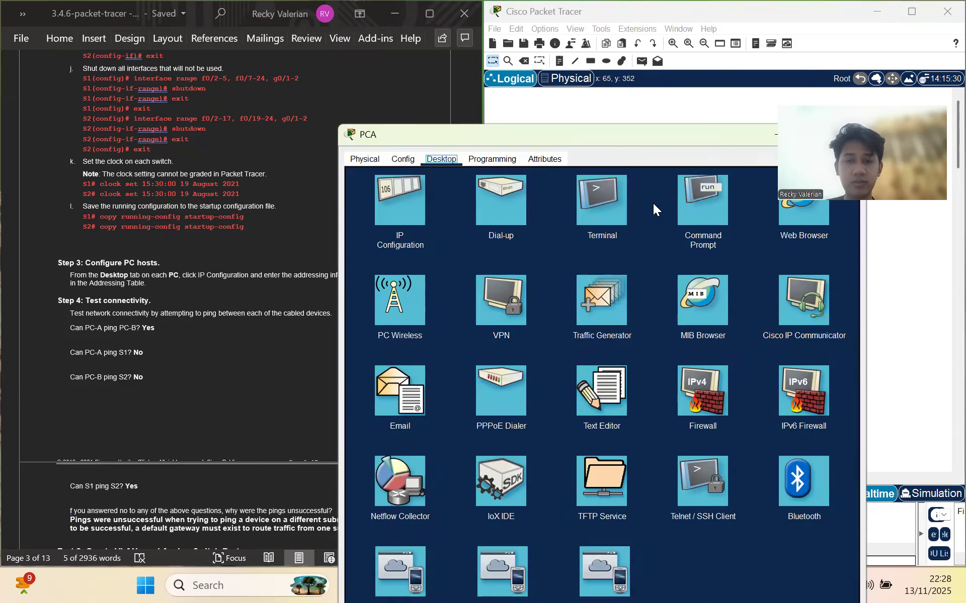
From PCA's Command Prompt, ping PC-B at 192.168.10.4
click(678, 208)
text(ping 192)
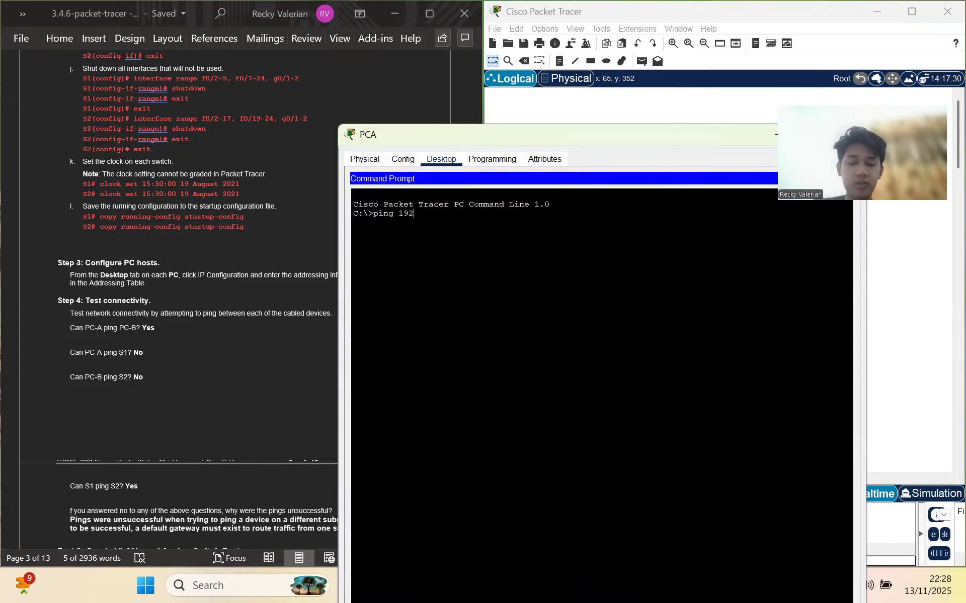
text(.168)
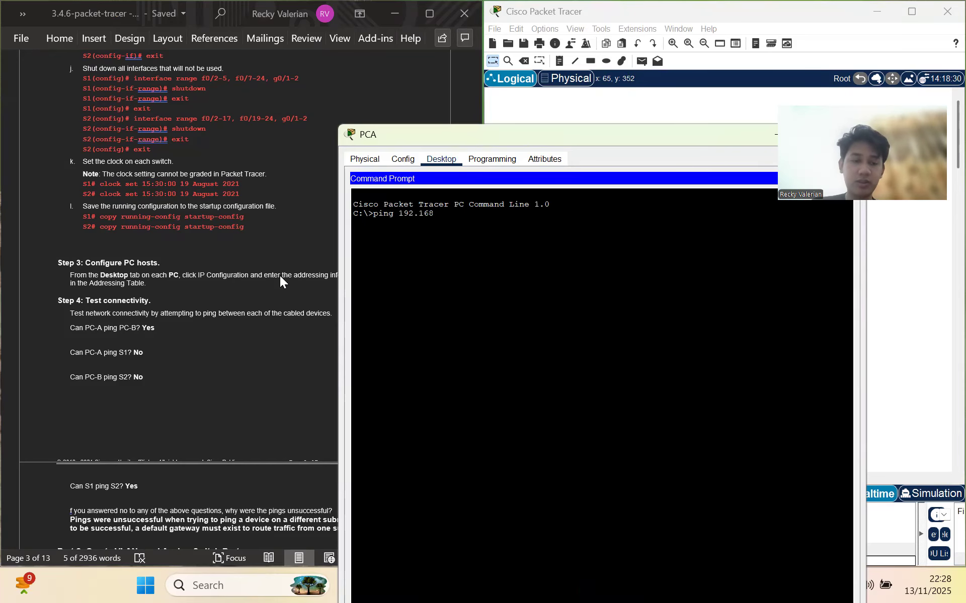
scroll(280, 277, up, 20)
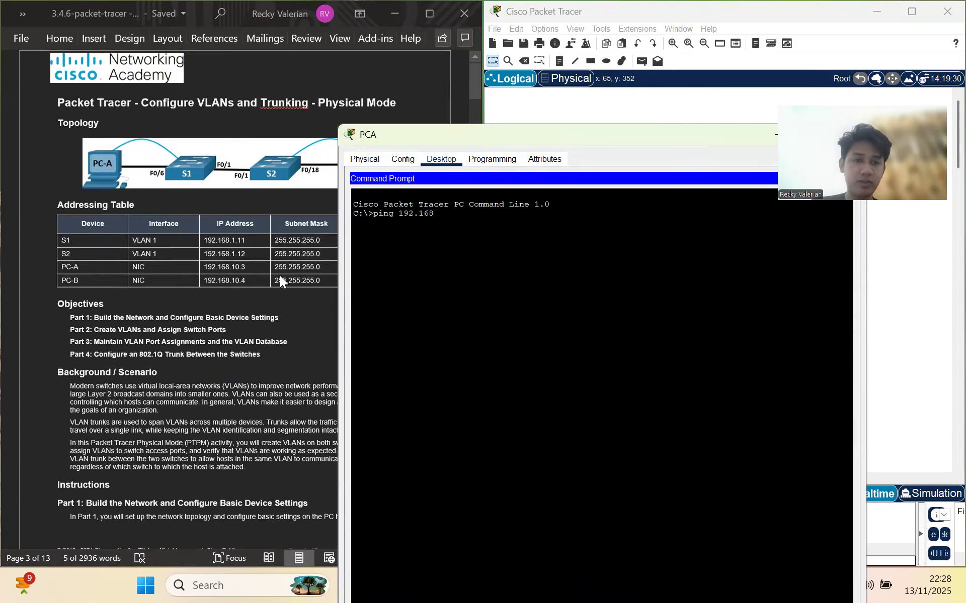
scroll(280, 276, down, 1)
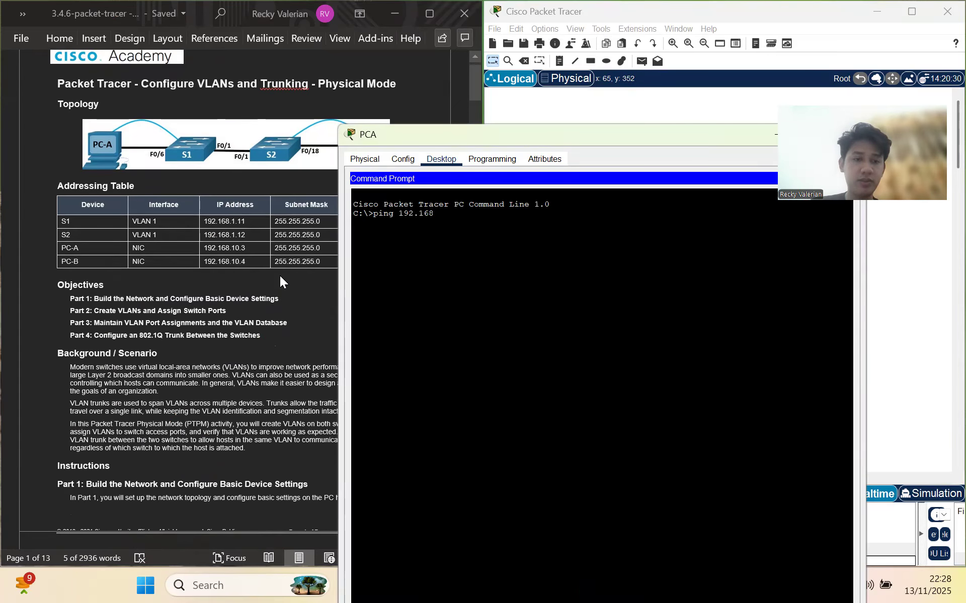
scroll(280, 276, down, 3)
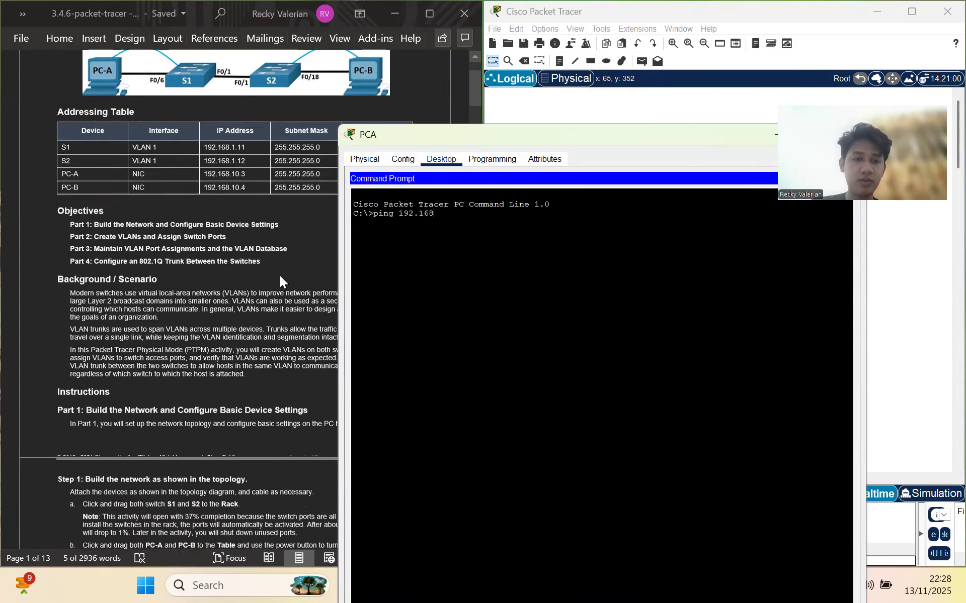
scroll(280, 276, up, 1)
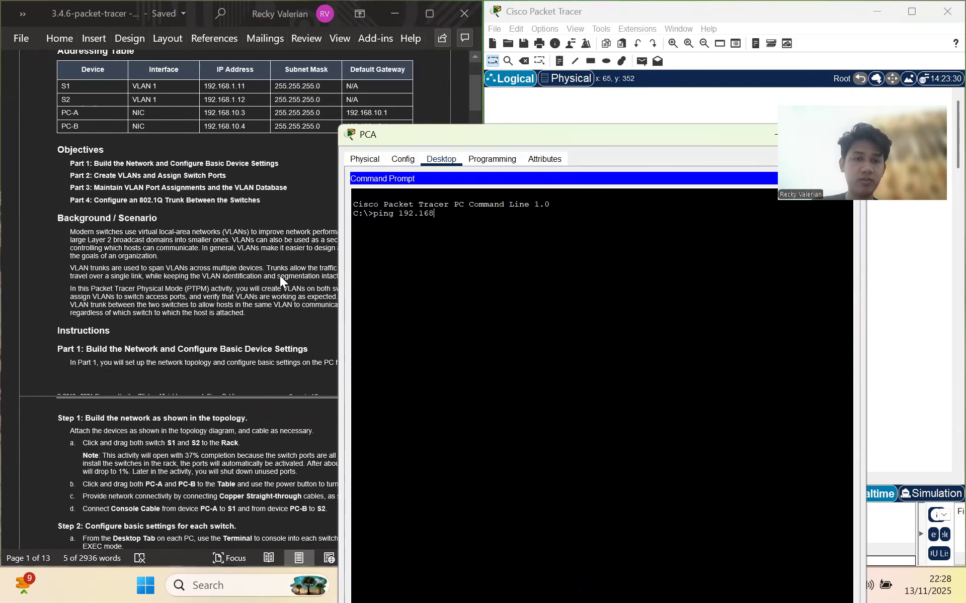
scroll(279, 275, down, 6)
scroll(280, 276, down, 10)
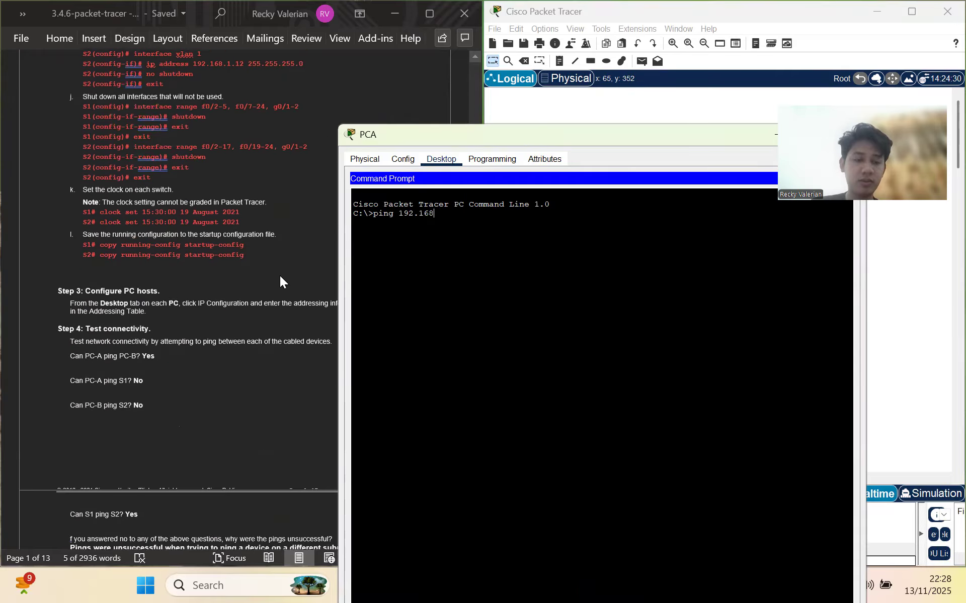
scroll(280, 281, up, 1)
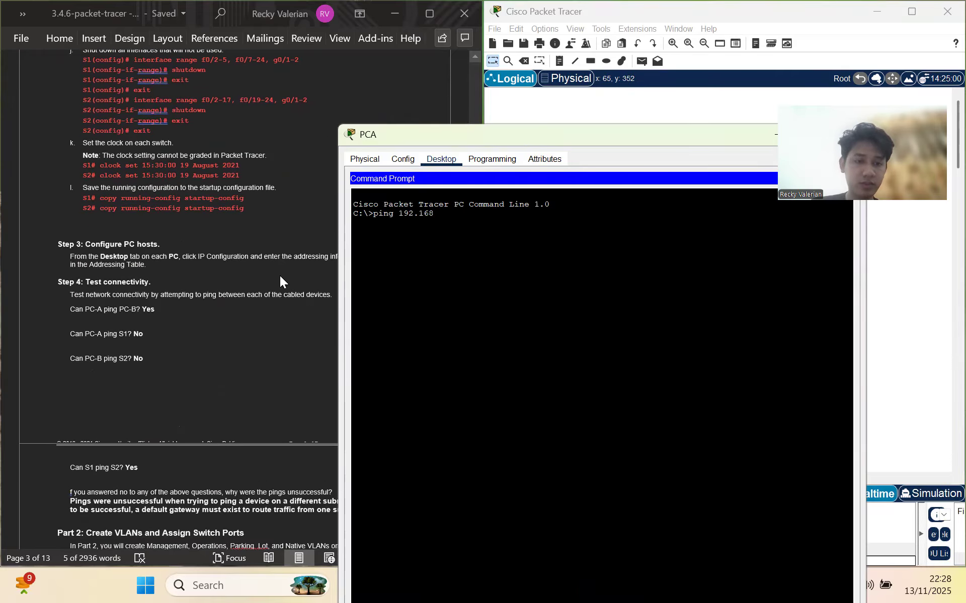
text(.1)
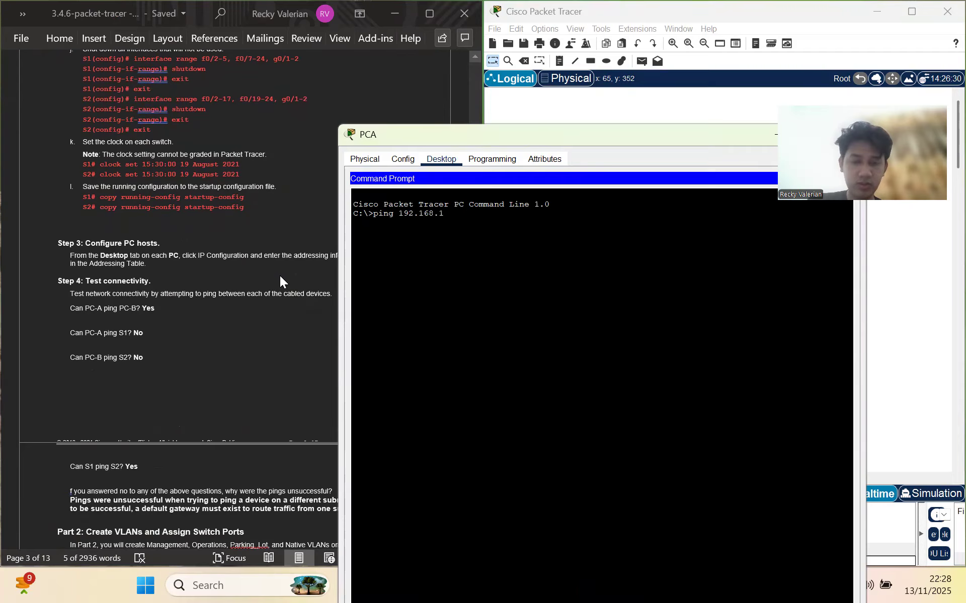
text(0.4)
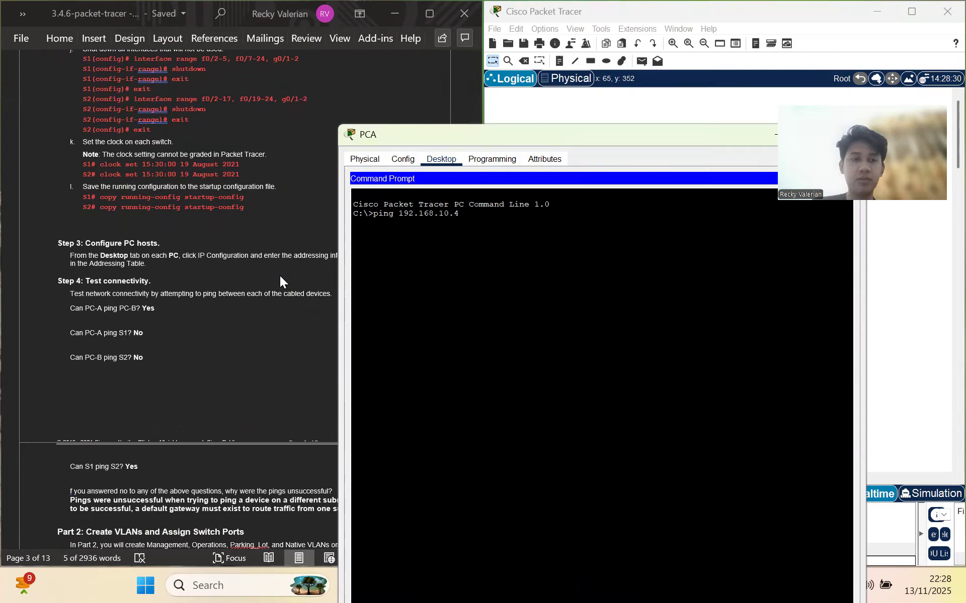
key(Return)
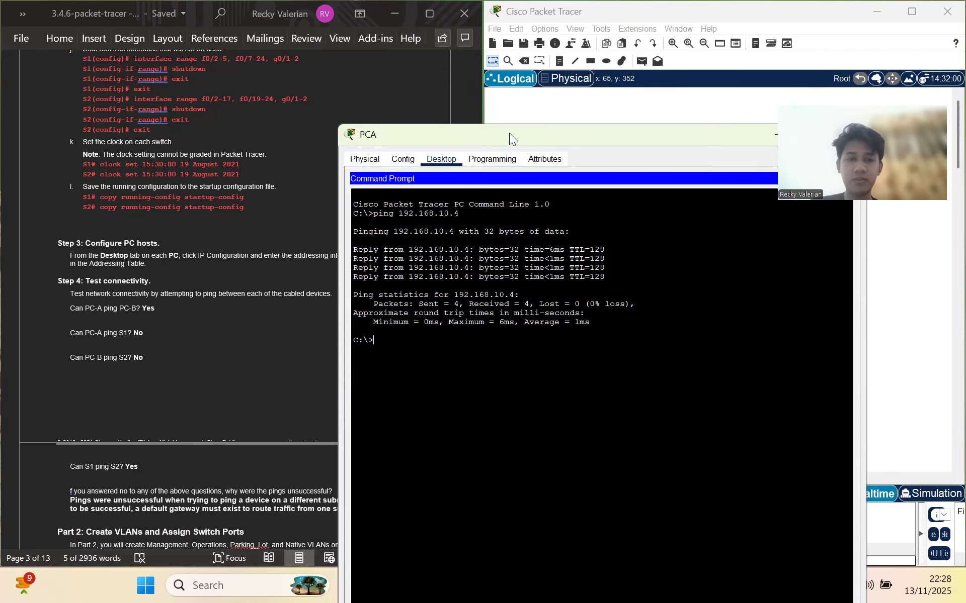
Review the ping results: 4 sent, 4 received, 0% loss
drag(509, 132, 551, 248)
scroll(284, 218, up, 15)
scroll(283, 218, down, 1)
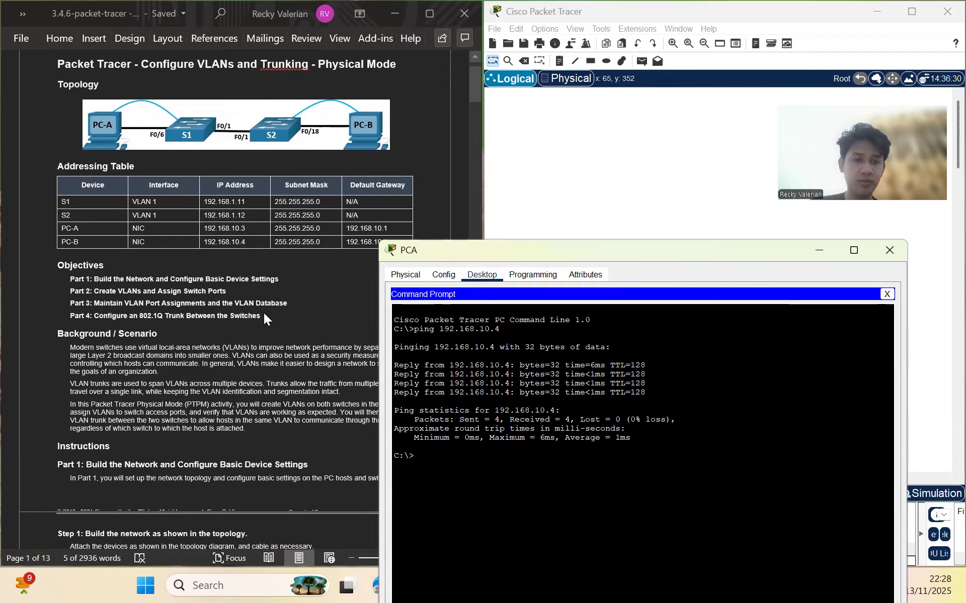
scroll(264, 314, down, 20)
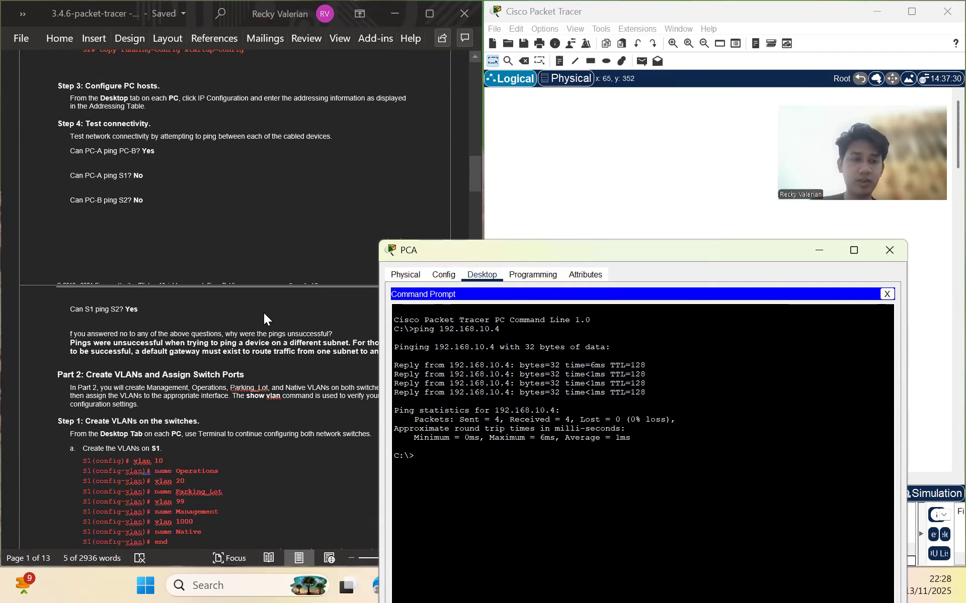
scroll(264, 314, up, 3)
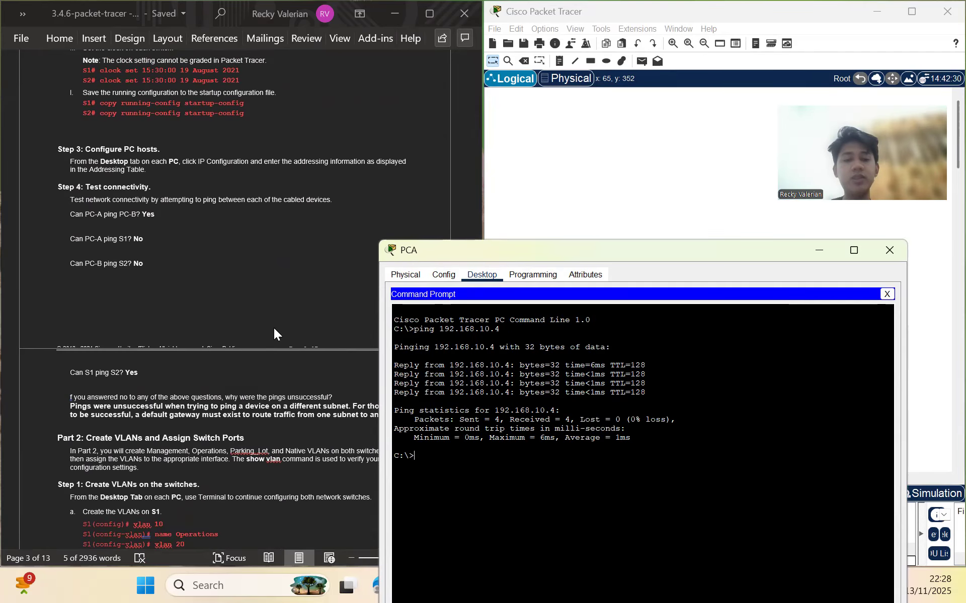
Ping S1 at 192.168.1.11 from PCA and watch the requests time out
scroll(274, 328, up, 1)
text(ping 1)
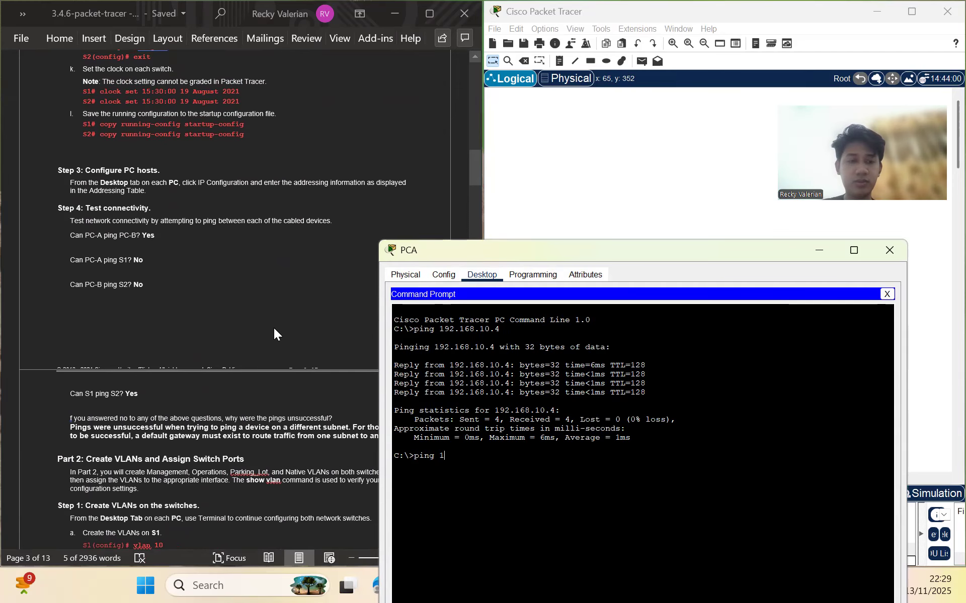
scroll(274, 329, up, 20)
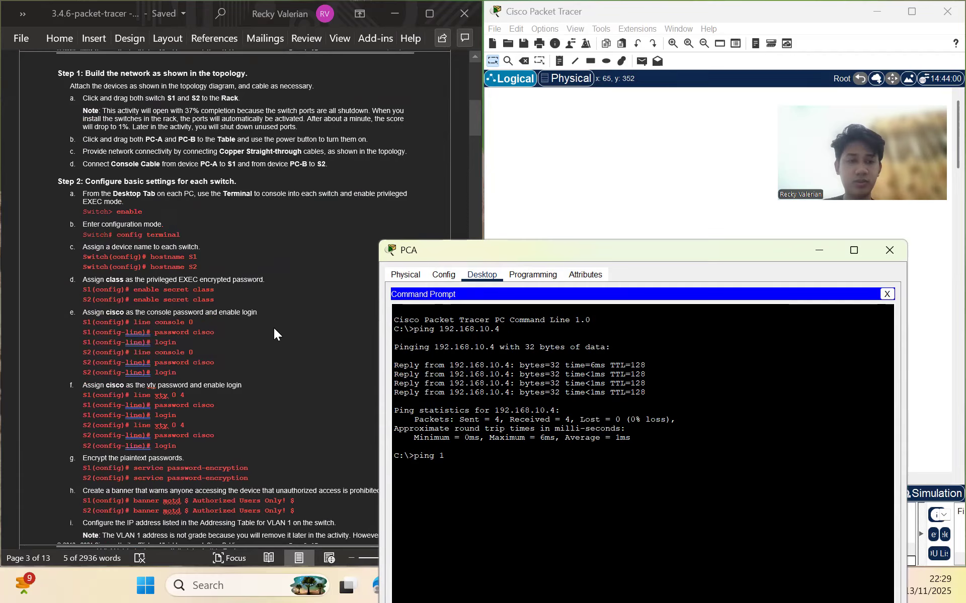
text(192.168.1.11)
key(Return)
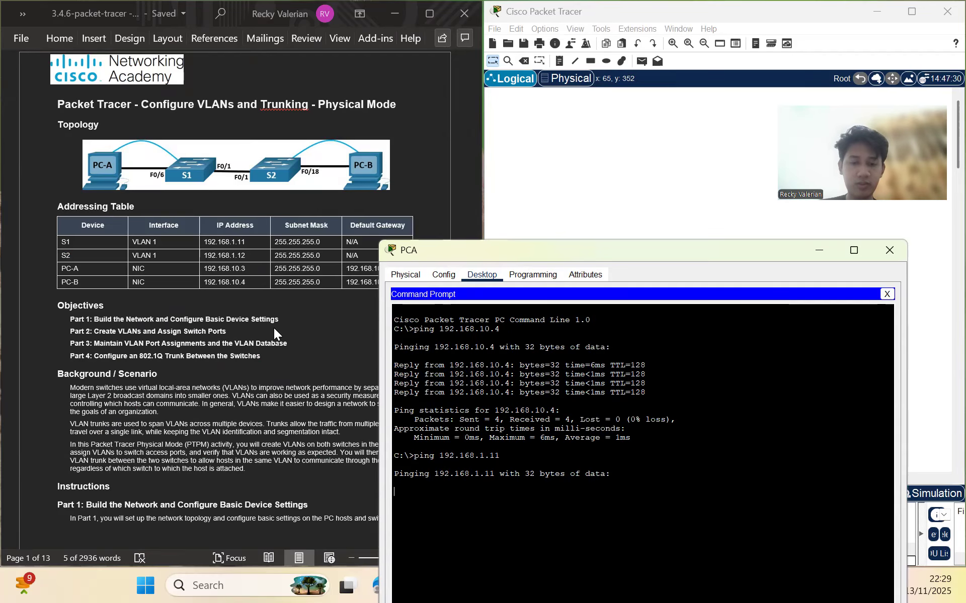
scroll(273, 286, down, 5)
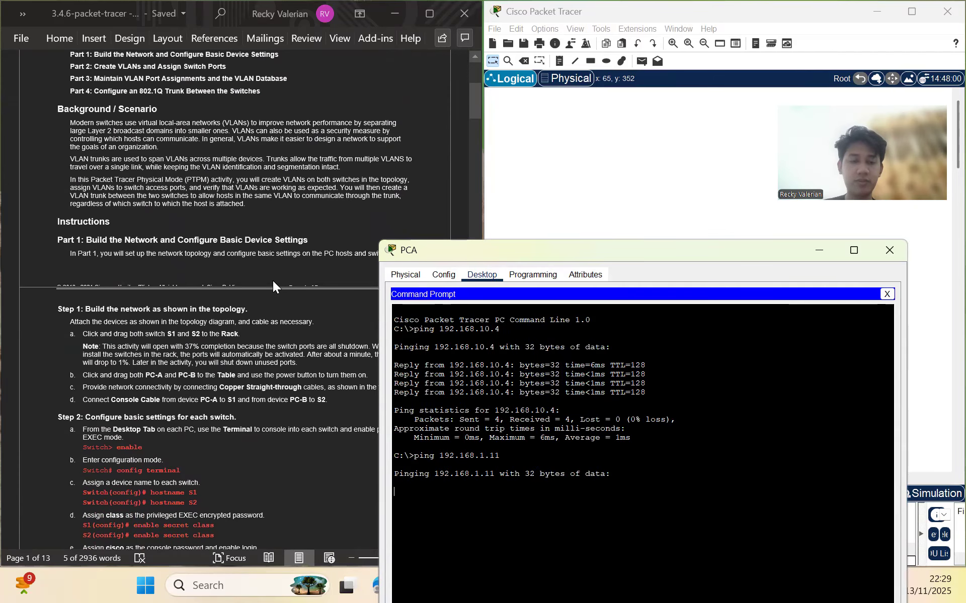
scroll(273, 282, down, 20)
scroll(272, 286, down, 3)
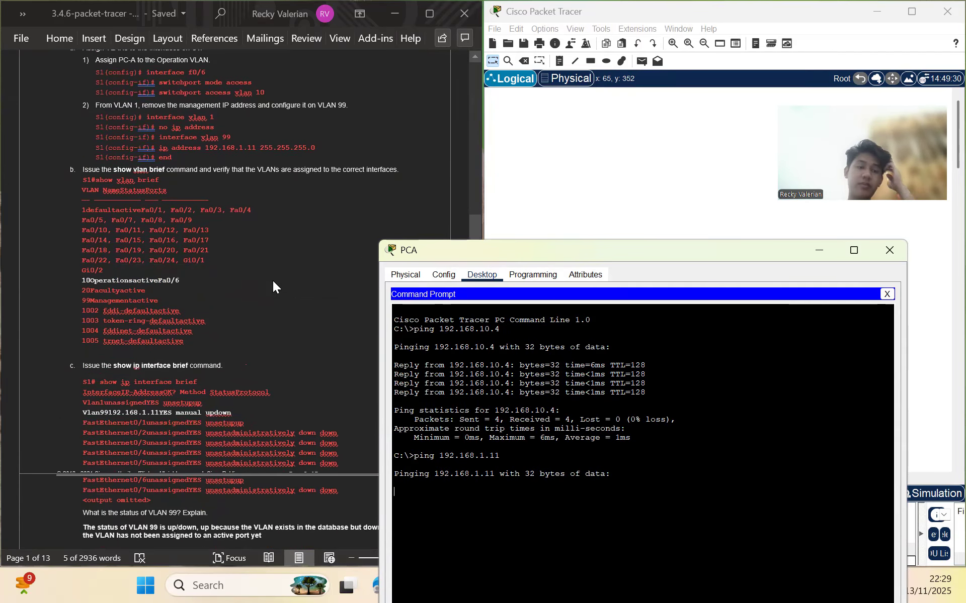
scroll(273, 286, up, 5)
scroll(273, 285, up, 15)
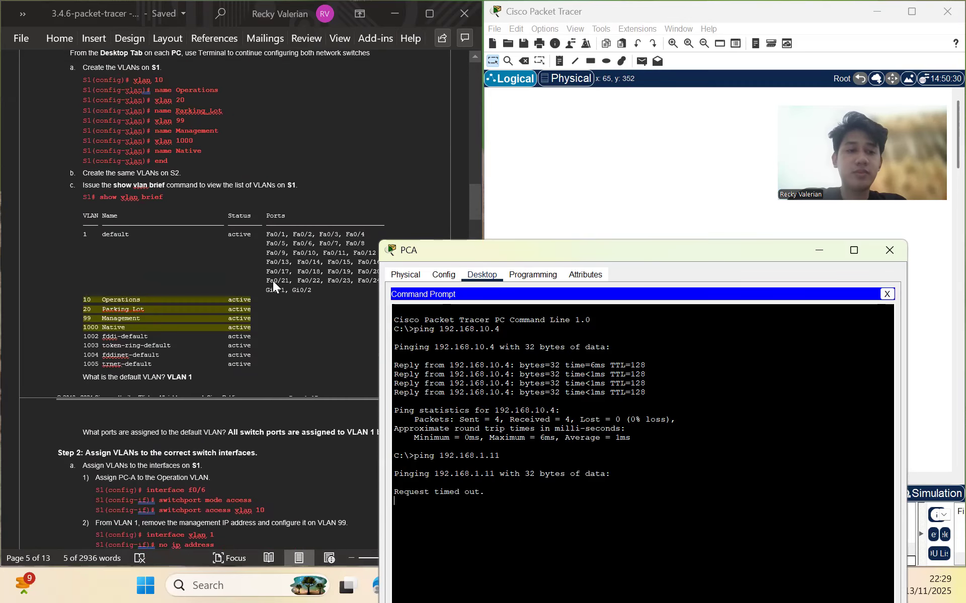
scroll(273, 286, up, 1)
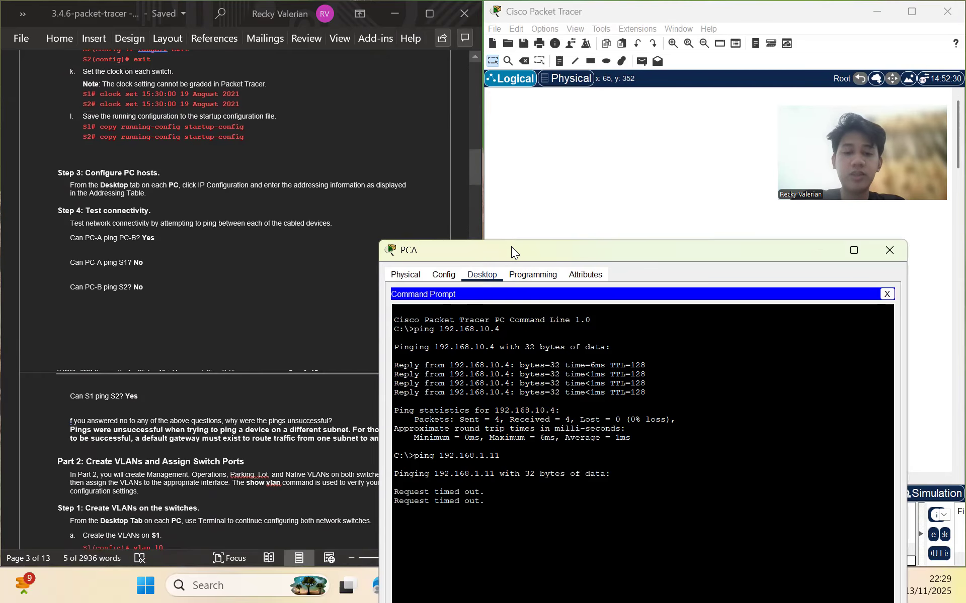
Move the PCA window aside and bring the network topology to the front
drag(511, 246, 472, 125)
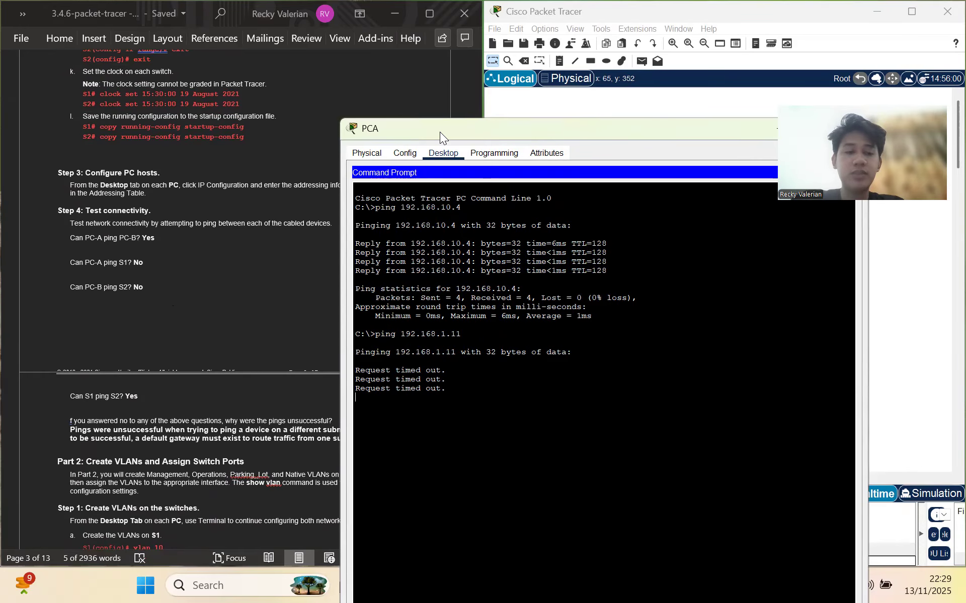
drag(439, 132, 334, 239)
click(517, 181)
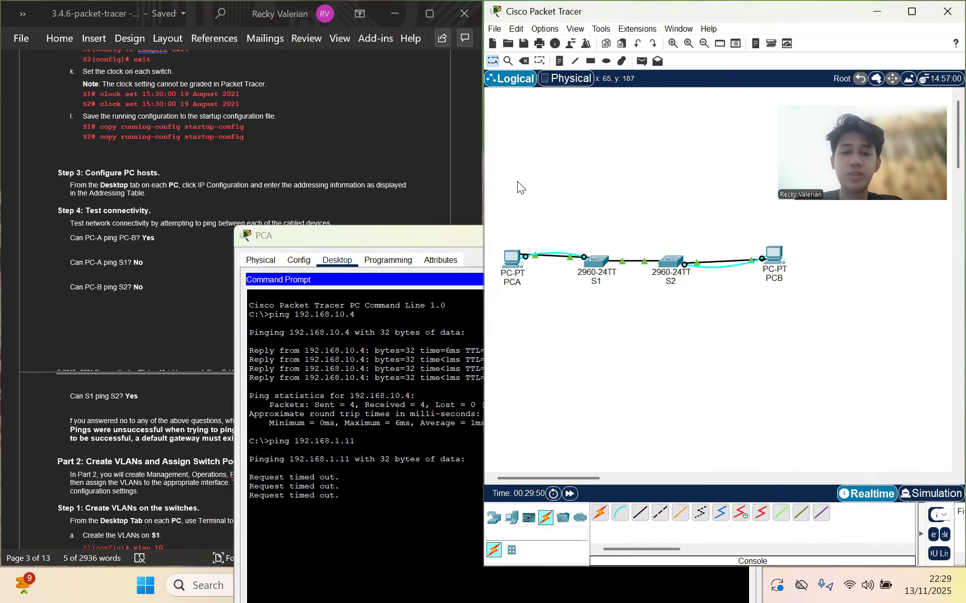
Open PCB's device window and put the PCA window away
click(774, 258)
drag(283, 235, 135, 217)
click(518, 220)
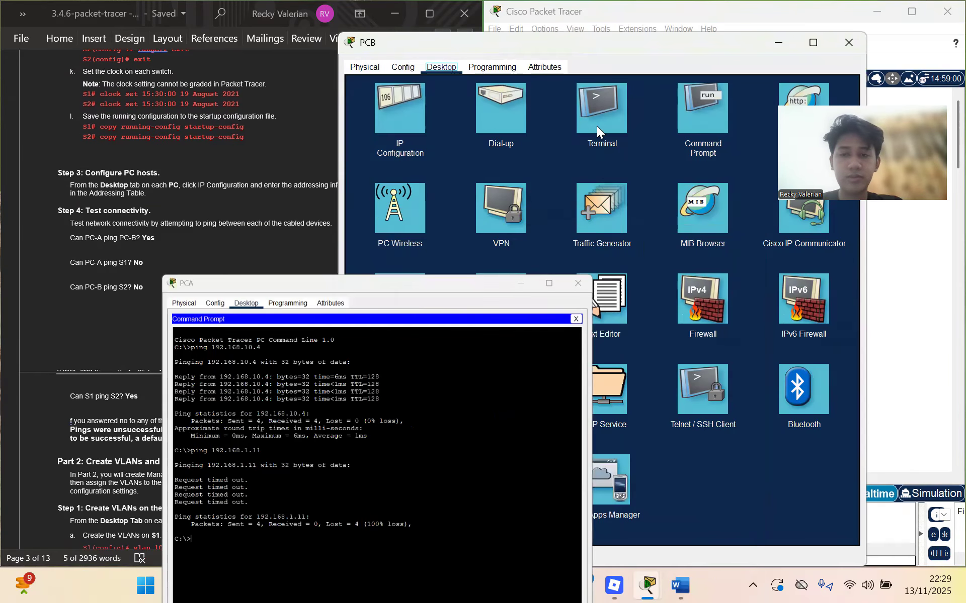
From PCB's Command Prompt, run ping 192.168.1.12 to S2
click(694, 106)
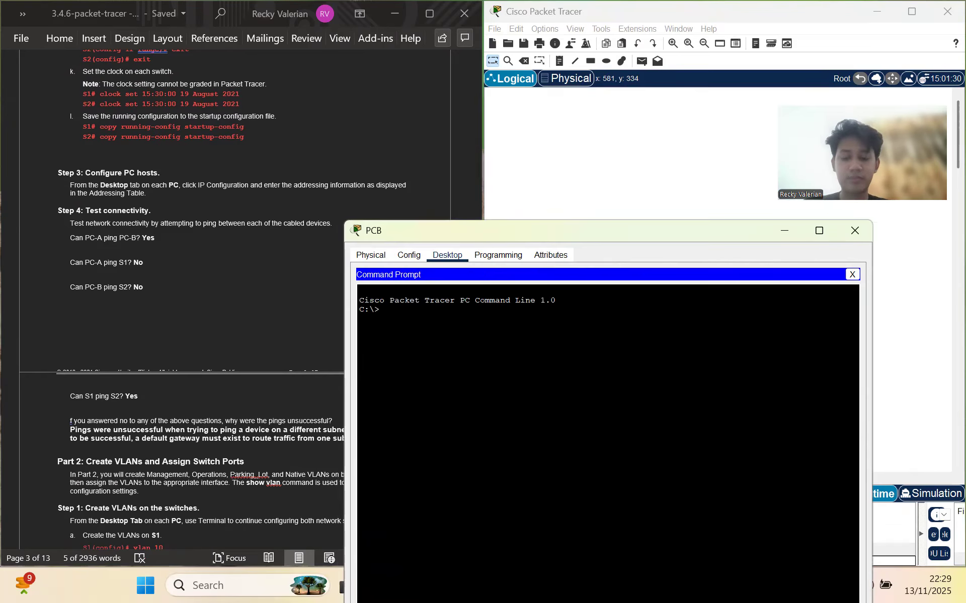
text(ping)
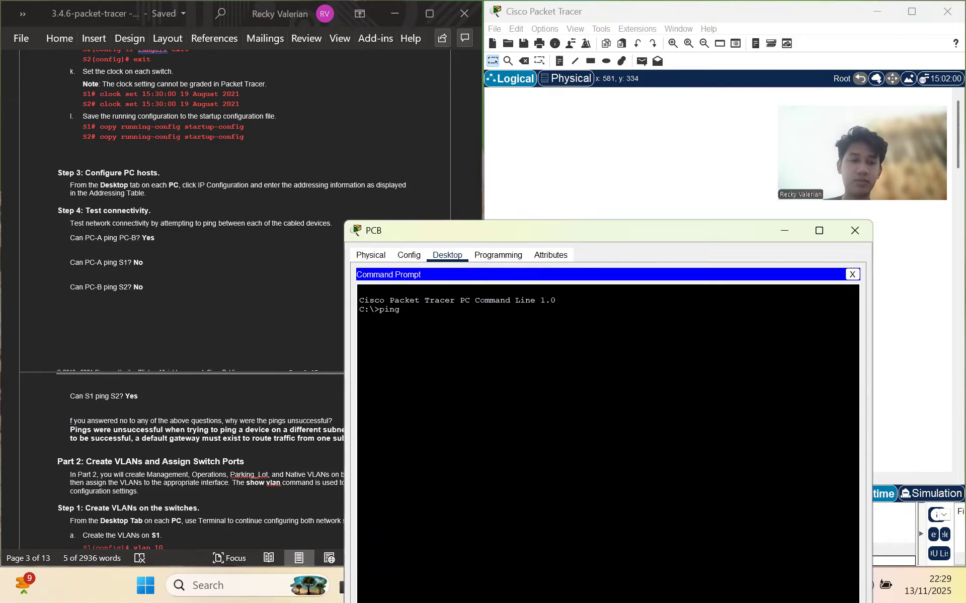
scroll(326, 230, up, 20)
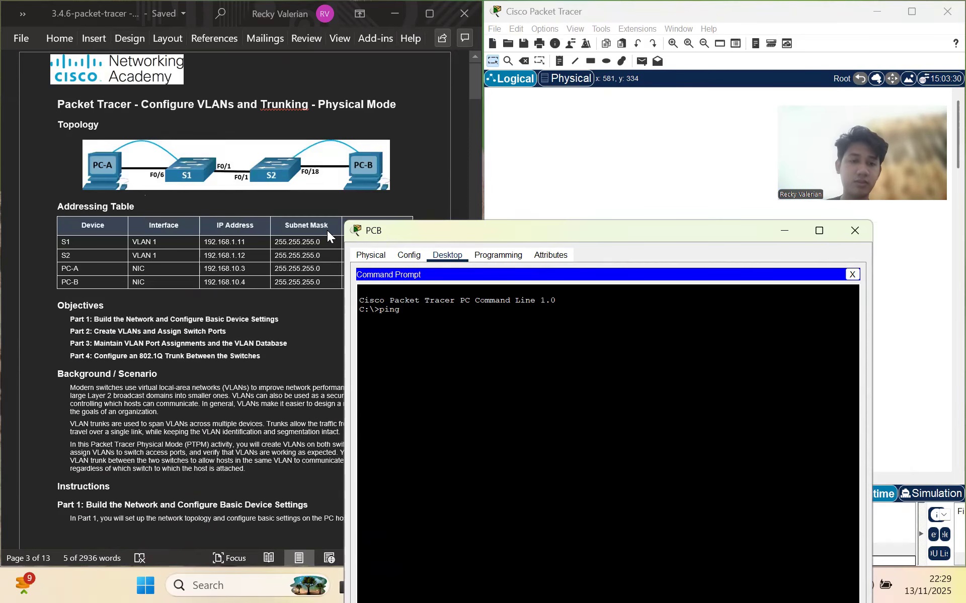
text(192.168.1.12)
key(Return)
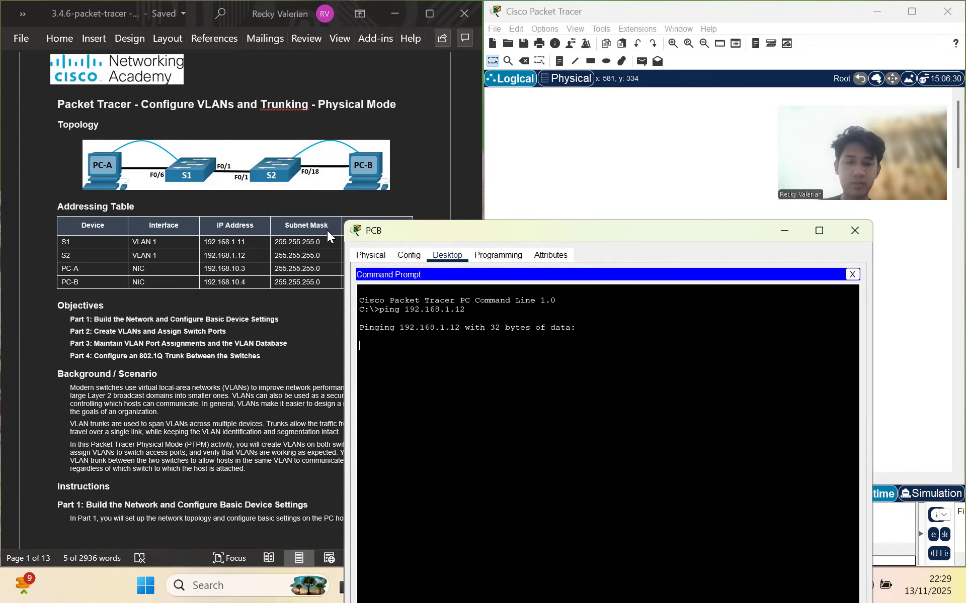
scroll(326, 231, down, 20)
scroll(327, 230, down, 15)
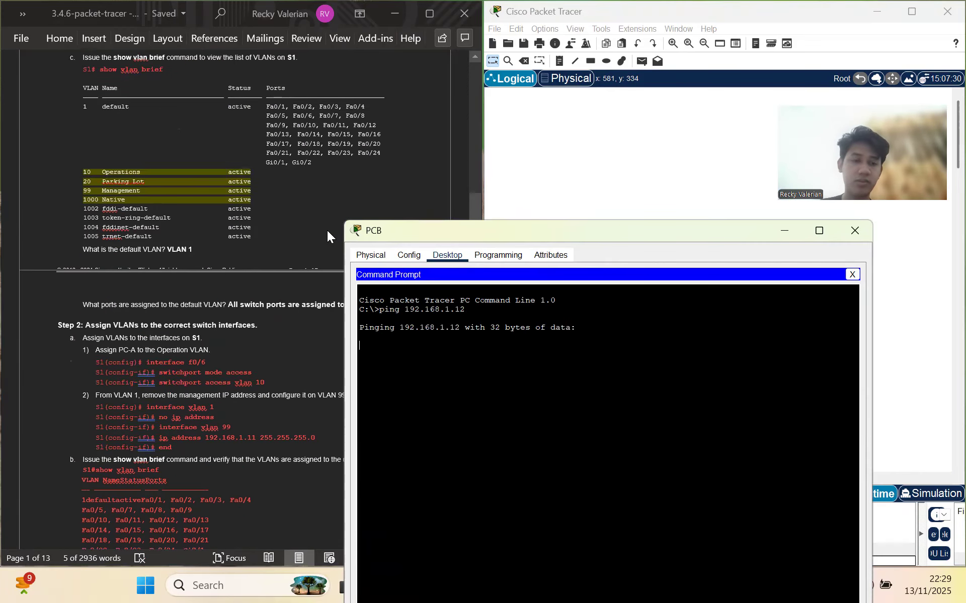
scroll(326, 230, up, 10)
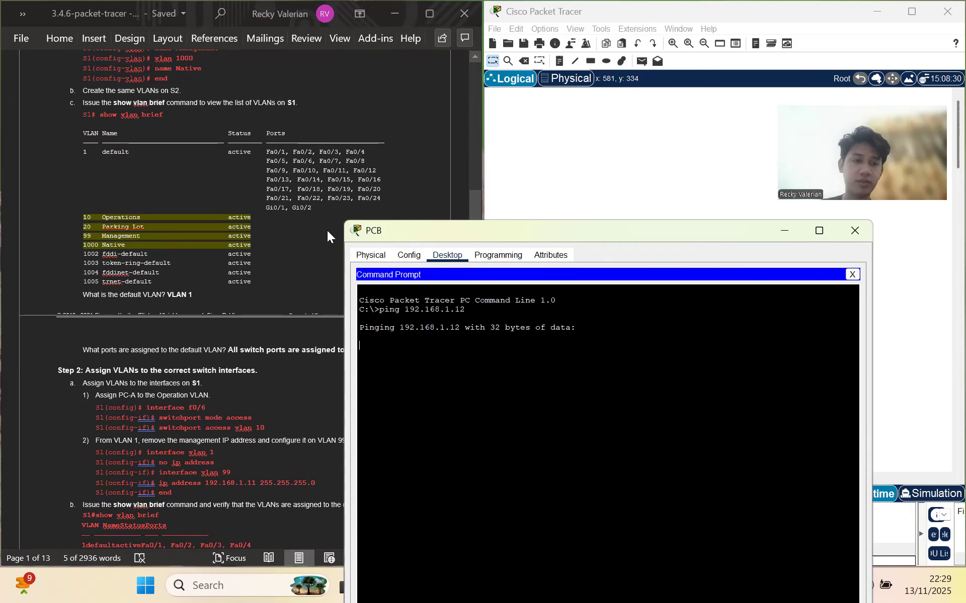
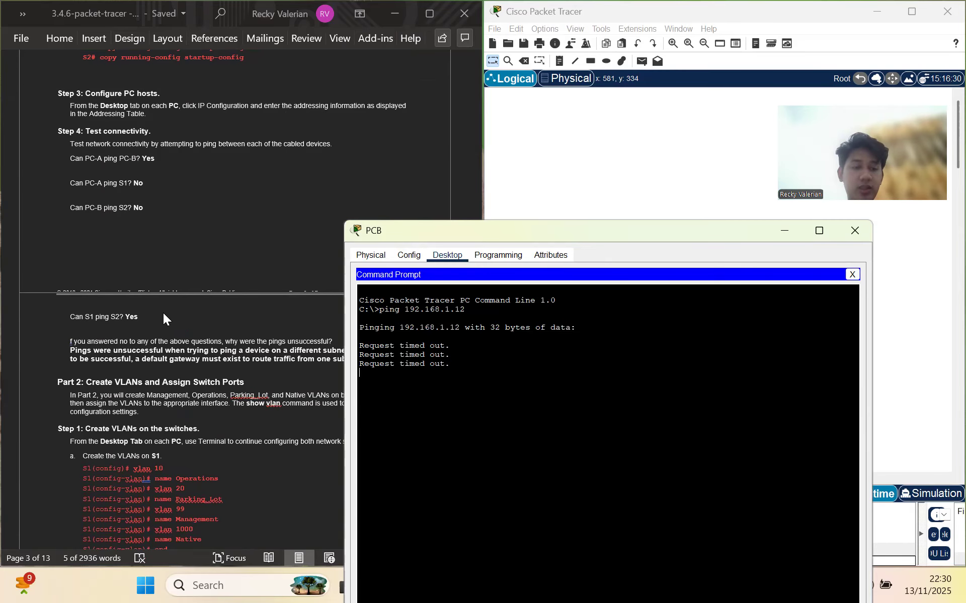
Let PCB's ping to 192.168.1.12 fail with 100% loss, then minimize PCB's window to show the topology
click(571, 175)
click(420, 234)
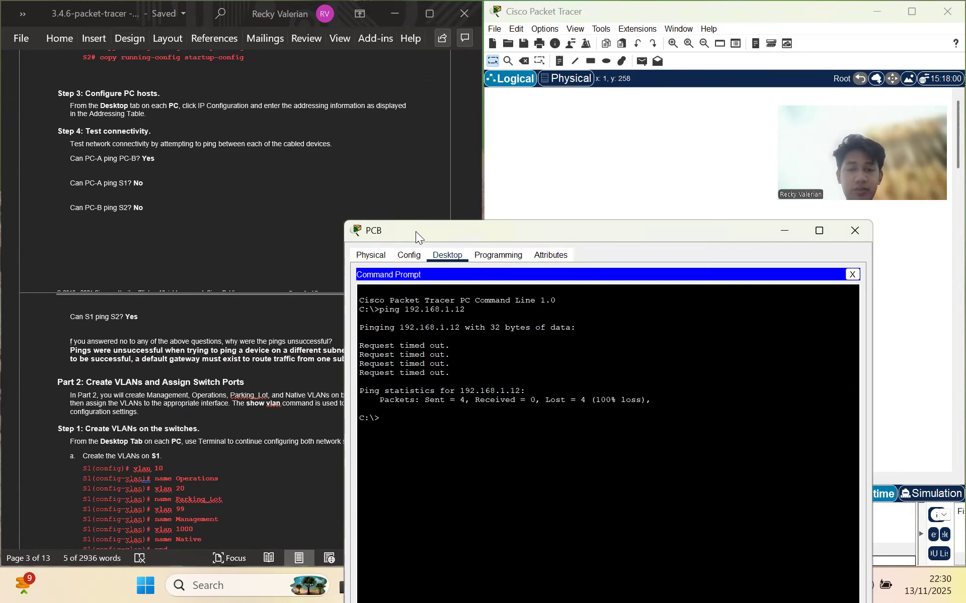
click(692, 215)
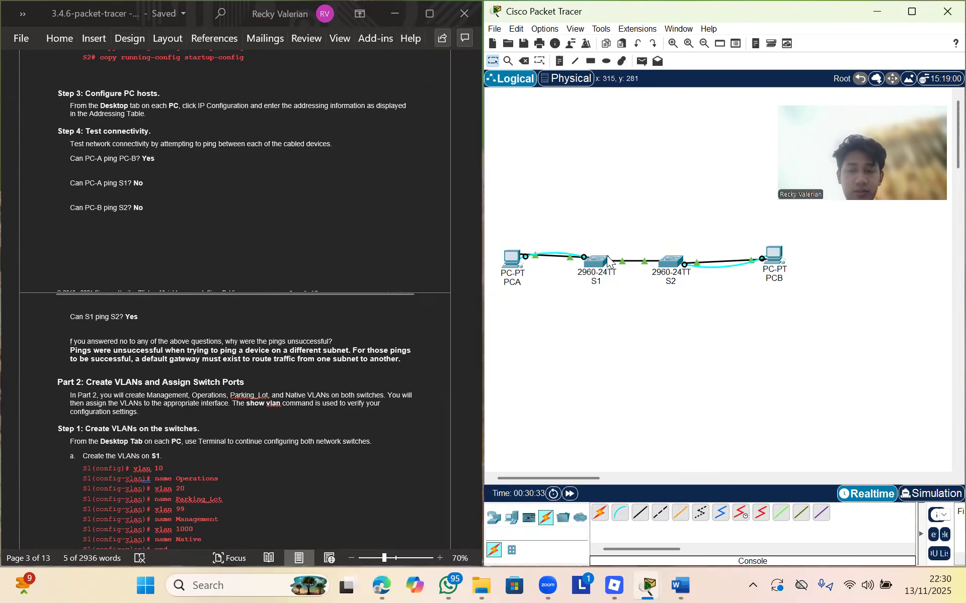
From S1's CLI, ping 192.168.1.12, getting 60% success (3 of 5)
click(599, 270)
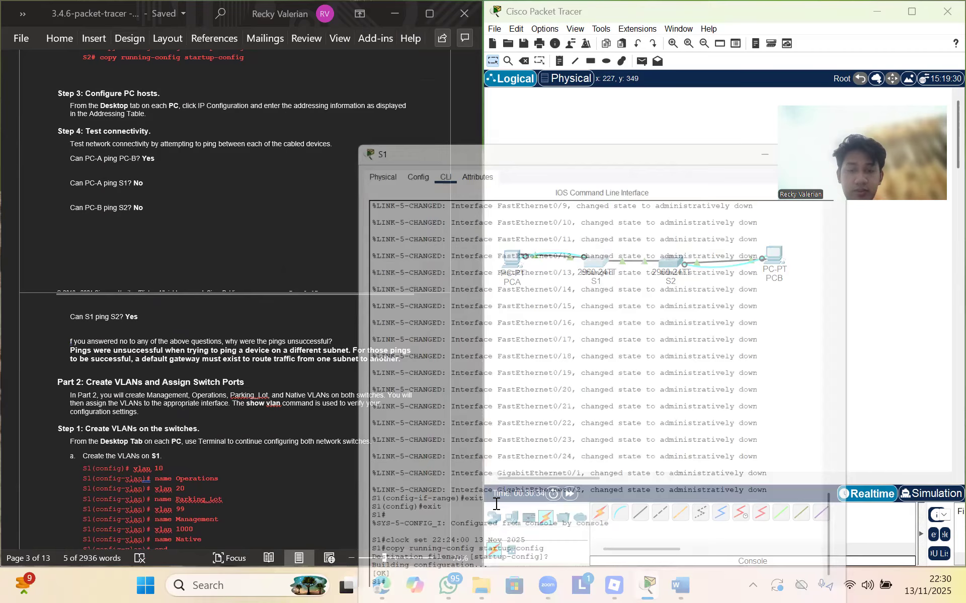
text(ping)
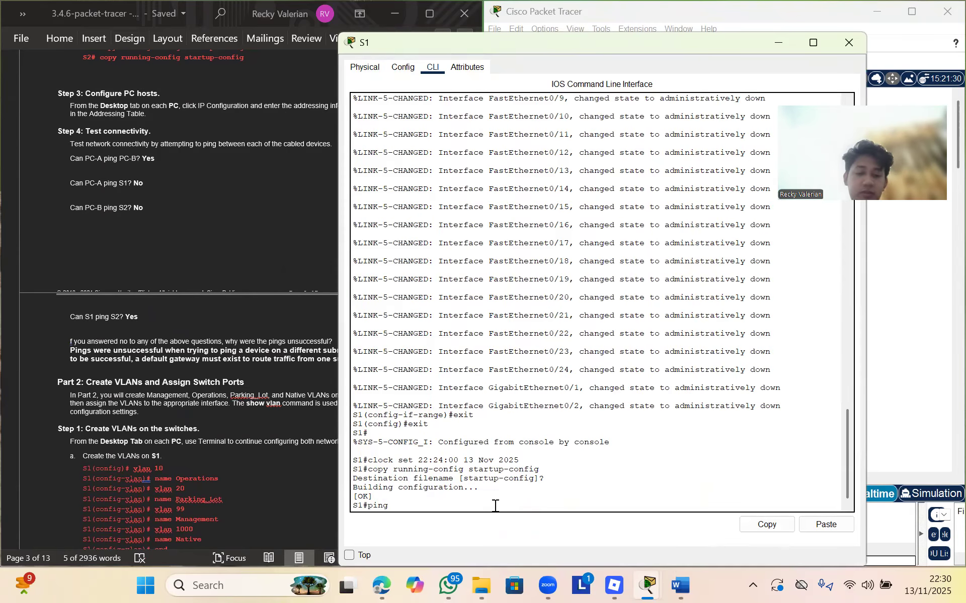
text( 192.168.1.12)
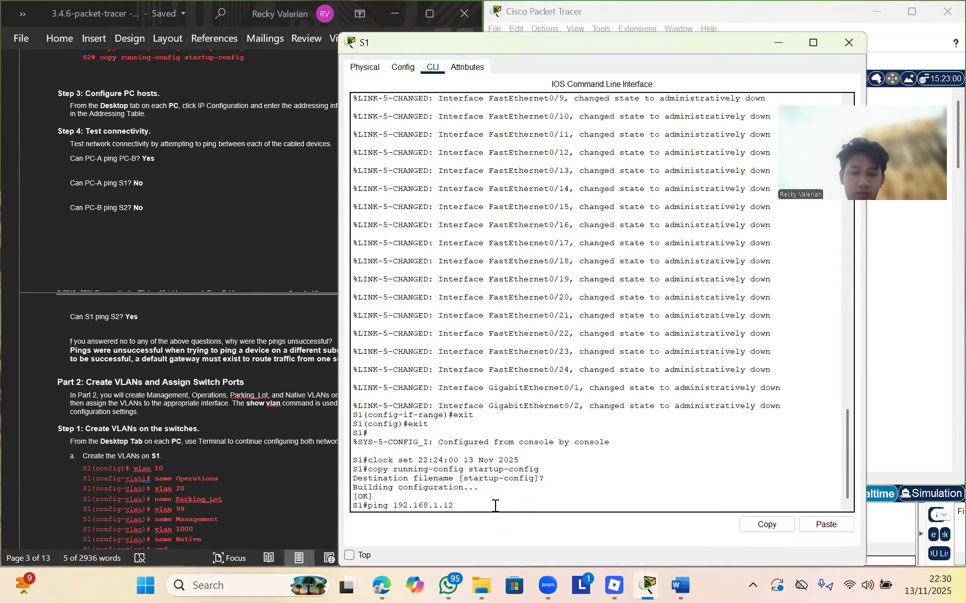
key(Return)
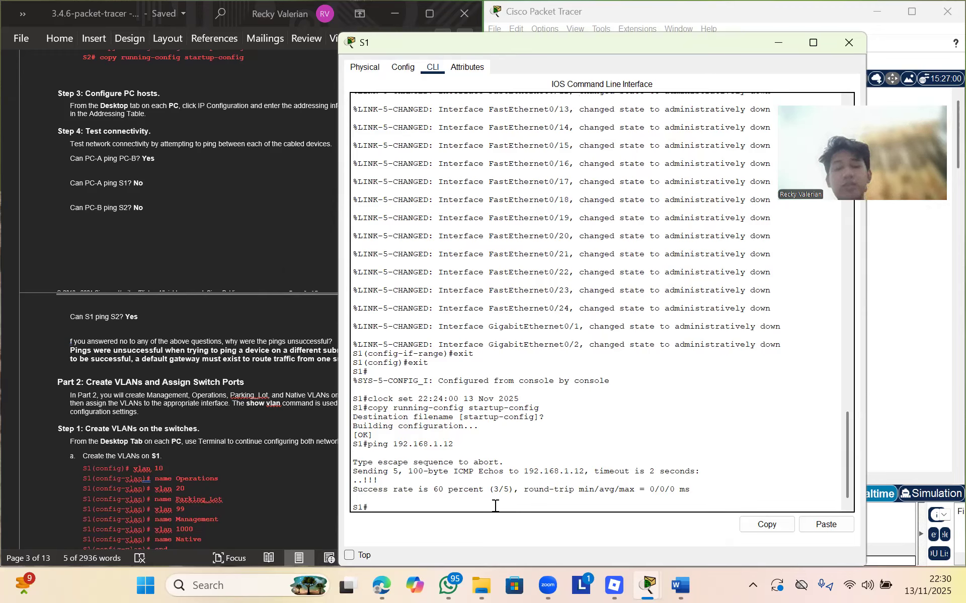
Glance at the lab instructions, then move and minimize S1's console window
click(226, 379)
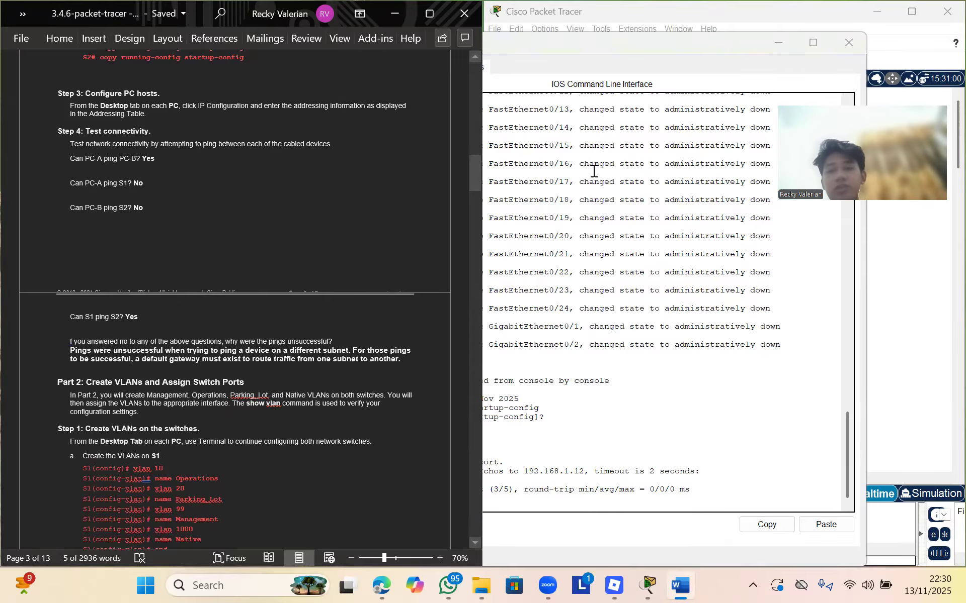
click(760, 70)
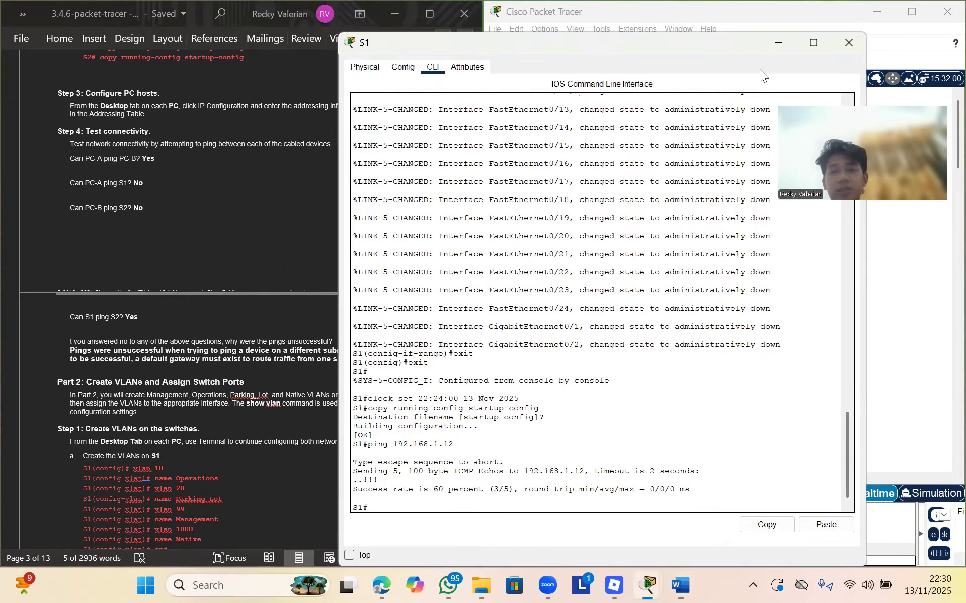
drag(653, 51, 568, 124)
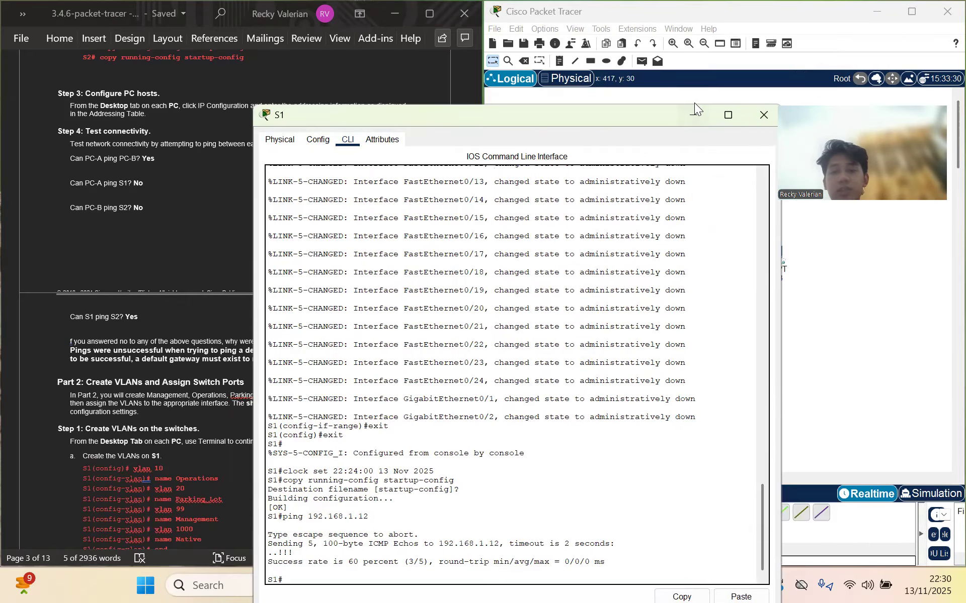
click(694, 106)
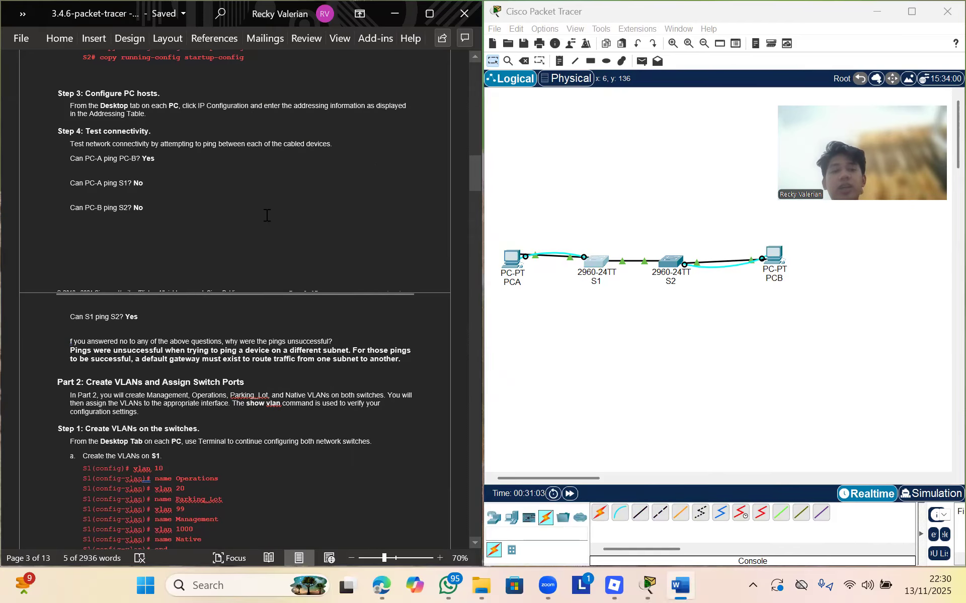
Scroll the lab document to Part 2 Step 1's VLAN creation and show vlan brief table, then reopen S1's CLI
scroll(267, 215, up, 20)
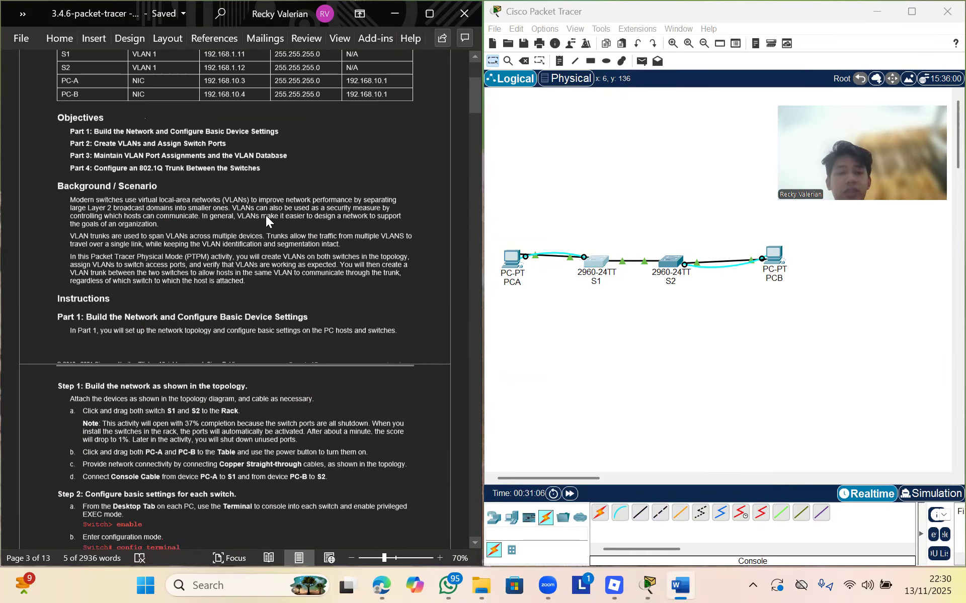
scroll(265, 215, up, 4)
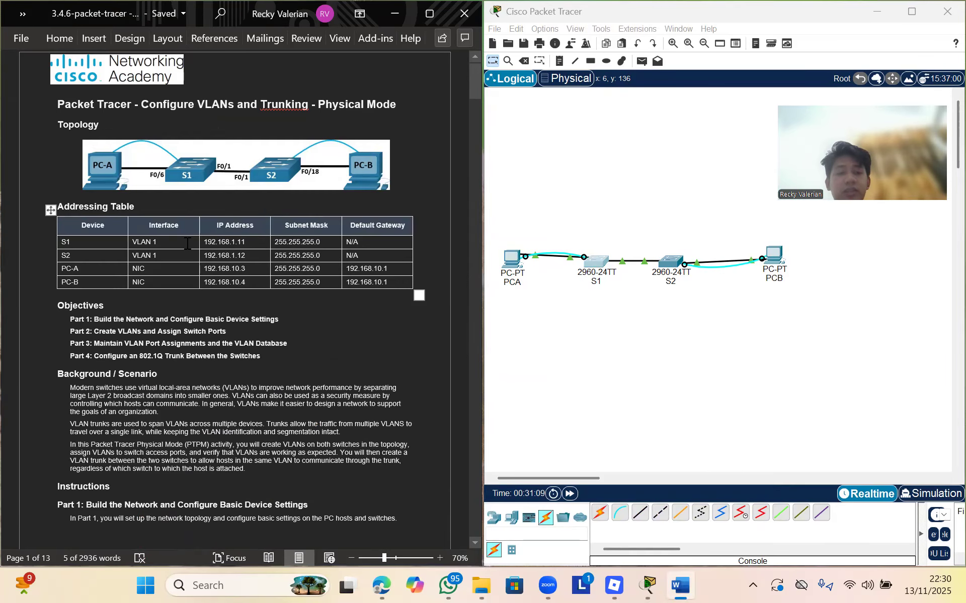
scroll(221, 342, down, 15)
scroll(258, 441, down, 7)
scroll(257, 442, up, 4)
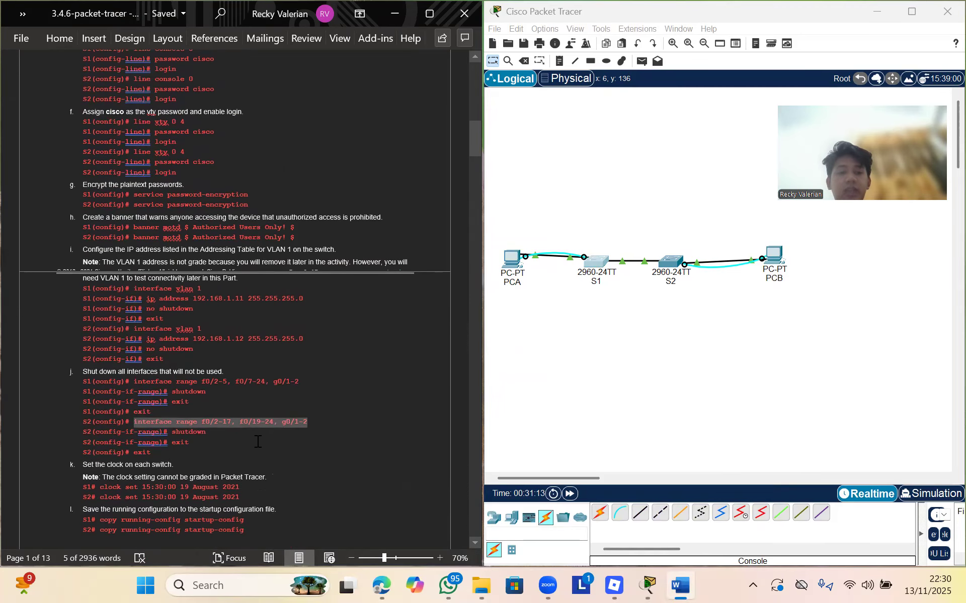
scroll(258, 442, up, 5)
scroll(257, 442, up, 5)
scroll(257, 441, down, 15)
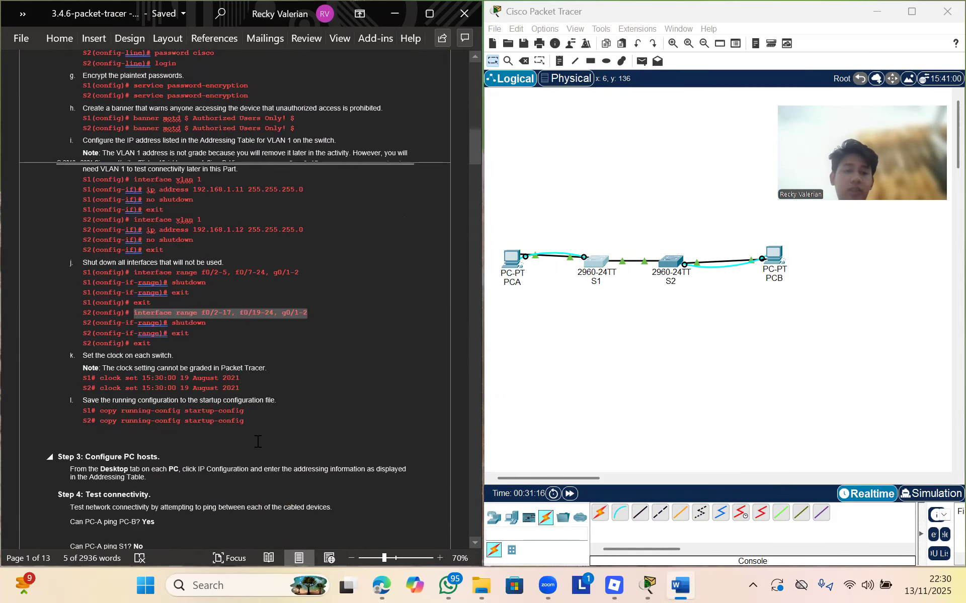
scroll(258, 442, down, 3)
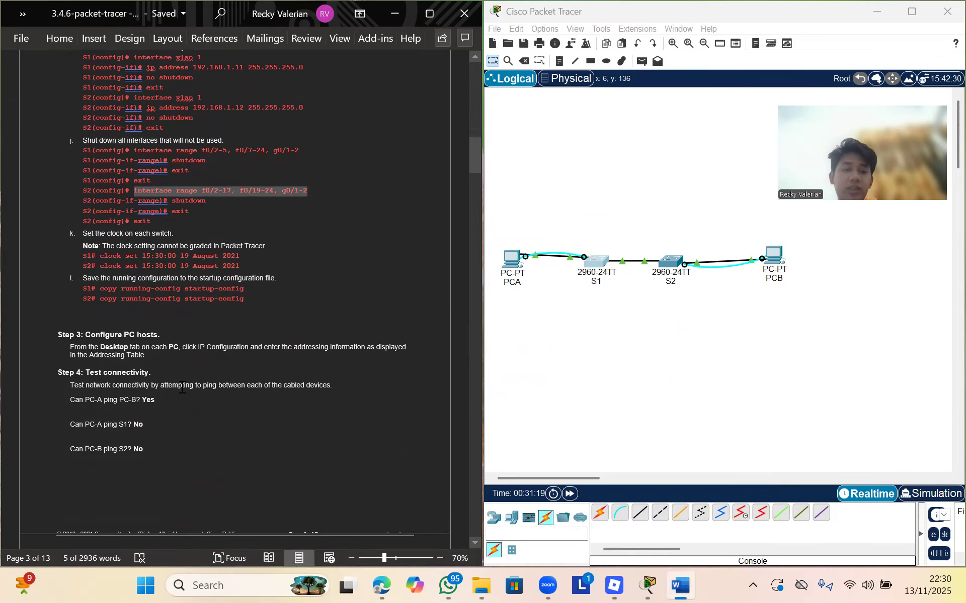
scroll(215, 434, down, 1)
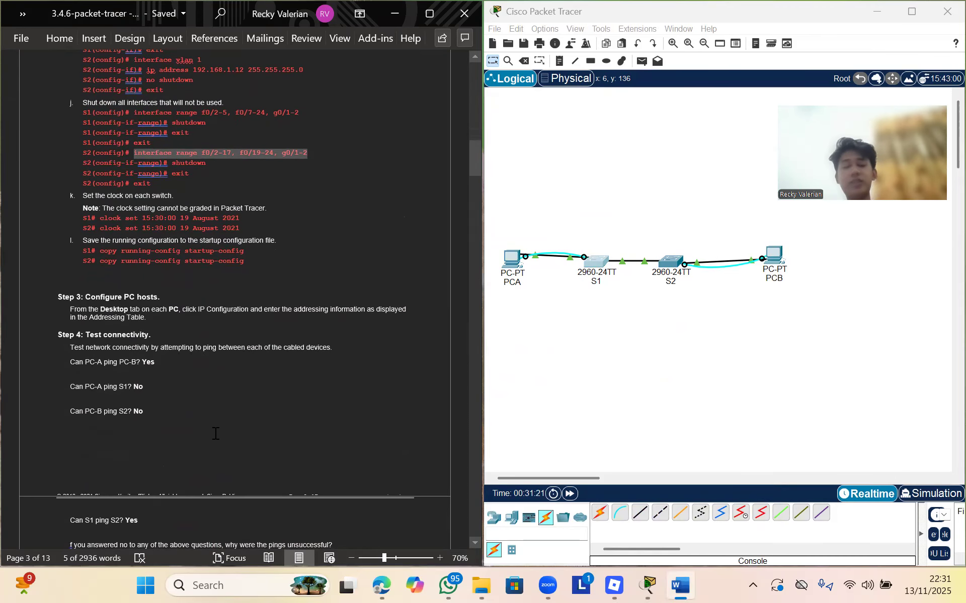
scroll(215, 434, down, 5)
scroll(216, 433, down, 2)
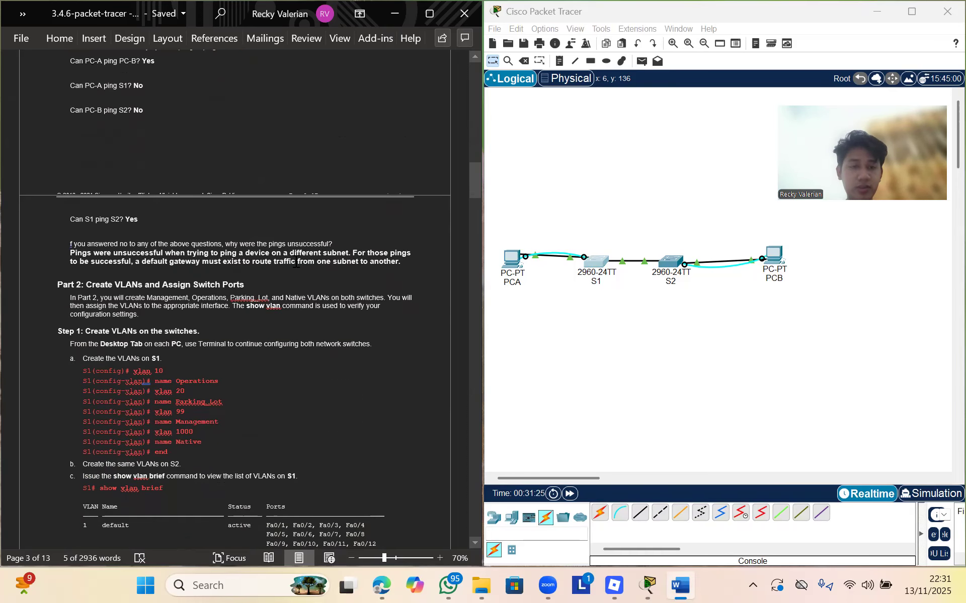
scroll(296, 265, down, 3)
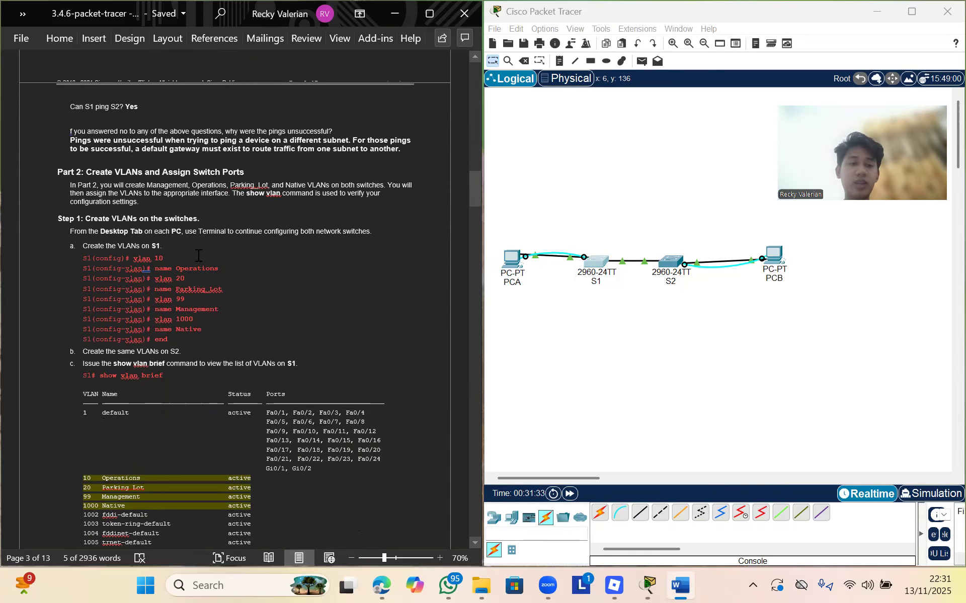
click(597, 265)
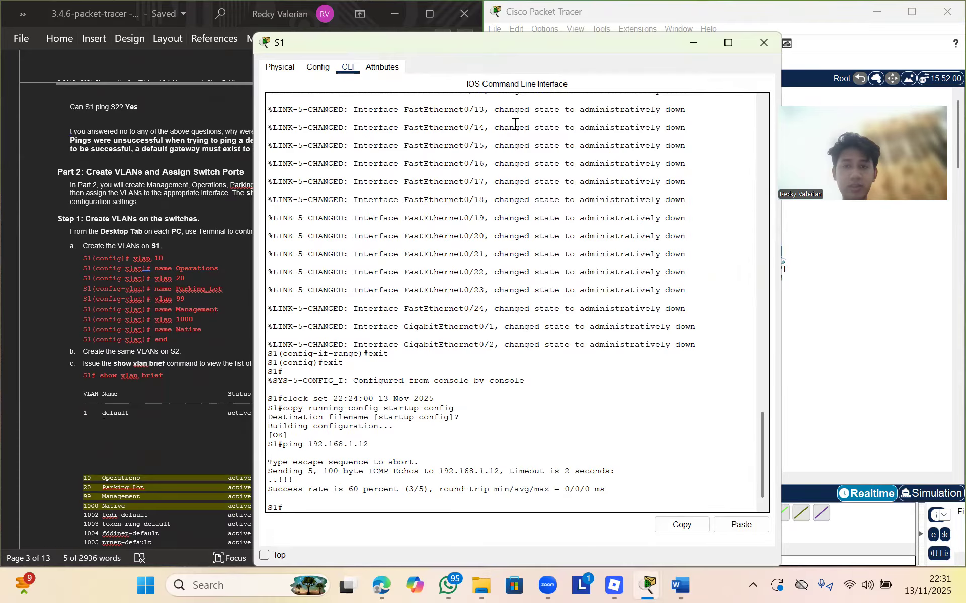
On S1, enter config terminal and create VLAN 10 Operations and VLAN 20 Parking_Lot
click(388, 509)
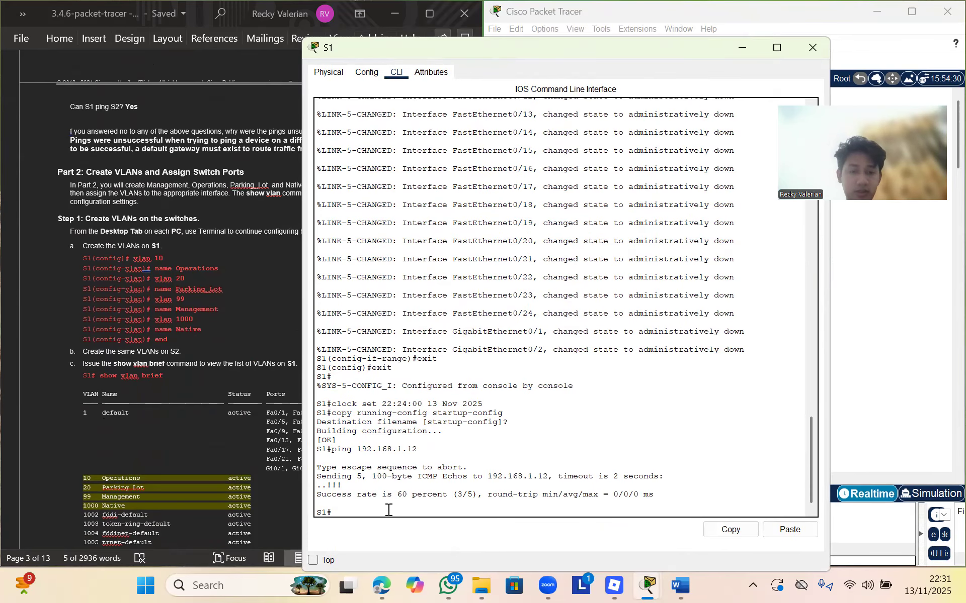
text(con)
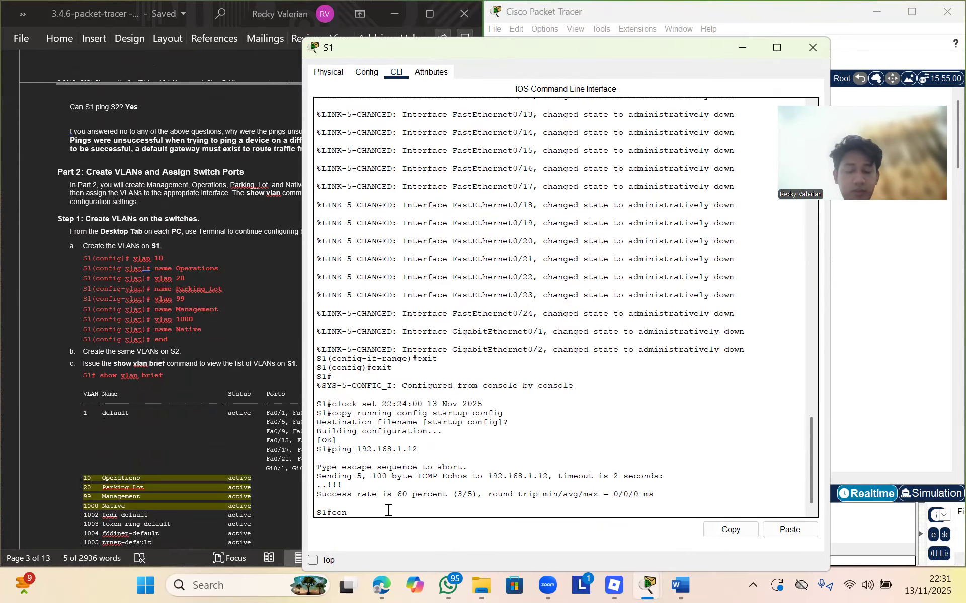
text(fig terminal)
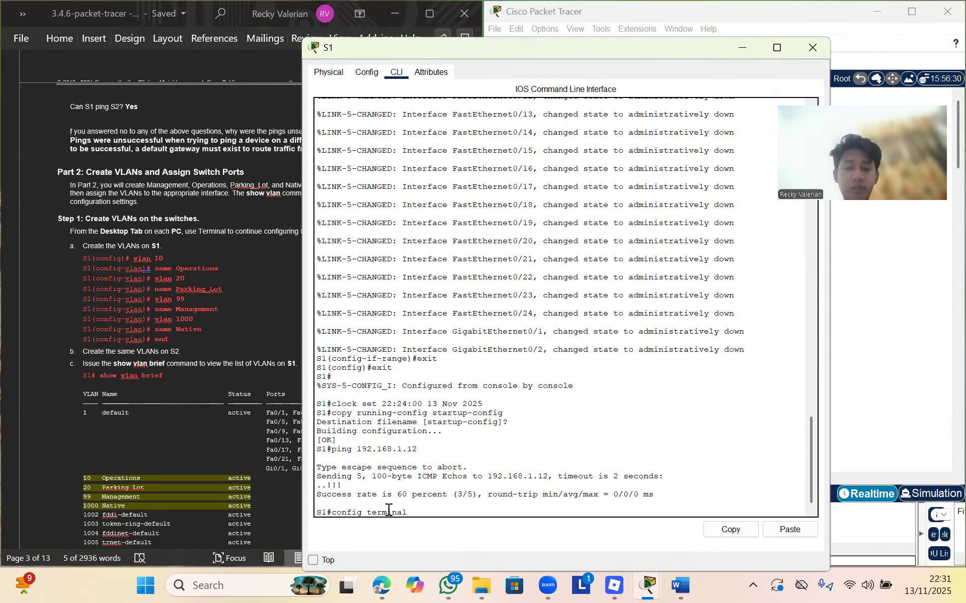
key(Return)
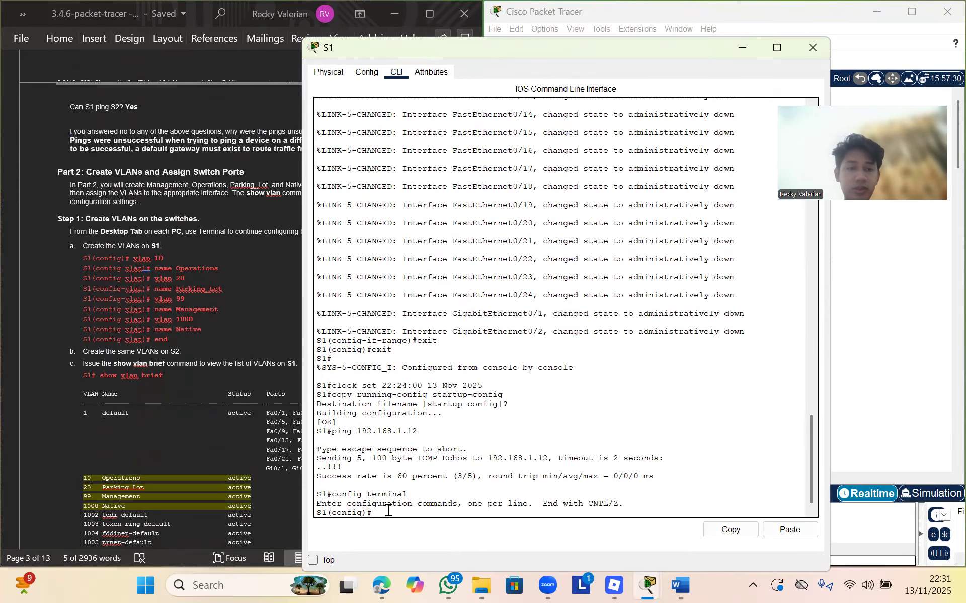
text(vlan )
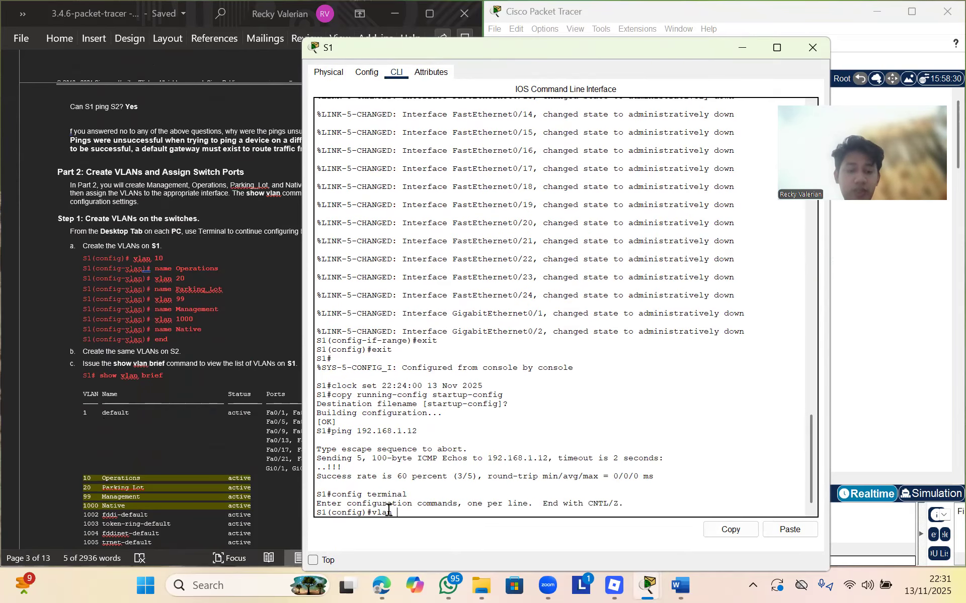
text(10)
key(Return)
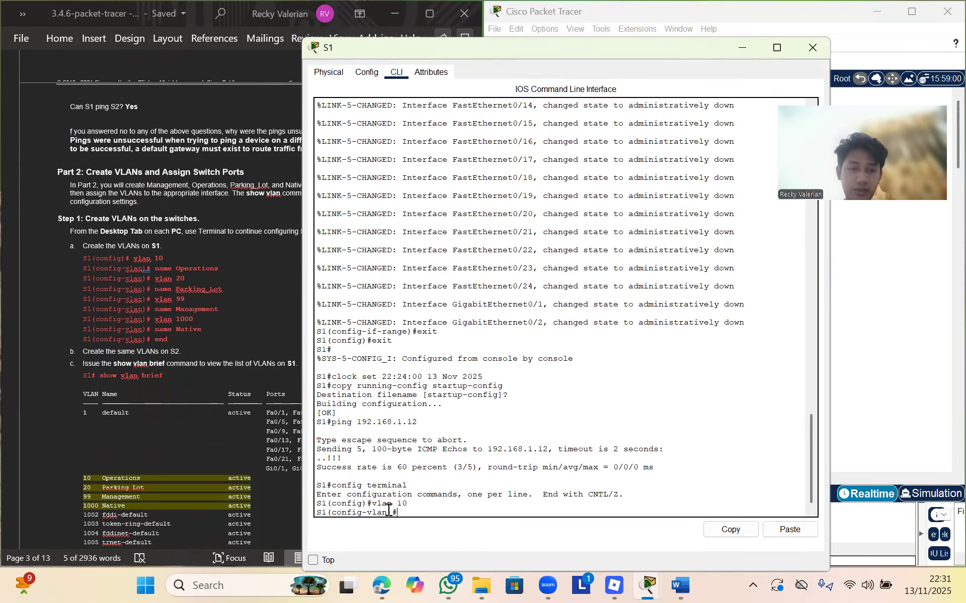
text(name Operations)
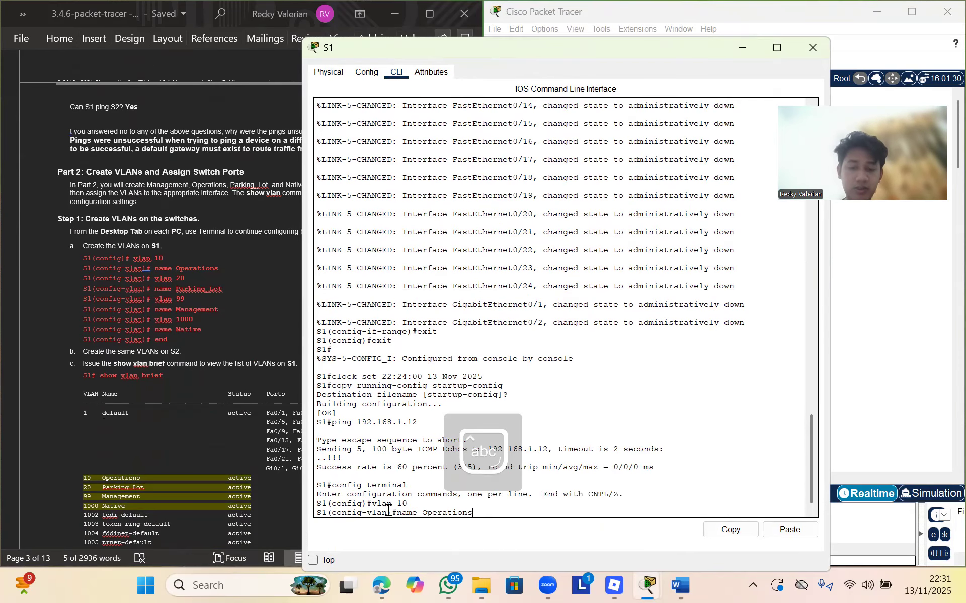
key(Return)
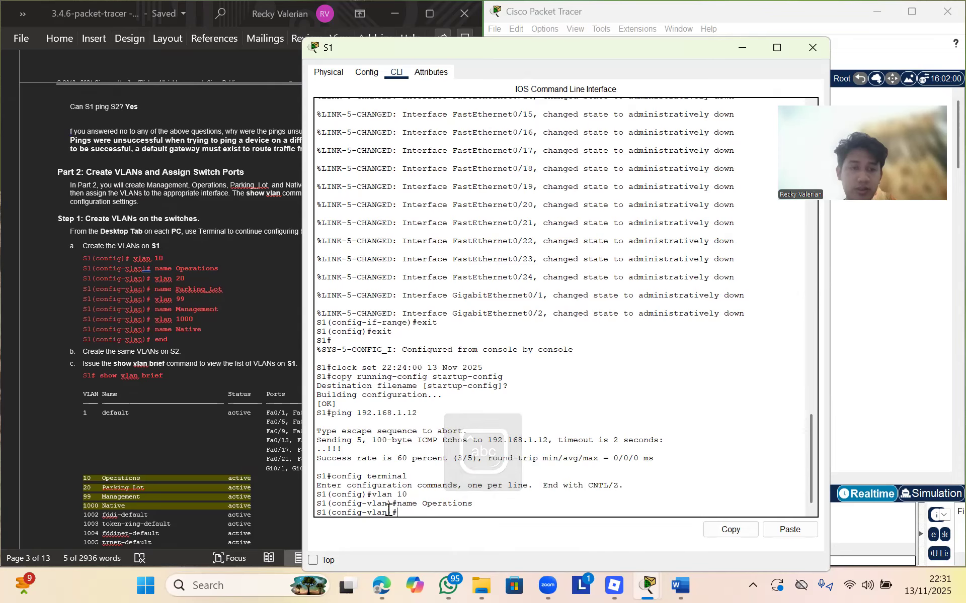
text(vlan 20)
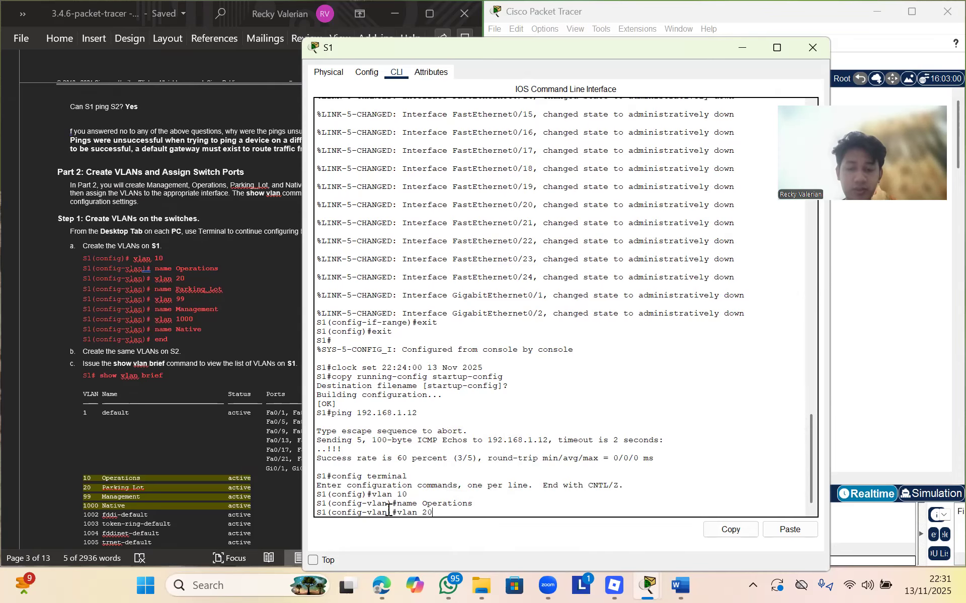
key(Return)
text(name)
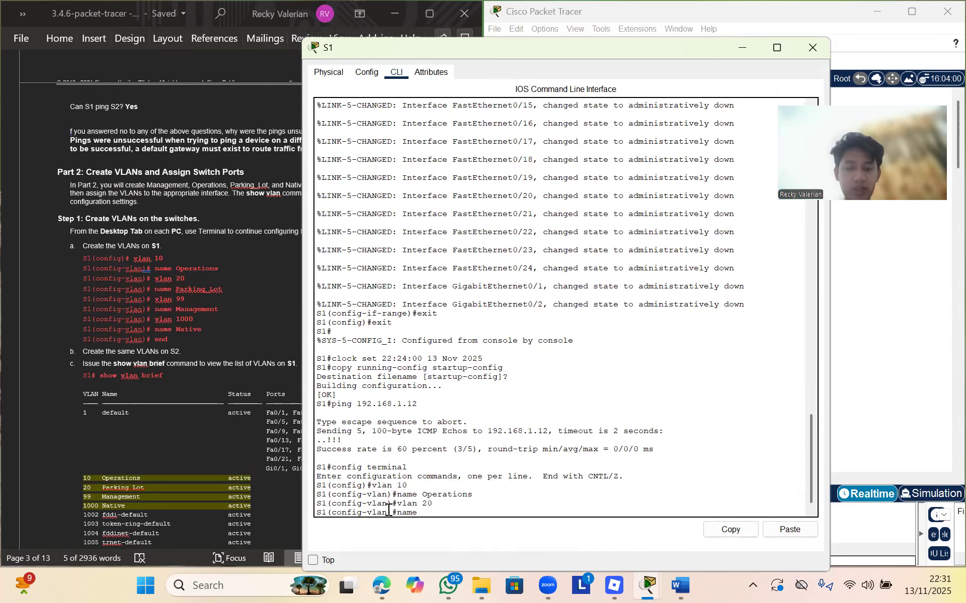
text( Parki)
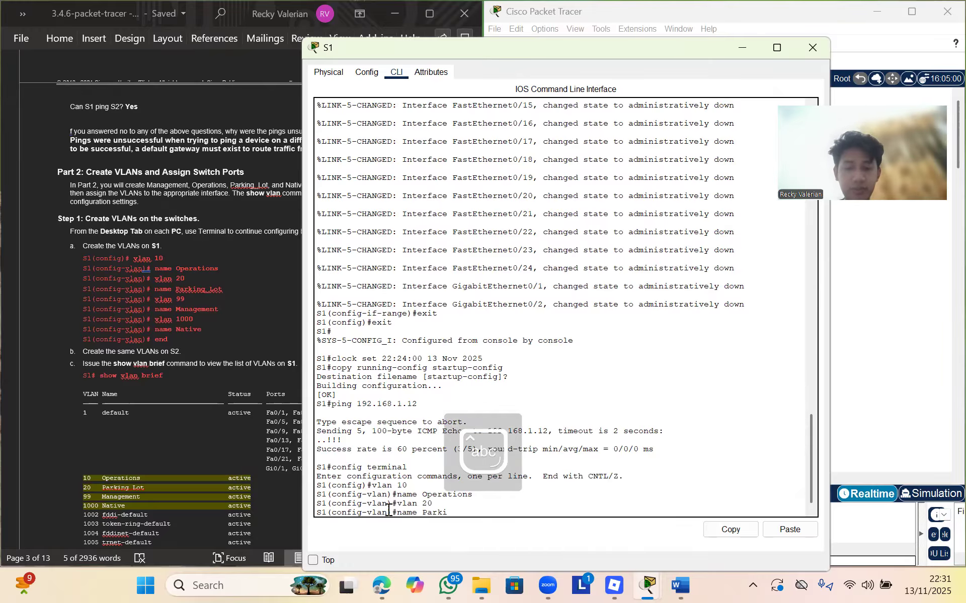
text(ng_Lot)
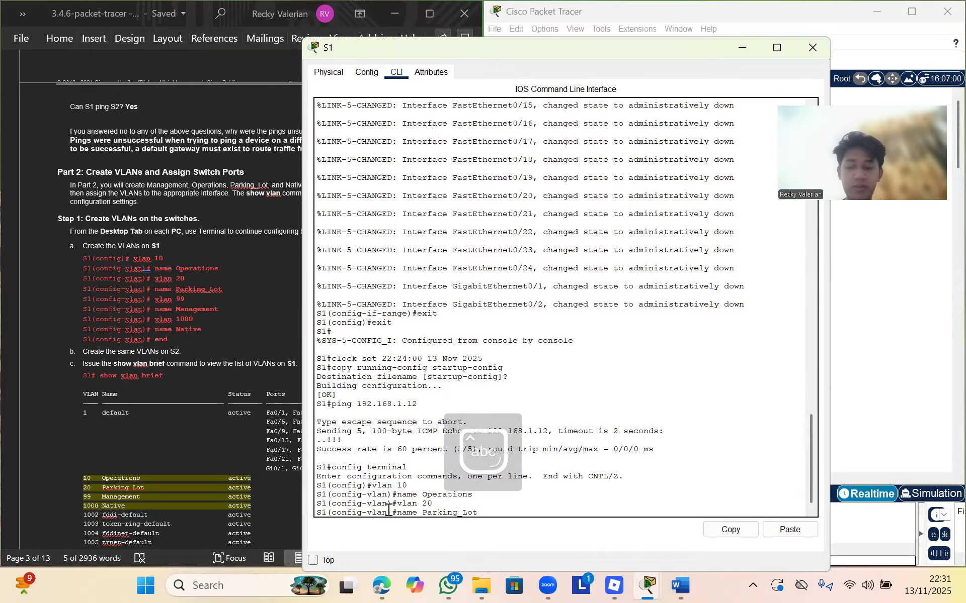
key(Return)
Create VLAN 99 Management and VLAN 1000 native on S1, then leave configuration mode
text(vlan 99)
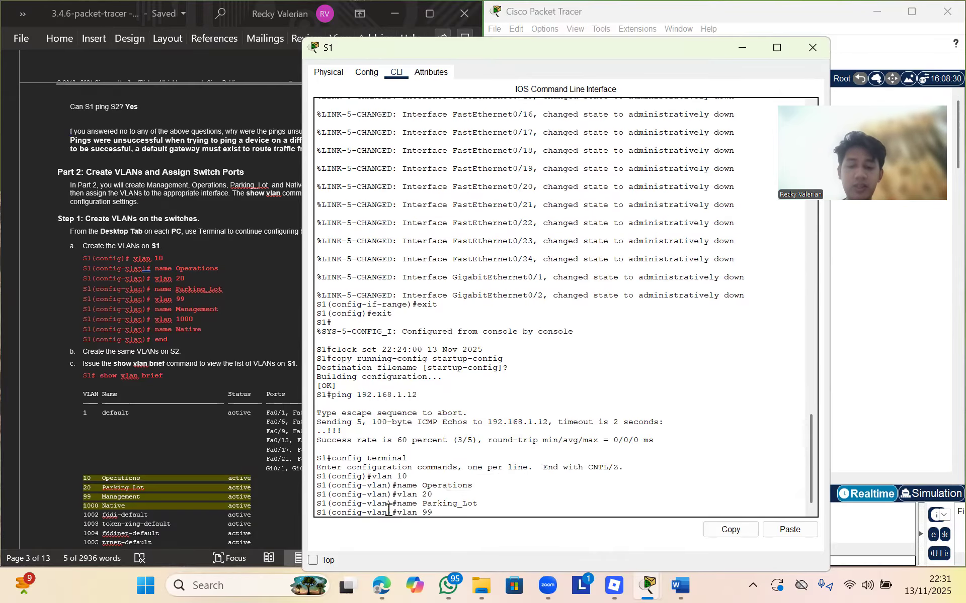
key(Return)
text(name Man)
text(agement)
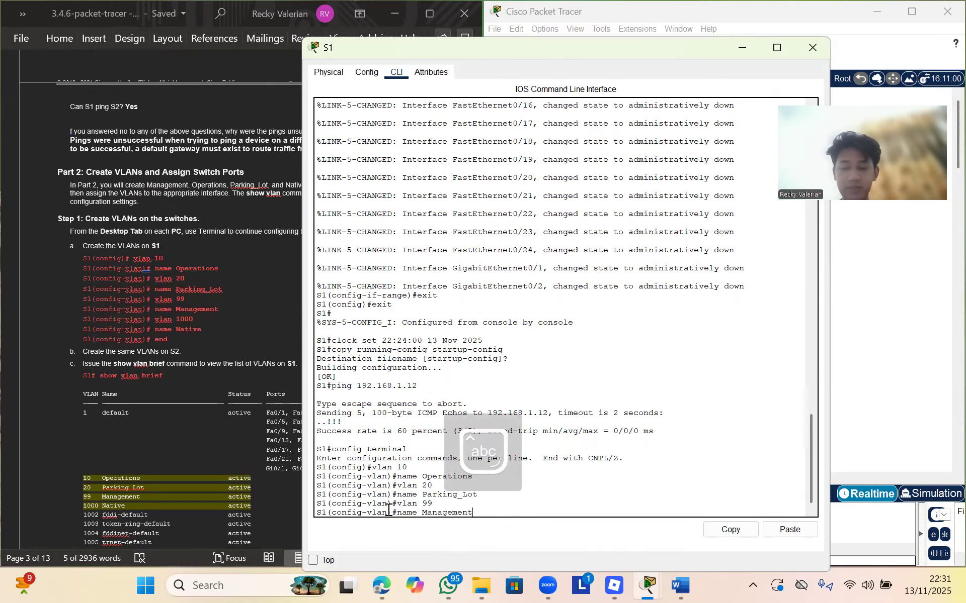
key(Return)
text(vlan 1000)
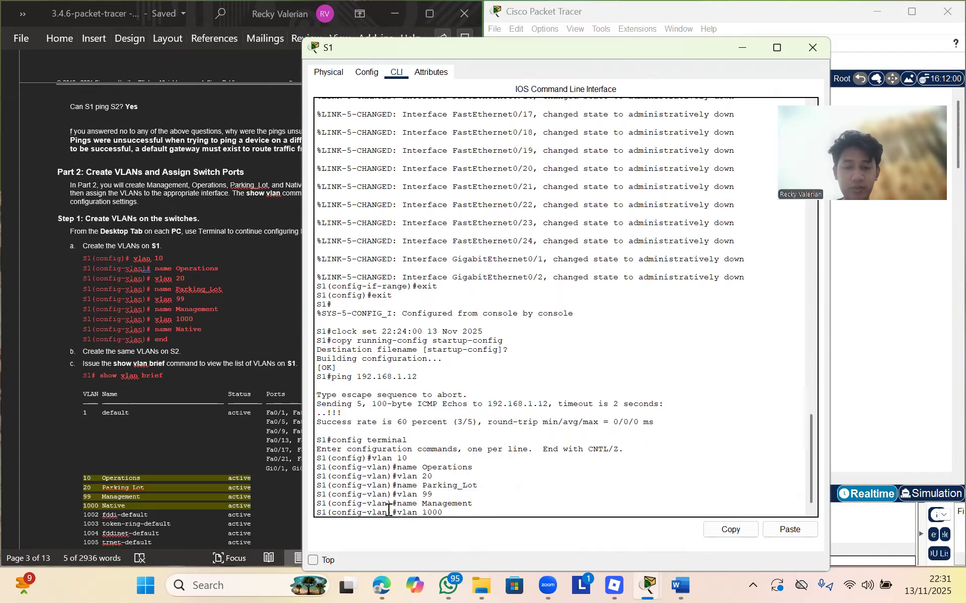
key(Return)
text(na)
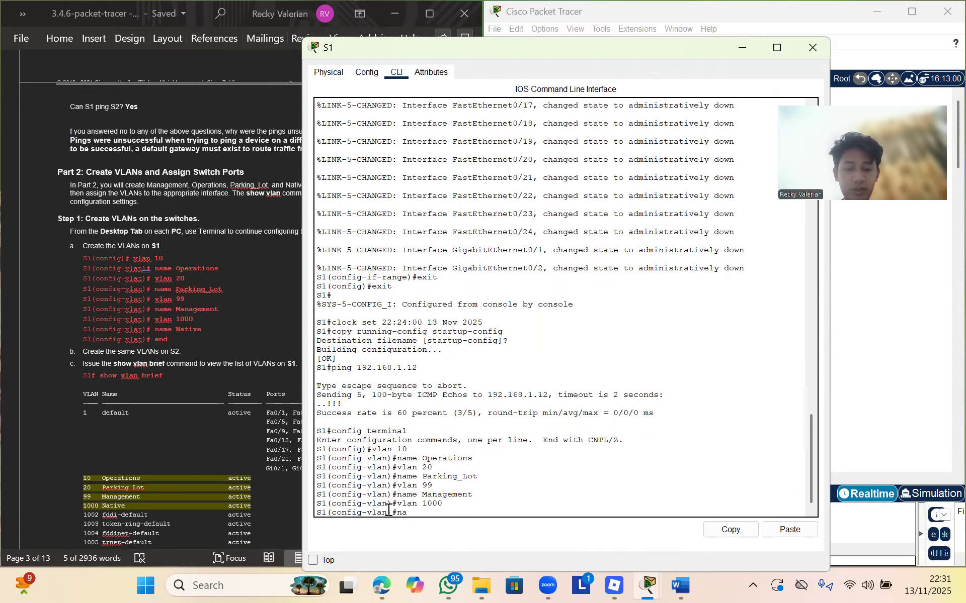
text(me nat)
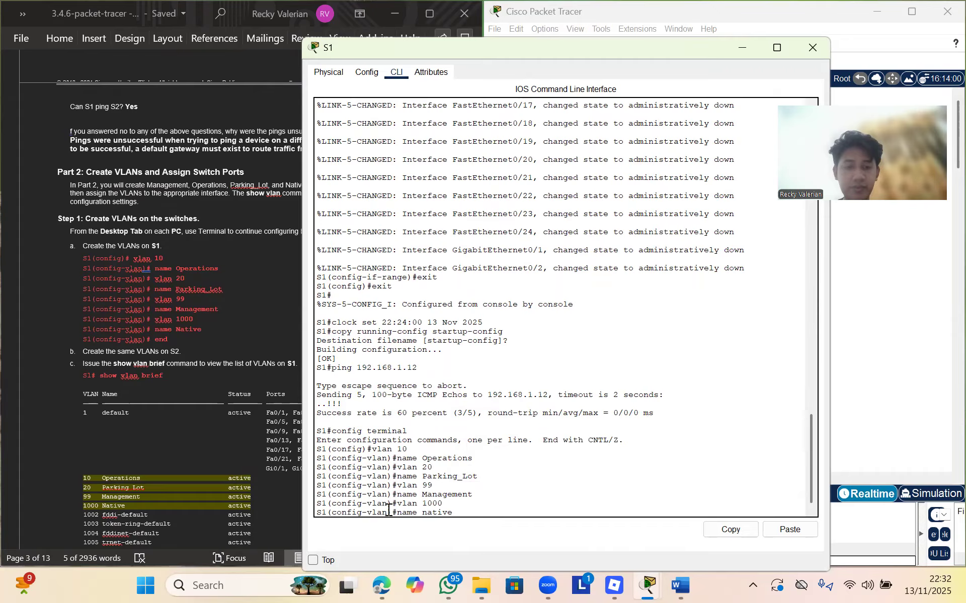
text(ive)
key(Return)
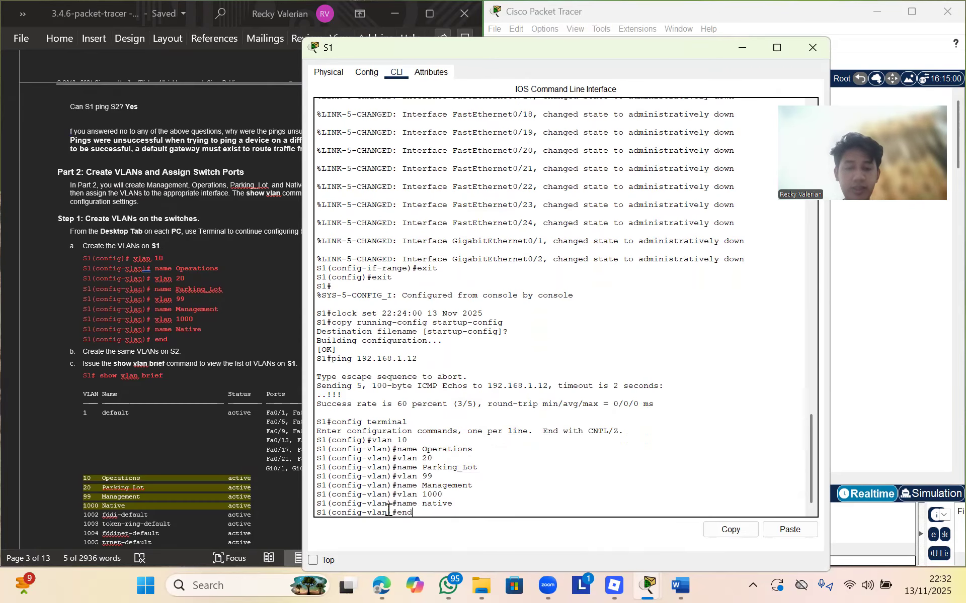
key(Return)
key(Return)
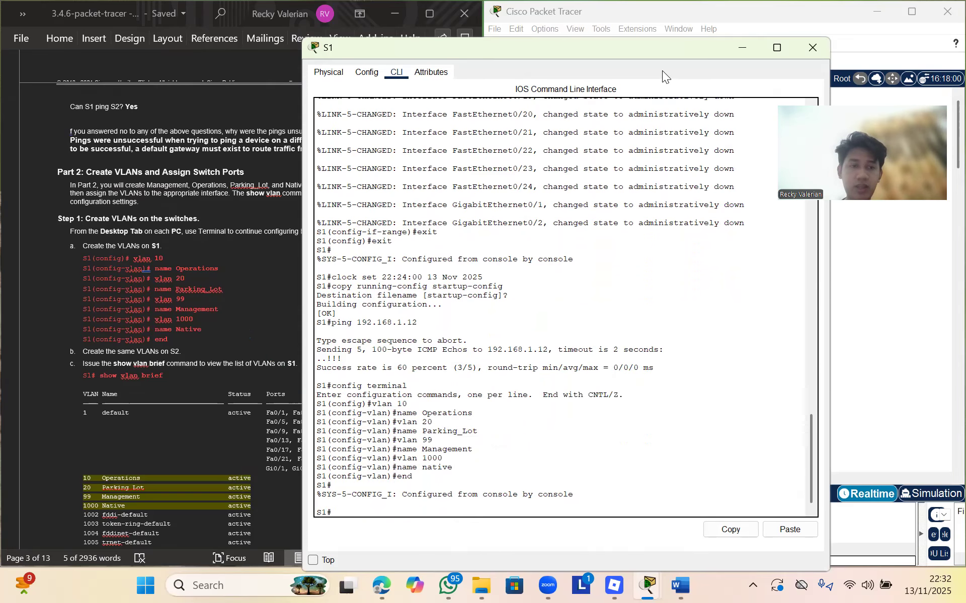
Minimize S1's window and open switch S2's device window
drag(636, 53, 614, 113)
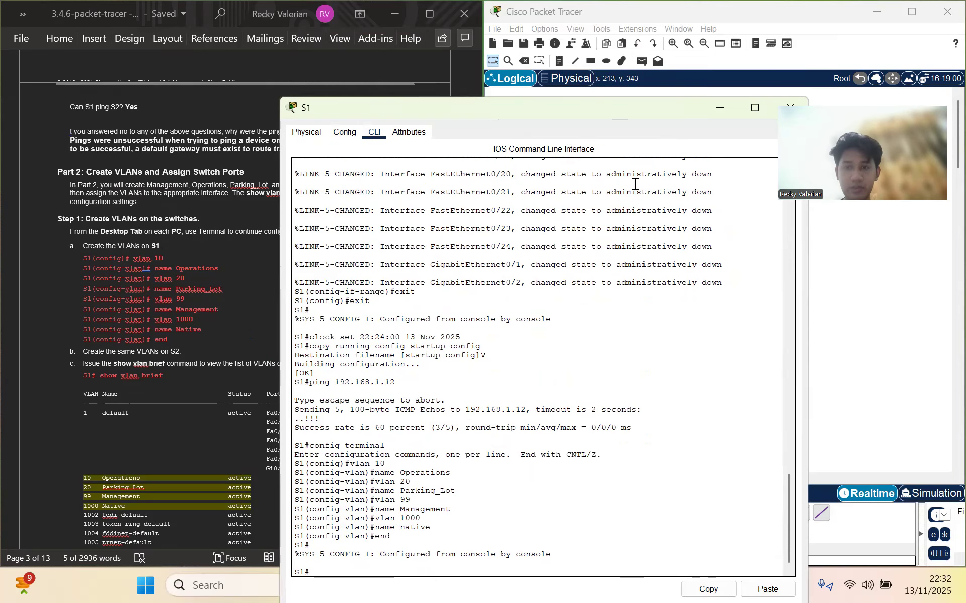
click(722, 109)
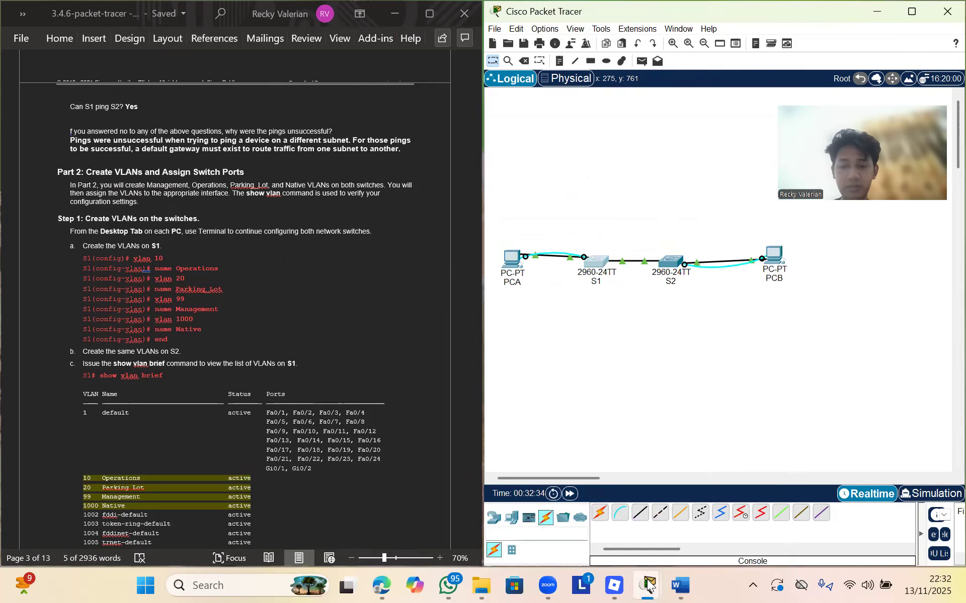
mouse_move(648, 585)
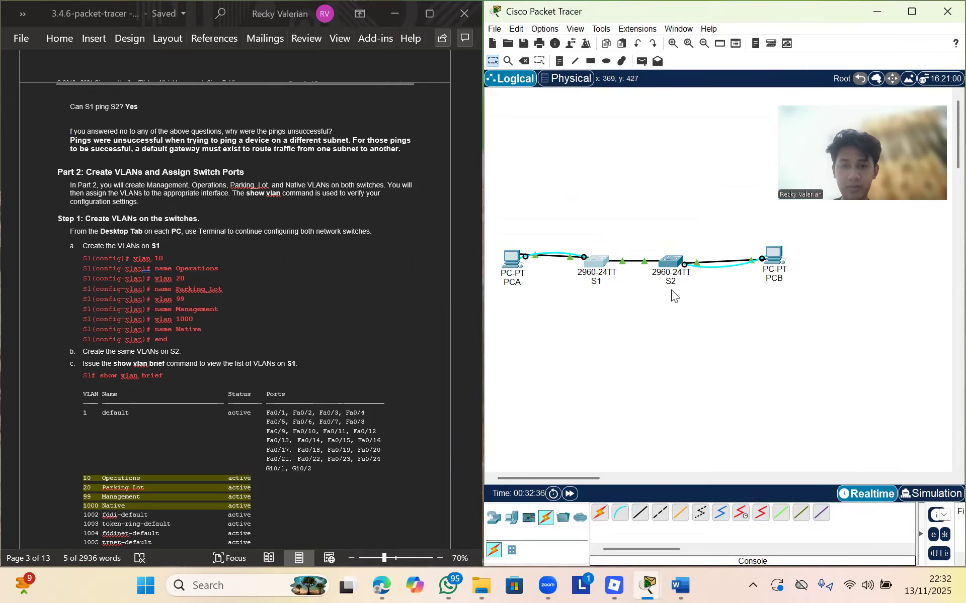
click(669, 268)
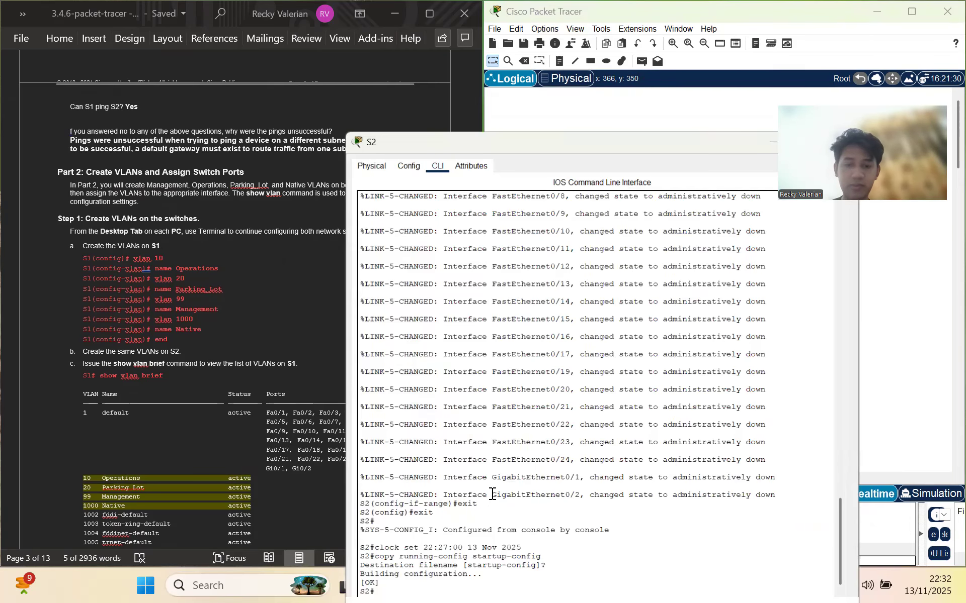
On S2, enter config terminal and create VLAN 10 named Operations
text(vlan 10)
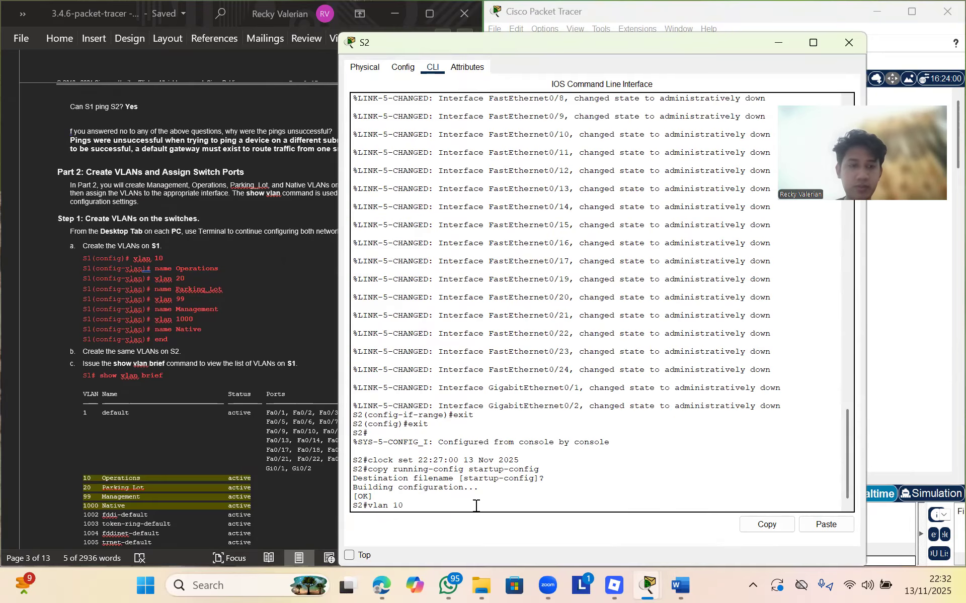
key(Return)
text(config terminal)
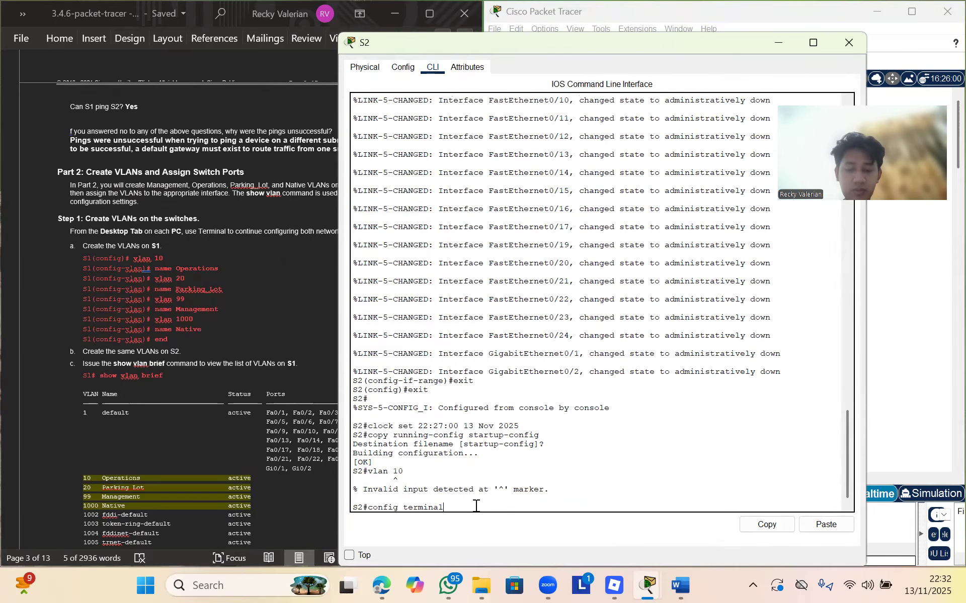
key(Return)
text(vlan 10)
key(Return)
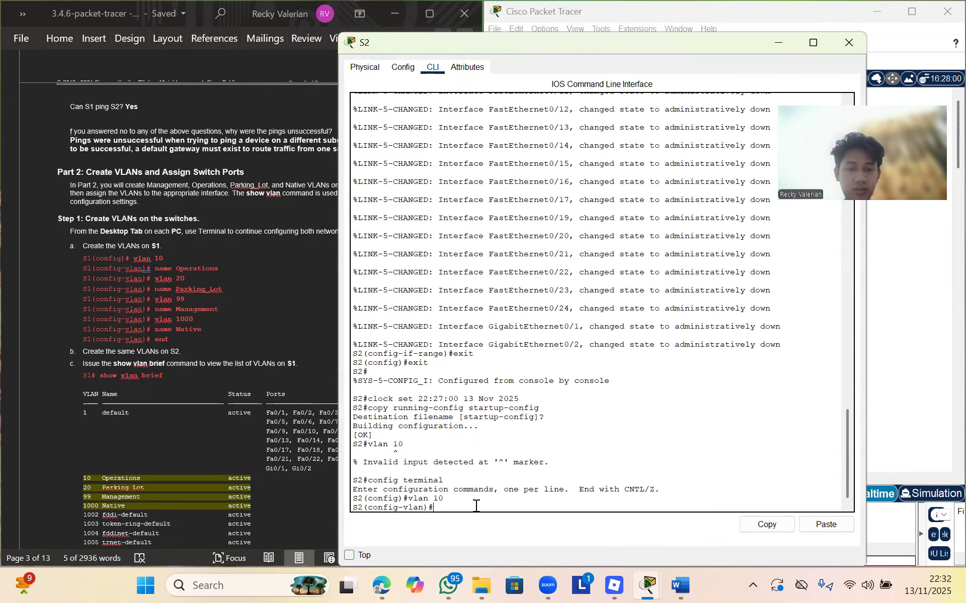
text(name O)
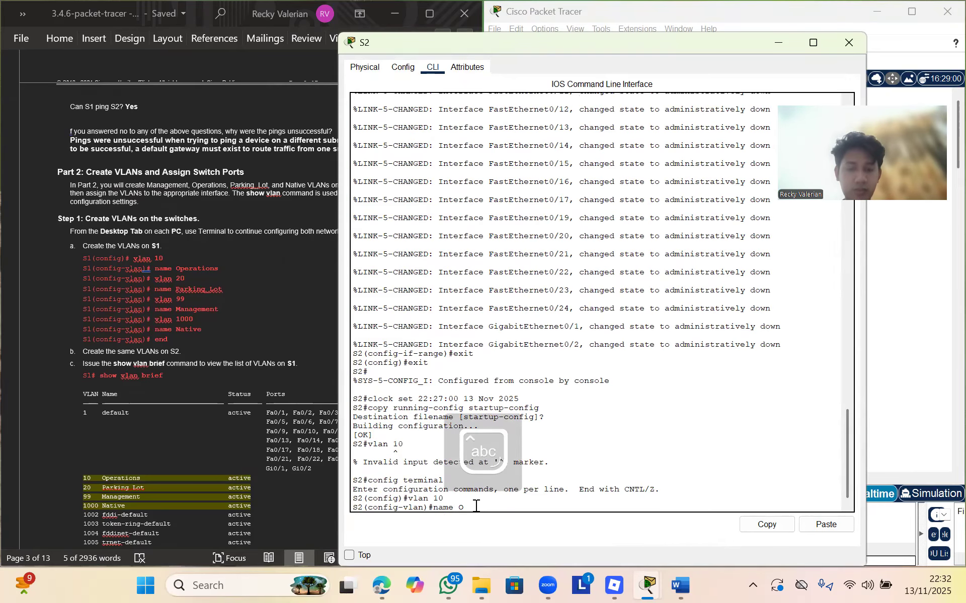
text(perations)
key(Return)
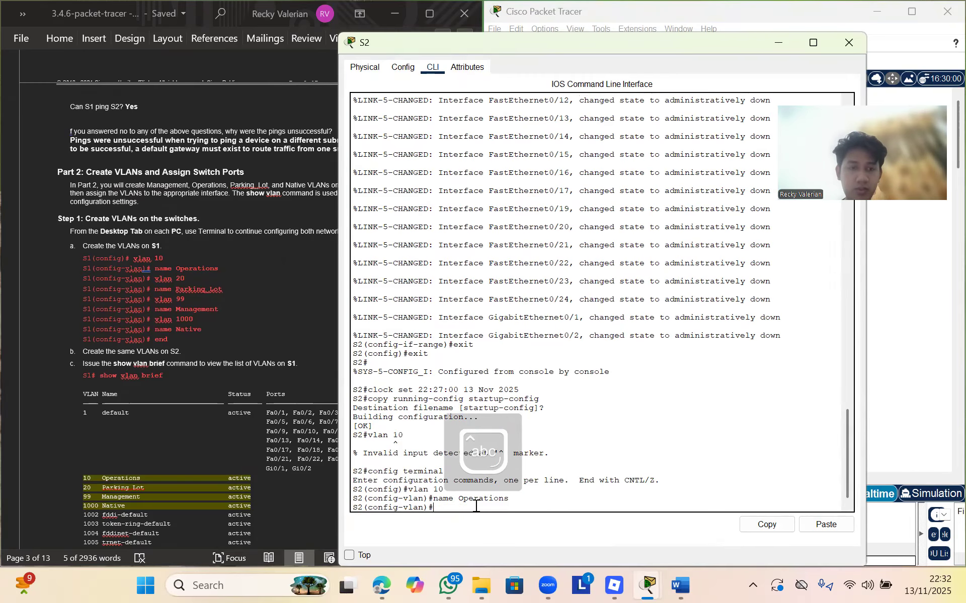
Create VLAN 20 Parking_Lot and VLAN 99 Management on S2
text(vlan 20)
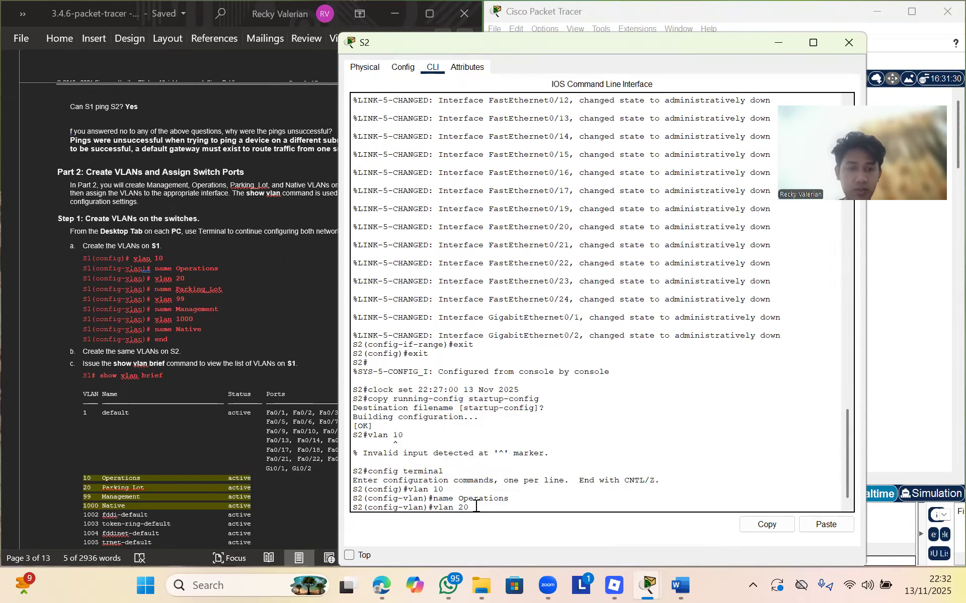
key(Return)
text(nam)
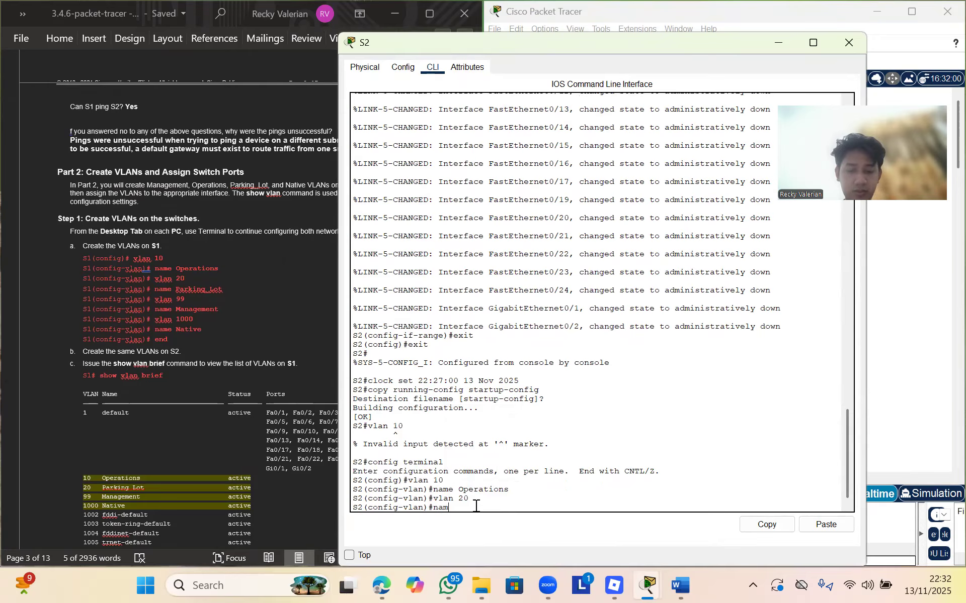
text(e Parkin)
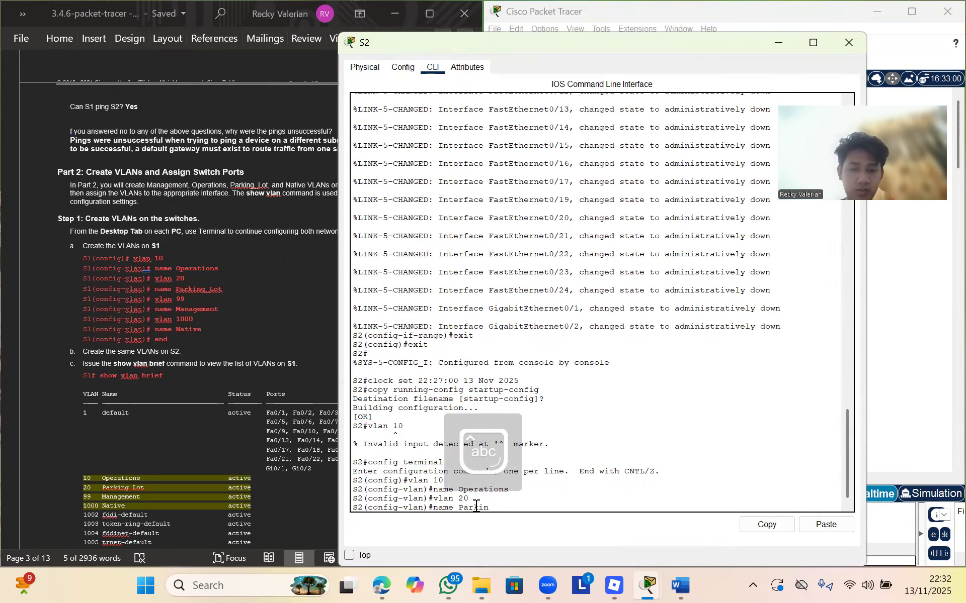
text(g_Lot)
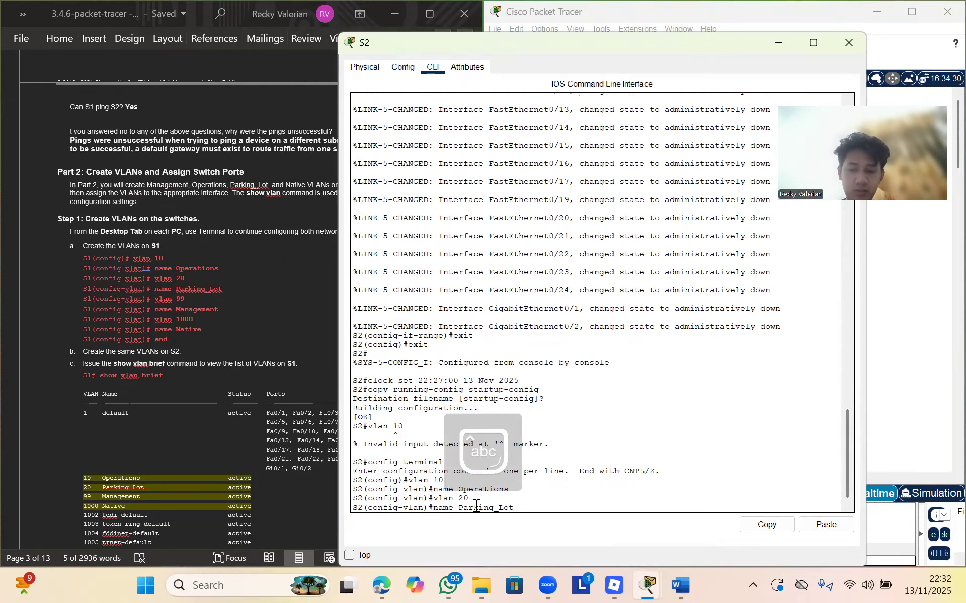
key(Return)
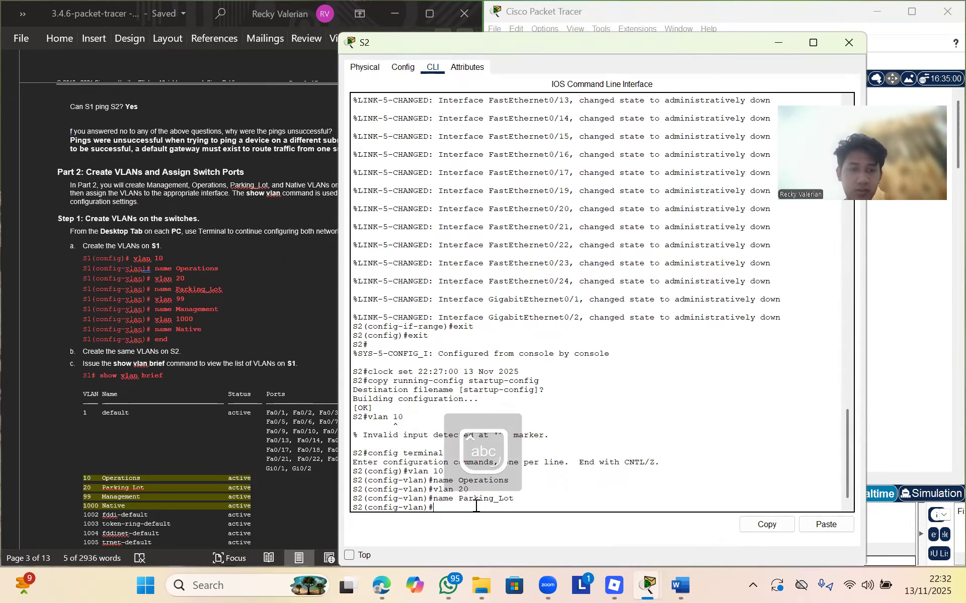
text(vlan 99)
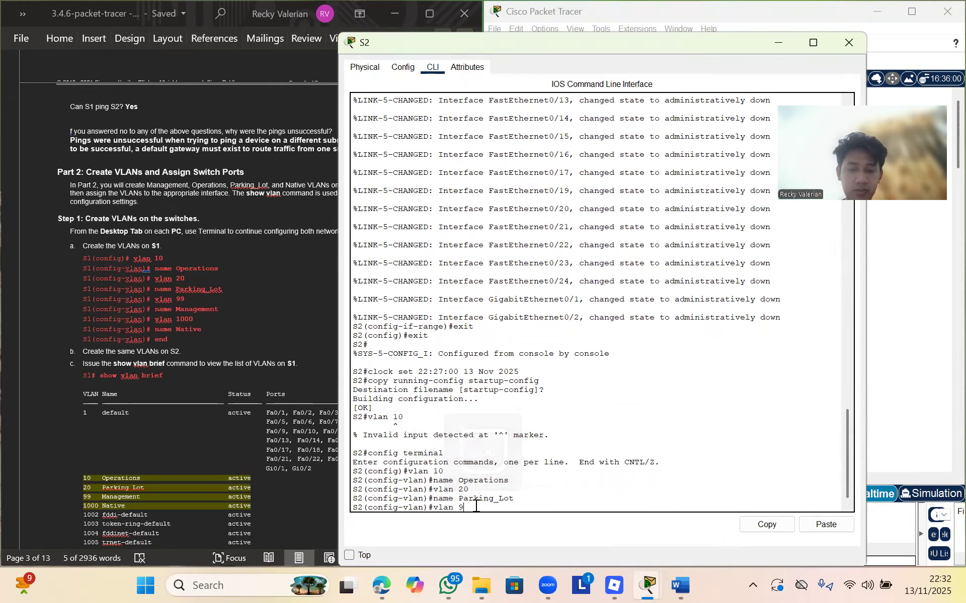
key(Return)
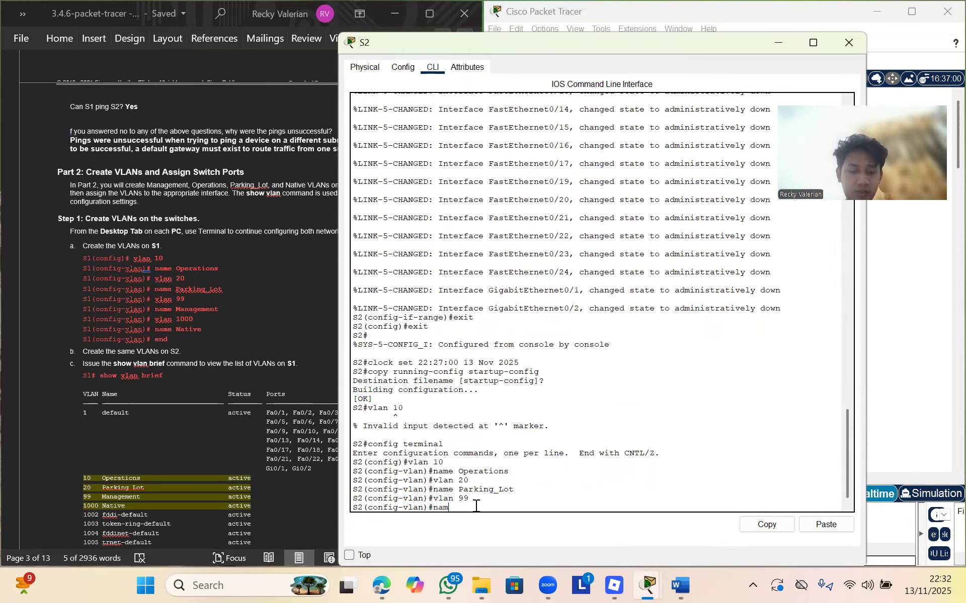
text(name Managemen)
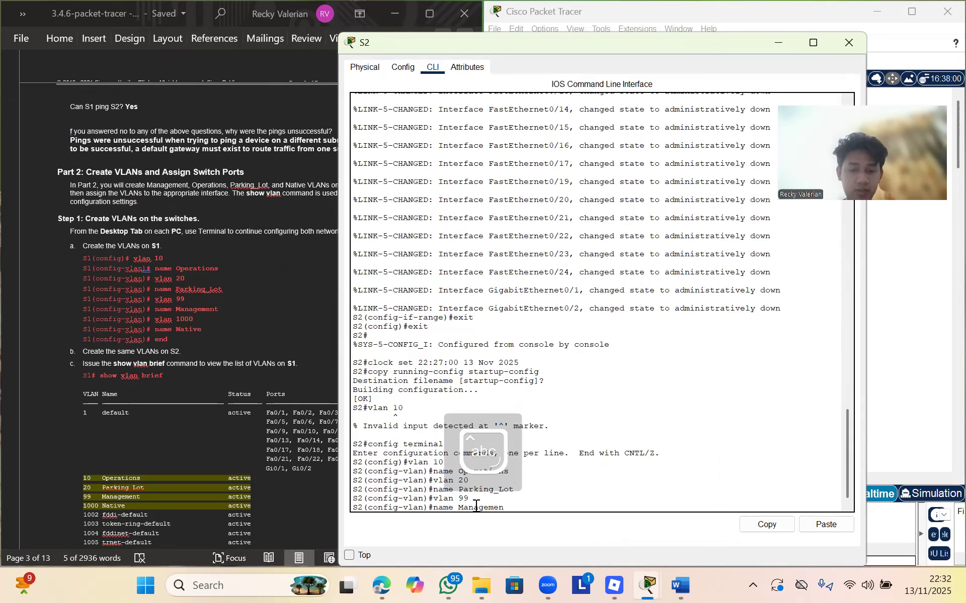
text(t)
key(Return)
Create VLAN 1000 Native on S2 and exit with end
text(vlan 1000)
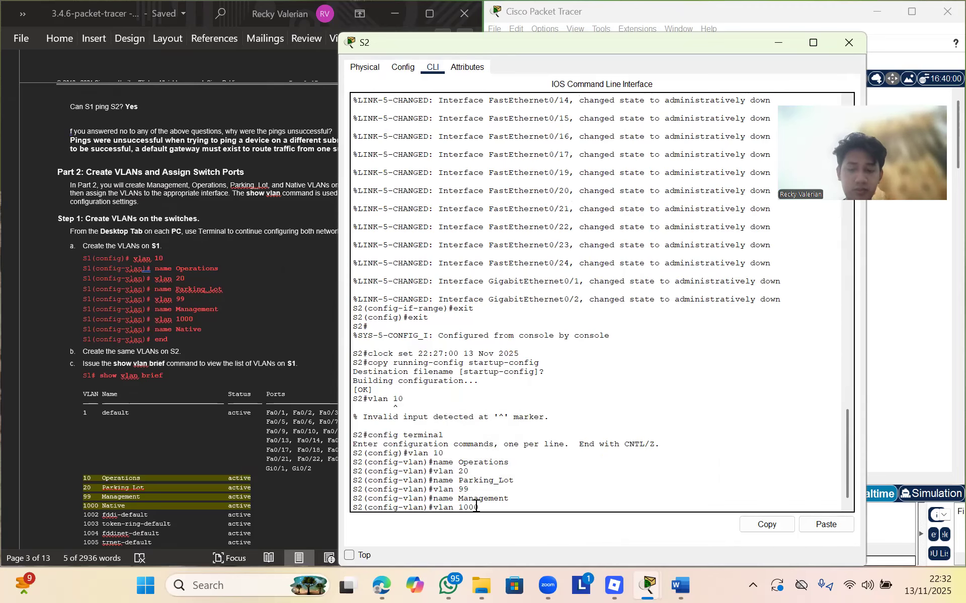
key(Return)
text(name )
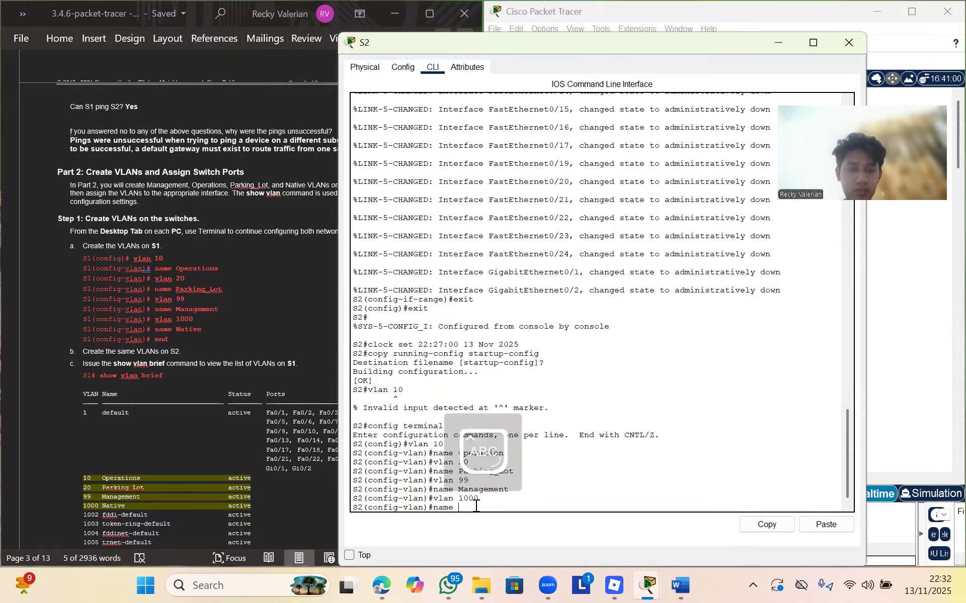
text(Nati)
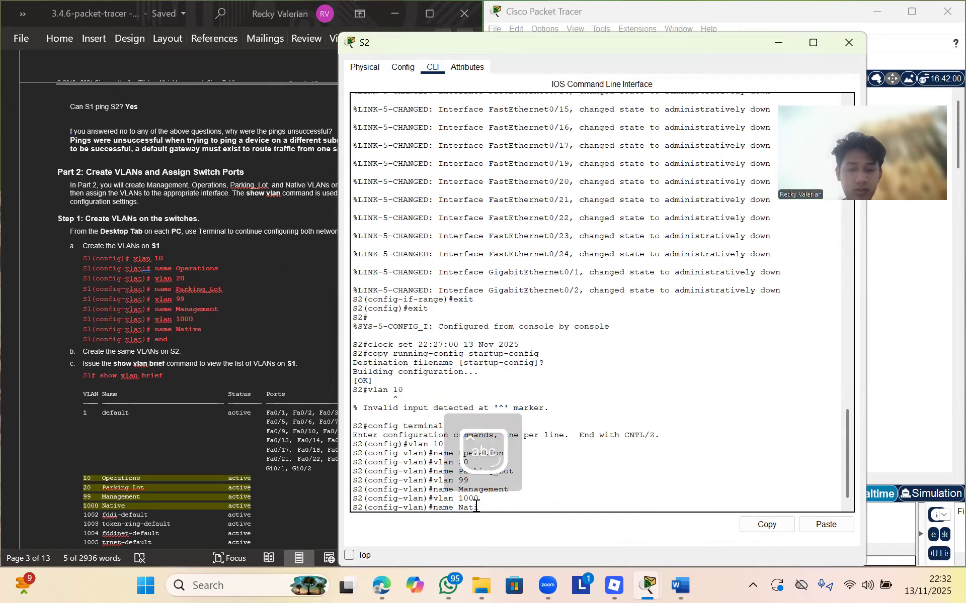
text(ve)
key(Return)
text(end)
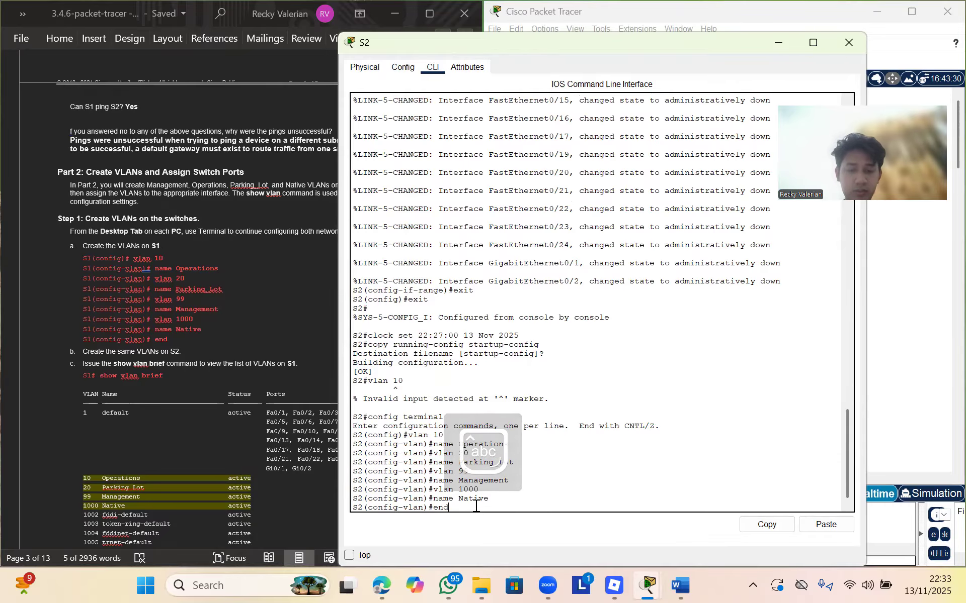
key(Return)
key(Return)
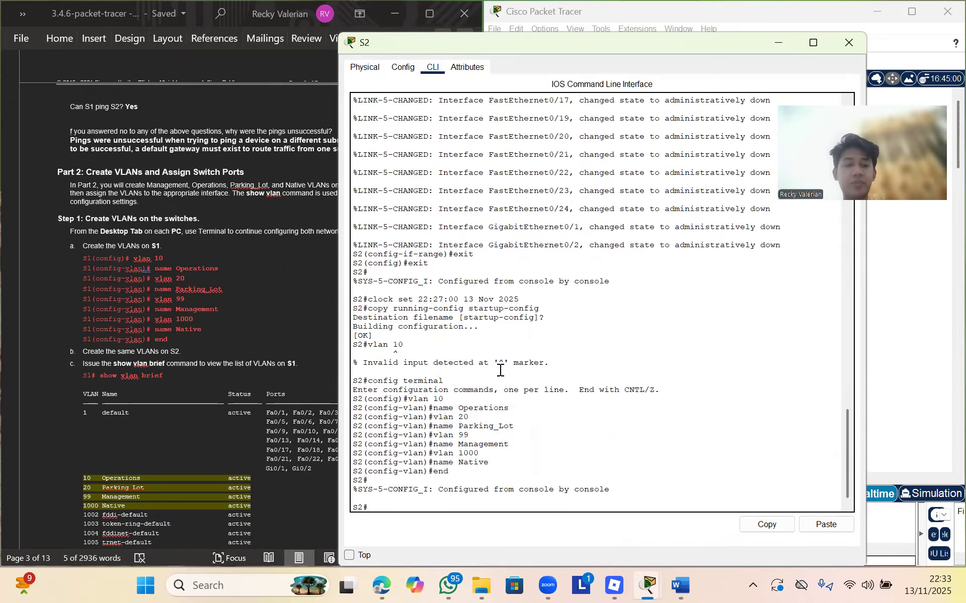
Bring S1's console forward and minimize the S2 window
mouse_move(654, 585)
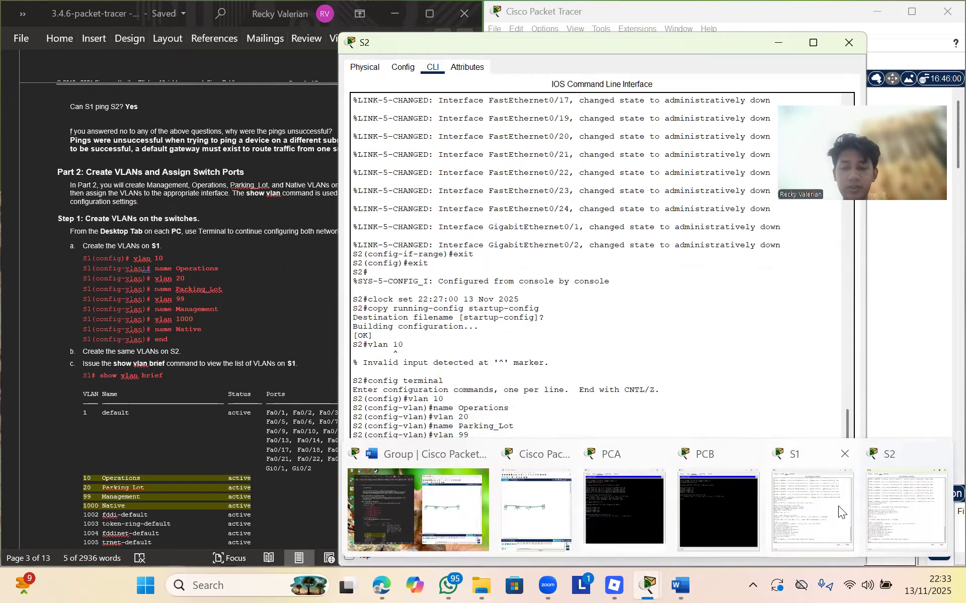
click(838, 506)
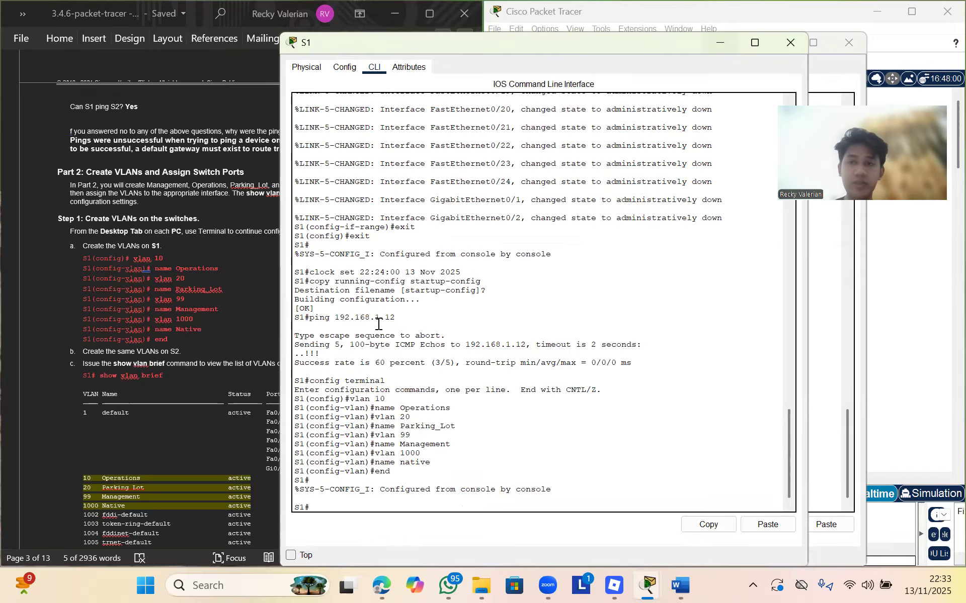
drag(651, 43, 613, 108)
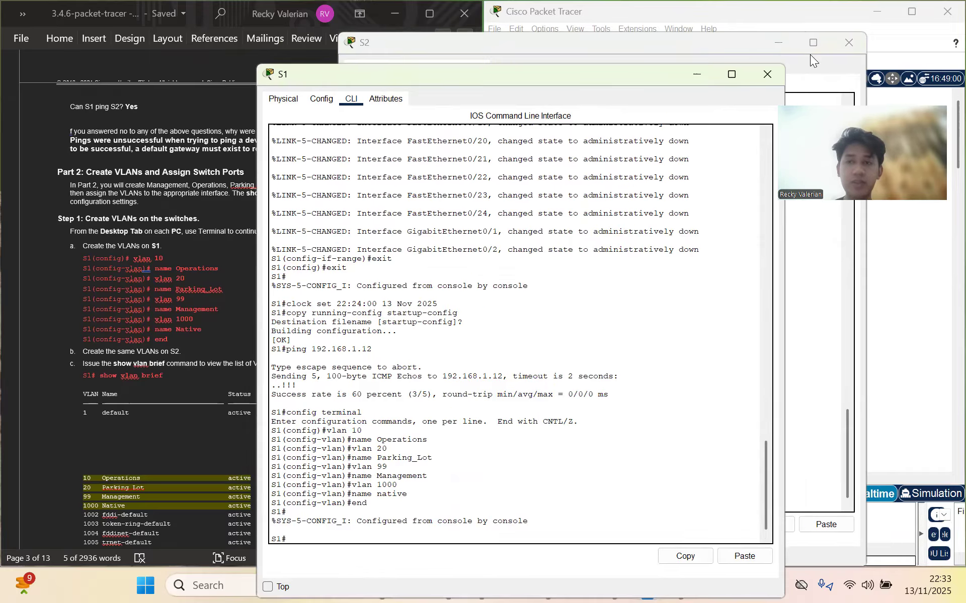
click(778, 43)
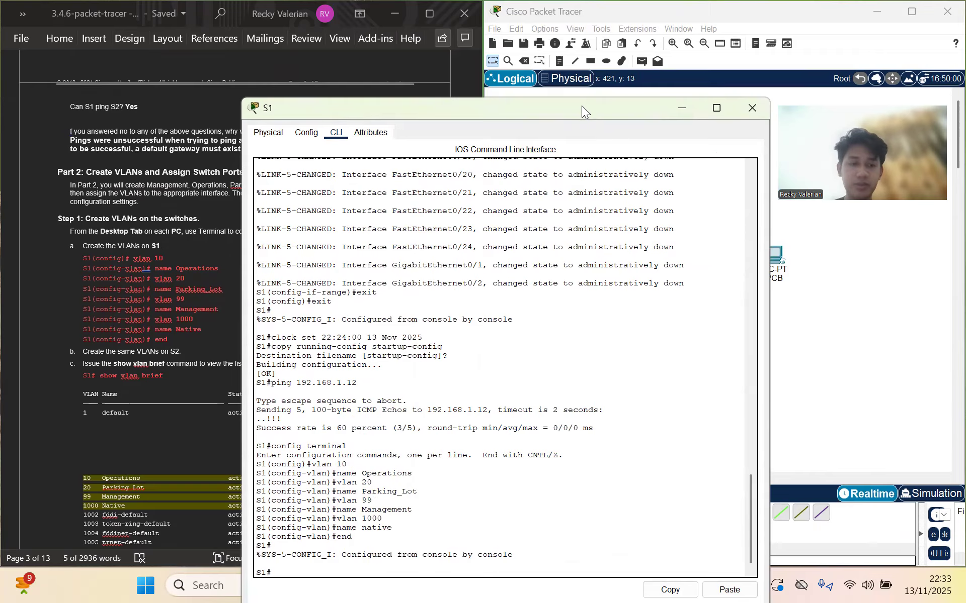
drag(582, 106, 685, 43)
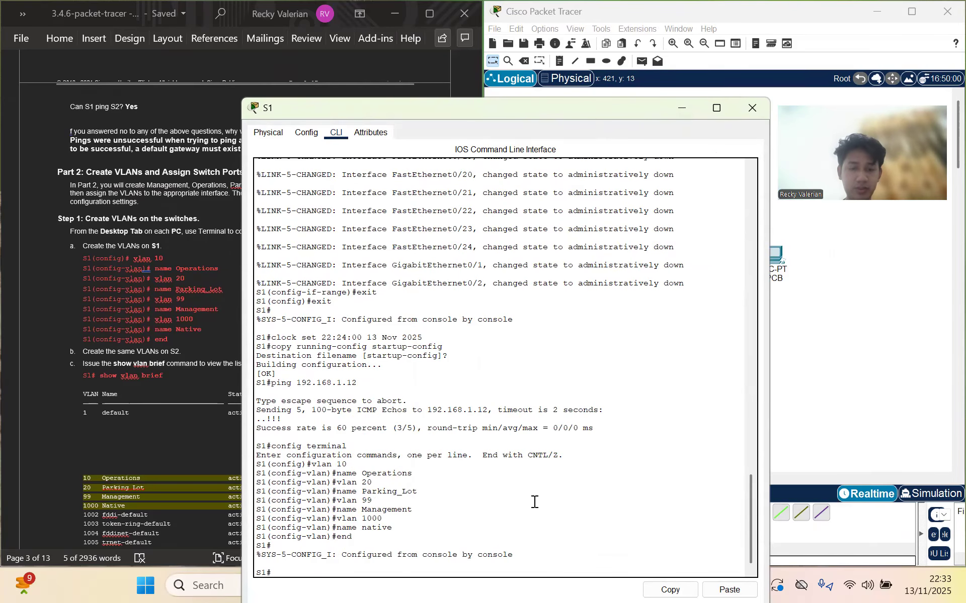
Run show vlan brief on S1, showing VLANs 10, 20, 99 and 1000 active
click(533, 507)
text(show vlan brie)
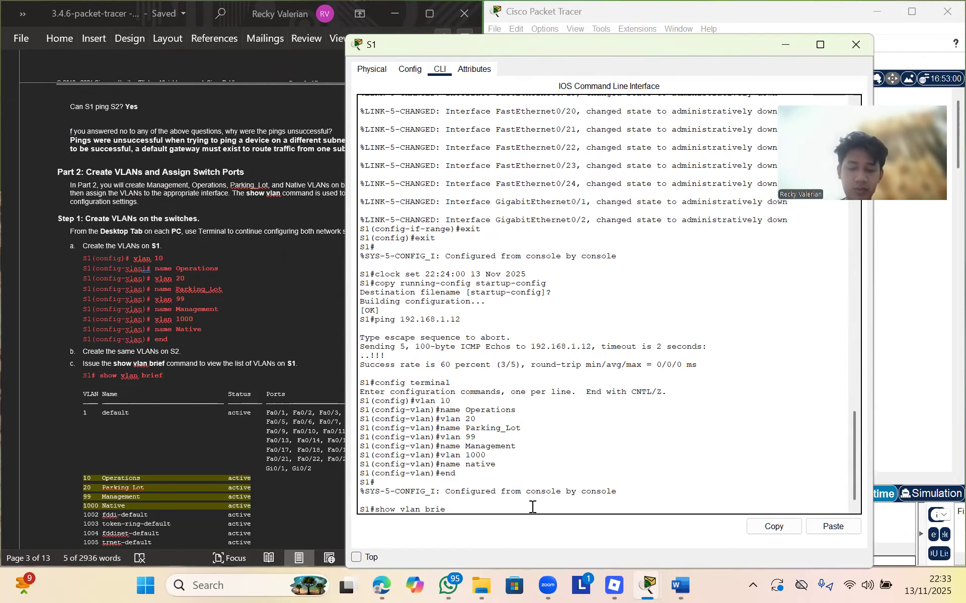
text(f)
key(Return)
scroll(275, 468, down, 1)
scroll(274, 468, down, 3)
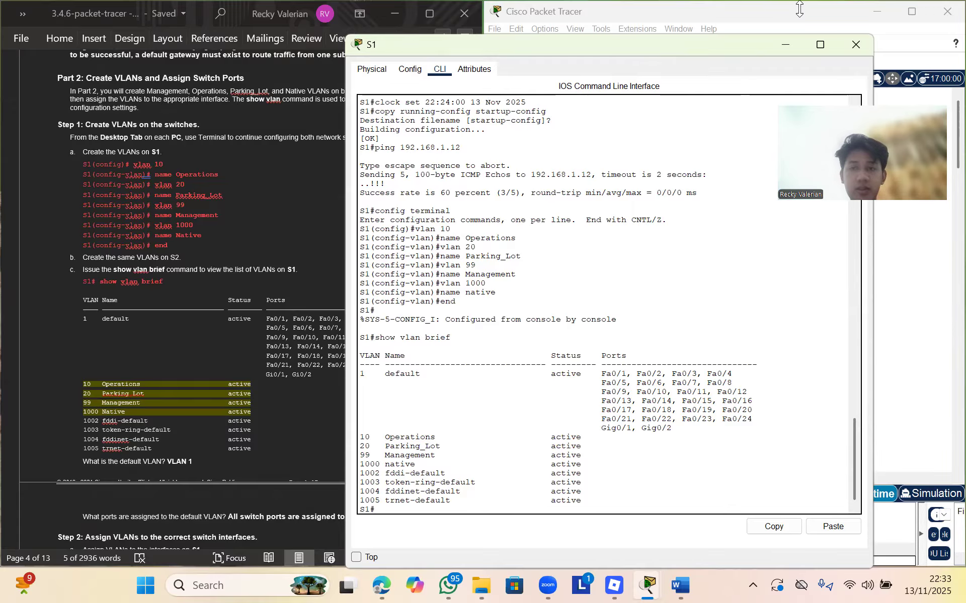
drag(665, 55, 649, 82)
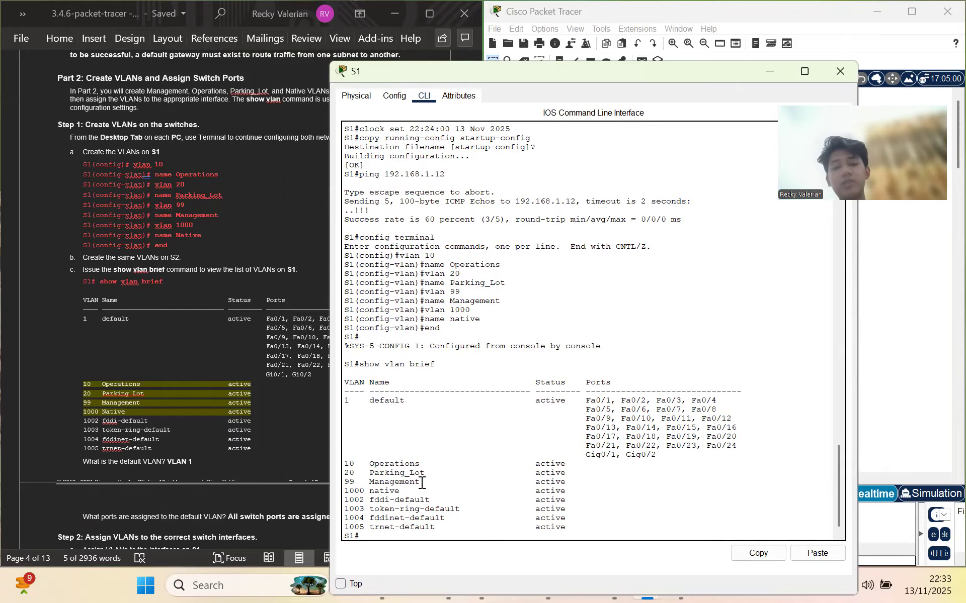
Scroll the lab to Step 2: Assign VLANs to the correct switch interfaces, then return to S1's console
click(298, 409)
scroll(289, 406, down, 2)
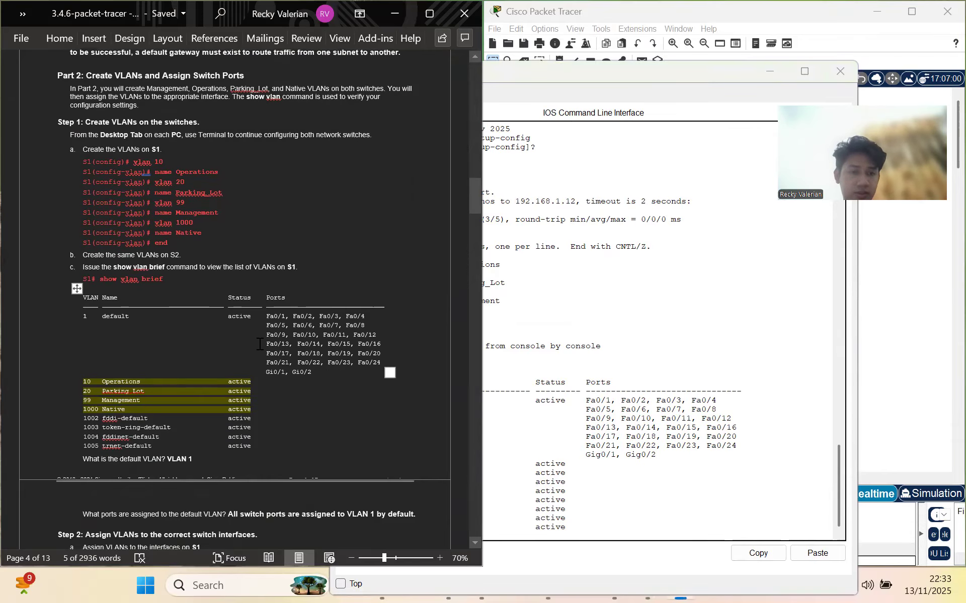
scroll(258, 340, down, 3)
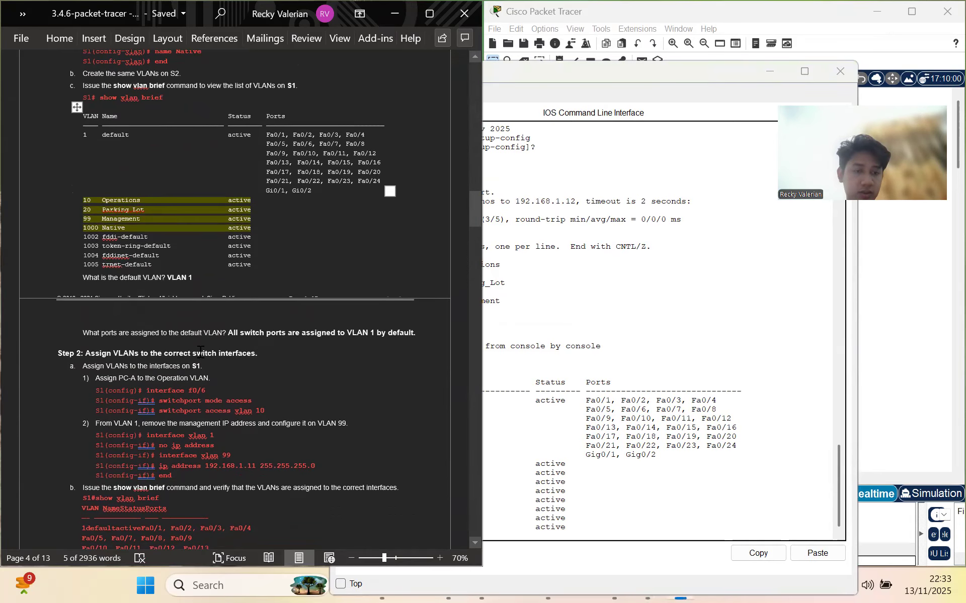
scroll(242, 406, down, 1)
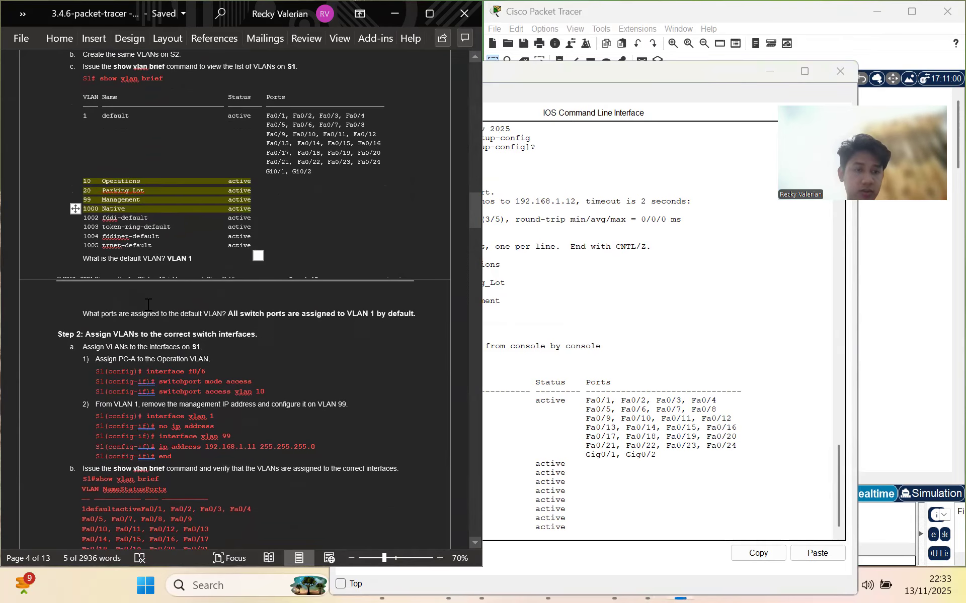
scroll(195, 372, down, 3)
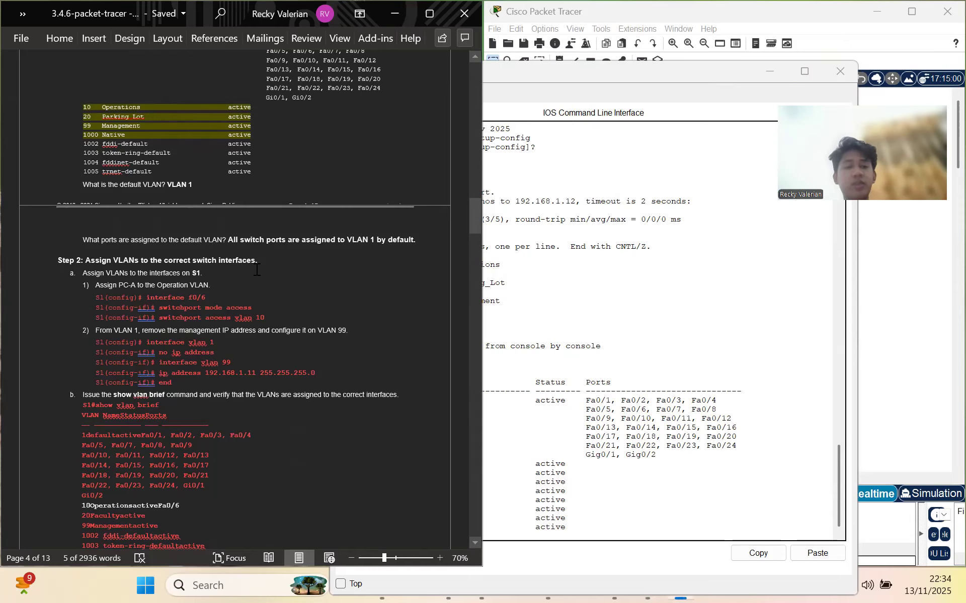
click(538, 298)
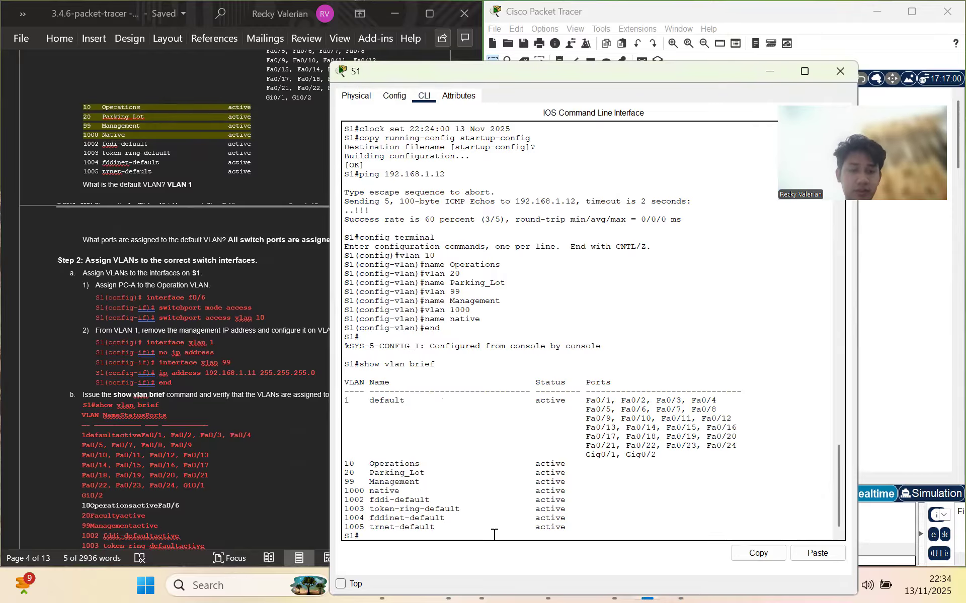
Enter global configuration on S1 and select interface f0/6
text(config)
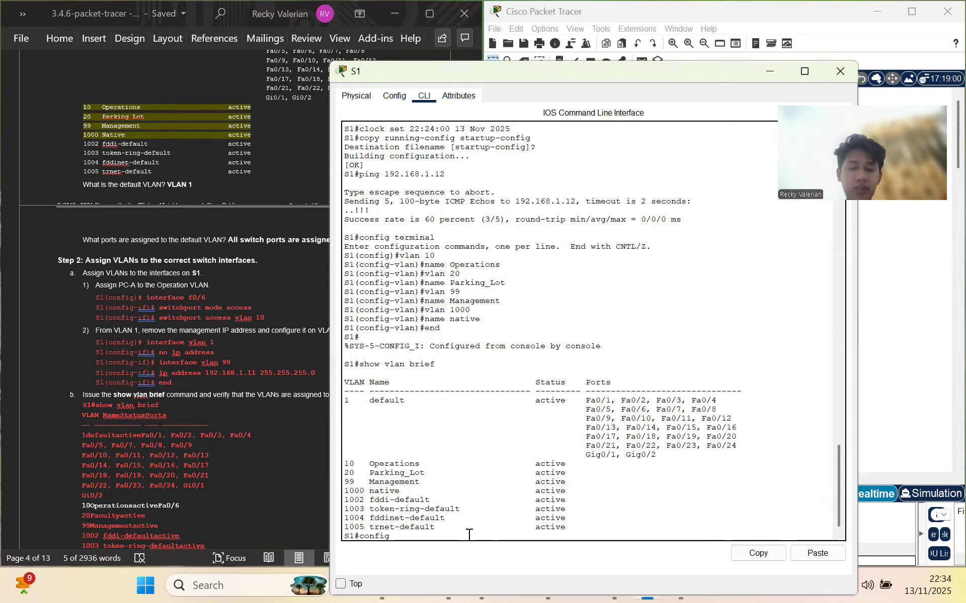
text( terminal)
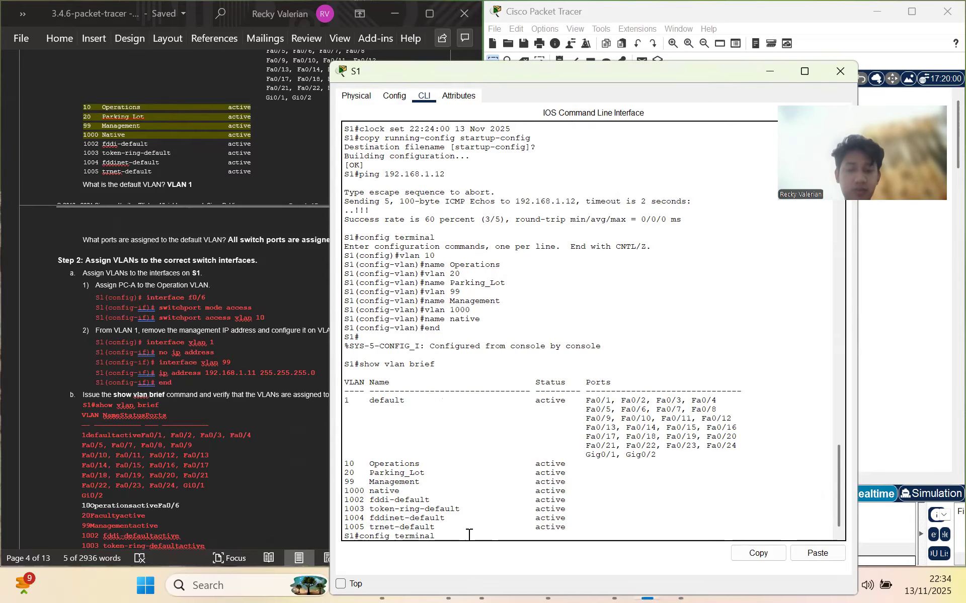
key(Return)
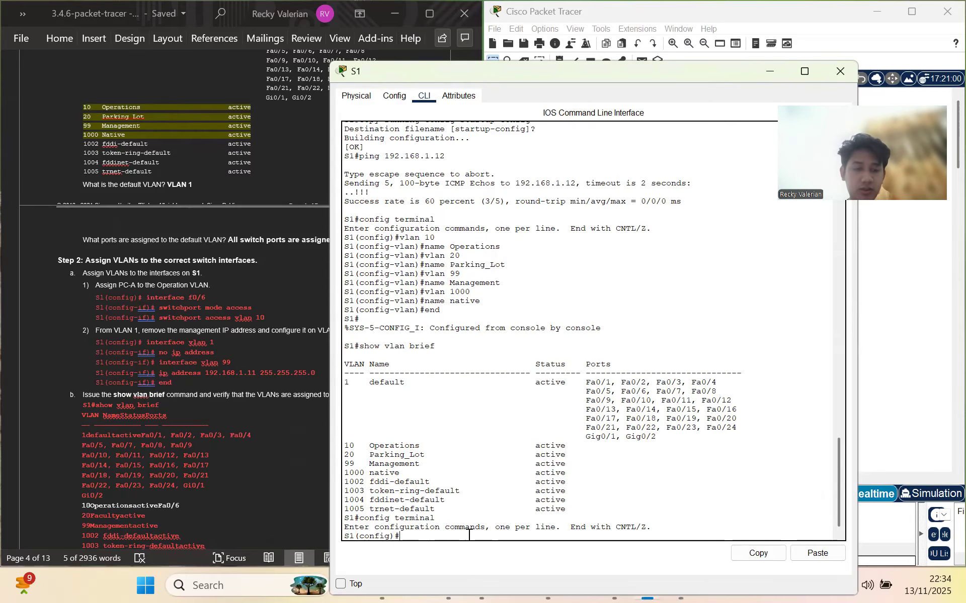
text(interface)
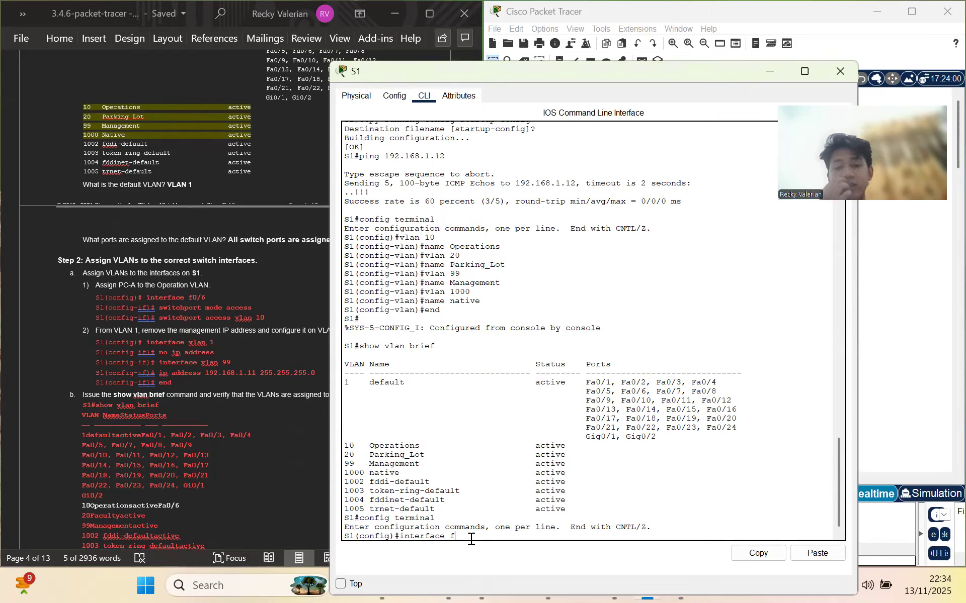
text(f0/6)
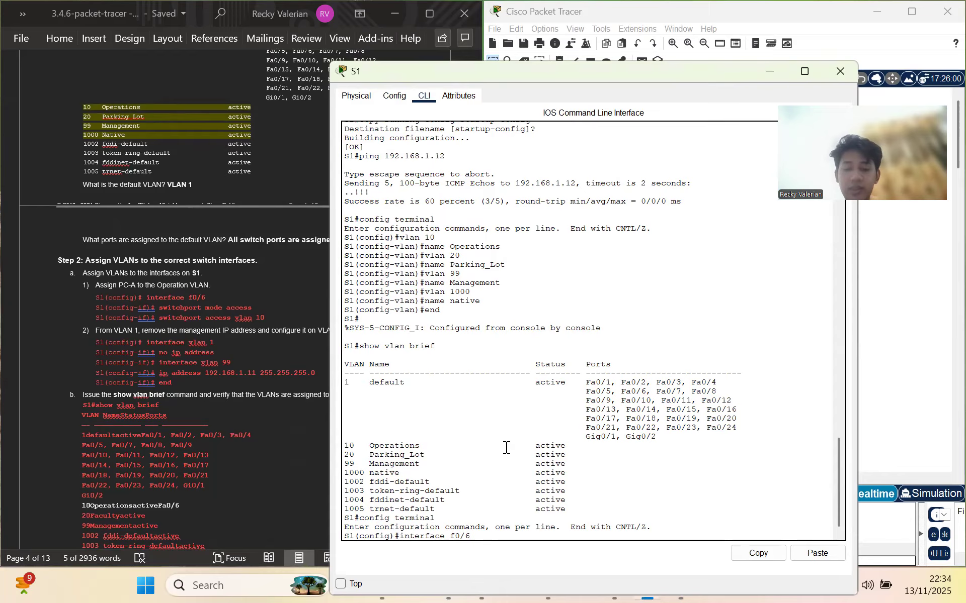
key(Return)
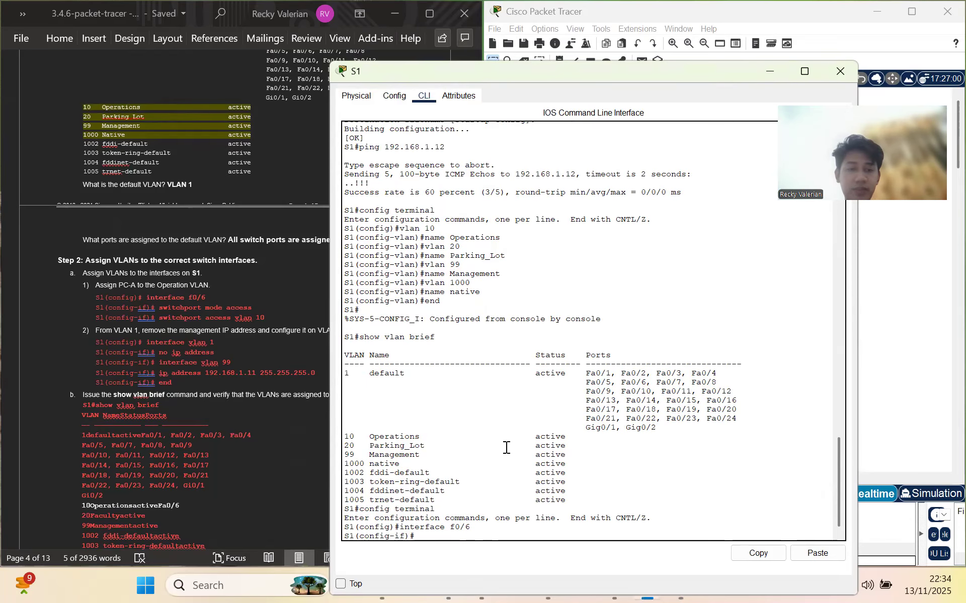
Set f0/6 to switchport mode access and assign it to access VLAN 10
text(s)
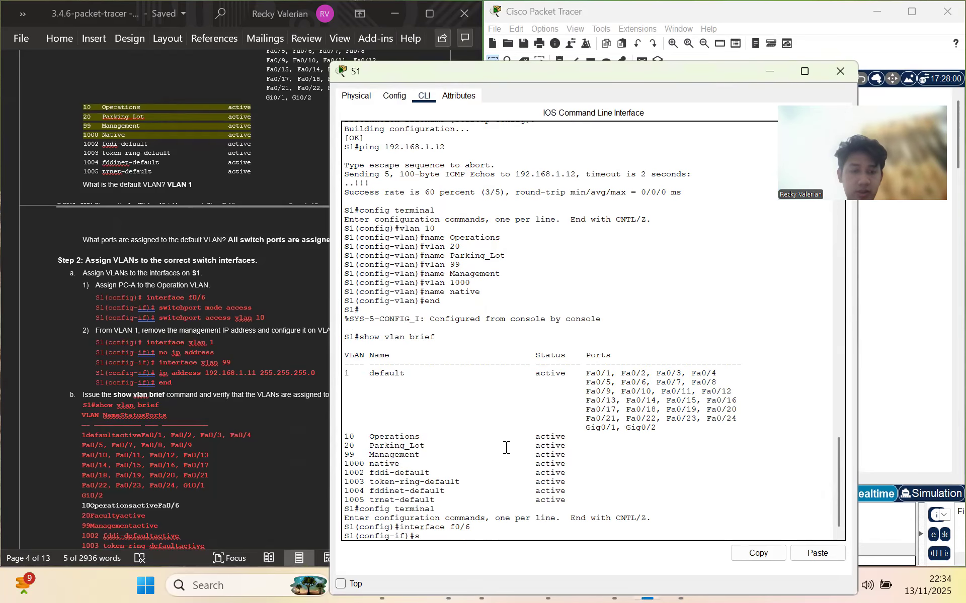
text(wit)
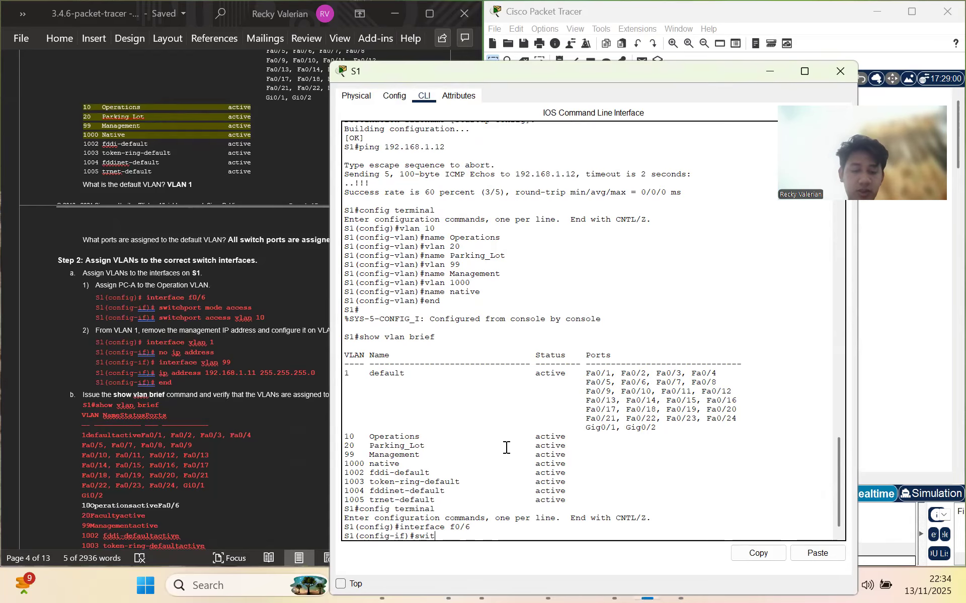
text(chpo)
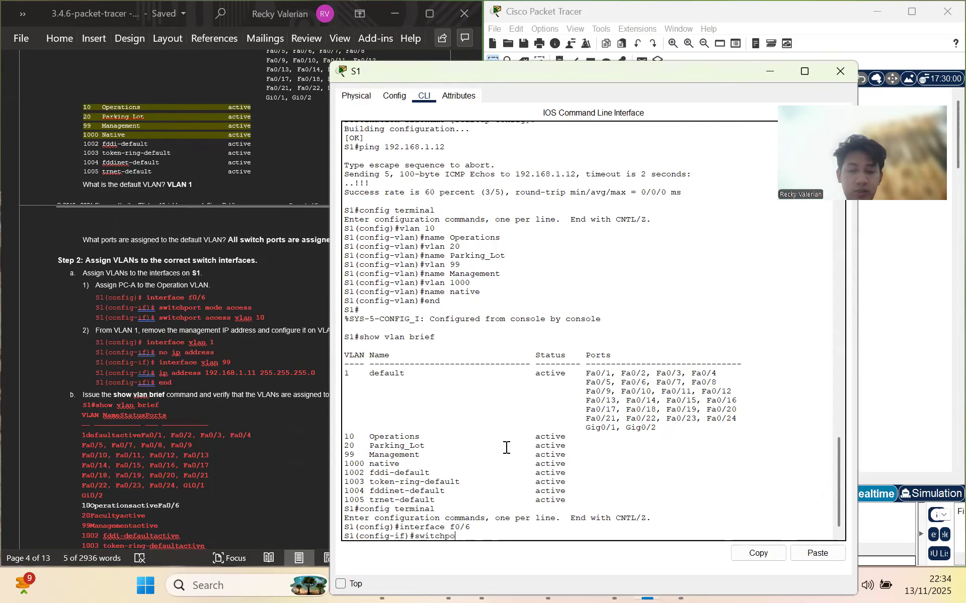
text(rt mode access)
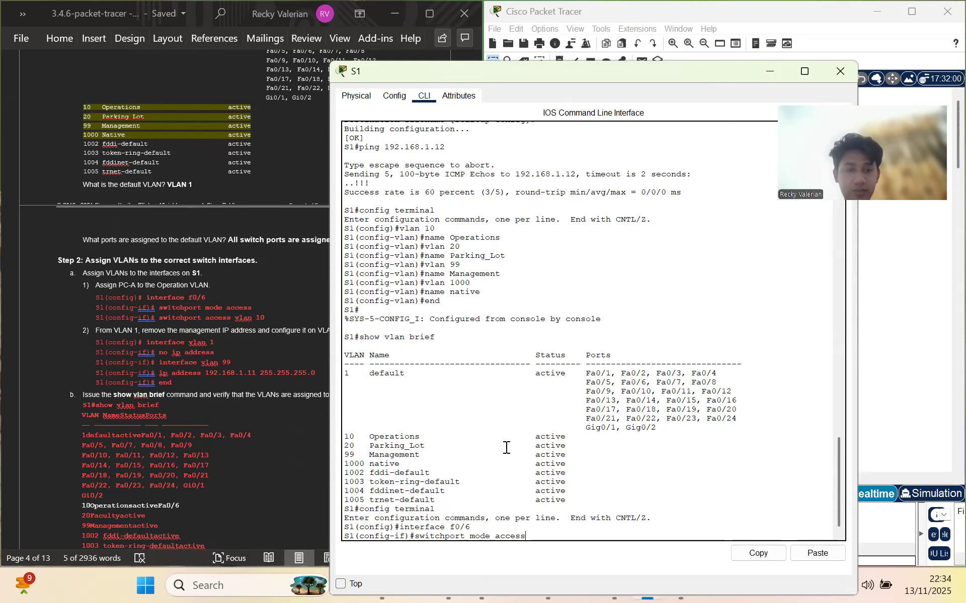
key(Return)
key(Up)
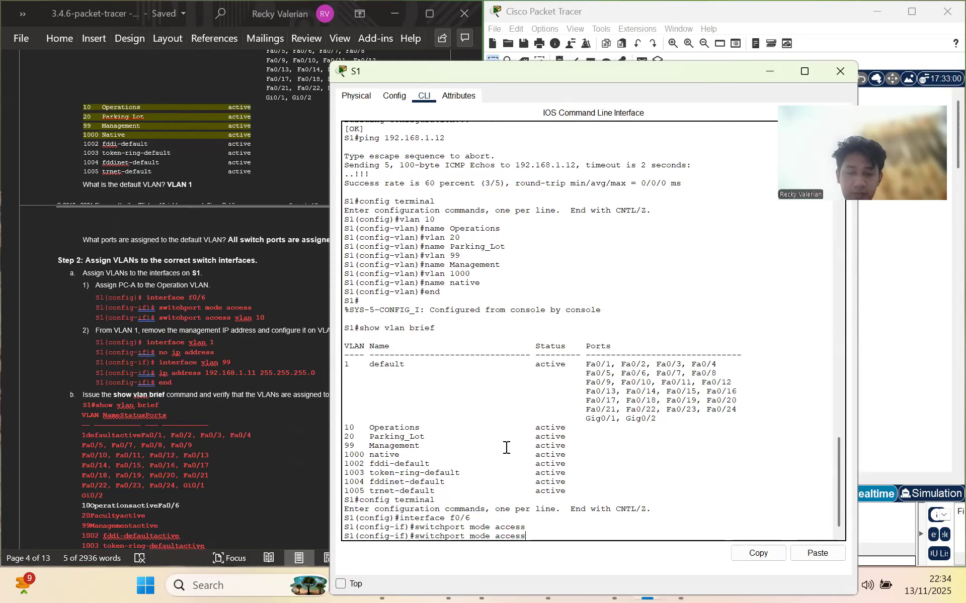
key(BackSpace)
key(BackSpace)
key(BackSpace)
key(BackSpace)
key(BackSpace)
key(BackSpace)
key(BackSpace)
key(BackSpace)
key(BackSpace)
key(BackSpace)
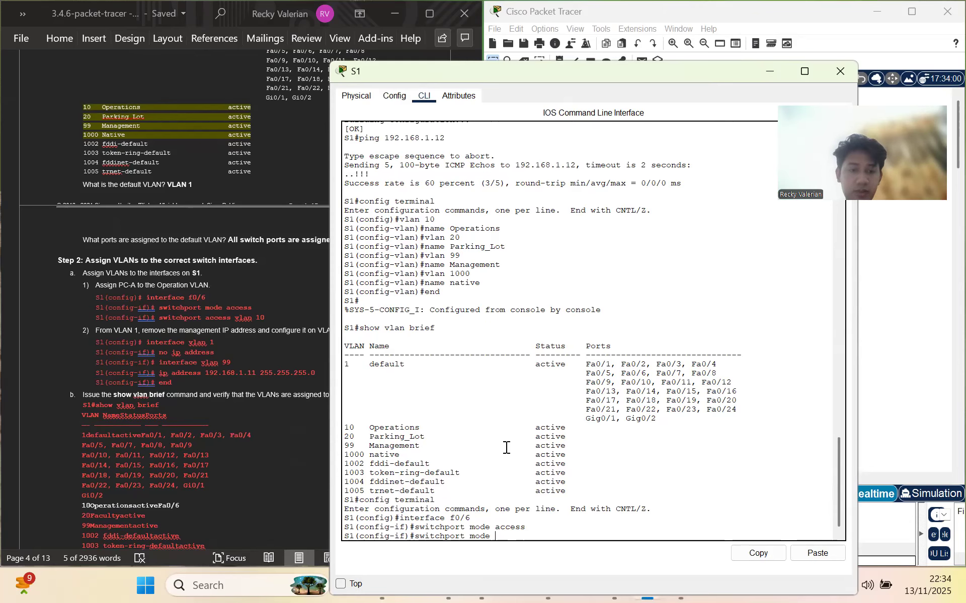
text(acces)
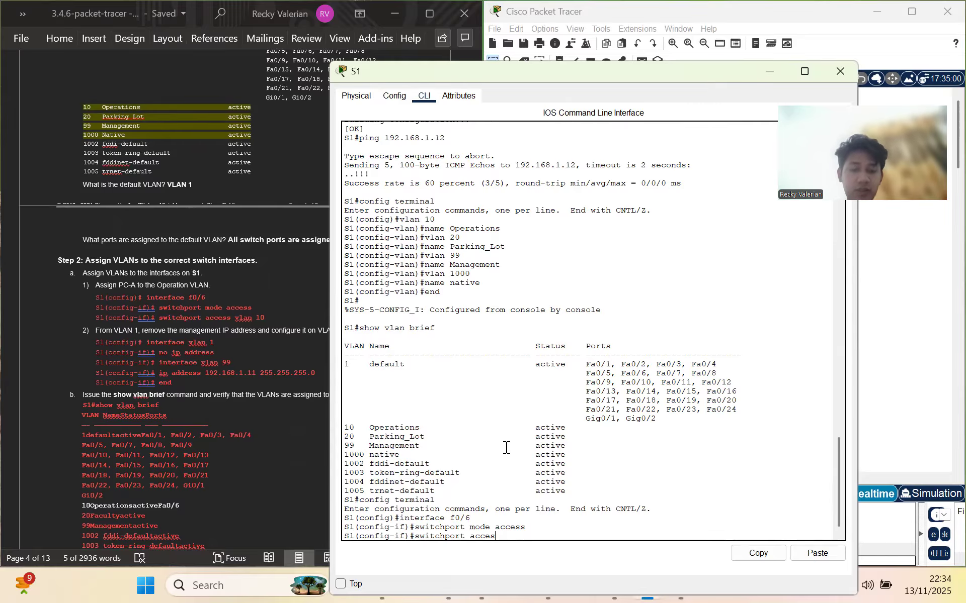
text(s vlan 1)
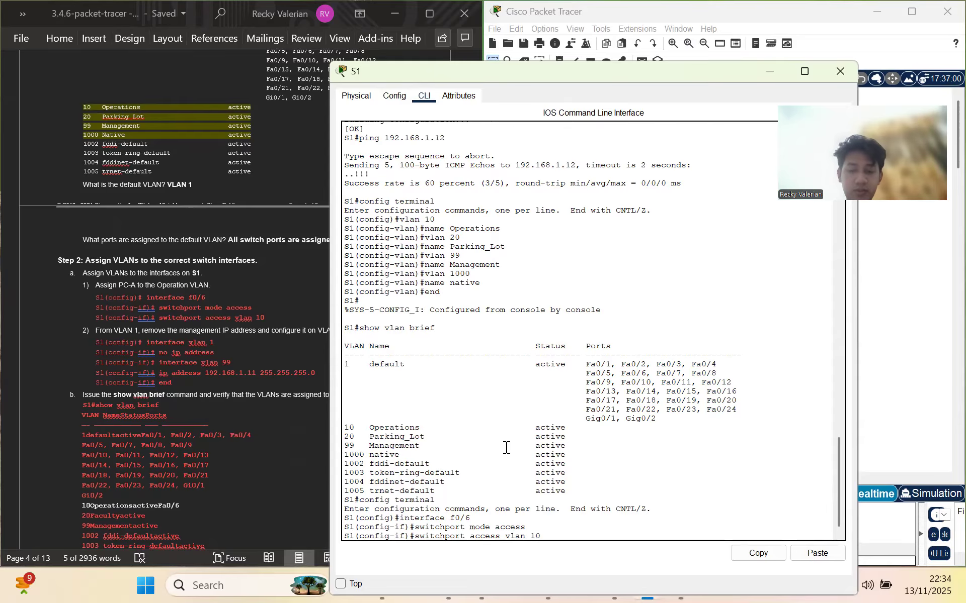
text(0)
key(Return)
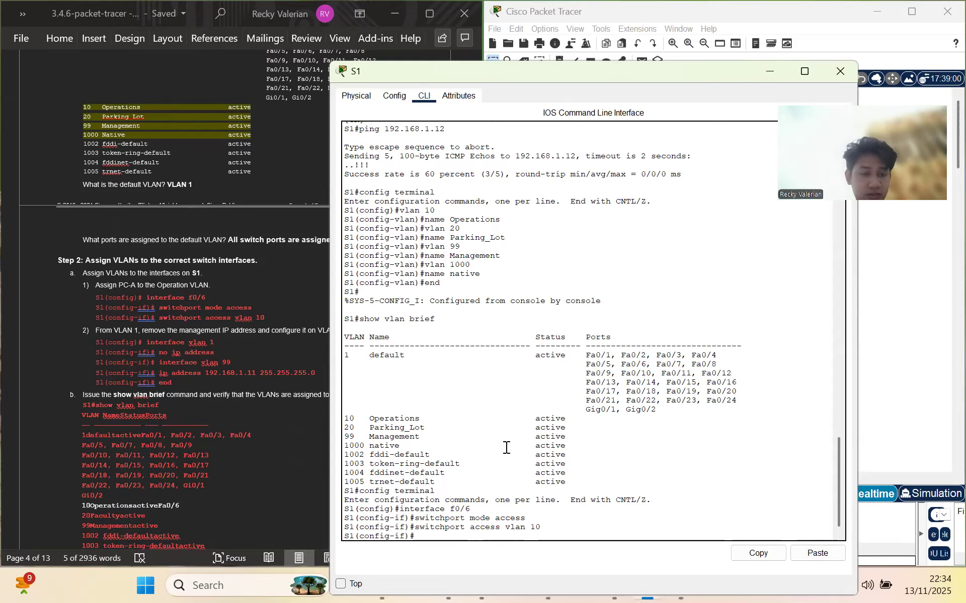
scroll(263, 375, down, 1)
scroll(264, 371, down, 1)
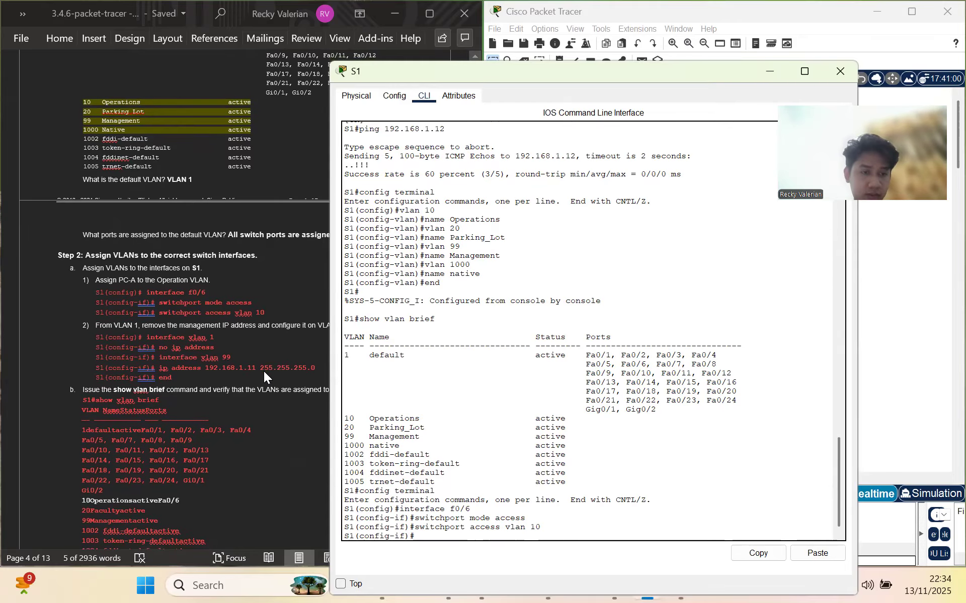
Remove the IP address from S1's interface vlan 1 with no ip address
text(inte)
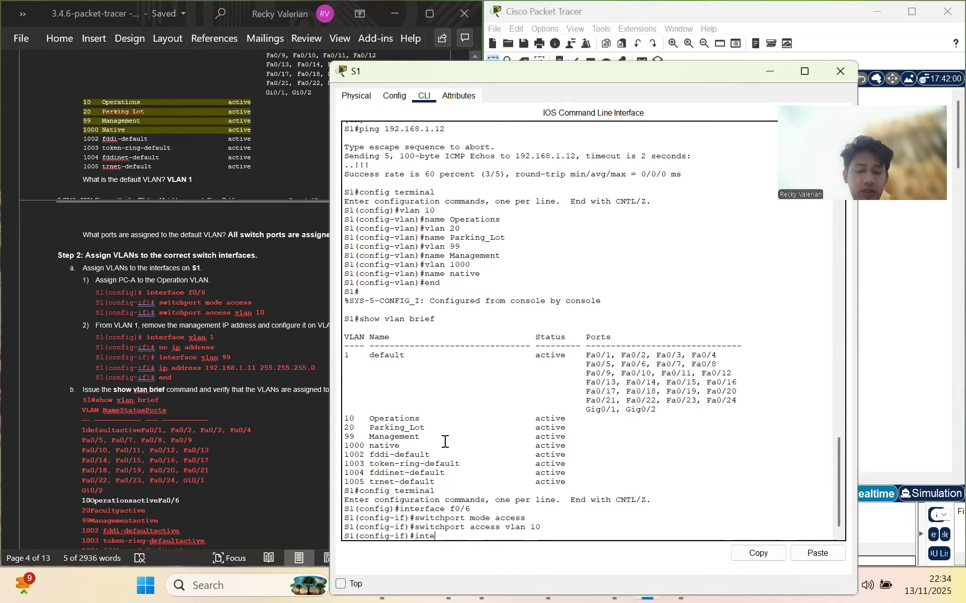
text(rface vlan 1)
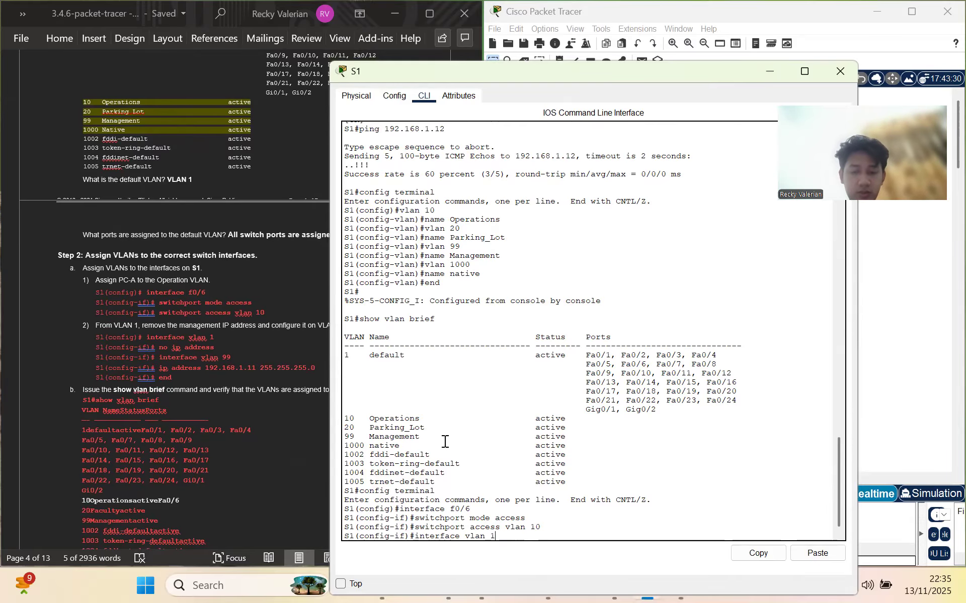
key(Return)
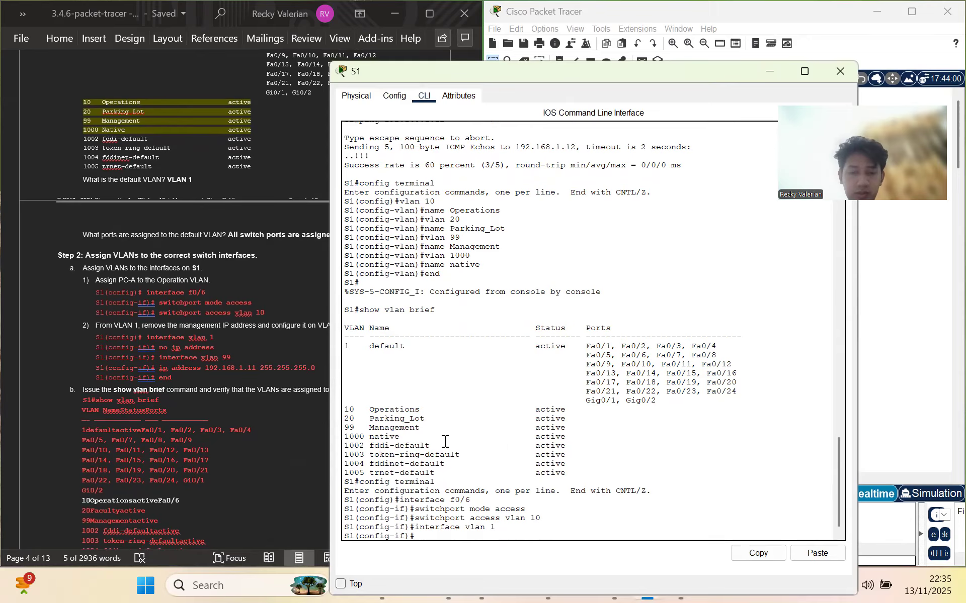
text(no ip address)
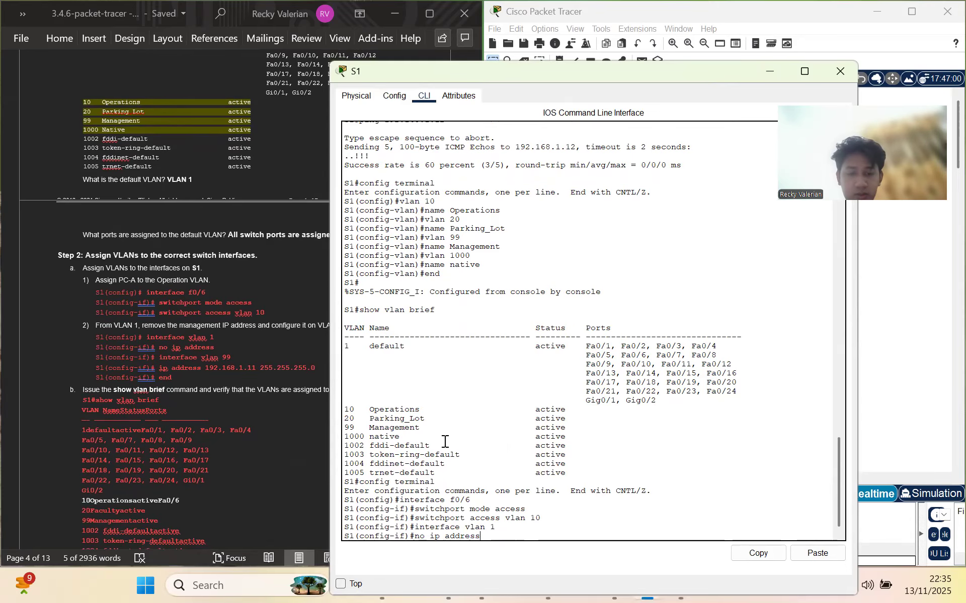
key(Return)
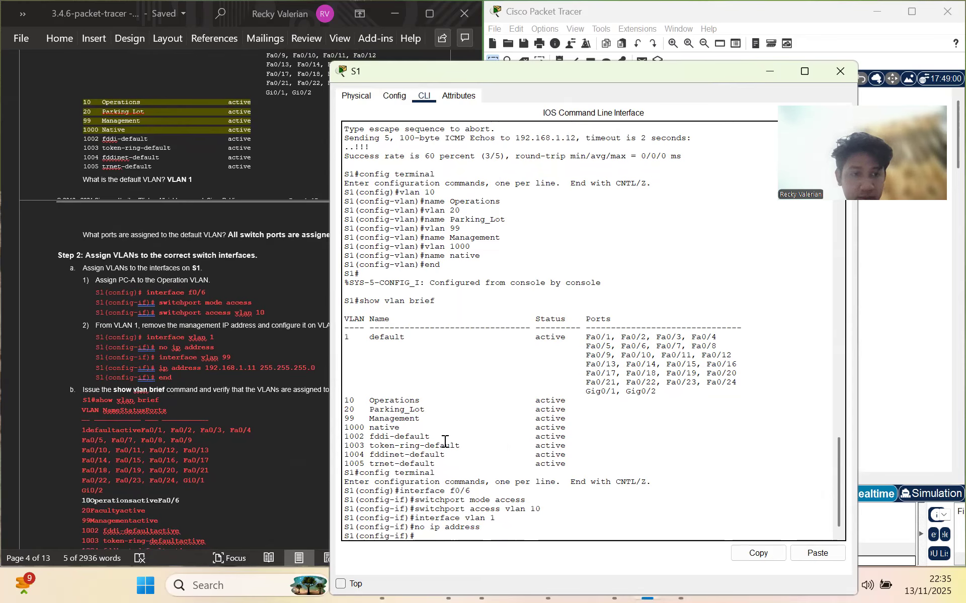
text(it)
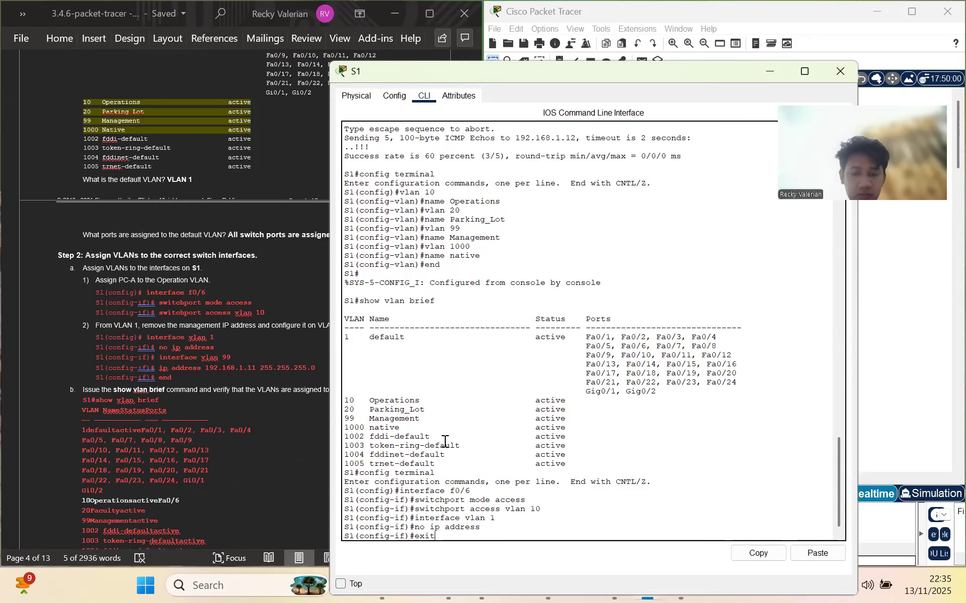
key(Return)
text(inter)
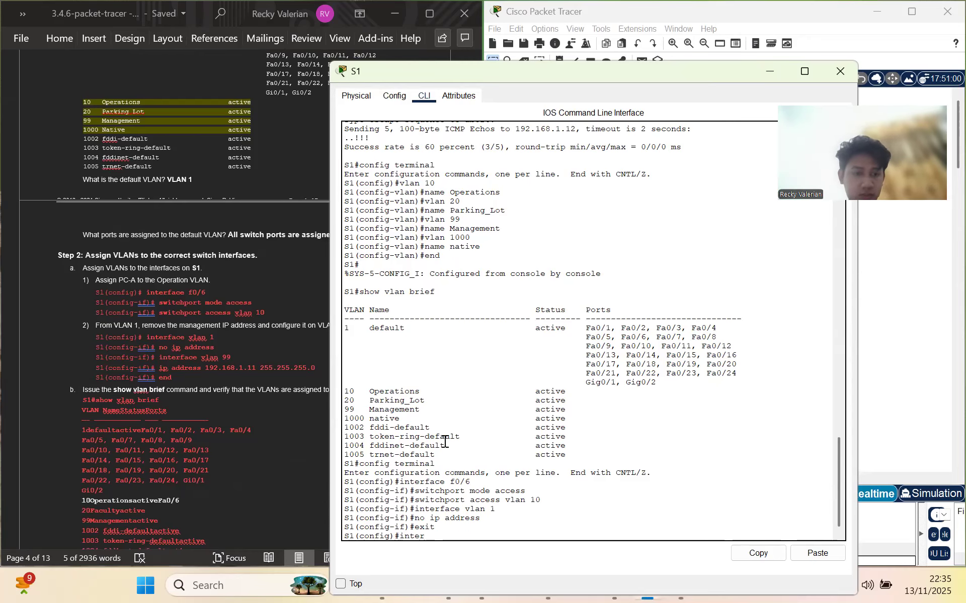
key(Tab)
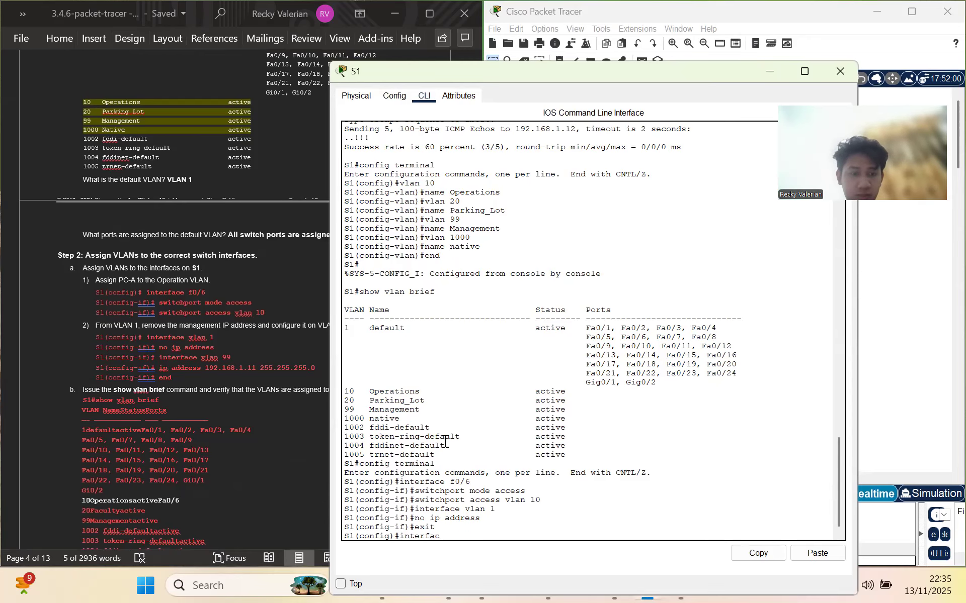
text(vlan 1)
key(Return)
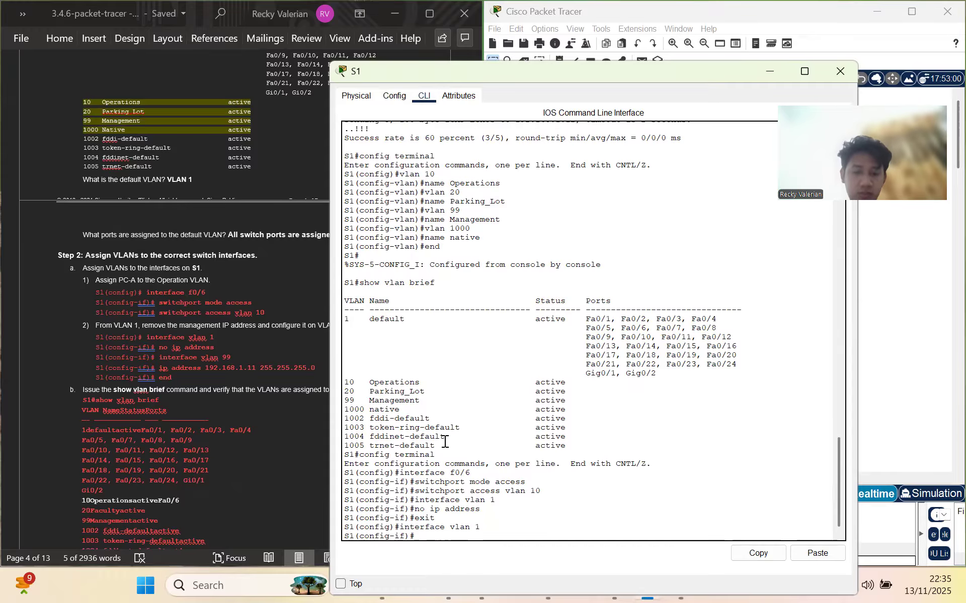
text(no ip a)
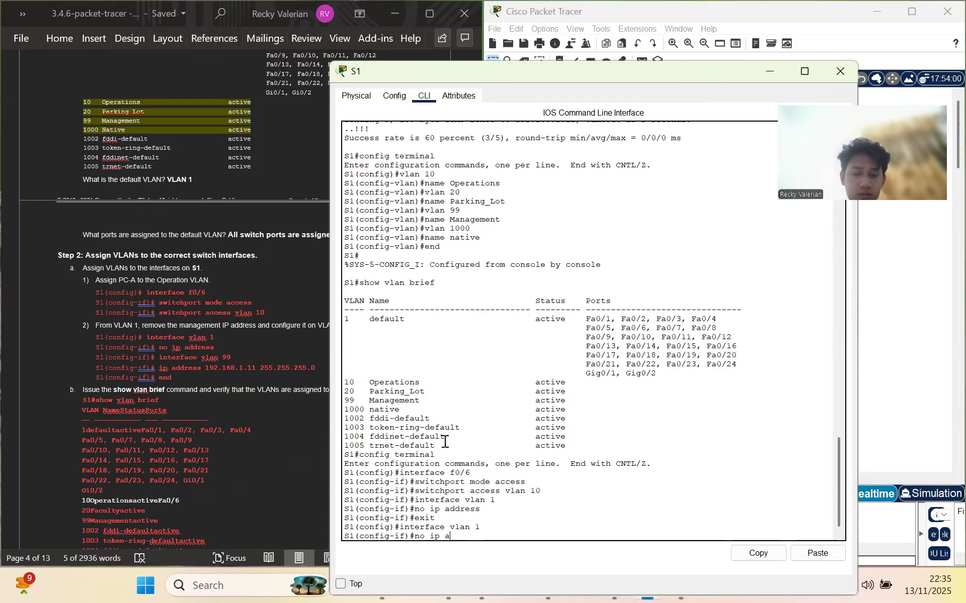
text(ddress)
key(Return)
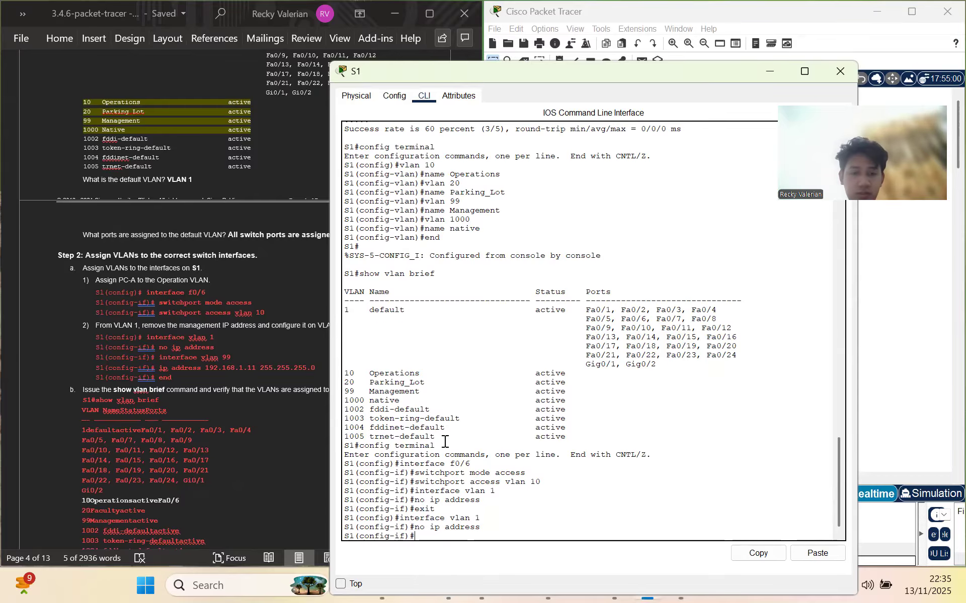
On interface vlan 99, paste and apply ip address 192.168.1.11 255.255.255.0 from the lab document
text(inte)
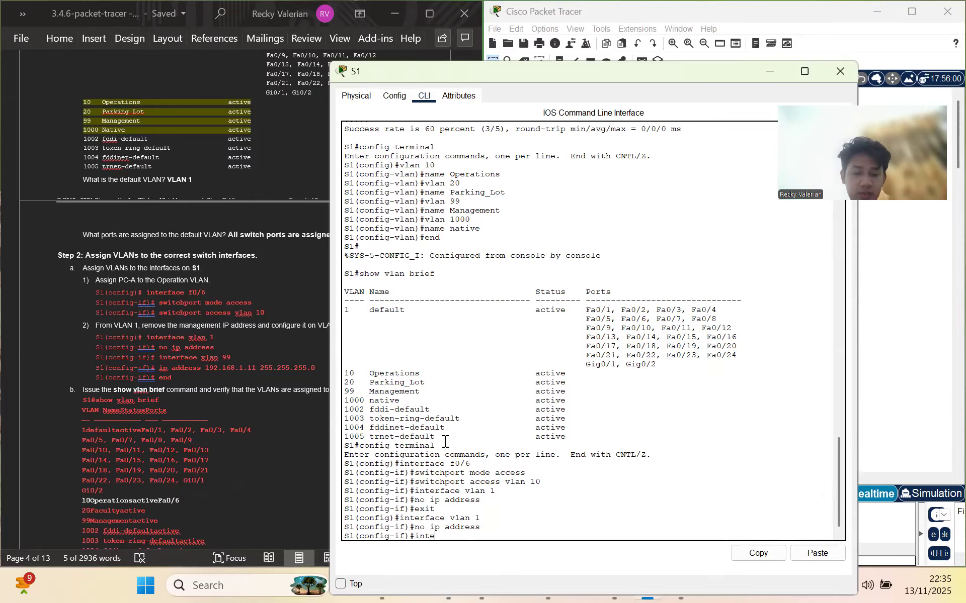
text(rface vlan 99)
key(Return)
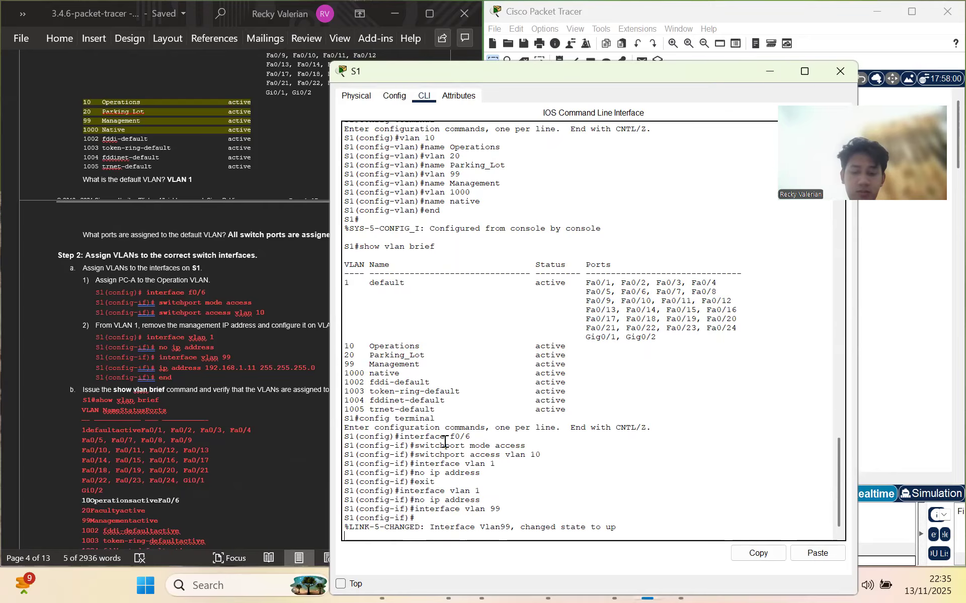
key(Return)
click(250, 400)
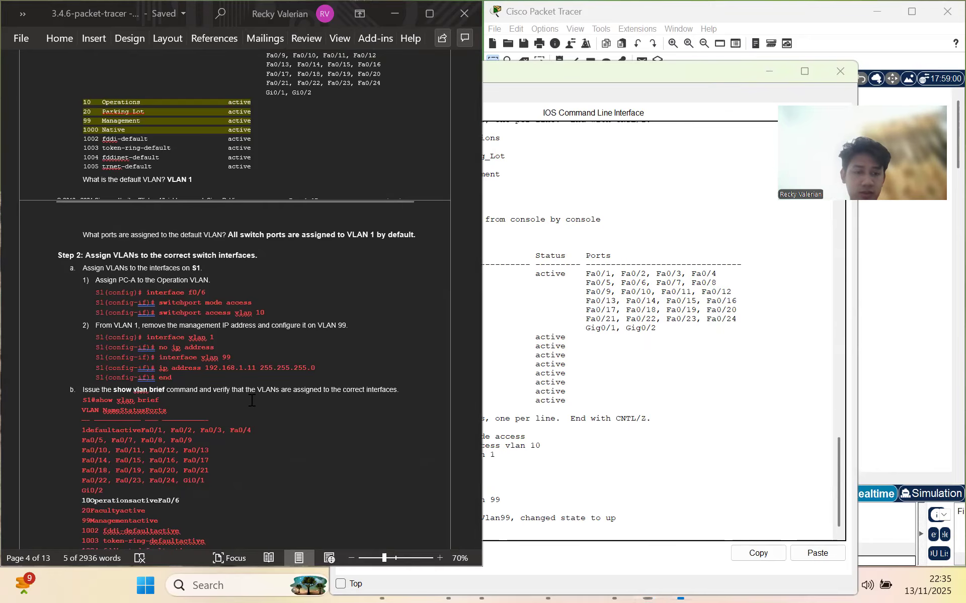
drag(161, 364, 320, 365)
key(ctrl+c)
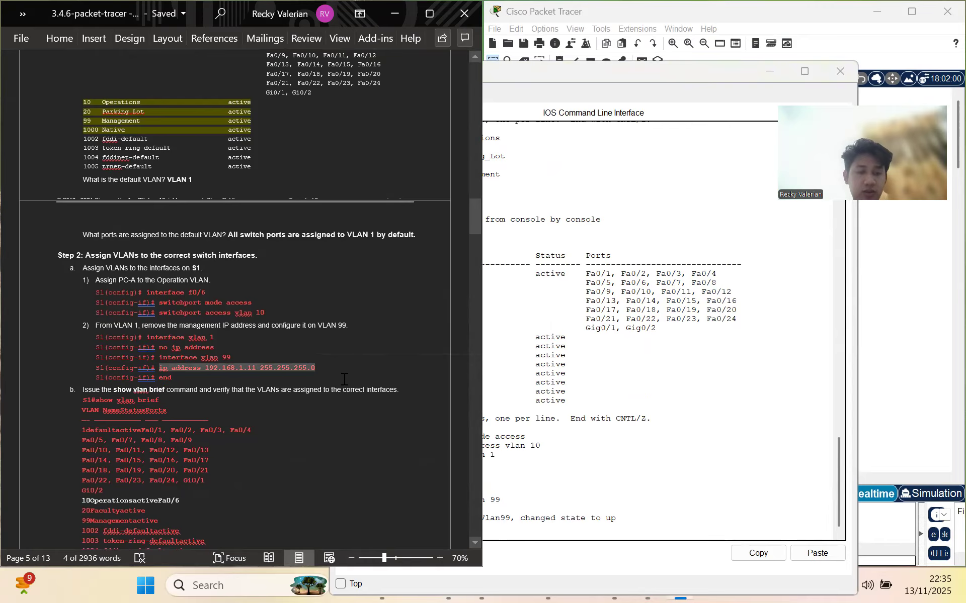
click(511, 533)
right_click(511, 533)
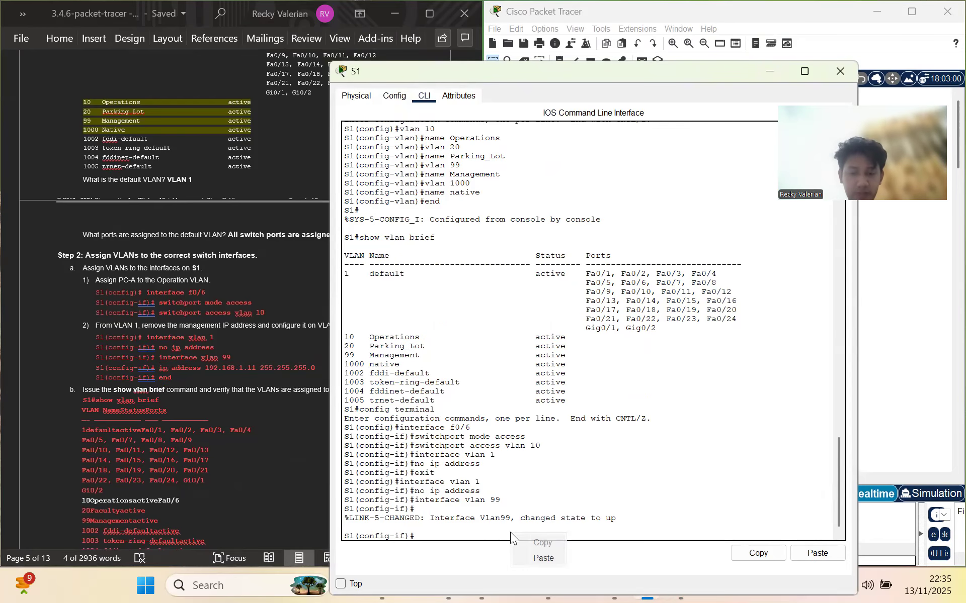
click(546, 556)
key(Return)
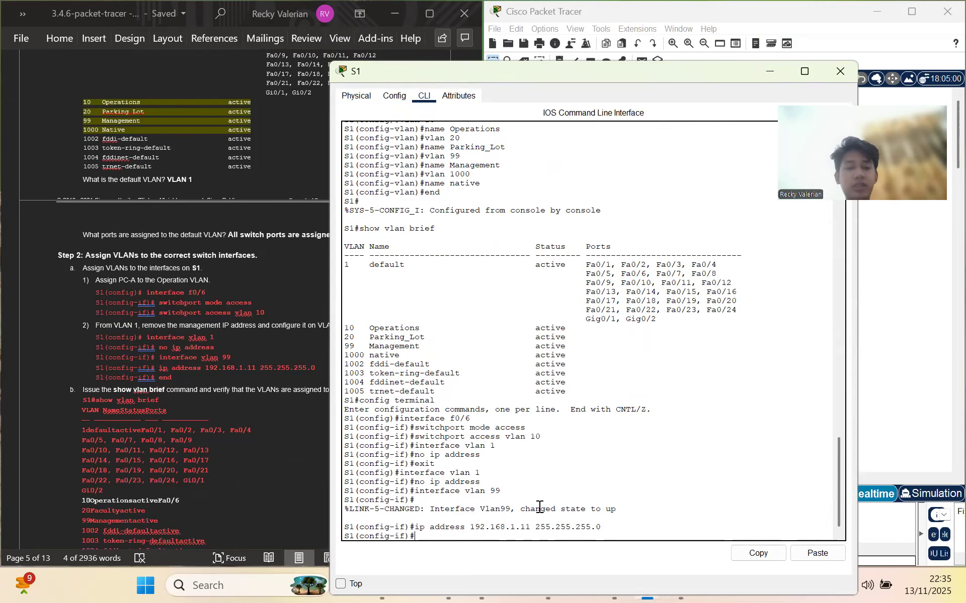
Exit configuration mode with end and scroll further down the lab instructions
text(end)
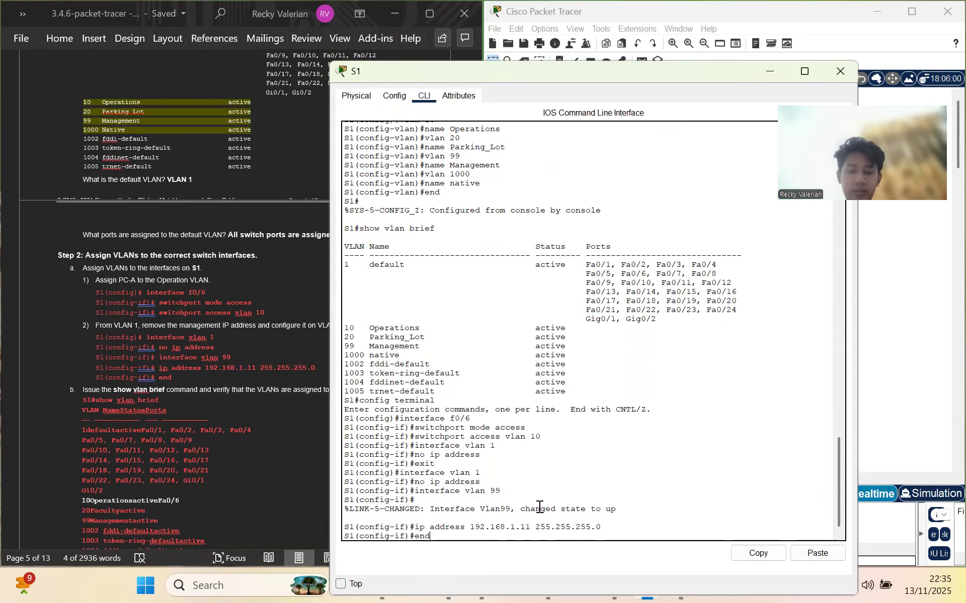
key(Return)
scroll(232, 454, down, 1)
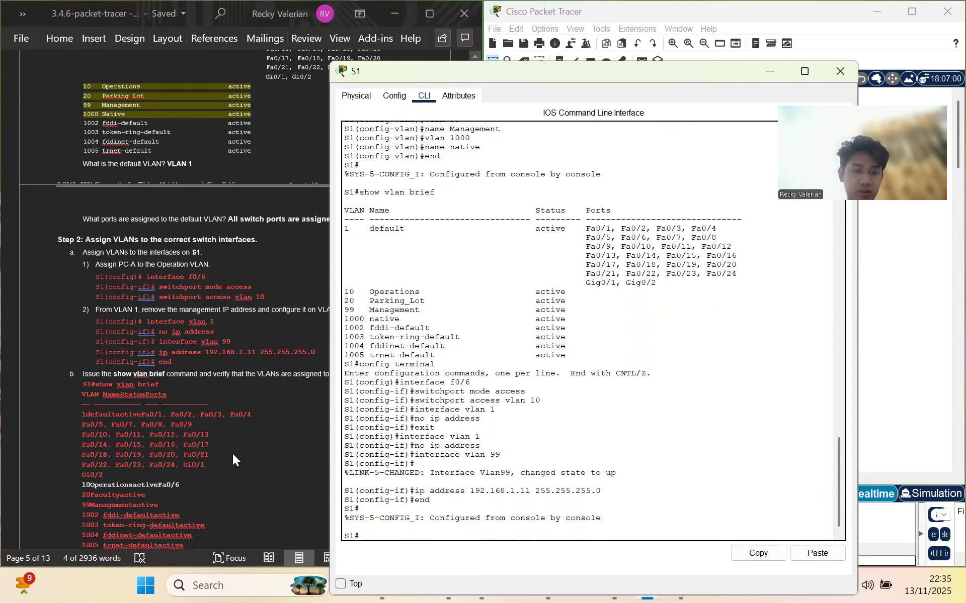
click(233, 454)
scroll(234, 450, down, 3)
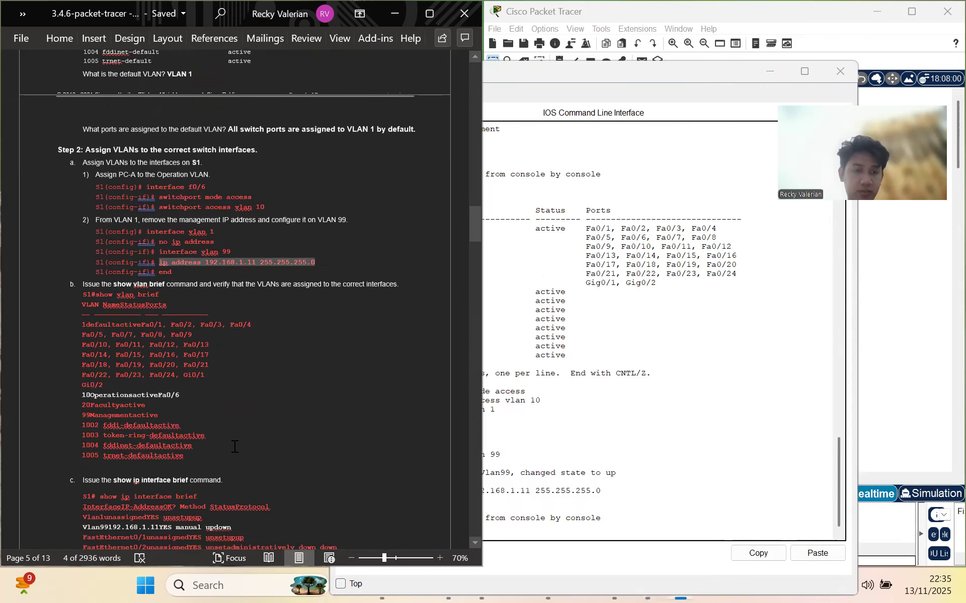
Run show vlan brief on S1, confirming Fa0/6 now sits in VLAN 10 Operations
click(587, 518)
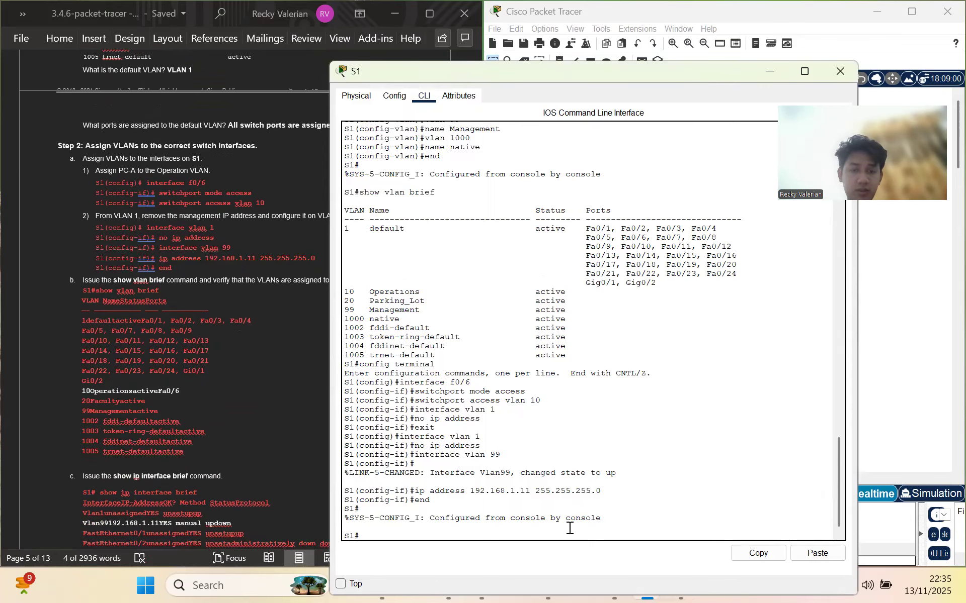
text(show vlan brief)
key(Return)
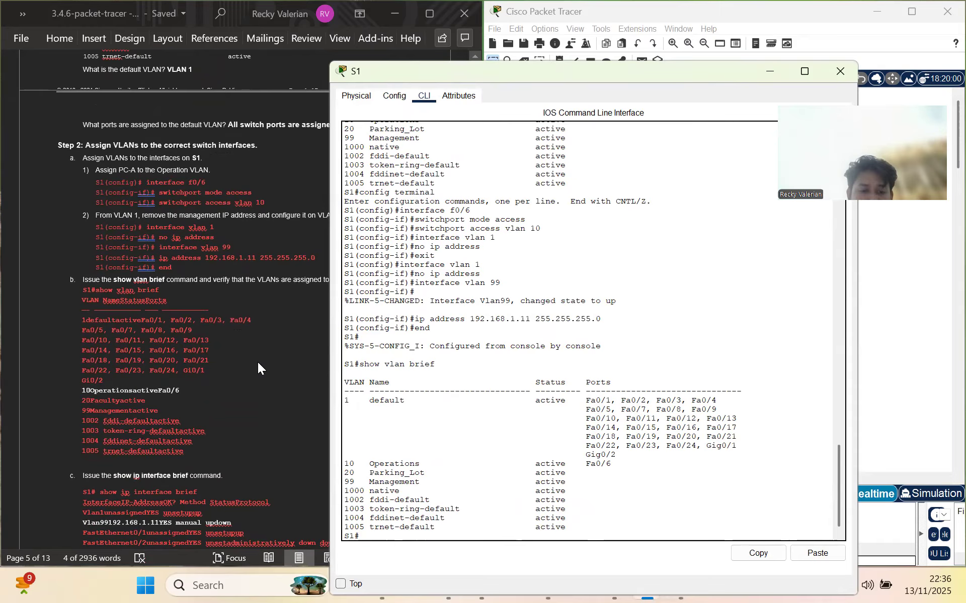
scroll(229, 432, down, 3)
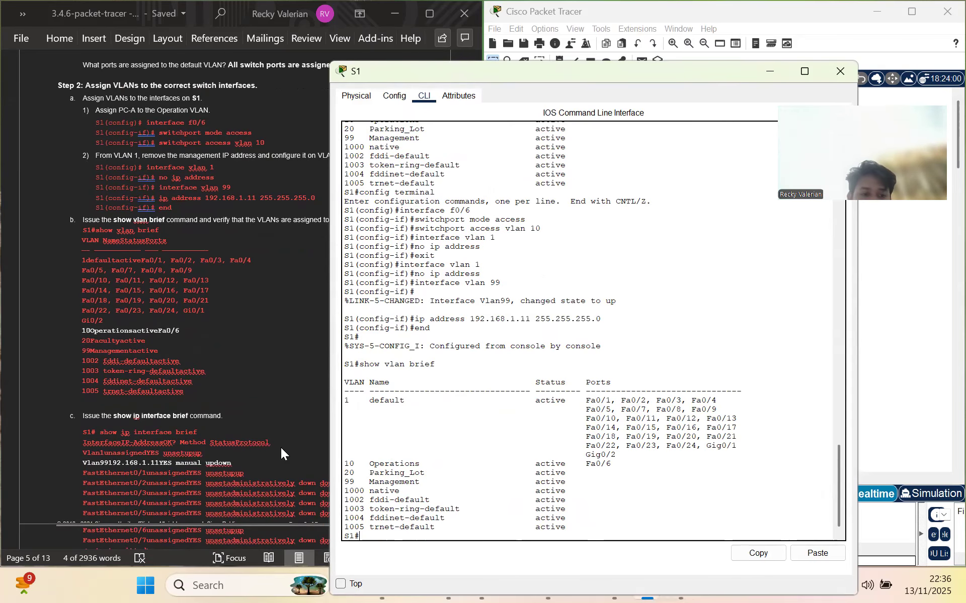
scroll(281, 450, down, 3)
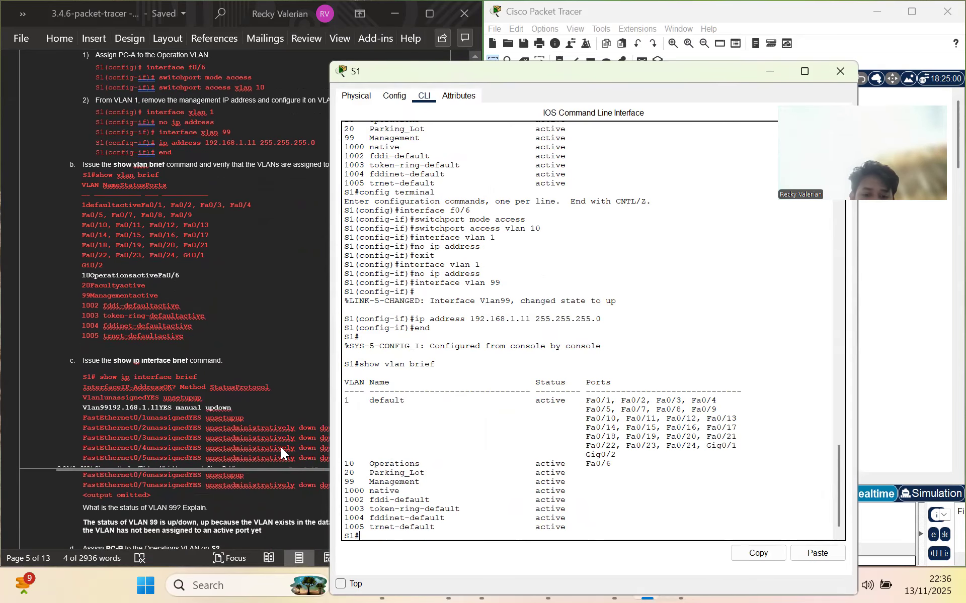
scroll(281, 449, down, 2)
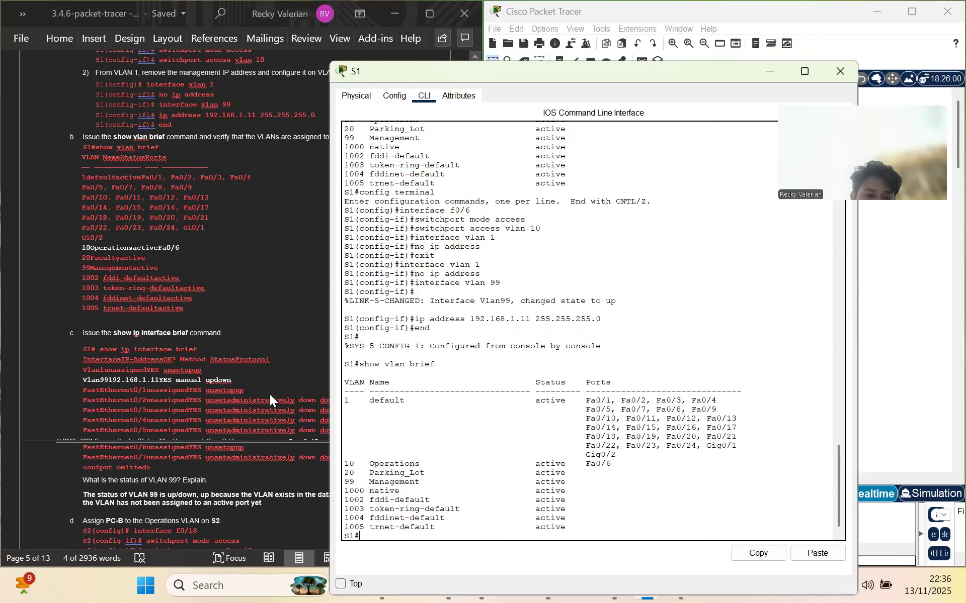
Run show ip interface brief on S1, showing Vlan99 at 192.168.1.11 up/down and Vlan1 unassigned
text(sohw)
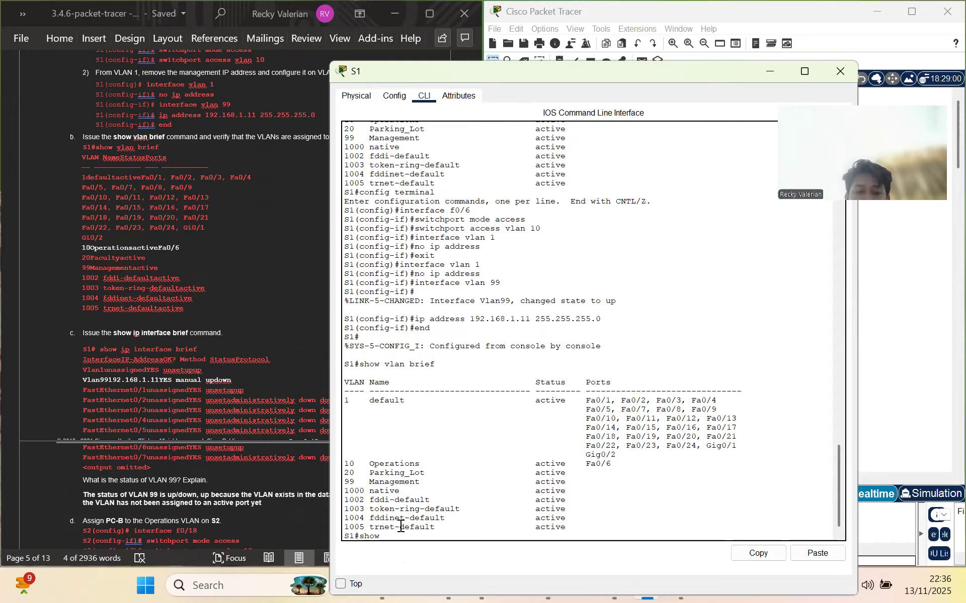
text( ip interface)
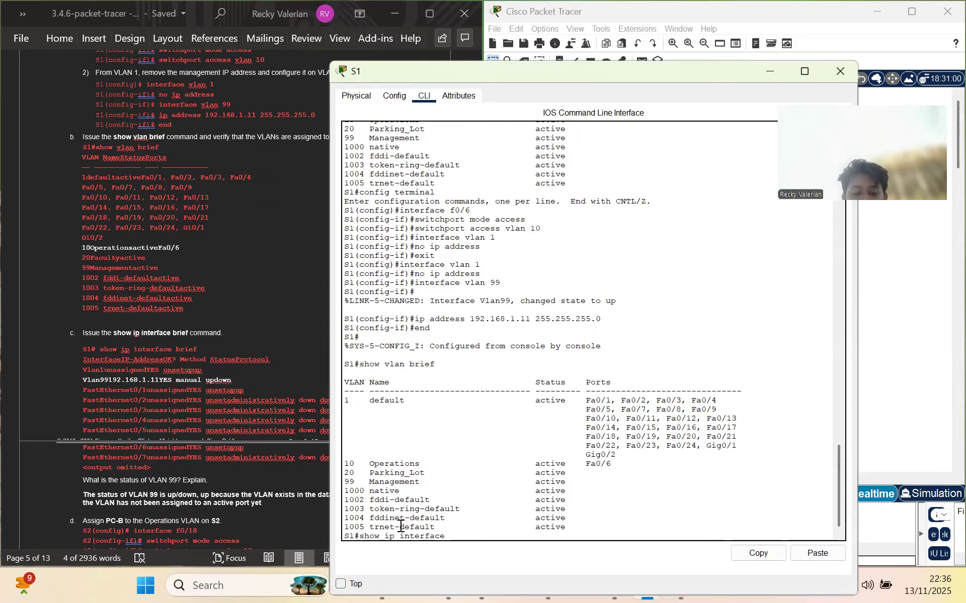
text( brief)
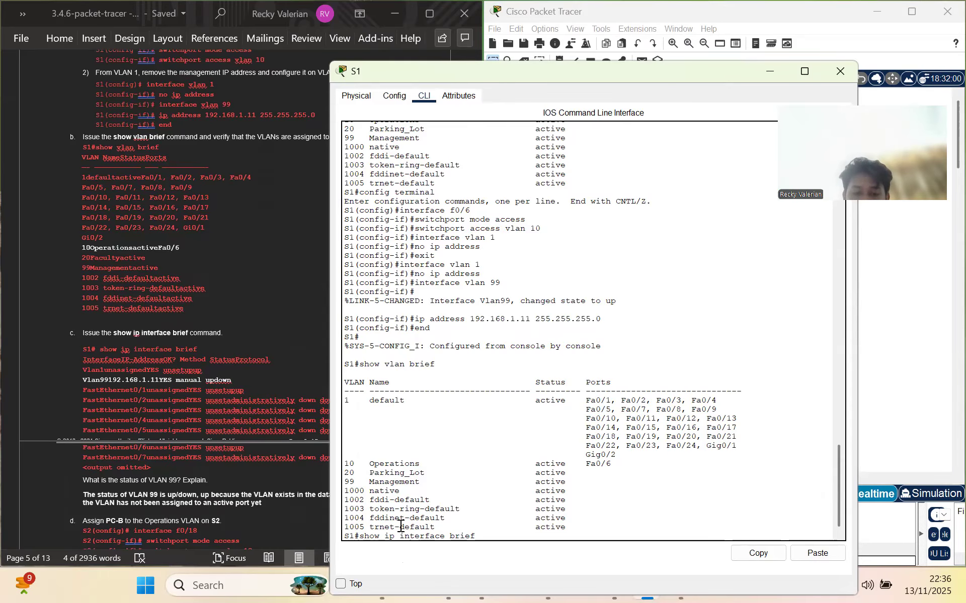
key(Return)
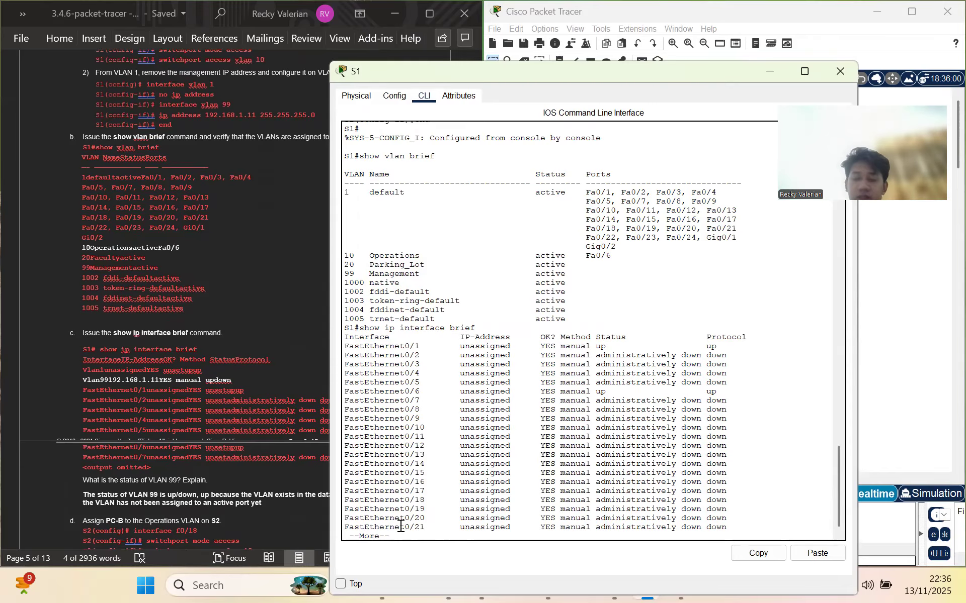
key(space)
key(Return)
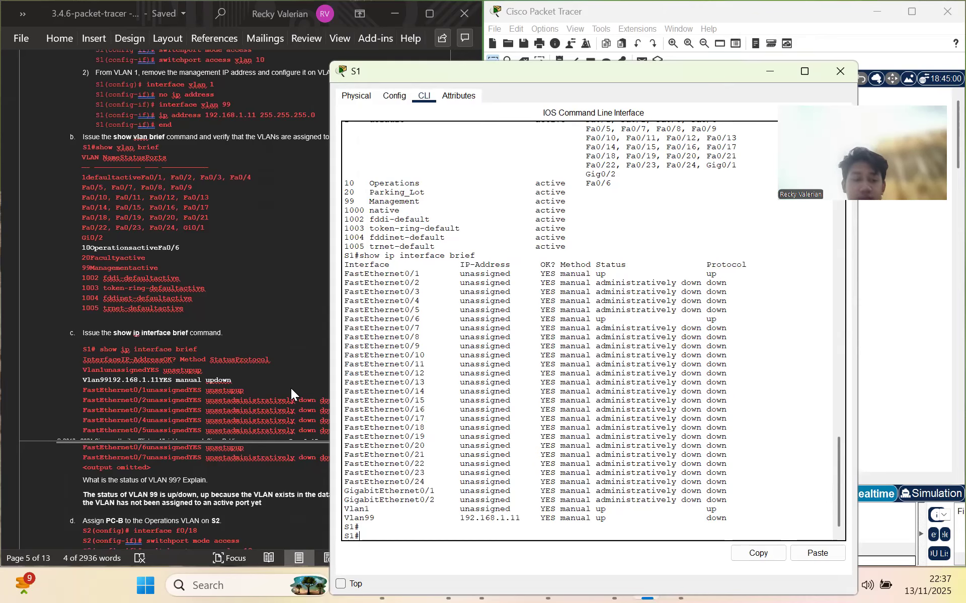
scroll(288, 405, down, 1)
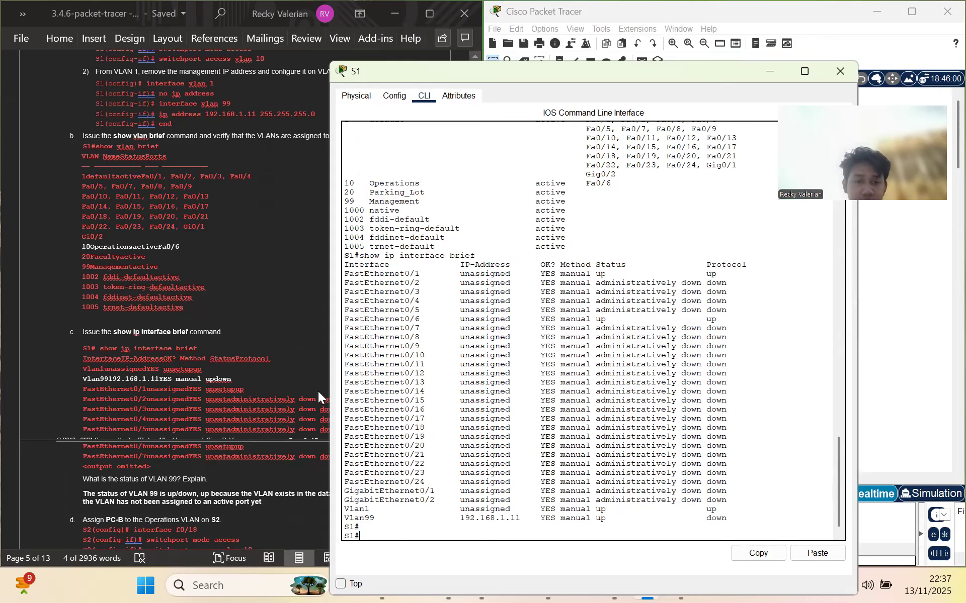
scroll(278, 384, down, 3)
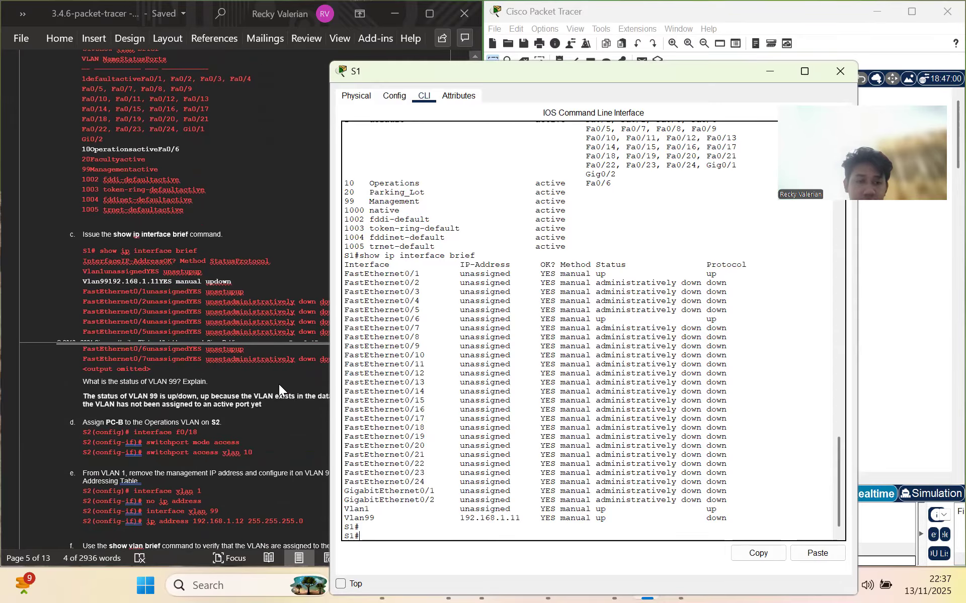
scroll(279, 385, down, 1)
scroll(264, 434, down, 2)
scroll(263, 434, down, 2)
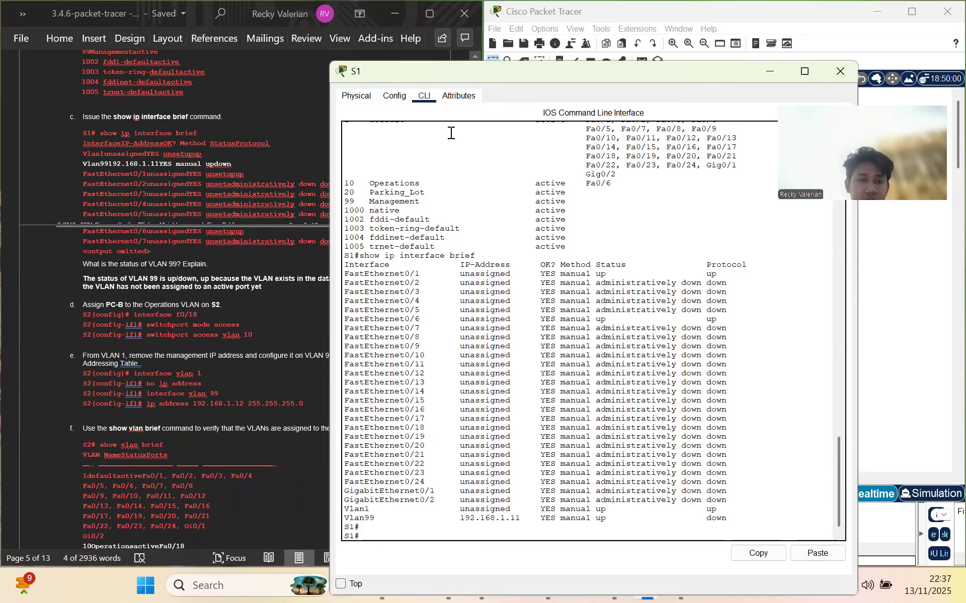
Minimize S1's console and open switch S2's CLI from the topology
drag(463, 79, 474, 344)
click(784, 335)
click(681, 259)
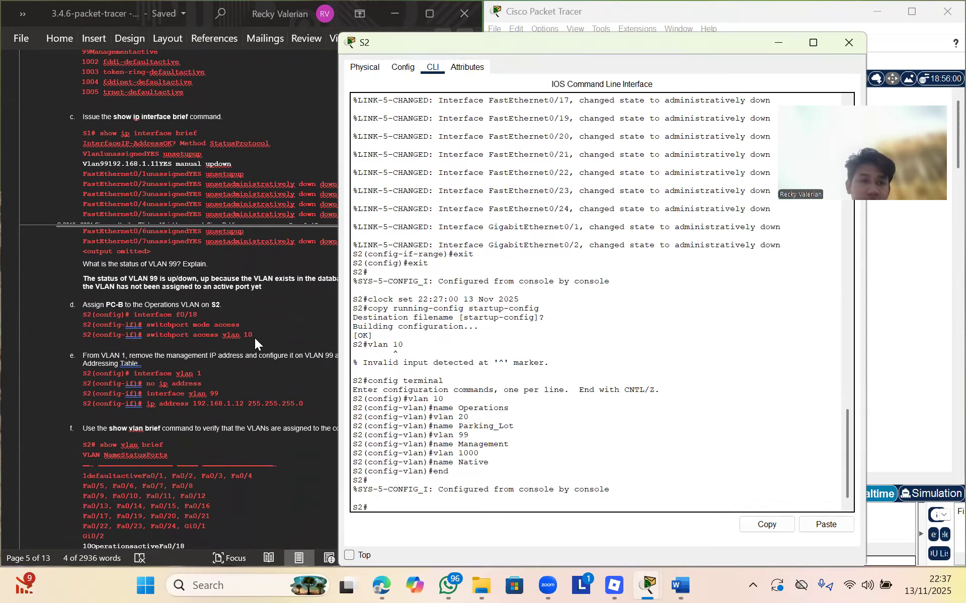
scroll(255, 340, up, 4)
scroll(255, 339, up, 5)
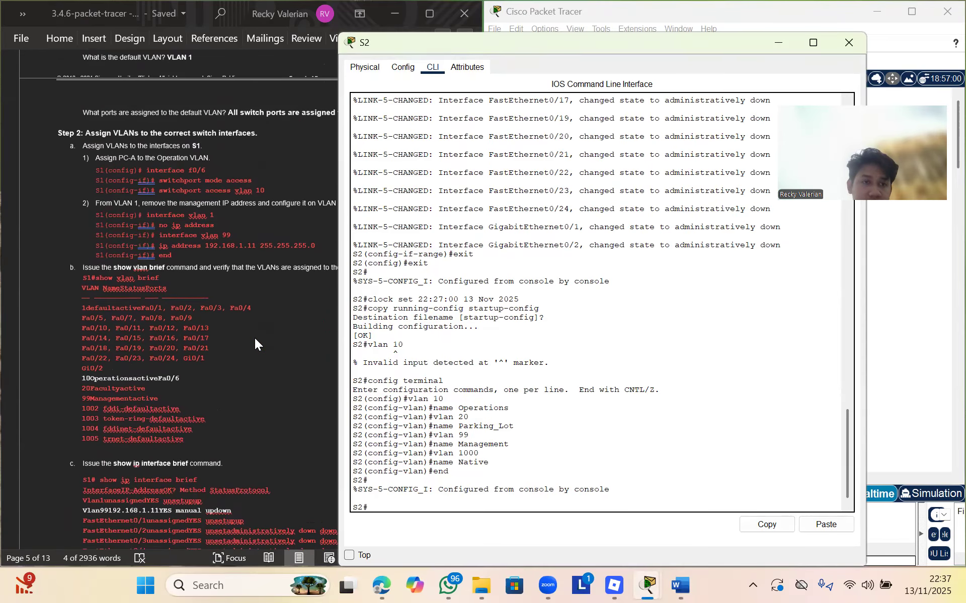
scroll(255, 339, down, 1)
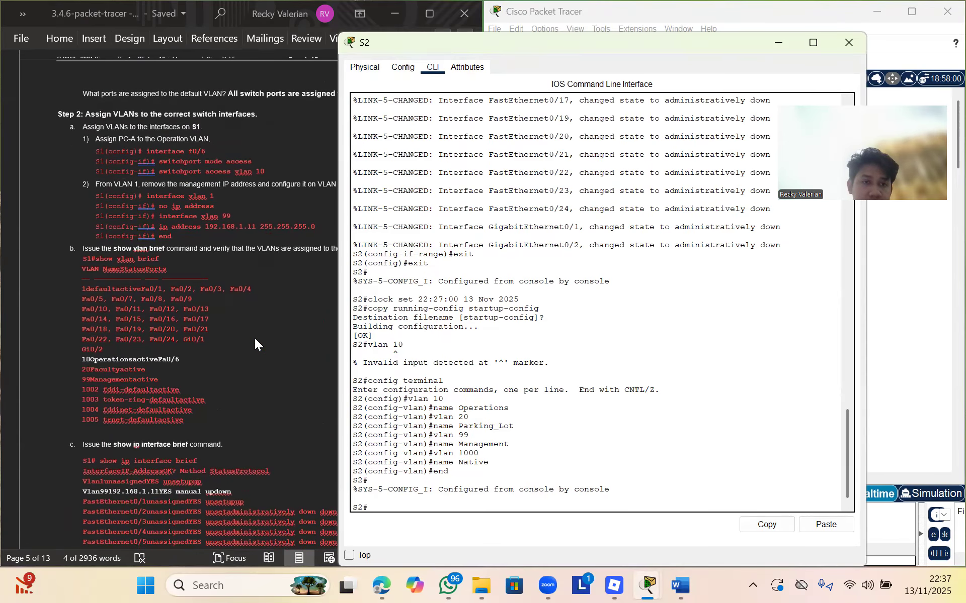
Enter global configuration mode on S2 with config terminal
scroll(255, 341, down, 5)
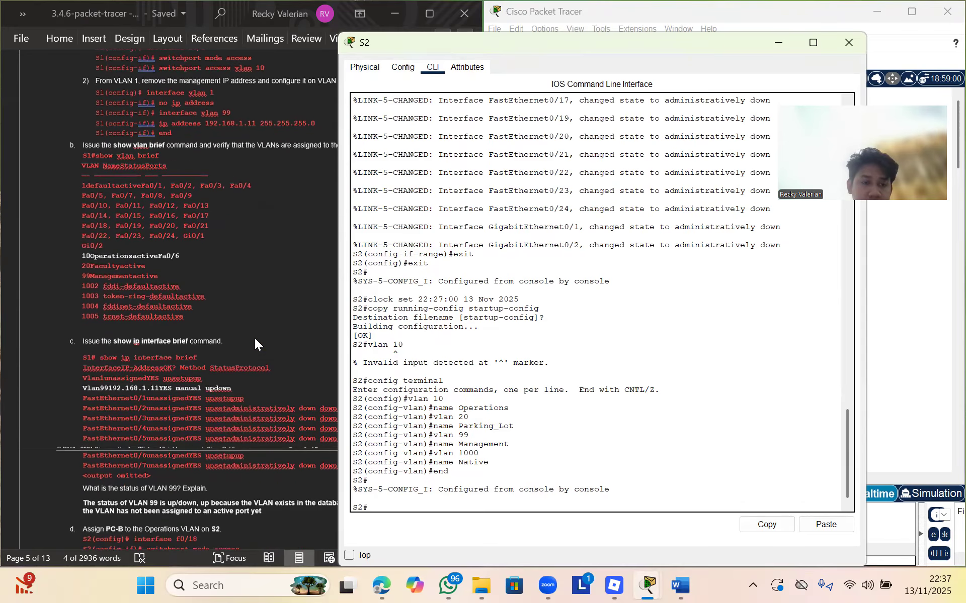
scroll(254, 338, down, 3)
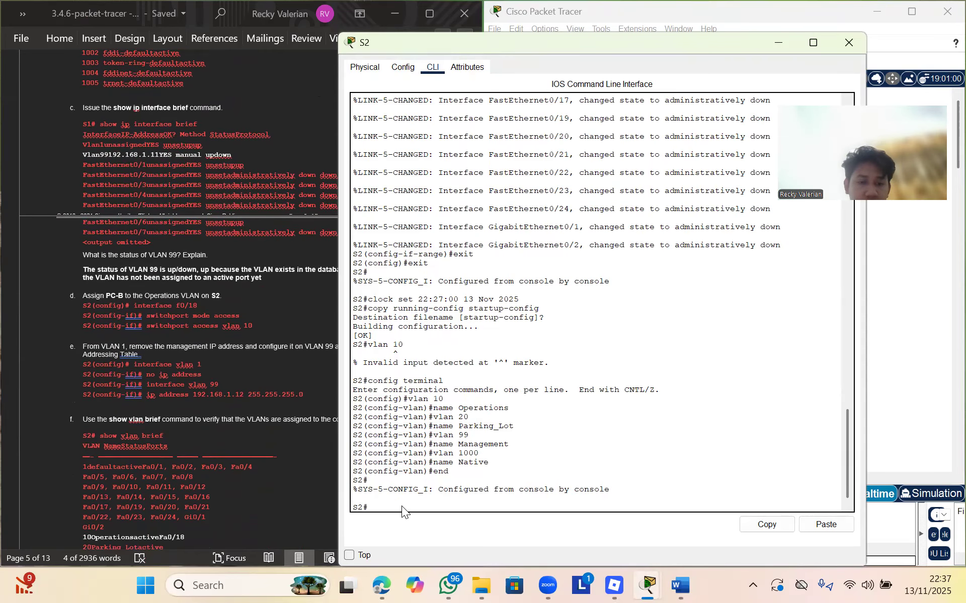
text(nt)
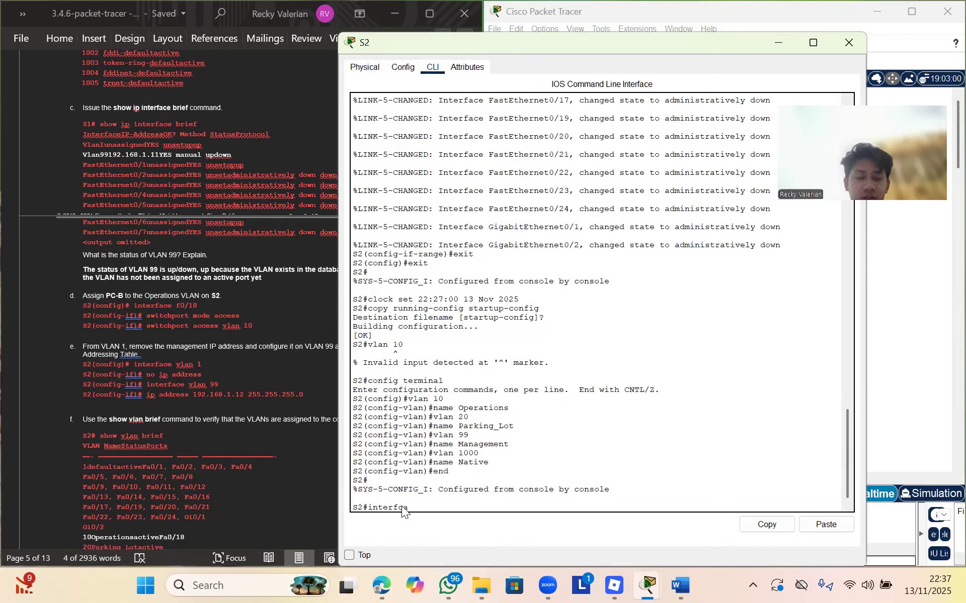
text(erface)
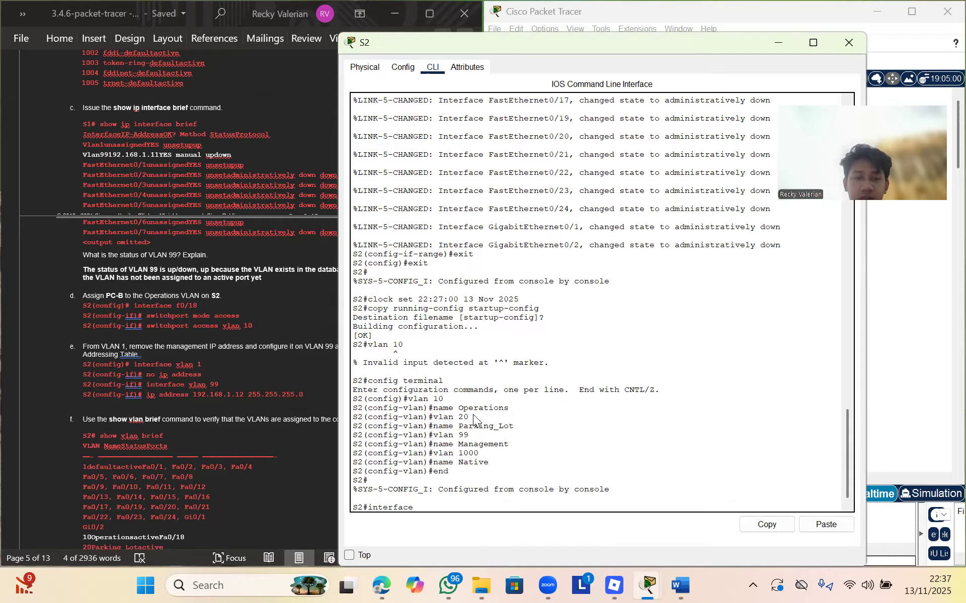
text( f0/18)
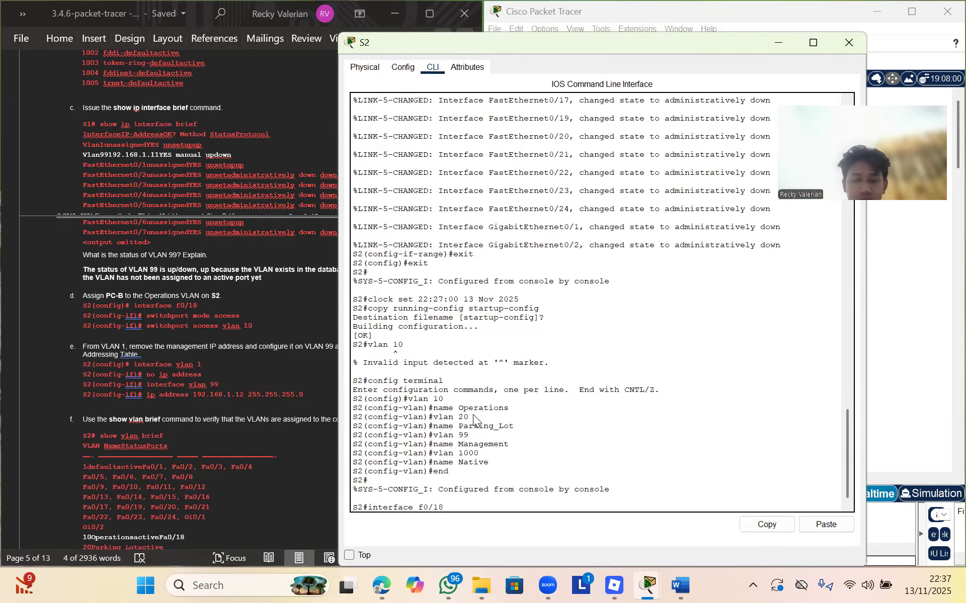
key(Return)
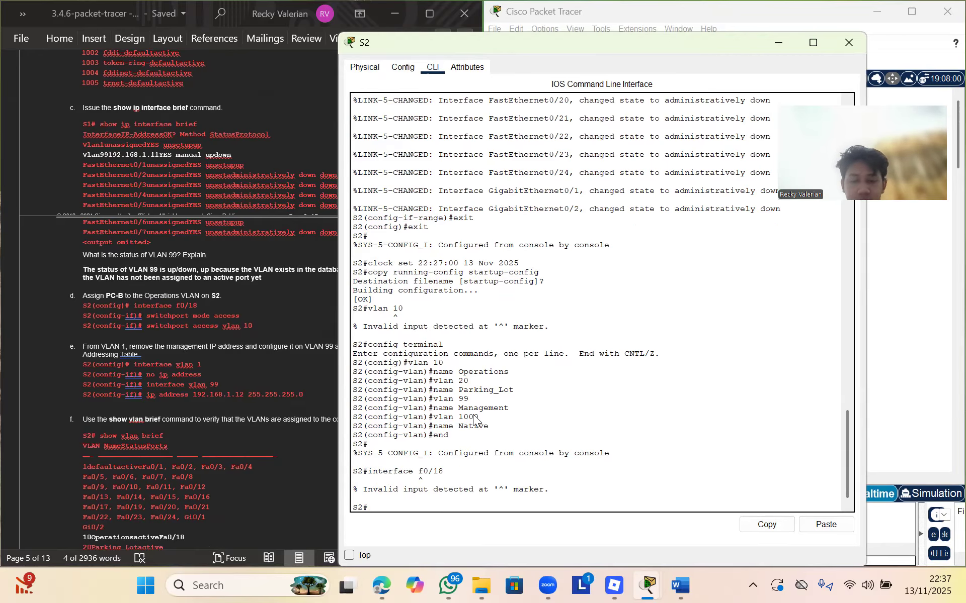
text(confi)
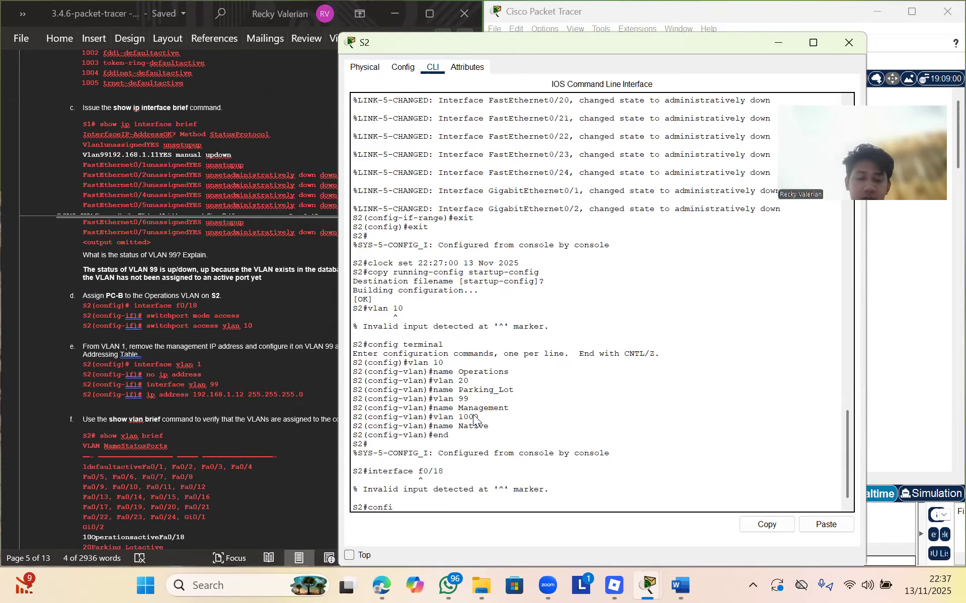
text(g terminal)
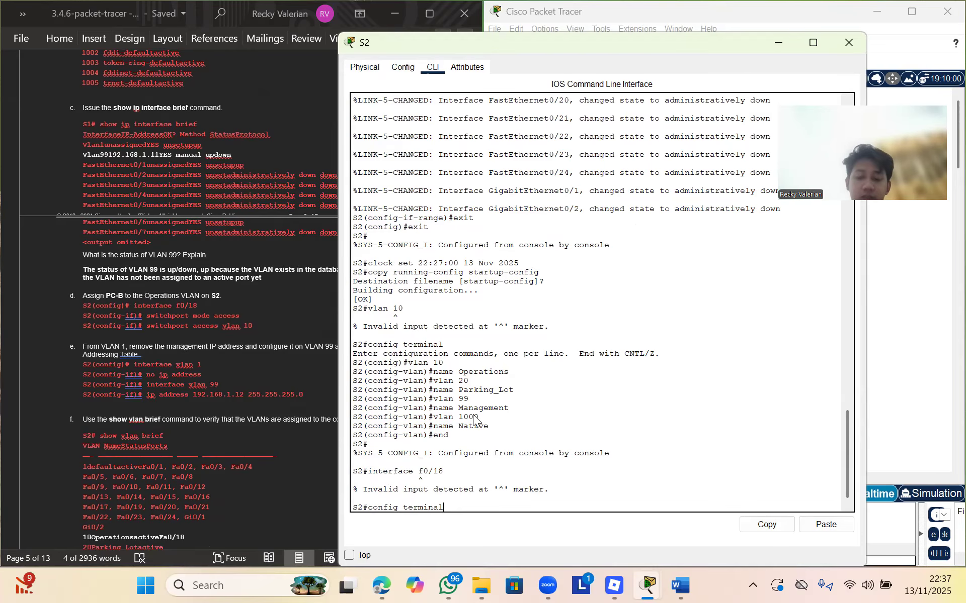
key(Return)
Make S2's interface f0/18 an access port with switchport mode access
text(interface)
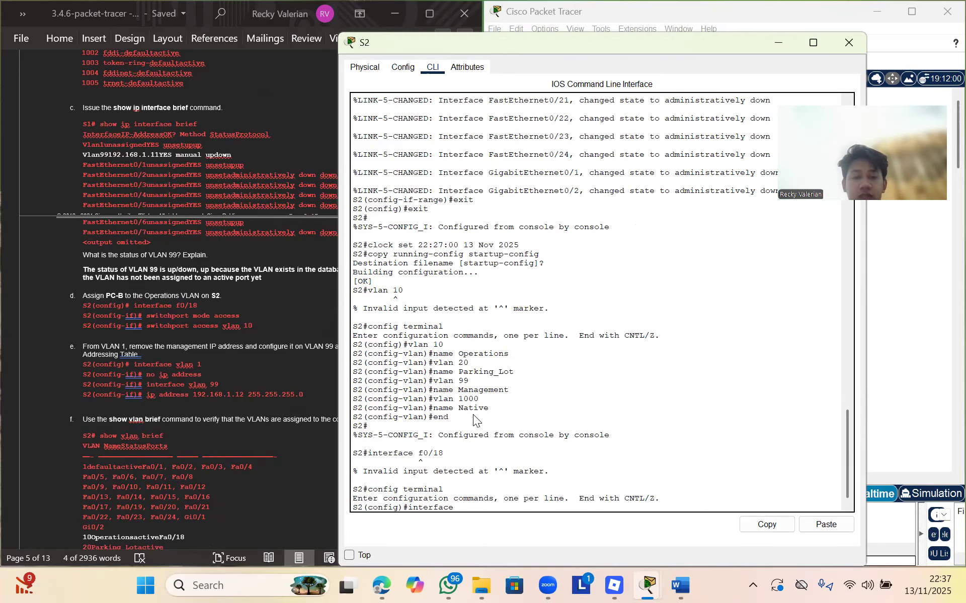
text( f0/18)
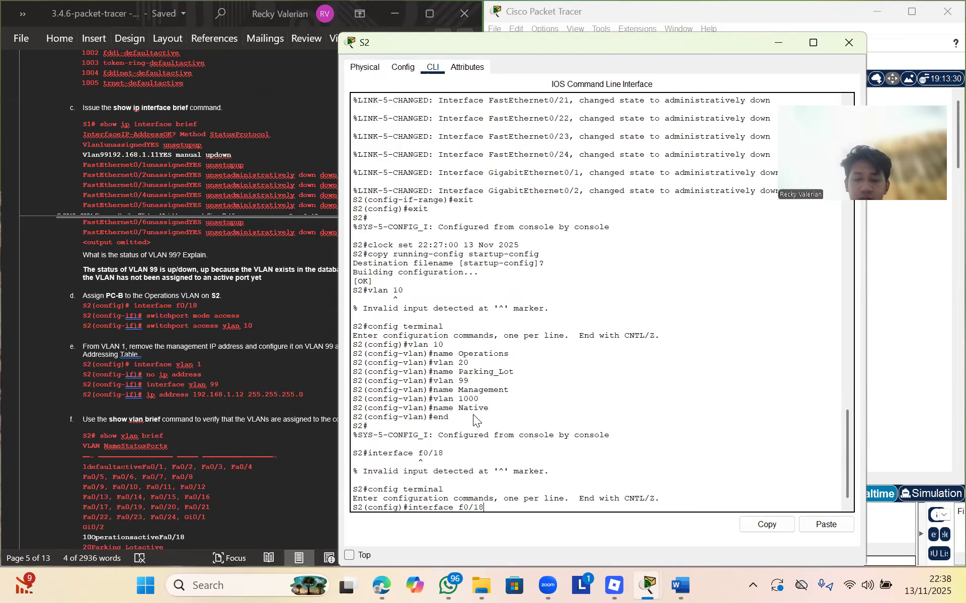
key(Return)
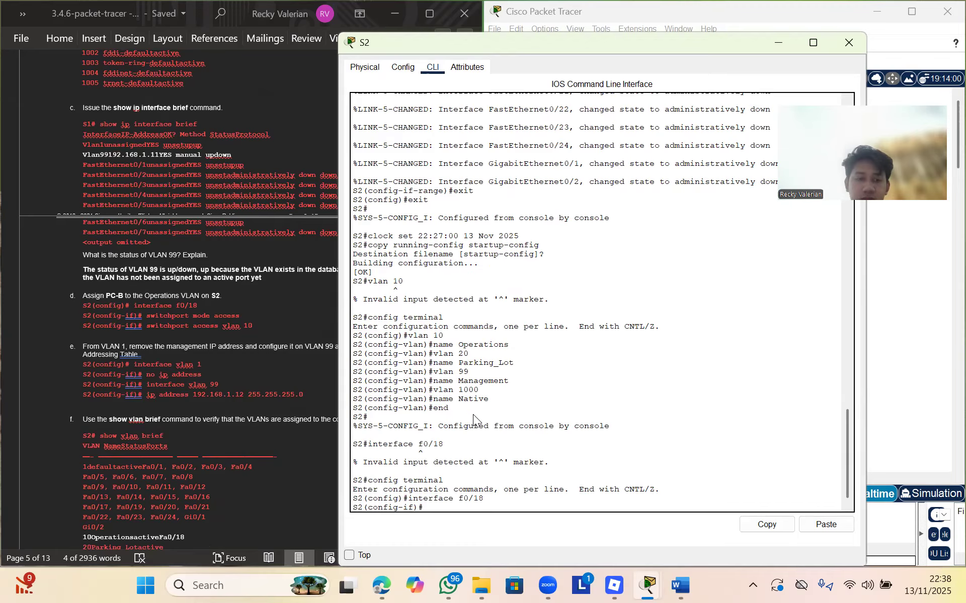
text(switch)
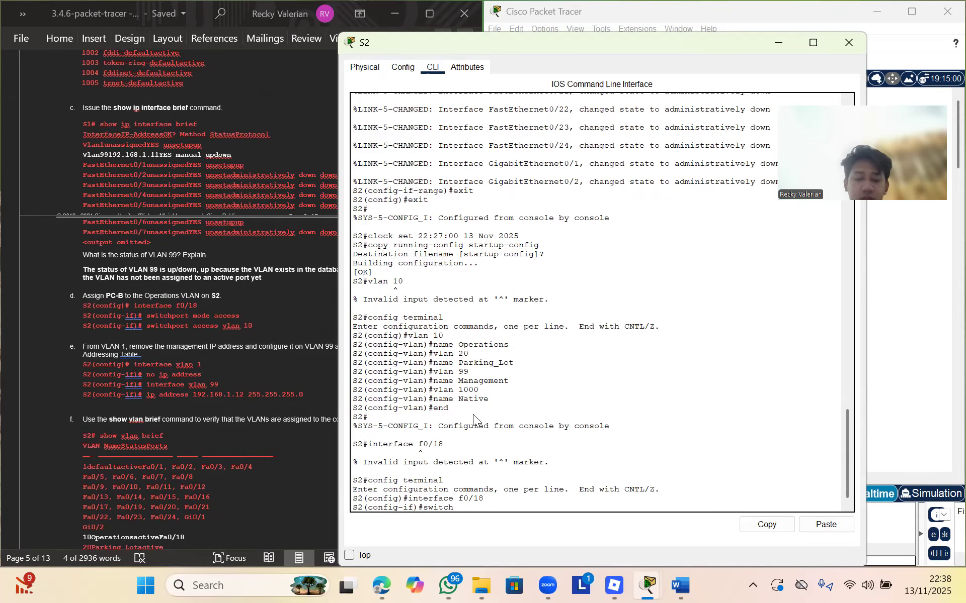
text([)
key(BackSpace)
text(p)
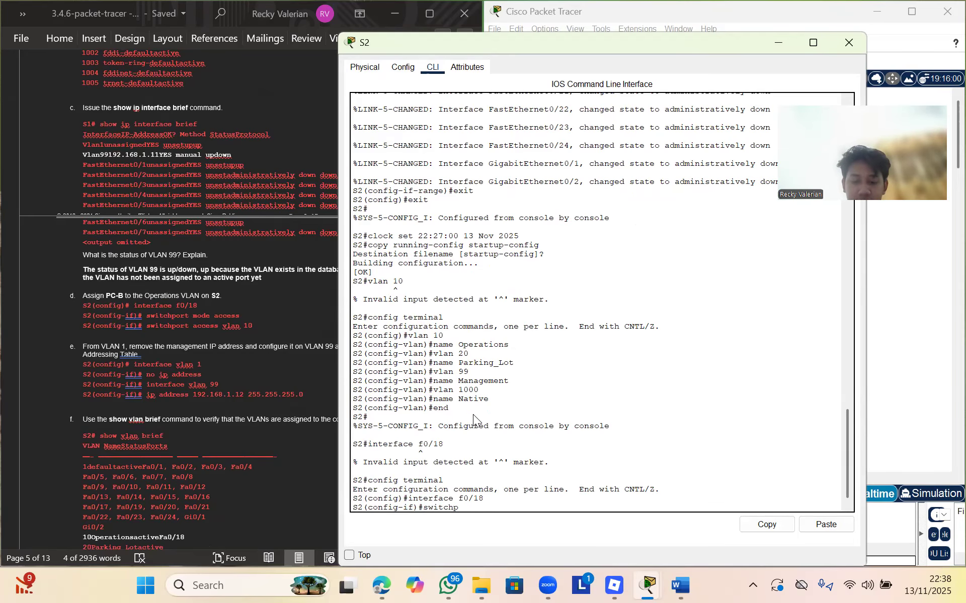
text(ort mode access)
key(Return)
Assign f0/18 to VLAN 10 with switchport access vlan 10, then exit to global configuration
key(Up)
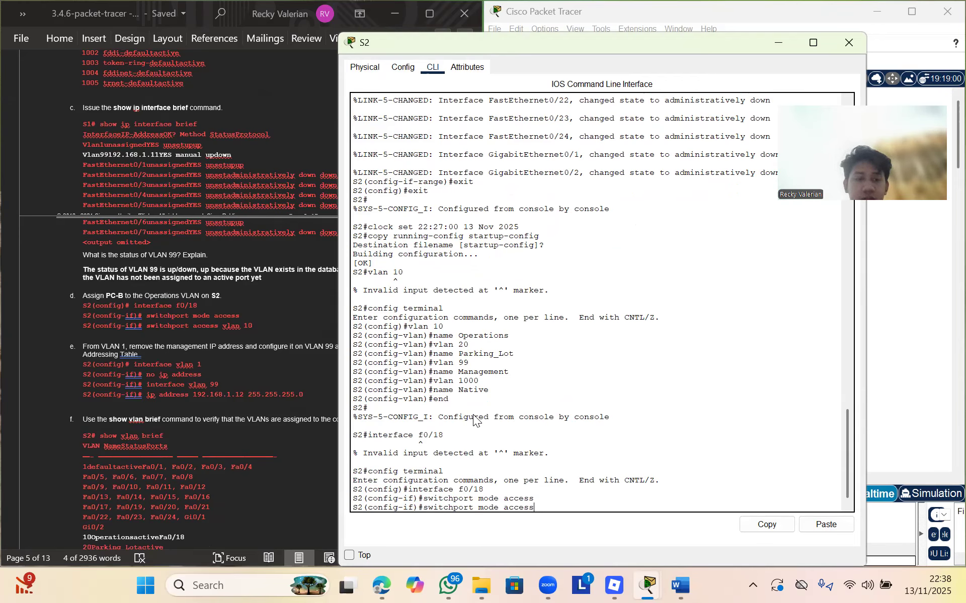
key(BackSpace)
key(BackSpace)
key(BackSpace)
key(BackSpace)
key(BackSpace)
key(BackSpace)
key(BackSpace)
key(BackSpace)
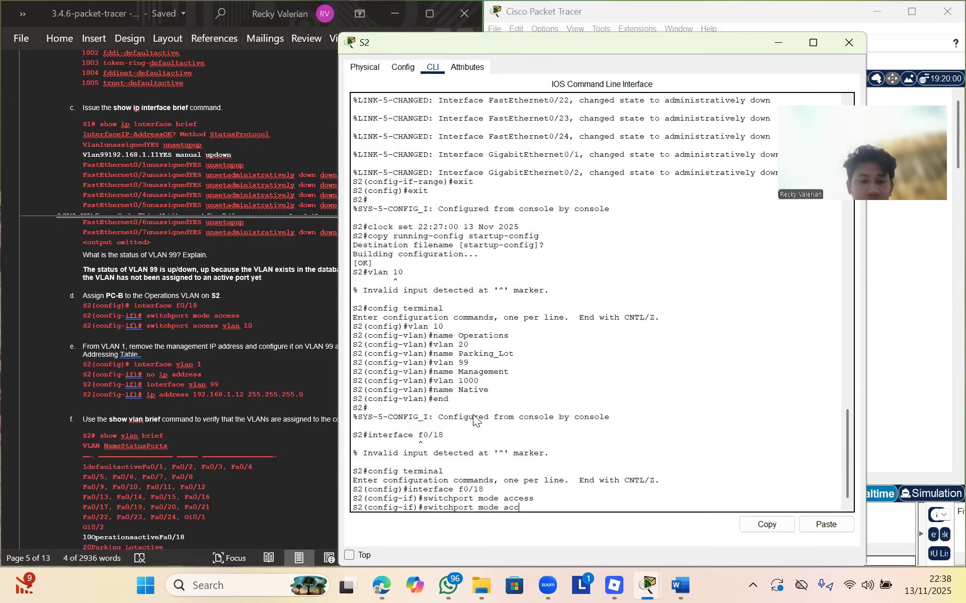
key(BackSpace)
key(BackSpace)
key(BackSpace)
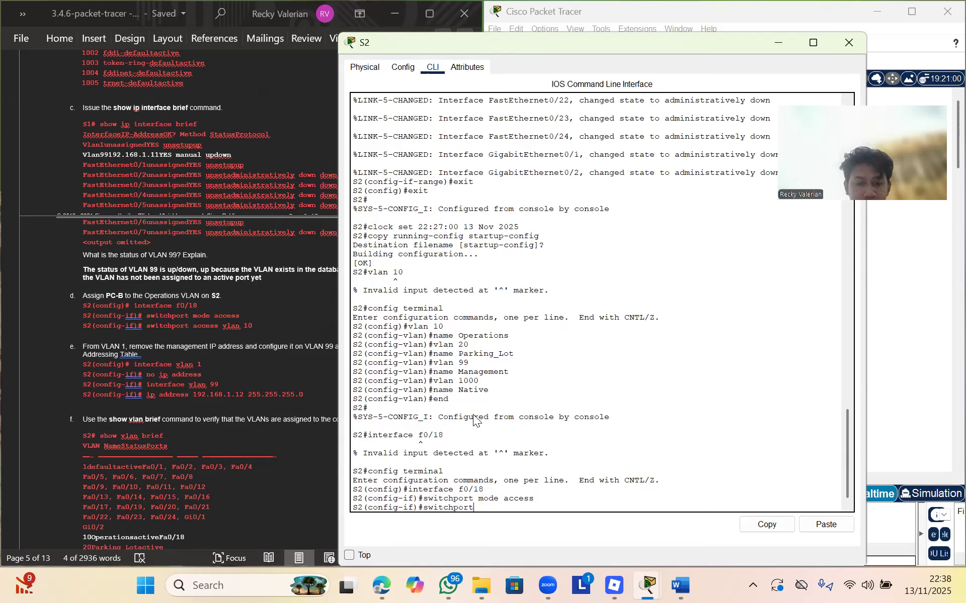
text(access vlan 10)
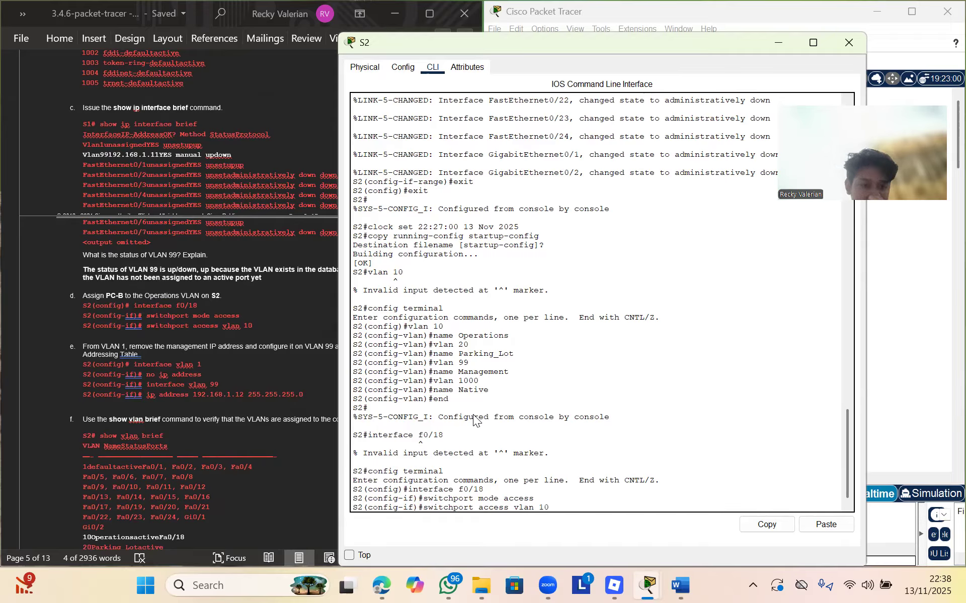
key(Return)
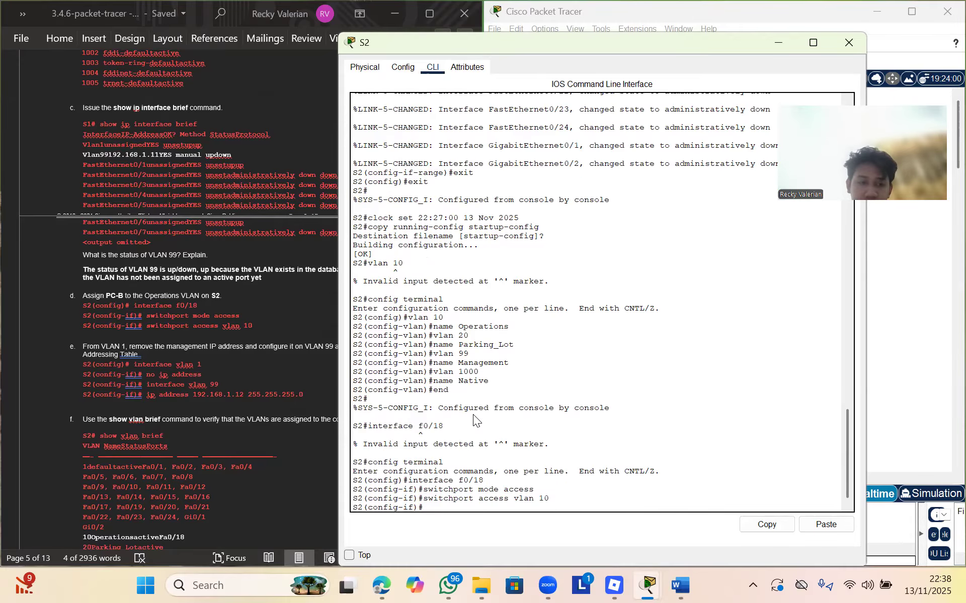
text(exit)
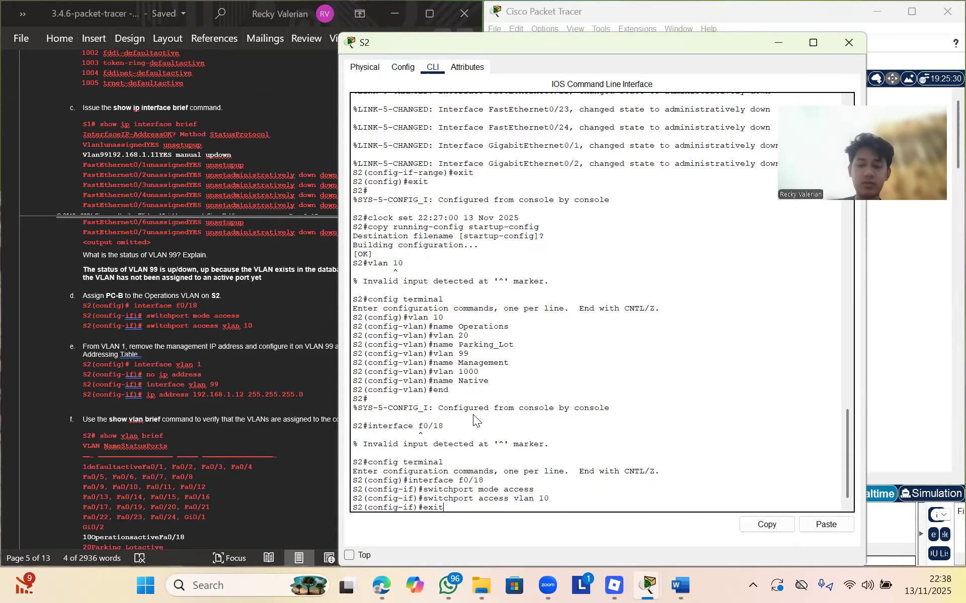
key(Return)
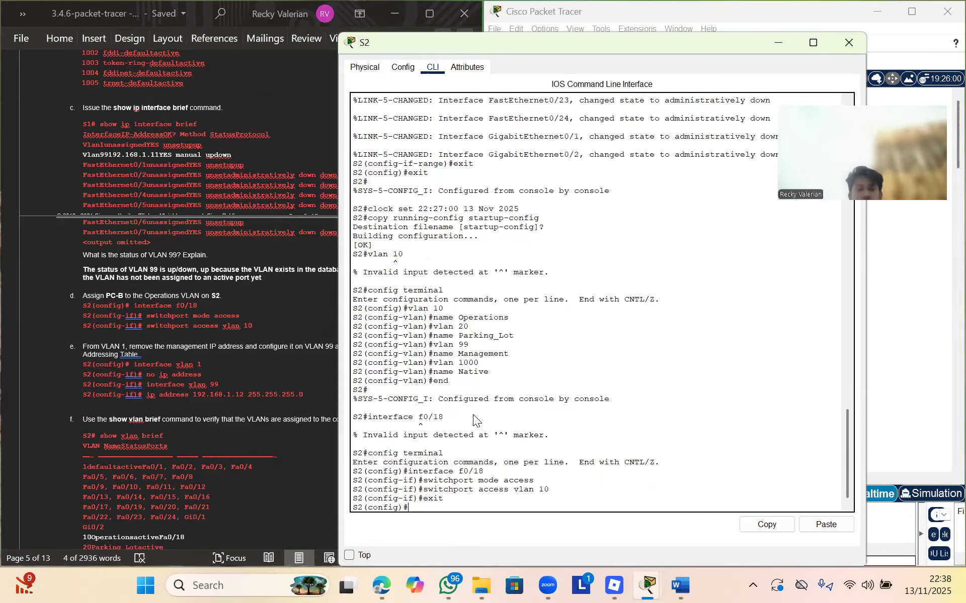
Enter configuration of S2's interface VLAN 1 and reposition the console window
text(interface vlan 1)
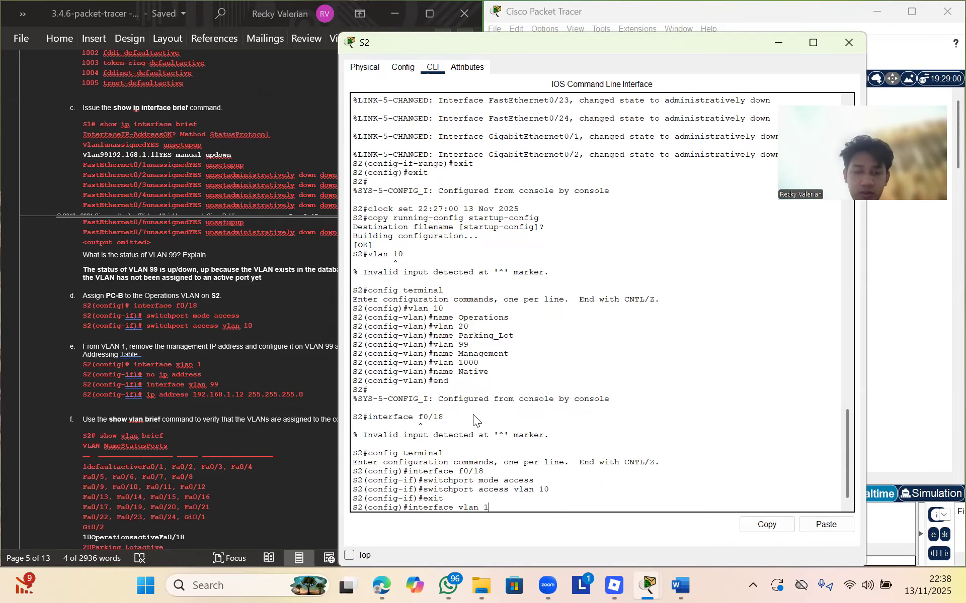
key(Return)
scroll(269, 384, down, 1)
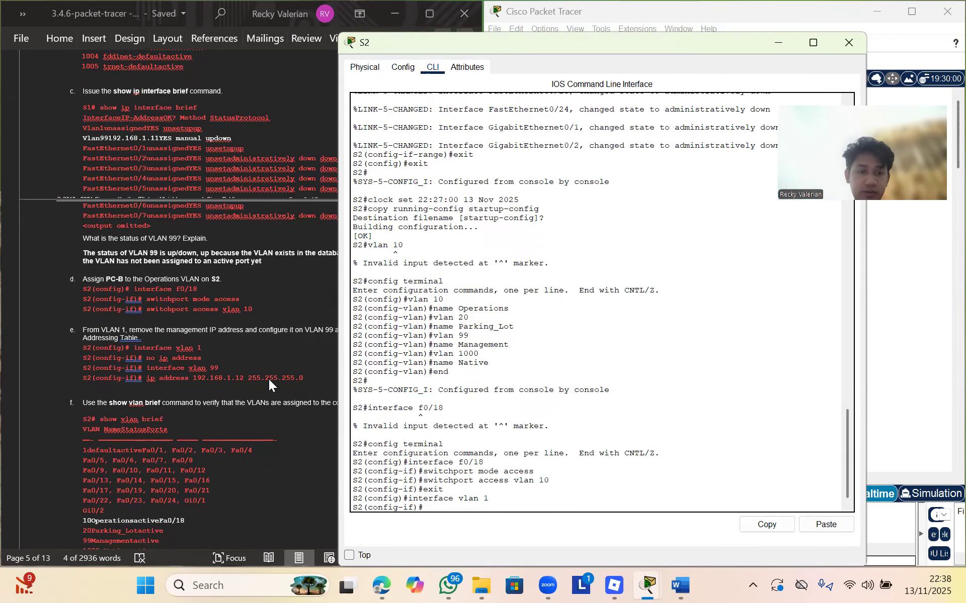
scroll(264, 403, down, 1)
scroll(264, 402, up, 1)
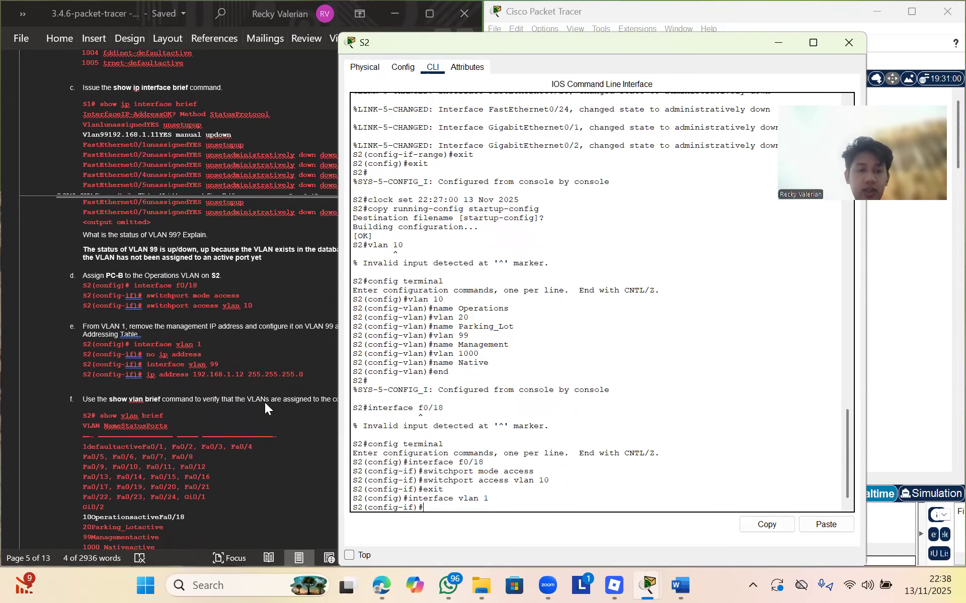
scroll(264, 402, down, 1)
click(532, 69)
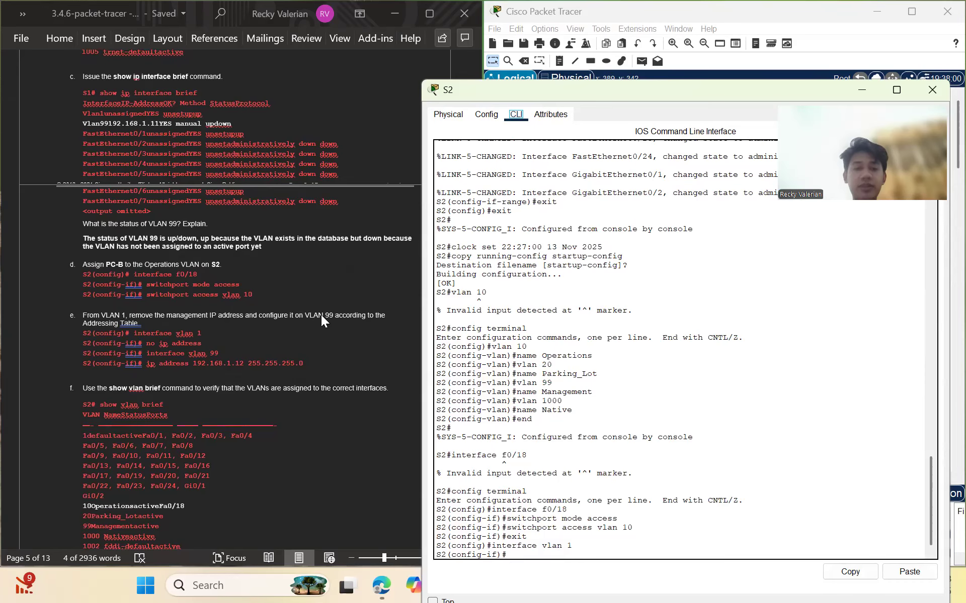
drag(693, 90, 655, 40)
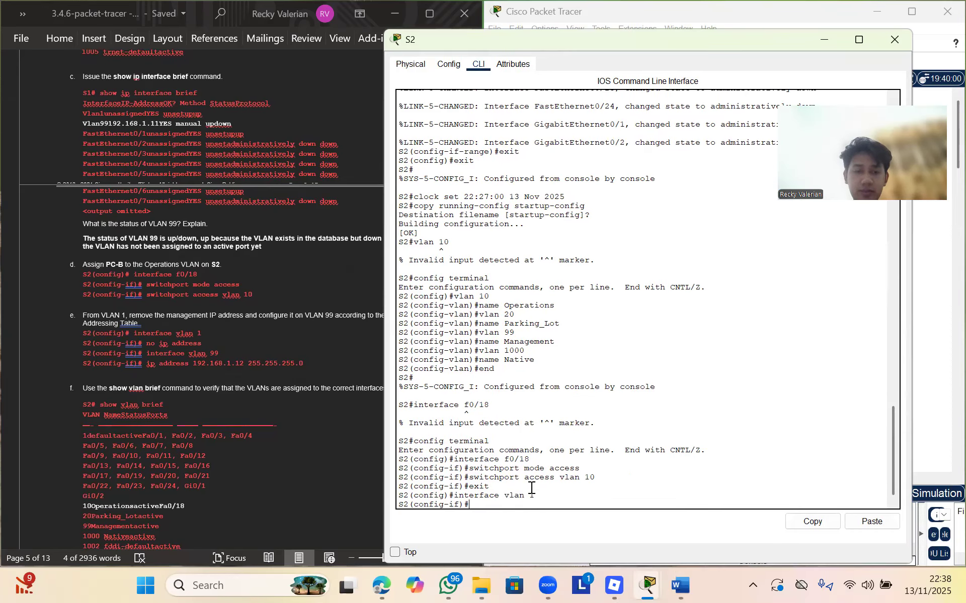
Remove VLAN 1's IP address with no ip address, then enter interface vlan 99
text(no i)
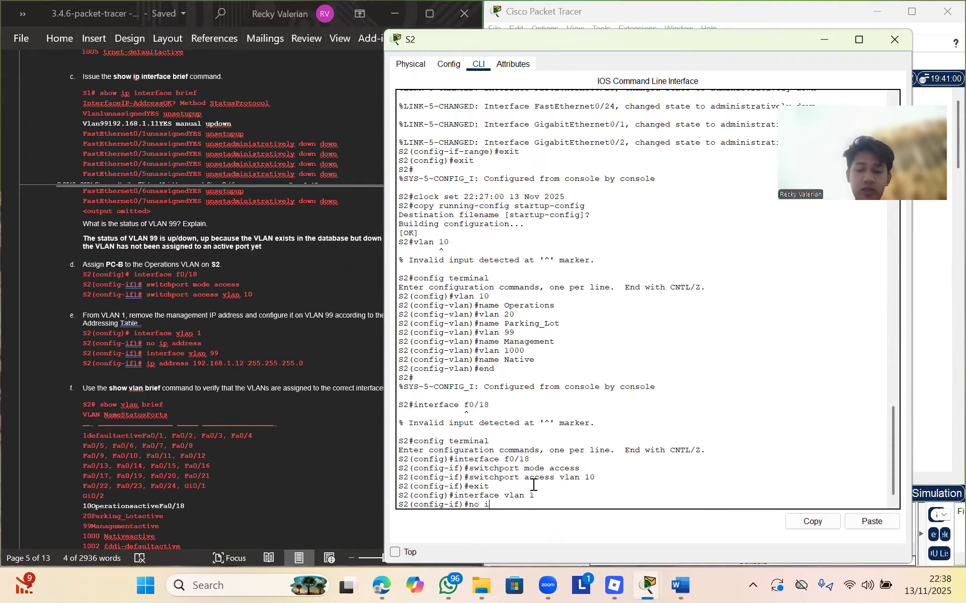
text(p address)
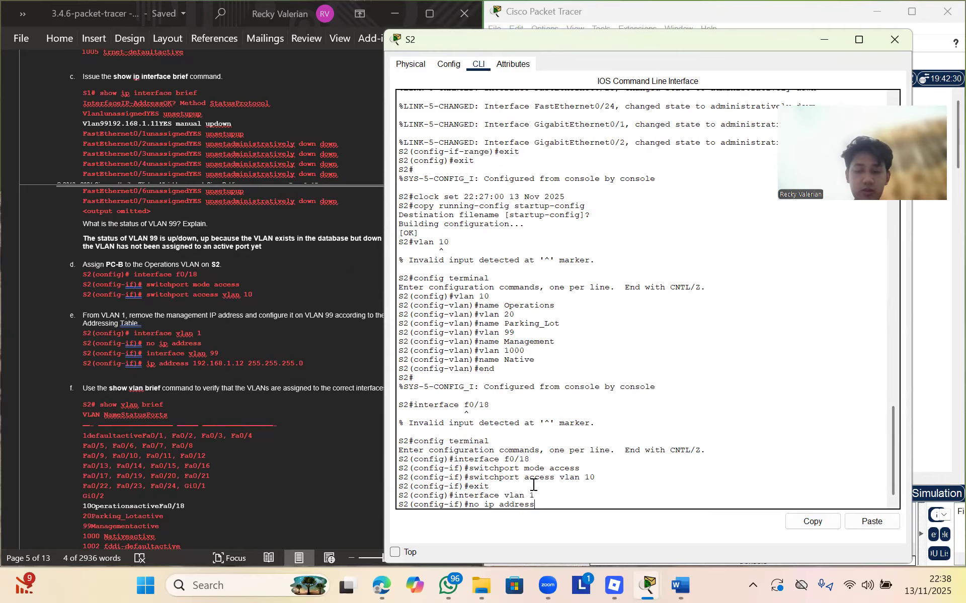
key(Return)
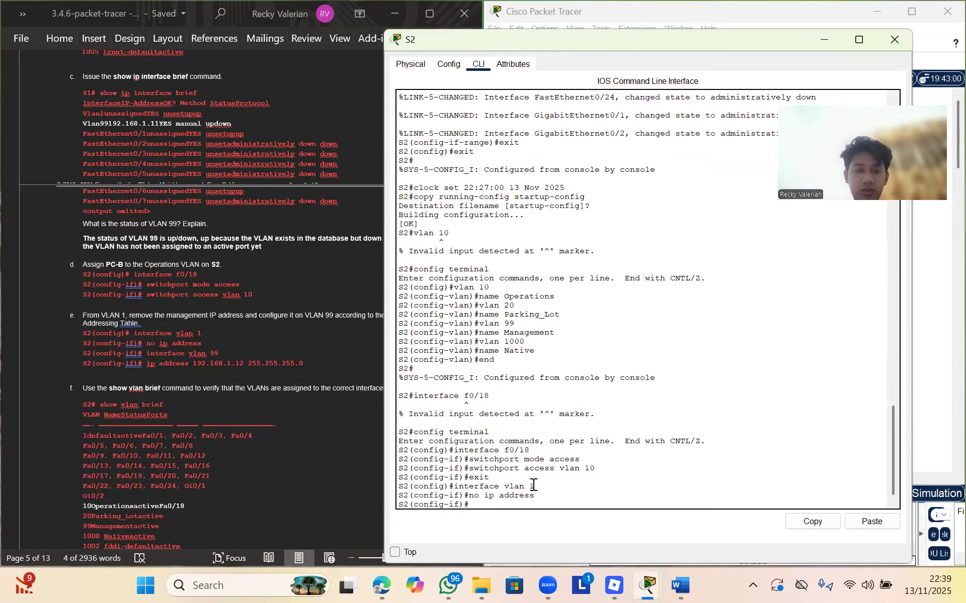
text(interfa)
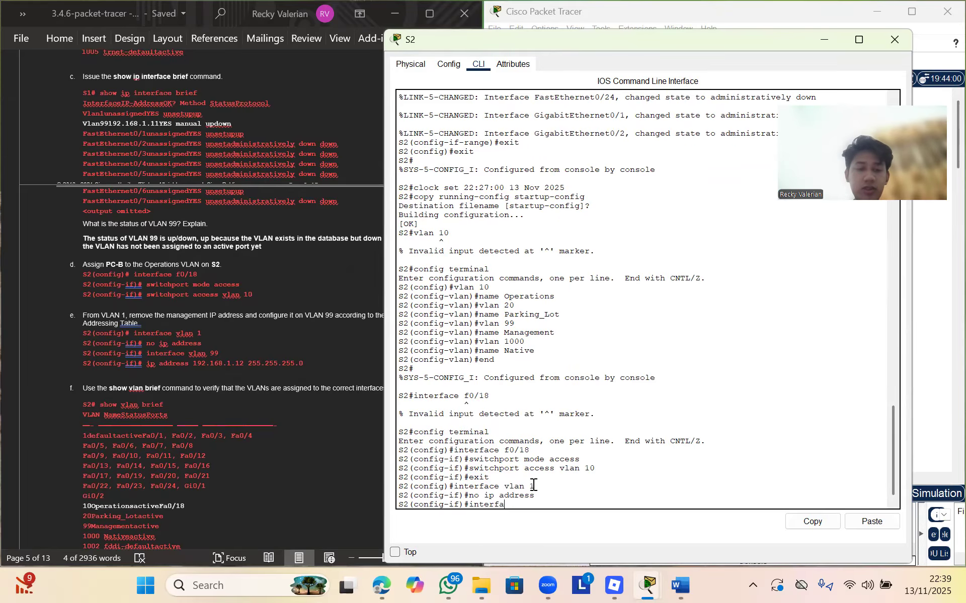
text(ce vlan)
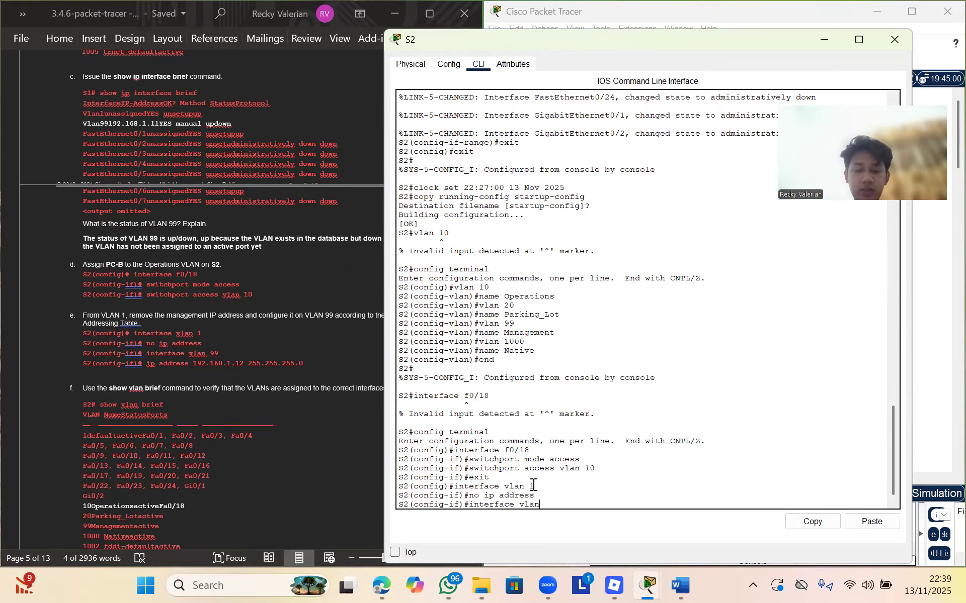
text( 99)
key(Return)
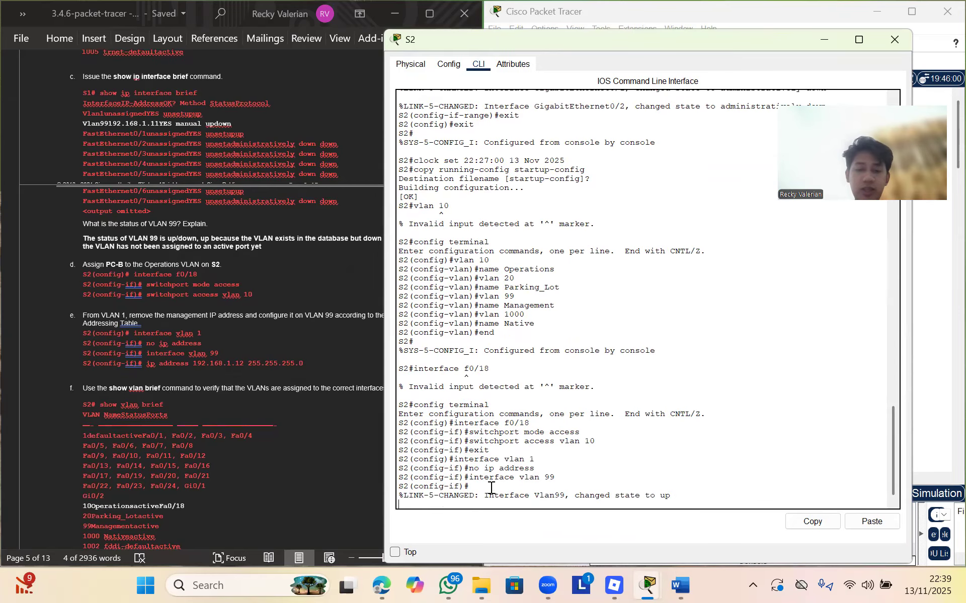
Paste ip address 192.168.1.12 255.255.255.0 from the lab sheet onto S2's Vlan99, then end
click(207, 359)
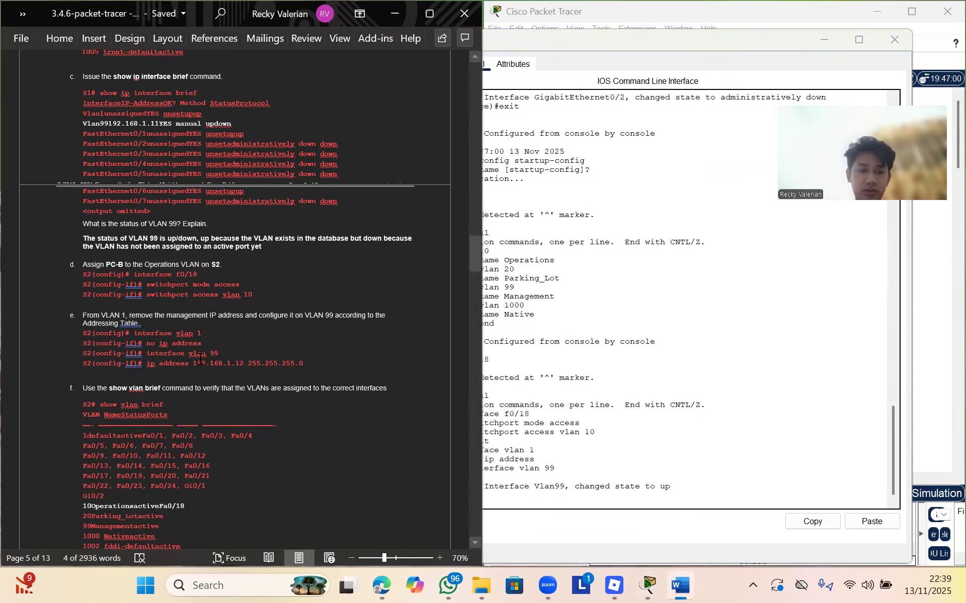
drag(149, 365, 304, 362)
key(ctrl+c)
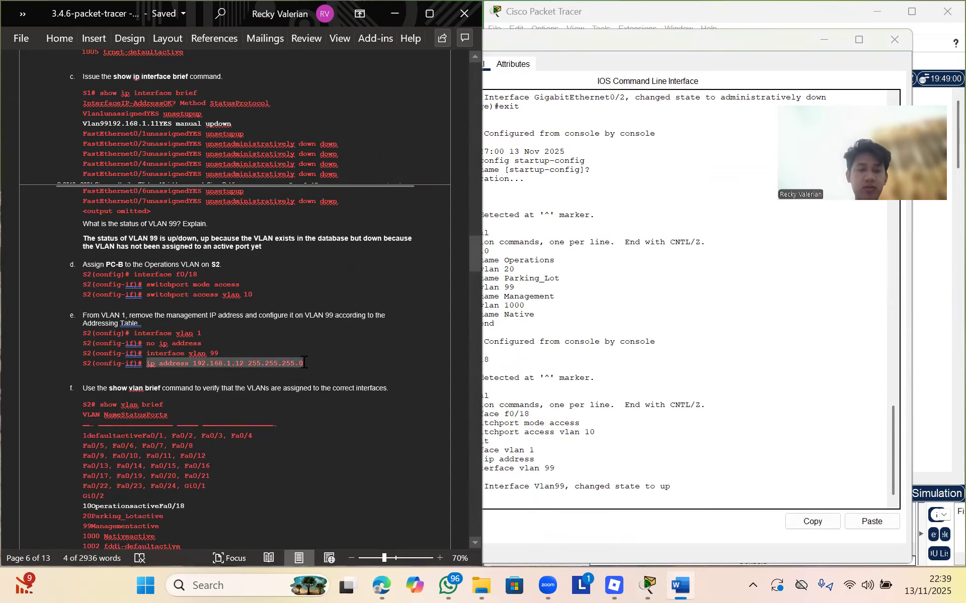
click(552, 499)
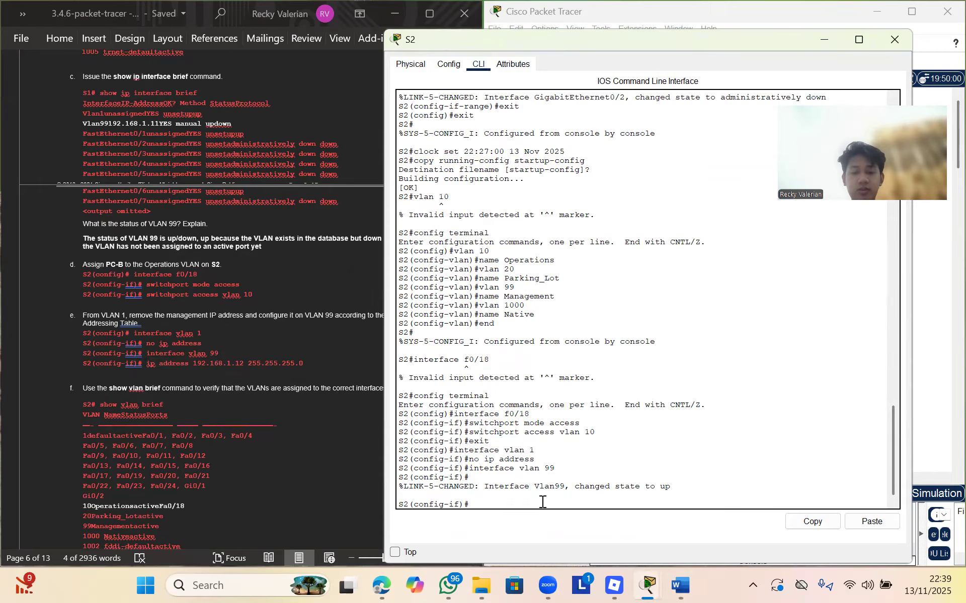
right_click(541, 502)
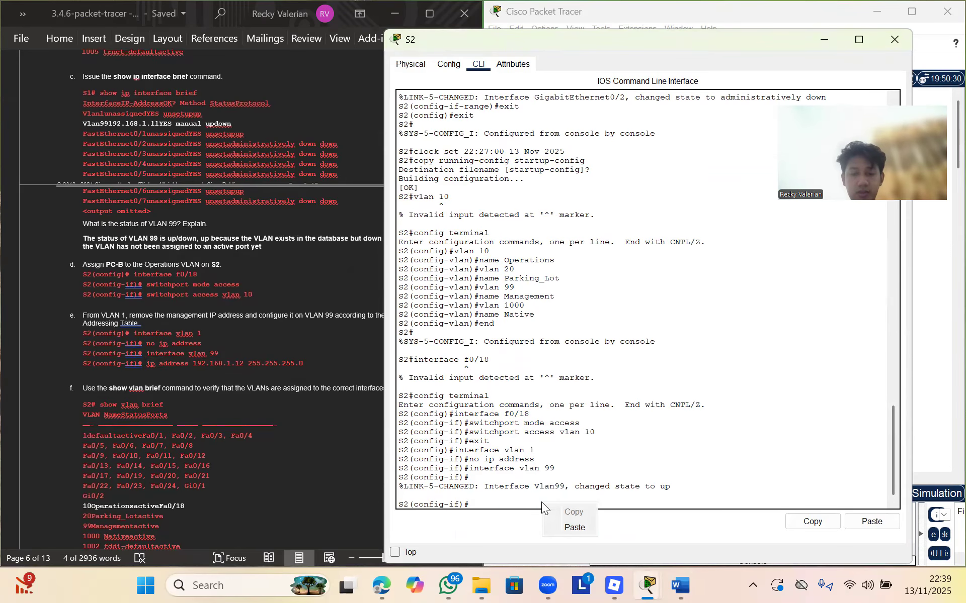
click(579, 528)
key(Return)
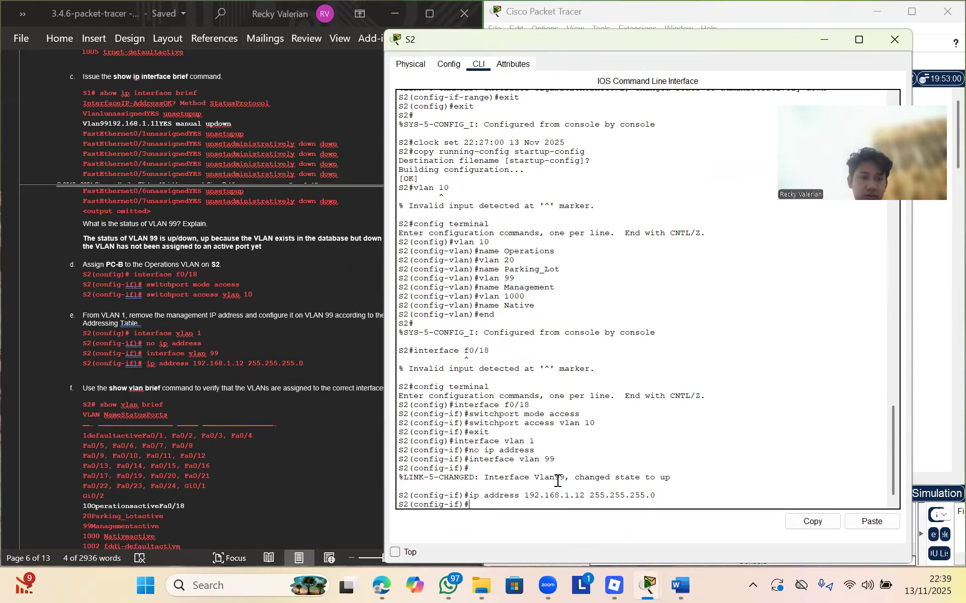
text(end)
key(Return)
key(Return)
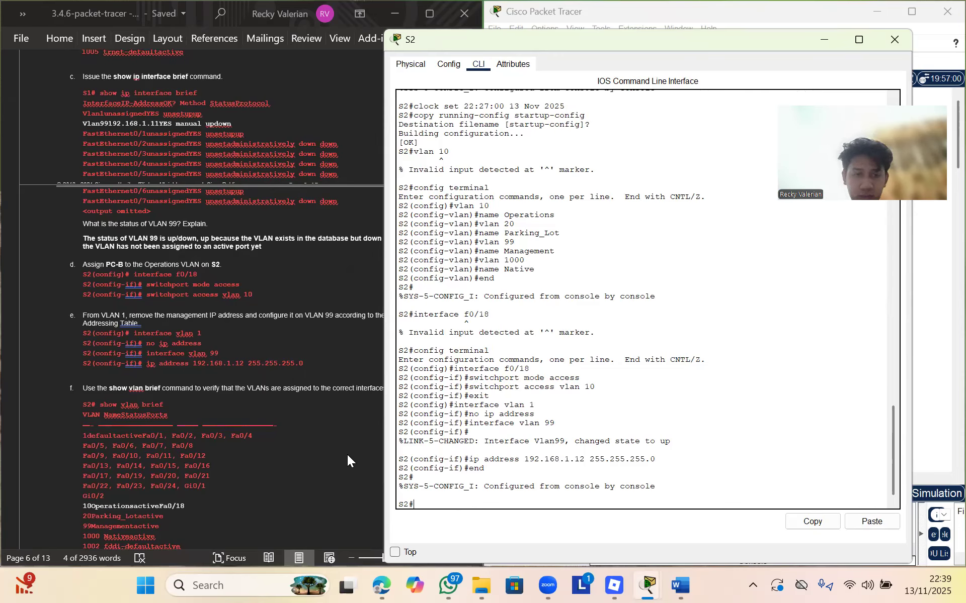
Rerun config terminal, interface vlan 1 and no ip address from S2's command history
key(Up)
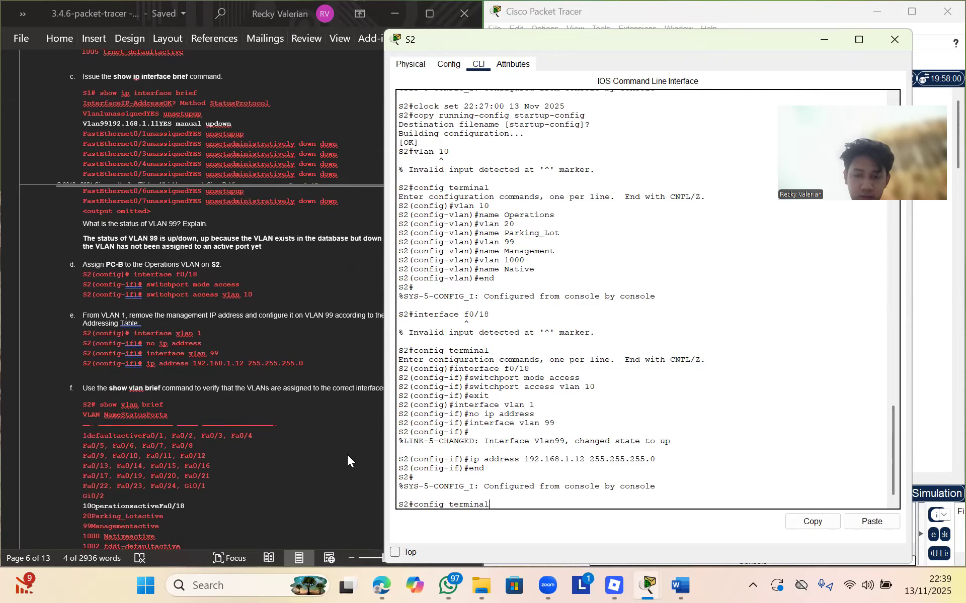
key(Return)
key(Up)
key(Up)
key(Up)
key(Up)
key(Up)
key(Return)
key(Up)
key(Up)
key(Up)
key(Up)
key(Up)
key(Down)
key(Down)
key(Down)
key(Down)
Rerun interface vlan 99 and reapply its 192.168.1.12 address from history
key(Up)
key(Down)
key(Return)
key(Up)
key(Up)
key(Up)
key(Up)
key(Up)
key(Return)
key(Up)
key(Up)
key(Up)
key(Down)
key(Down)
key(Down)
key(Up)
key(Up)
key(Up)
key(Up)
key(Up)
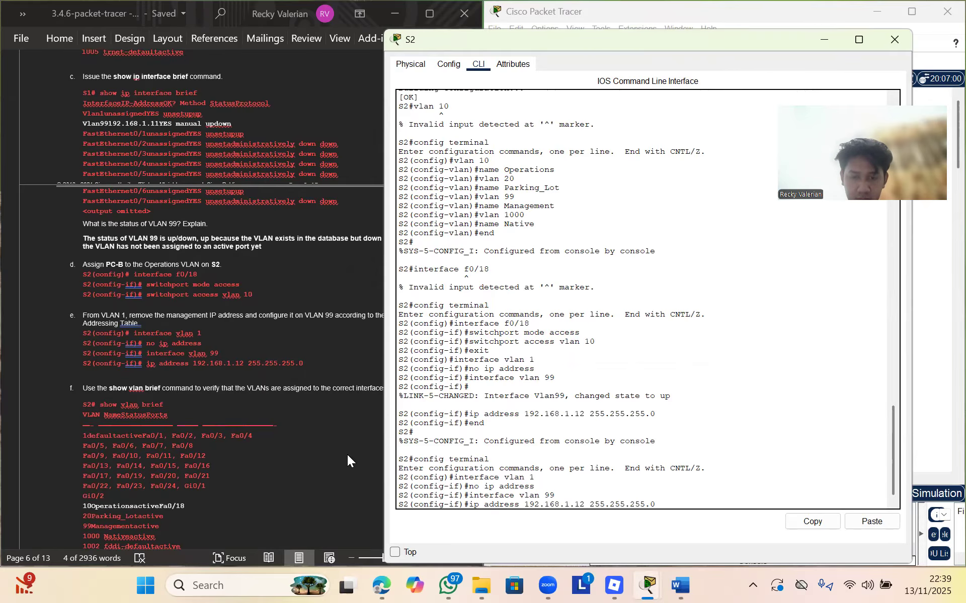
key(Return)
Exit twice and run show vlan brief, listing Fa0/18 under VLAN 10 Operations
text(exit)
key(Return)
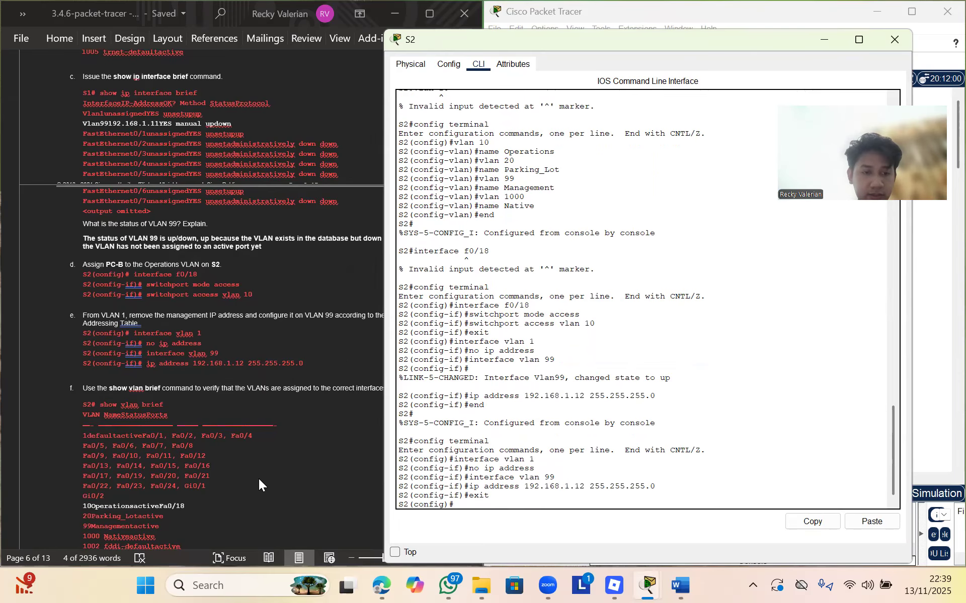
scroll(259, 479, down, 2)
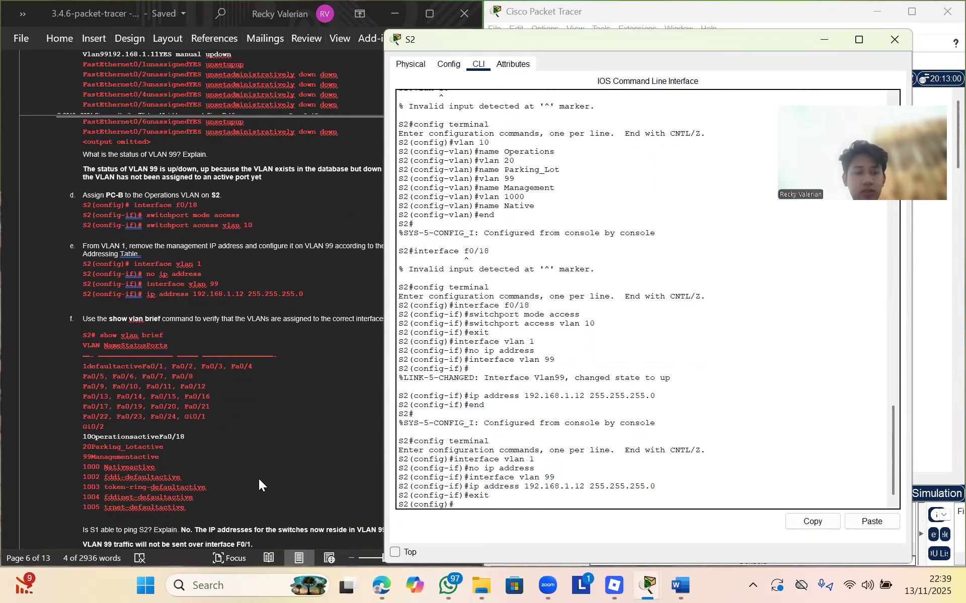
text(exit)
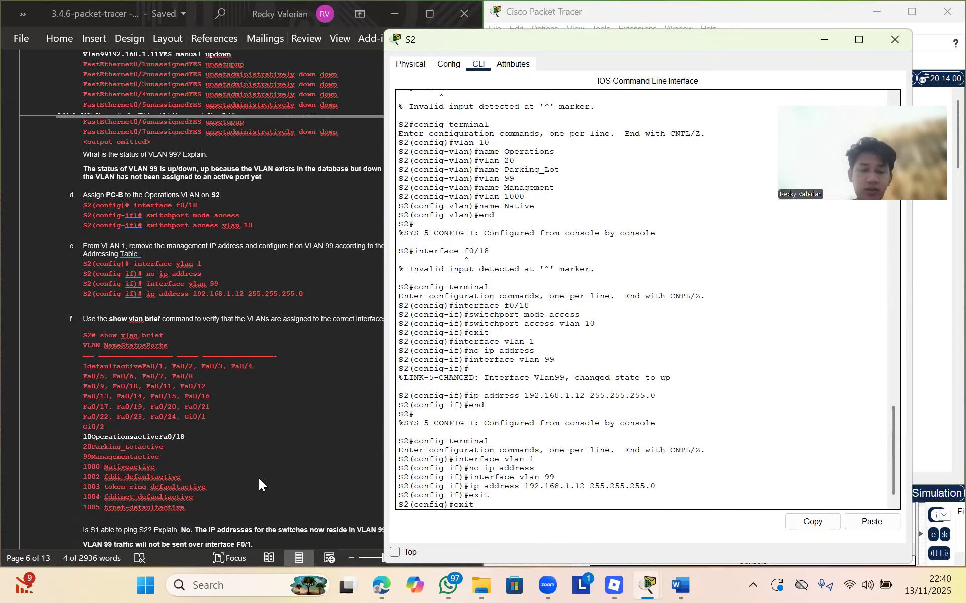
key(Return)
text(show vlan brief)
key(Return)
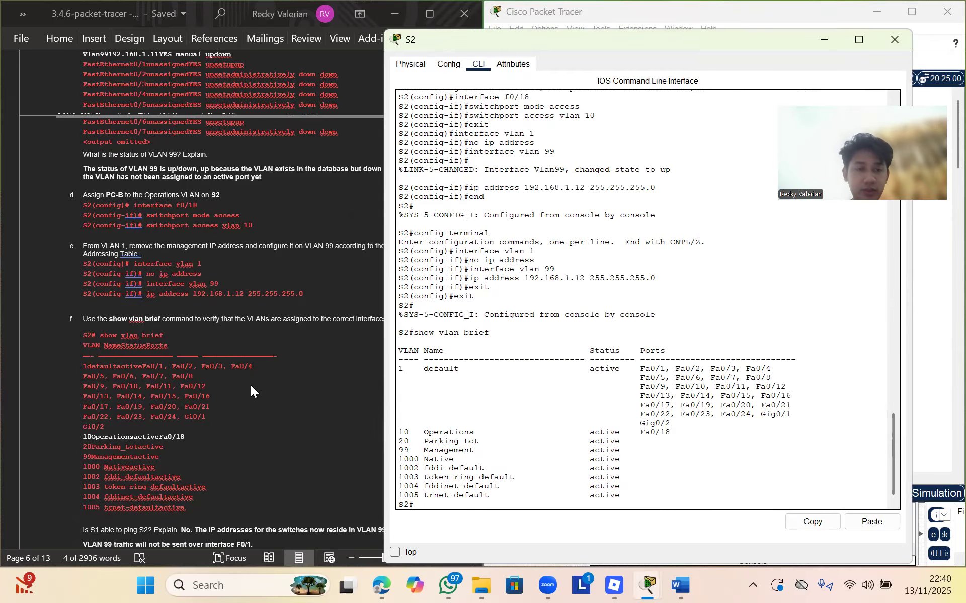
Check the Word lab sheet, then minimize S2's console and open S1's CLI
scroll(250, 385, down, 5)
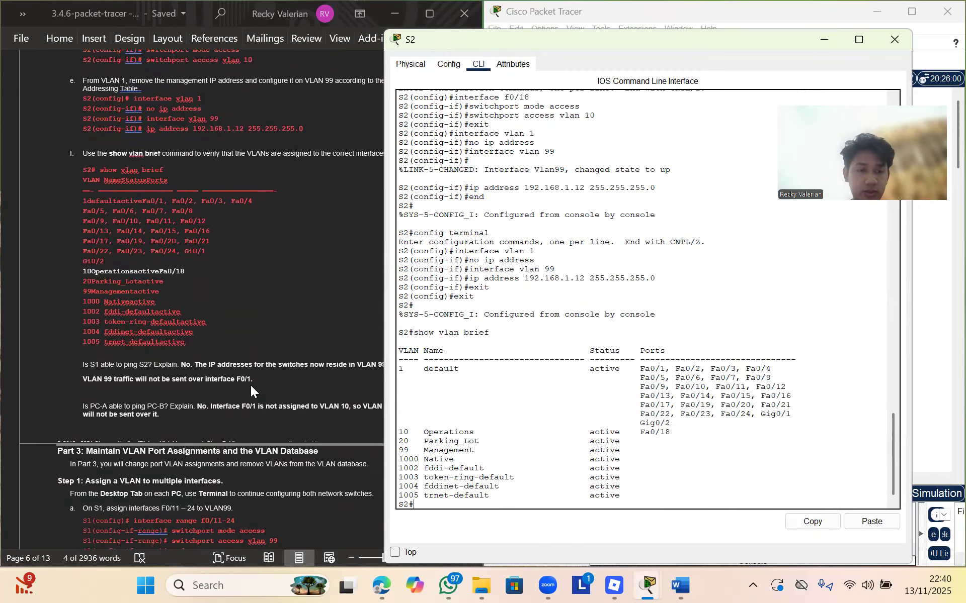
key(alt+Tab)
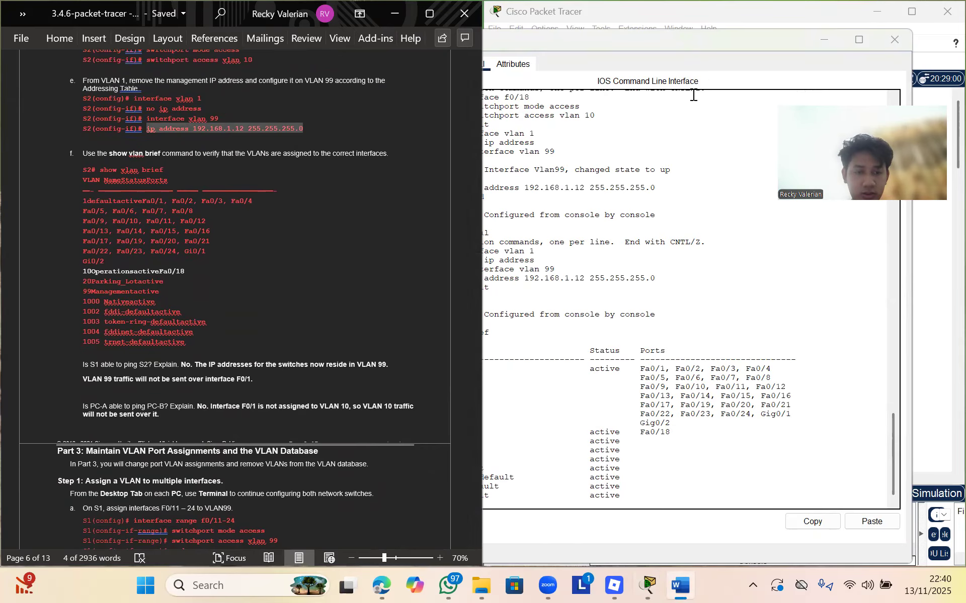
click(677, 100)
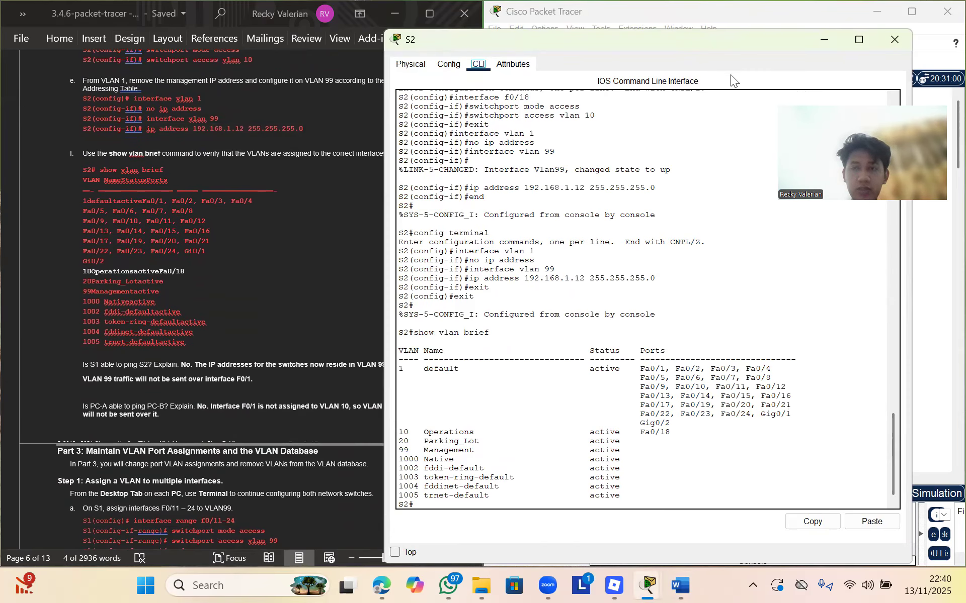
drag(630, 42, 477, 132)
click(674, 133)
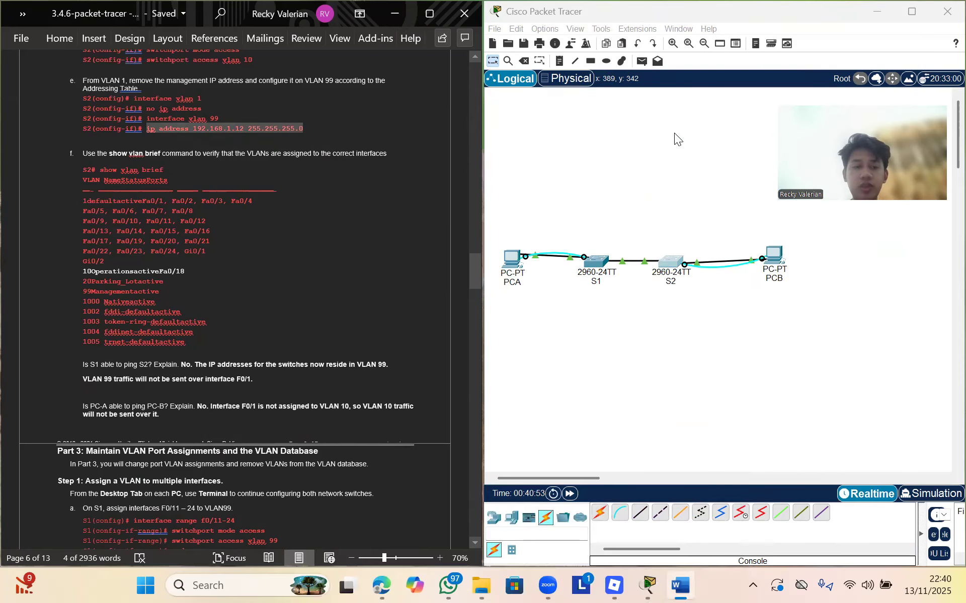
click(597, 261)
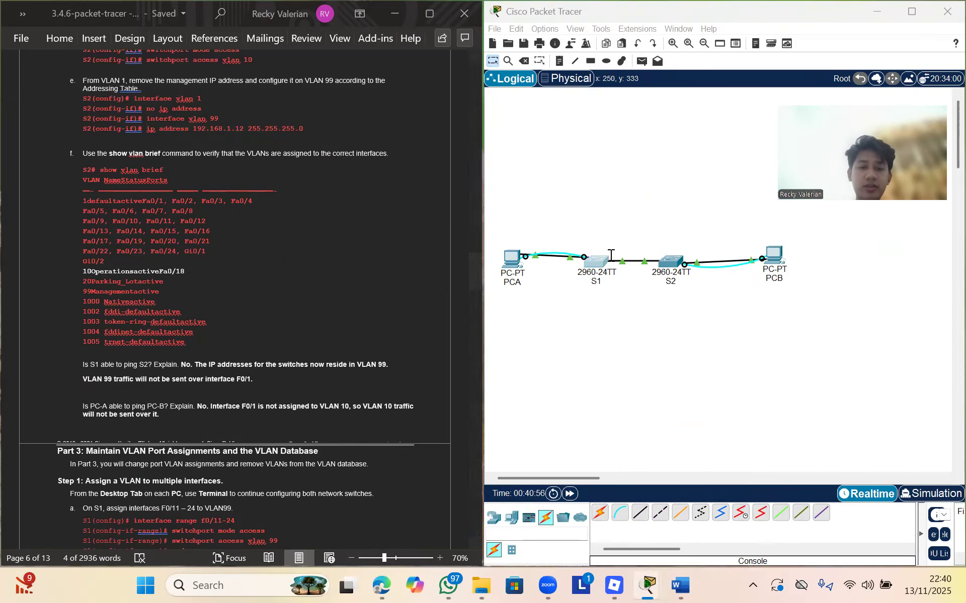
Ping 192.168.1.12 from S1, getting 0/5 success, then minimize S1's console
text(ping 192.168.1.12)
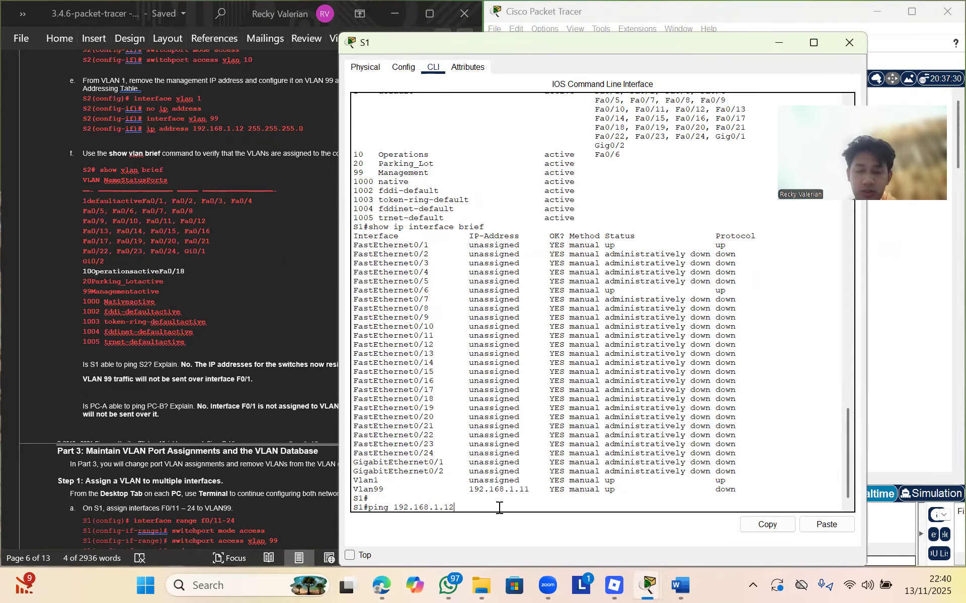
key(Return)
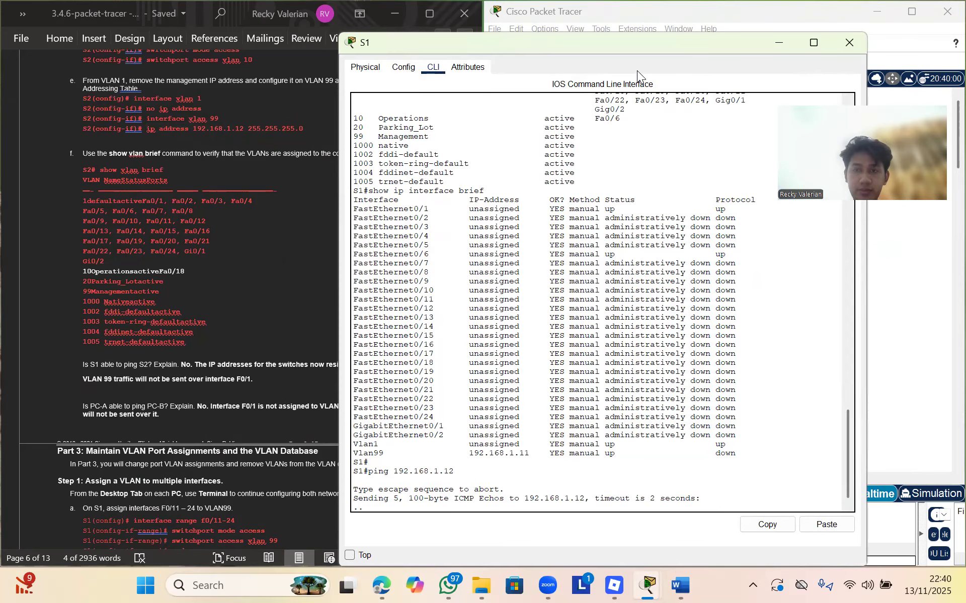
drag(621, 52, 729, 47)
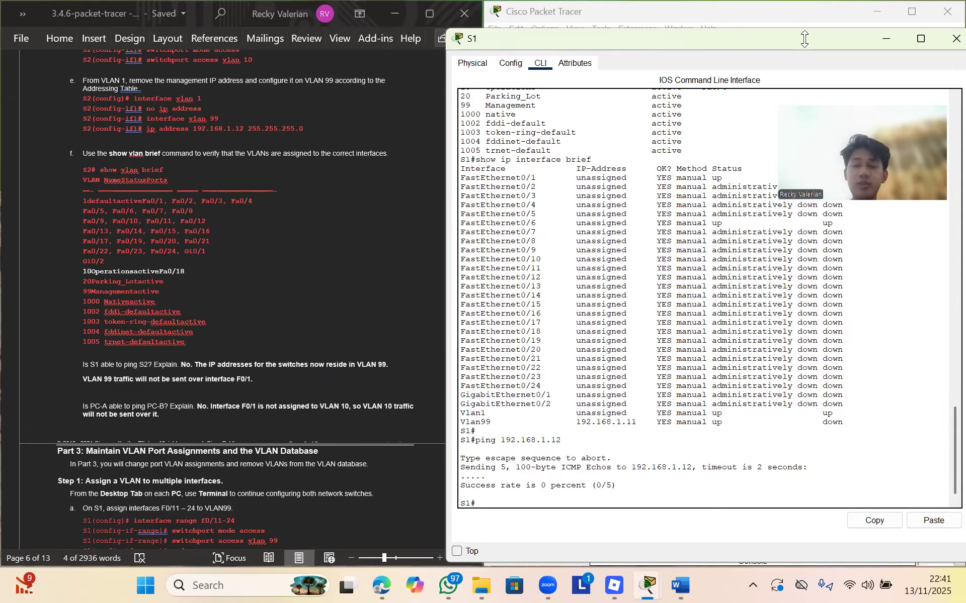
drag(803, 38, 703, 338)
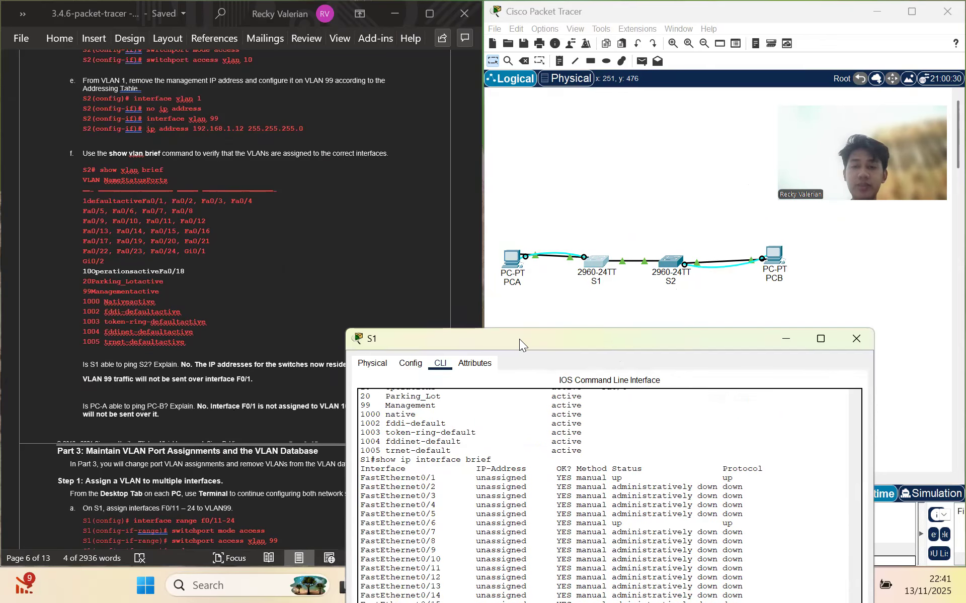
drag(519, 339, 585, 64)
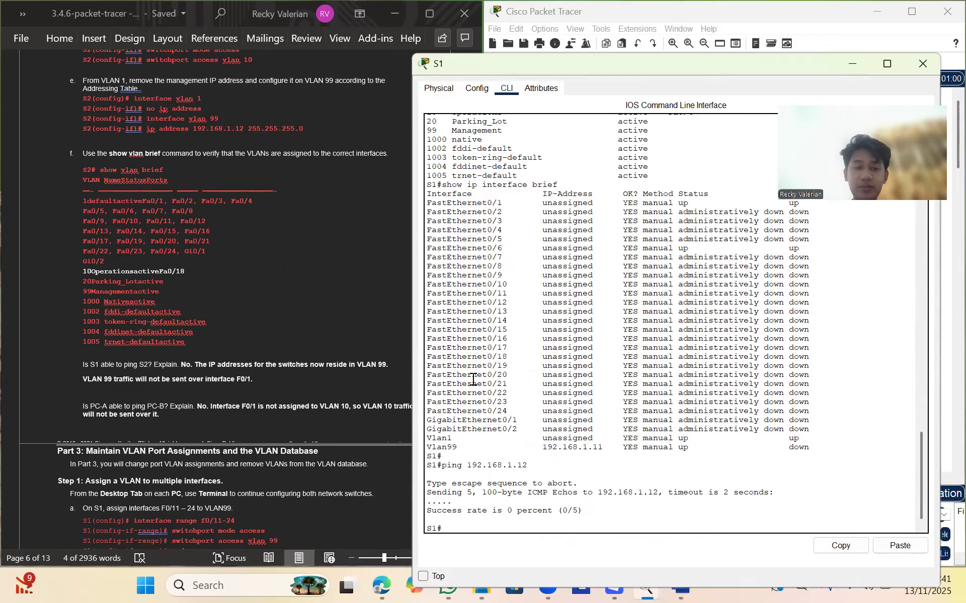
click(808, 48)
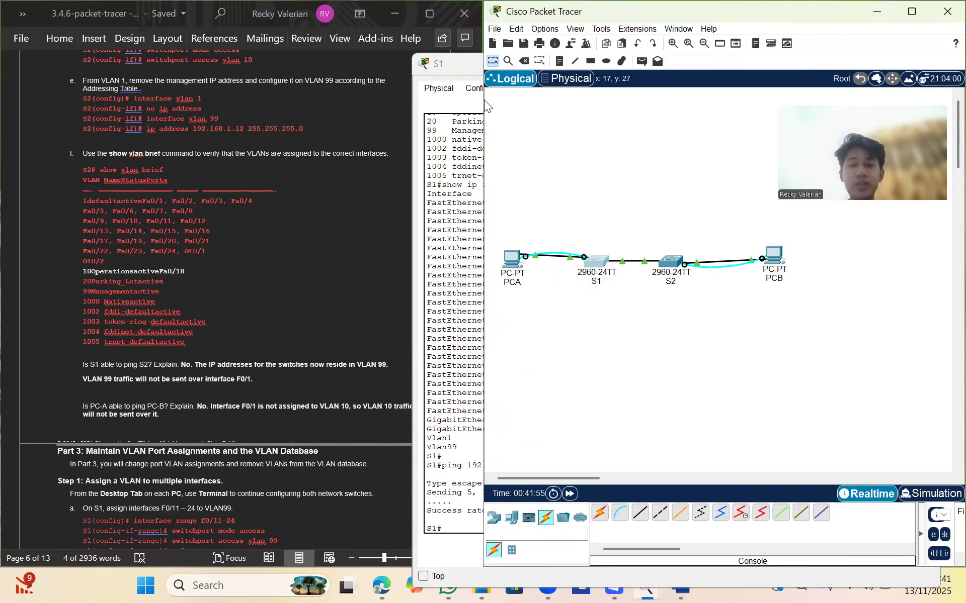
click(469, 70)
drag(860, 64, 677, 124)
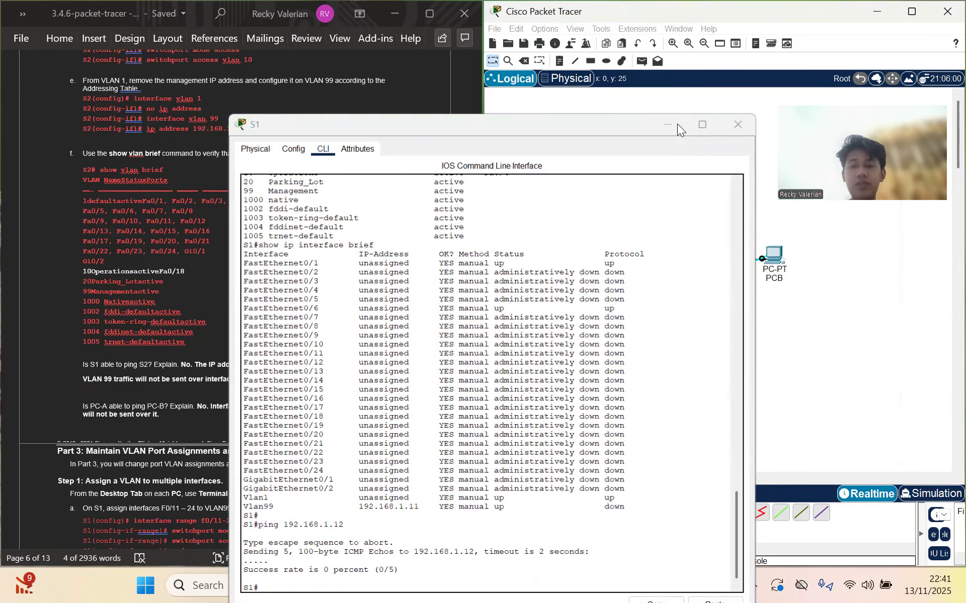
click(674, 123)
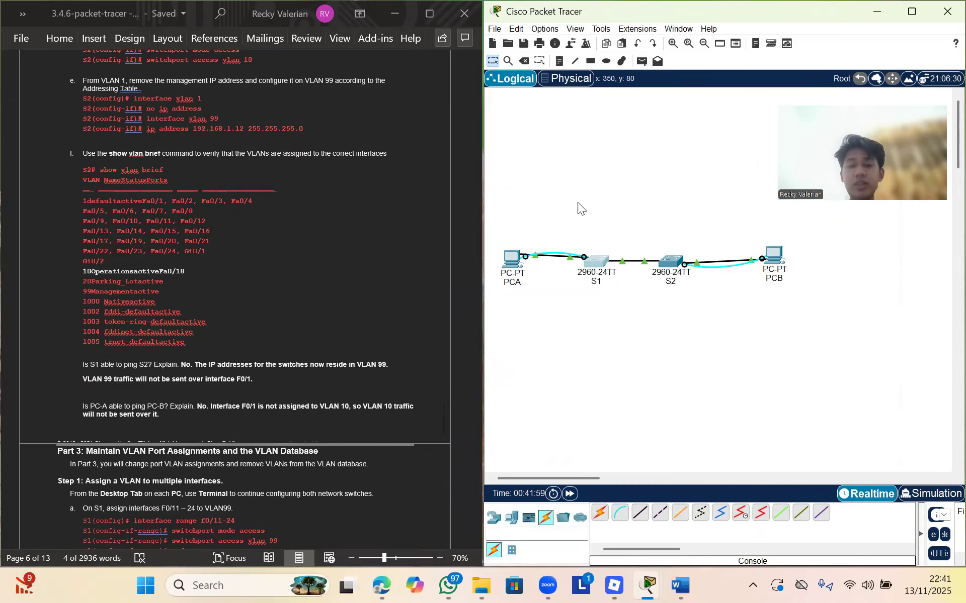
Rerun ping 192.168.10.4 from PCA's Command Prompt, seeing 100% loss, then hide PCA's window
click(517, 264)
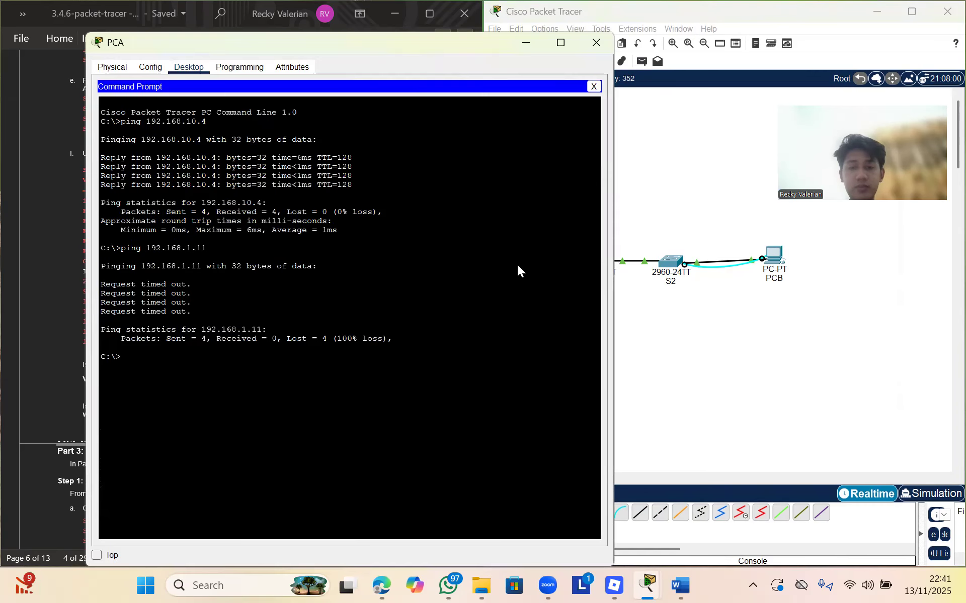
key(Up)
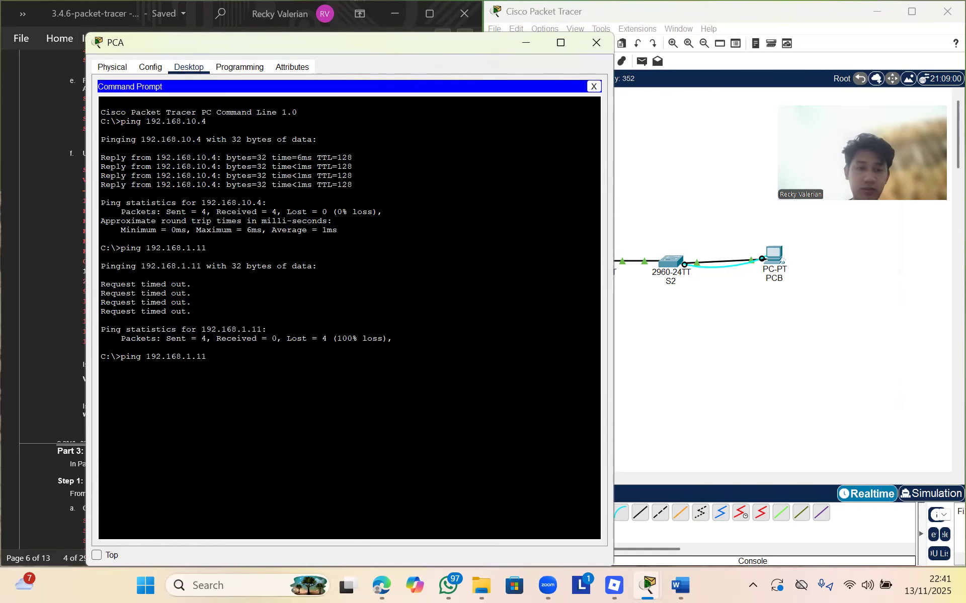
key(Up)
key(Return)
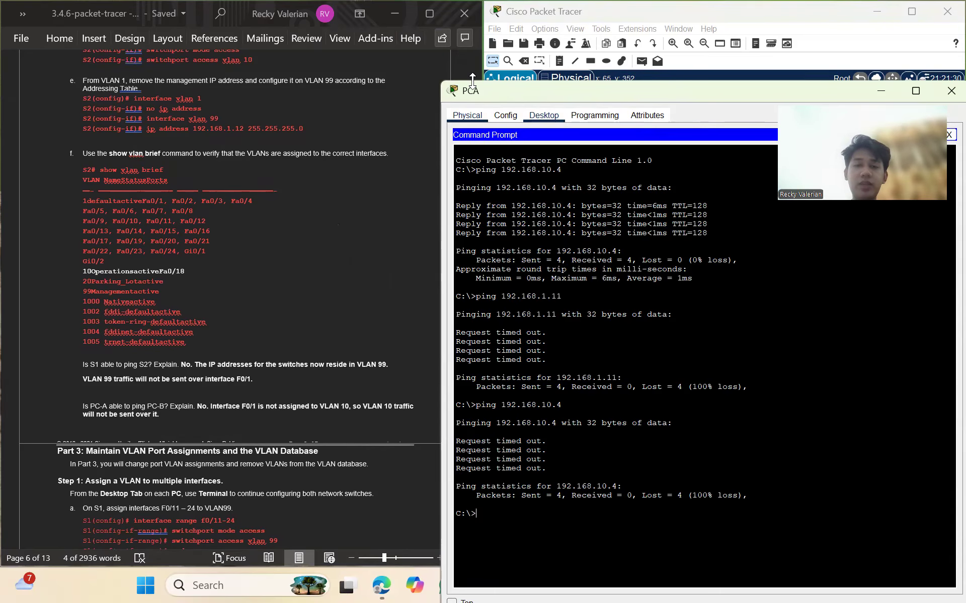
drag(535, 95, 370, 103)
click(711, 96)
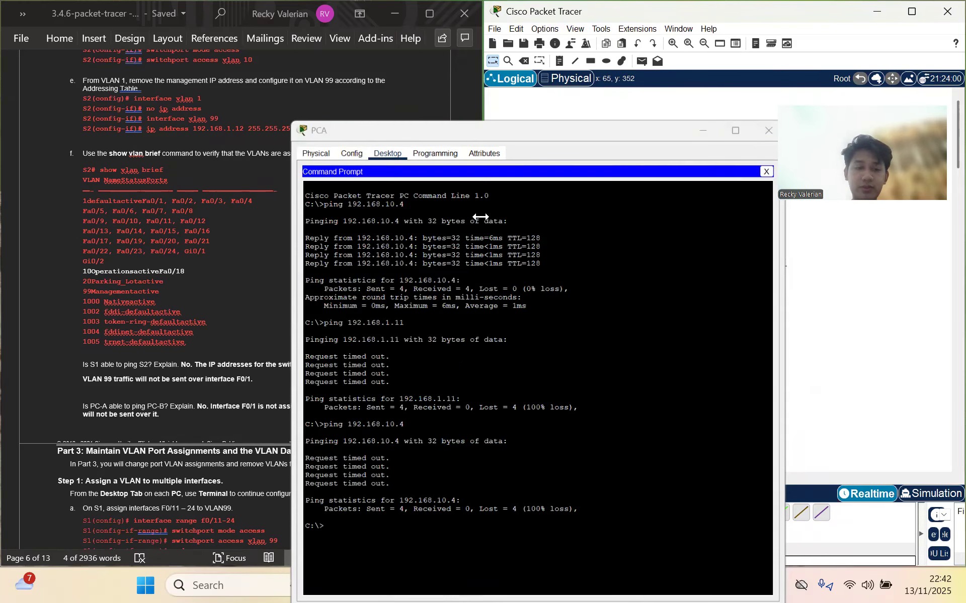
Scroll the Word lab to Part 3 Step 1 for ports F0/11–24, then open S1's CLI
scroll(273, 364, down, 4)
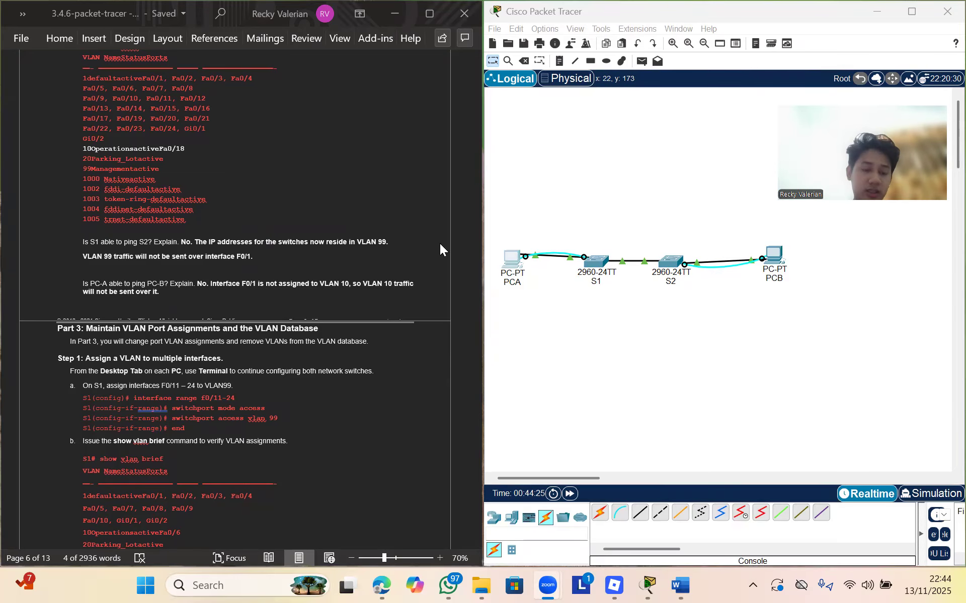
scroll(247, 366, down, 1)
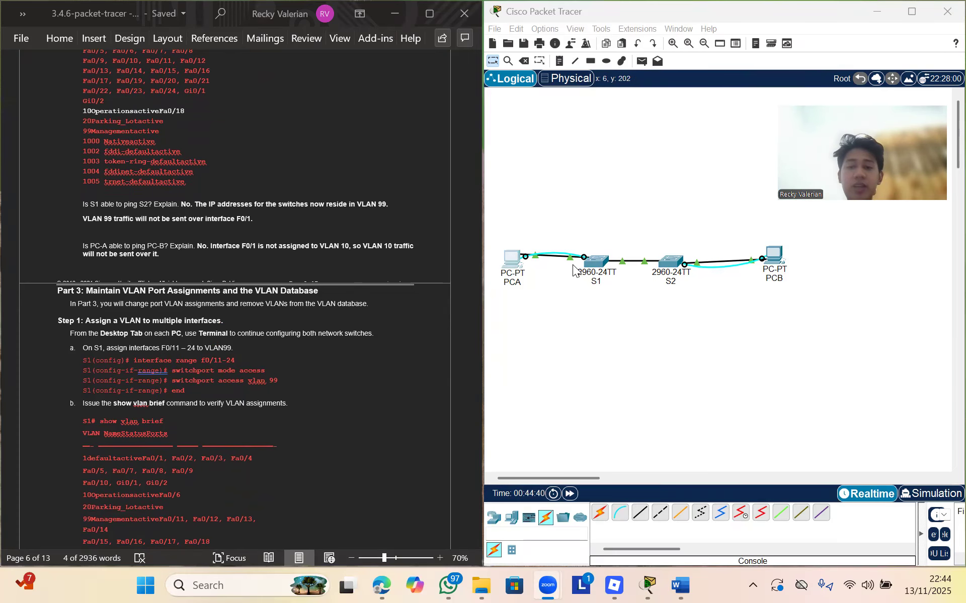
click(591, 269)
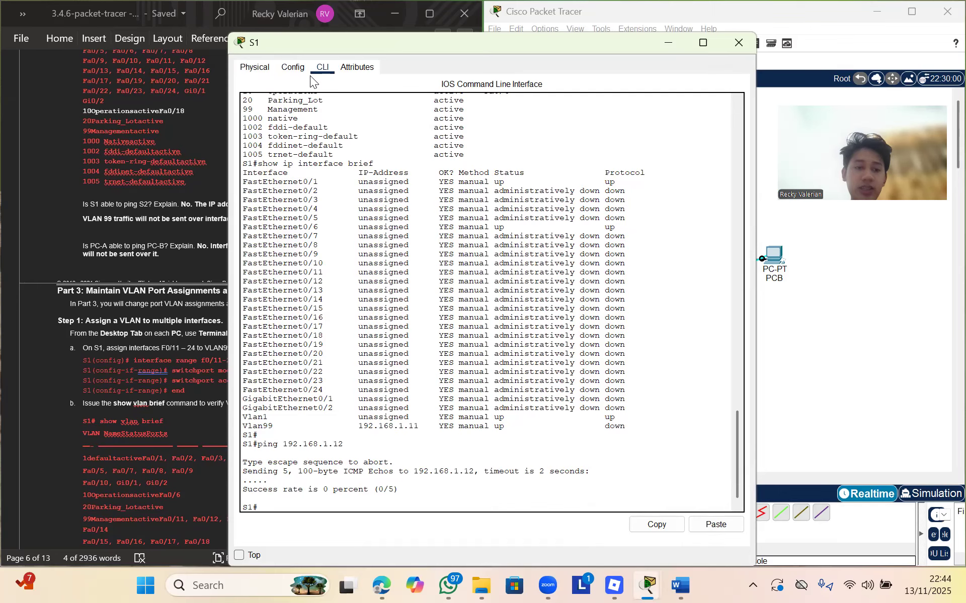
Enter global configuration on S1 and select interface range F0/11-24, pasted from the lab
drag(279, 49, 434, 72)
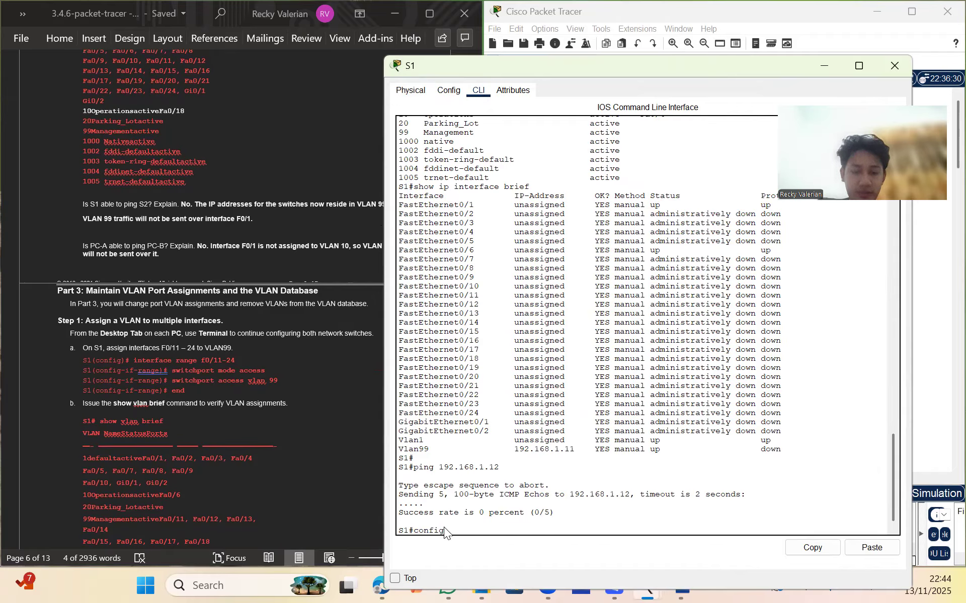
text(terminal)
key(Return)
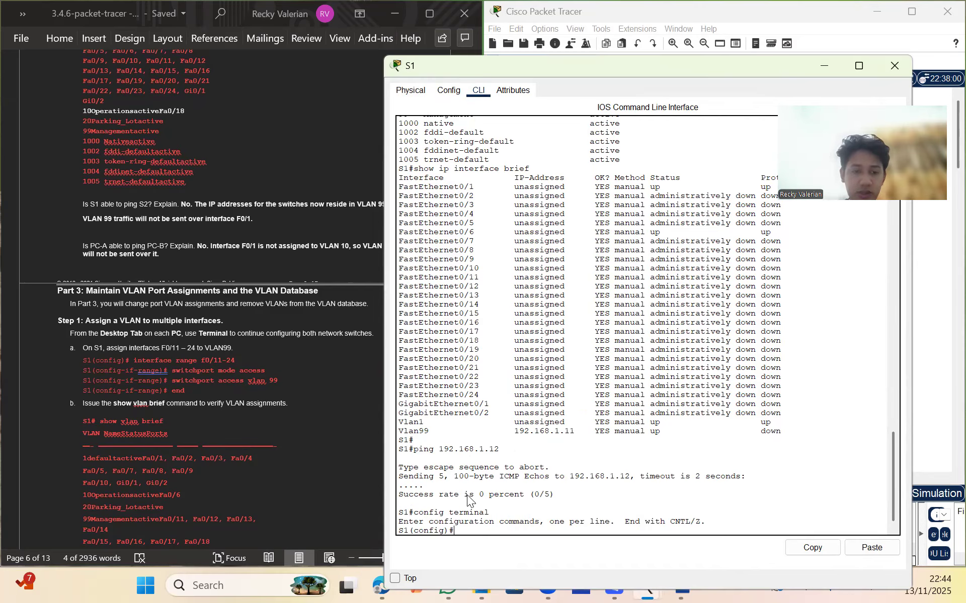
click(134, 366)
drag(134, 360, 237, 355)
key(ctrl+c)
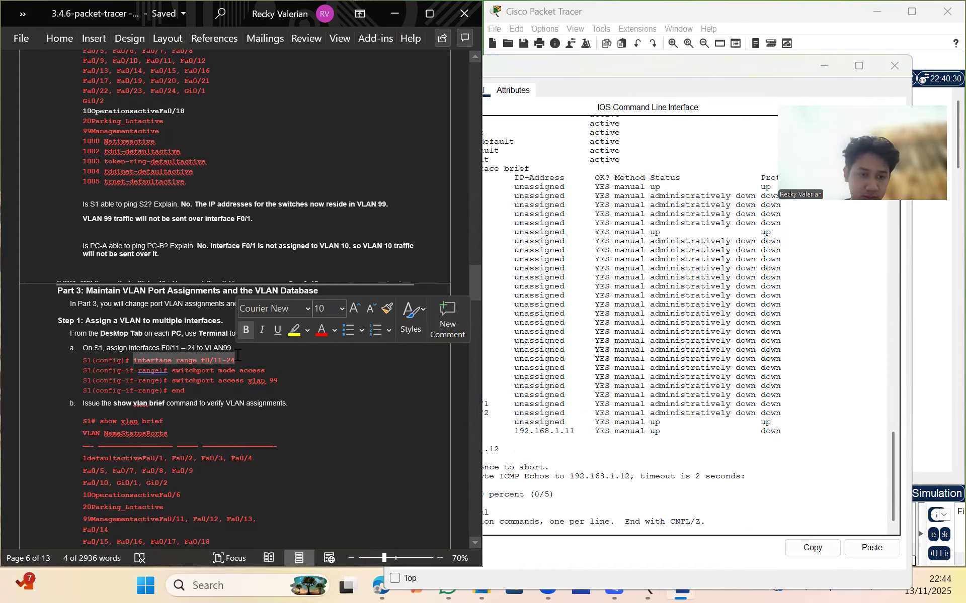
click(519, 525)
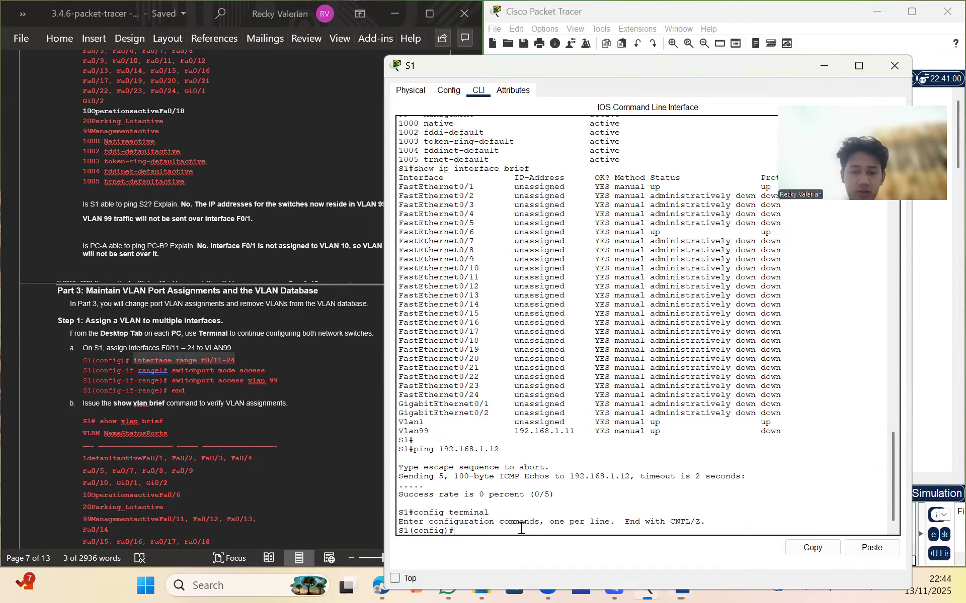
right_click(522, 530)
click(546, 549)
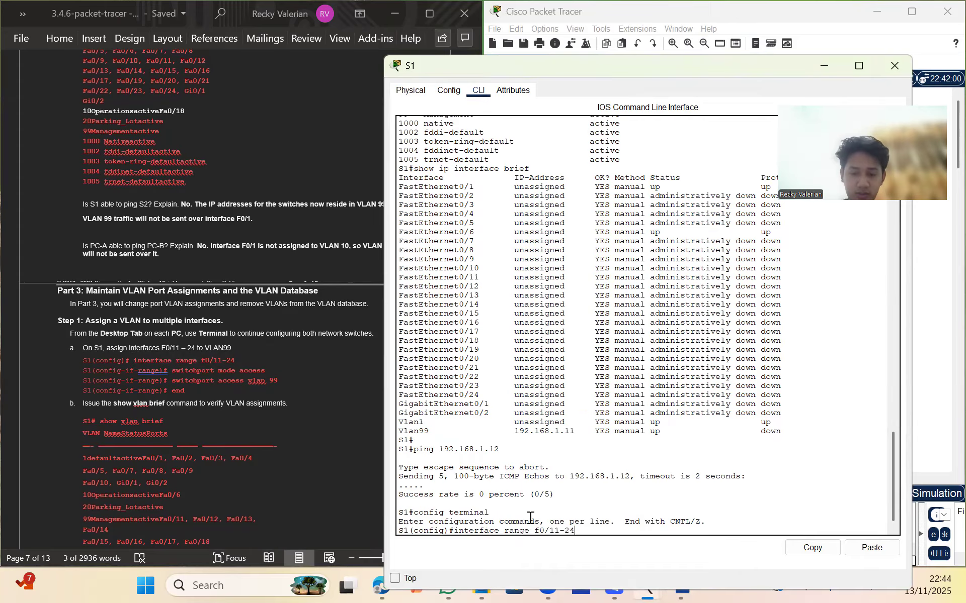
key(Return)
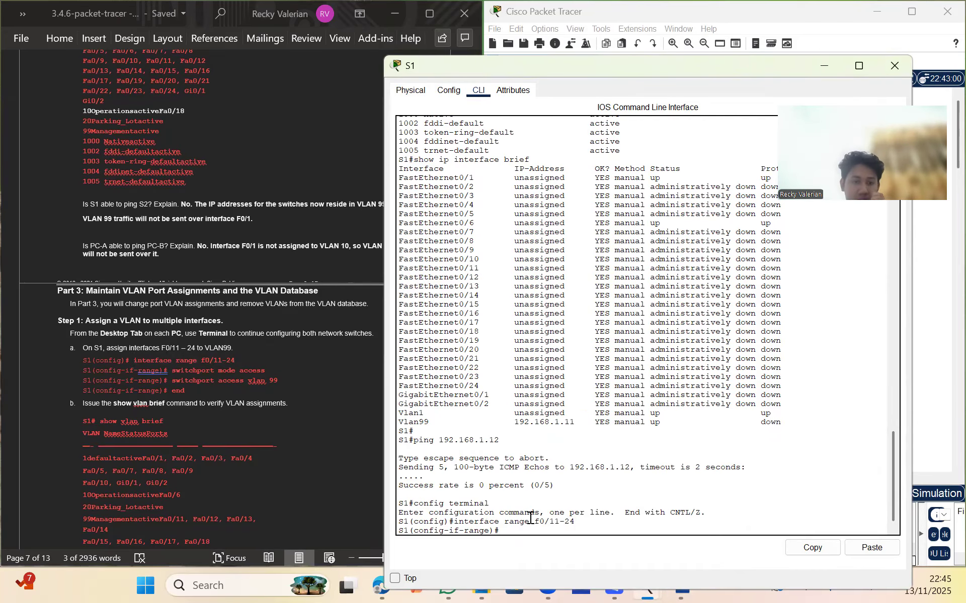
Make the selected ports access ports assigned to VLAN 99
text(switch)
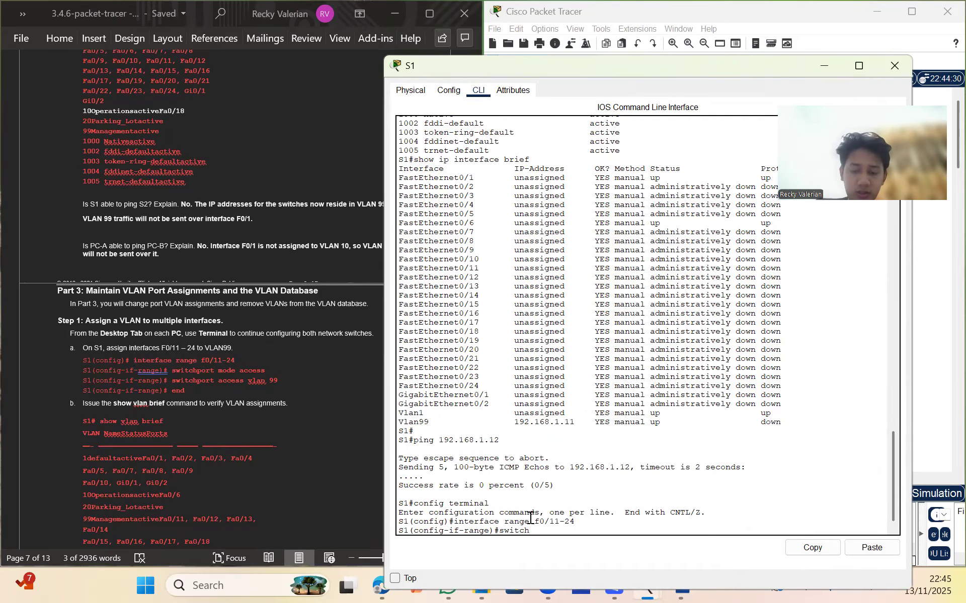
text(port mode access)
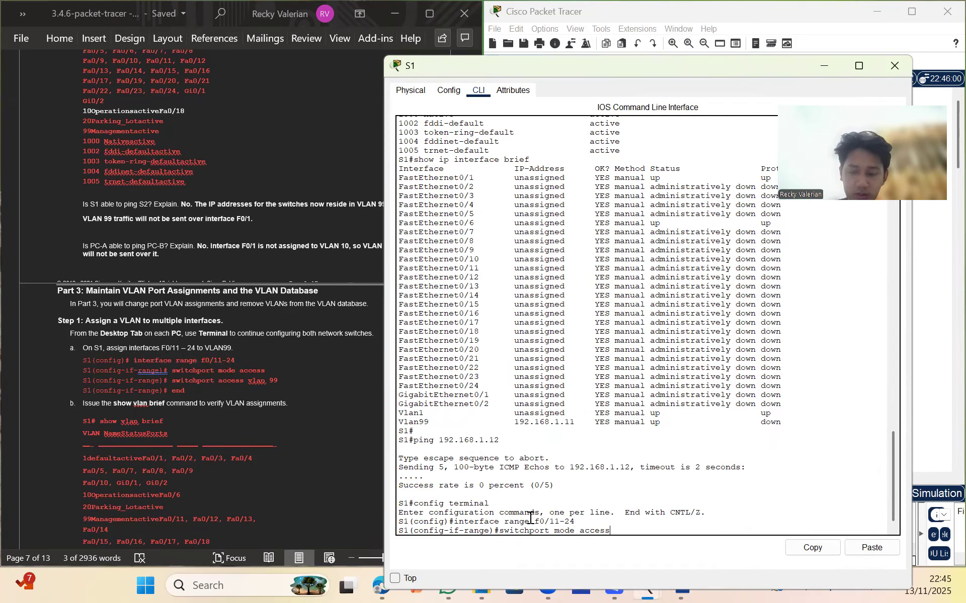
key(Return)
key(Up)
key(BackSpace)
key(BackSpace)
key(BackSpace)
key(BackSpace)
key(BackSpace)
key(BackSpace)
key(BackSpace)
key(BackSpace)
key(BackSpace)
key(BackSpace)
key(BackSpace)
text(access vlan 99)
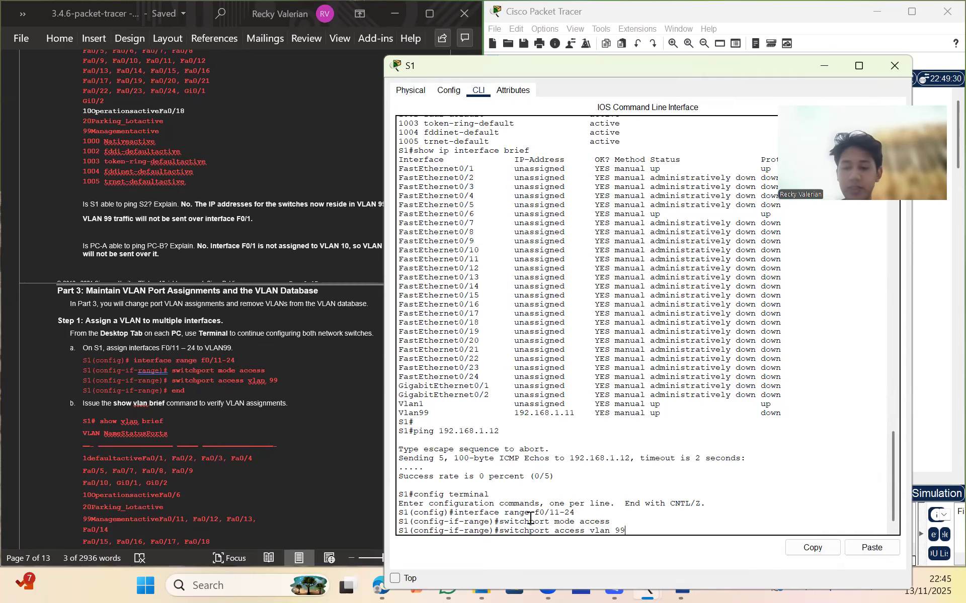
key(Return)
Exit configuration mode and run show vlan brief to verify the VLAN 99 ports
text(end)
key(Return)
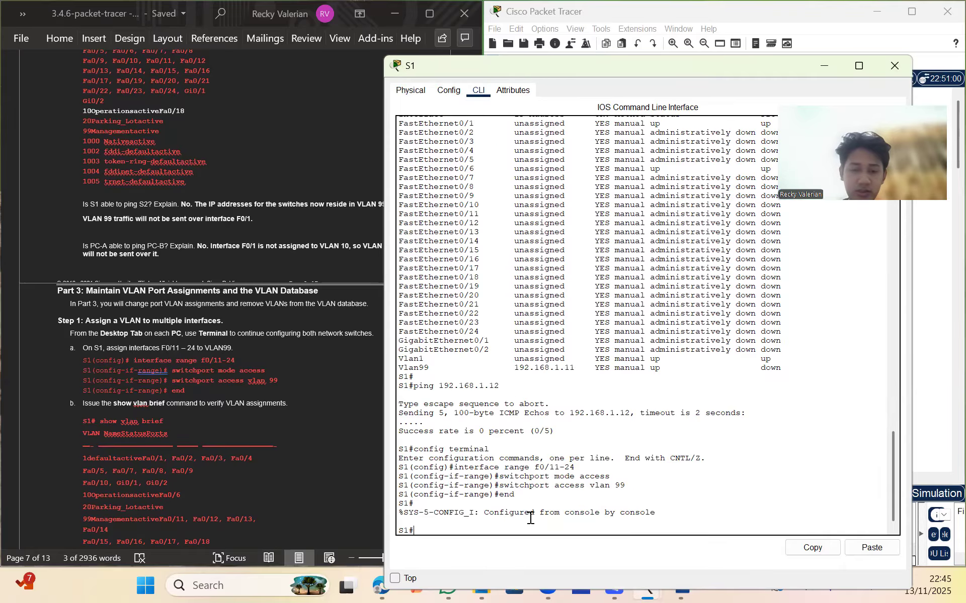
text(show )
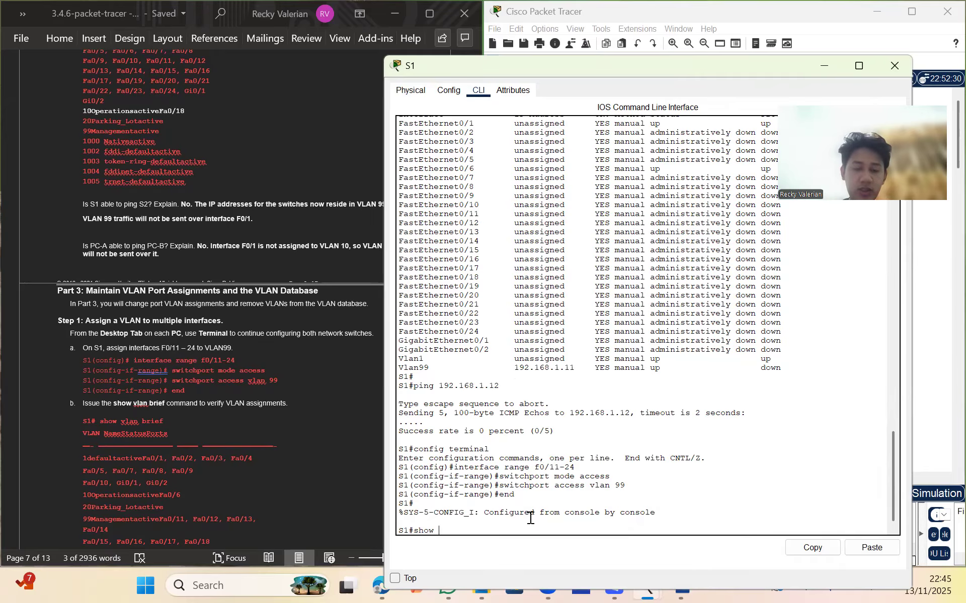
text(vlan brief)
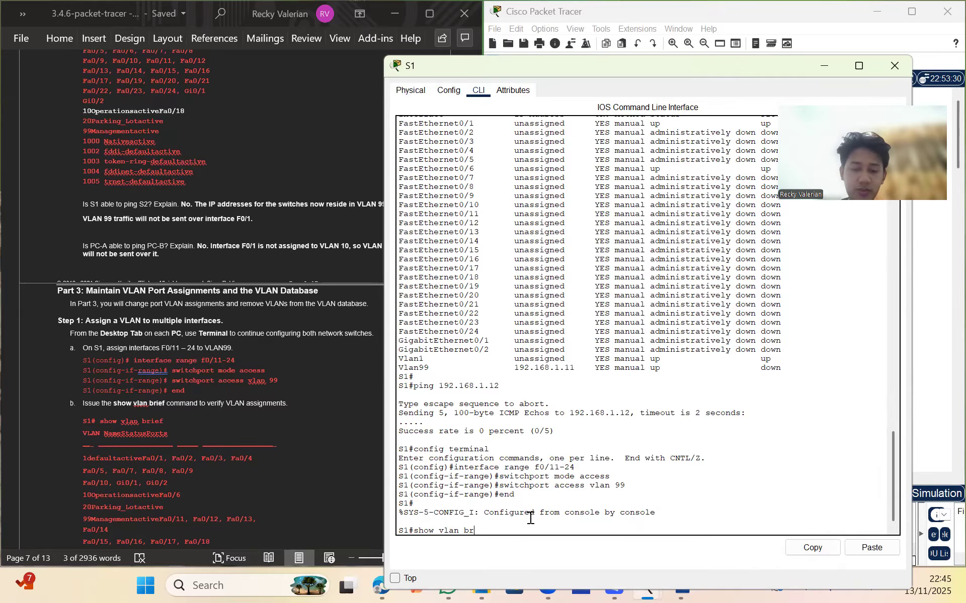
key(Return)
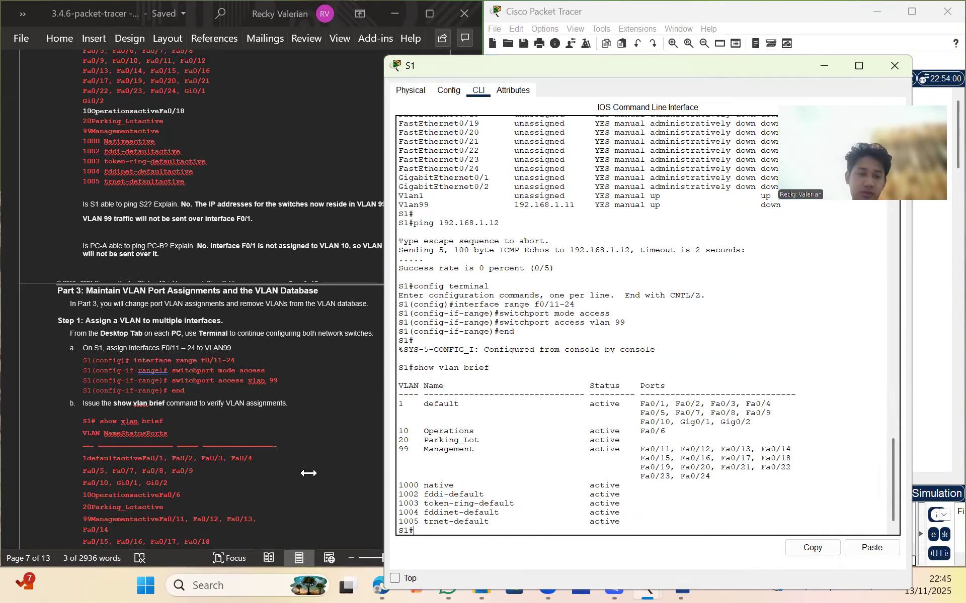
scroll(308, 472, down, 2)
scroll(308, 472, down, 3)
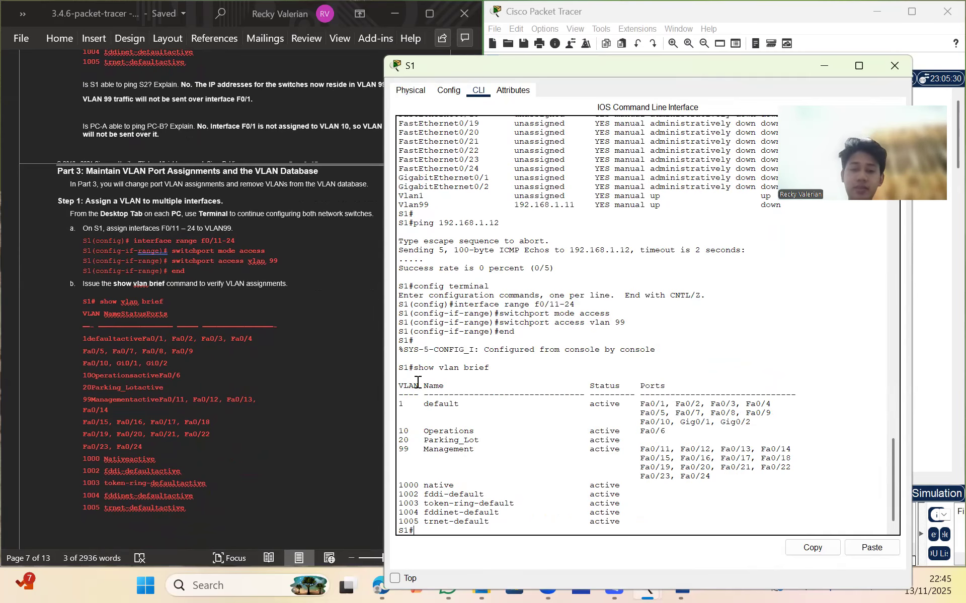
scroll(290, 385, down, 5)
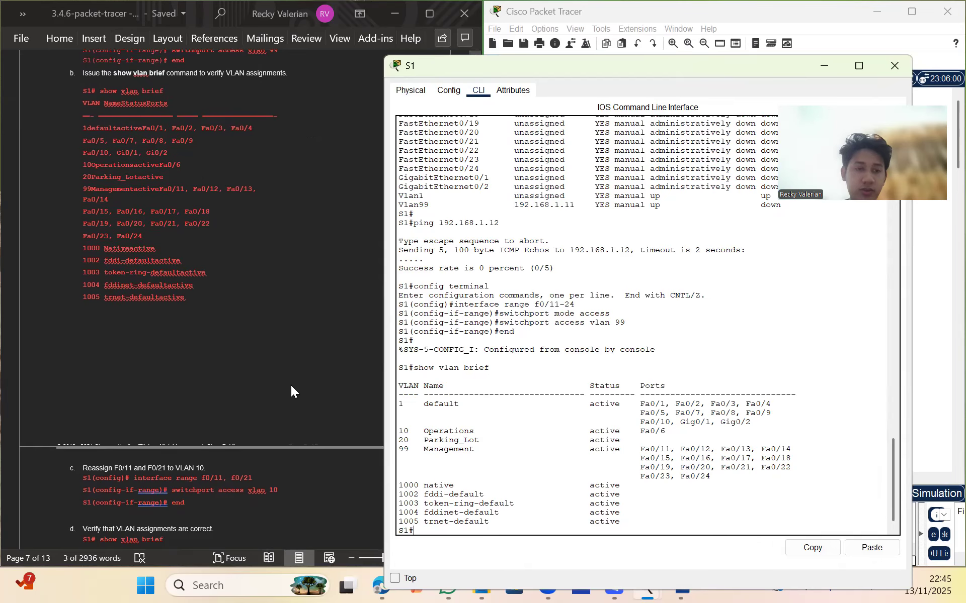
scroll(291, 385, down, 1)
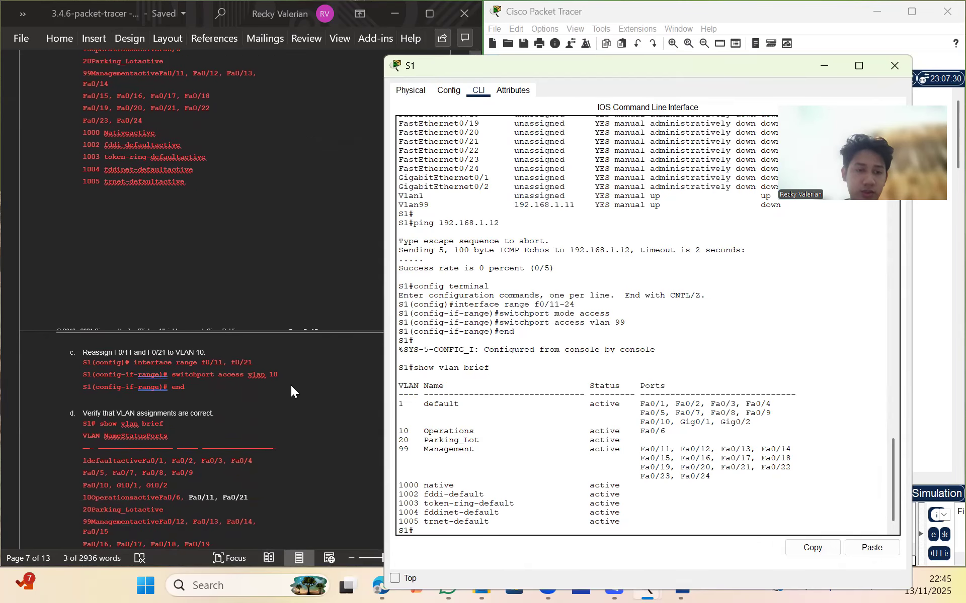
scroll(291, 387, up, 4)
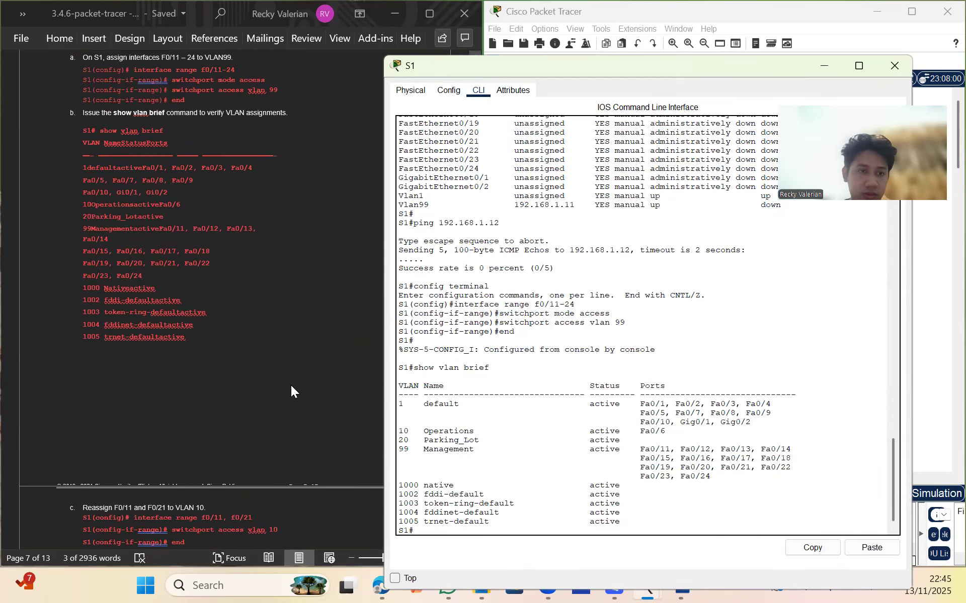
scroll(292, 386, down, 5)
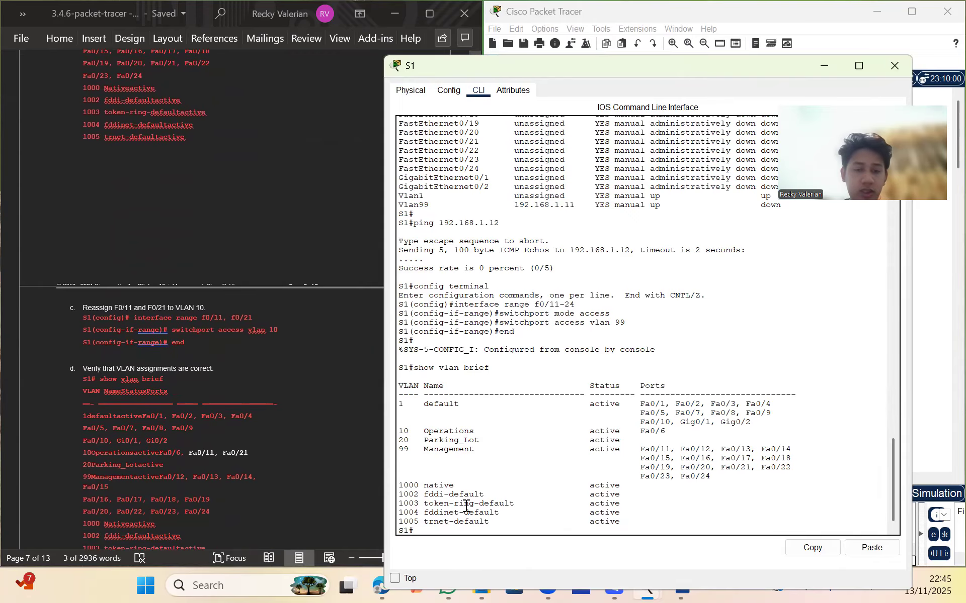
Select interfaces F0/11 and F0/21, set them to access VLAN 10, and end to S1#
text(config)
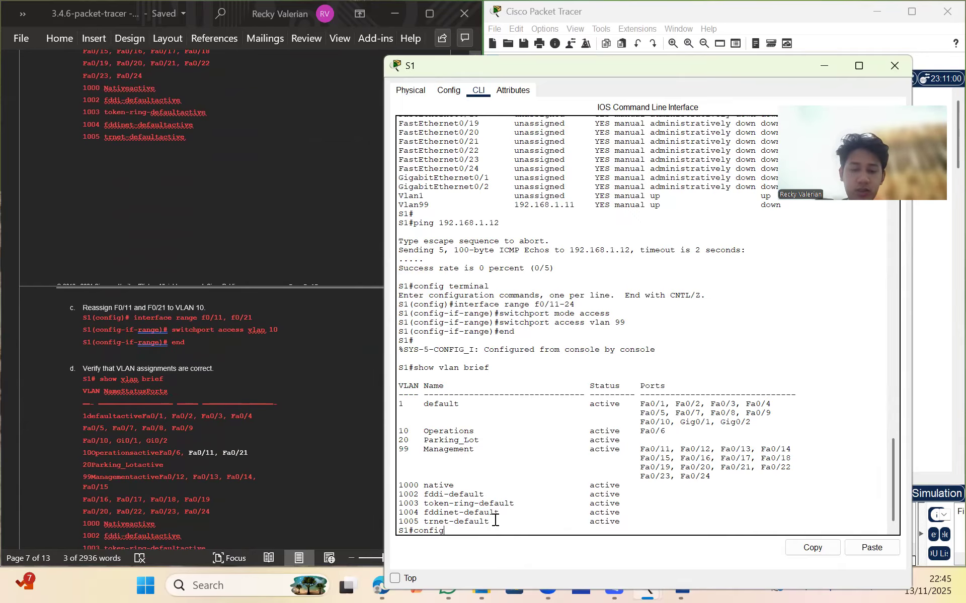
text( terminal)
key(Return)
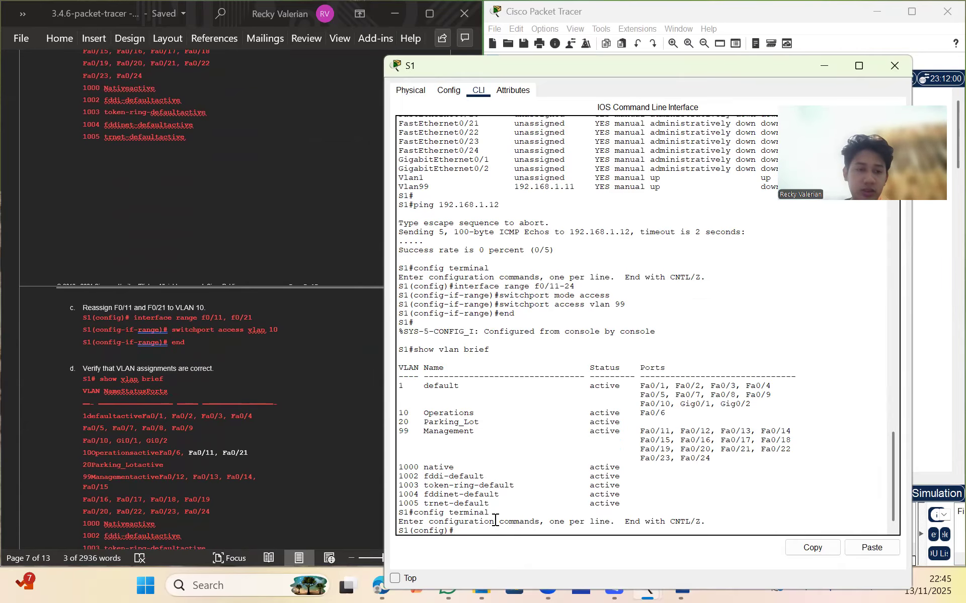
text(i)
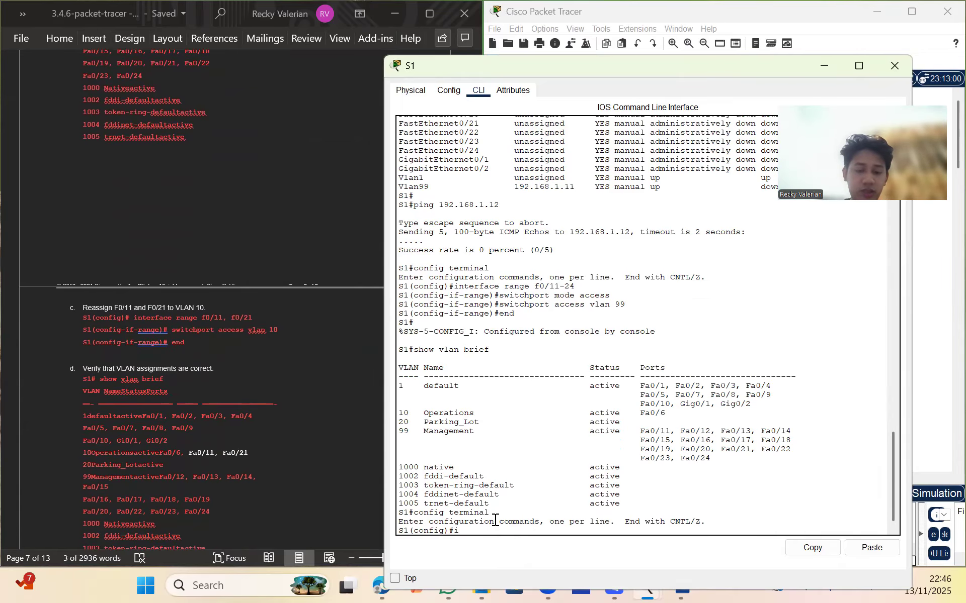
text(nterface range f)
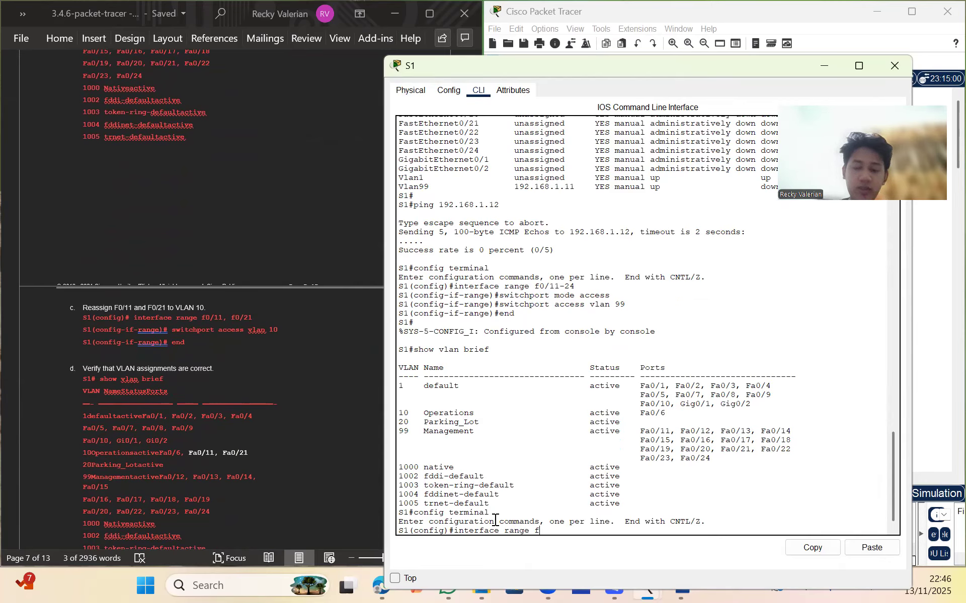
text(0/11)
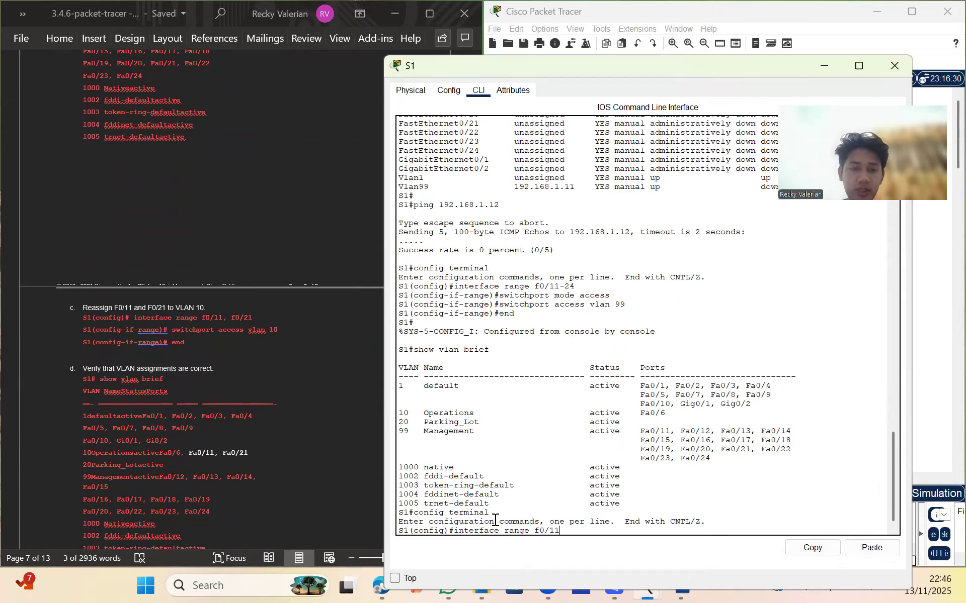
text(, f0/21)
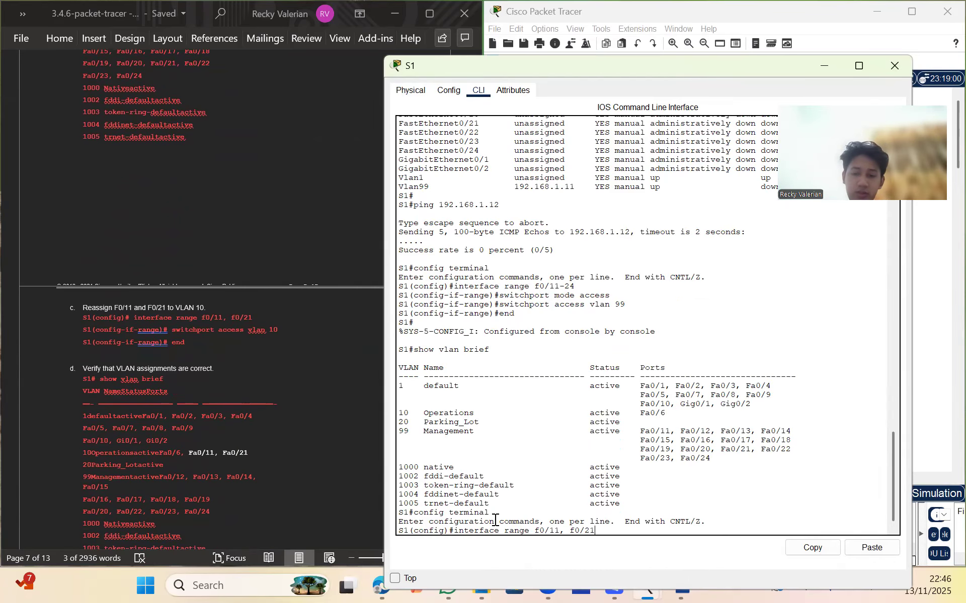
key(Return)
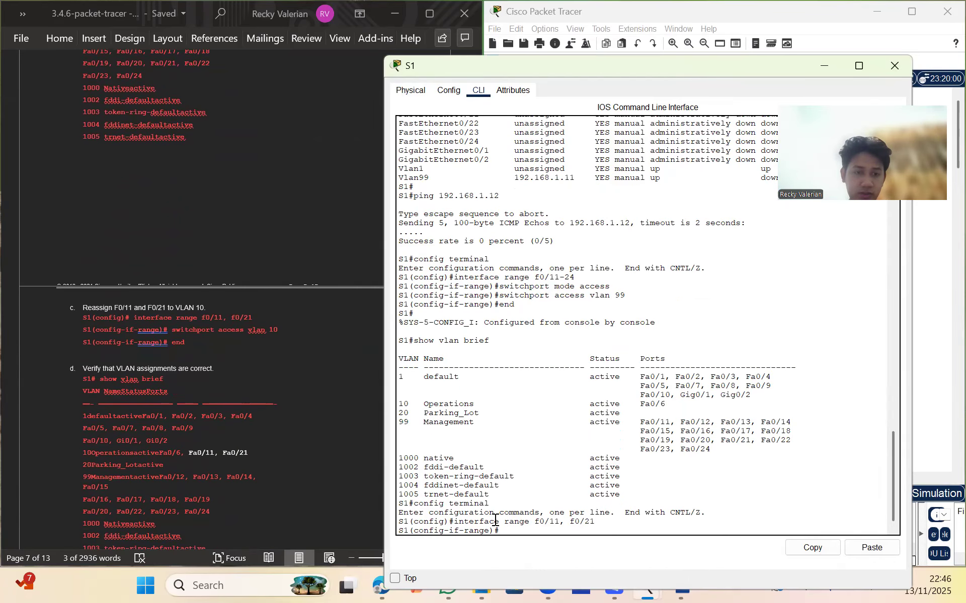
text(swit)
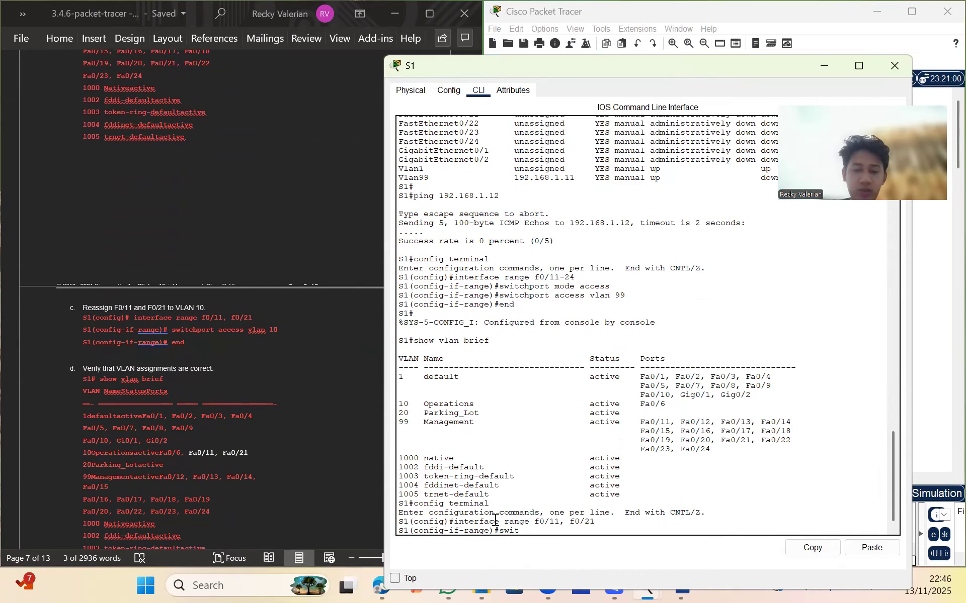
text(chport a)
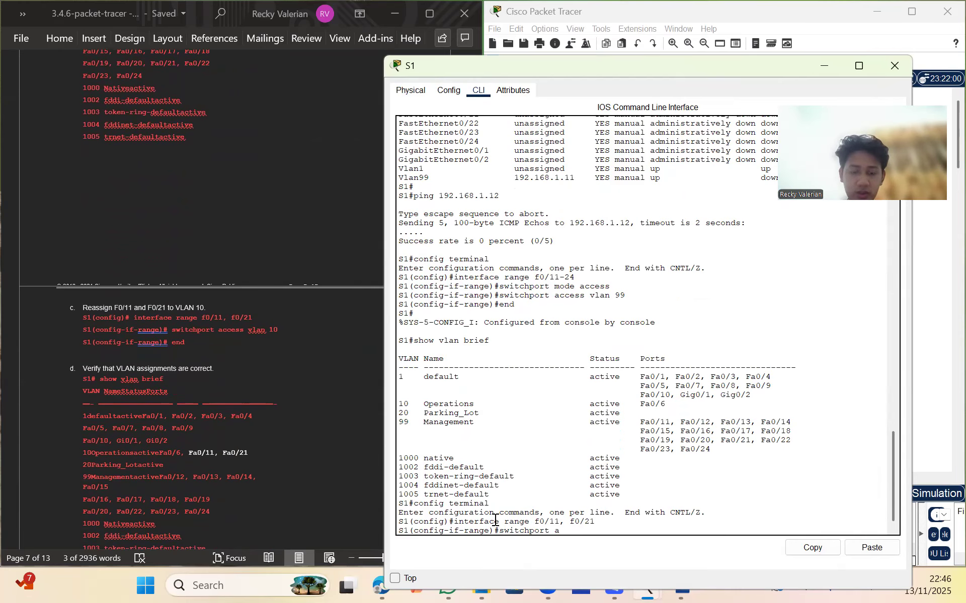
text(ccess vlan 1)
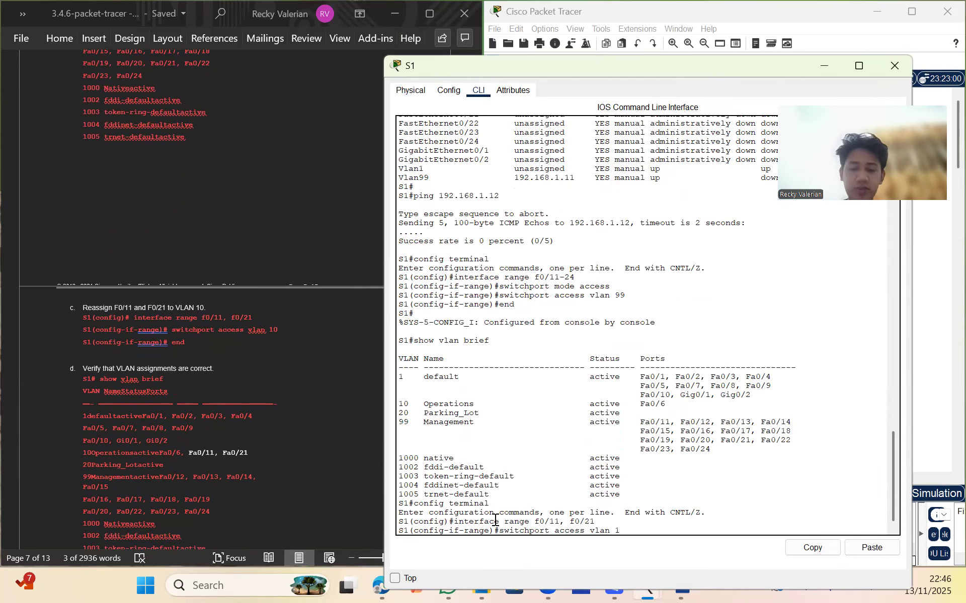
text(0)
key(Return)
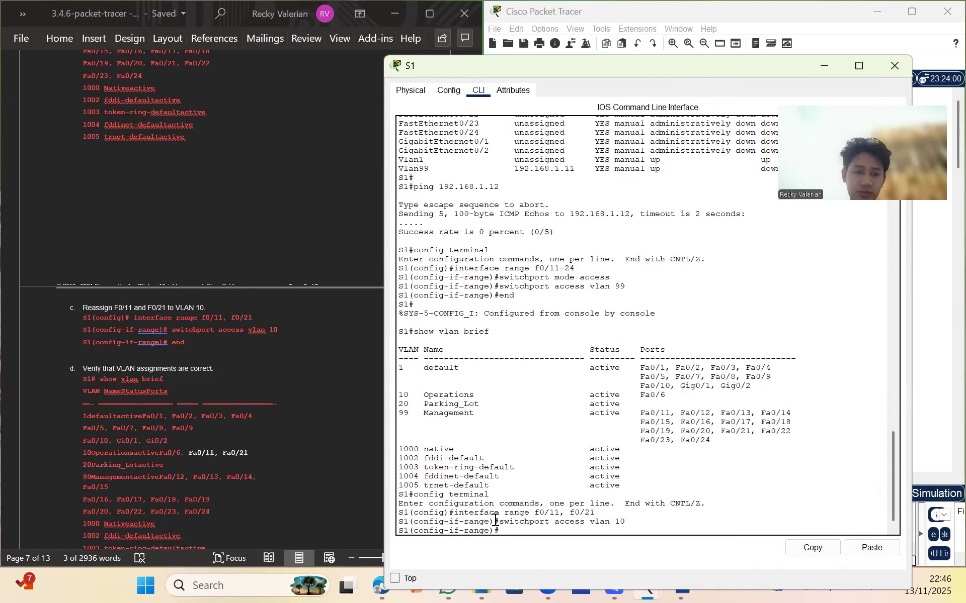
text(end)
key(Return)
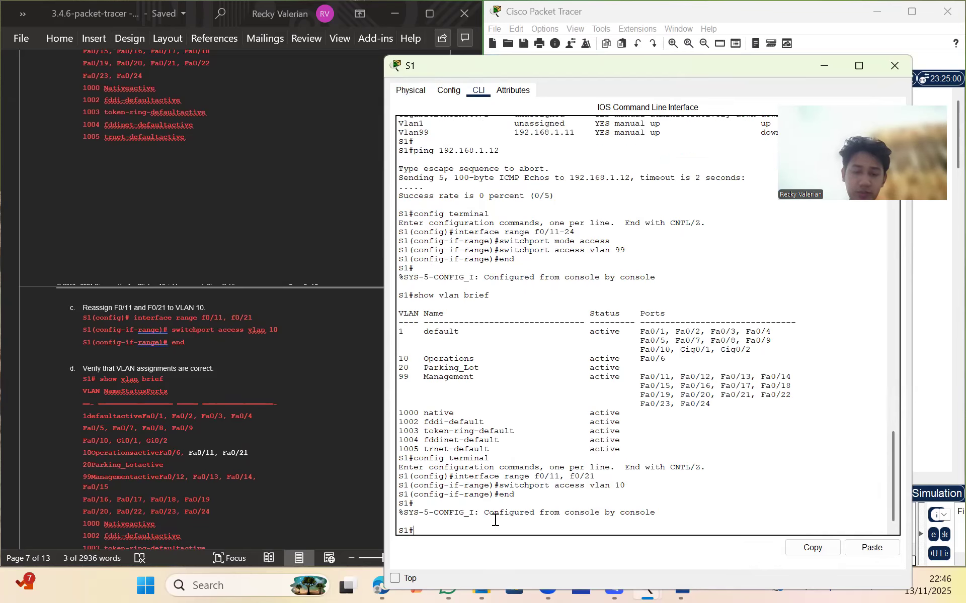
scroll(285, 482, down, 2)
text(s)
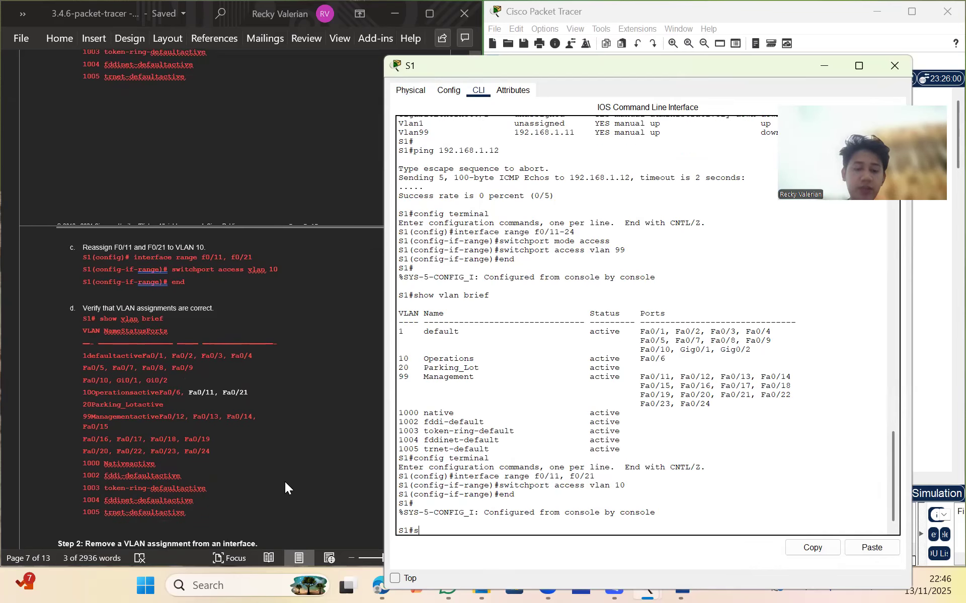
text(how vlan brief)
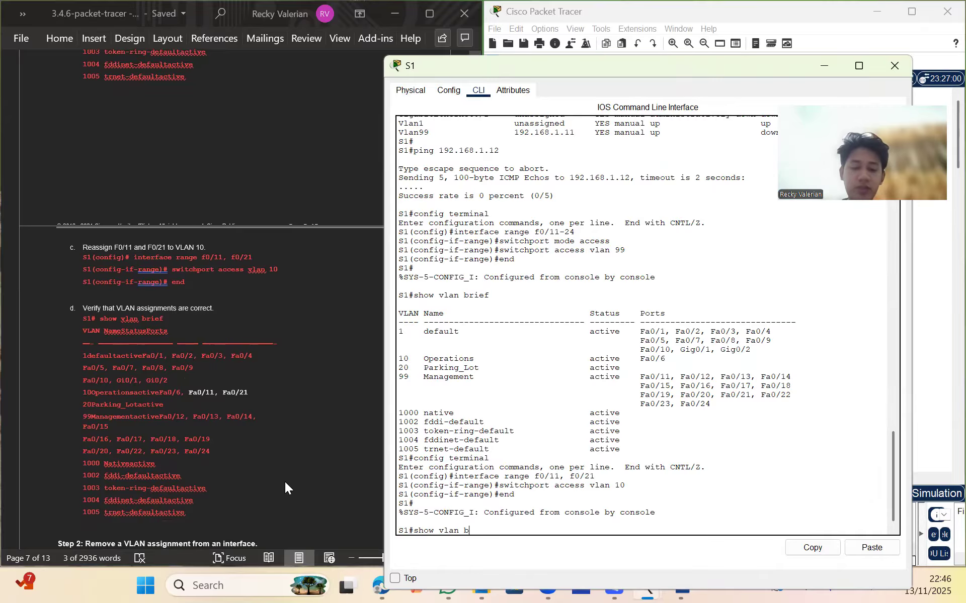
Run show vlan brief and check Fa0/6, Fa0/11 and Fa0/21 under VLAN 10 Operations
key(Return)
scroll(211, 455, down, 3)
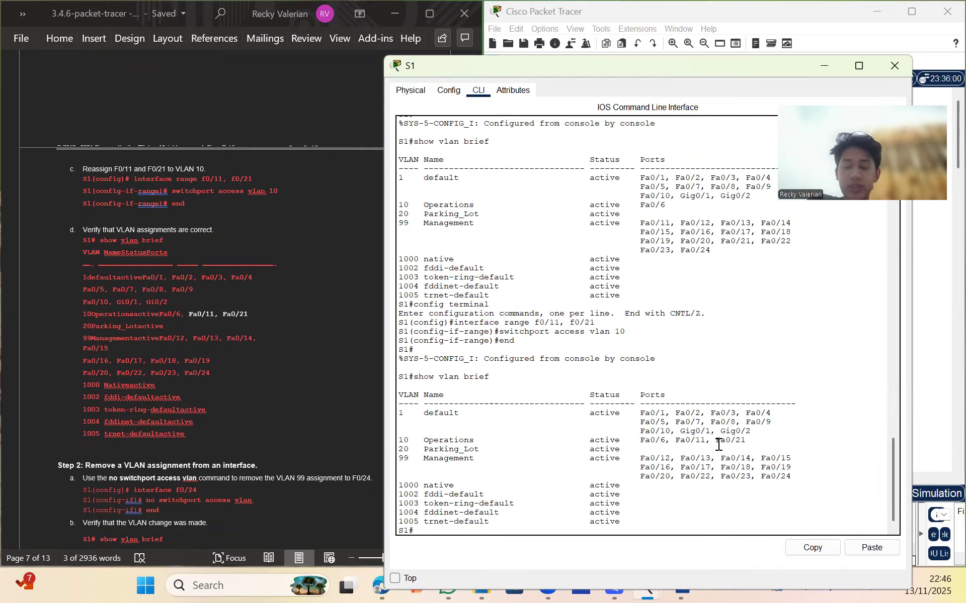
scroll(231, 333, down, 3)
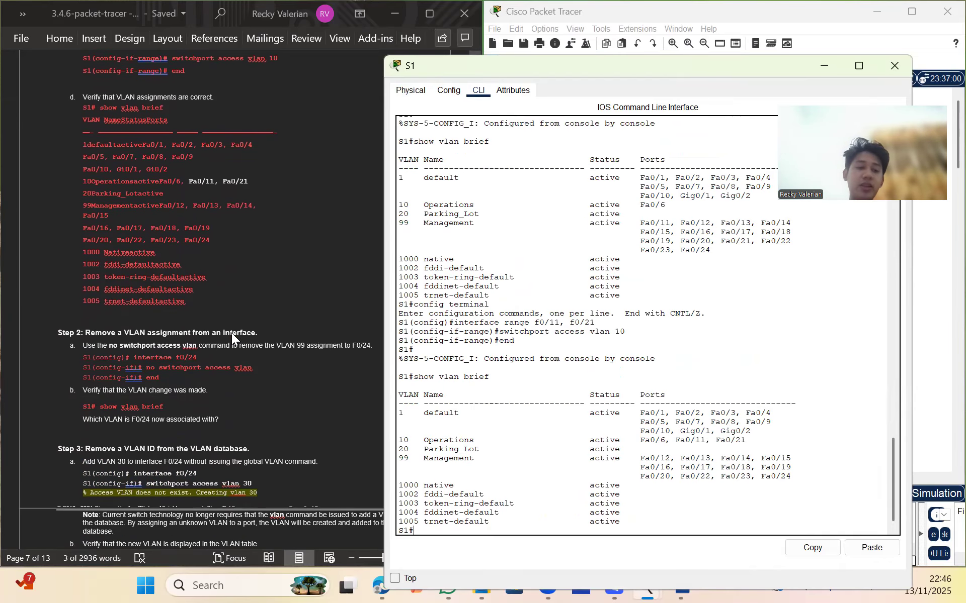
scroll(231, 332, down, 1)
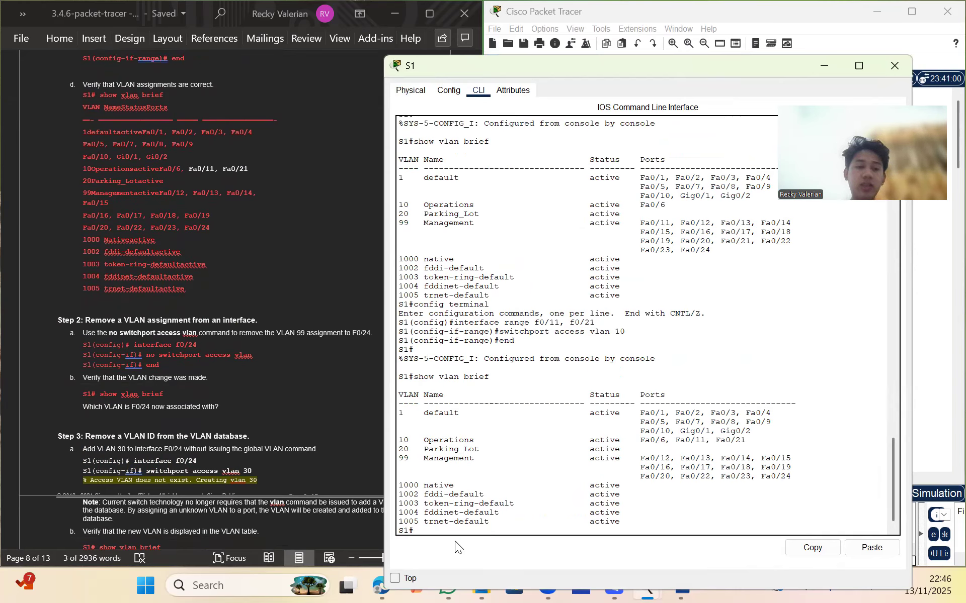
On interface F0/24, run no switchport access vlan, then end back to S1#
text(co)
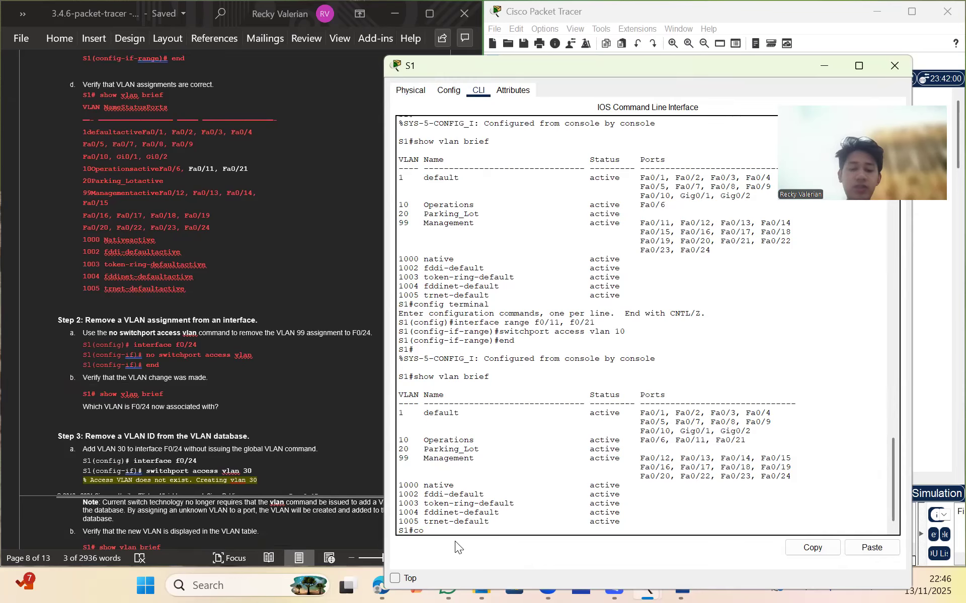
text(nfig terminal)
key(Return)
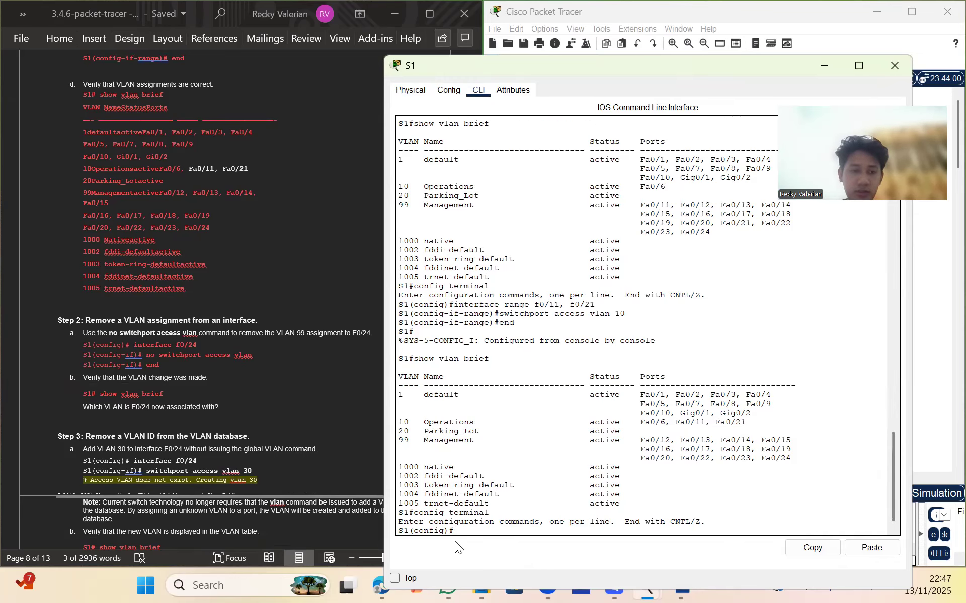
text(interf)
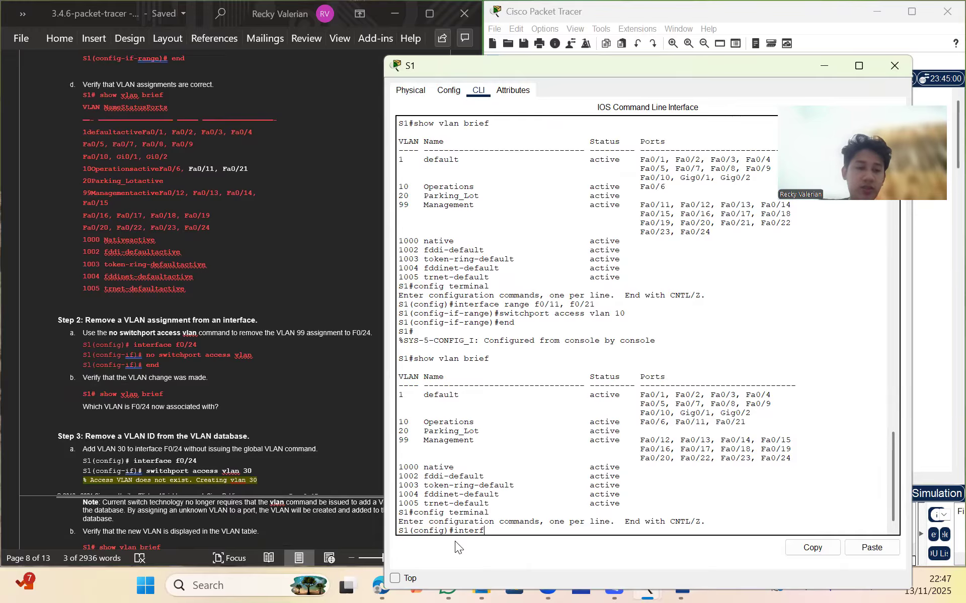
text(ace f0/24)
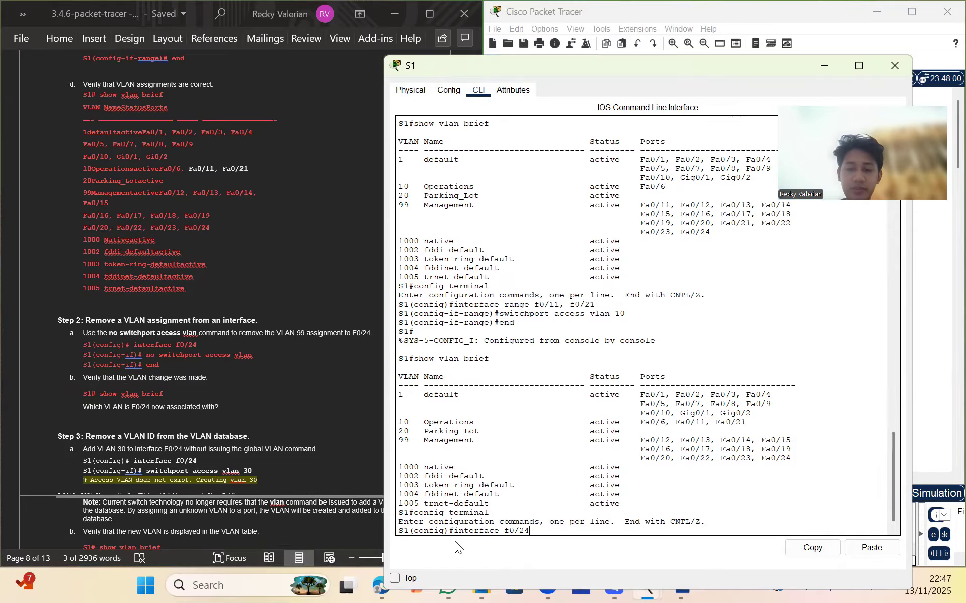
key(Return)
text(nos)
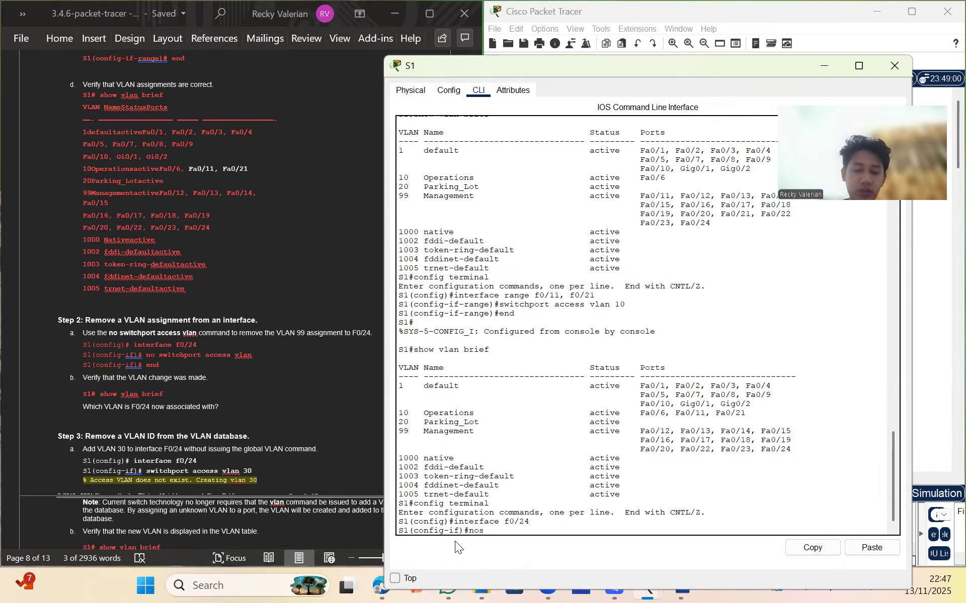
key(BackSpace)
key(BackSpace)
text(switchport)
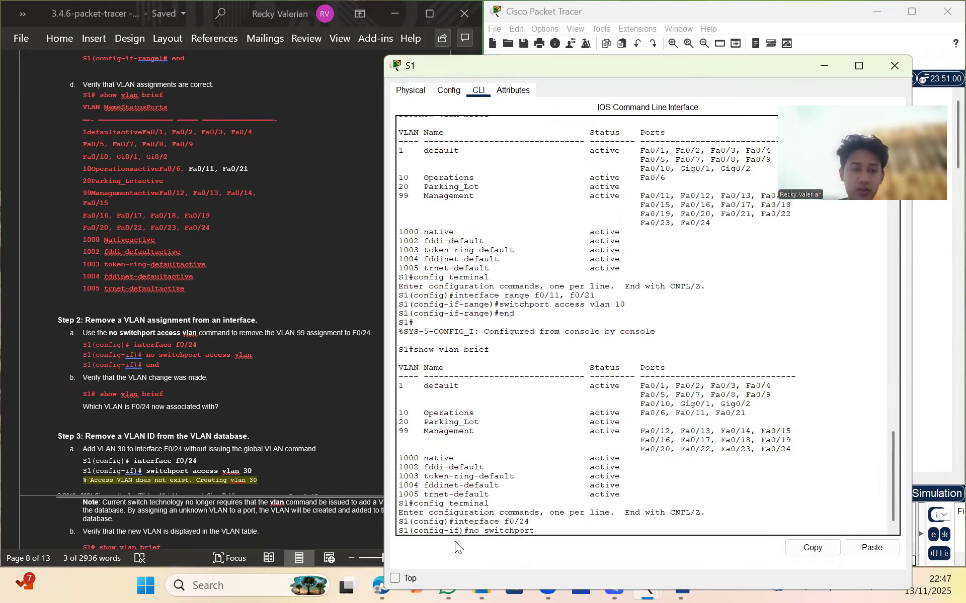
text( access vlan)
key(Return)
text(end)
key(Return)
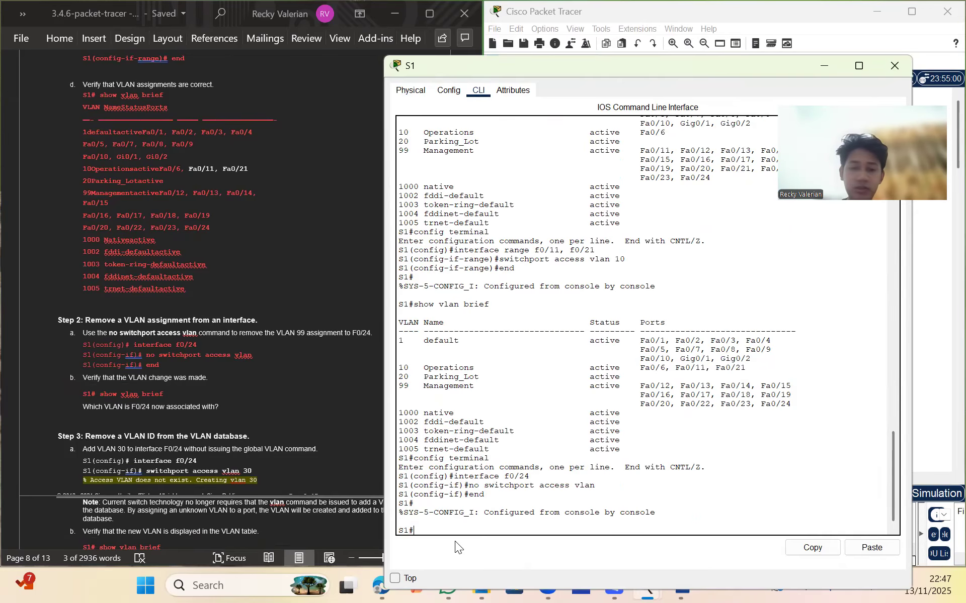
Run show vlan brief and confirm Fa0/24 is now listed under default VLAN 1
text(show)
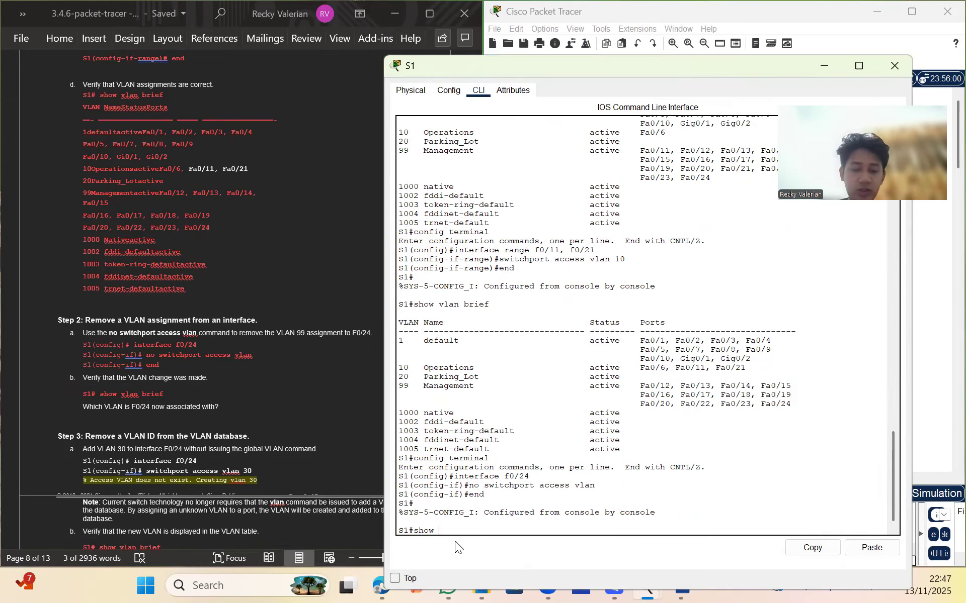
text( vlan brief)
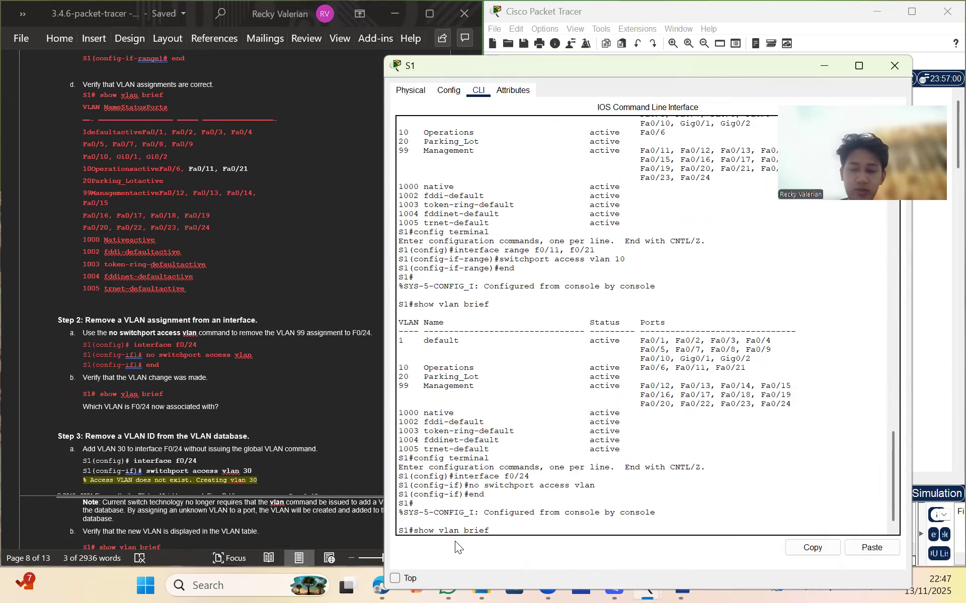
key(Return)
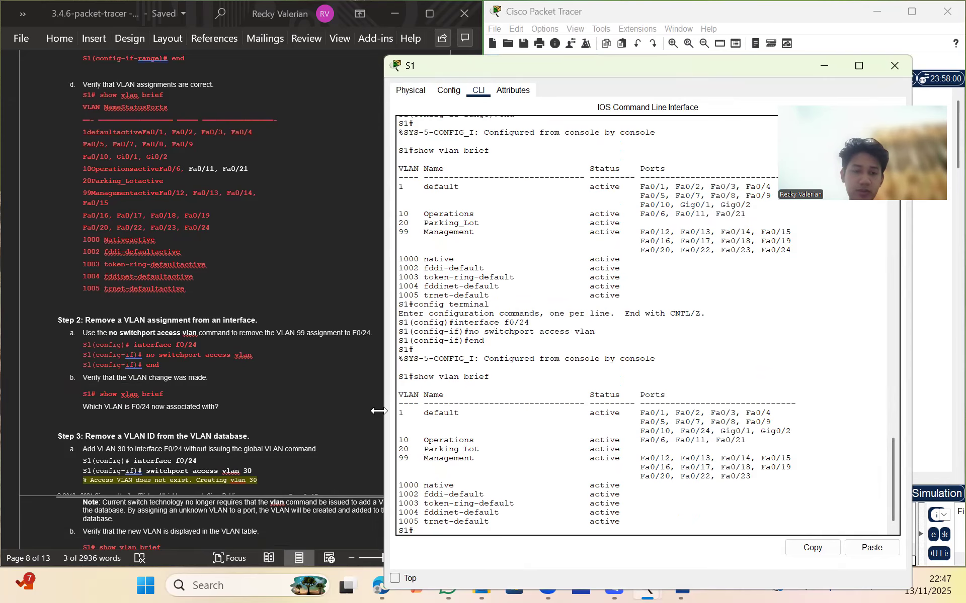
scroll(272, 411, down, 1)
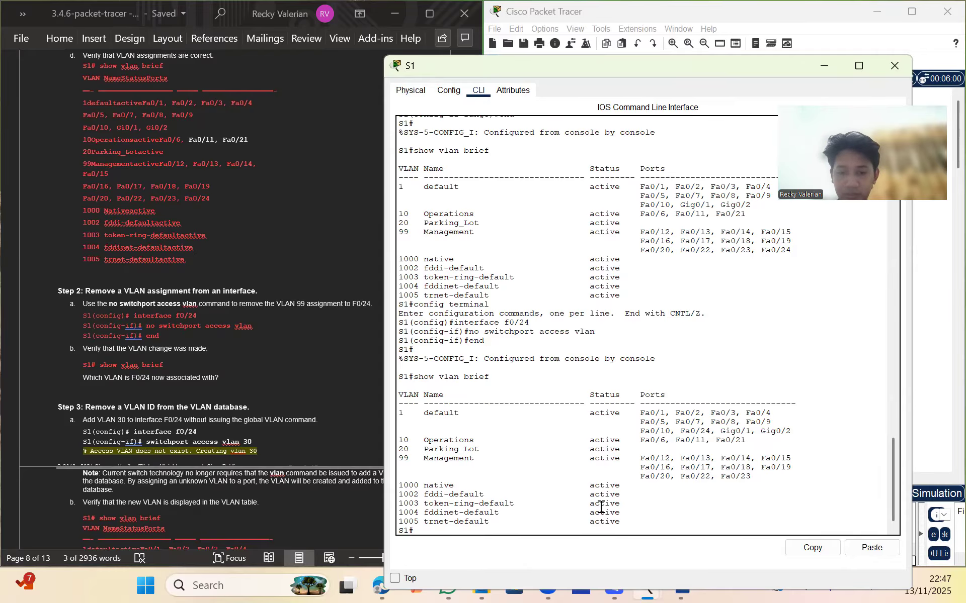
scroll(601, 508, down, 1)
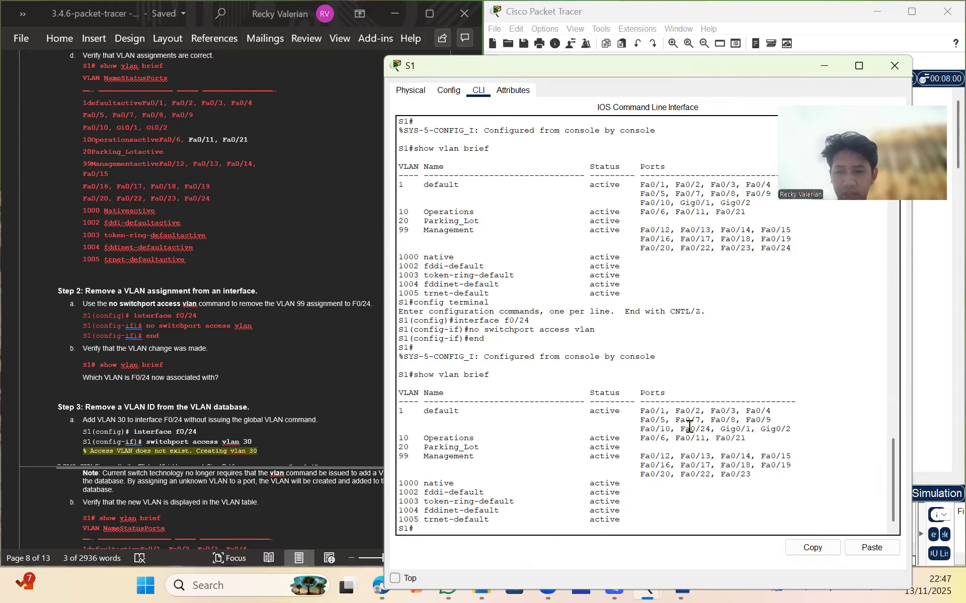
drag(726, 411, 650, 438)
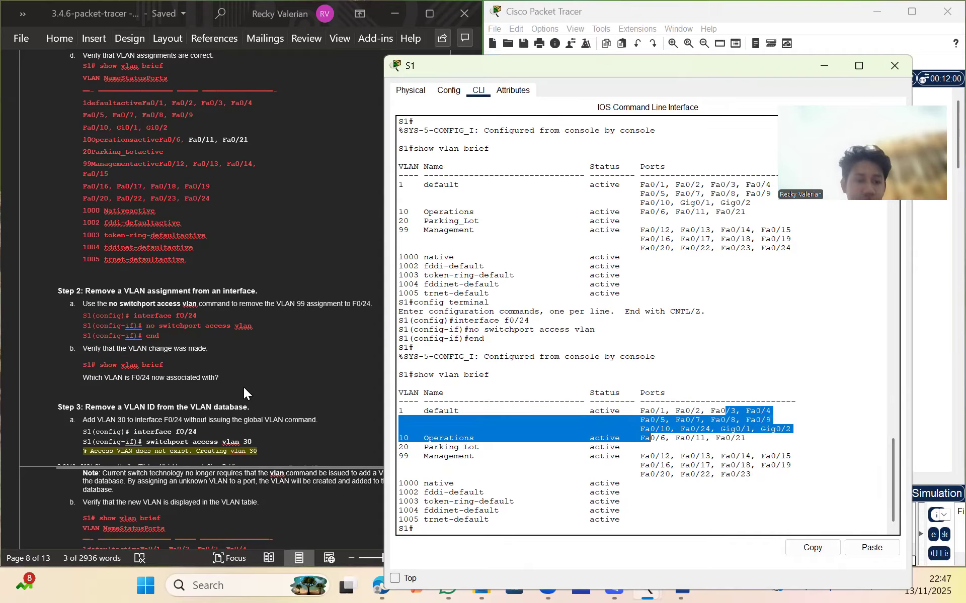
scroll(243, 387, down, 1)
scroll(244, 388, down, 3)
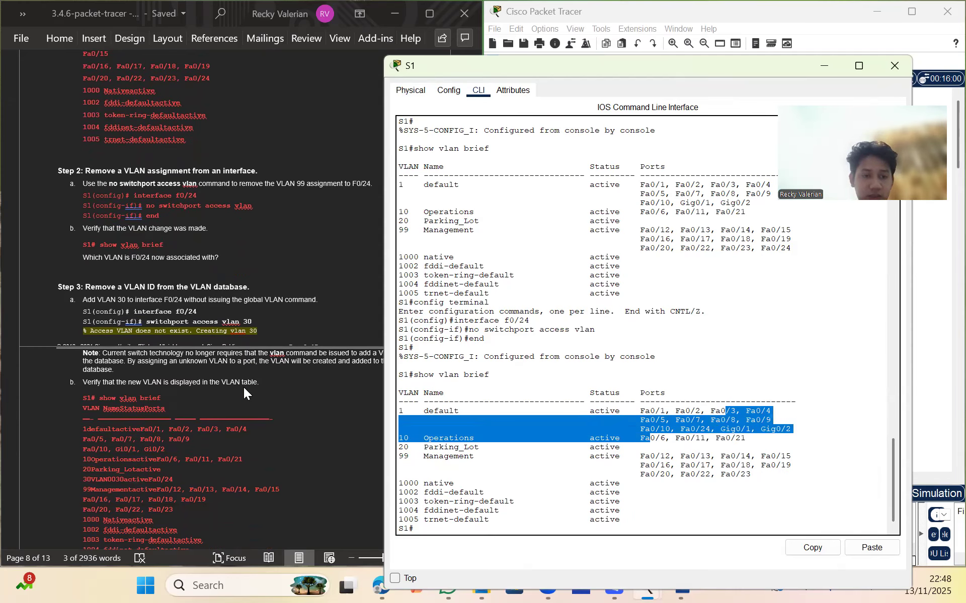
click(447, 526)
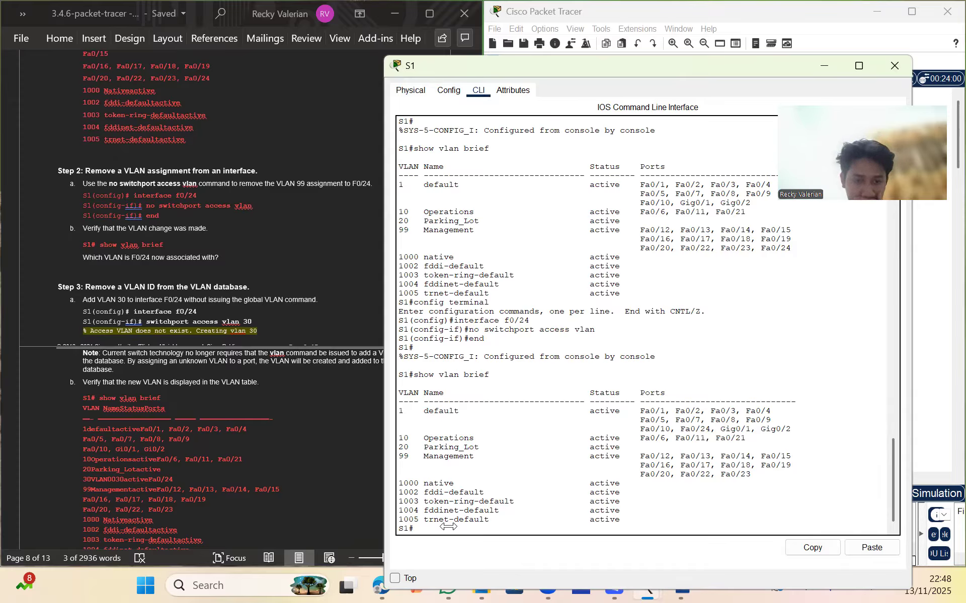
In config mode, set interface F0/24 to switchport access vlan 30, auto-creating VLAN 30
text(config terminal)
key(Return)
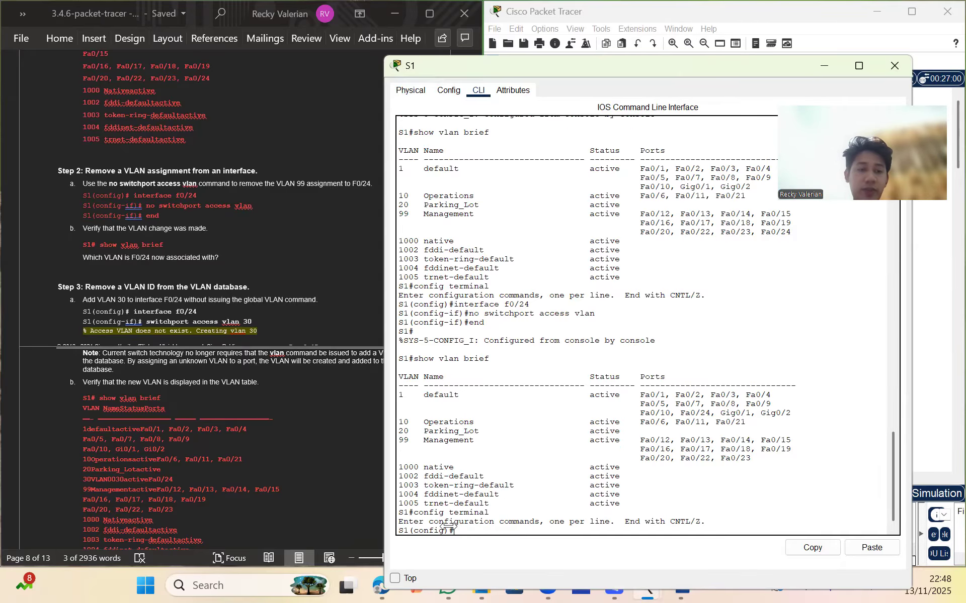
text(int)
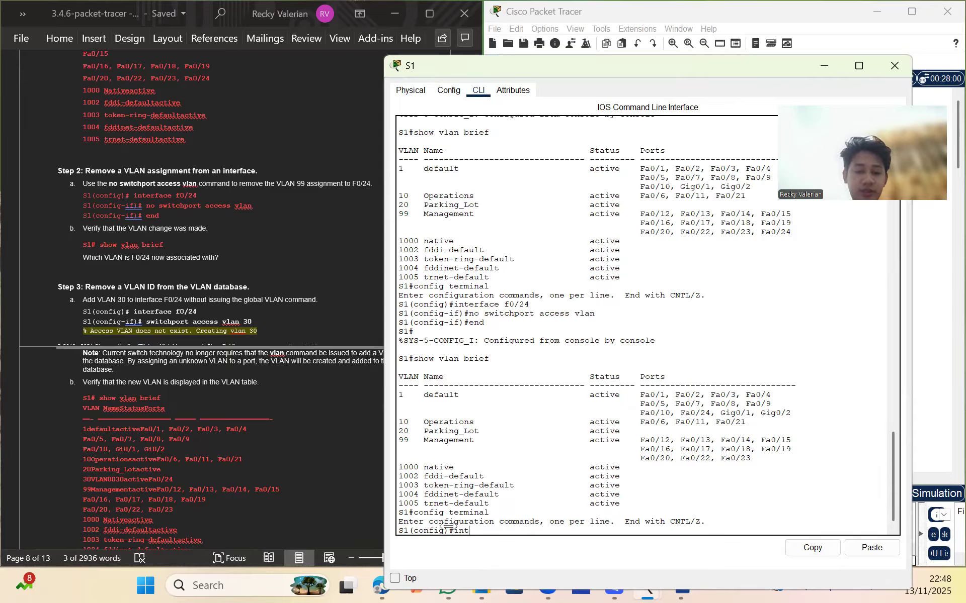
text(erface f)
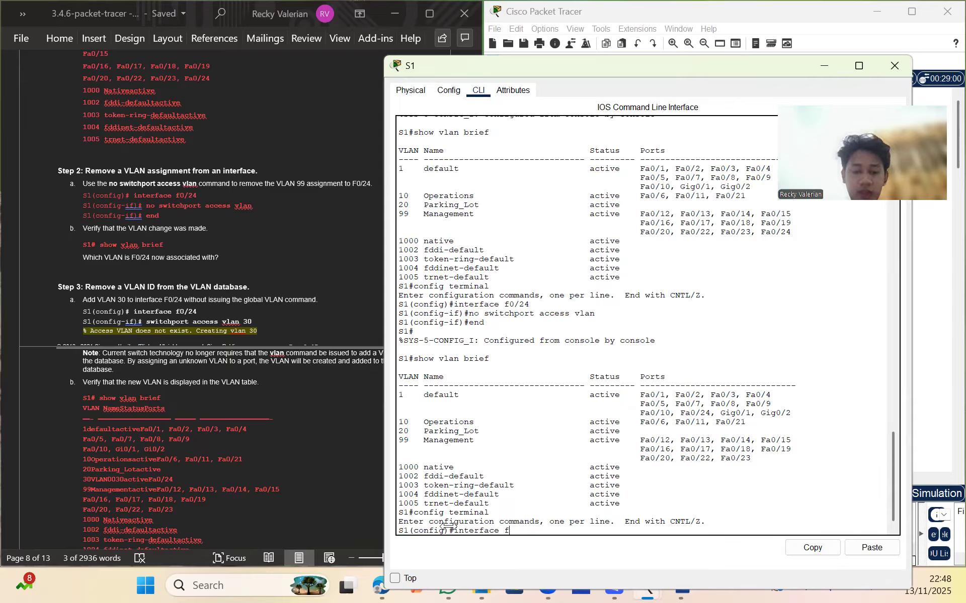
text(0/24)
key(Return)
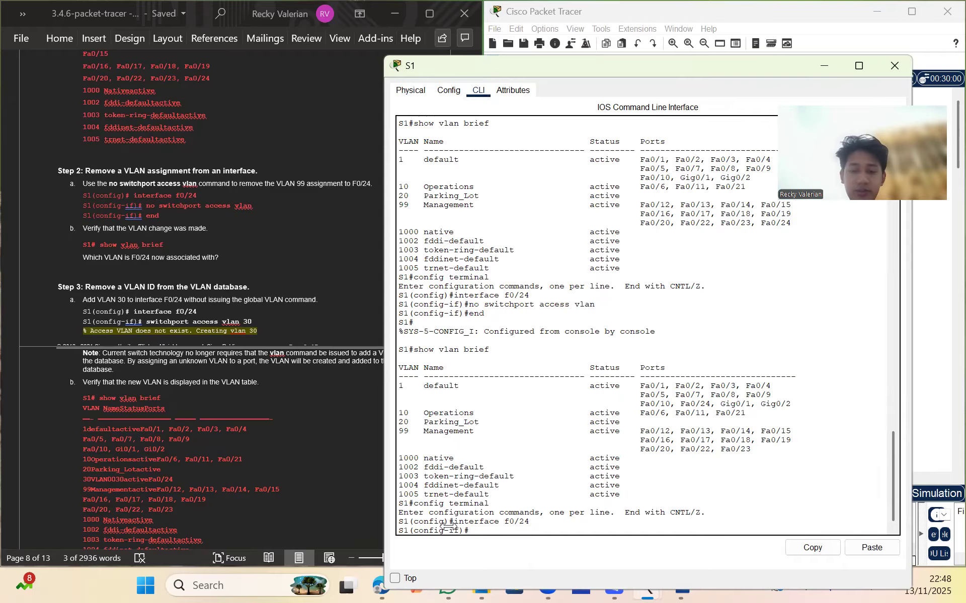
text(sw)
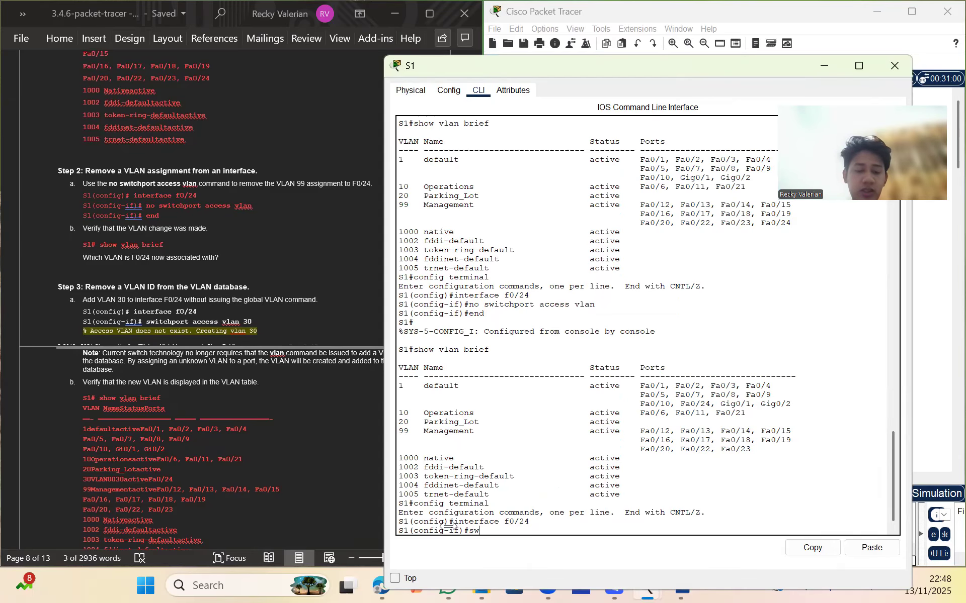
text(itchpo)
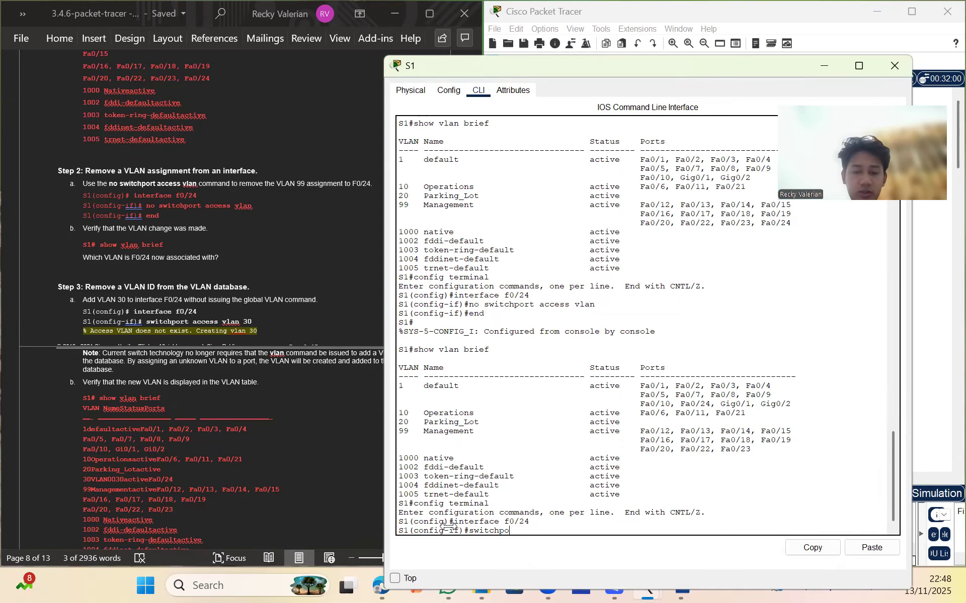
text(rt acces)
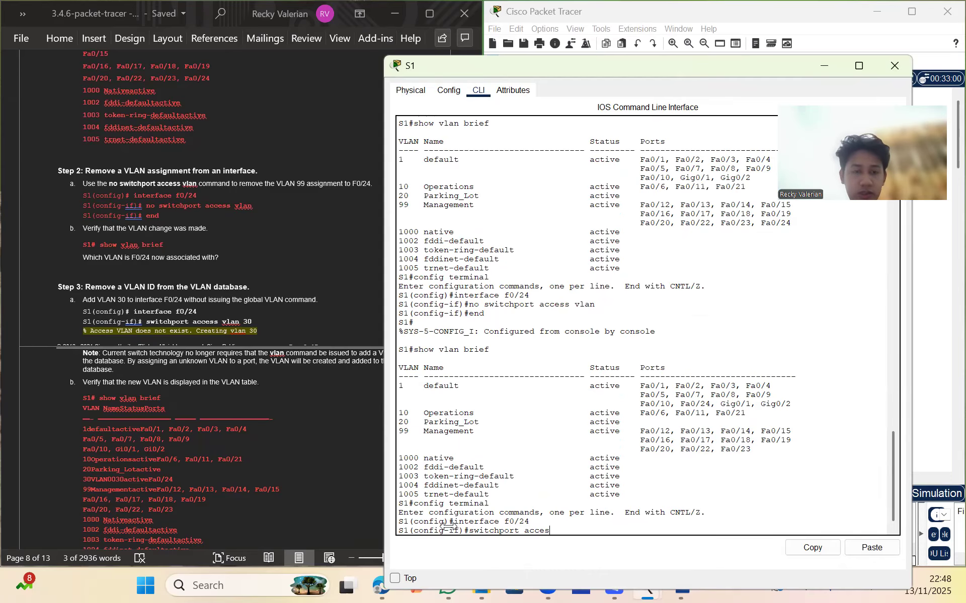
text(s vlan 30)
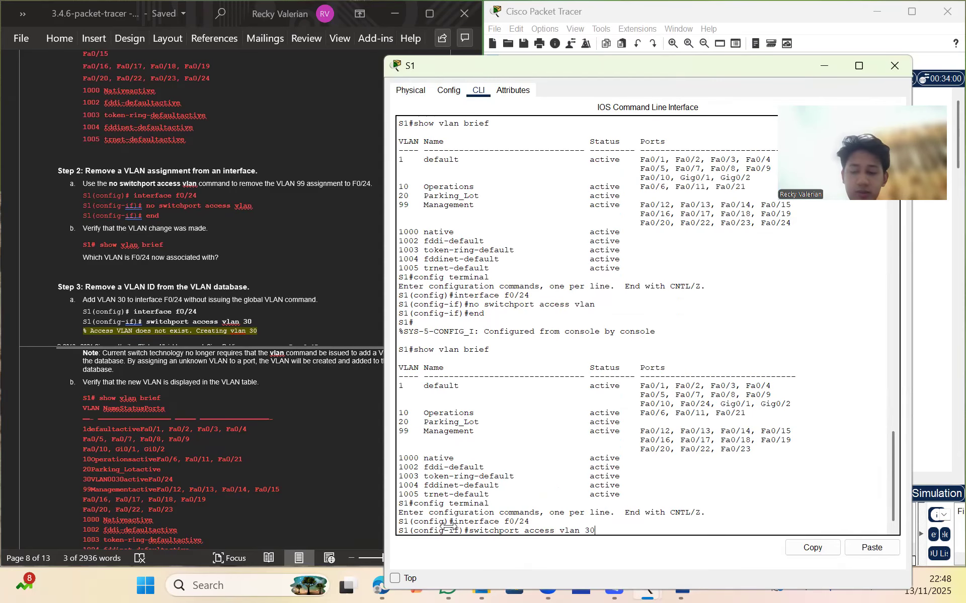
key(Return)
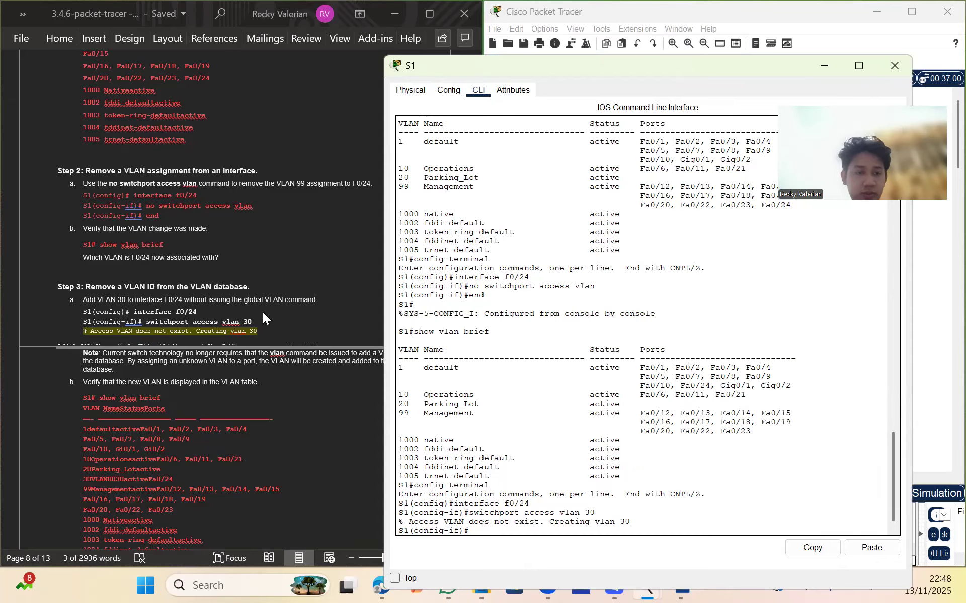
scroll(262, 313, down, 1)
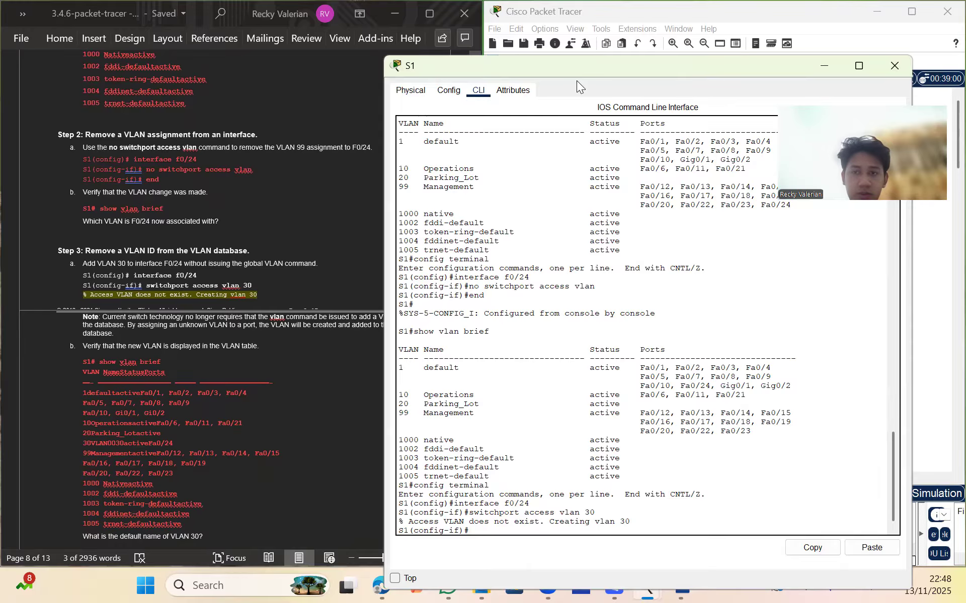
Move S1's console window lower and right so the main toolbar shows above it
click(609, 50)
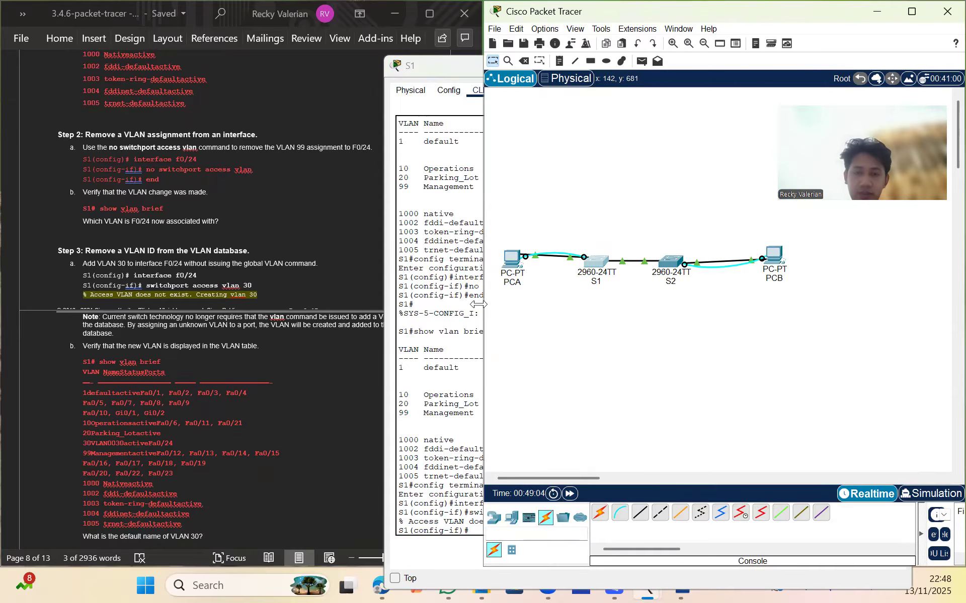
click(437, 70)
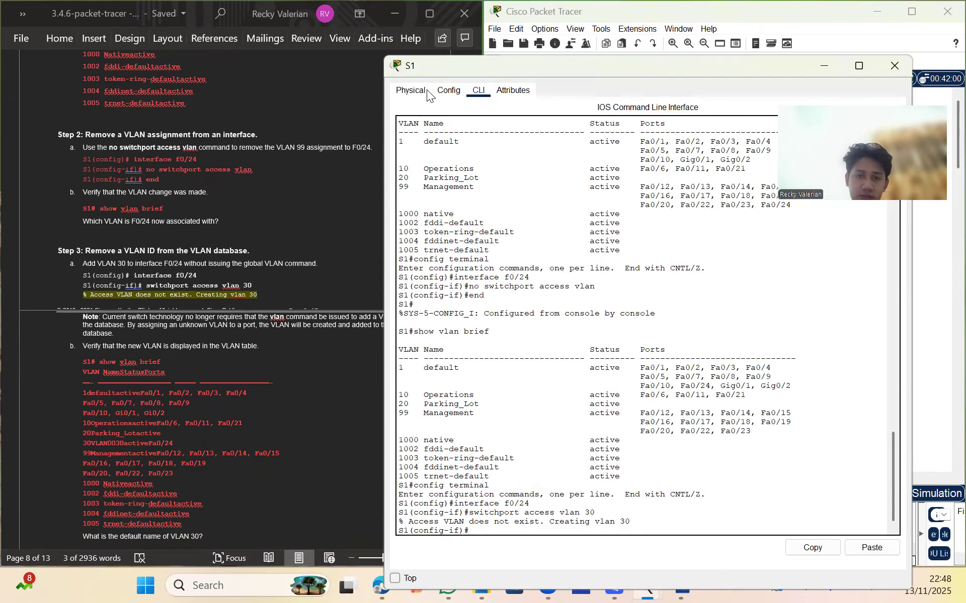
drag(436, 70, 511, 97)
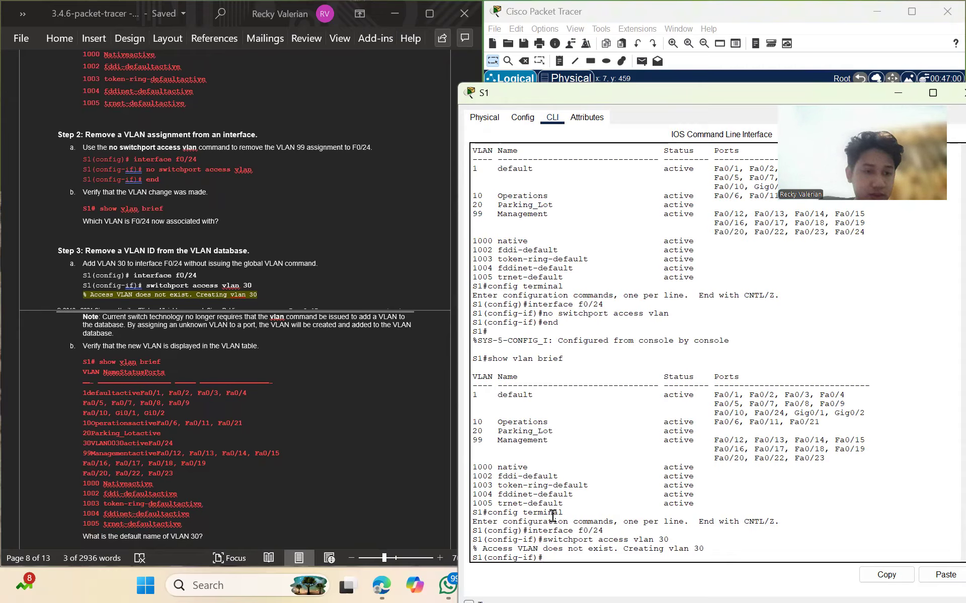
Attempt vlan brief in interface mode, then exit back to the privileged S1# prompt
scroll(234, 277, down, 3)
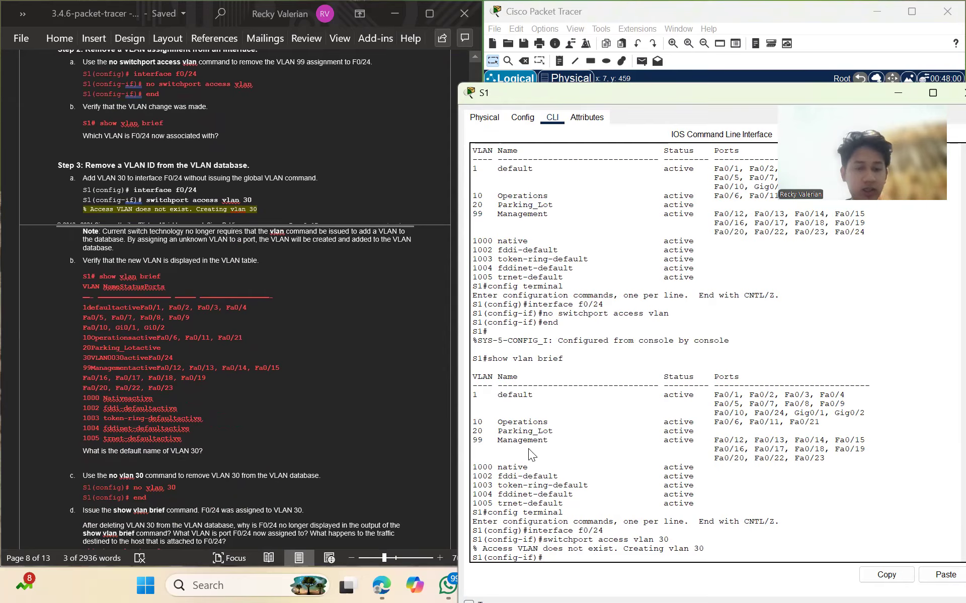
text(vlan brief)
key(Return)
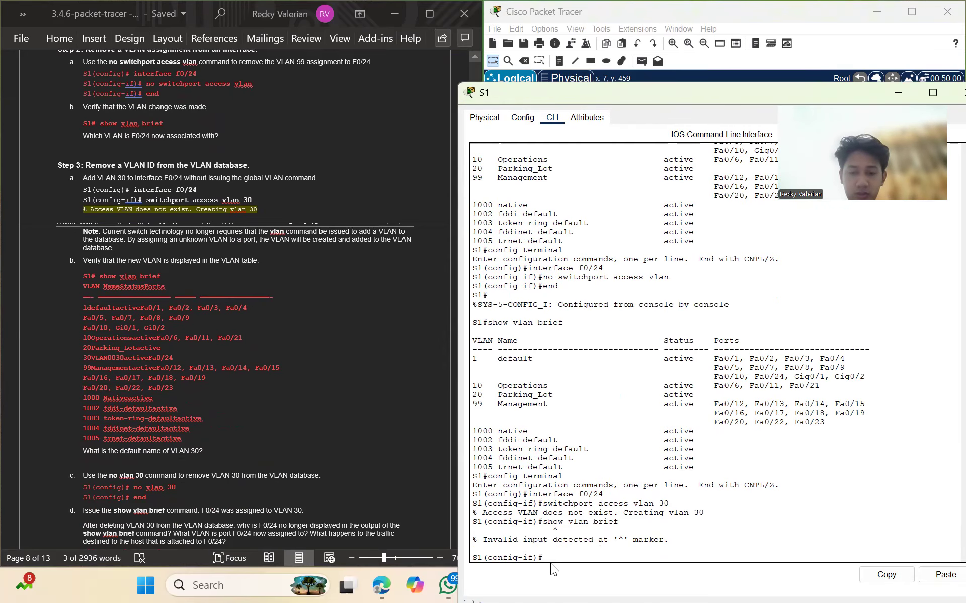
text(exit)
key(Return)
key(Up)
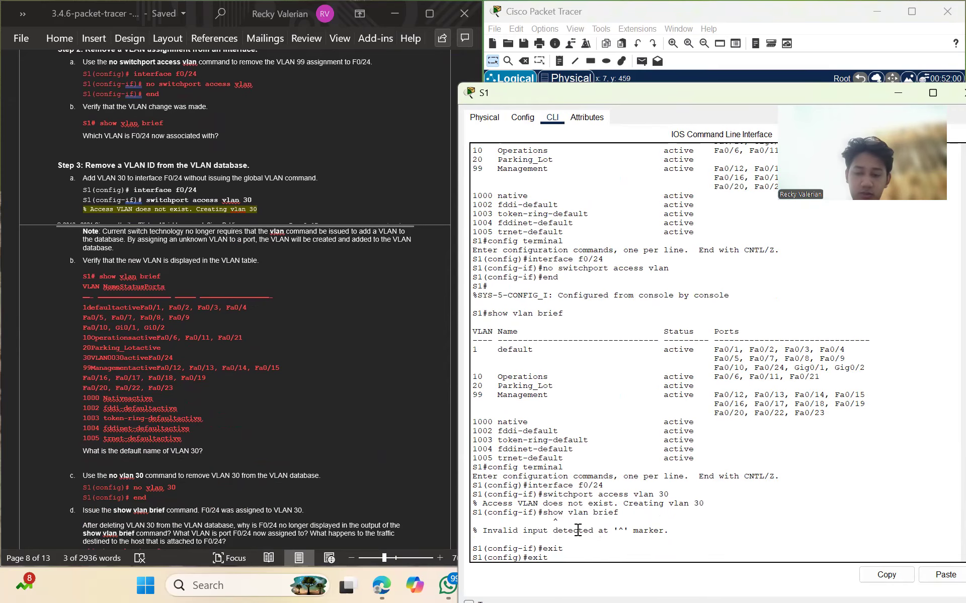
key(Return)
key(Return)
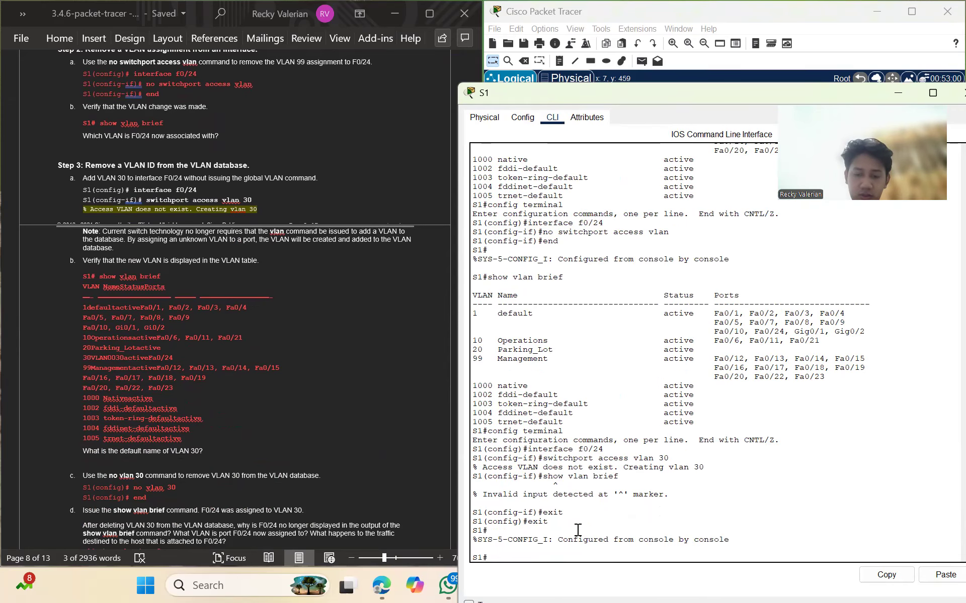
Run show vlan brief to confirm VLAN0030 is active with Fa0/24 assigned
text(show vlan breif)
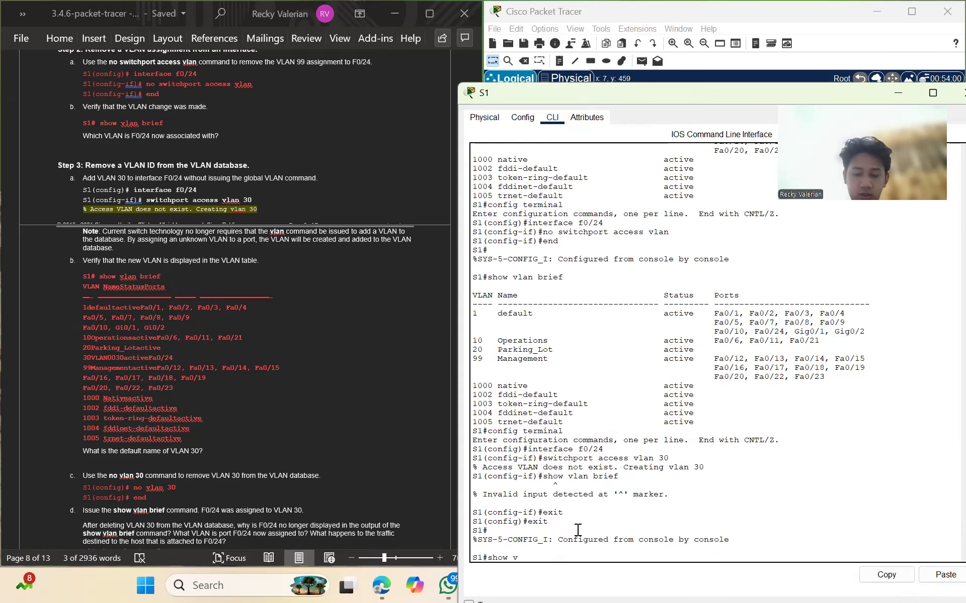
key(BackSpace)
key(BackSpace)
key(BackSpace)
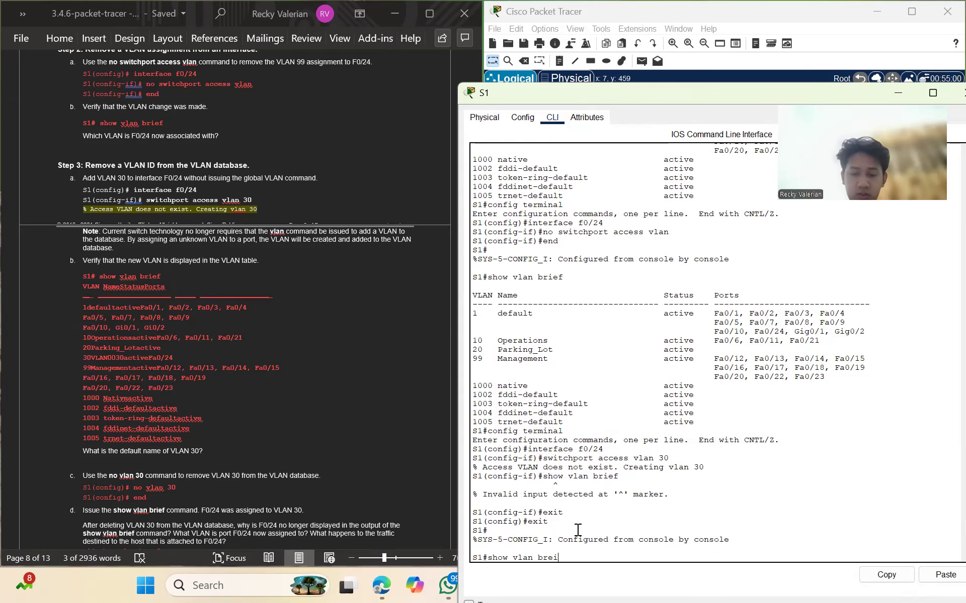
text(ief)
key(Return)
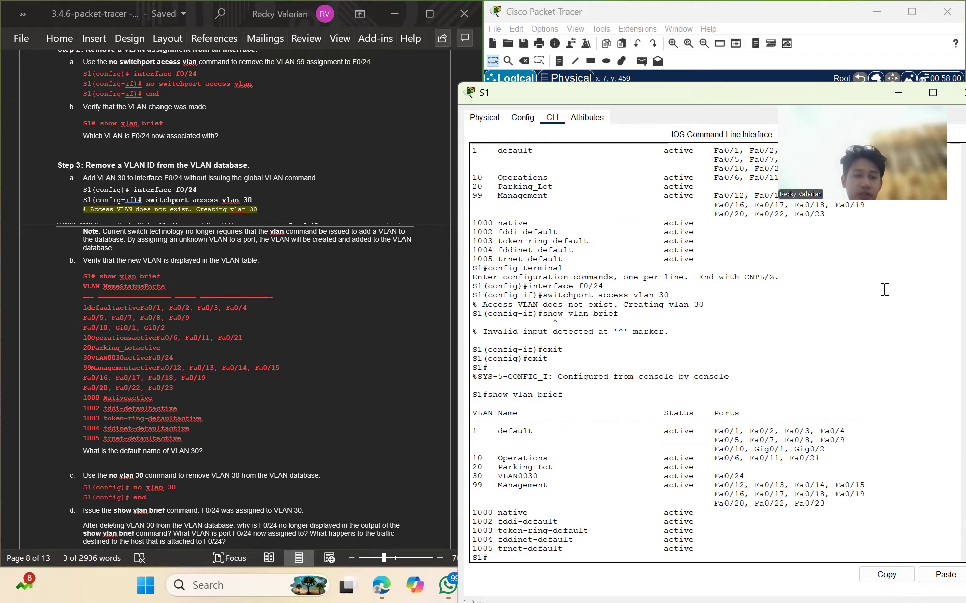
scroll(249, 393, down, 3)
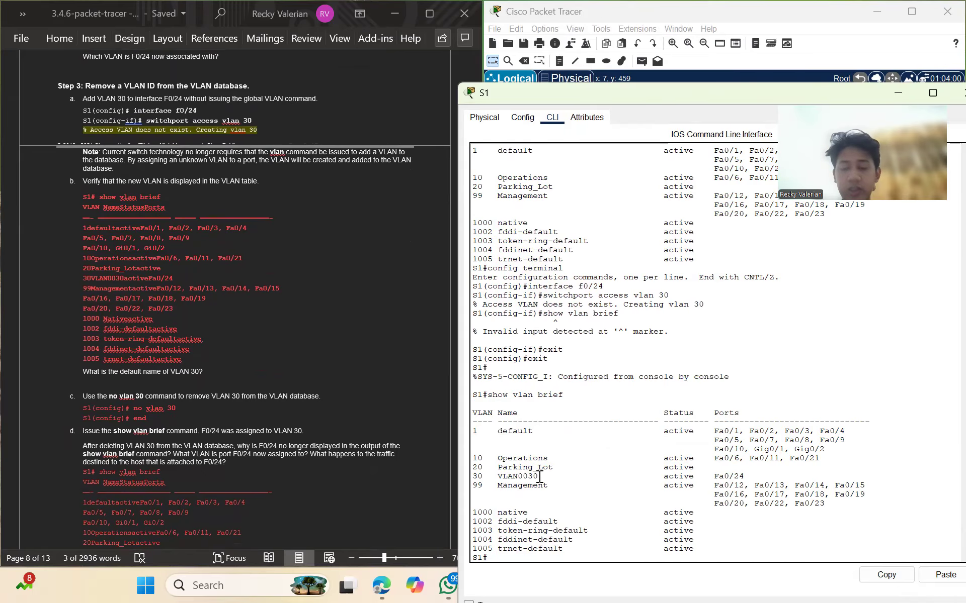
scroll(273, 387, down, 2)
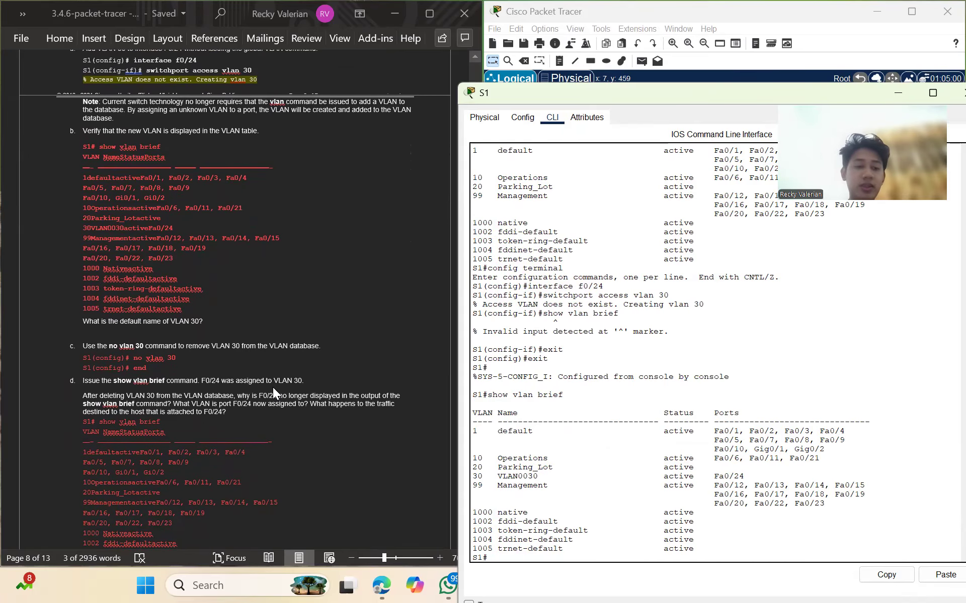
scroll(273, 387, down, 1)
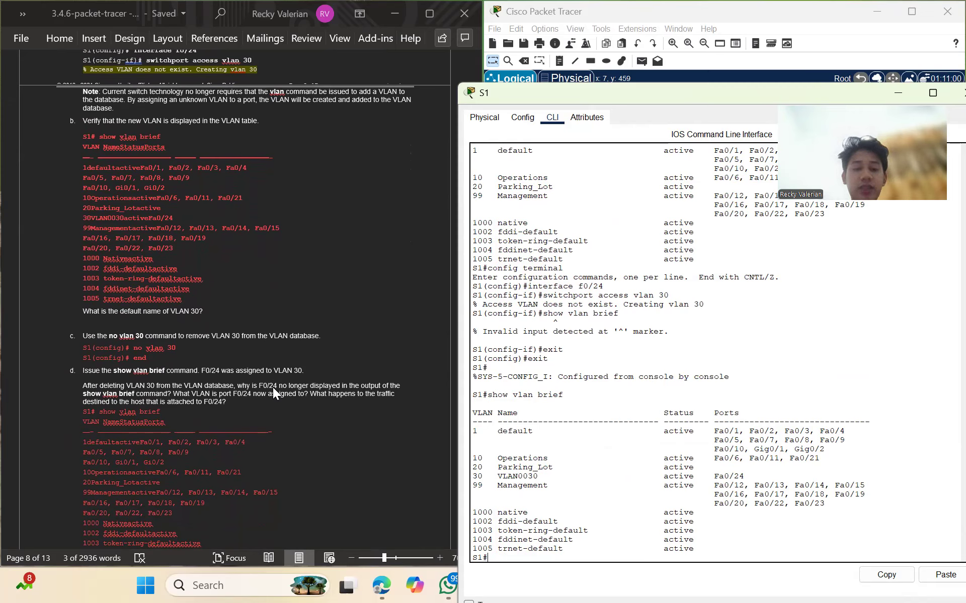
Delete VLAN 30 with no vlan 30, end, and run show vlan brief to confirm removal
text(con)
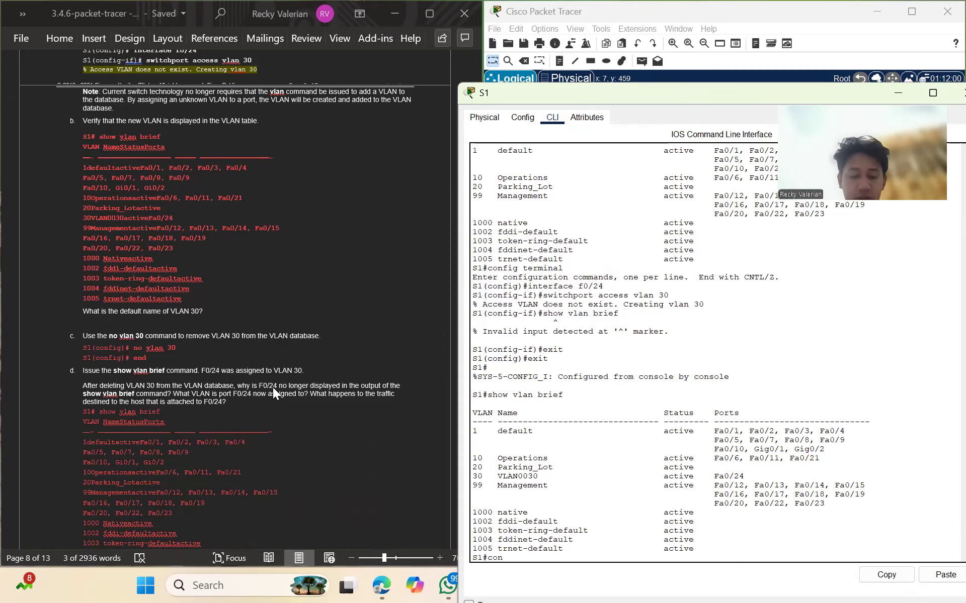
text(fi g terminal)
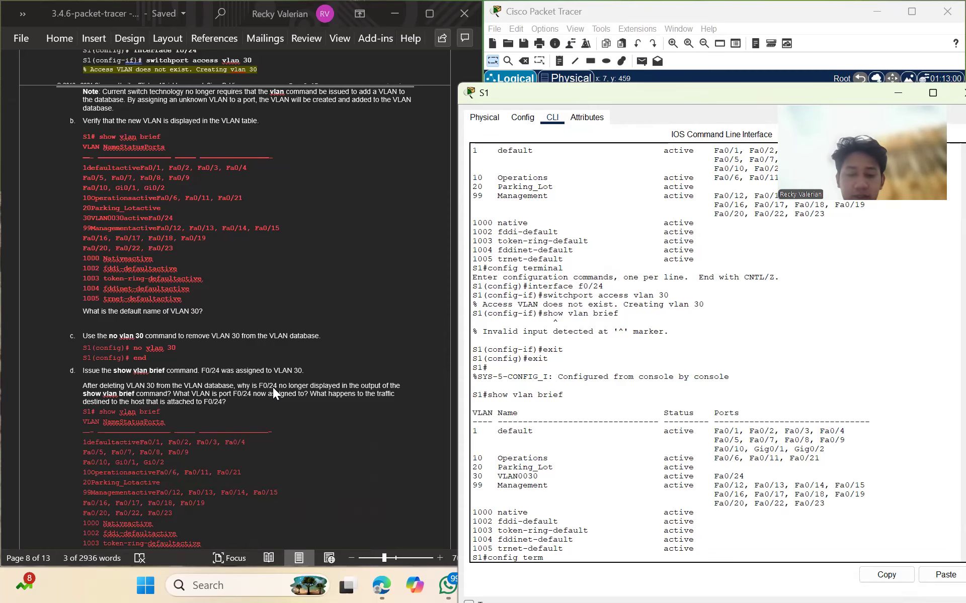
key(Return)
text(n)
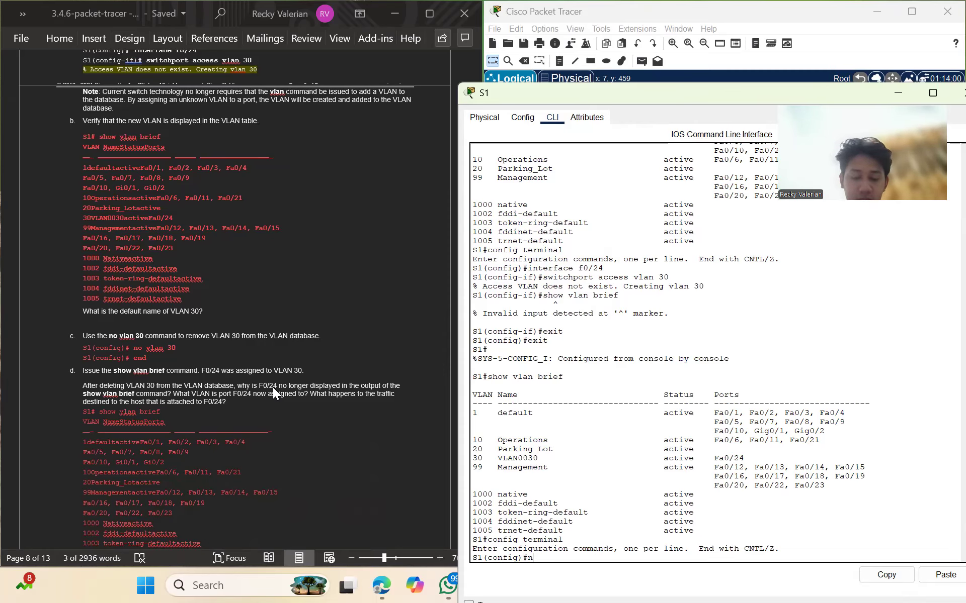
text(o vlan 30)
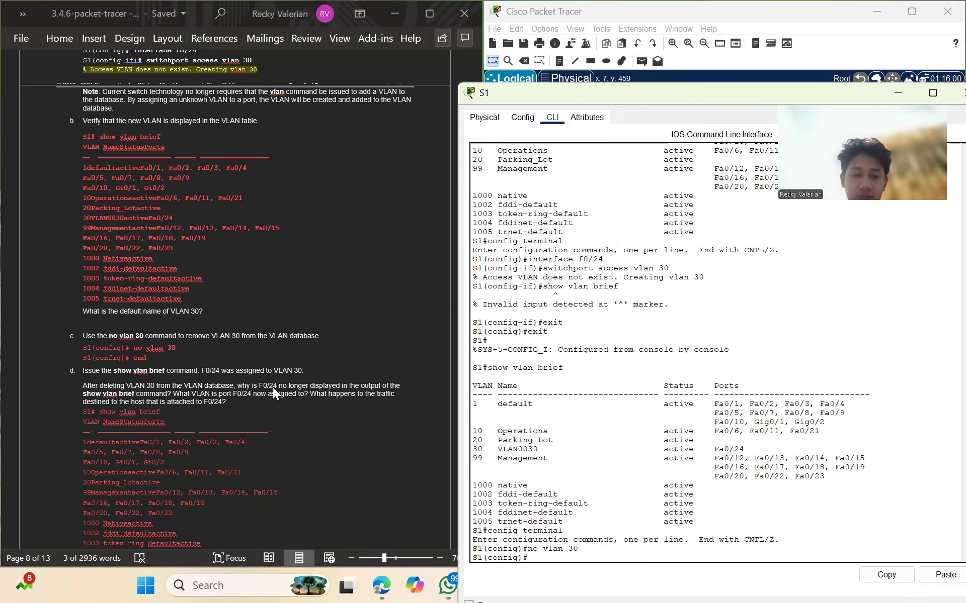
text(end)
key(Return)
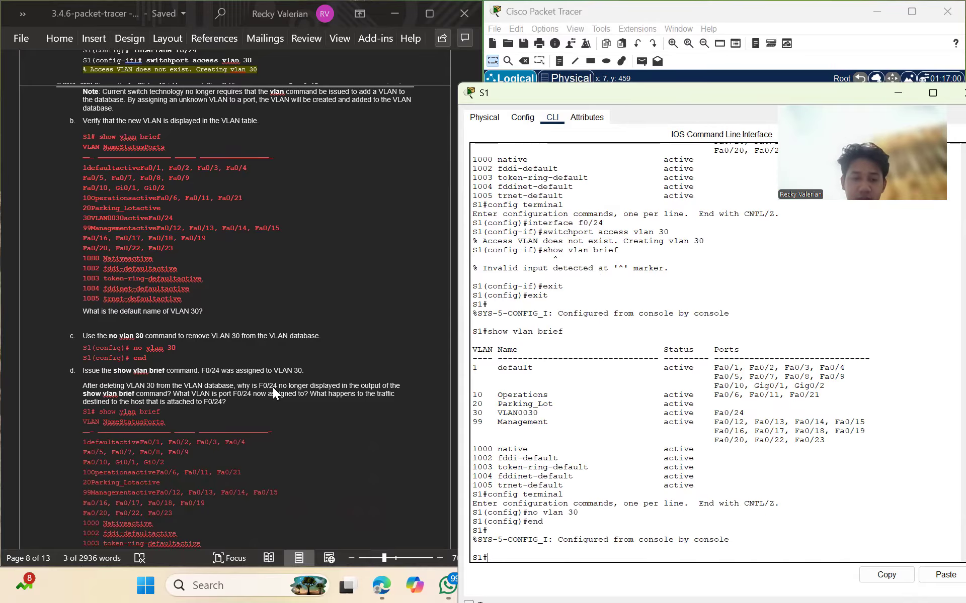
text(sh)
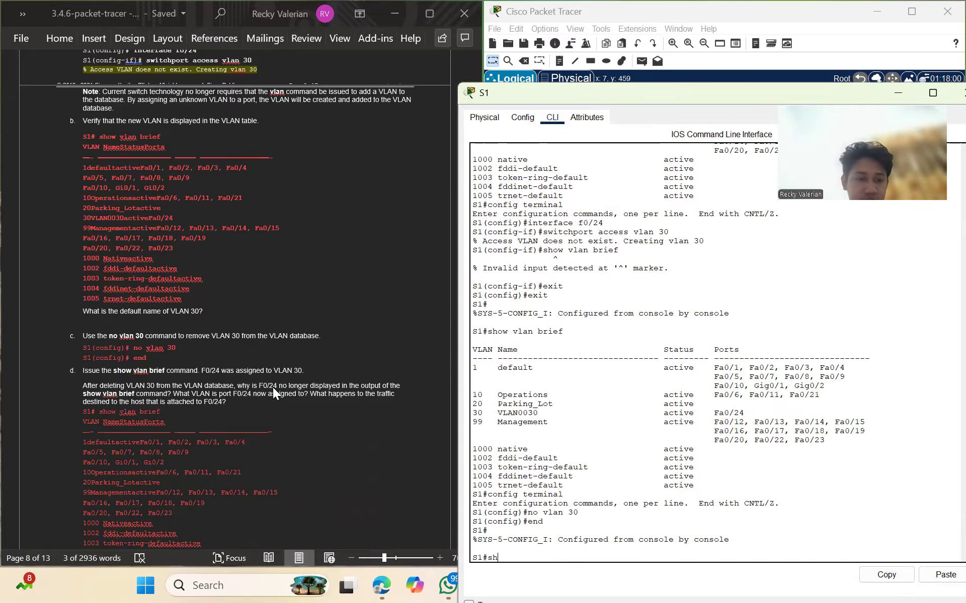
text(ow)
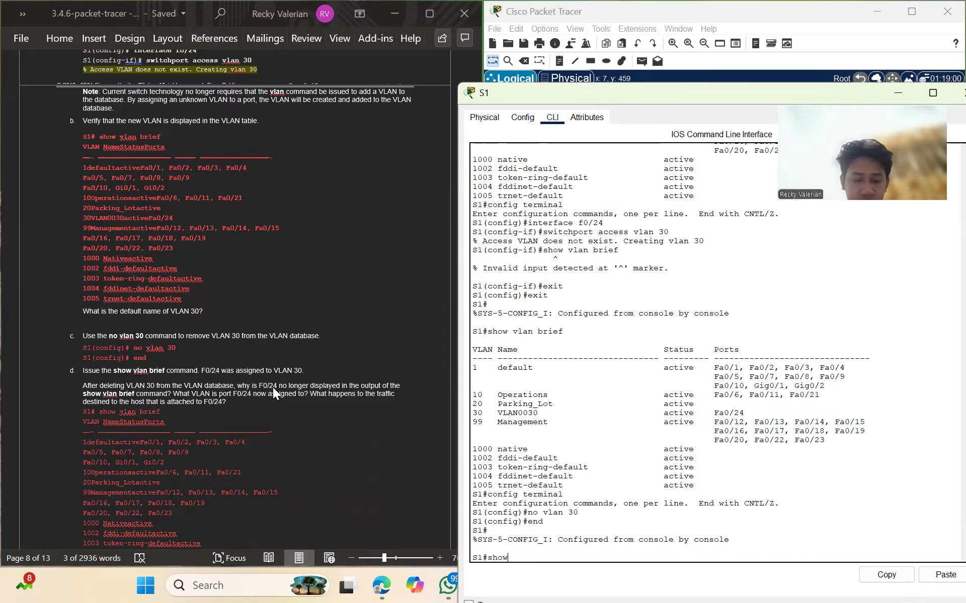
text( vlan brief)
key(Return)
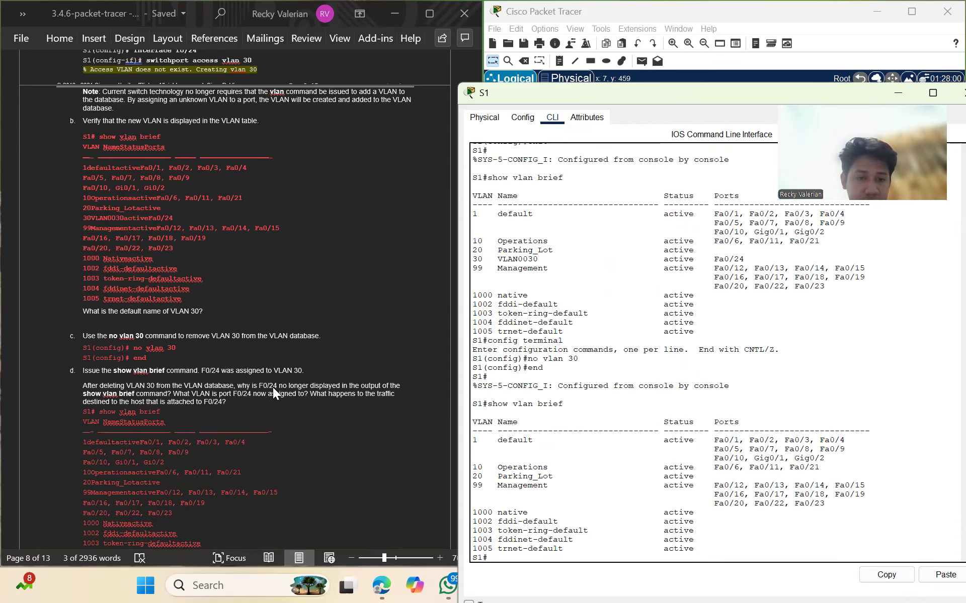
Scroll the Word lab to page 9, steps e and f on clearing F0/24's access VLAN
scroll(273, 389, down, 2)
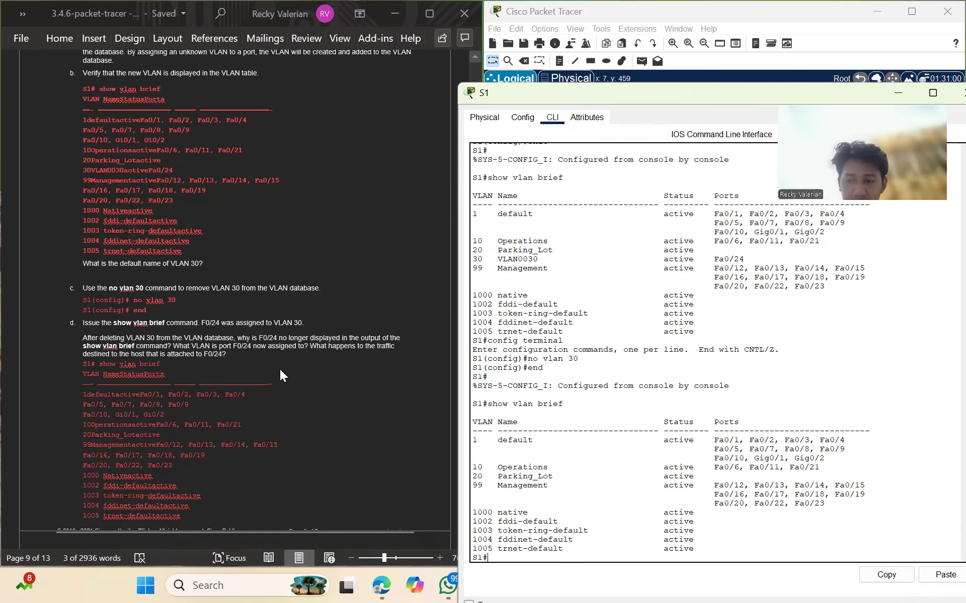
scroll(280, 369, up, 3)
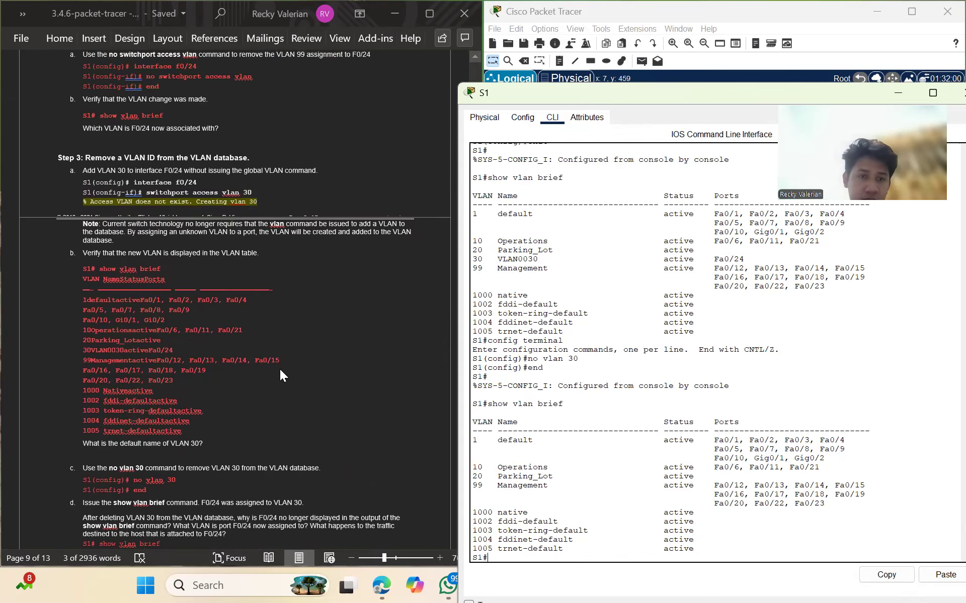
scroll(285, 370, up, 4)
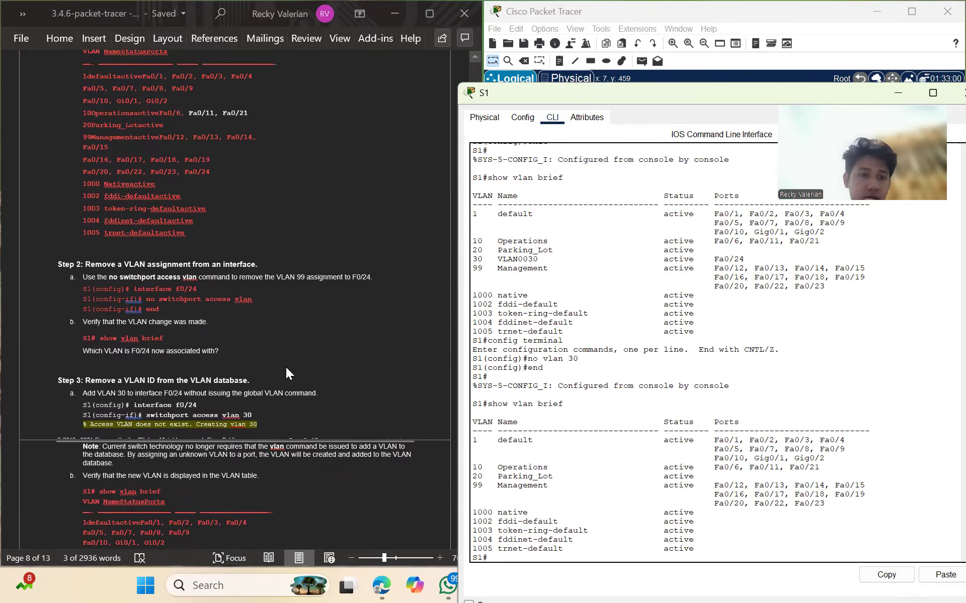
scroll(285, 372, down, 1)
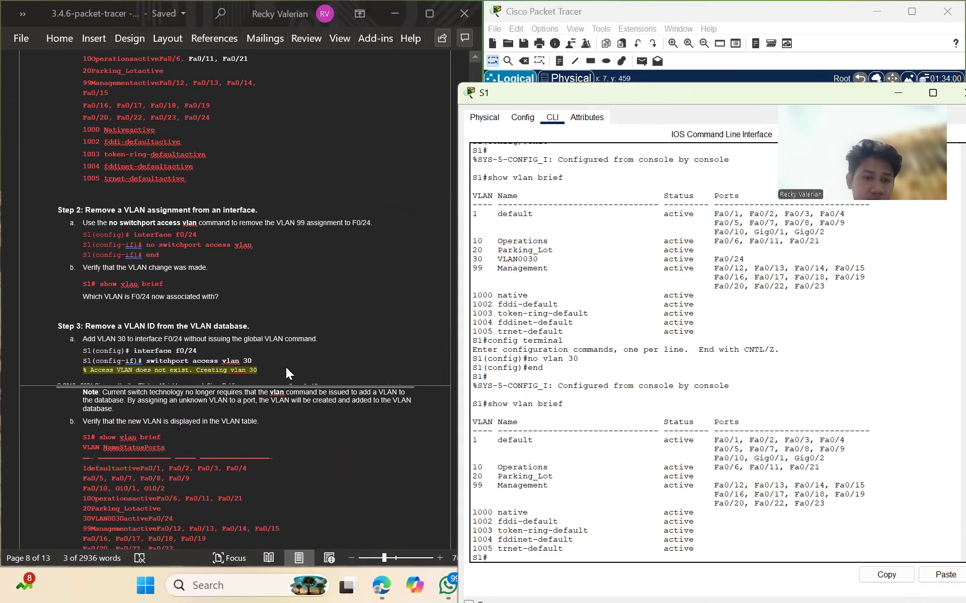
scroll(286, 370, down, 4)
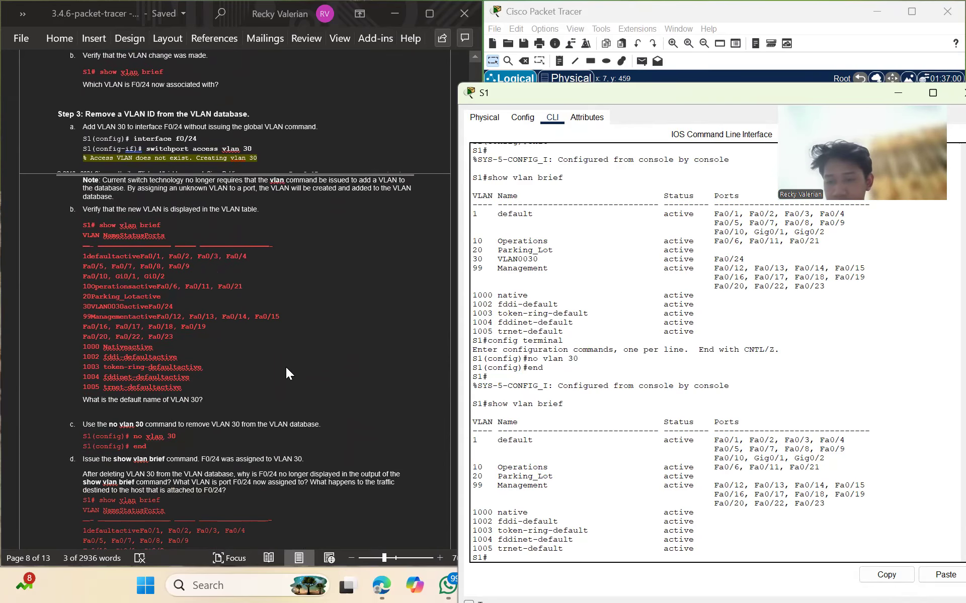
scroll(286, 369, down, 2)
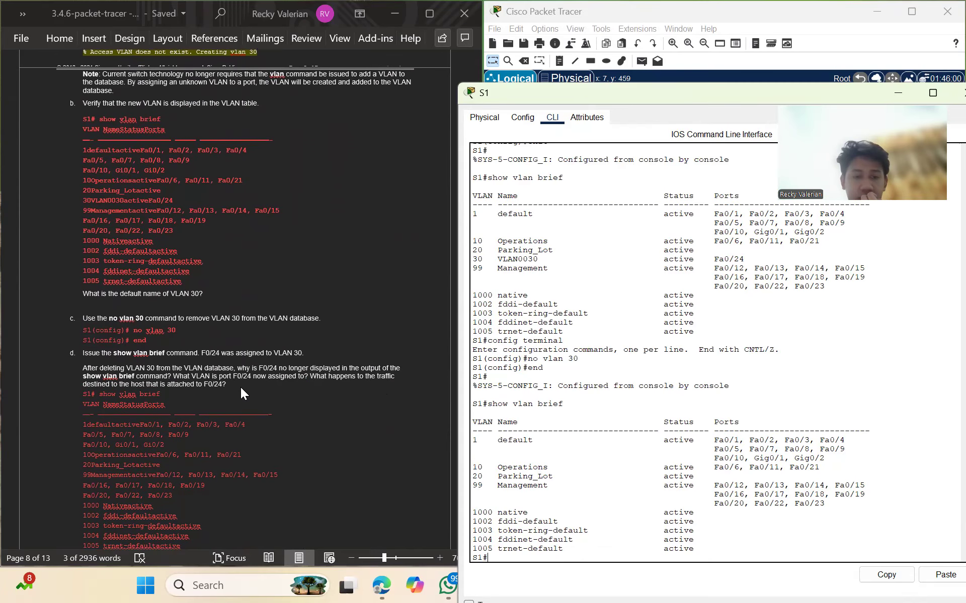
scroll(279, 447, down, 1)
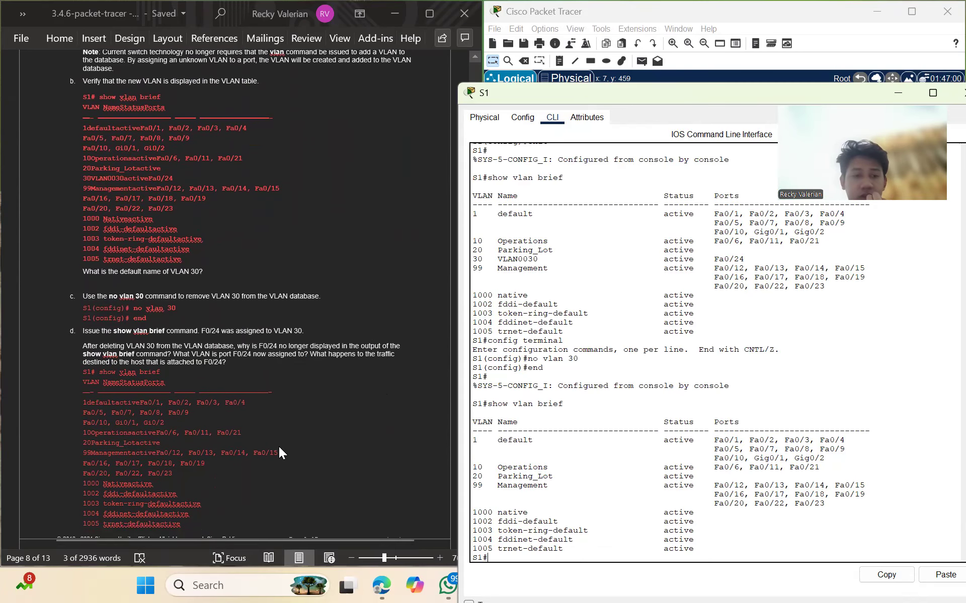
scroll(280, 448, down, 7)
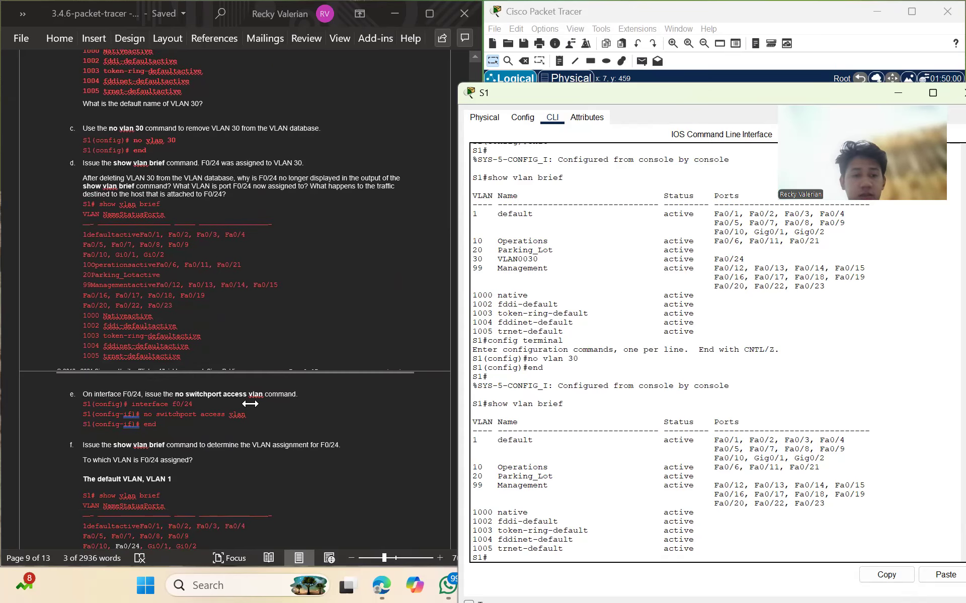
Clear the access VLAN on S1's F0/24 with 'no switchport access vlan' and return to S1#
text(onfig terminal)
key(Return)
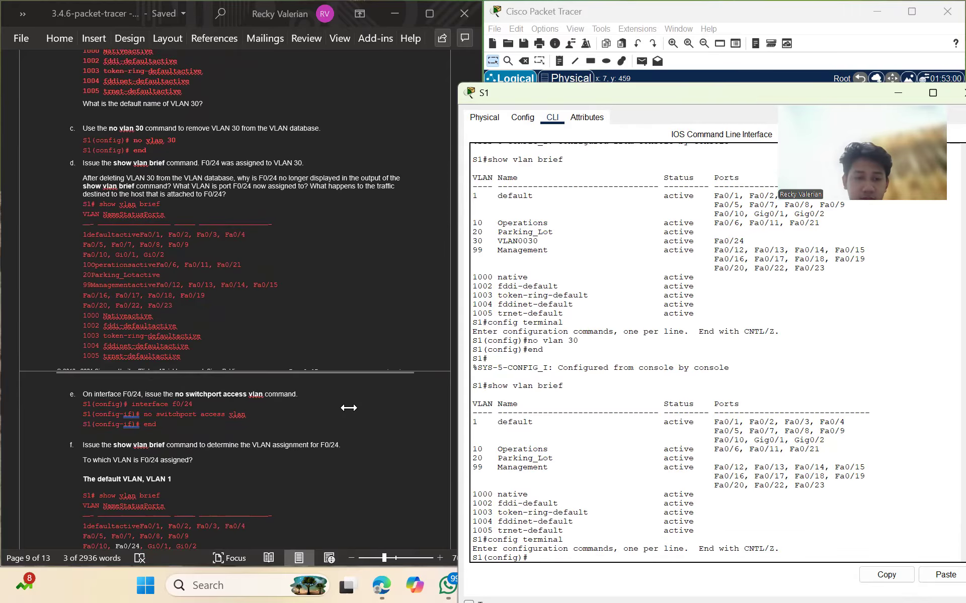
text(in)
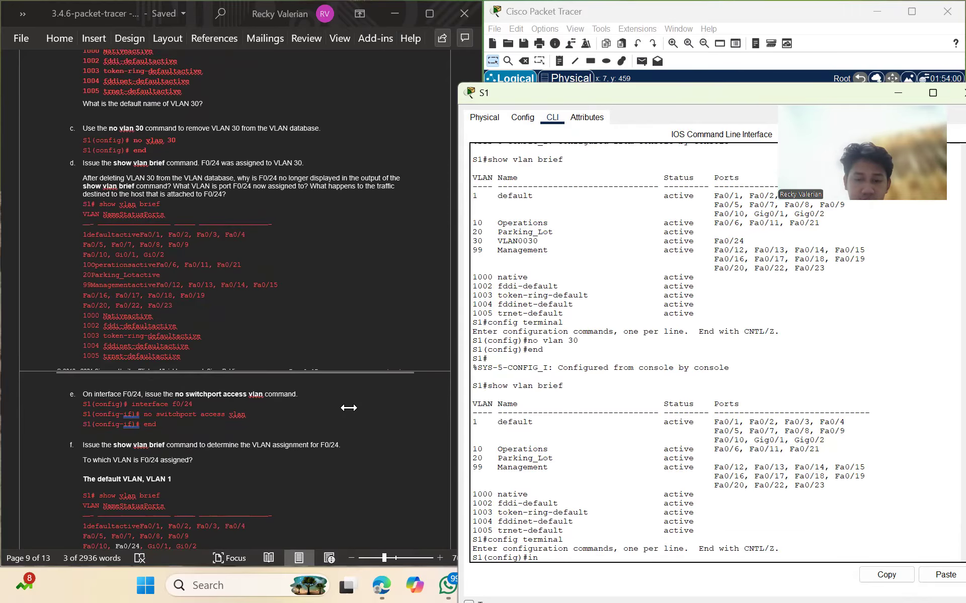
text(terf)
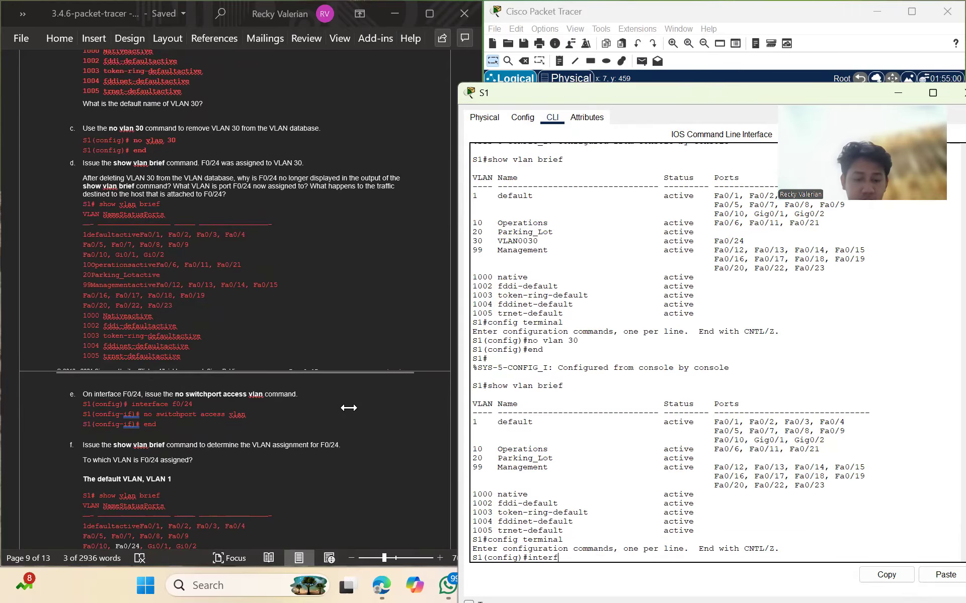
text(ace f0/24)
key(Return)
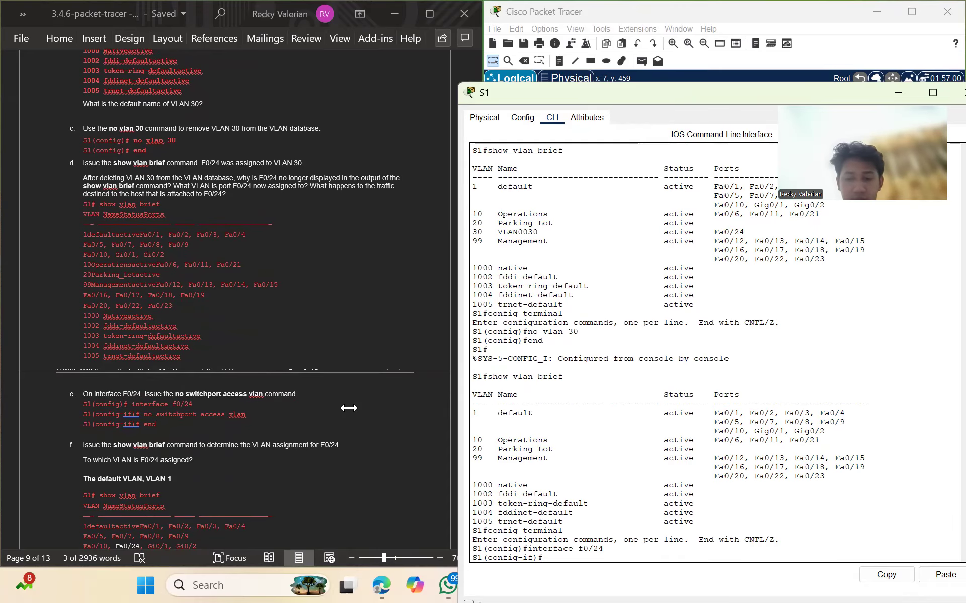
text(no)
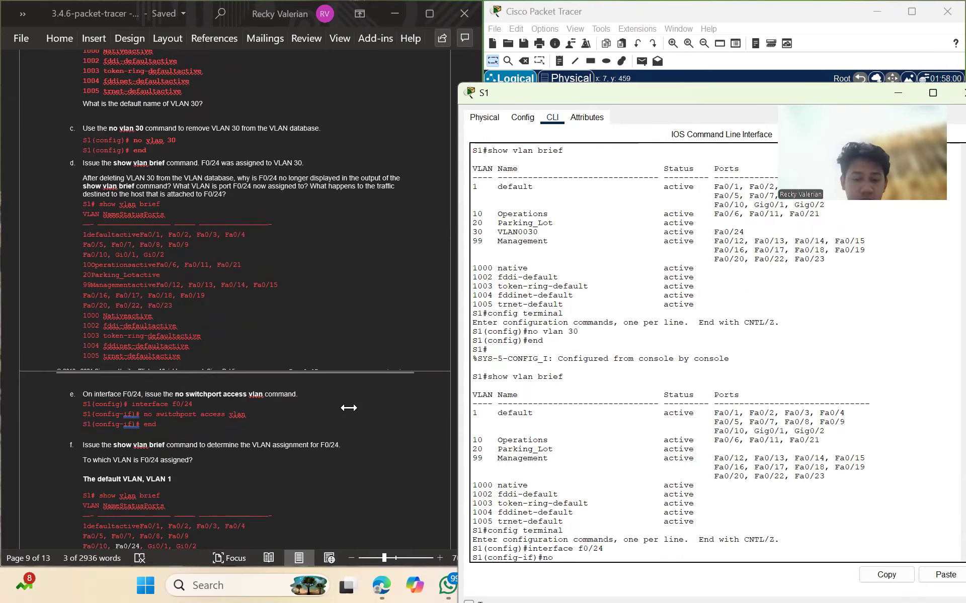
text( switchpor)
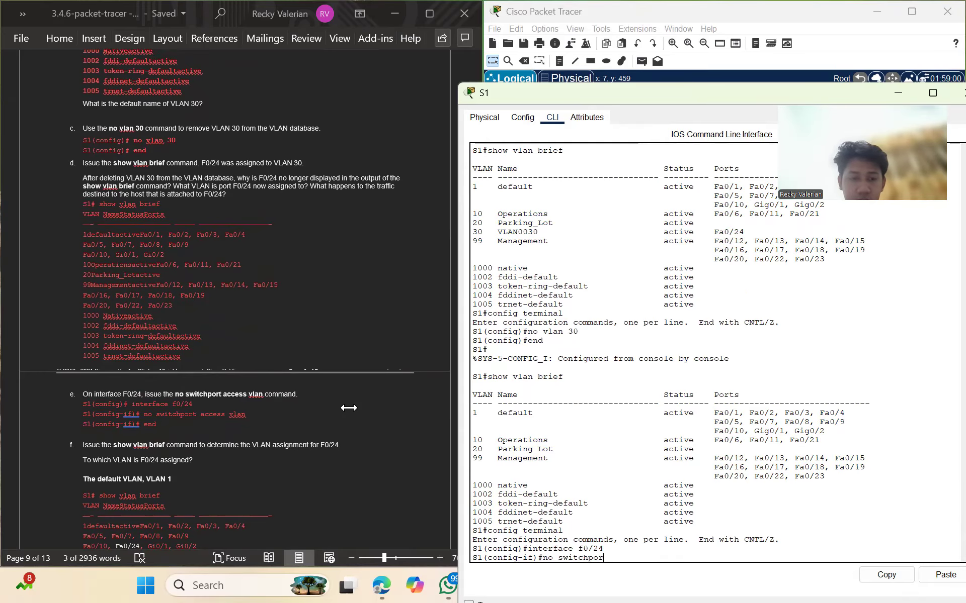
text(t access vlan)
key(Return)
text(end)
key(Return)
key(Return)
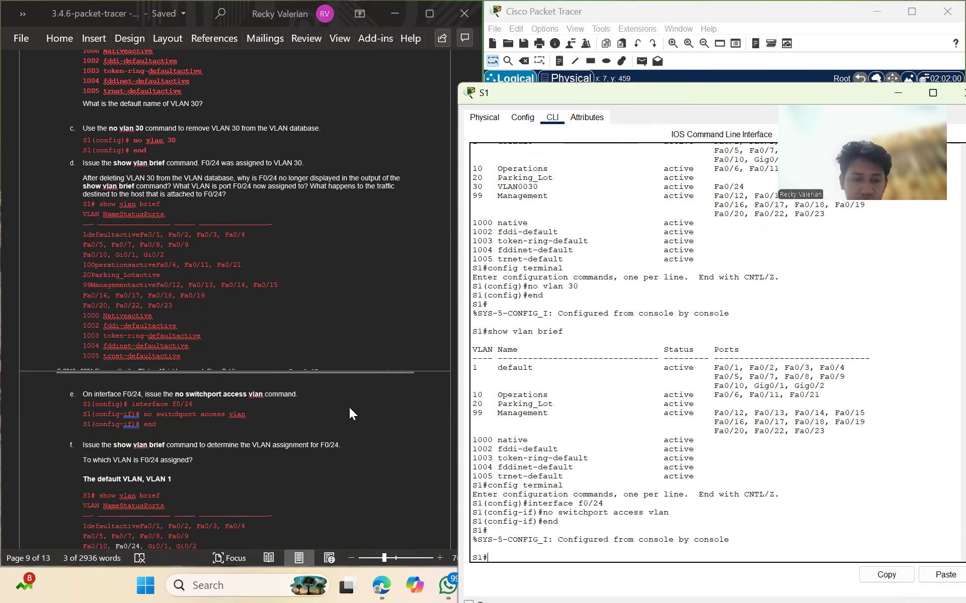
Run show vlan brief to confirm Fa0/24 is back in VLAN 1
scroll(349, 408, down, 3)
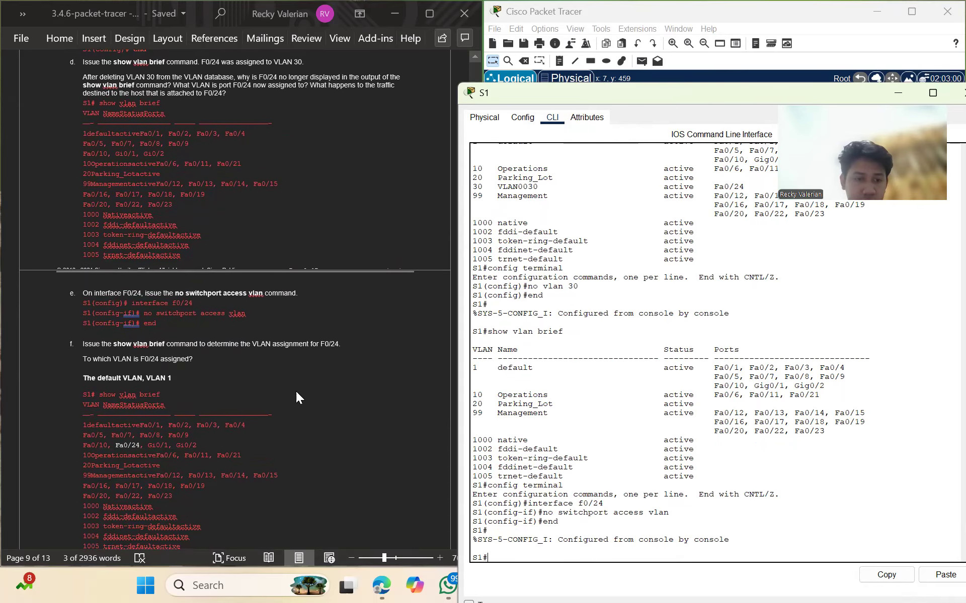
scroll(308, 436, down, 1)
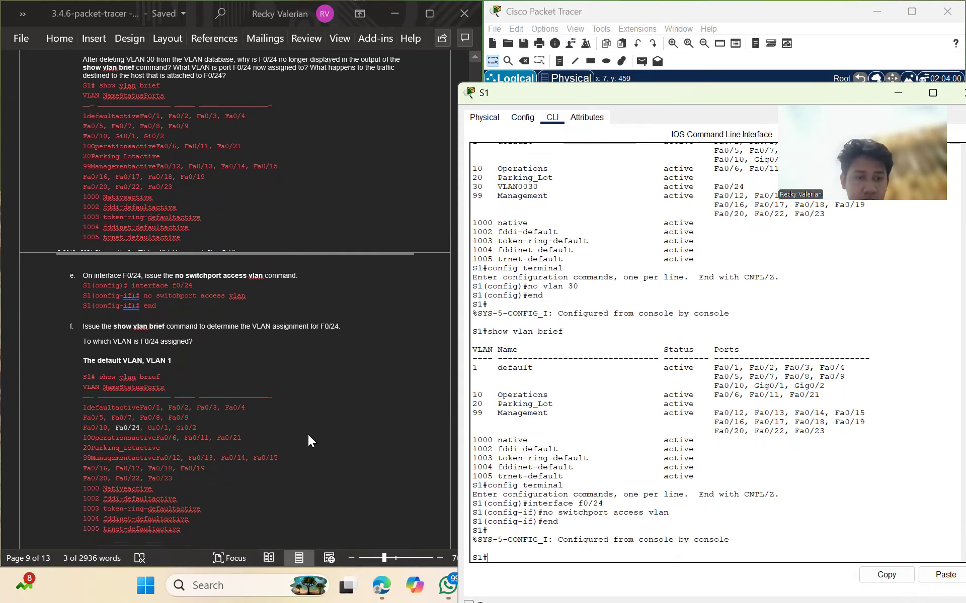
text(shw)
text(w )
text(vla)
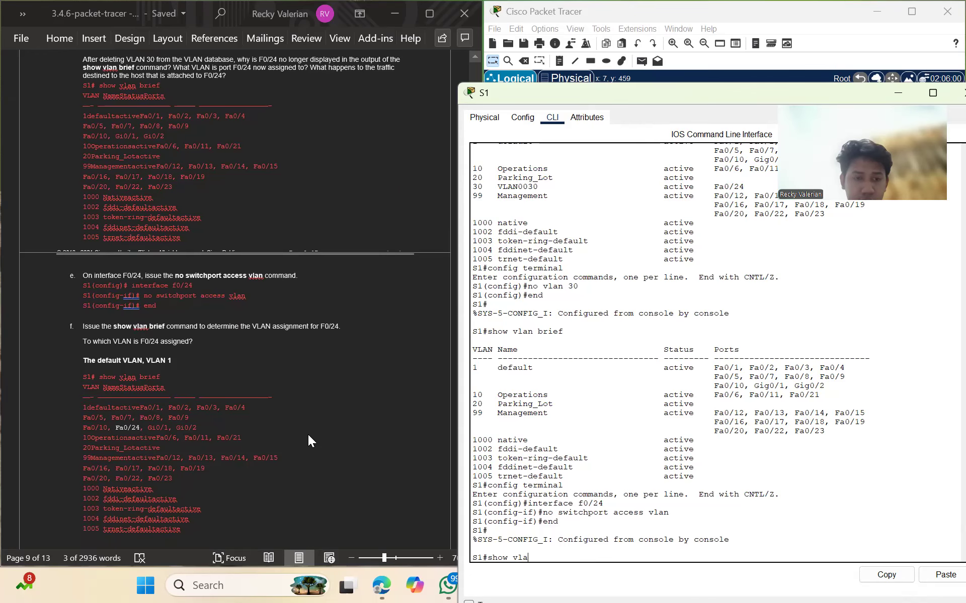
text(n brie)
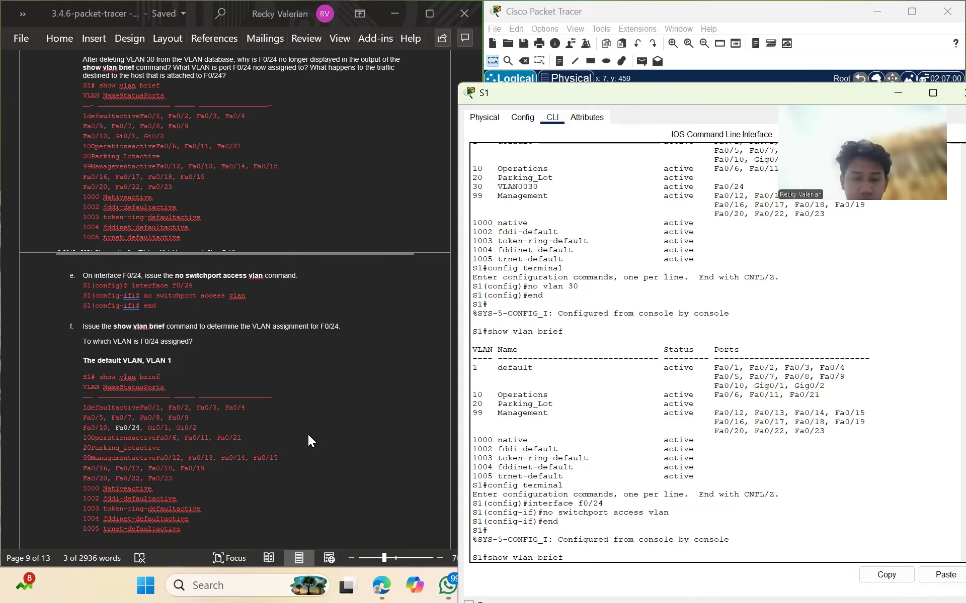
text(f)
key(Return)
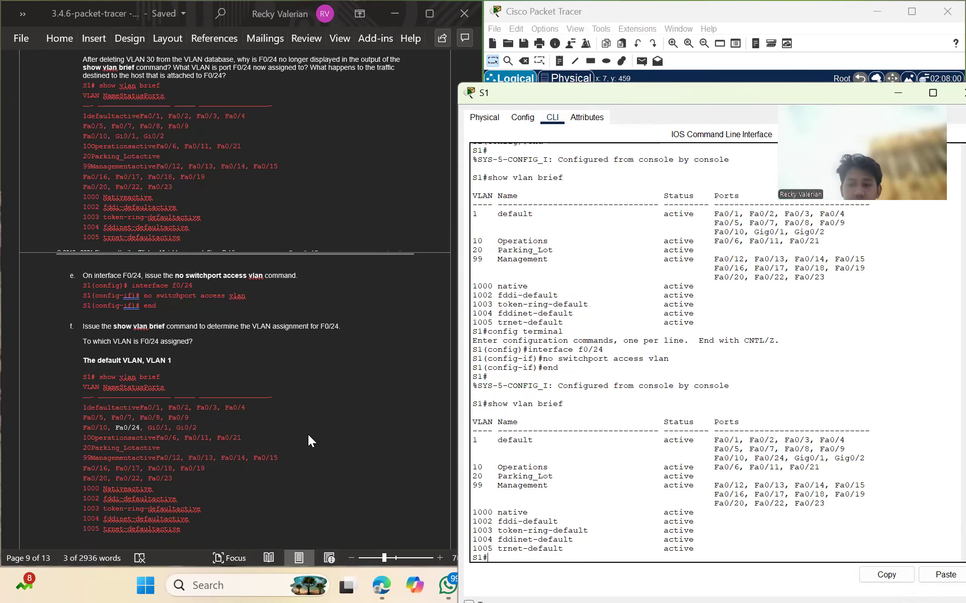
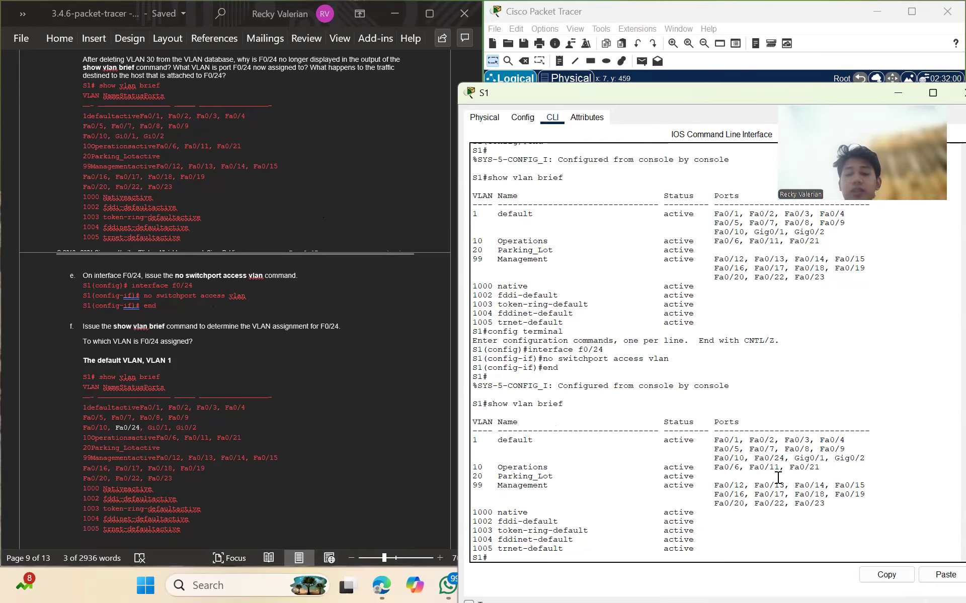
On S1, enter global configuration mode and select interface F0/1
scroll(376, 337, down, 3)
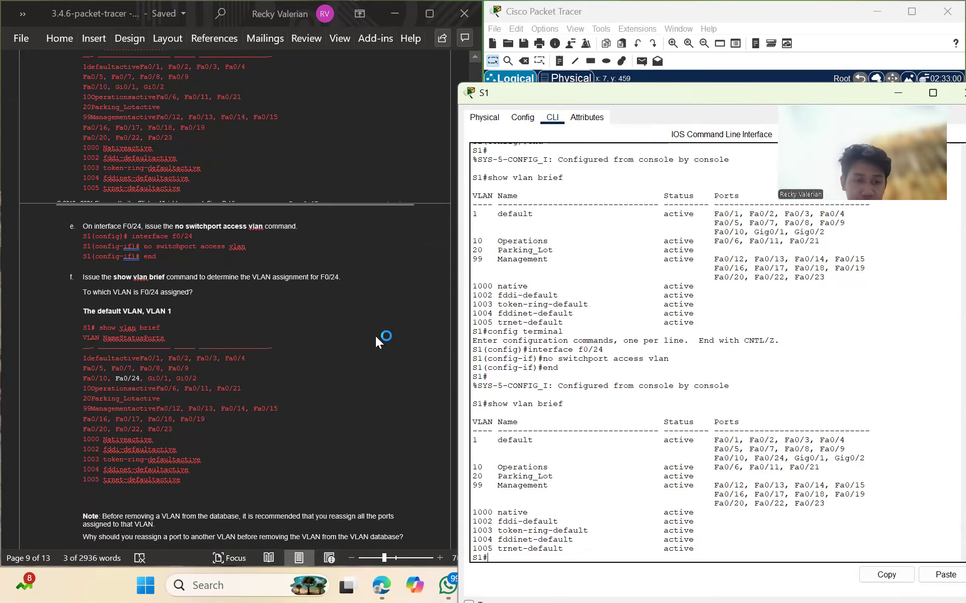
scroll(261, 342, down, 5)
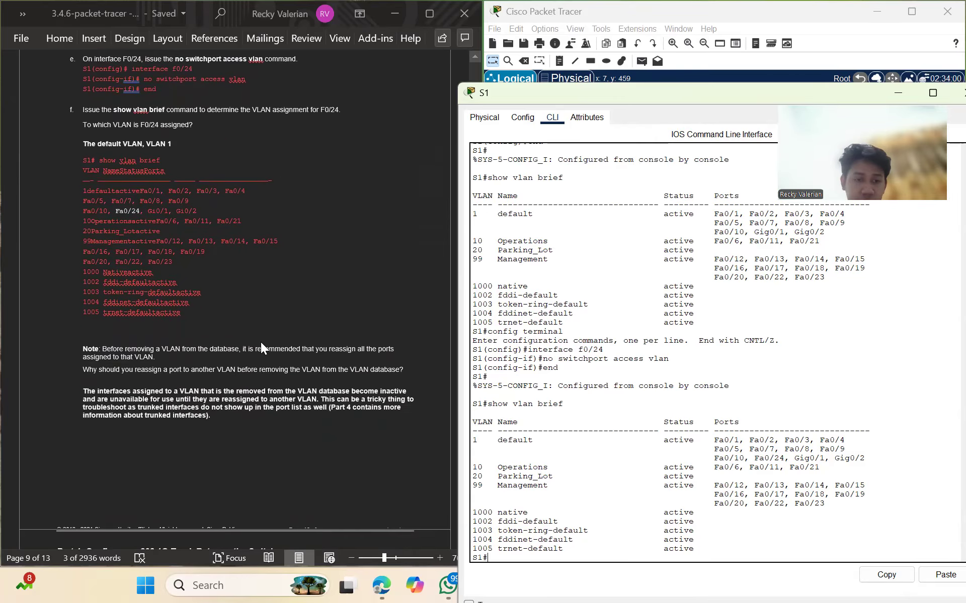
scroll(247, 314, down, 2)
scroll(244, 304, down, 2)
scroll(243, 304, down, 4)
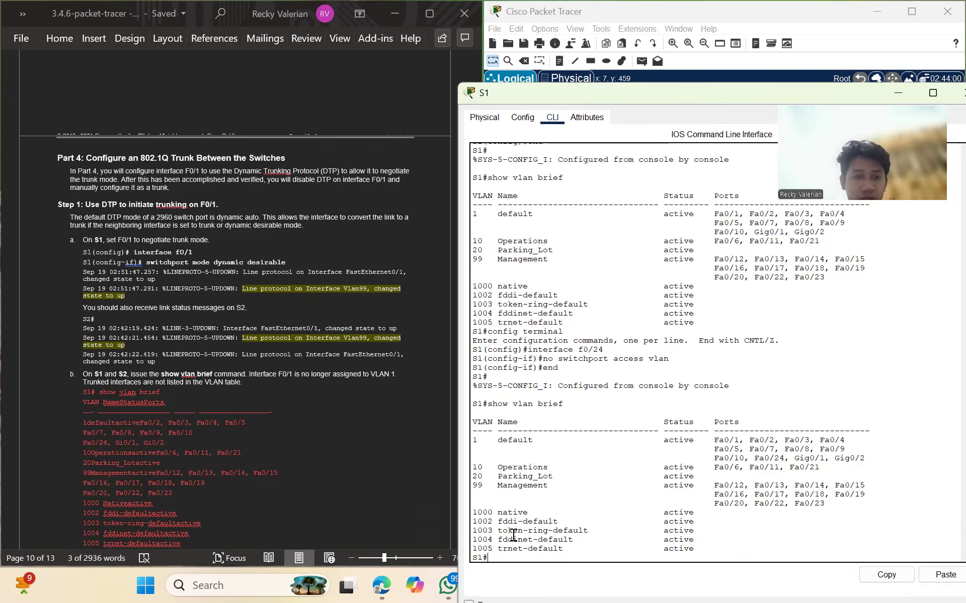
text(config)
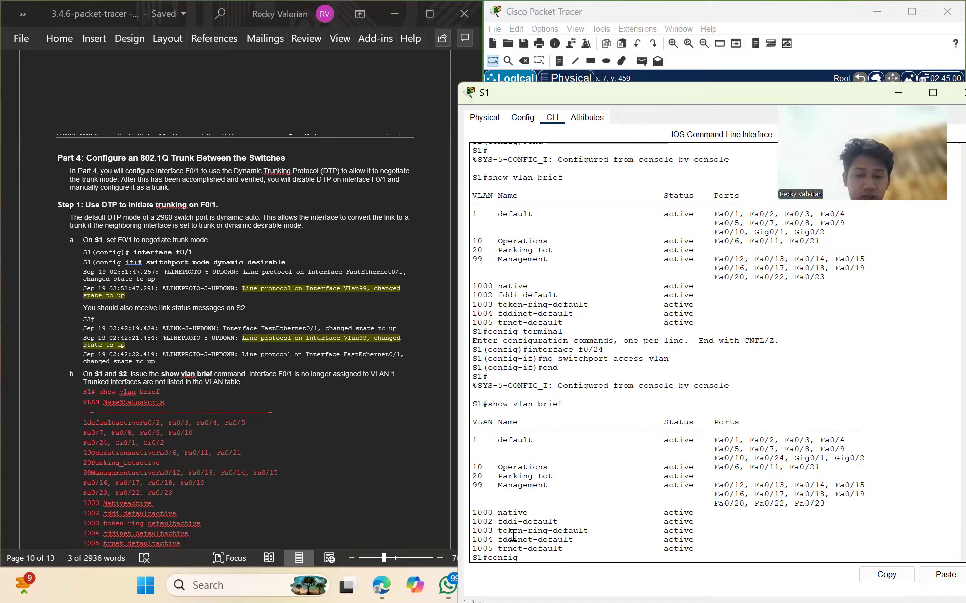
text( terminal)
key(Return)
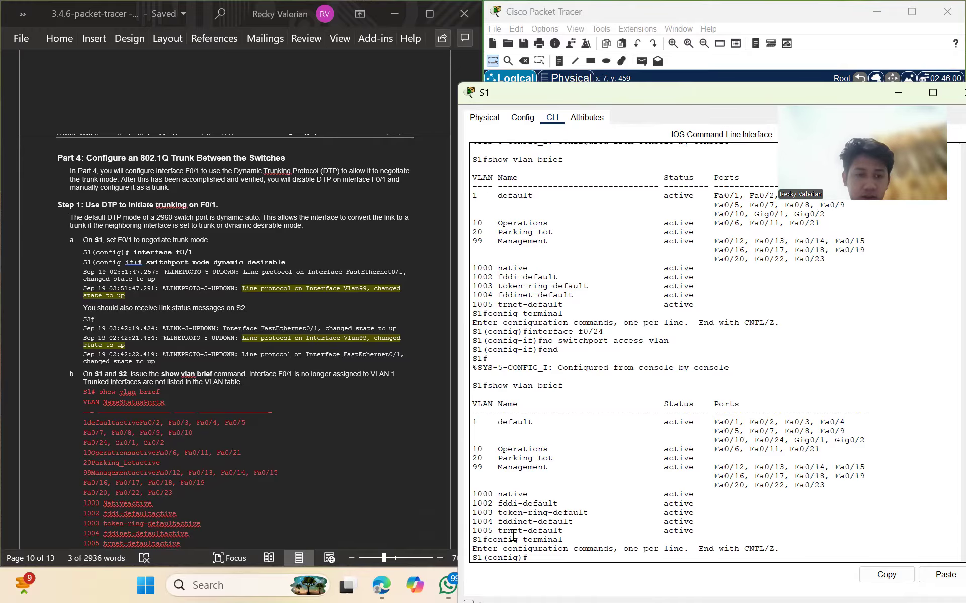
text(interface)
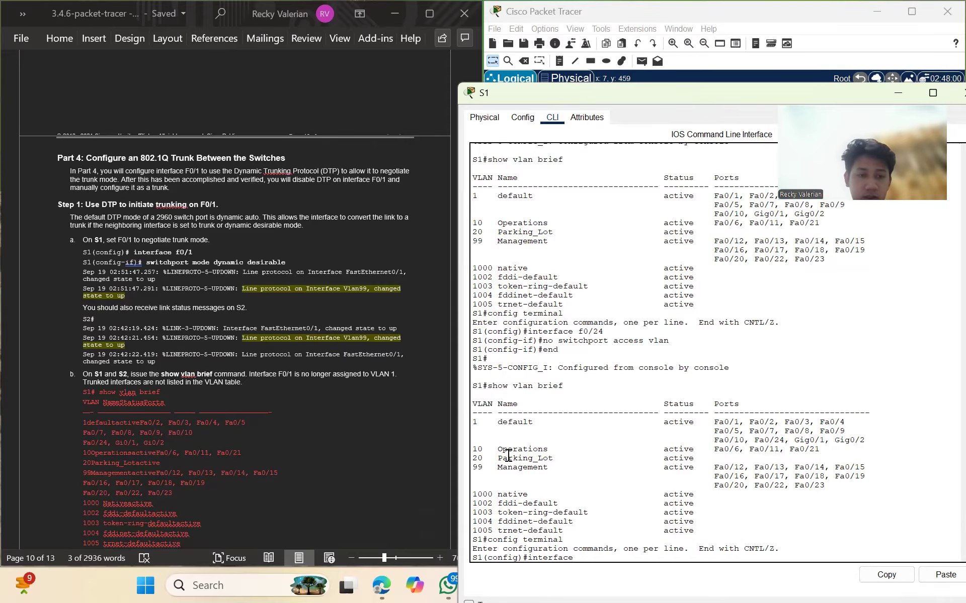
text( f0/1)
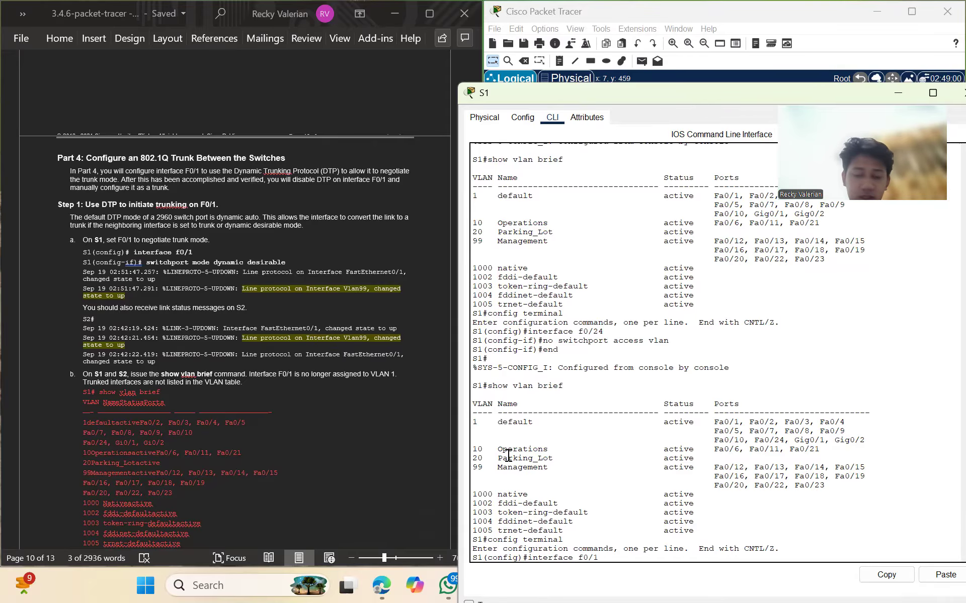
key(Return)
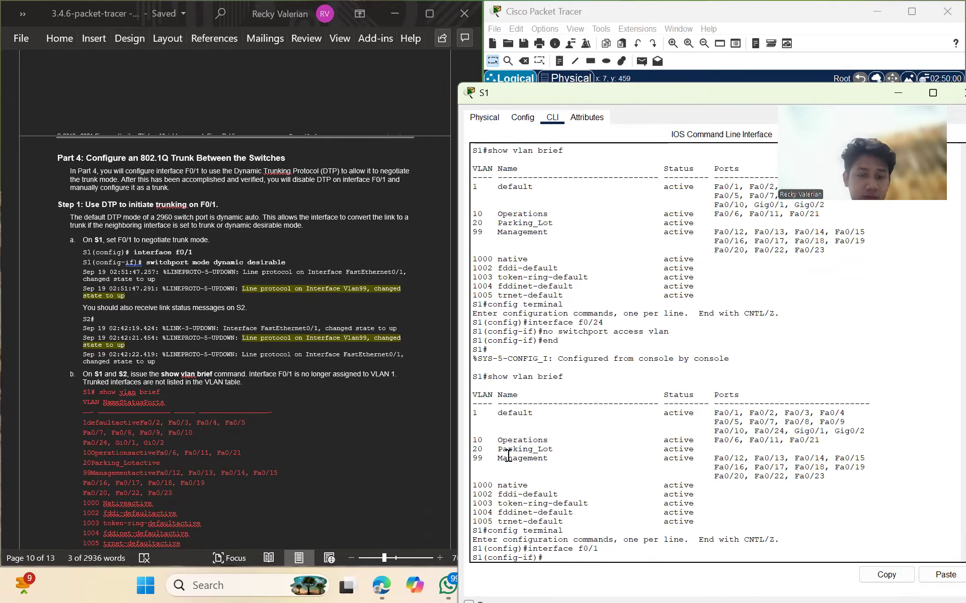
Set F0/1 to switchport mode dynamic desirable
text(switchp)
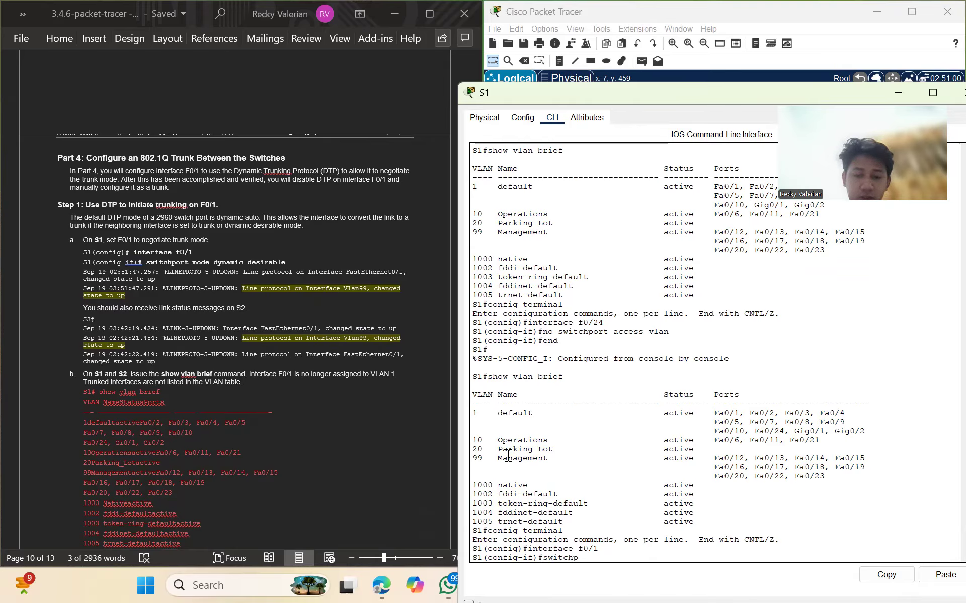
text(ort mode dyna)
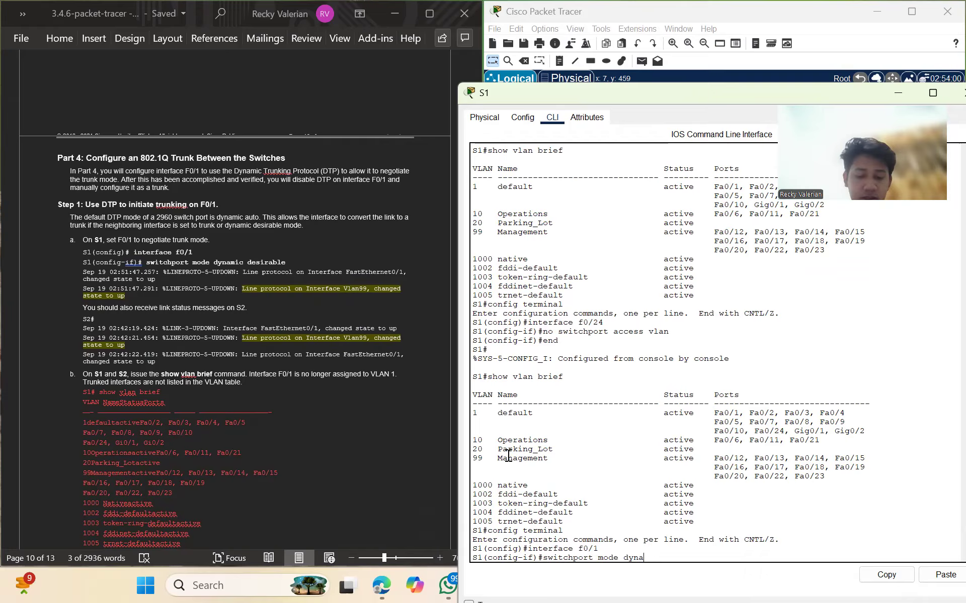
text(mi)
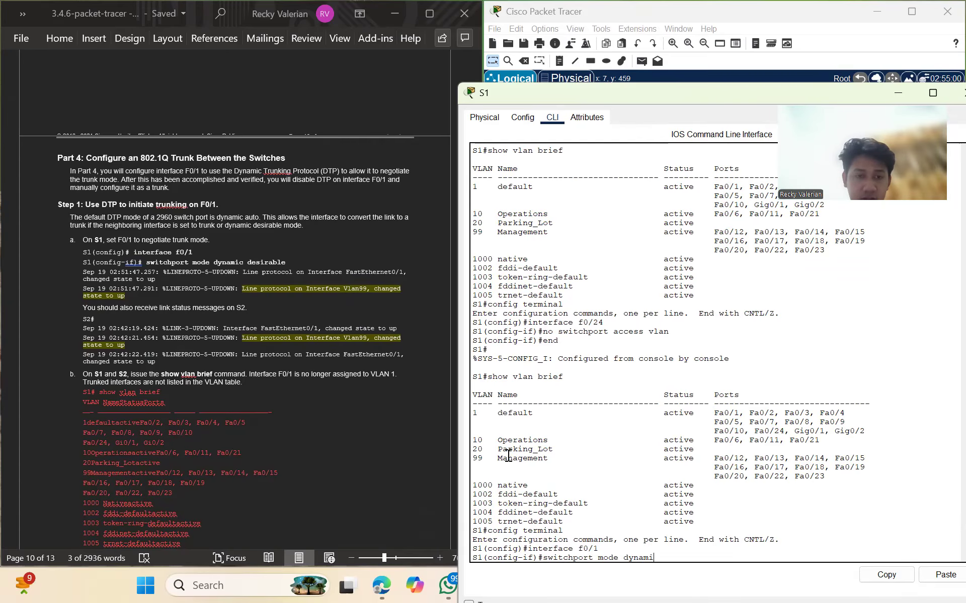
text(c desirabl)
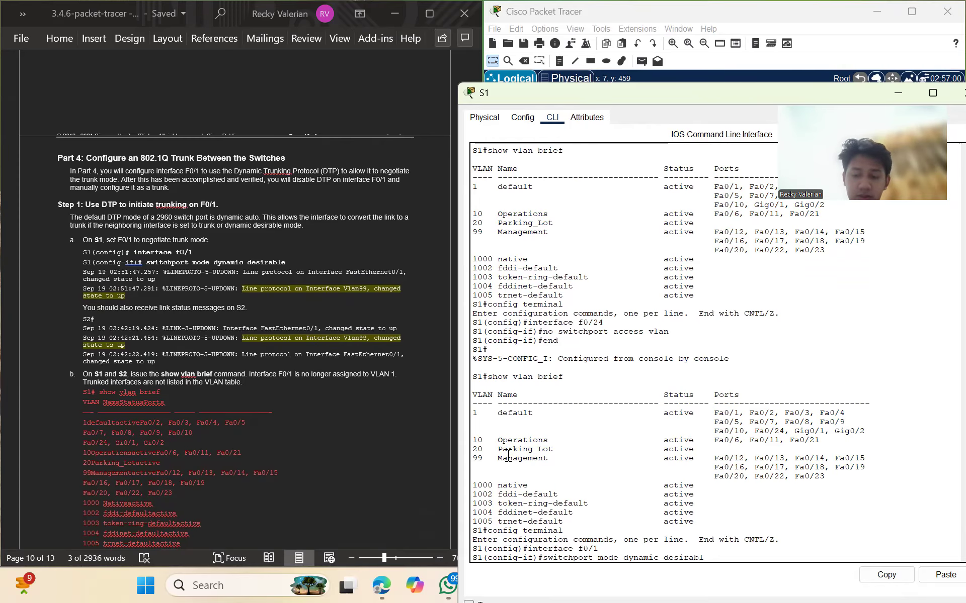
text(e)
key(Return)
key(Return)
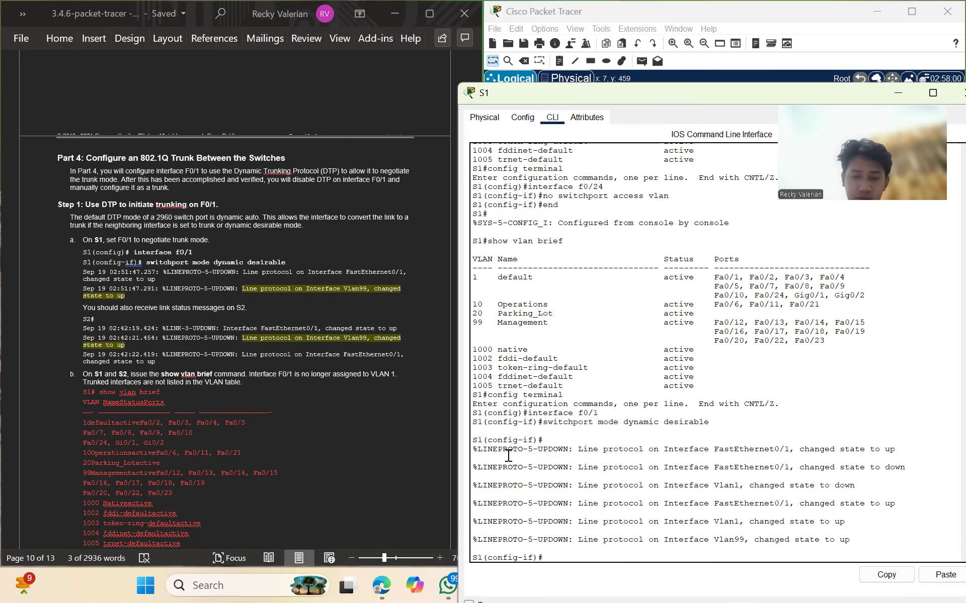
scroll(335, 333, down, 1)
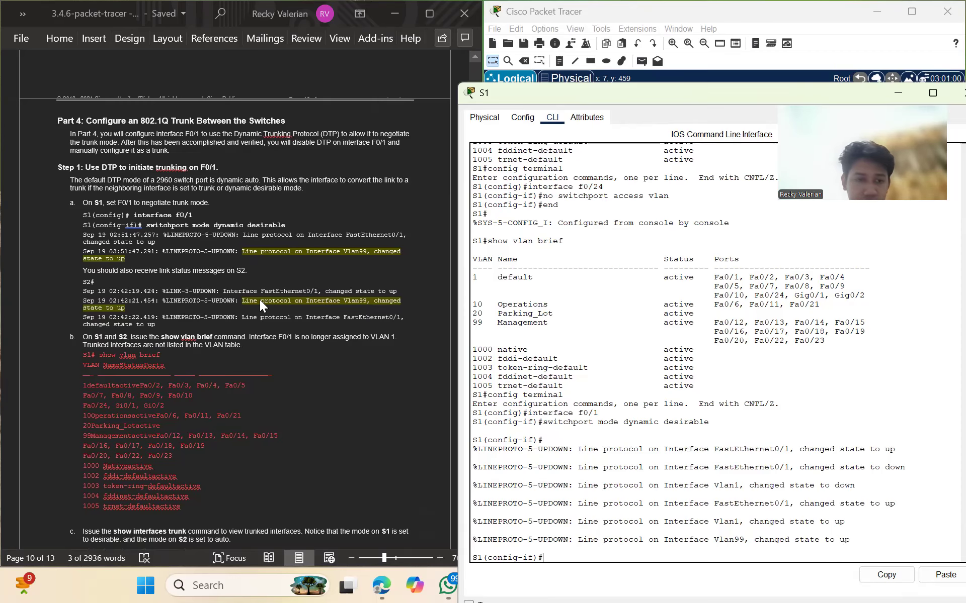
scroll(258, 300, down, 2)
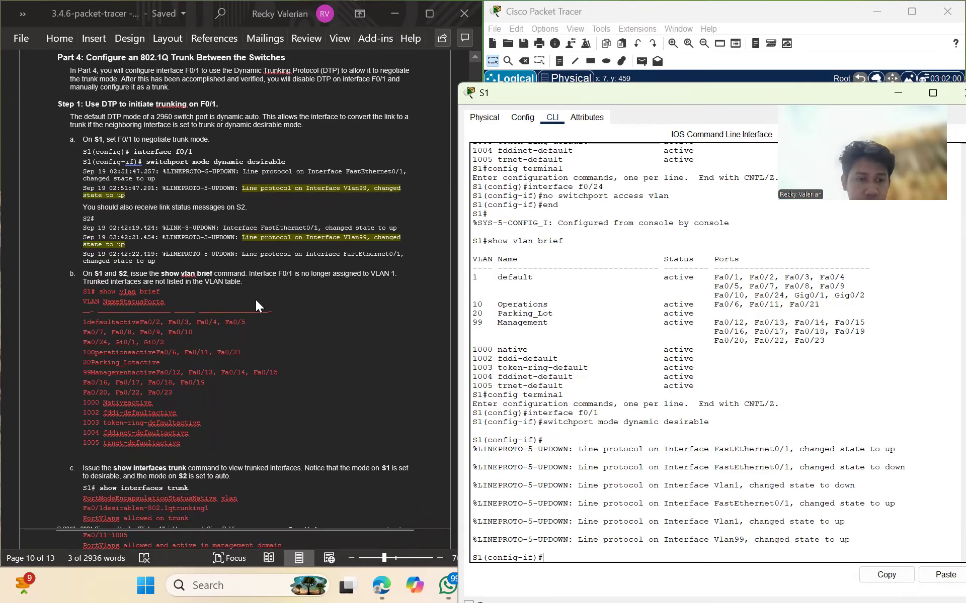
scroll(255, 299, down, 1)
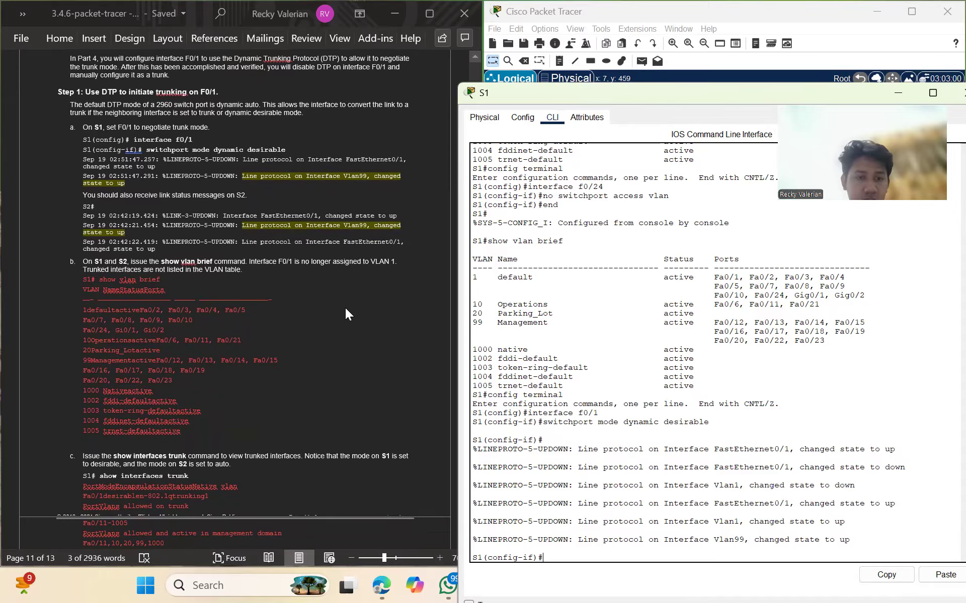
Return S1 to the privileged prompt after show vlan brief fails in interface mode
text(show vl)
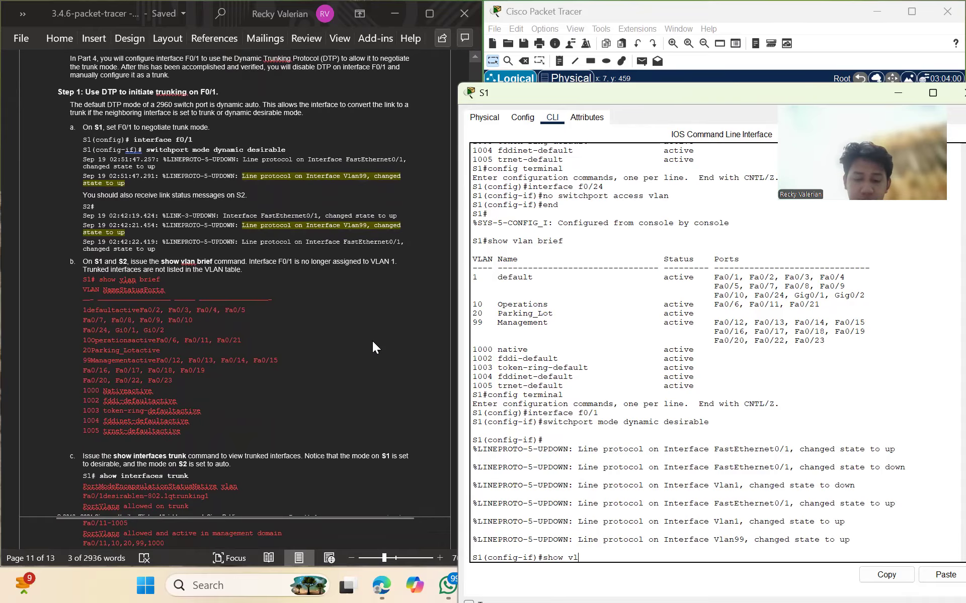
text(an brief)
key(Return)
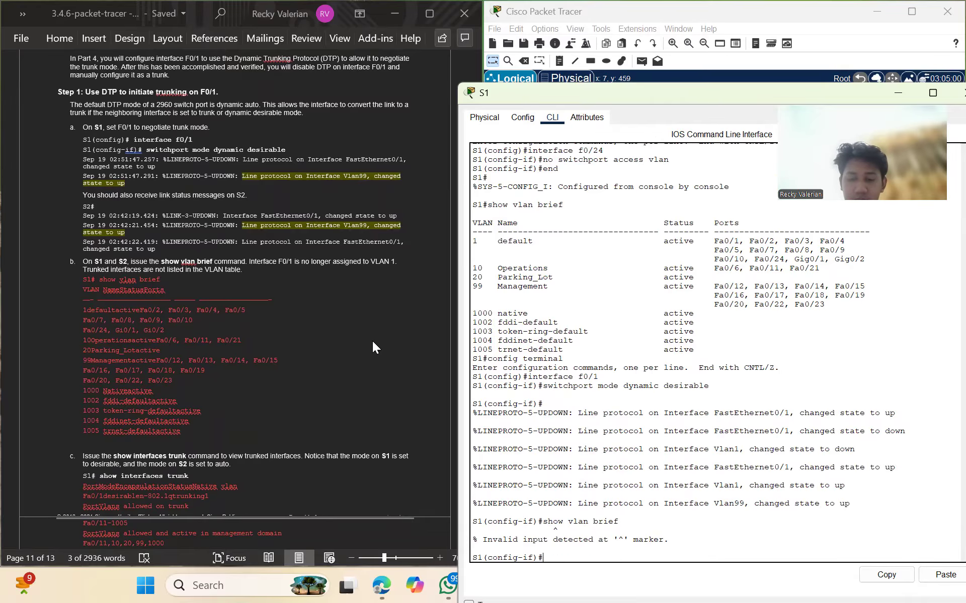
text(exit)
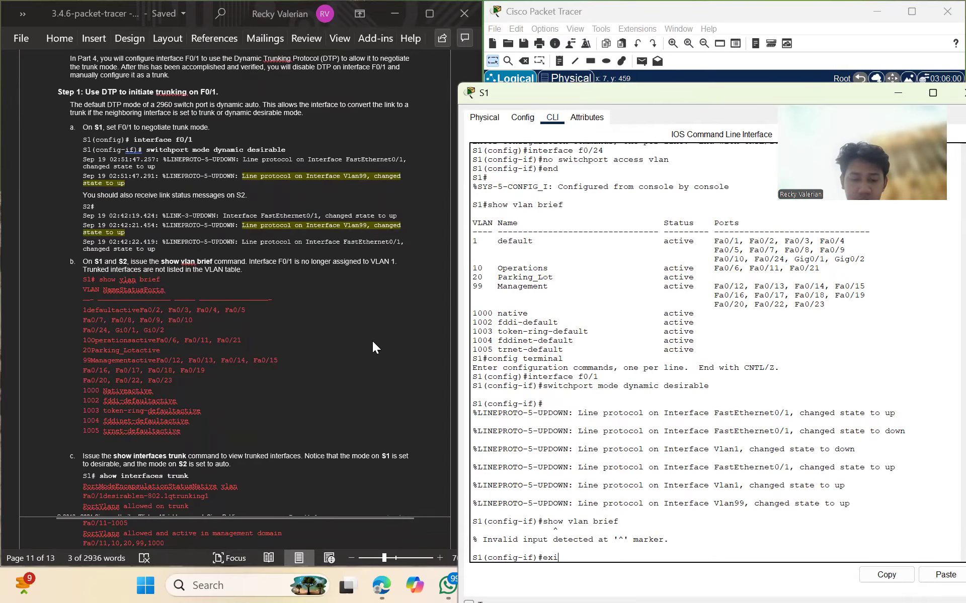
key(Return)
text(exit)
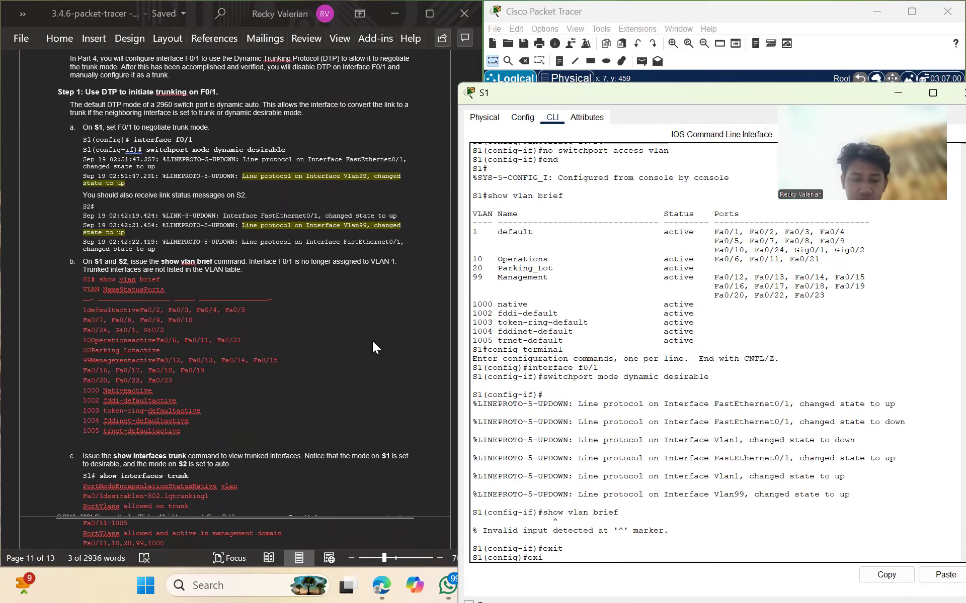
key(Return)
Run show vlan brief and show interfaces trunk to confirm Fa0/1 left VLAN 1 and trunks
text(show vlan brief)
key(Return)
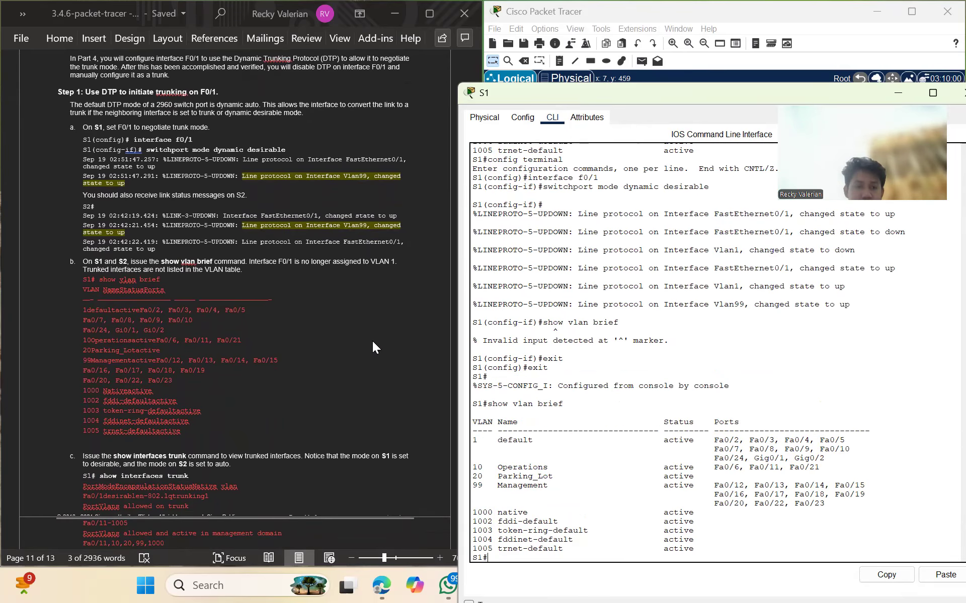
scroll(306, 385, down, 3)
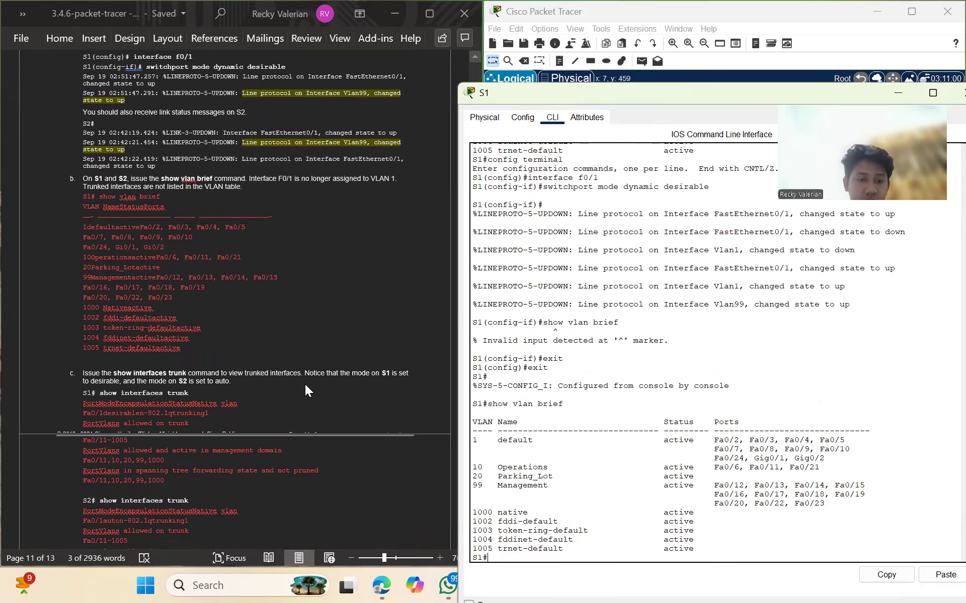
text(show)
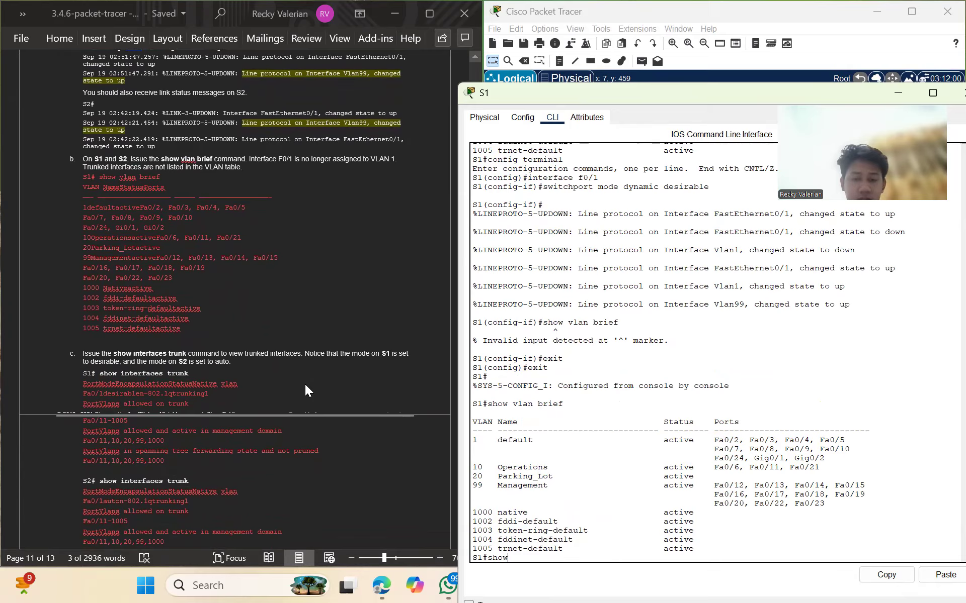
text( interfa)
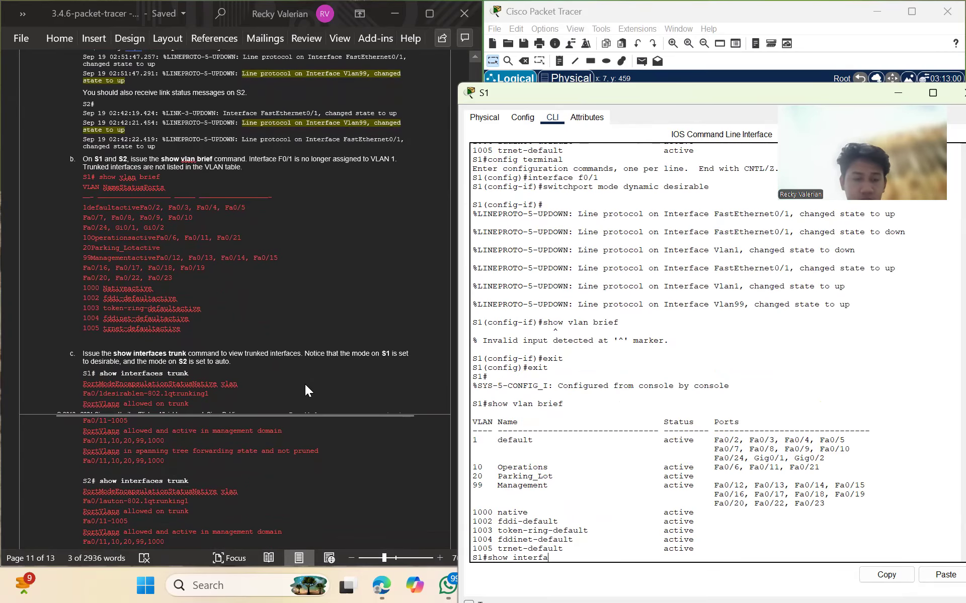
text(ces)
text( tr)
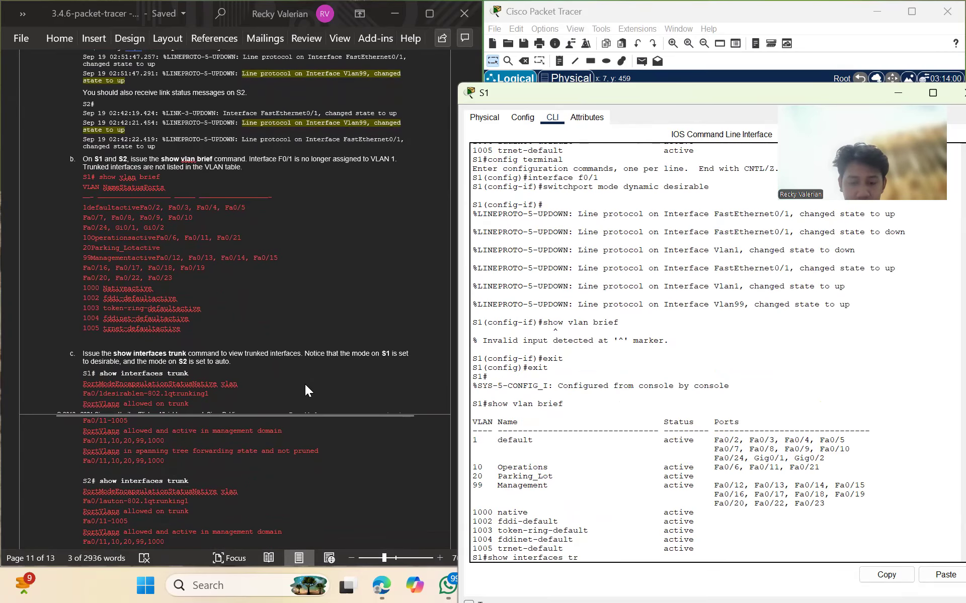
text(unk)
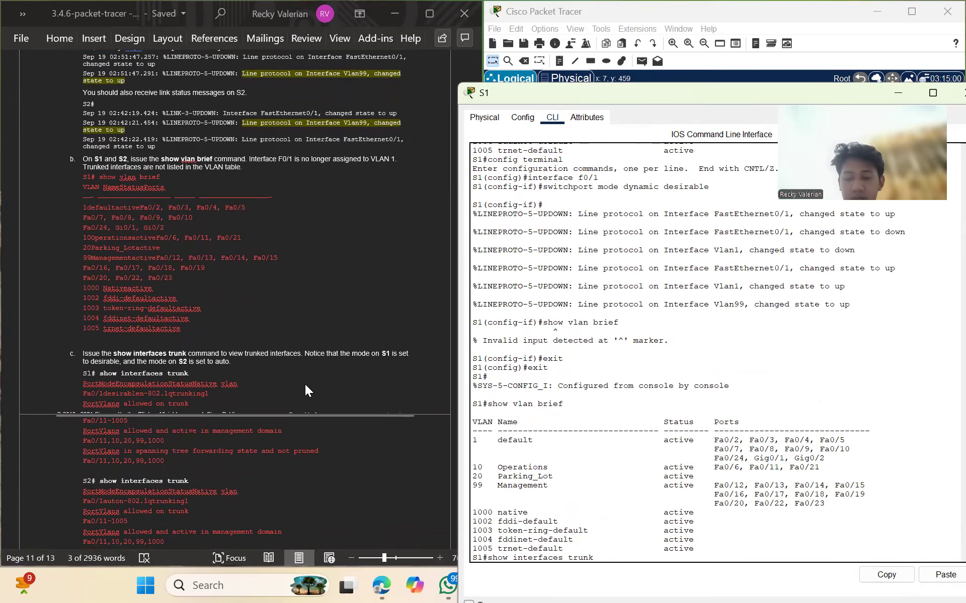
key(Return)
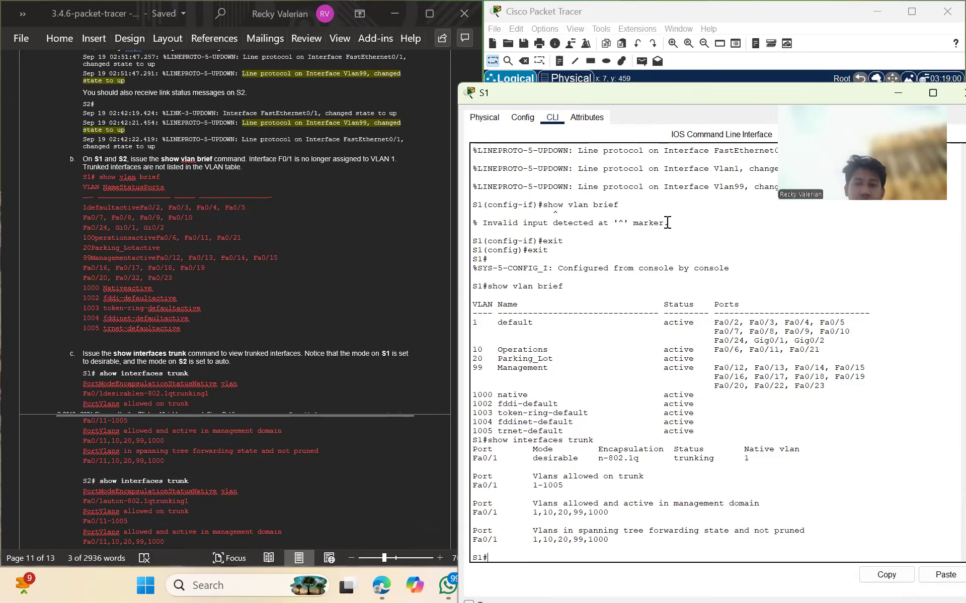
Minimize S1's console and bring S2's CLI window into view
drag(658, 96, 350, 305)
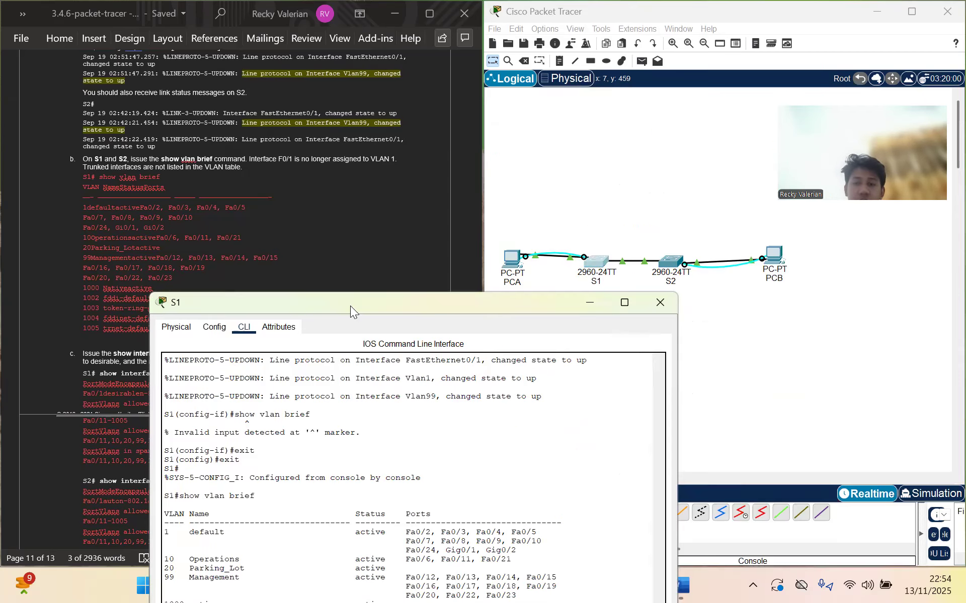
click(669, 254)
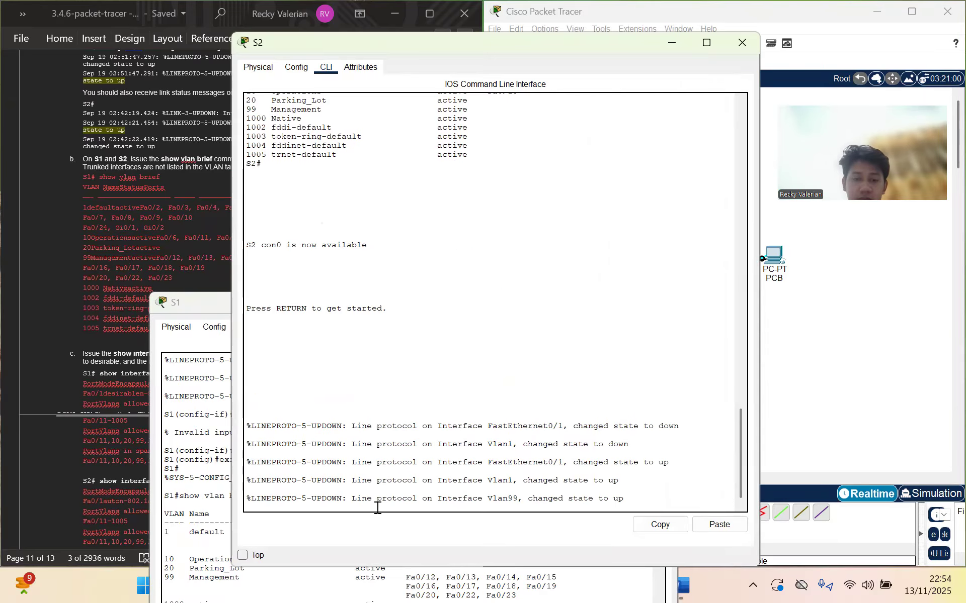
drag(190, 298, 937, 312)
click(936, 311)
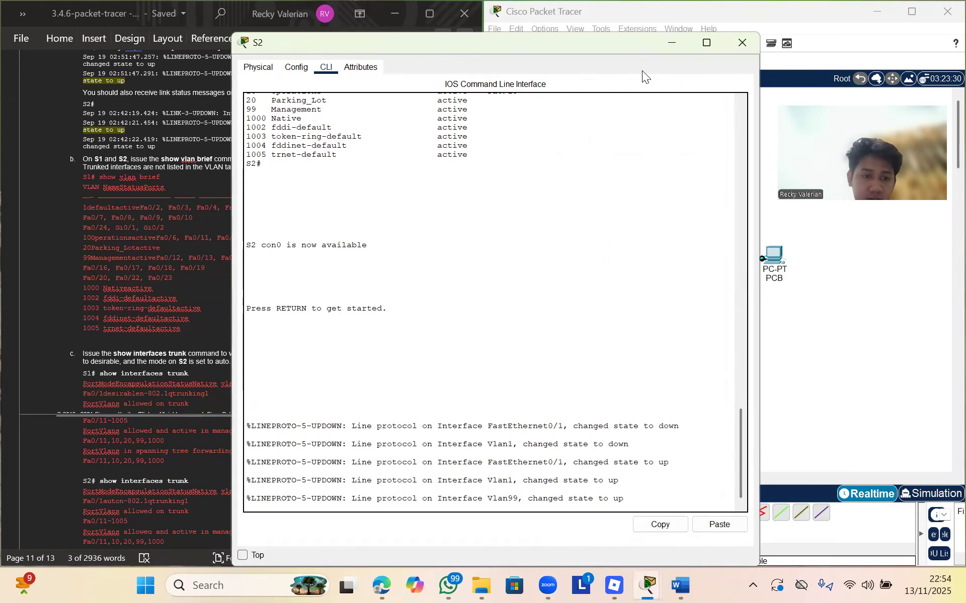
drag(616, 44, 819, 171)
scroll(326, 300, up, 3)
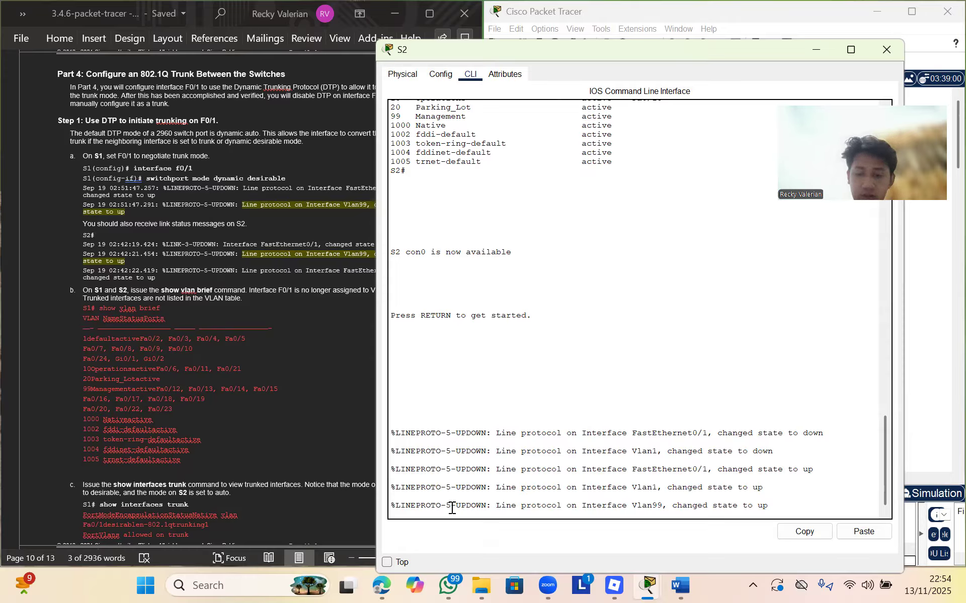
Log into S2 and reach privileged mode with the enable password
key(Return)
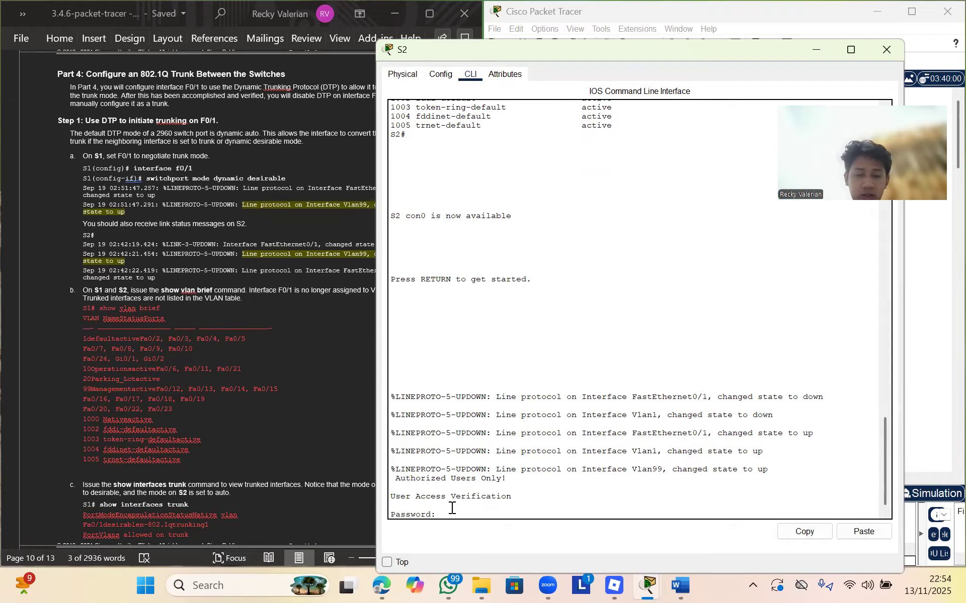
key(Return)
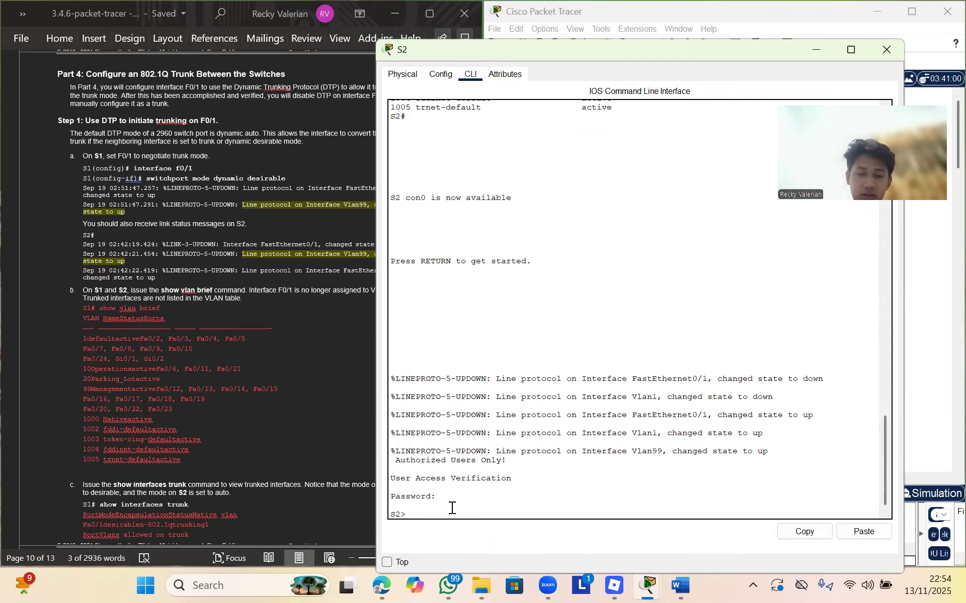
text(enable)
key(Return)
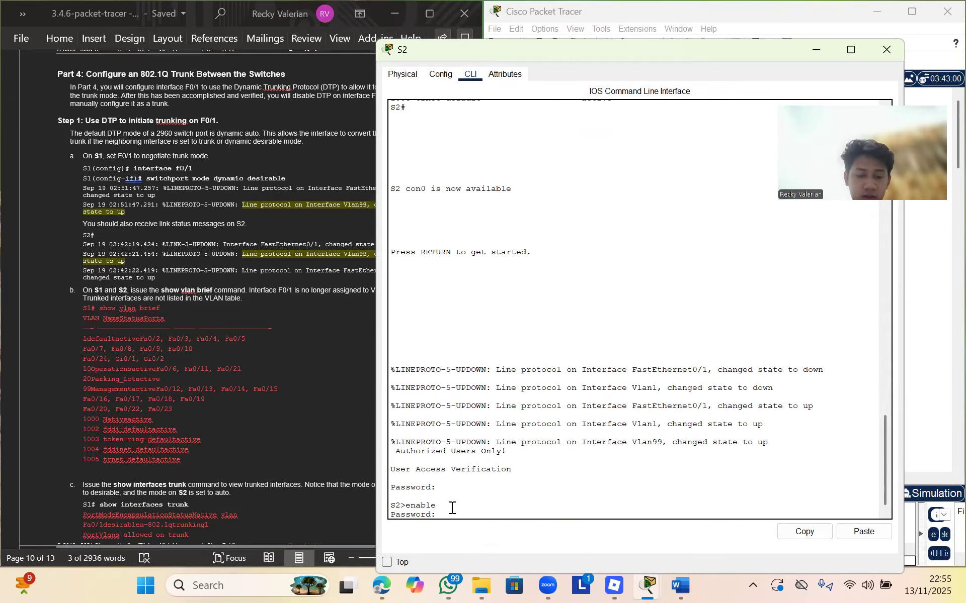
key(Return)
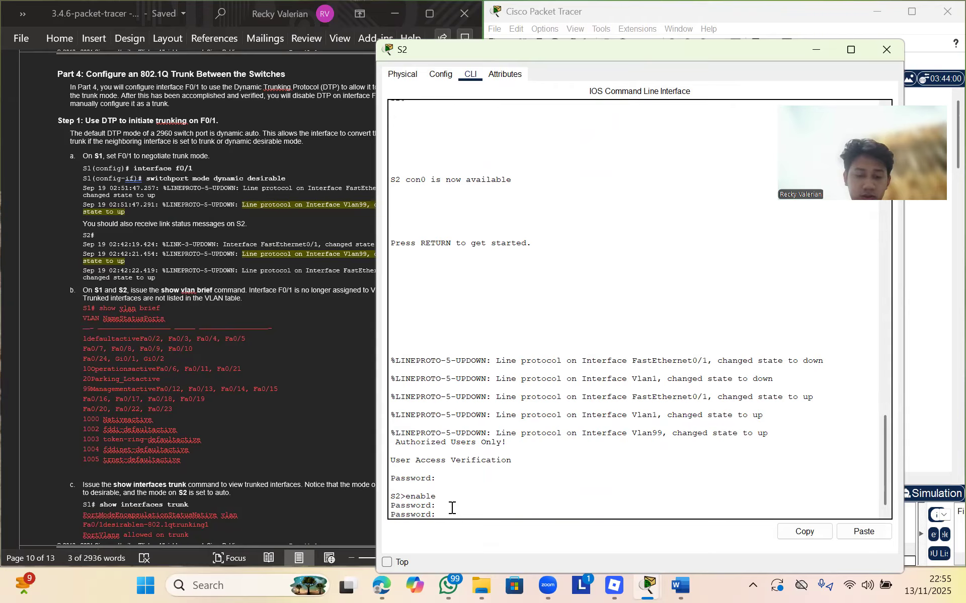
key(Return)
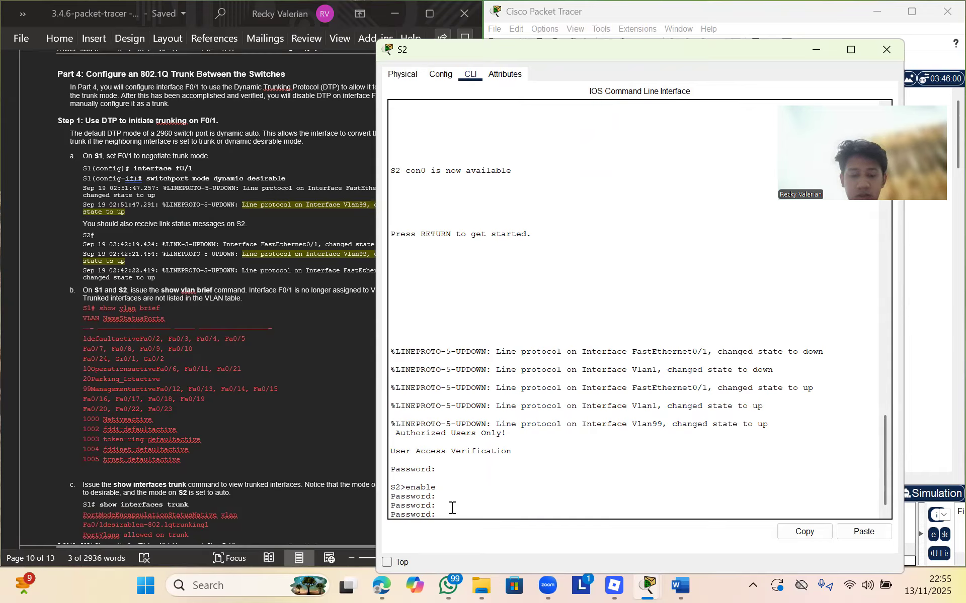
key(Return)
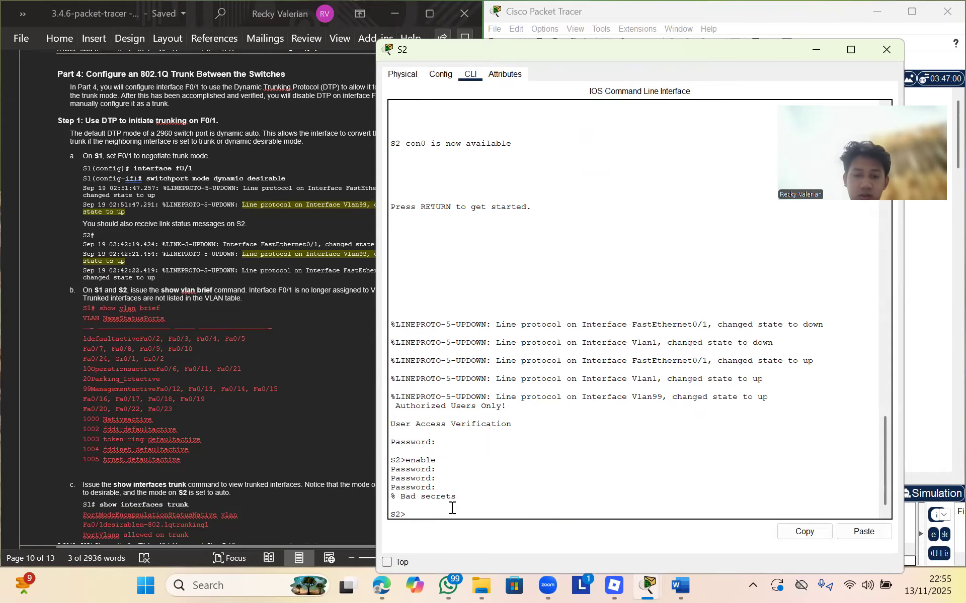
text(enable)
key(Return)
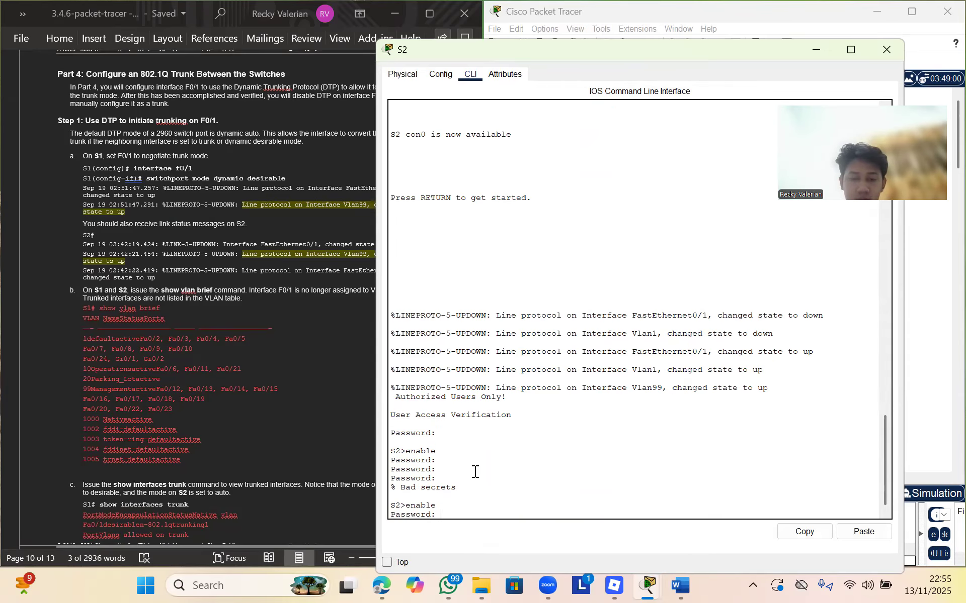
key(Return)
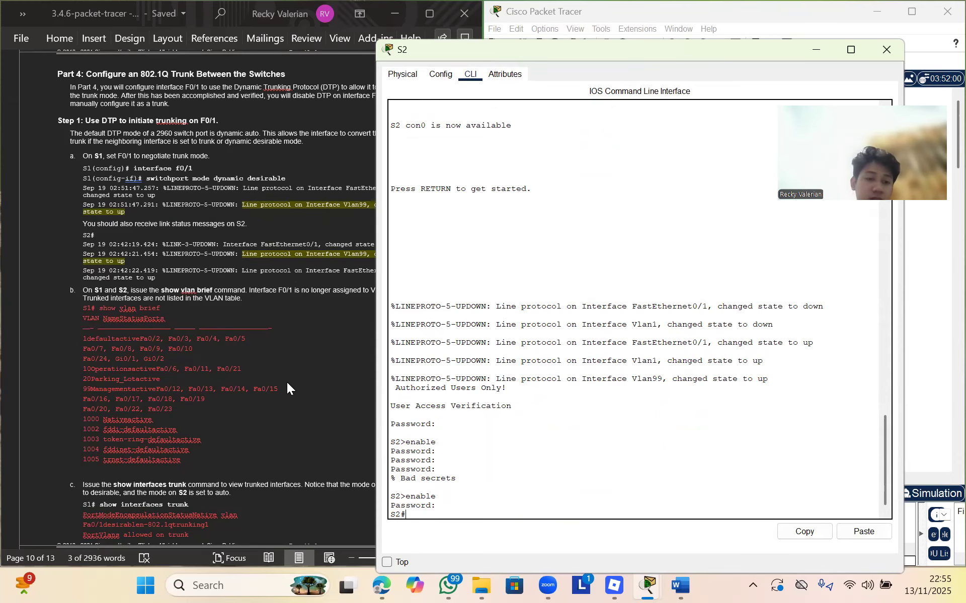
On S2, run show vlan brief and show interfaces trunk, confirming F0/1 trunks in auto mode
scroll(287, 383, down, 1)
text(show vlan brief)
key(Return)
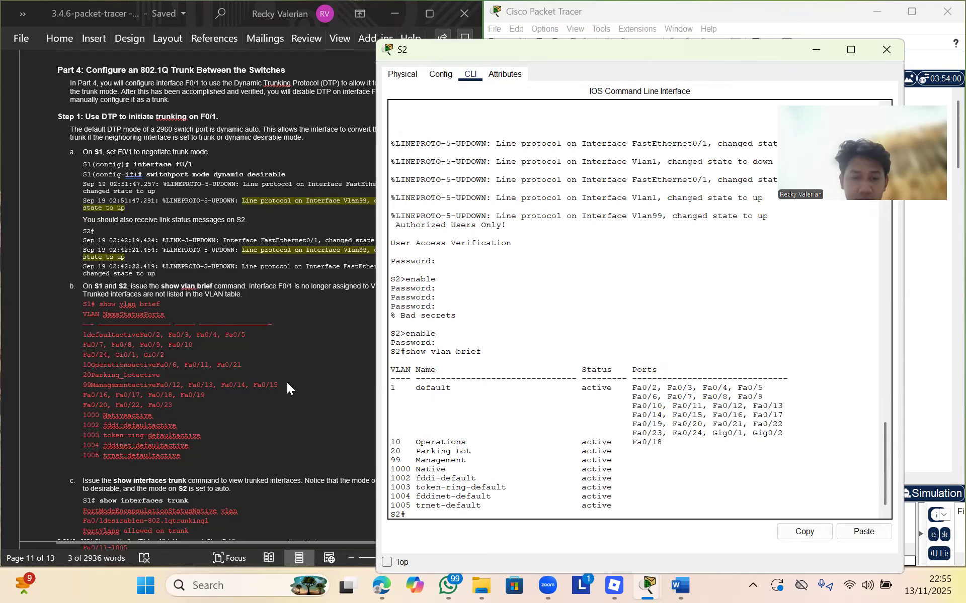
scroll(286, 382, down, 3)
text(show)
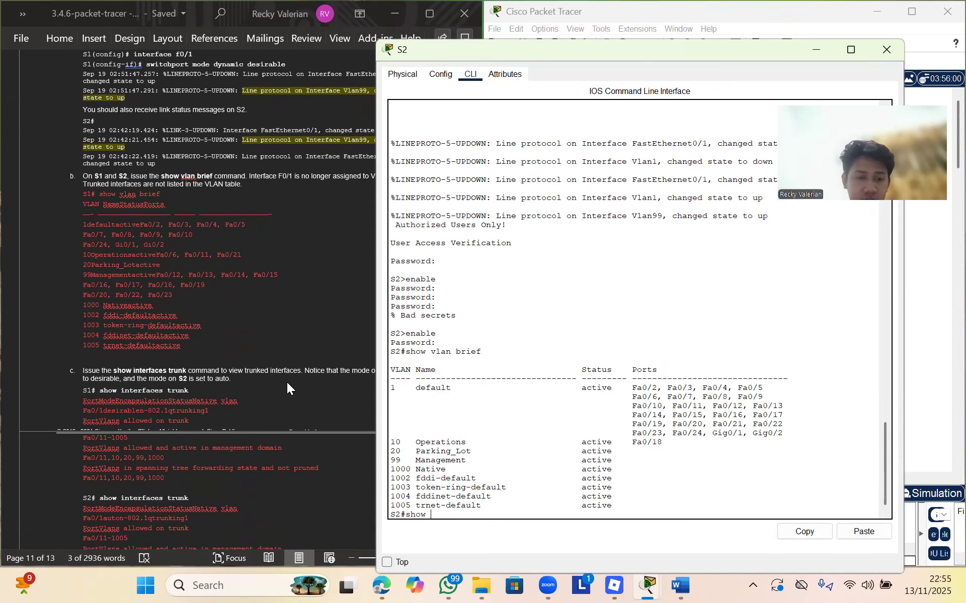
text( interfa)
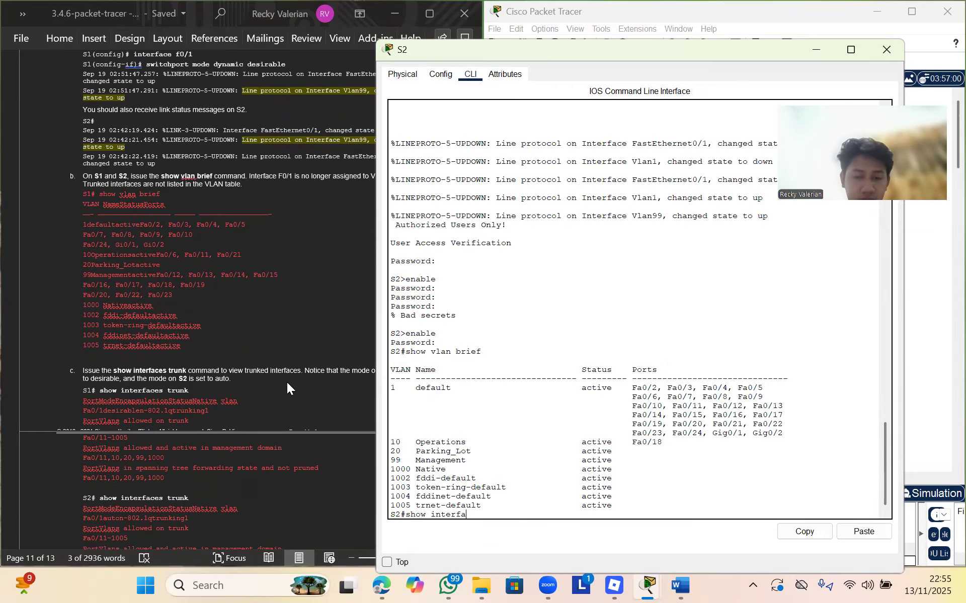
text(ces trunk)
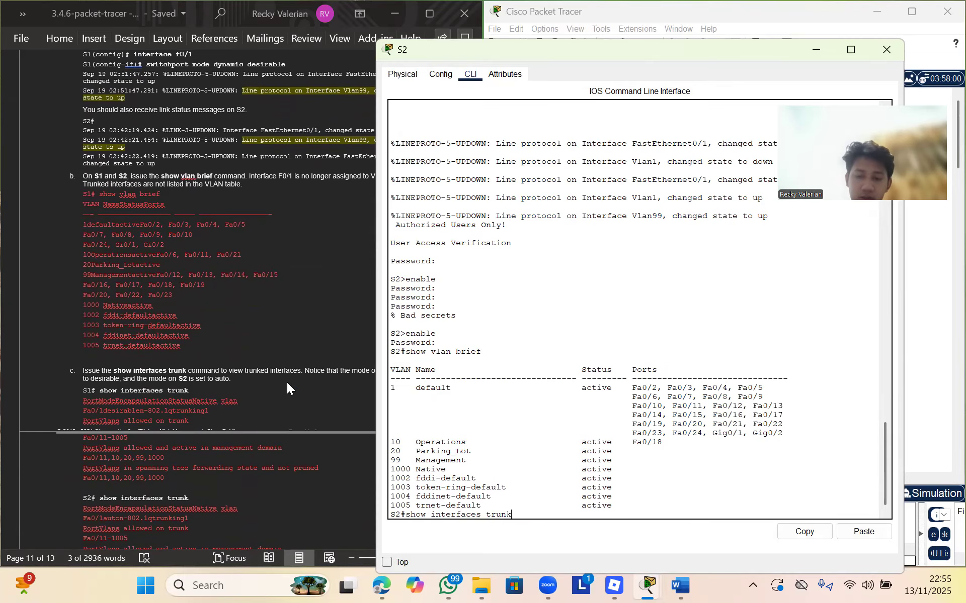
key(Return)
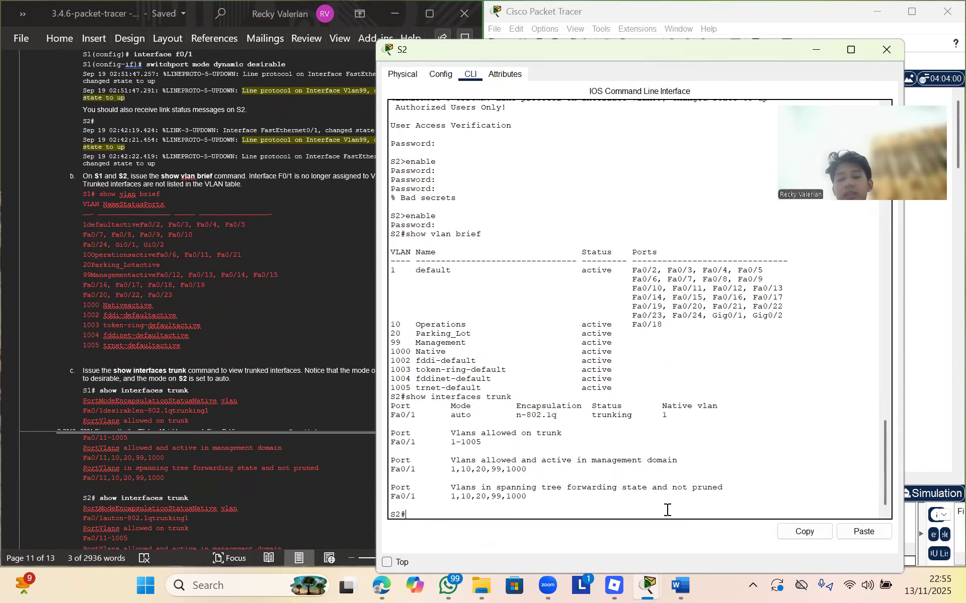
scroll(287, 365, down, 10)
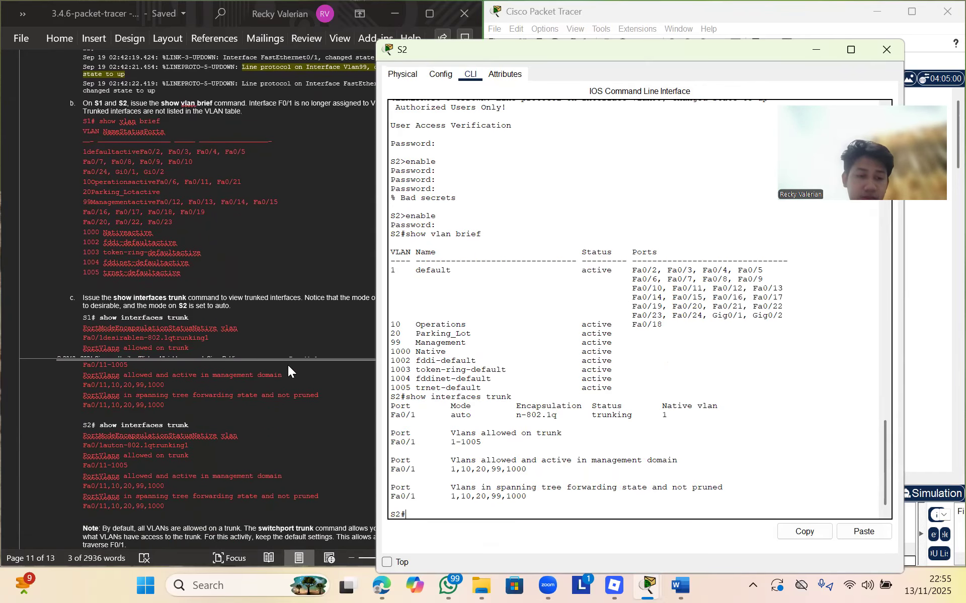
Minimize S2's console and bring S1's configuration window back up
click(289, 404)
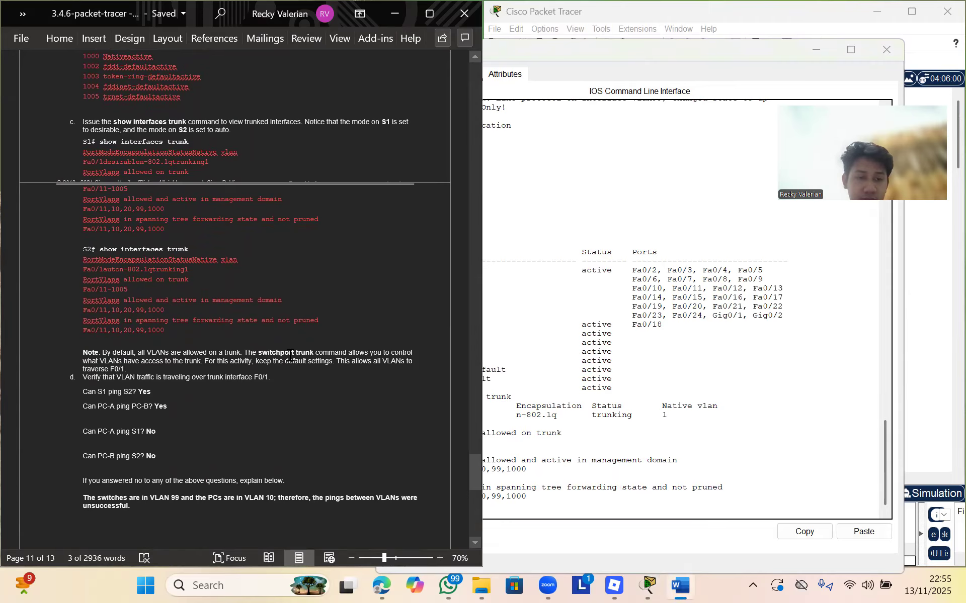
click(730, 74)
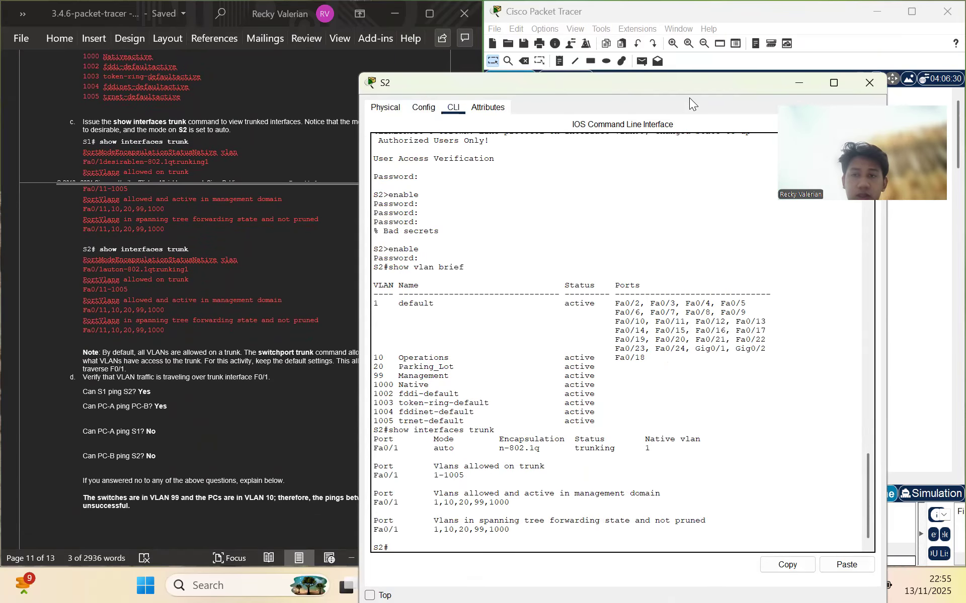
drag(731, 75, 690, 173)
click(757, 181)
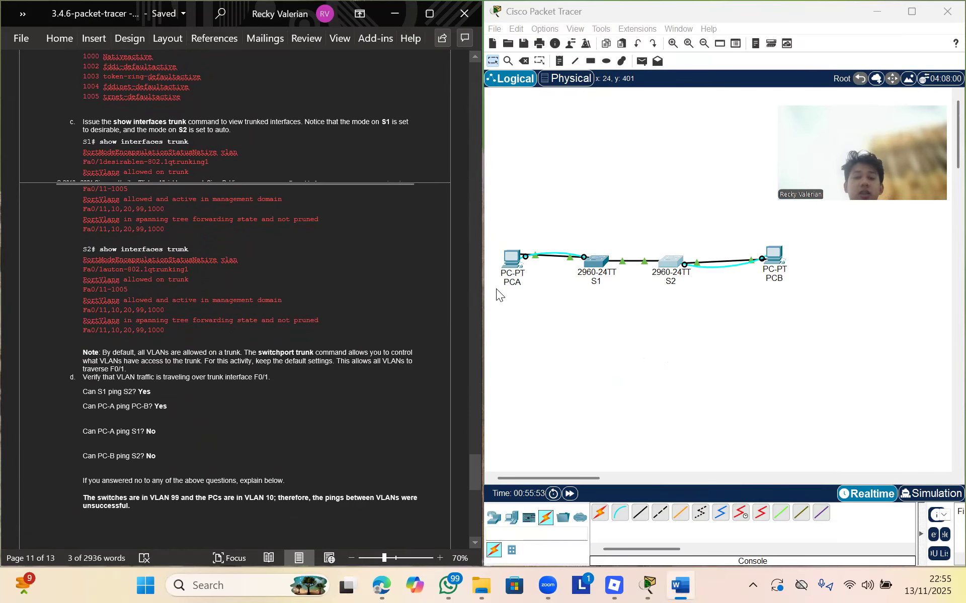
scroll(365, 324, down, 5)
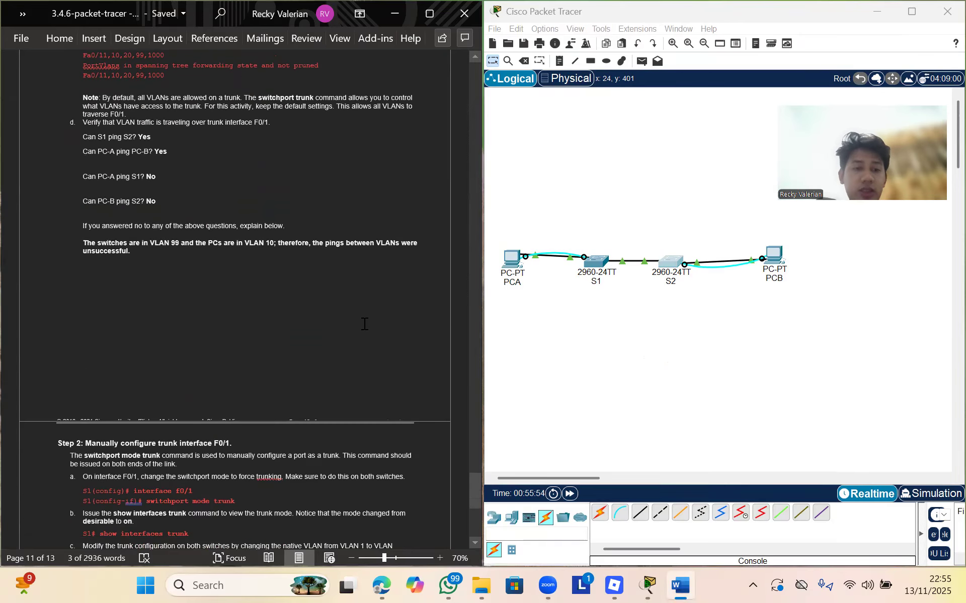
scroll(364, 323, up, 1)
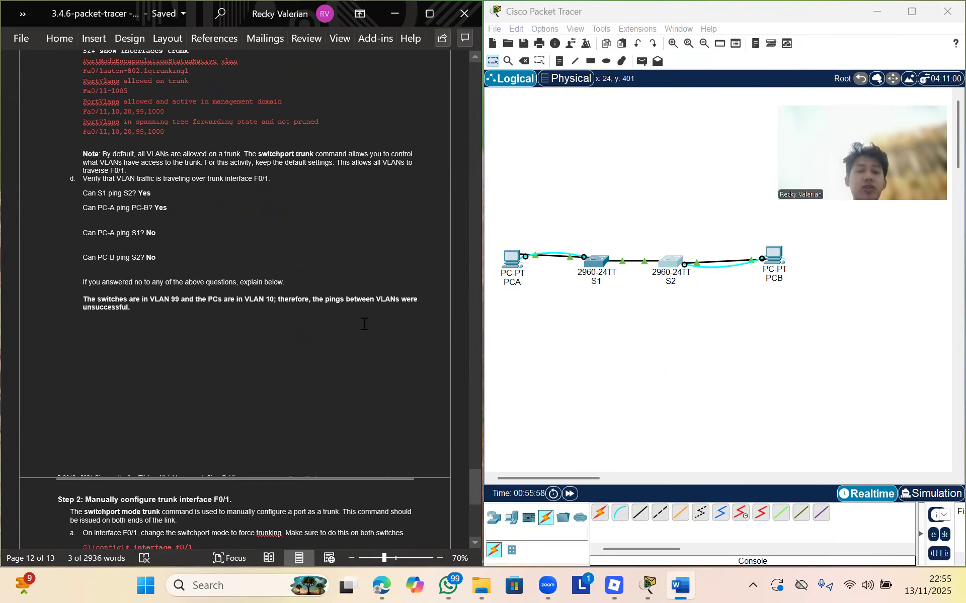
click(601, 262)
Ping 192.168.1.12 from S1, getting 60 percent success, then minimize S1's window
click(540, 509)
text(pi)
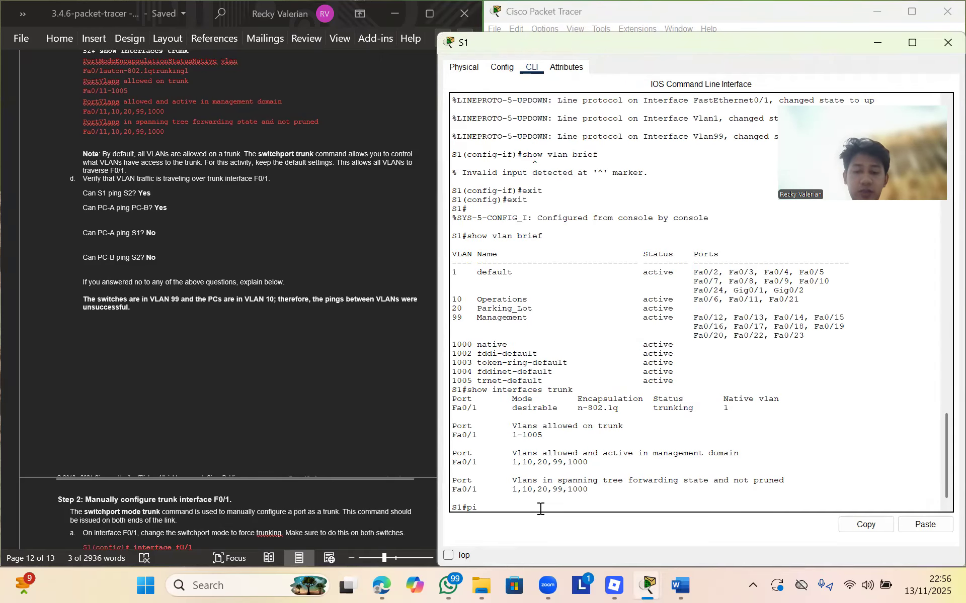
text(ng 192.168.1.12)
key(Return)
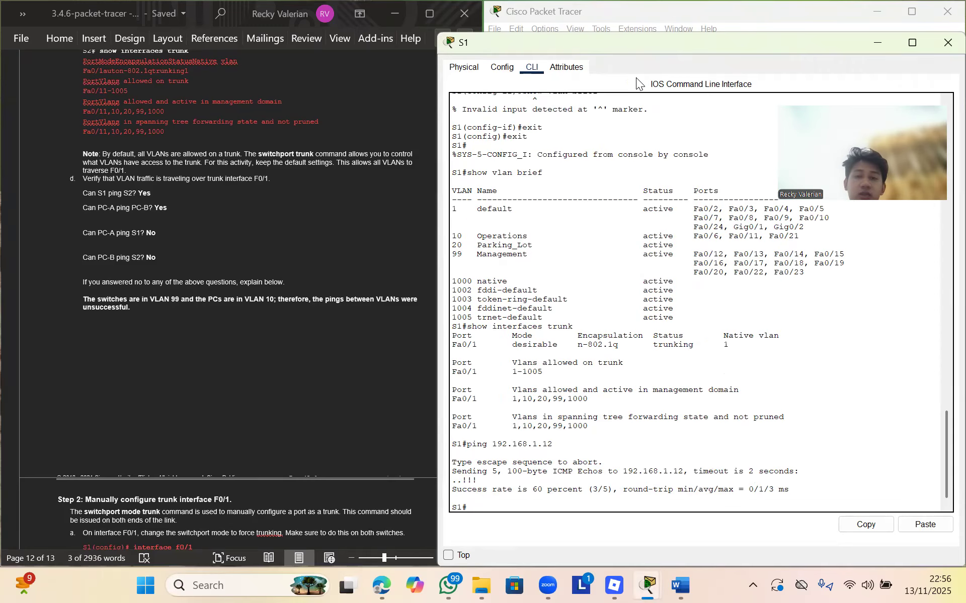
drag(840, 37, 728, 186)
click(759, 198)
From PCA, rerun pings to 192.168.10.4 (succeeds) and 192.168.1.11 (times out), then minimize
click(510, 258)
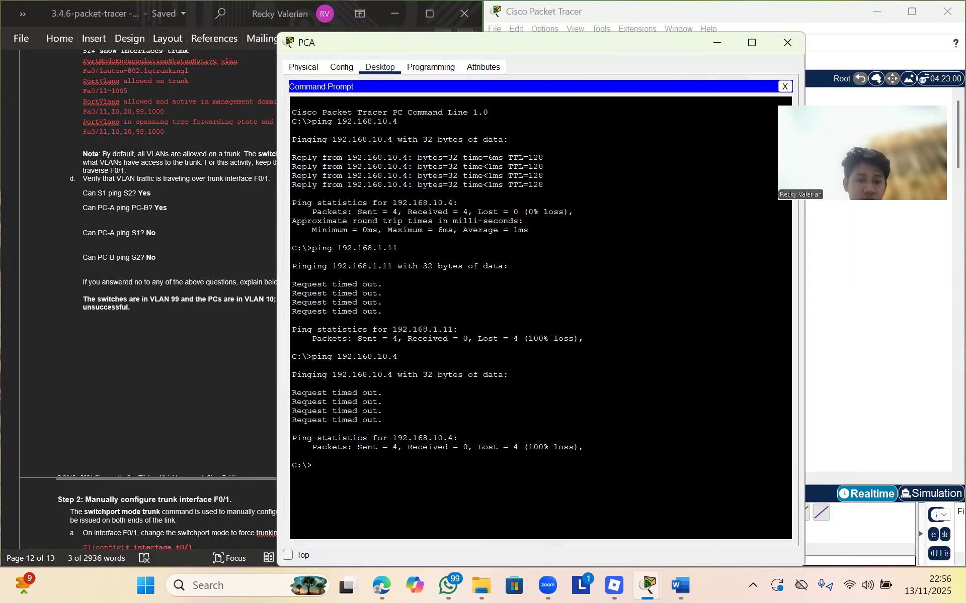
key(Up)
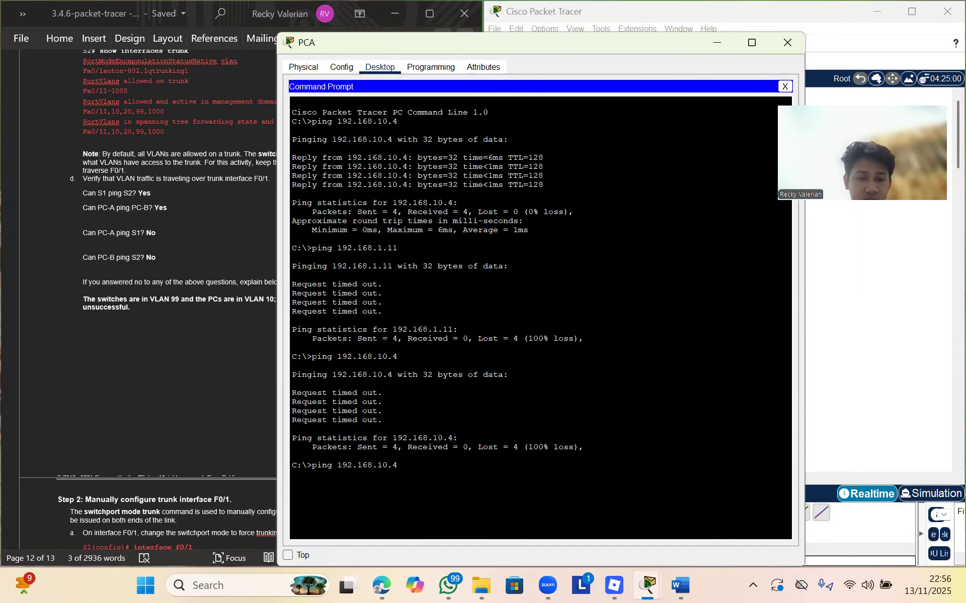
key(Return)
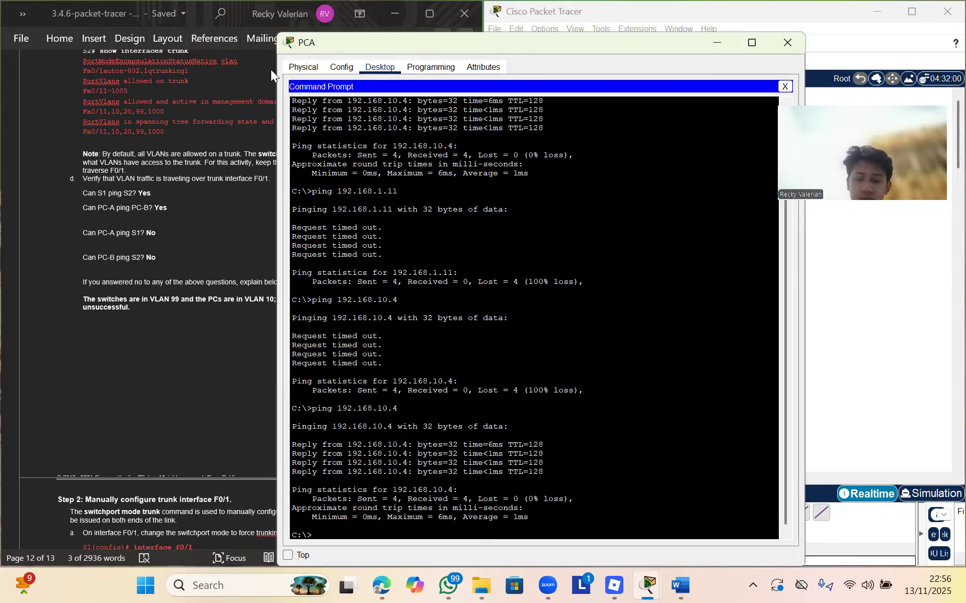
key(Up)
key(Up)
key(Up)
key(Return)
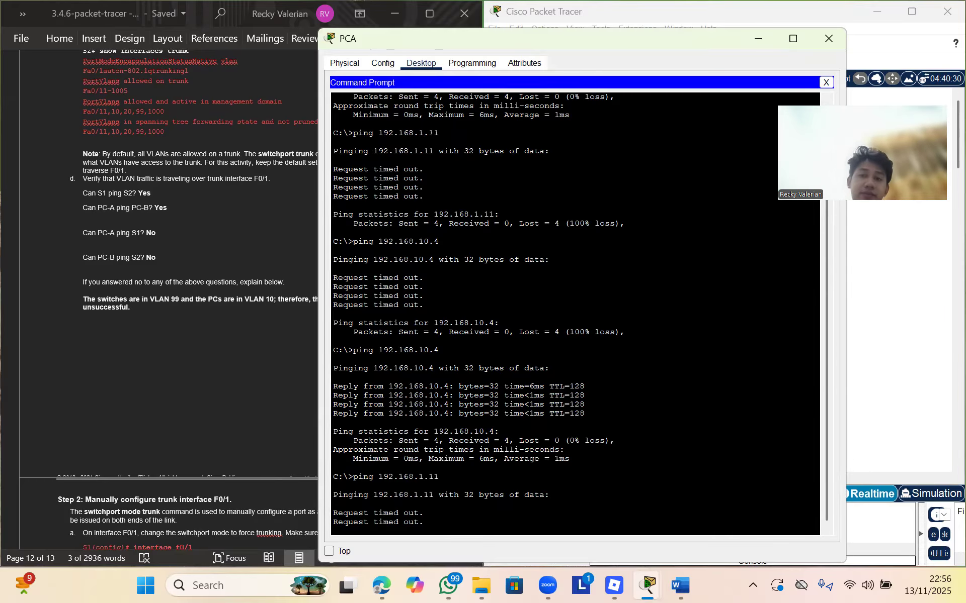
drag(730, 38, 701, 108)
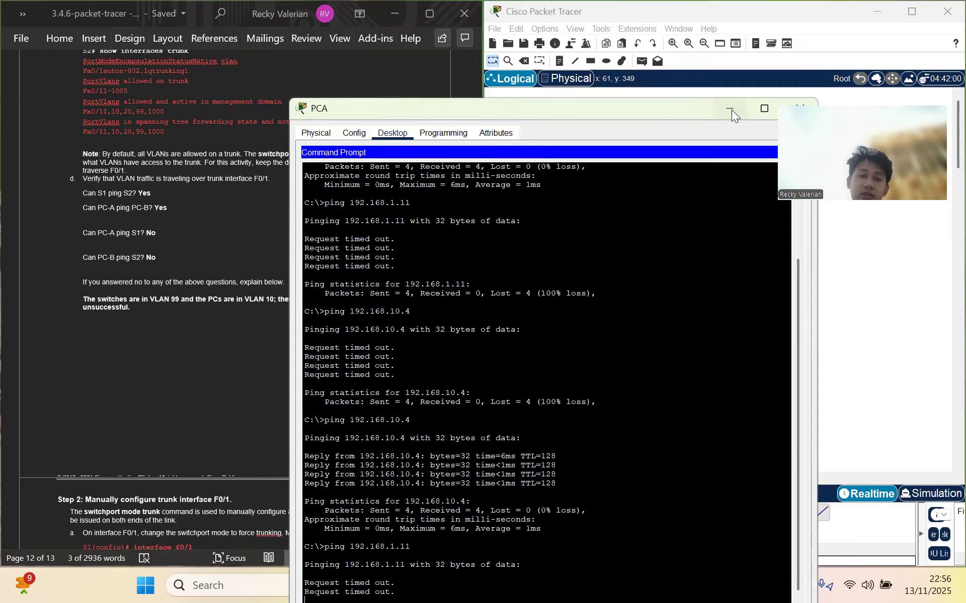
click(732, 110)
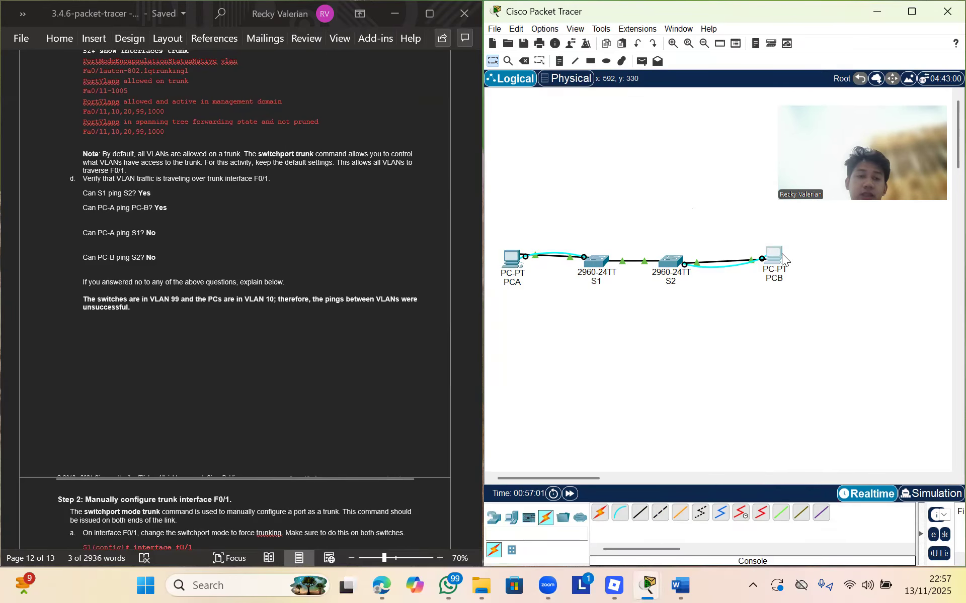
Rerun PCB's ping to 192.168.1.12, which times out with 100% loss, then minimize PCB
click(782, 254)
key(Up)
key(Return)
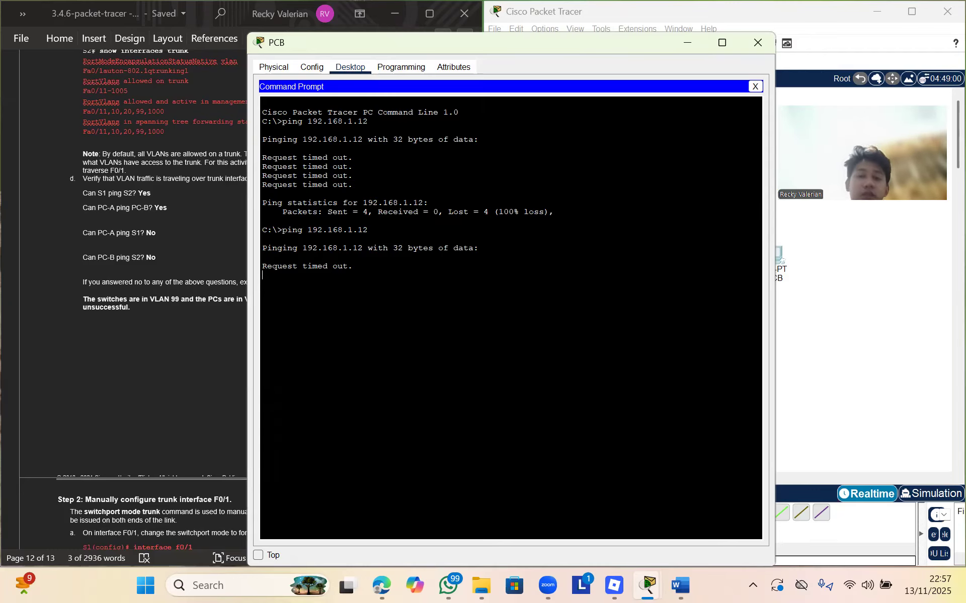
drag(622, 48, 568, 152)
click(632, 155)
click(732, 74)
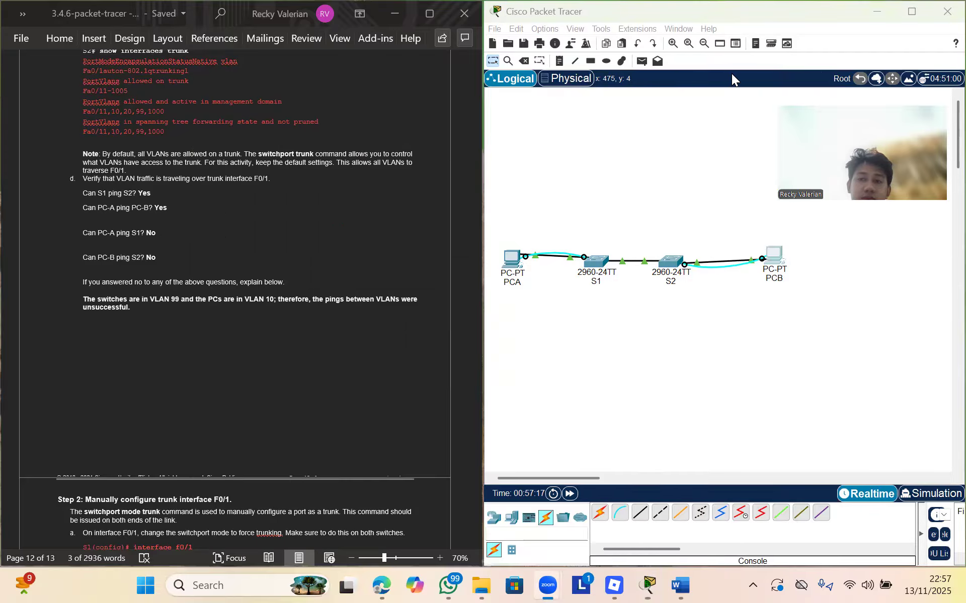
click(425, 251)
scroll(346, 350, down, 1)
scroll(346, 350, down, 5)
scroll(346, 350, down, 4)
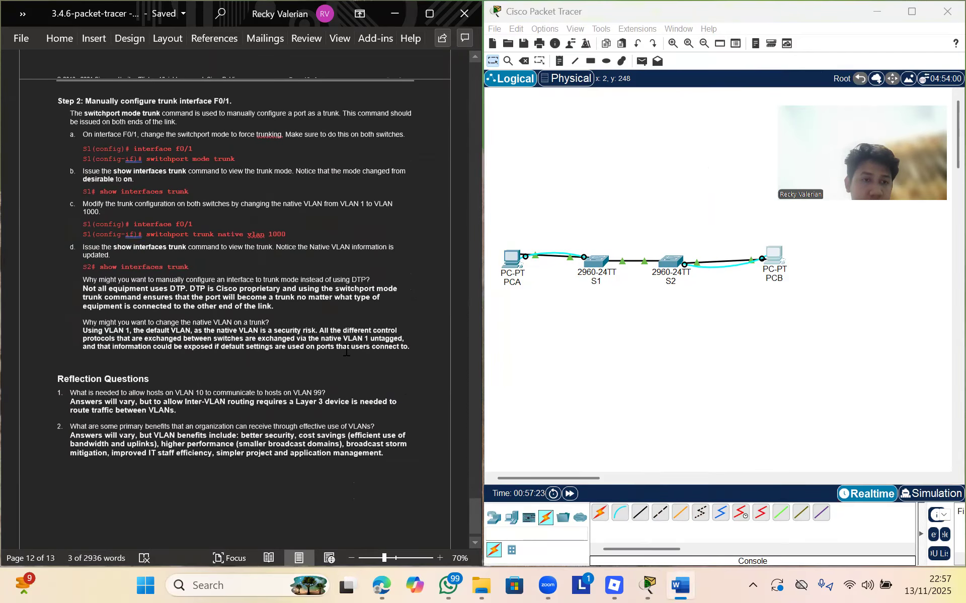
scroll(346, 350, up, 2)
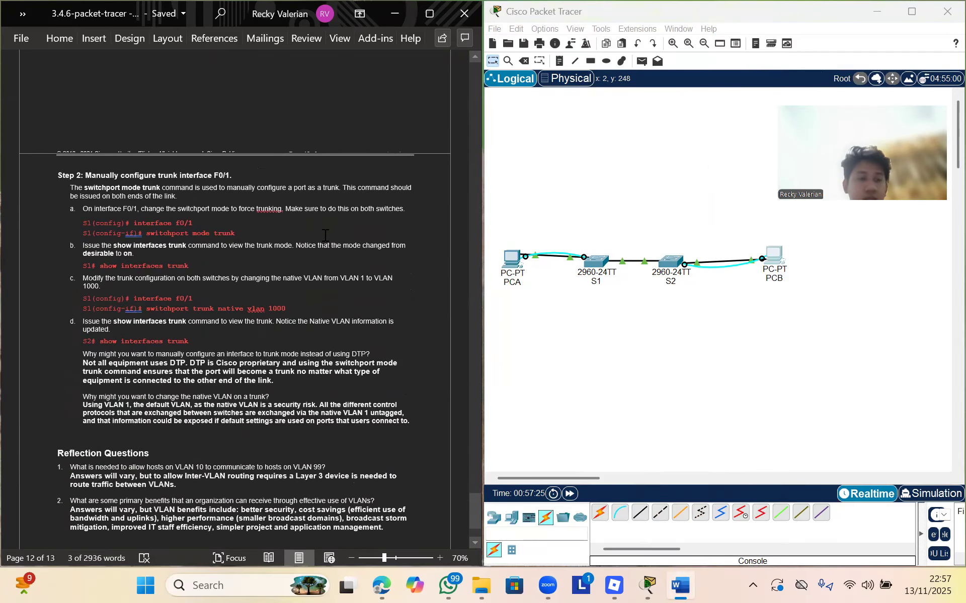
scroll(325, 236, up, 4)
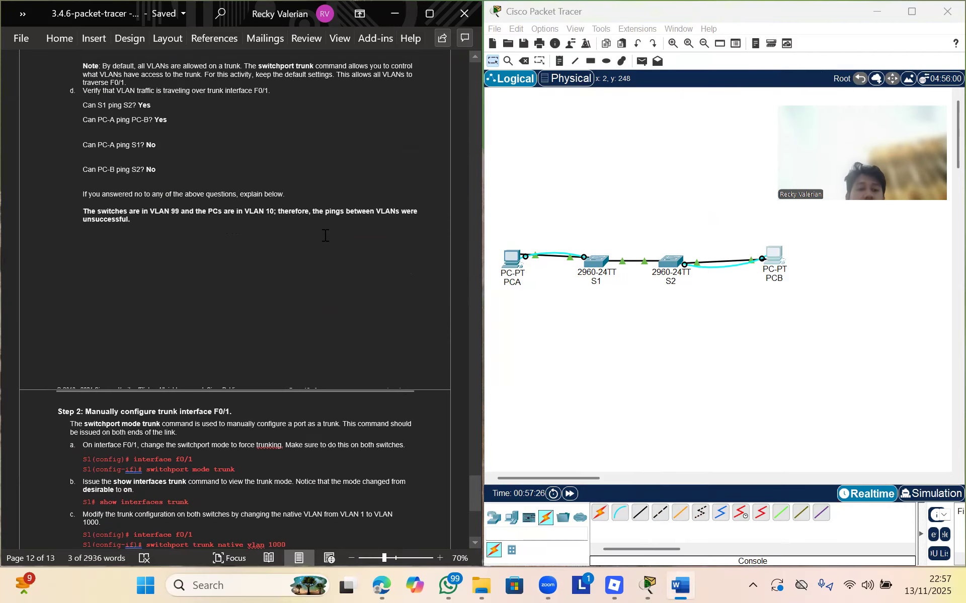
scroll(325, 236, down, 1)
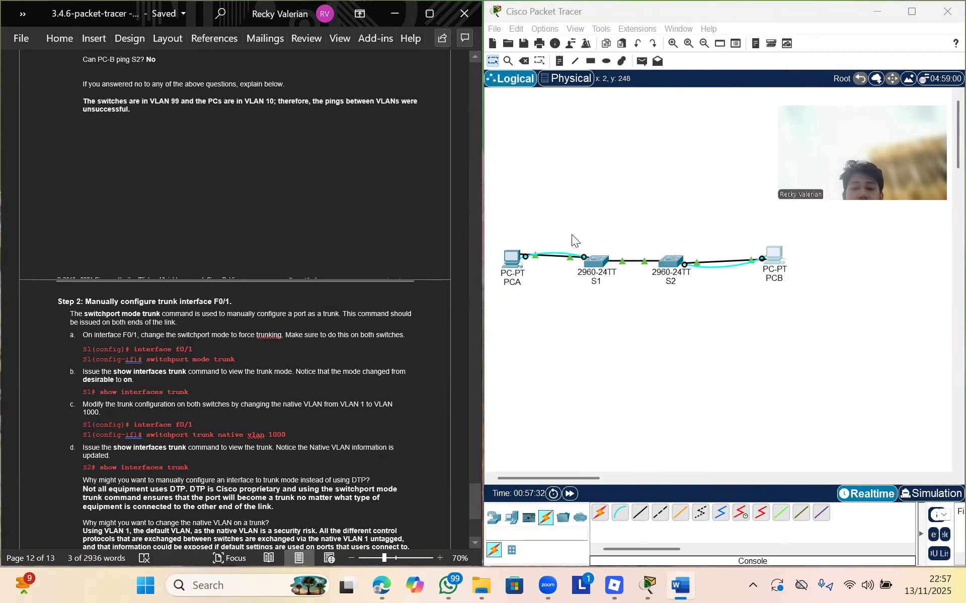
In S1's CLI, force interface F0/1 into switchport mode trunk
click(597, 259)
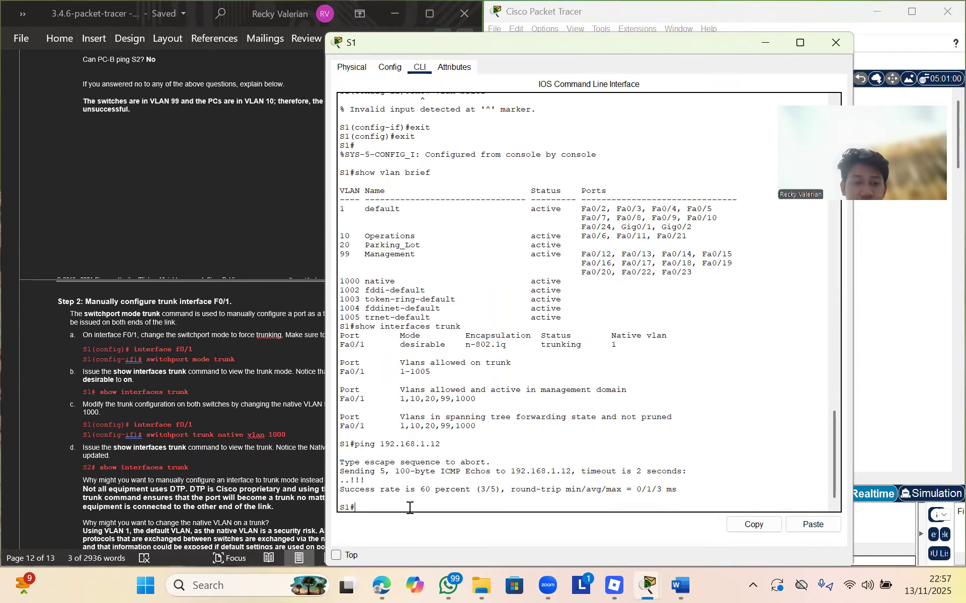
text(config terminal)
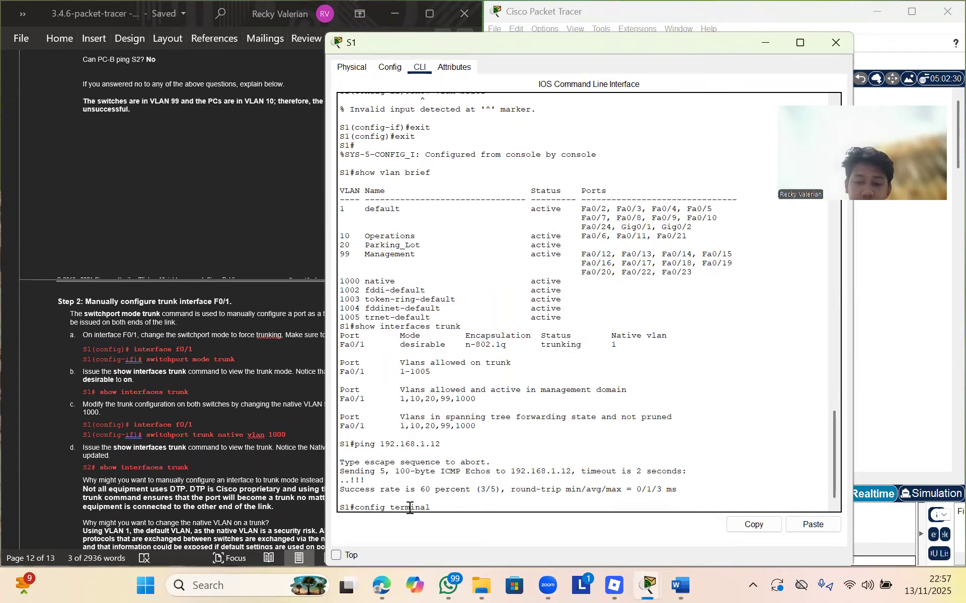
key(Return)
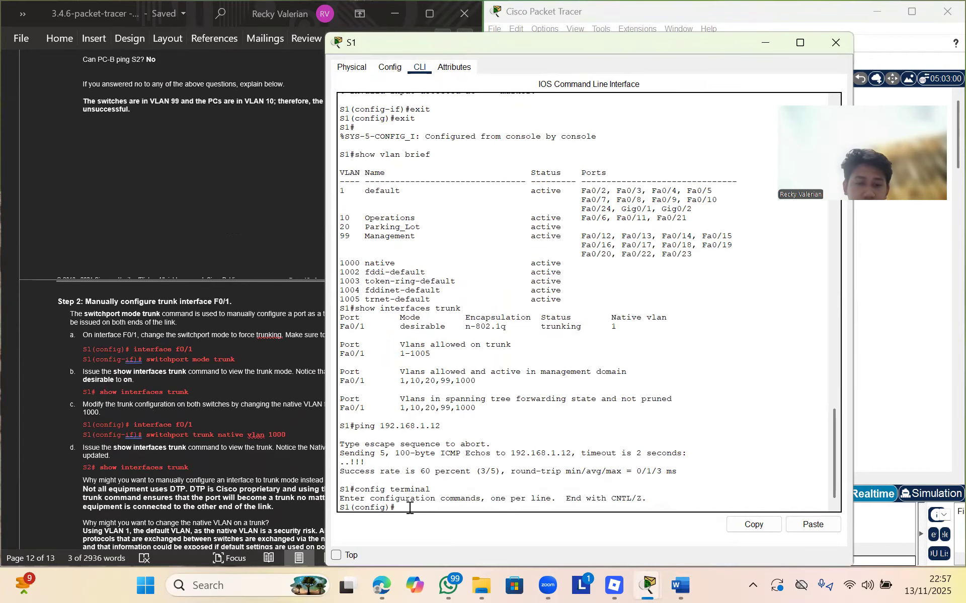
text(interface)
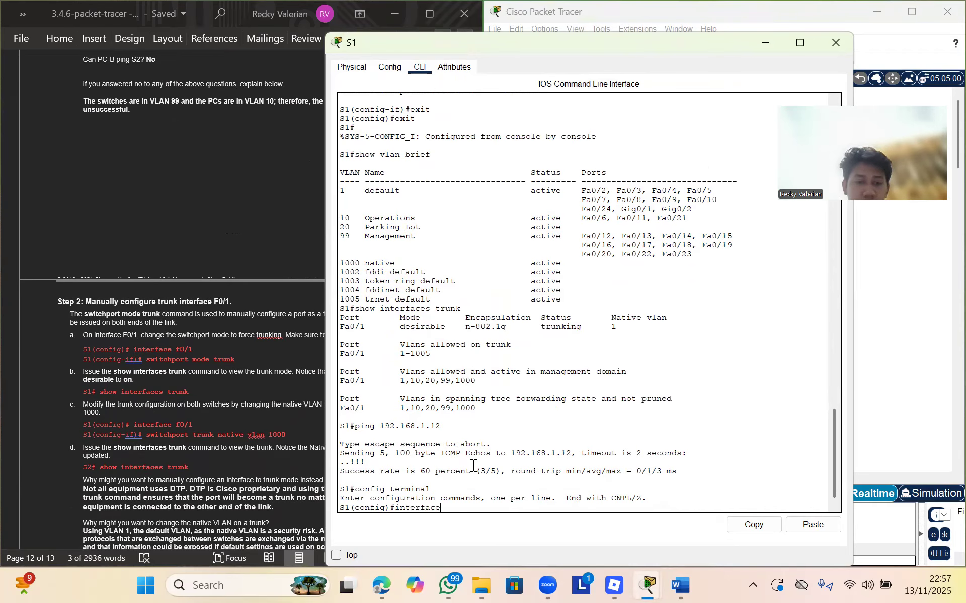
text( f0/1)
key(Return)
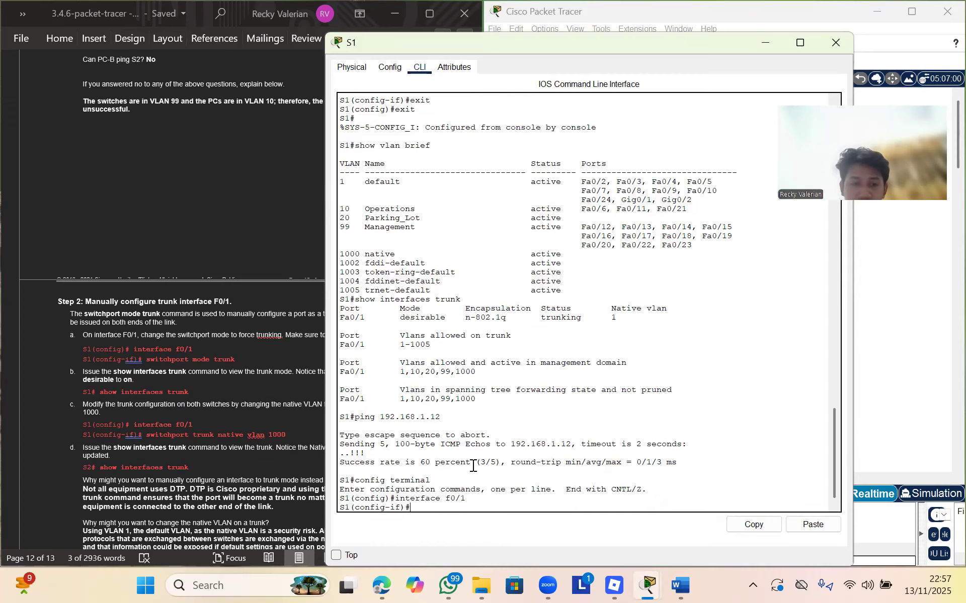
text(switchp)
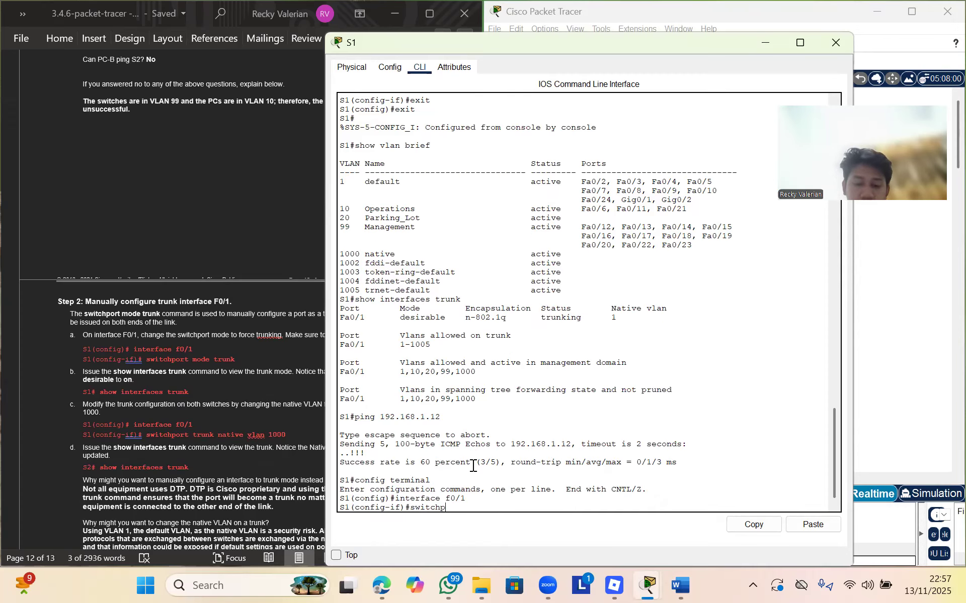
text(ort mode trunk)
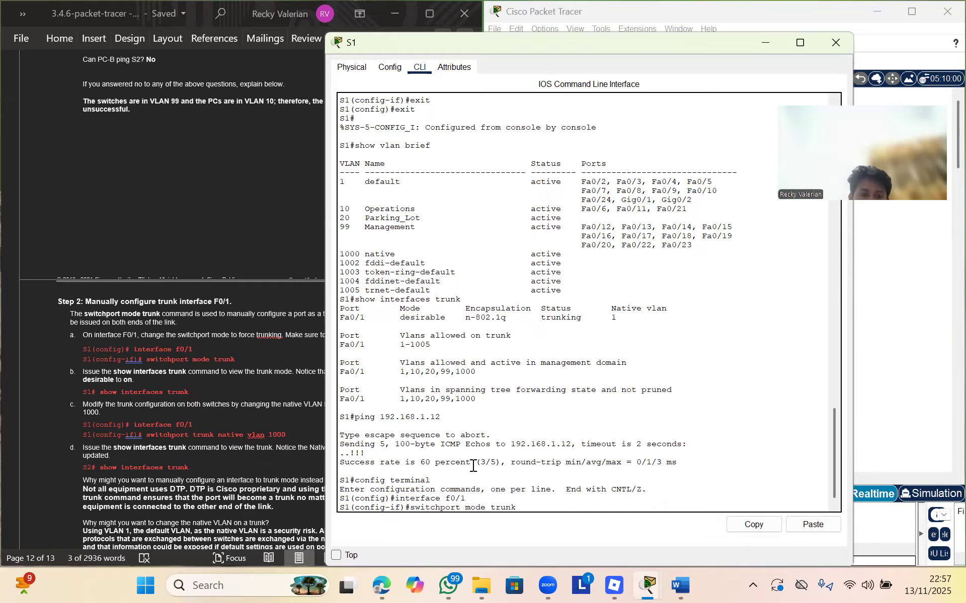
key(Return)
Return to S1# and run show interfaces trunk, showing mode on, 802.1q, native VLAN 1
text(exit)
key(Return)
text(exit)
key(Return)
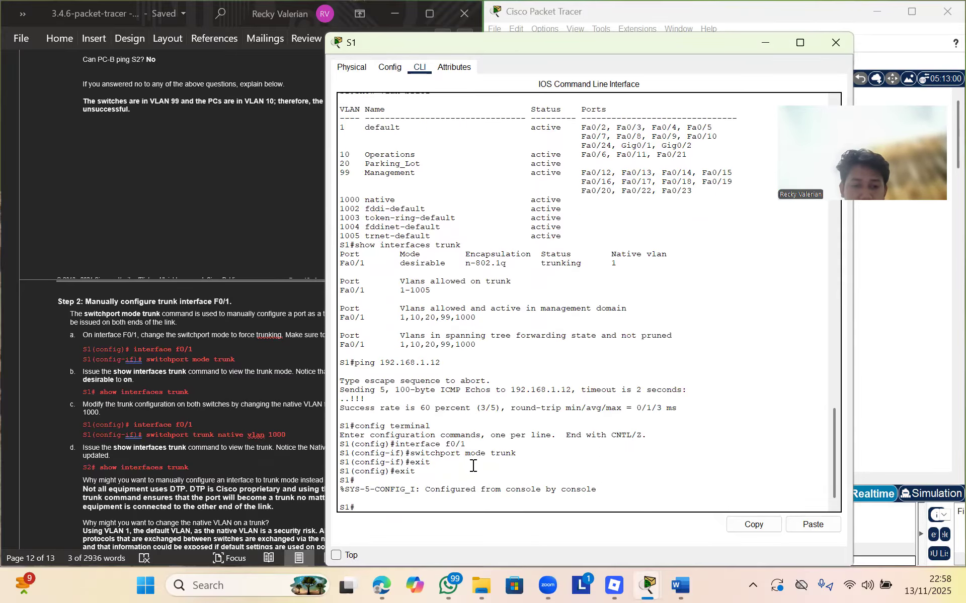
text(show in)
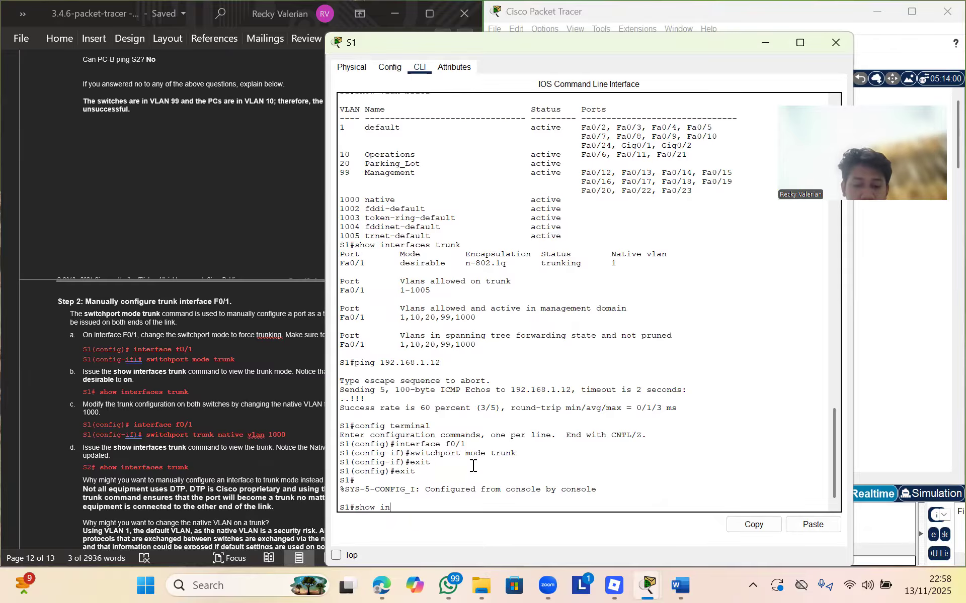
text(terfaces trunk)
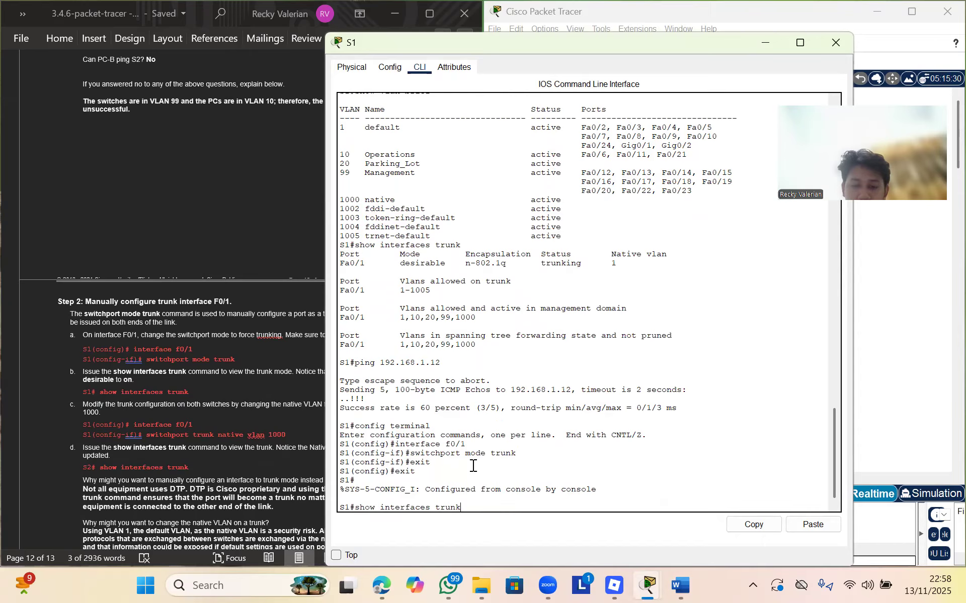
key(Return)
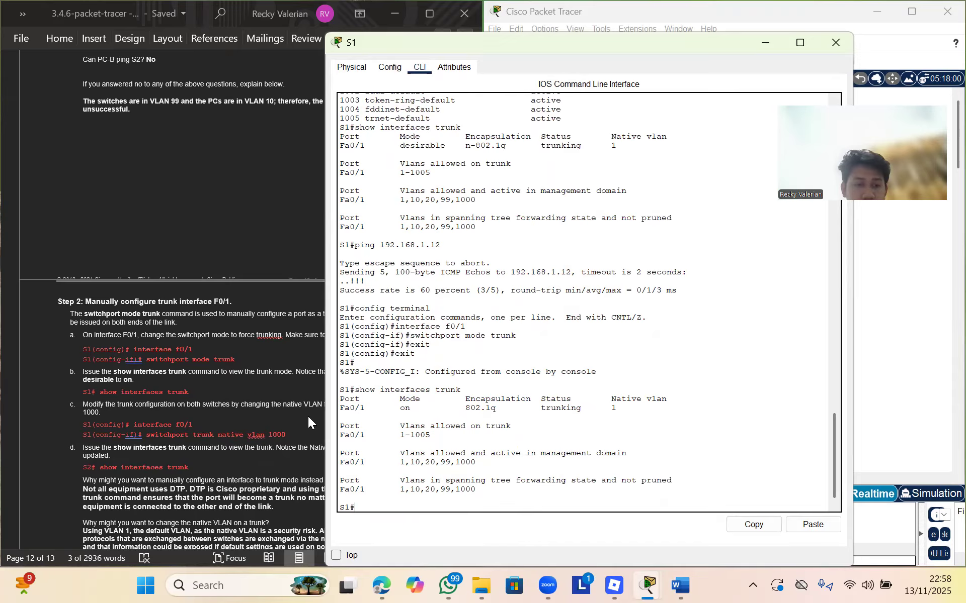
On S1's F0/1, apply switchport trunk native vlan 1000
text(config termi)
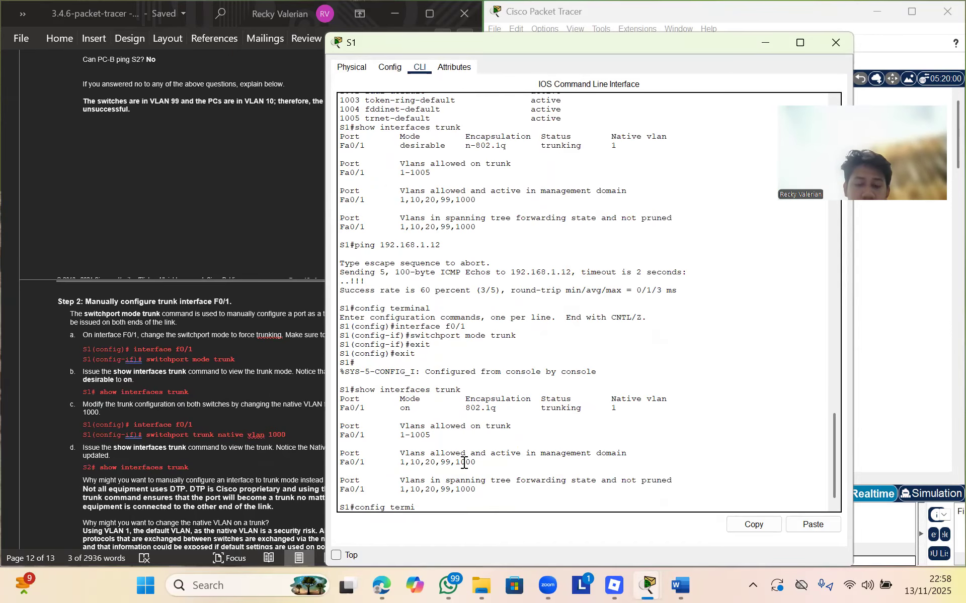
text(nal)
key(Return)
text(interface )
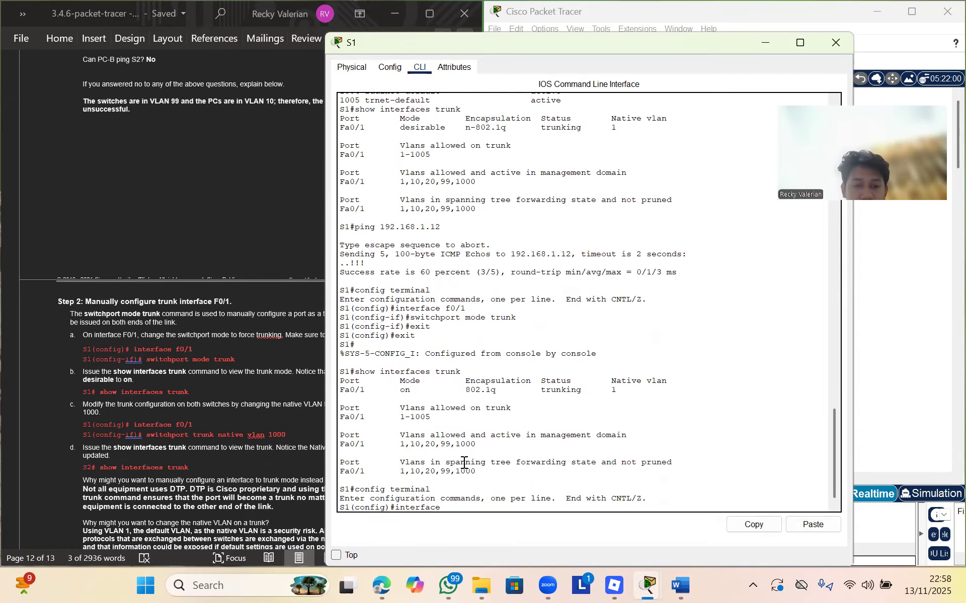
text(f0/1)
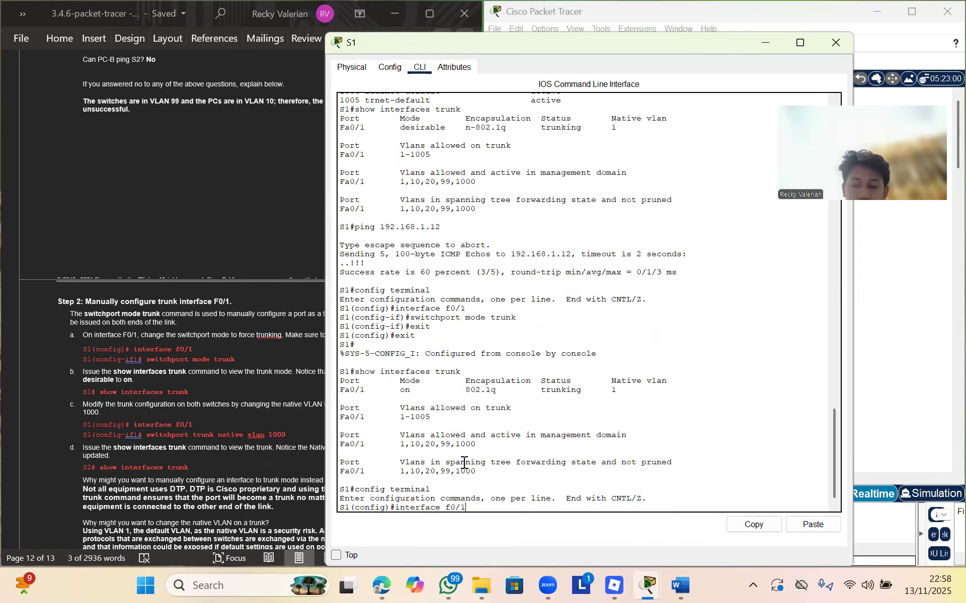
key(Return)
text(switch[)
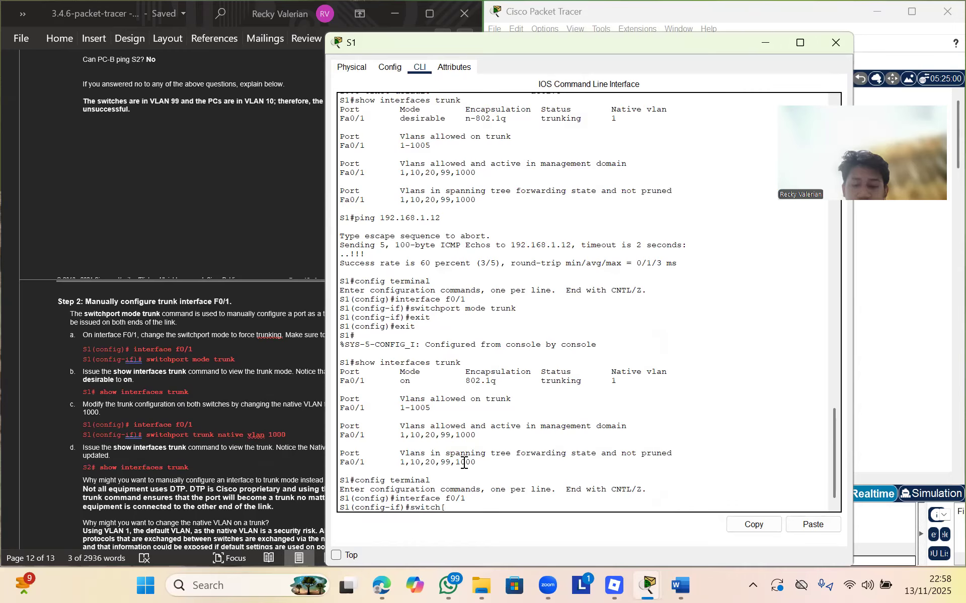
text(p)
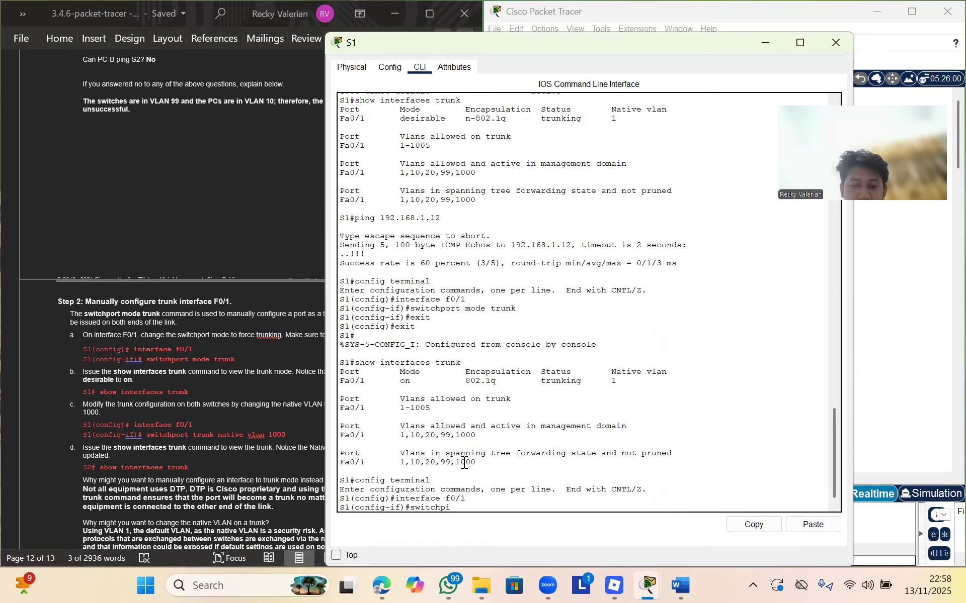
text(ort)
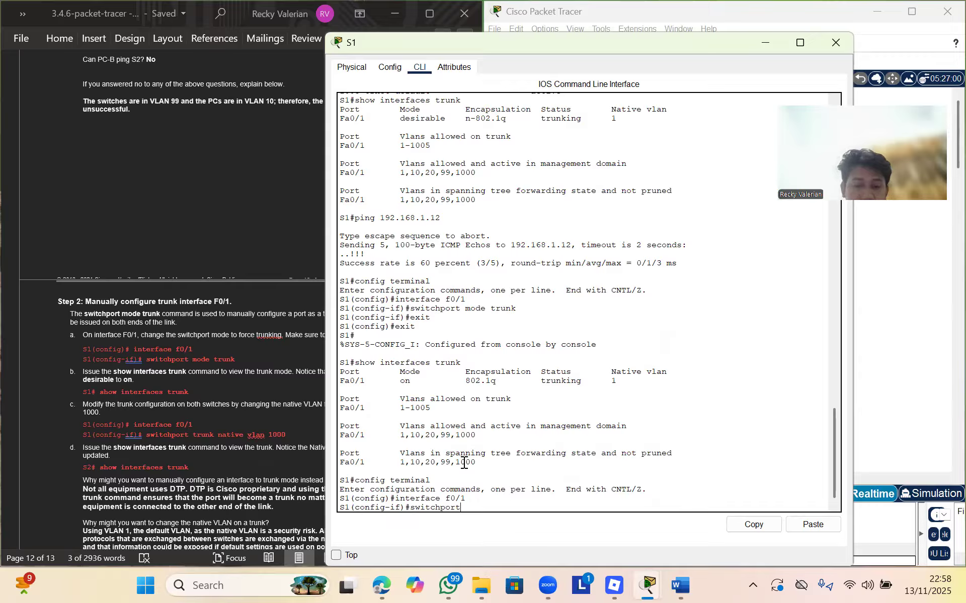
text( trunk native vlan 1000)
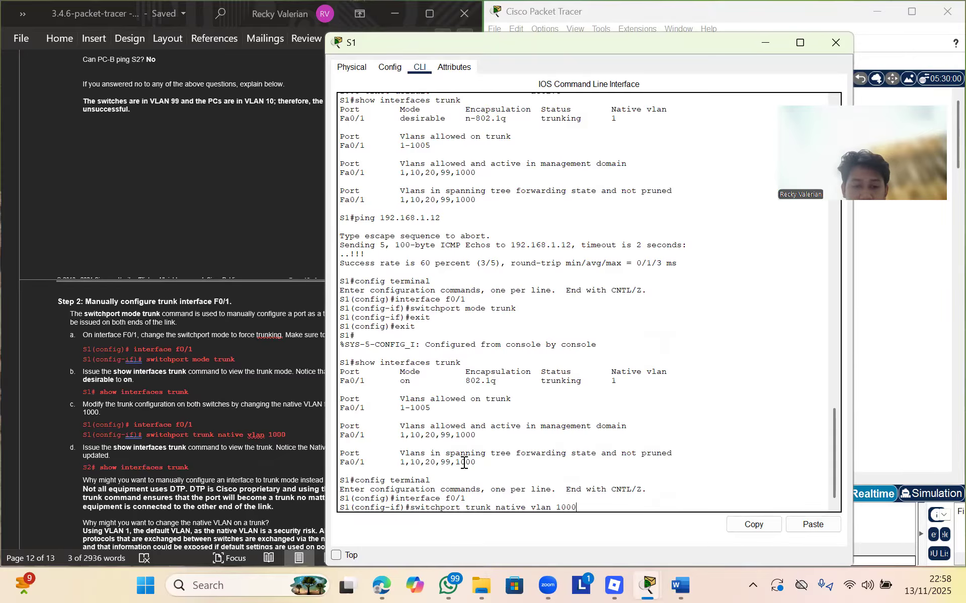
key(Return)
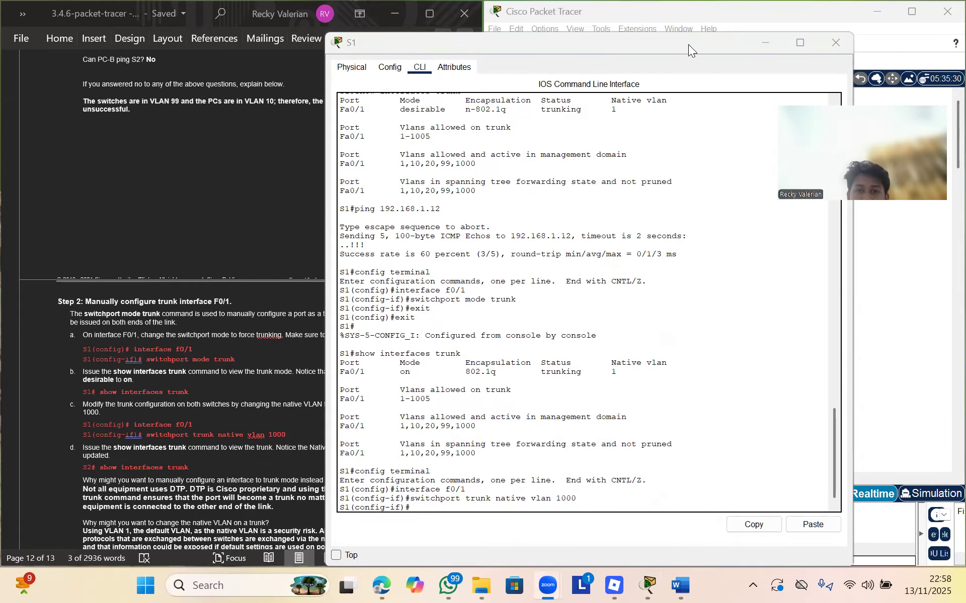
drag(750, 41, 626, 152)
Minimize S1, open S2's CLI and run show interfaces trunk after the native VLAN mismatch
click(644, 153)
click(670, 256)
click(678, 257)
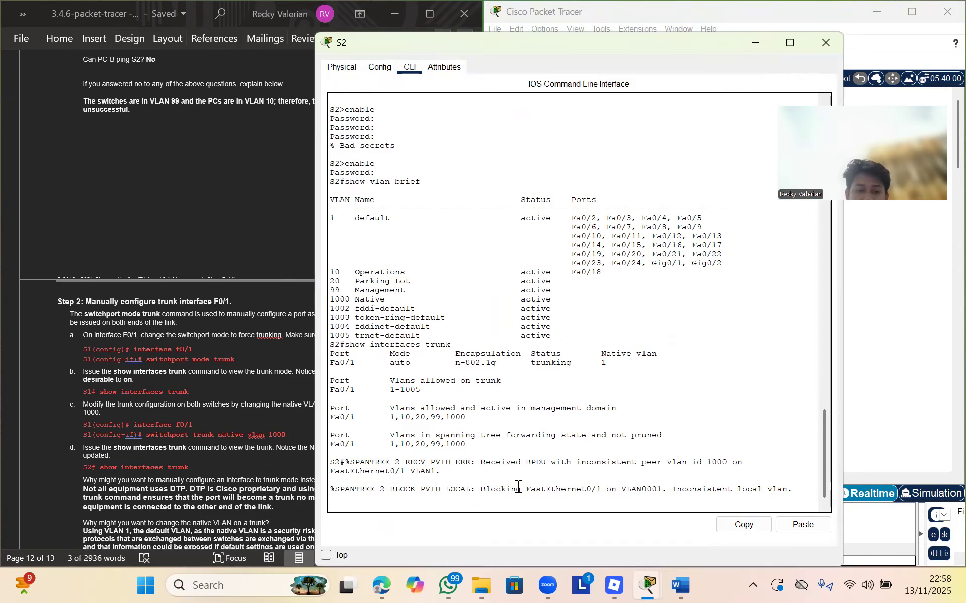
key(Return)
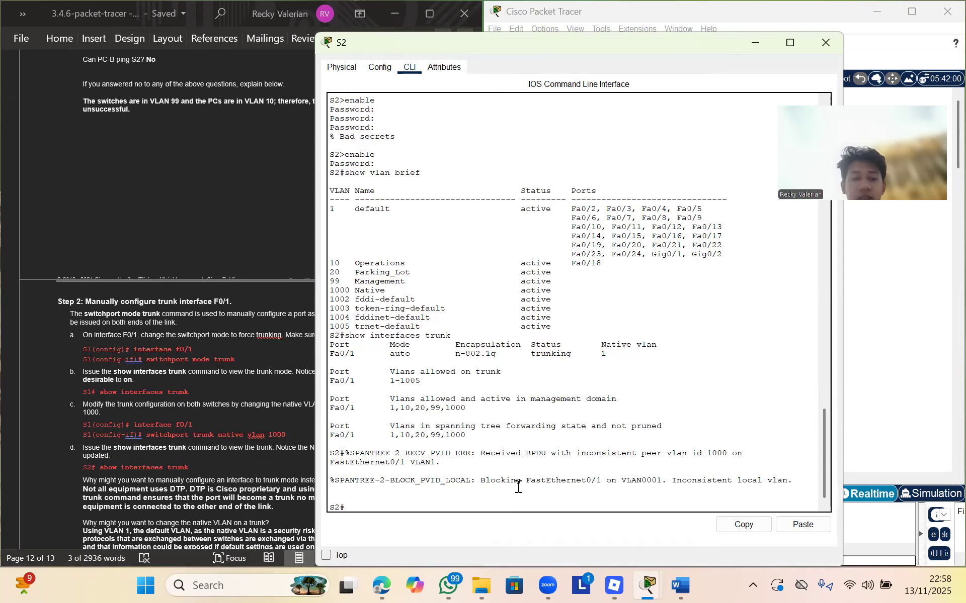
text(show interface)
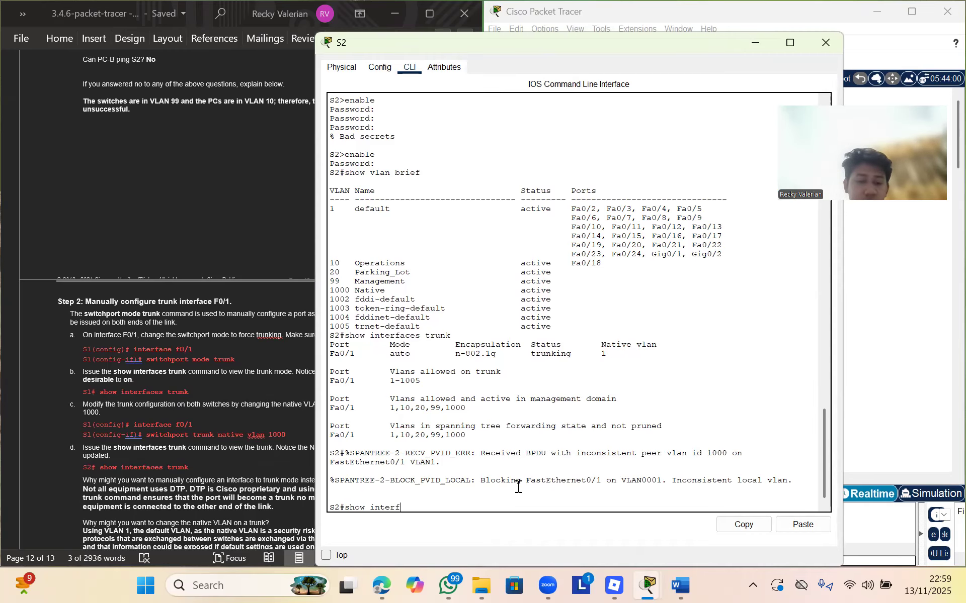
text(s trunk)
key(Return)
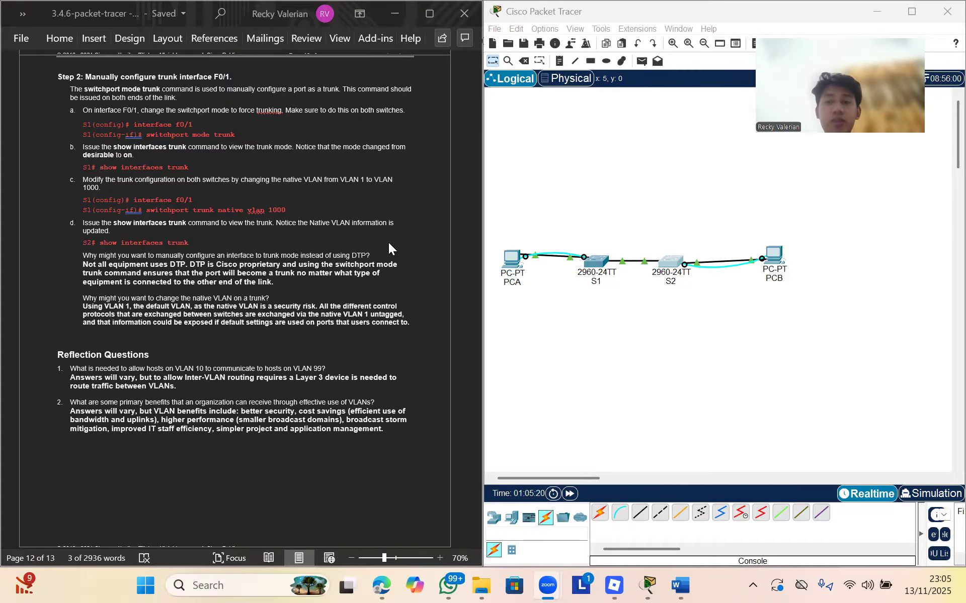
Show the PCA–S1–S2–PCB Logical topology again beside the Word lab sheet
click(692, 60)
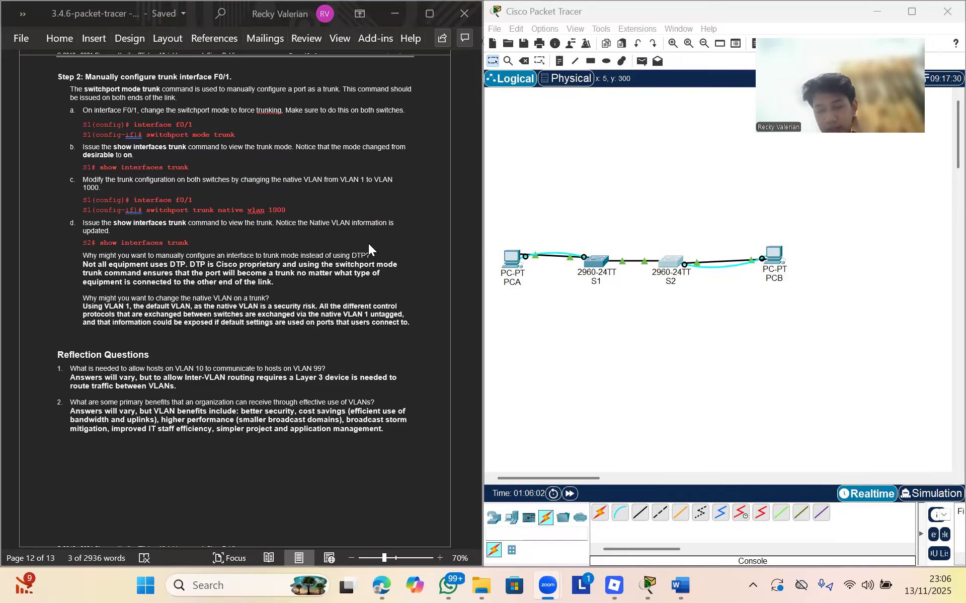
Place a new PC from End Devices below S1 and rename it PCC
click(512, 517)
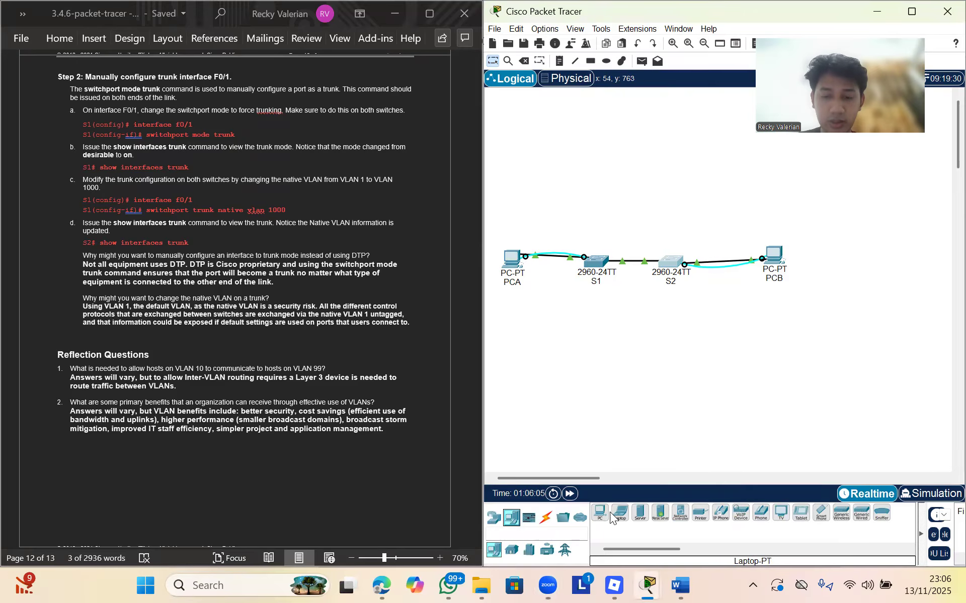
drag(599, 513, 591, 358)
click(591, 358)
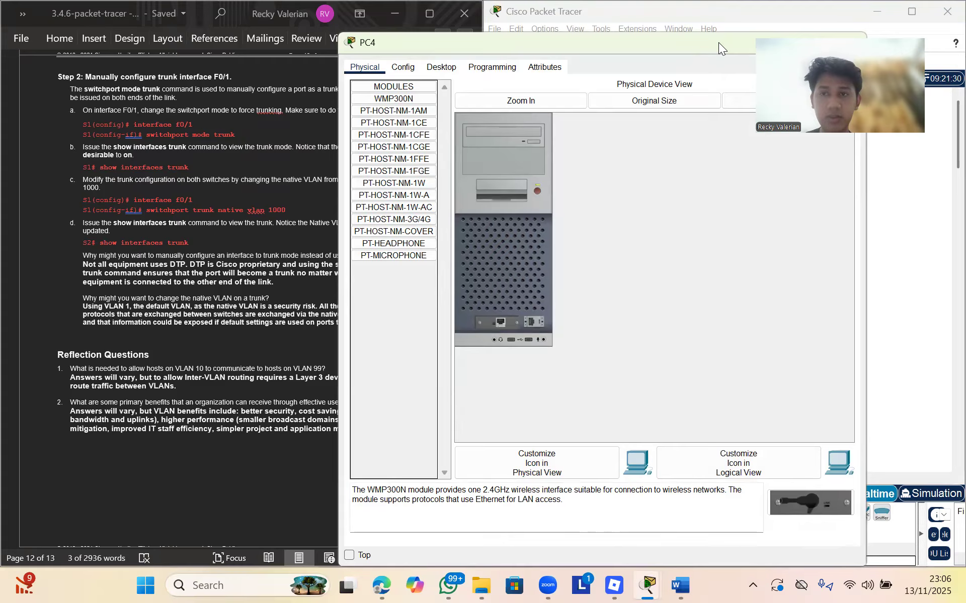
click(939, 256)
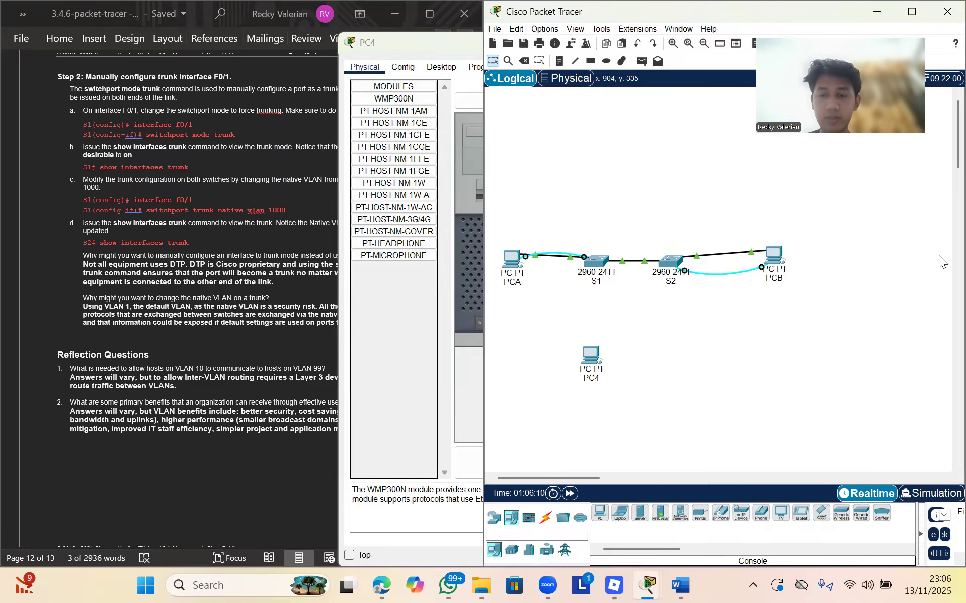
click(598, 378)
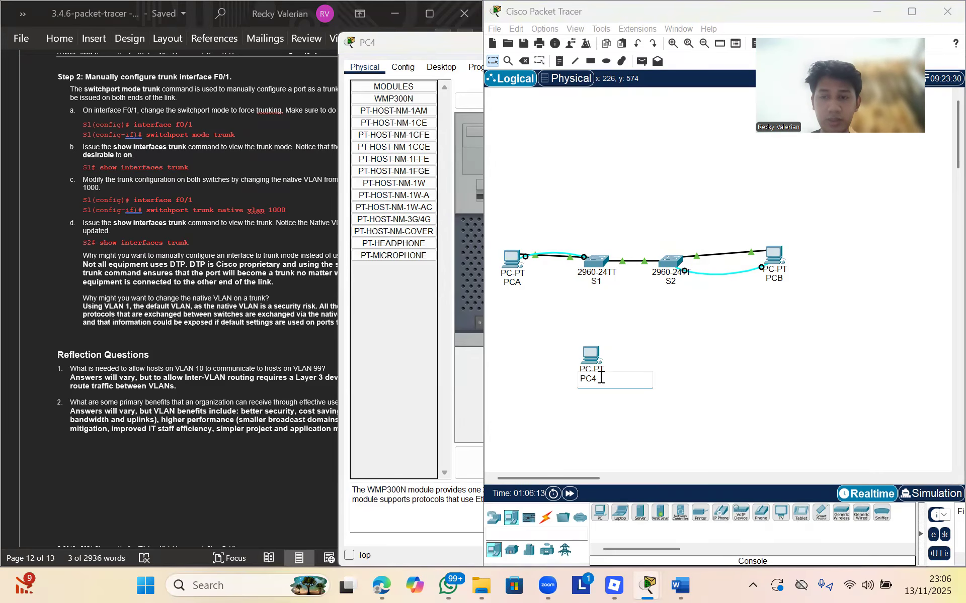
key(BackSpace)
text(C)
key(Caps_Lock)
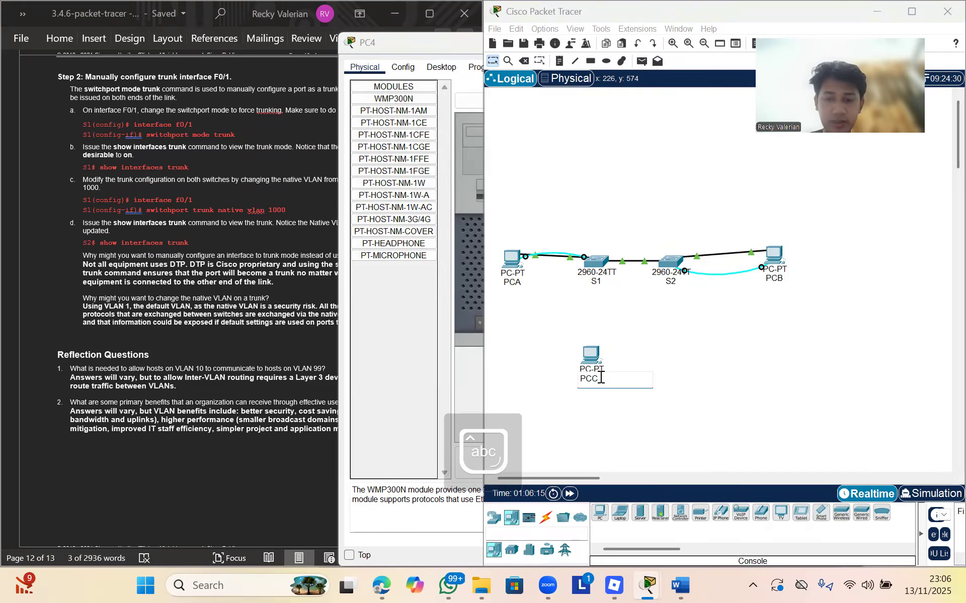
key(Return)
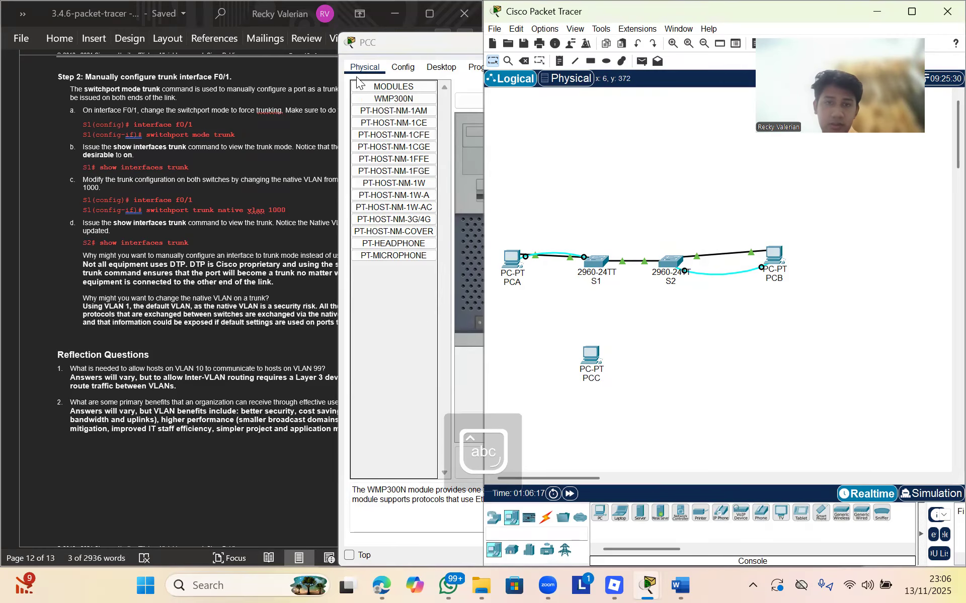
Reopen PCC's settings window and go to its Desktop applications
click(342, 74)
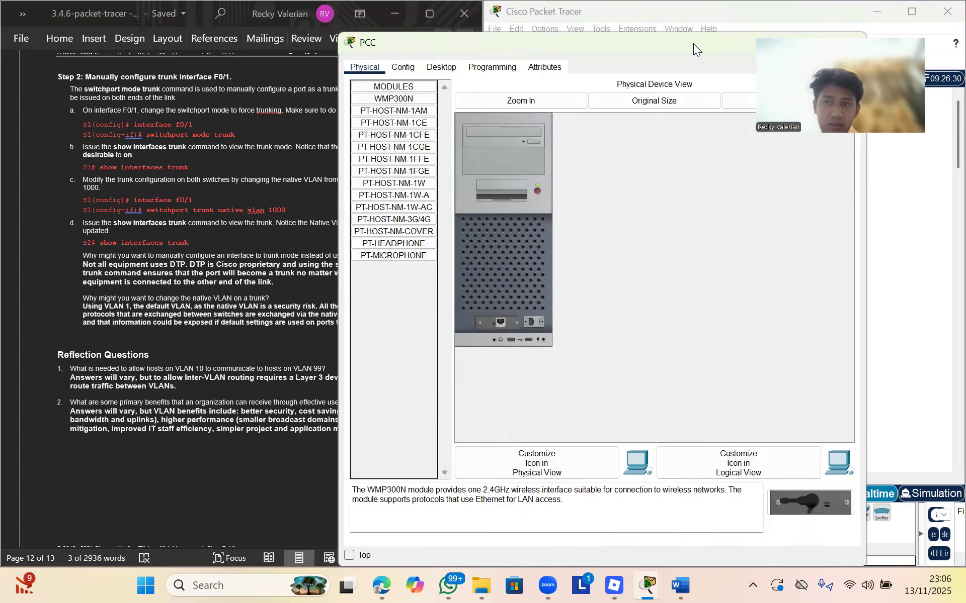
drag(693, 43, 441, 221)
click(525, 225)
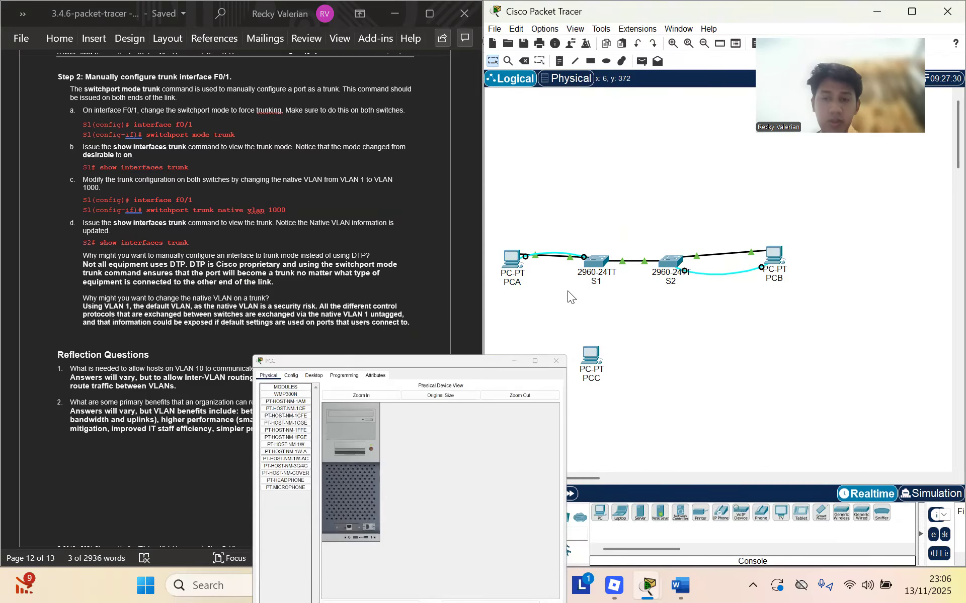
click(593, 352)
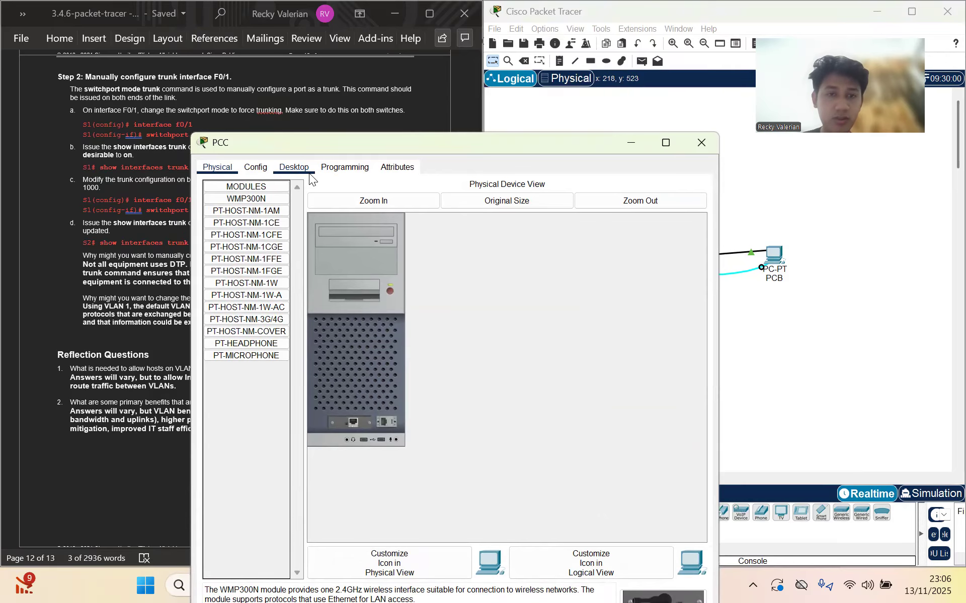
click(309, 172)
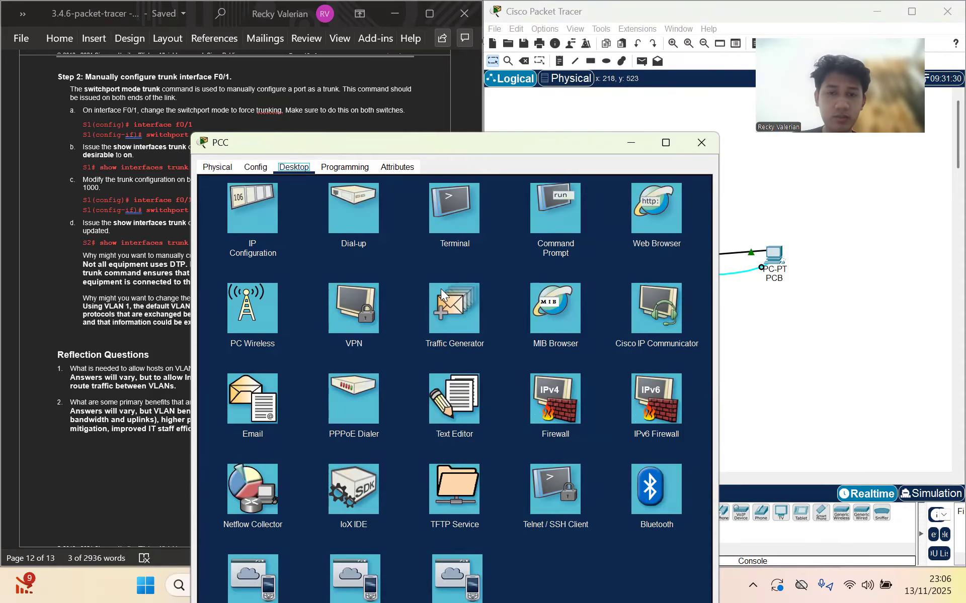
Set PCC's IP to 192.168.10.5, mask 255.255.255.0, gateway 192.168.10.1, and close its window
click(263, 210)
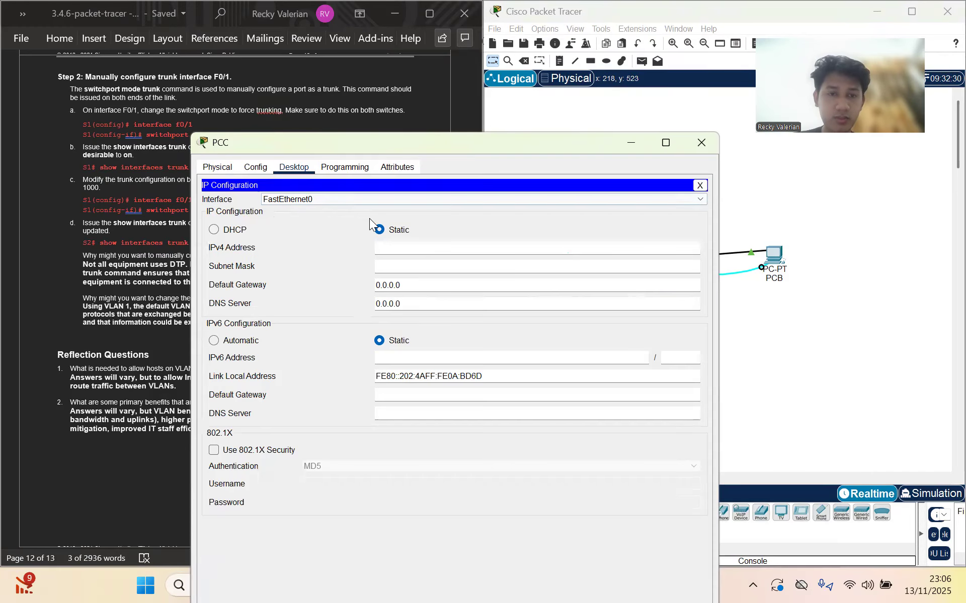
scroll(121, 181, up, 5)
scroll(121, 184, up, 20)
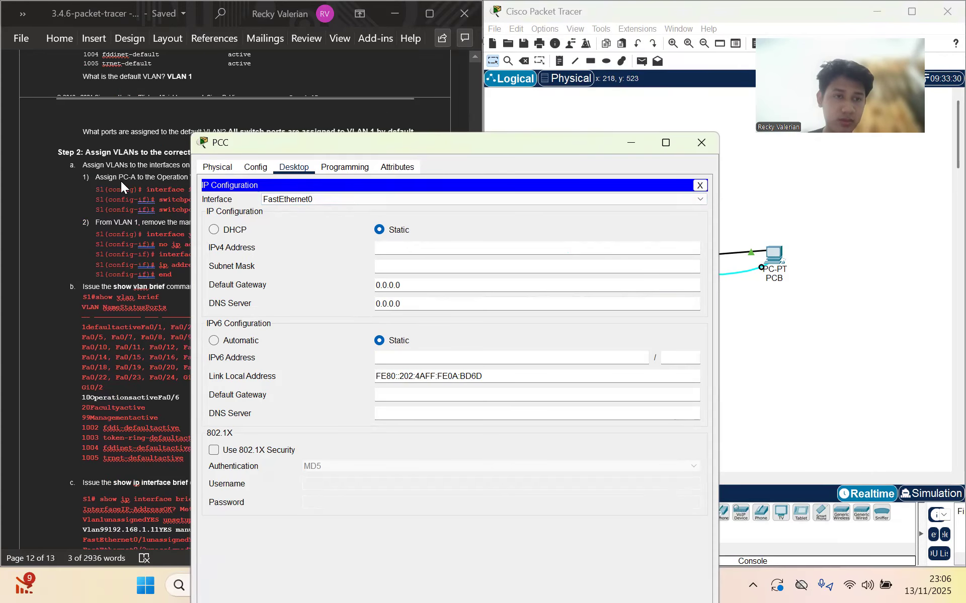
scroll(120, 181, down, 3)
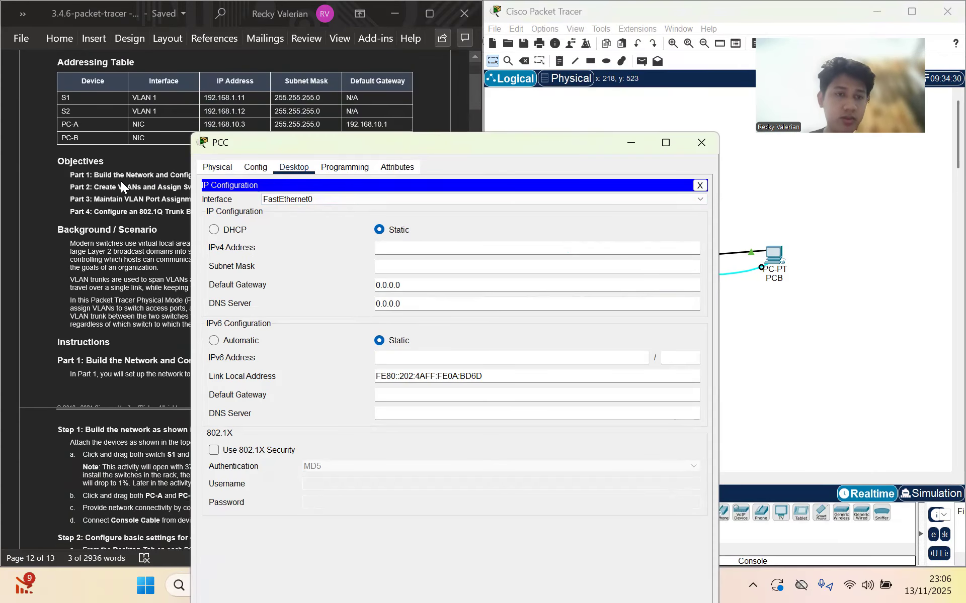
text(192.168)
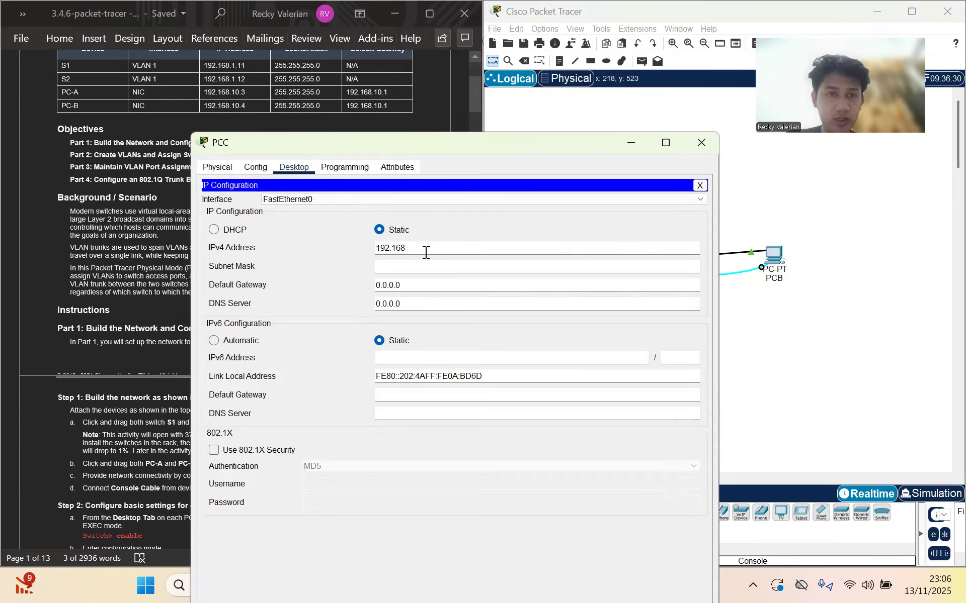
text(.10.)
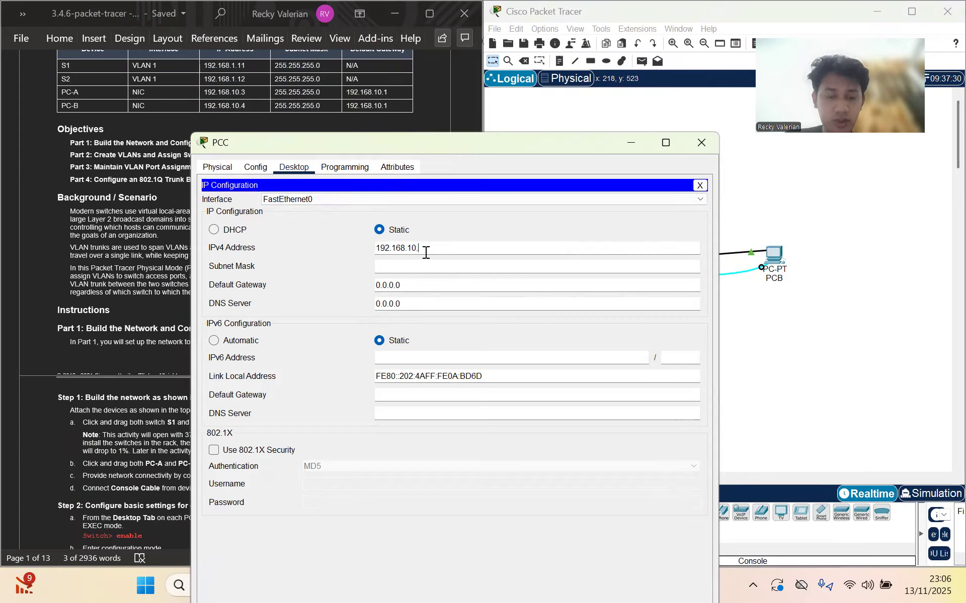
text(5)
click(429, 266)
click(434, 285)
drag(434, 286, 358, 281)
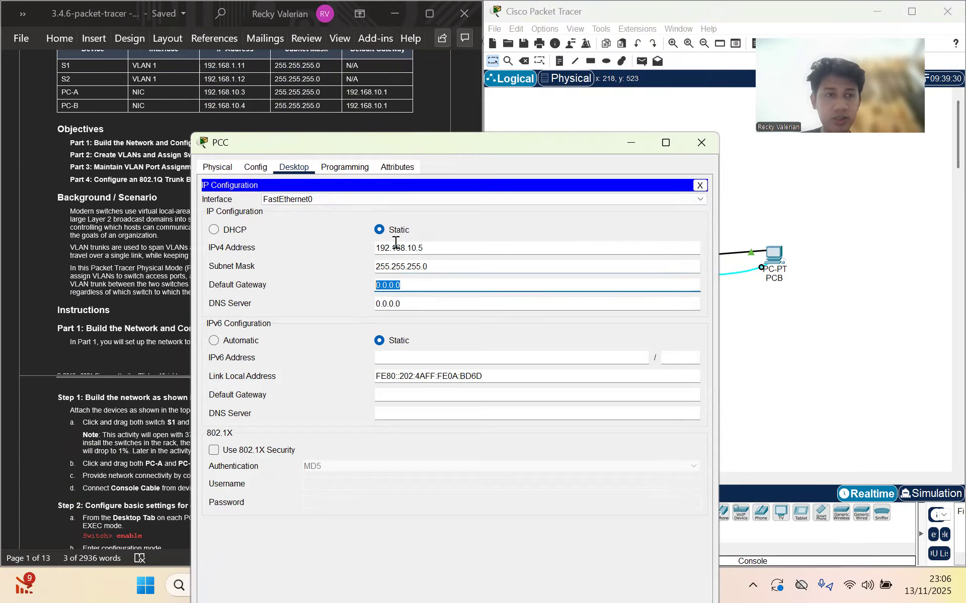
text(192)
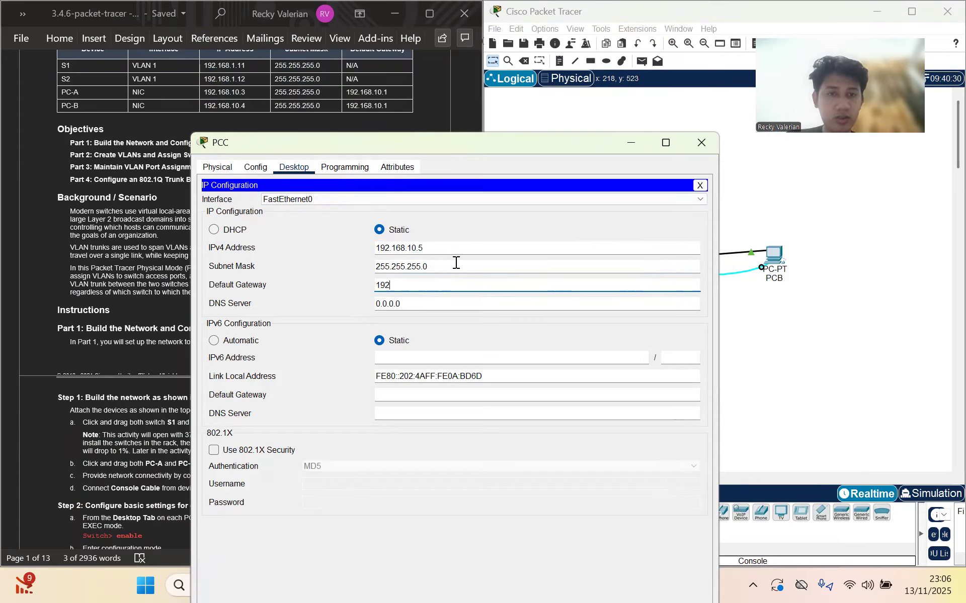
text(.16)
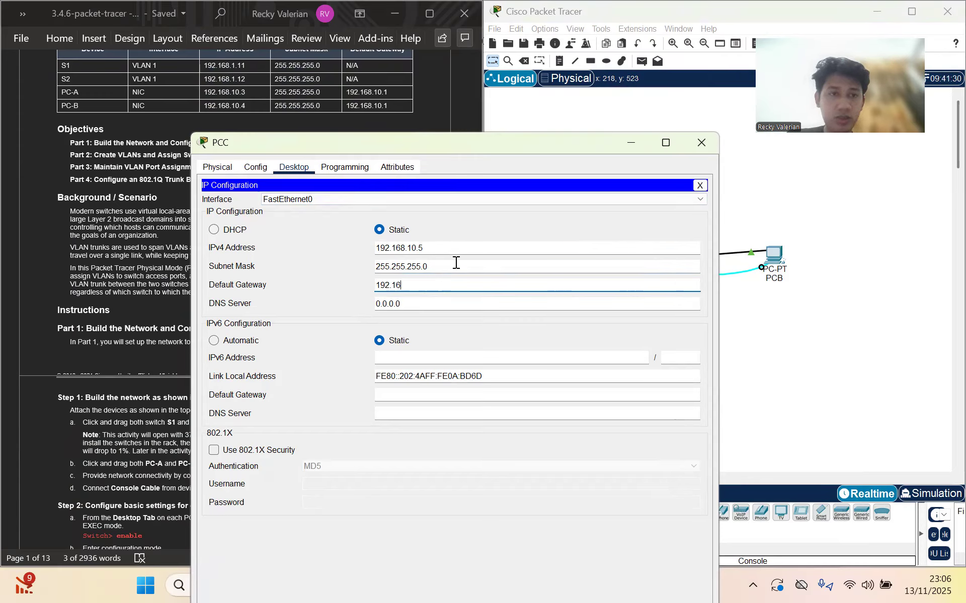
text(8.10.1)
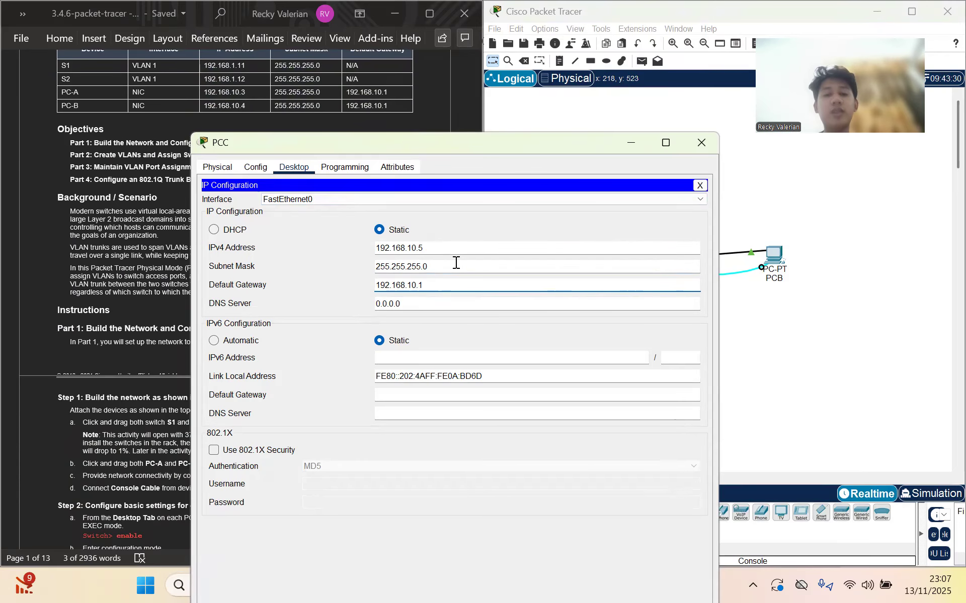
click(689, 148)
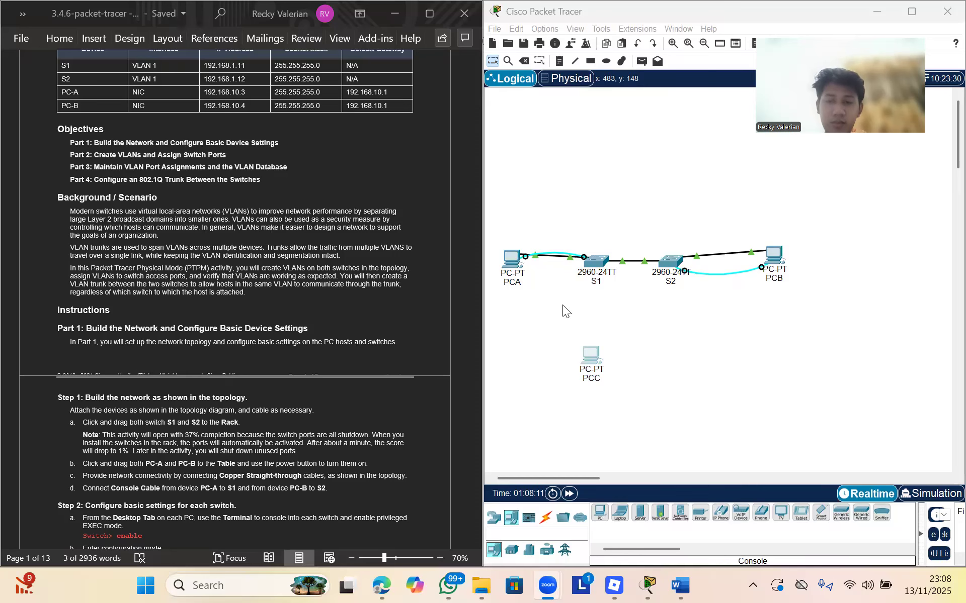
Cable S1 FastEthernet0/2 to PCC FastEthernet0 with copper straight-through, then move PCC under S1
click(545, 518)
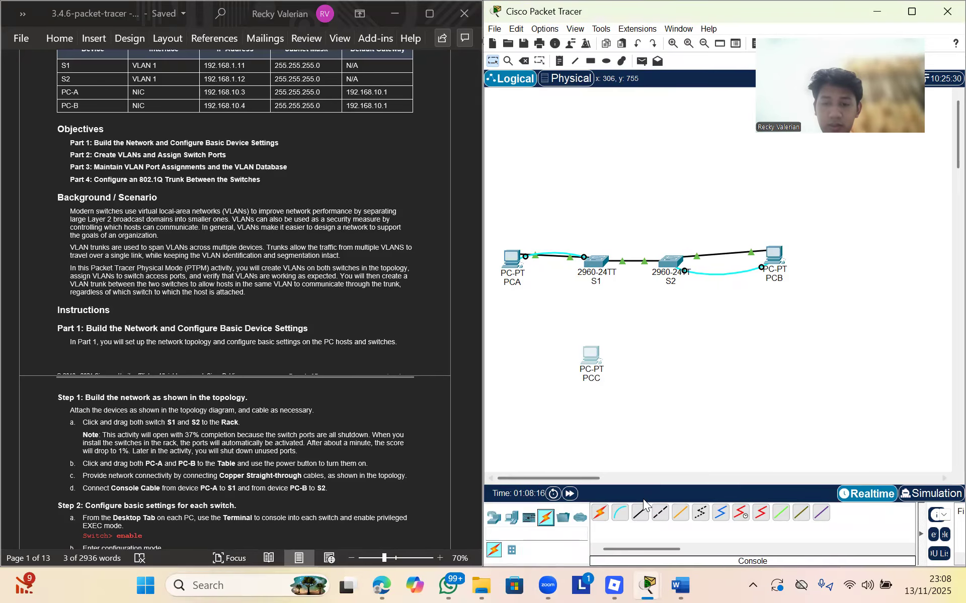
click(640, 513)
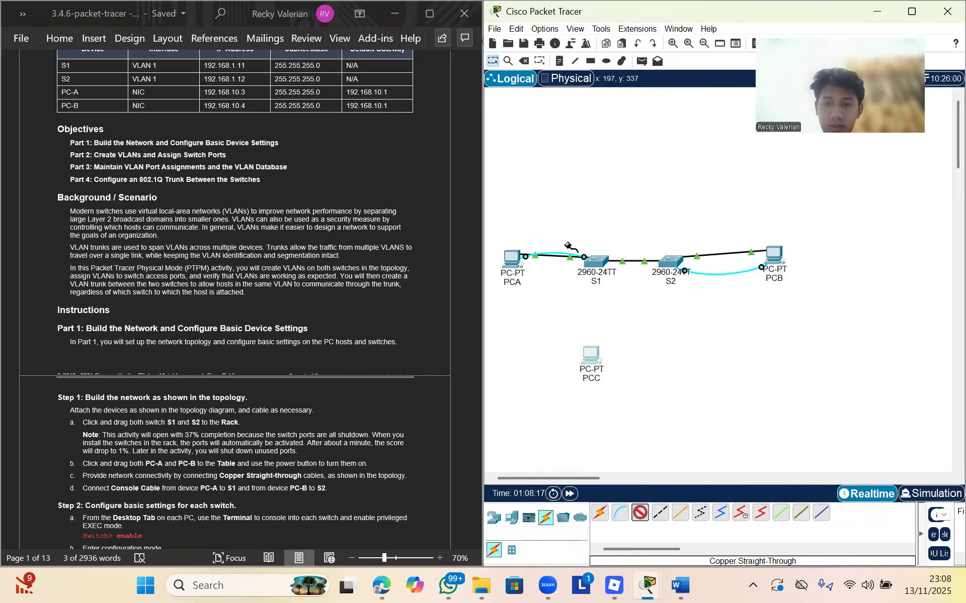
click(596, 260)
click(643, 11)
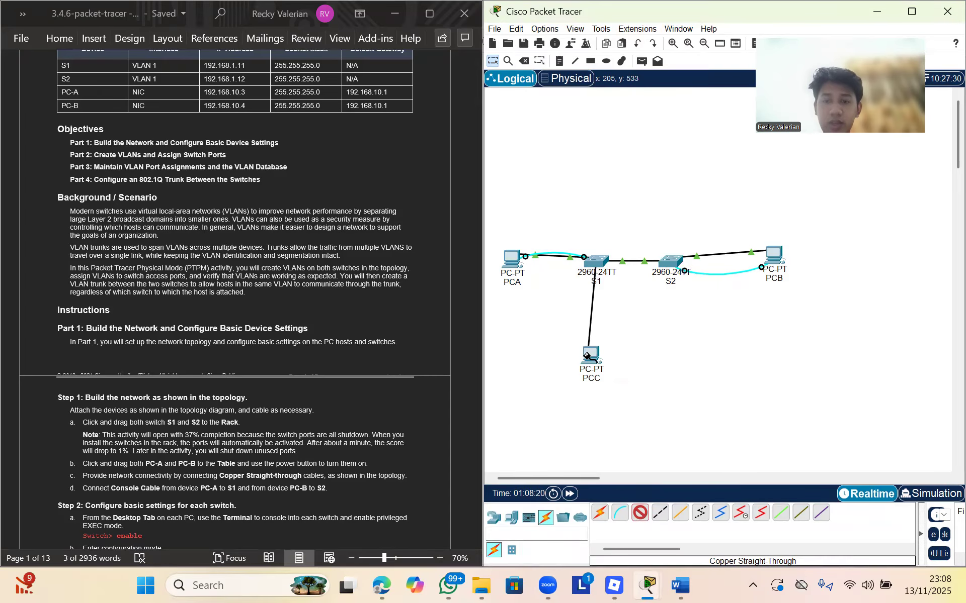
click(590, 356)
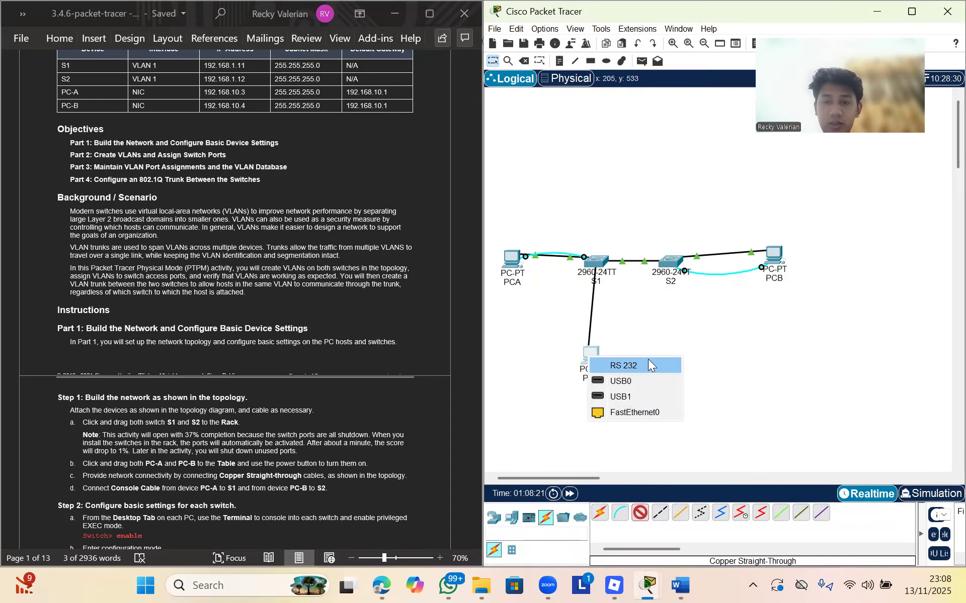
click(640, 411)
drag(591, 356, 596, 321)
In S1's CLI, exit back to privileged mode and try selecting interface f0/2
click(598, 261)
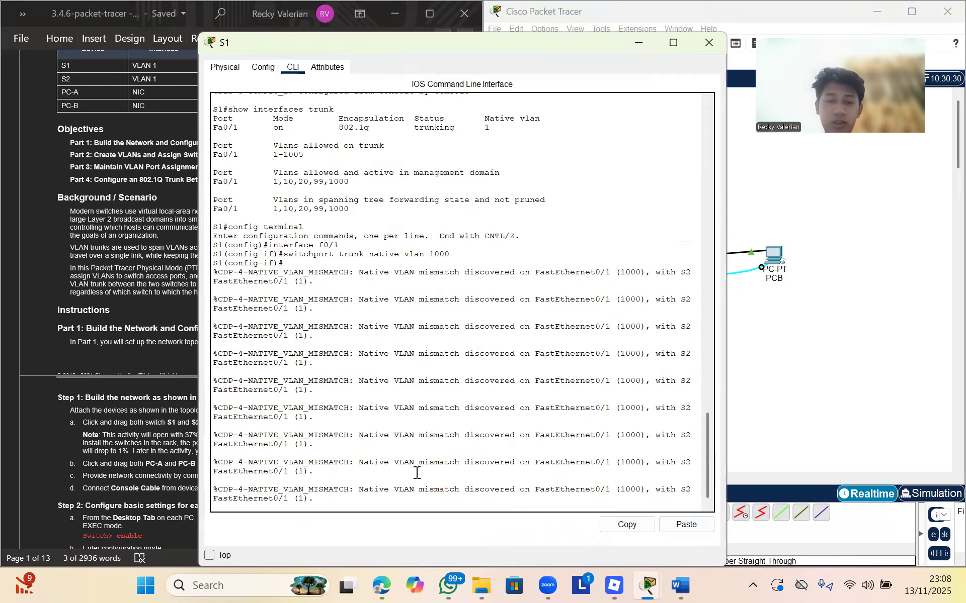
key(Return)
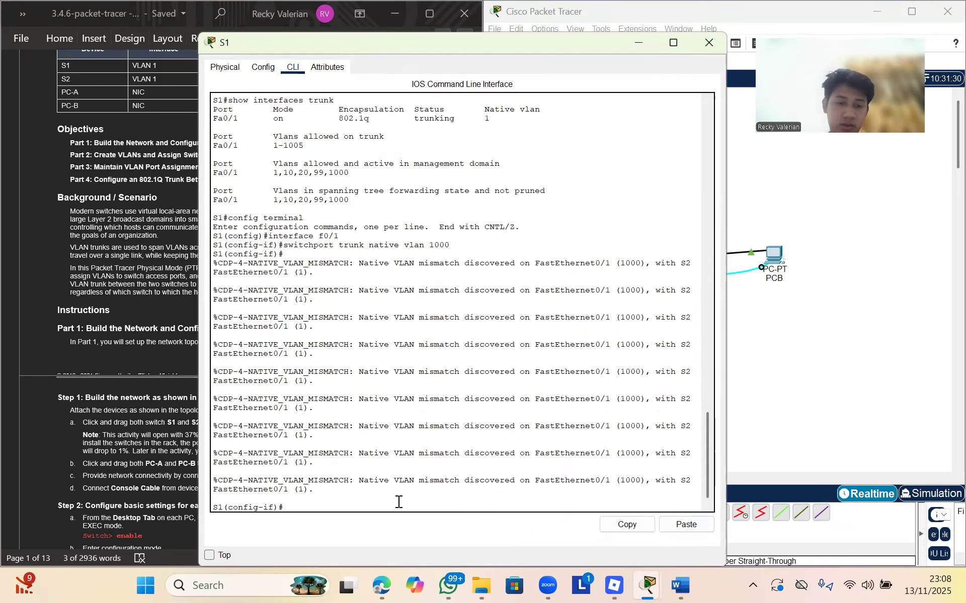
text(exit)
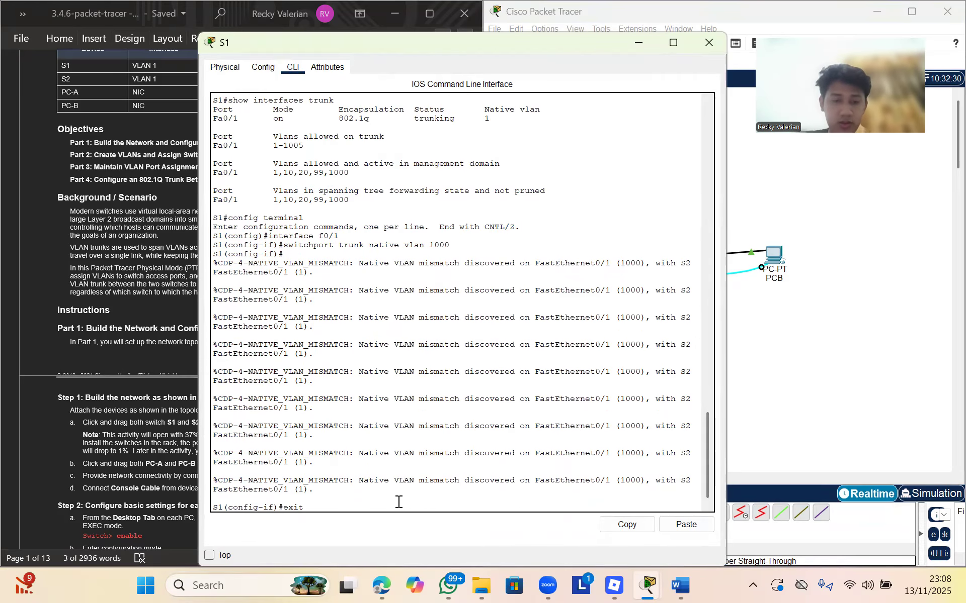
key(Return)
text(exit)
key(Return)
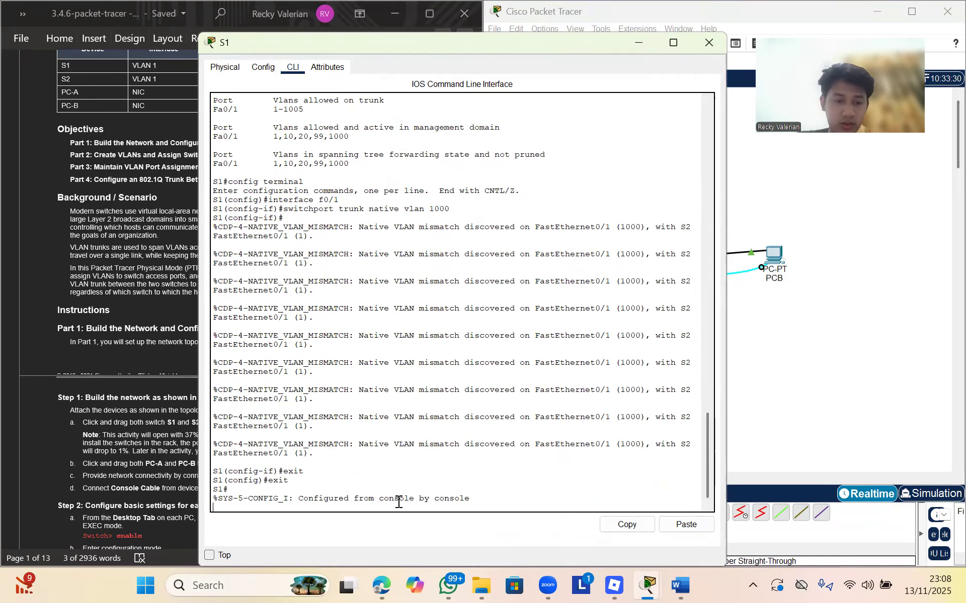
key(Return)
text(interfac)
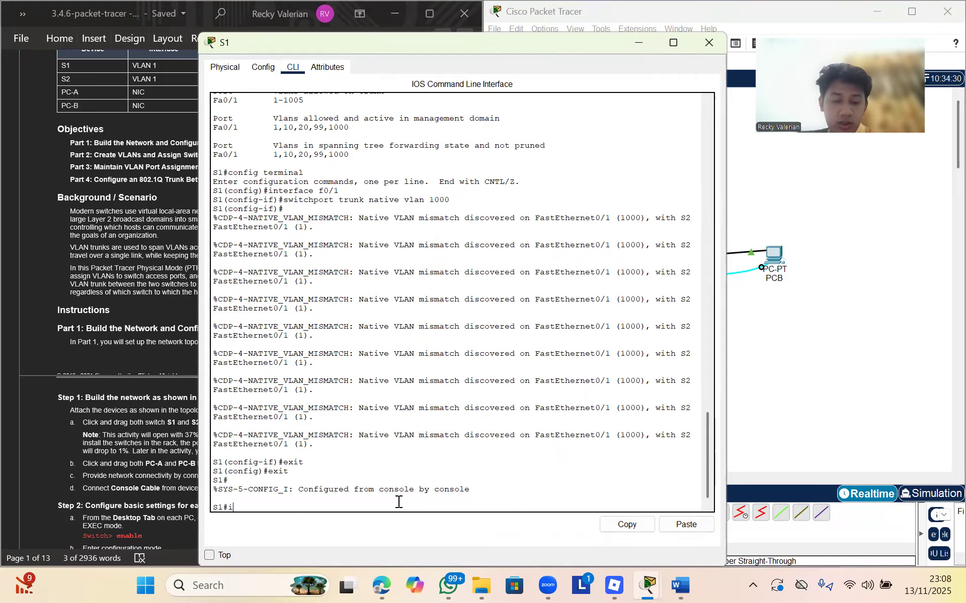
key(BackSpace)
key(BackSpace)
key(BackSpace)
key(BackSpace)
key(BackSpace)
key(BackSpace)
key(BackSpace)
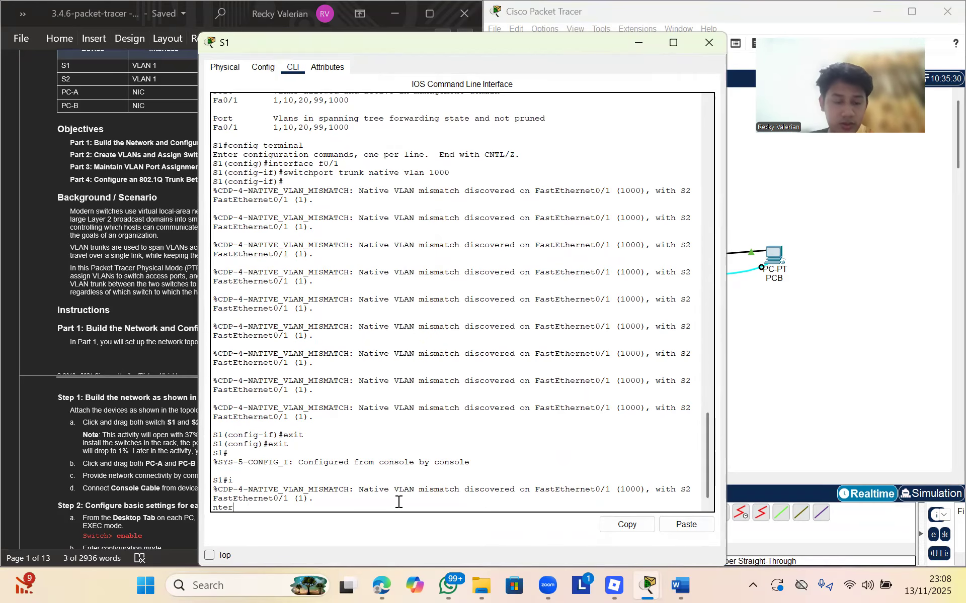
text(interface f0/2)
key(Return)
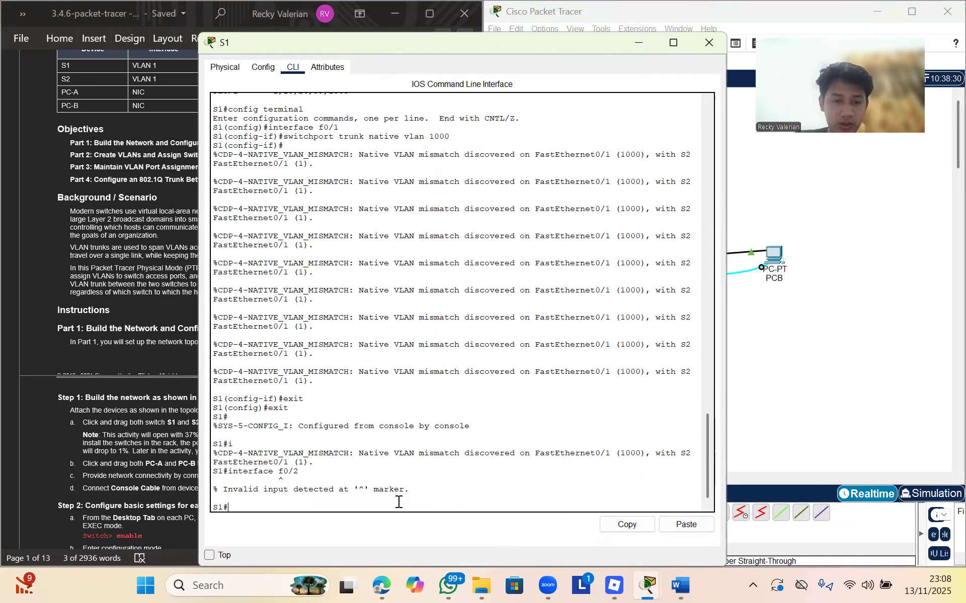
Enter config terminal and run no shutdown on interface f0/2
text(co)
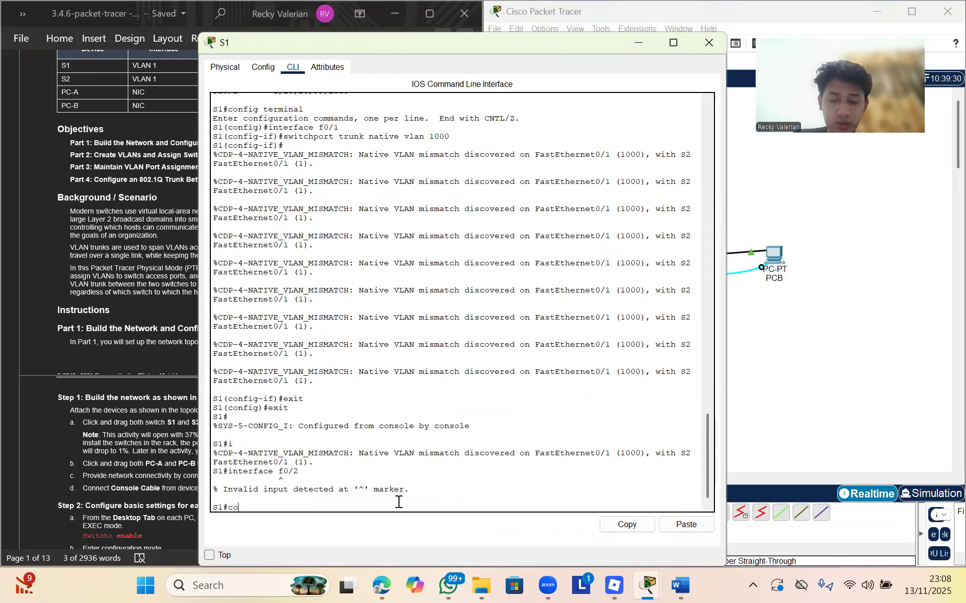
text(nfig terminal)
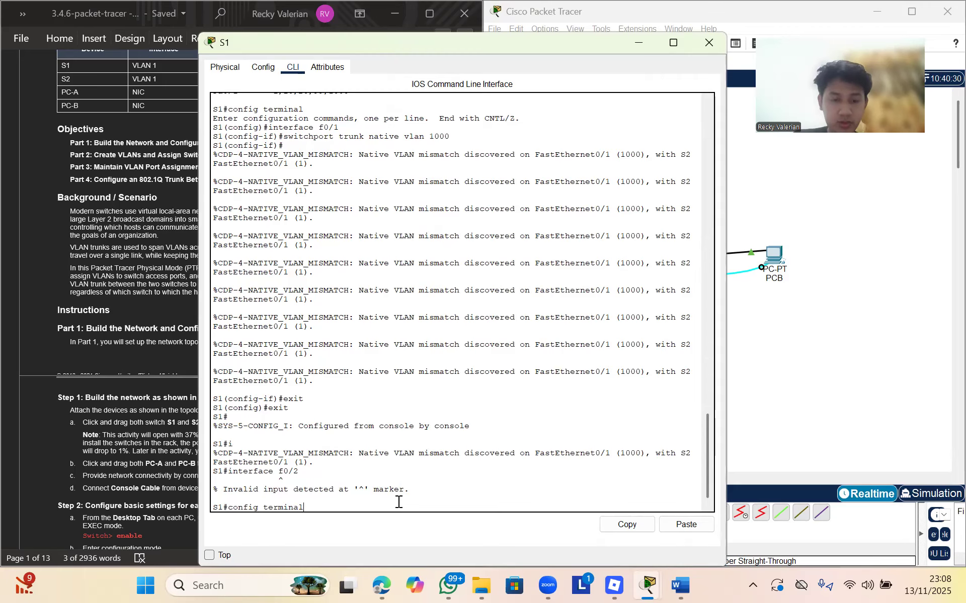
key(Return)
text(in)
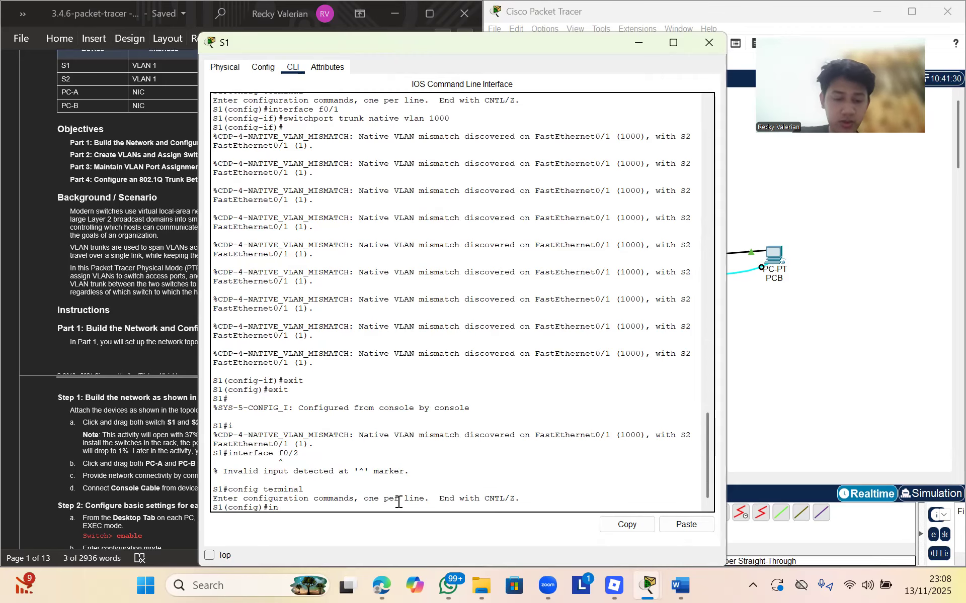
text(terface f0/2)
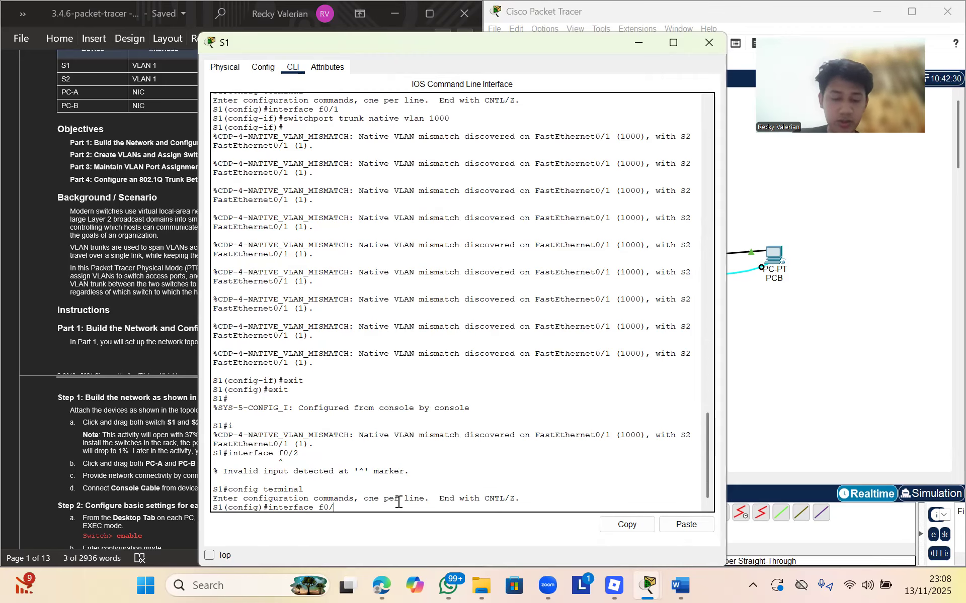
key(Return)
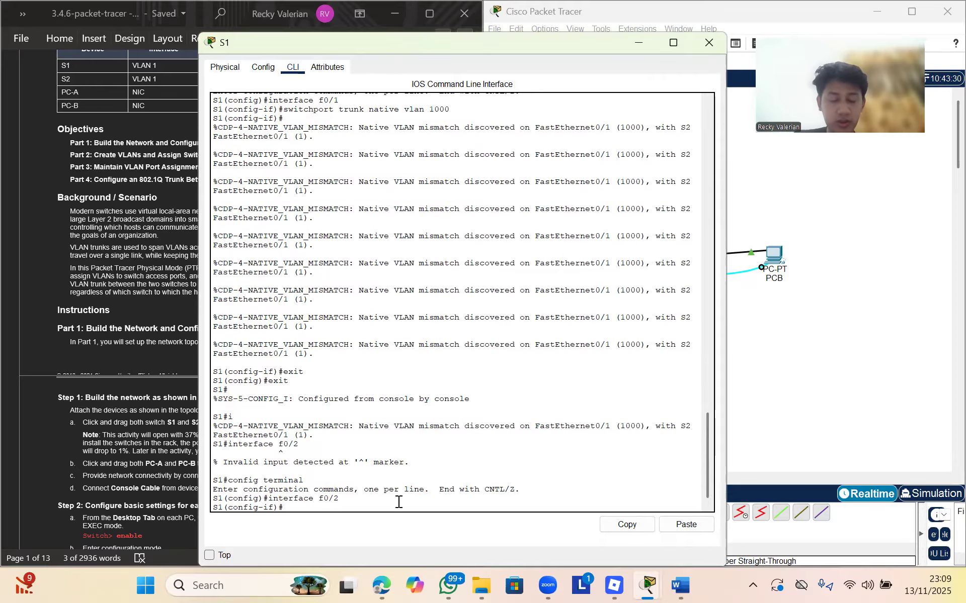
text(no shutdown)
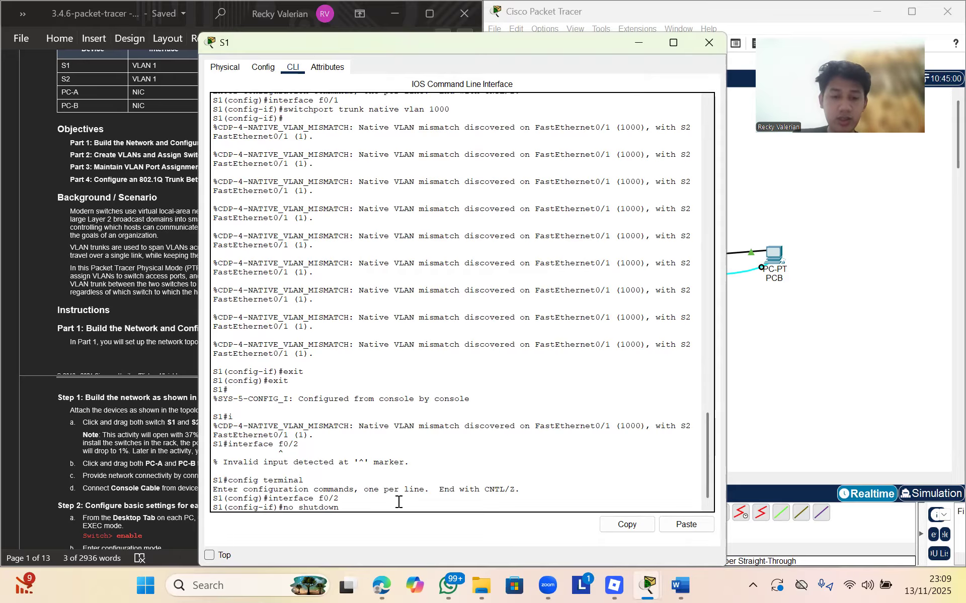
key(Return)
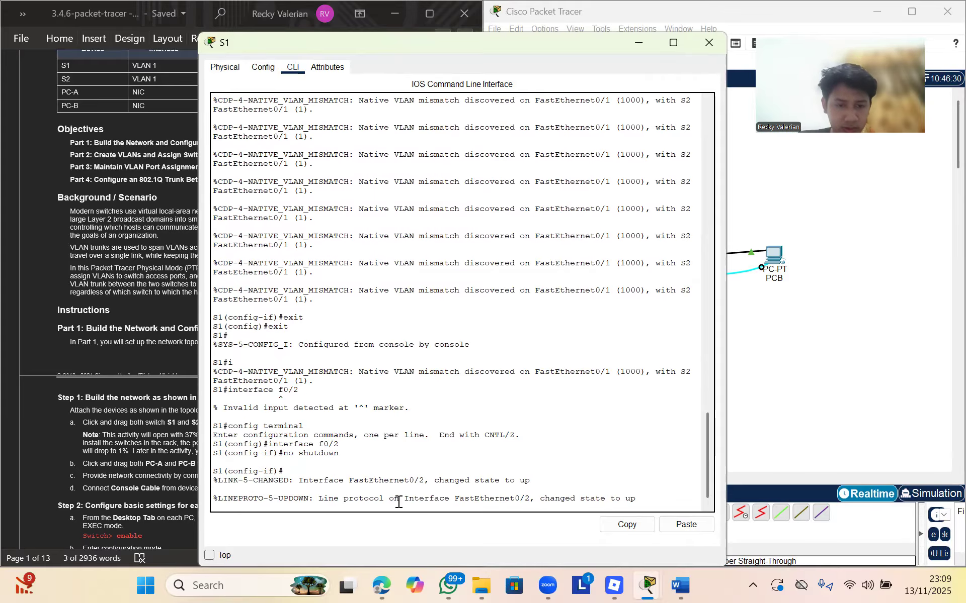
key(Return)
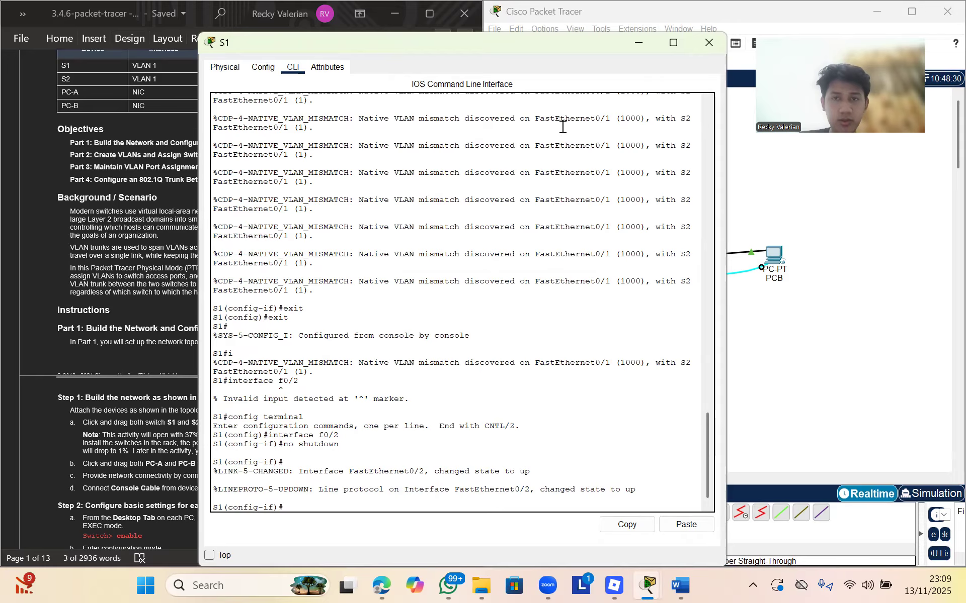
Minimize S1's console and scroll the lab sheet to Part 2 Step 2: Assign VLANs
drag(614, 40, 564, 176)
click(580, 174)
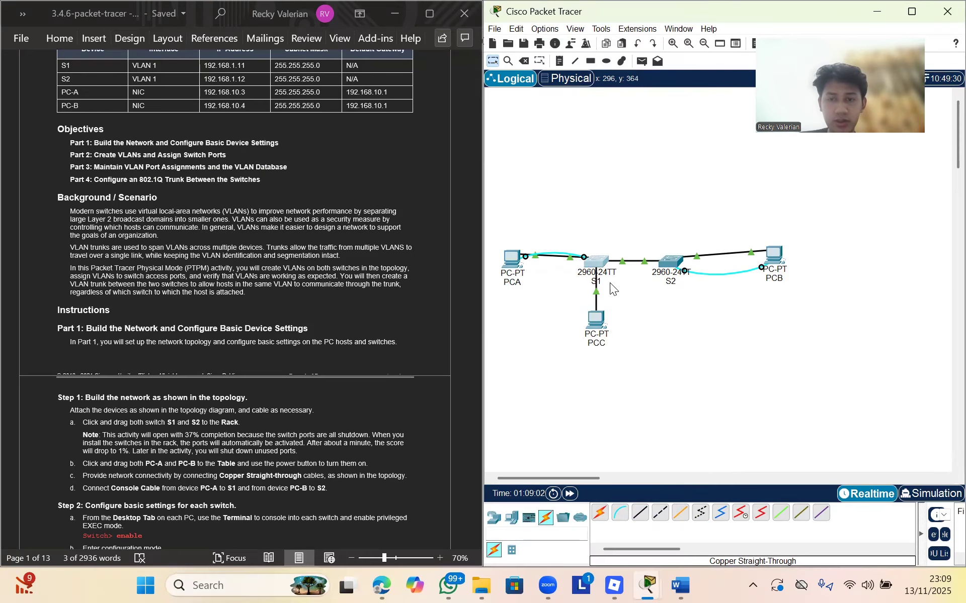
scroll(235, 298, up, 5)
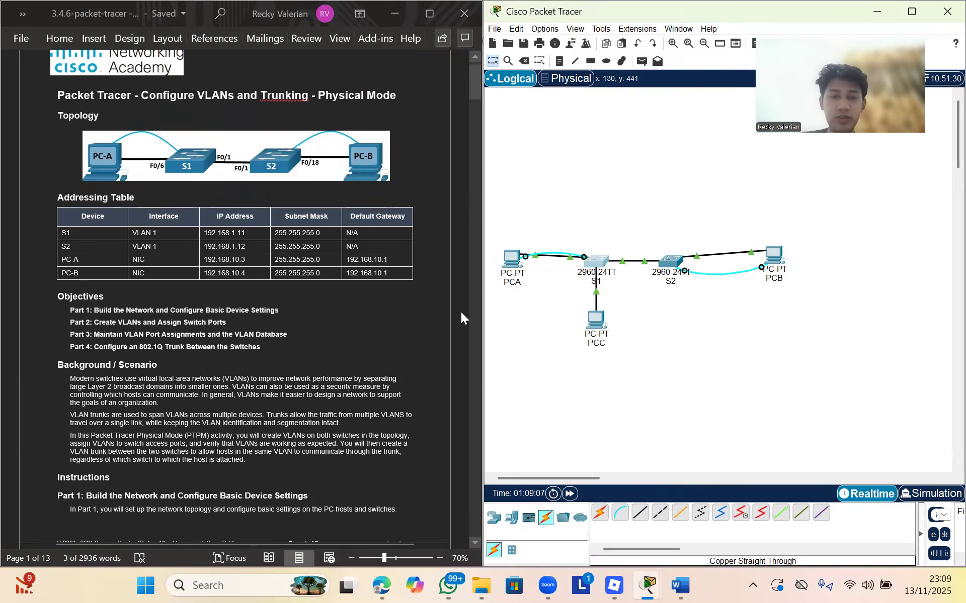
scroll(427, 321, down, 20)
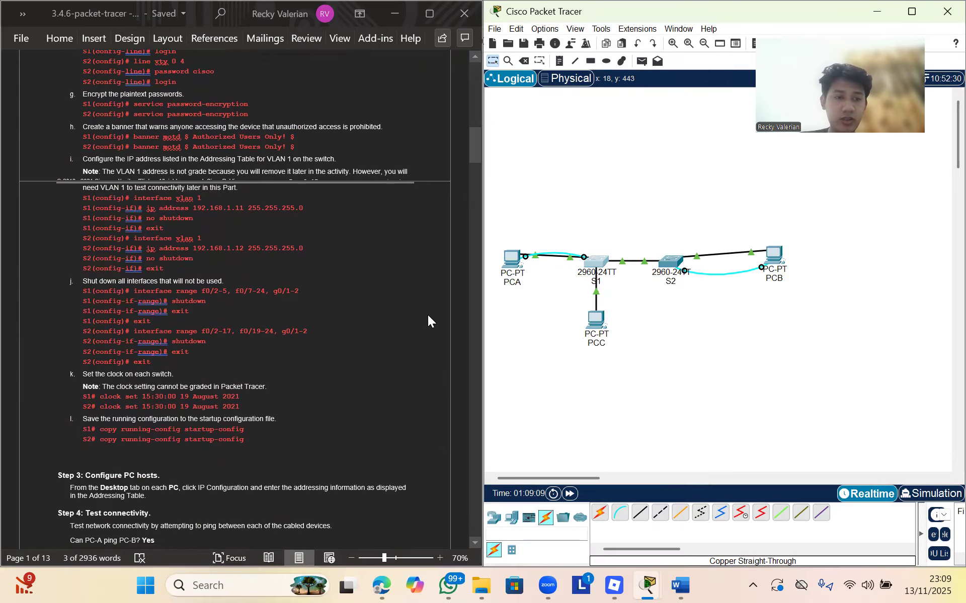
scroll(284, 357, down, 20)
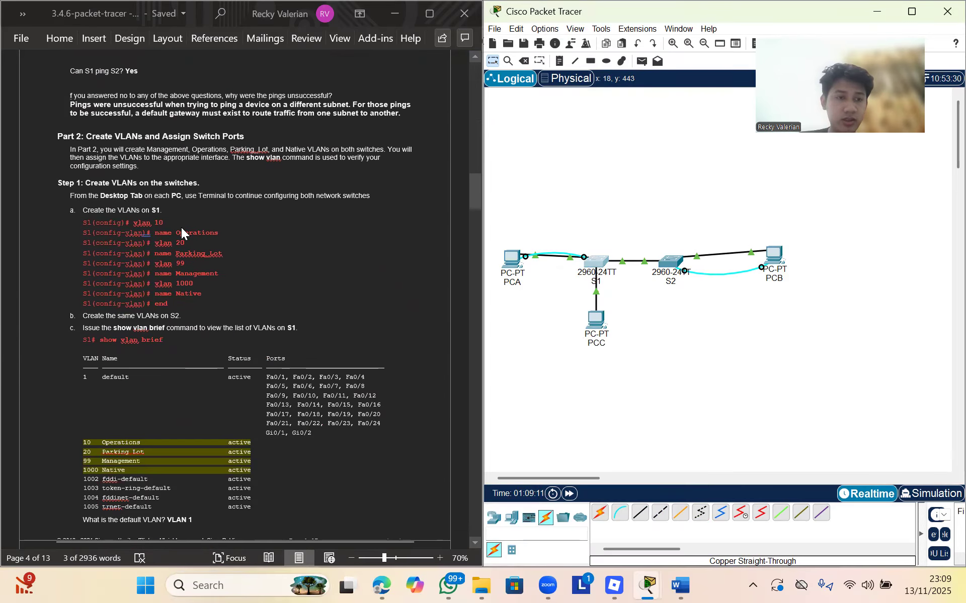
scroll(205, 267, down, 6)
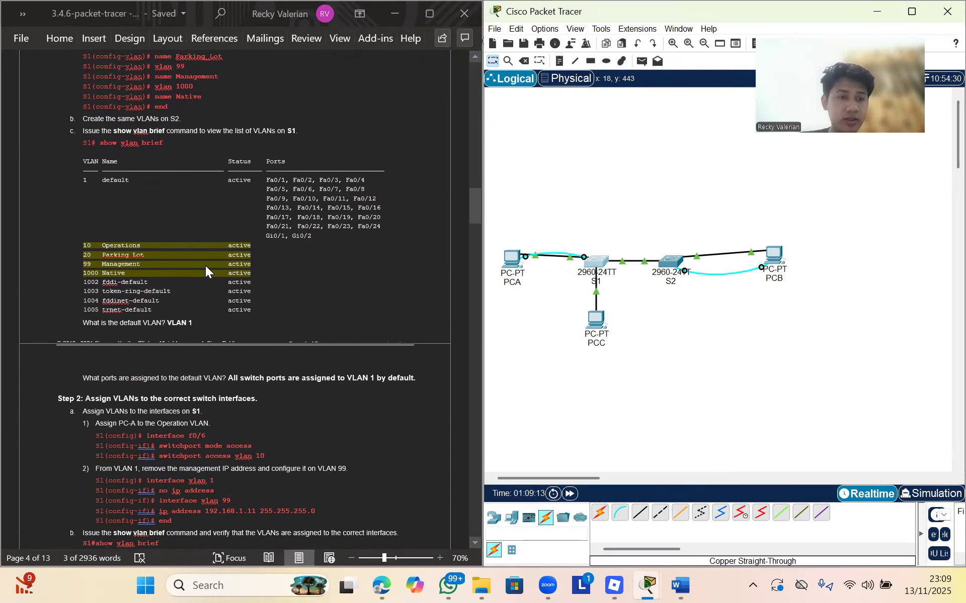
scroll(181, 316, down, 1)
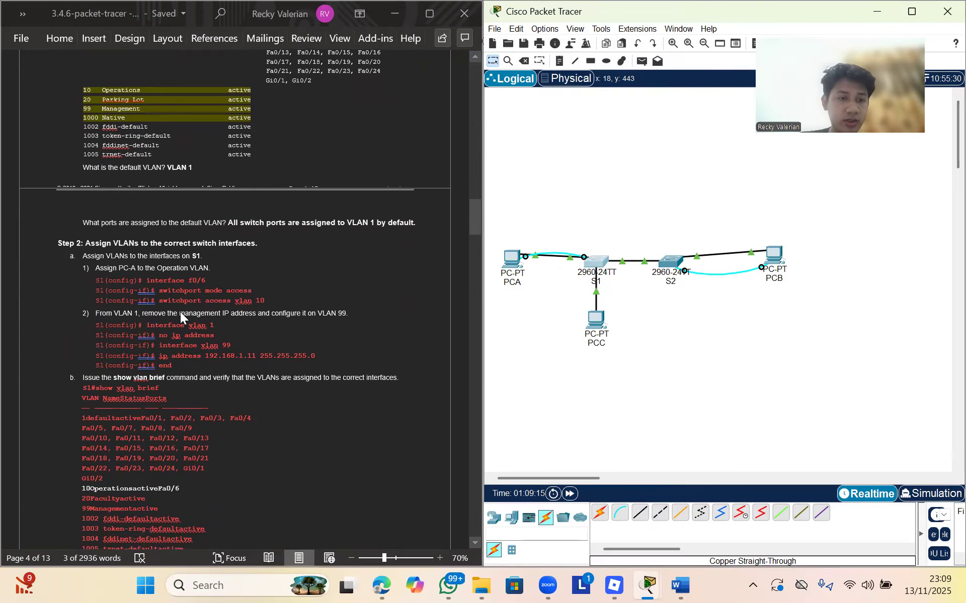
Open S1's CLI, back out to privileged mode, and enter config terminal
click(598, 263)
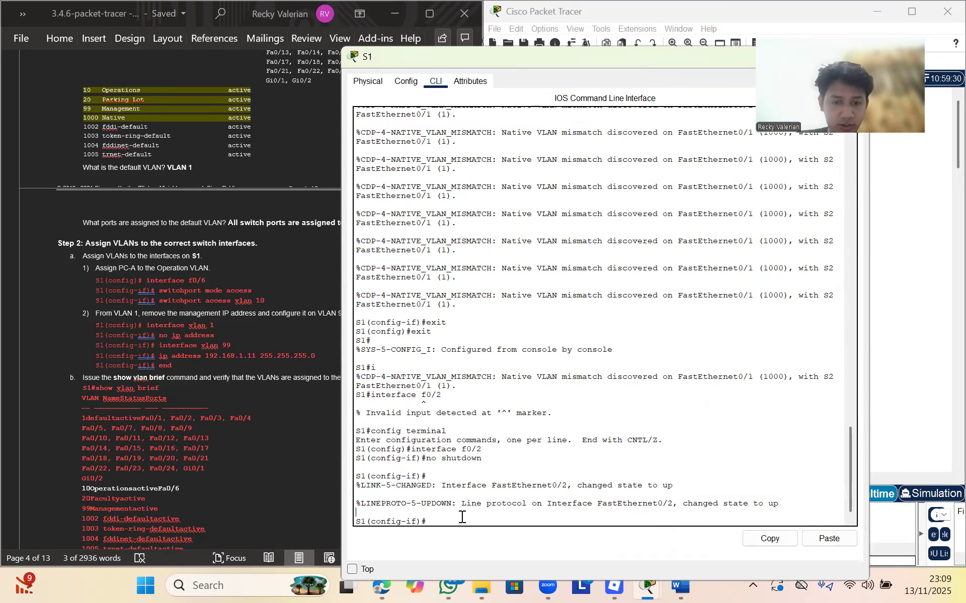
triple_click(464, 522)
click(464, 520)
text(exit)
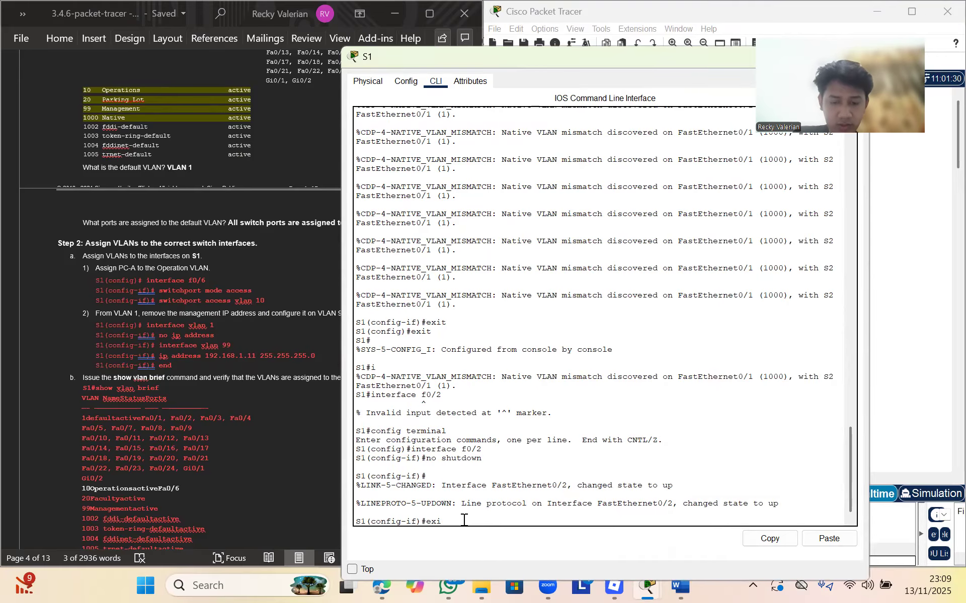
key(Return)
text(exit)
key(Return)
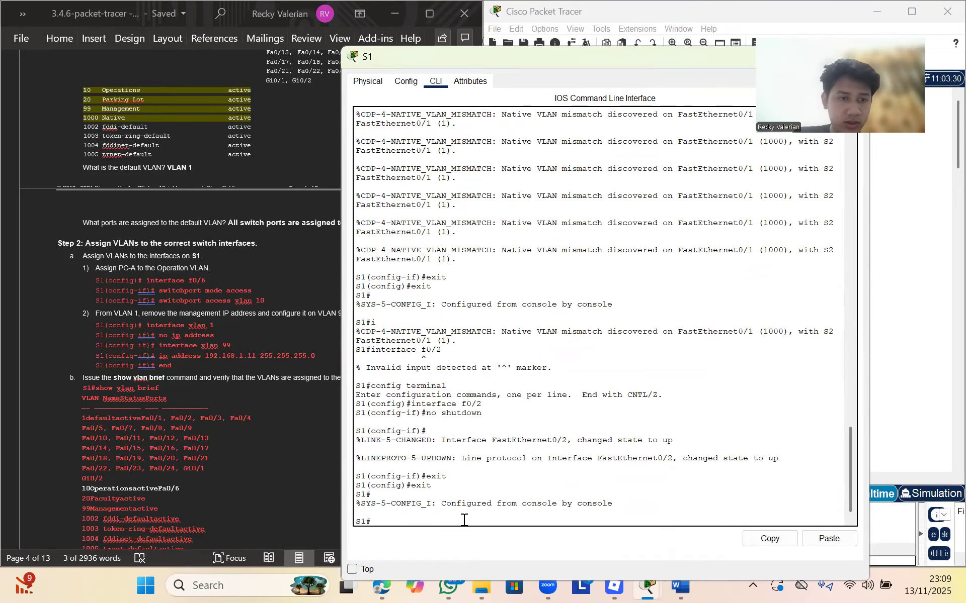
text(config)
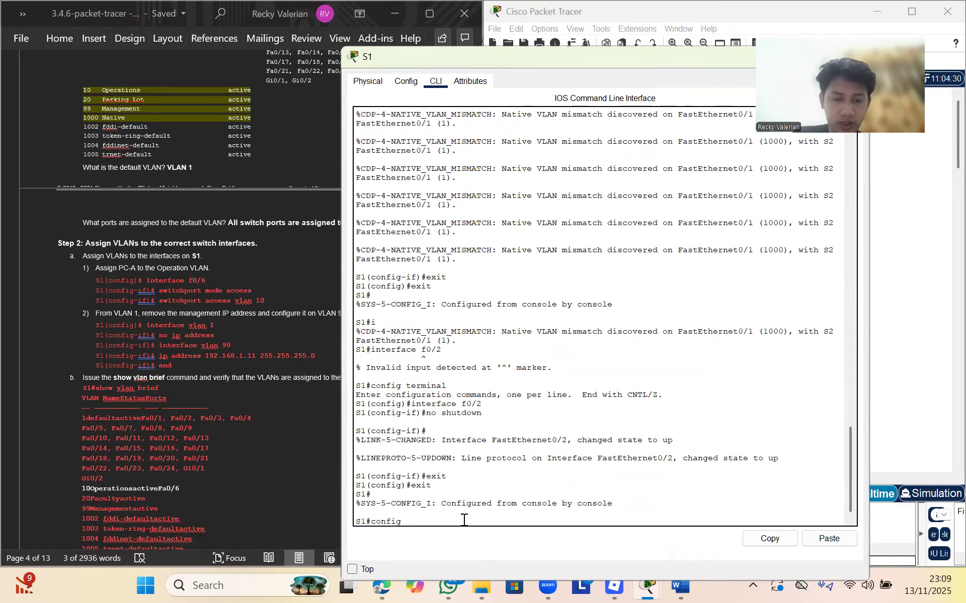
text( terminal)
key(Return)
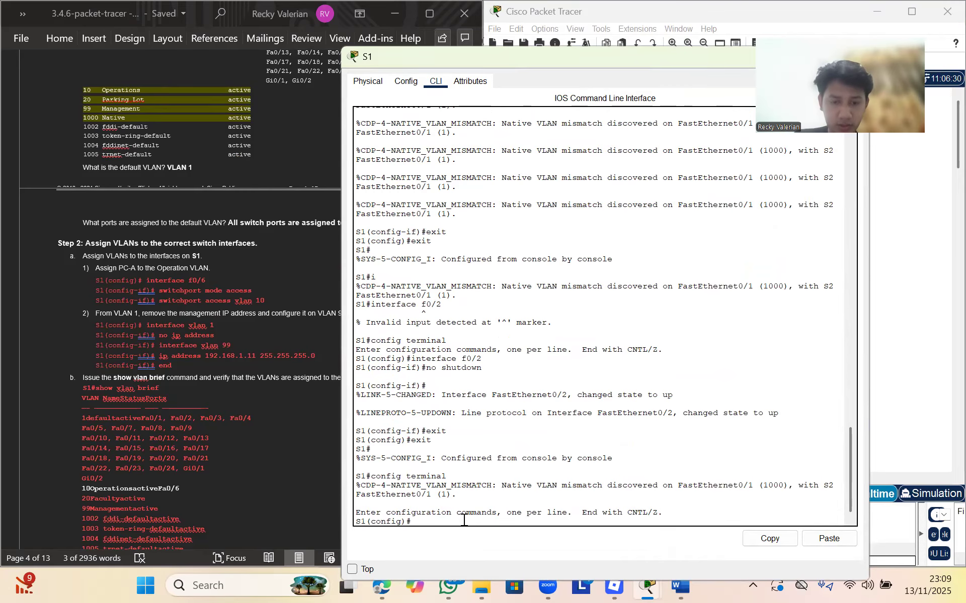
Make f0/2 an access port in VLAN 10 with switchport mode access and switchport access vlan 10
text(interface f0/2)
key(Return)
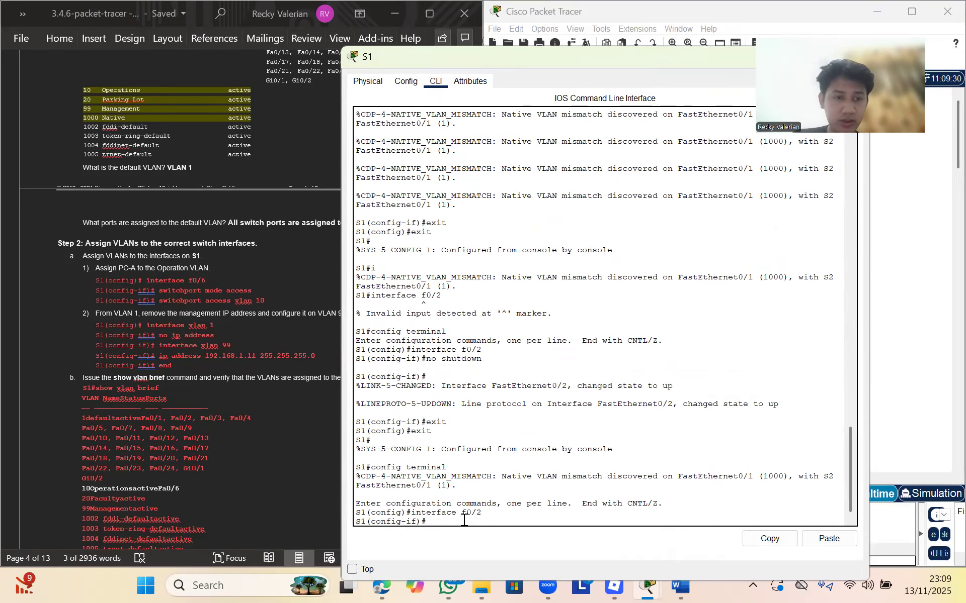
text(switchport mode access)
key(Return)
key(Up)
key(BackSpace)
key(BackSpace)
key(BackSpace)
key(BackSpace)
key(BackSpace)
key(BackSpace)
key(BackSpace)
key(BackSpace)
key(BackSpace)
key(BackSpace)
key(BackSpace)
text(access vlan)
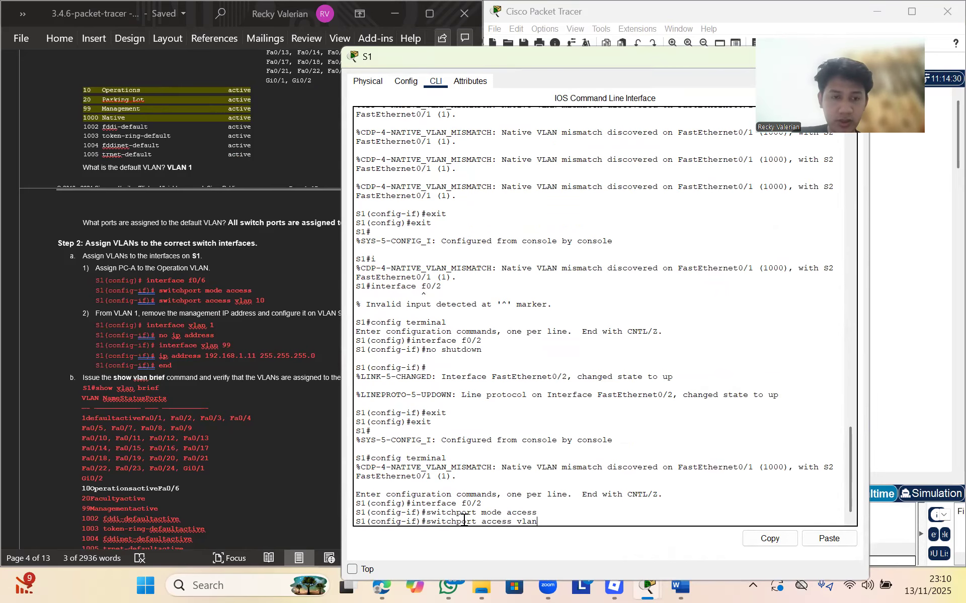
text( 10)
key(Return)
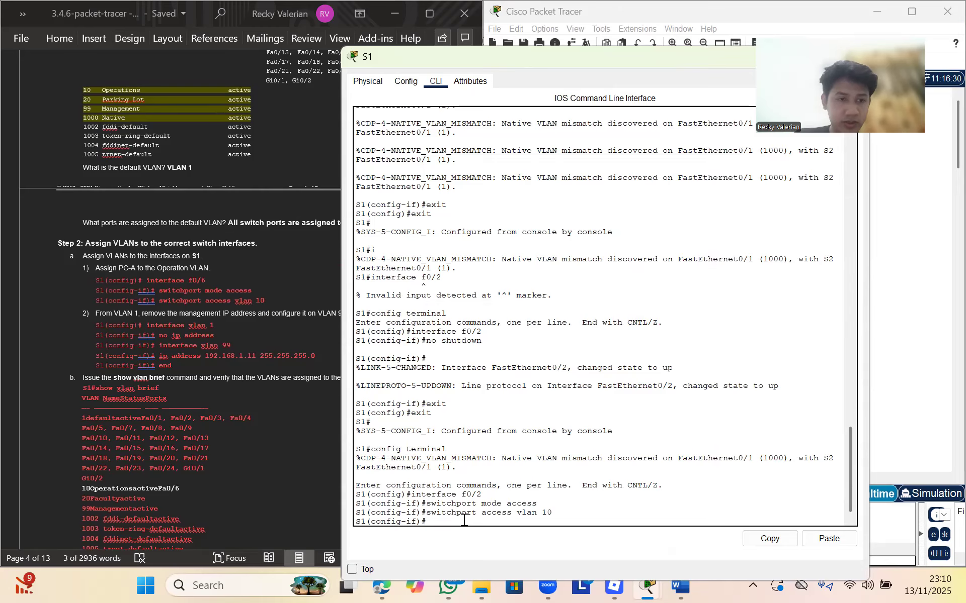
Leave f0/2 and run no ip address on S1's interface vlan 1
text(exit)
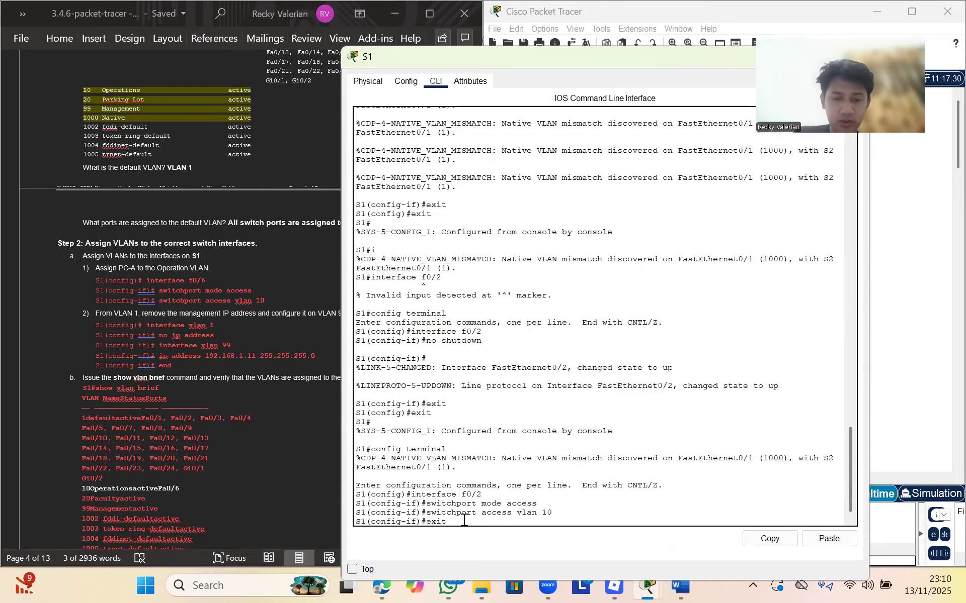
key(Return)
text(in)
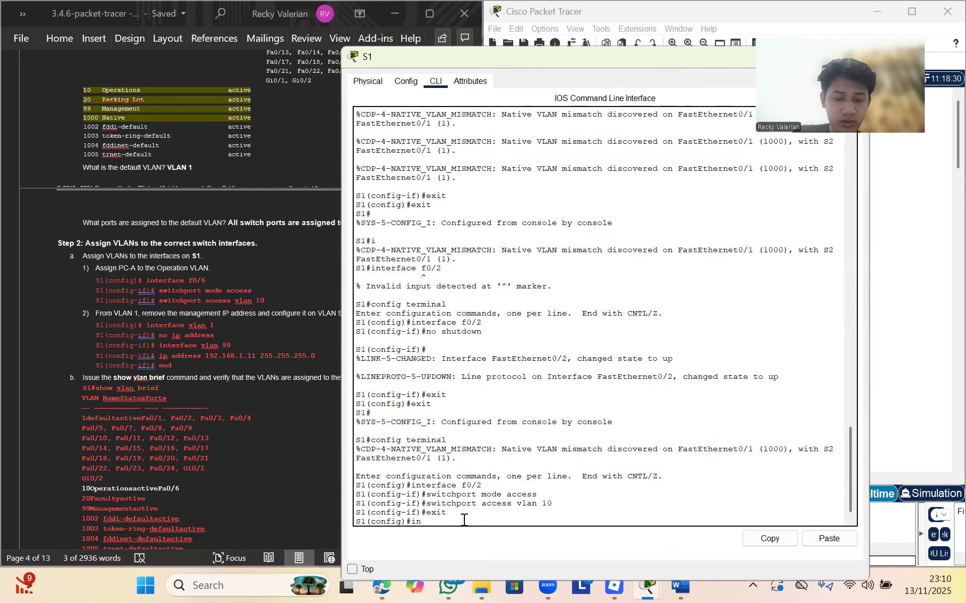
text(terface vlan 1)
key(Return)
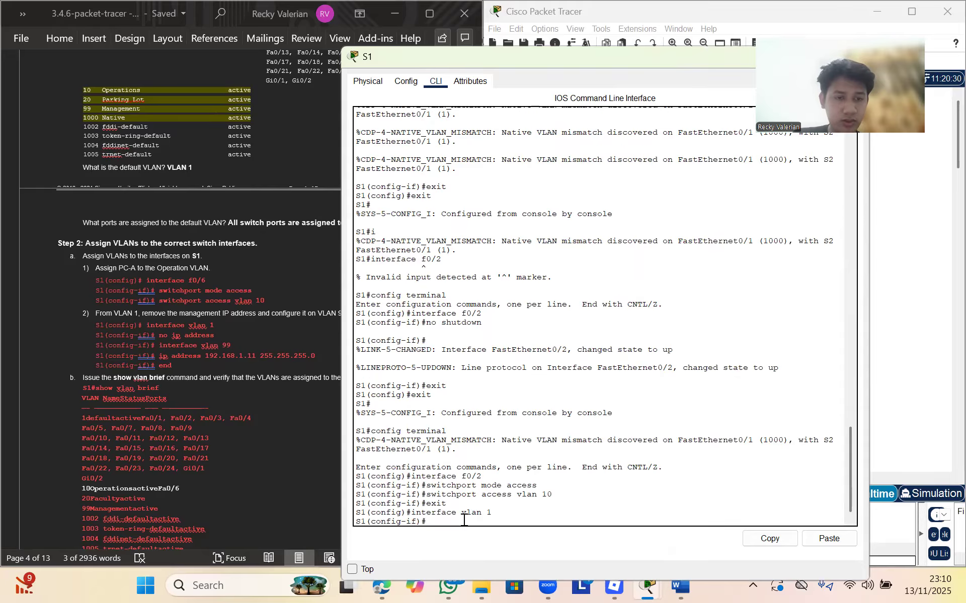
text(no ip address)
key(Return)
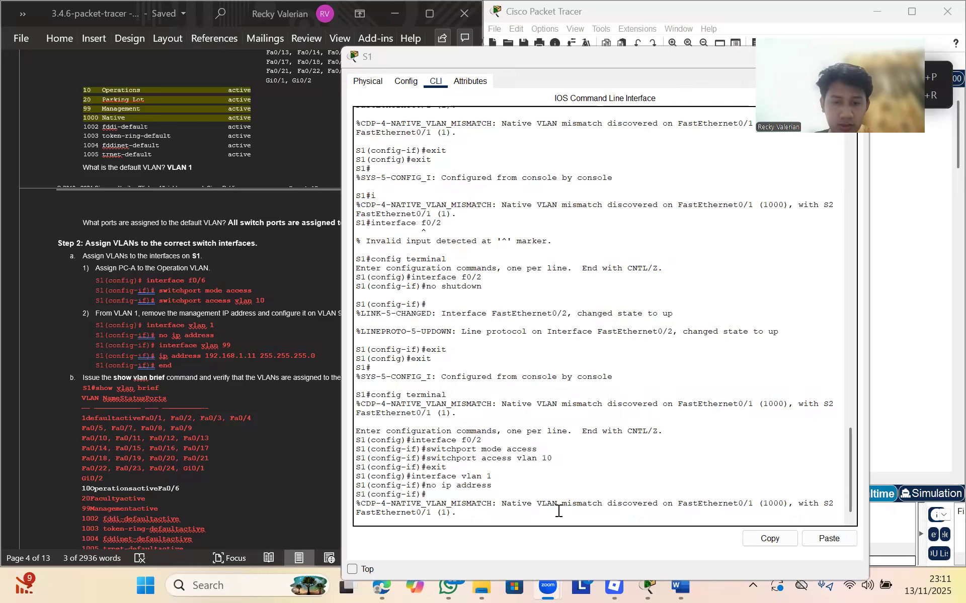
click(558, 511)
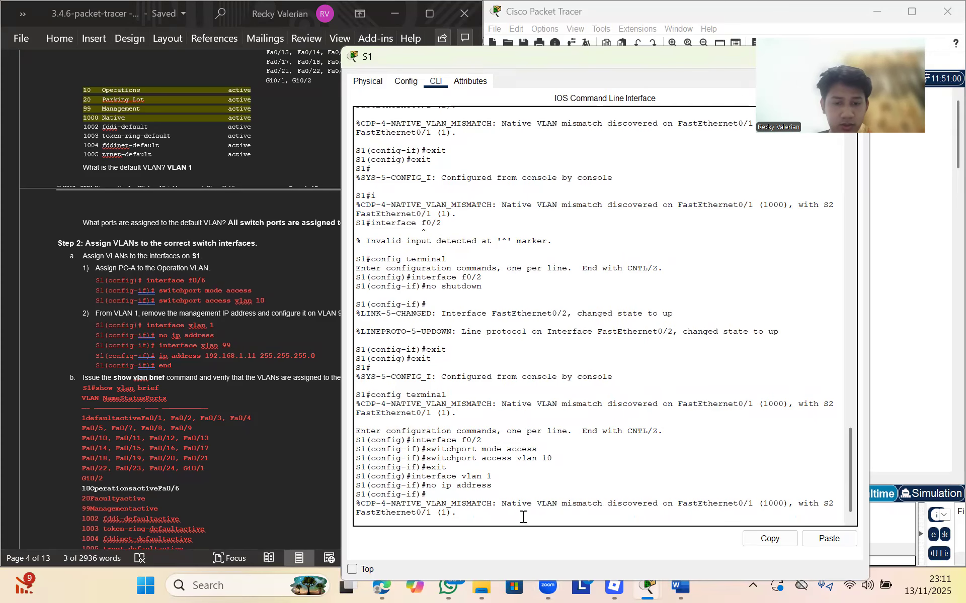
key(Return)
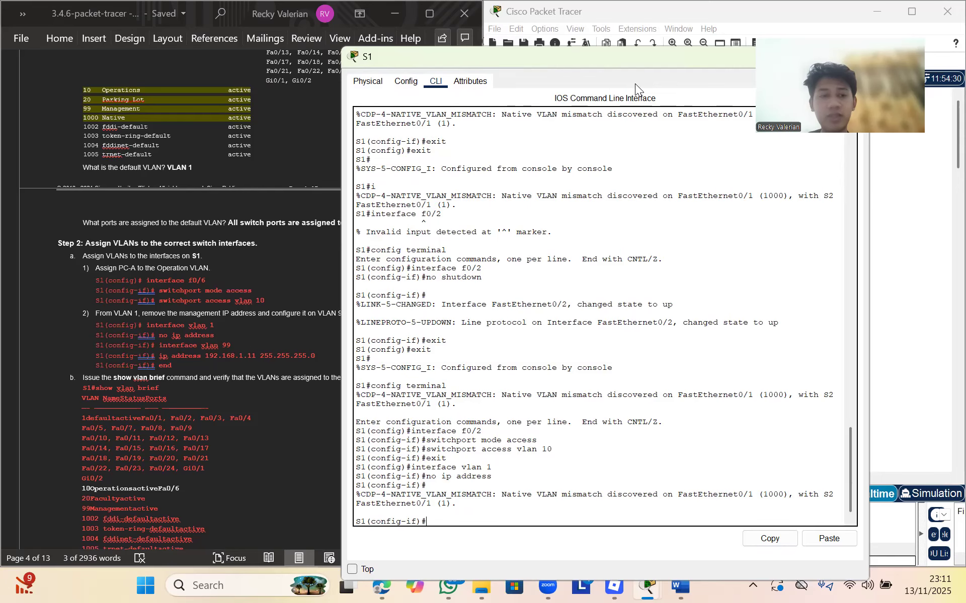
Hide S1's console and ping PCC at 192.168.10.5 from PCA's command prompt
drag(761, 54, 568, 204)
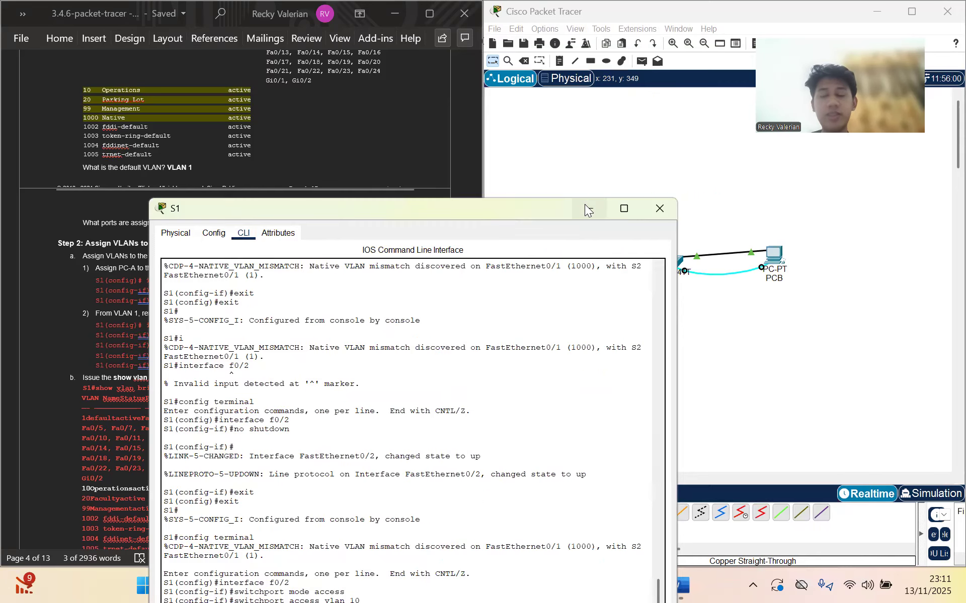
click(585, 205)
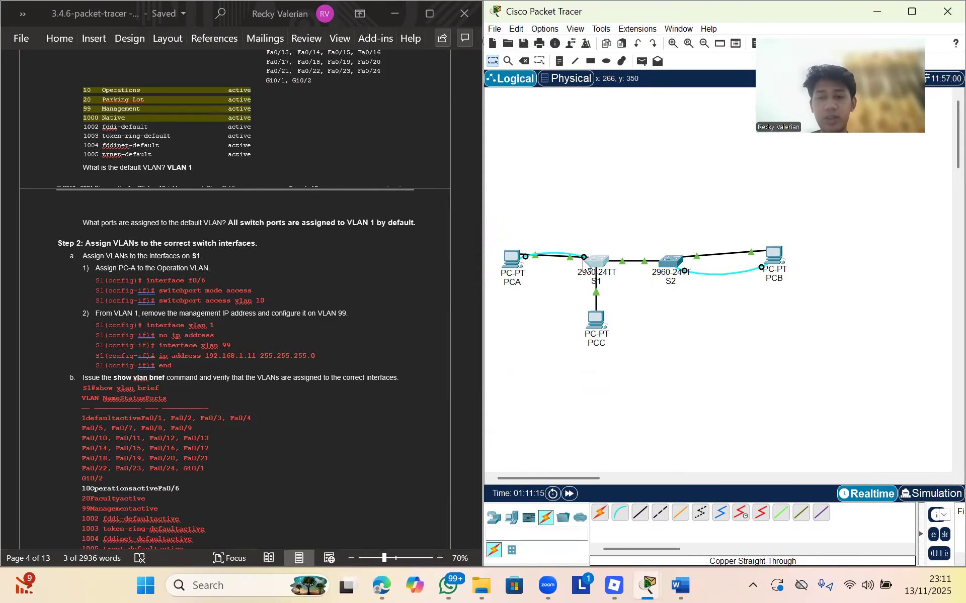
click(512, 258)
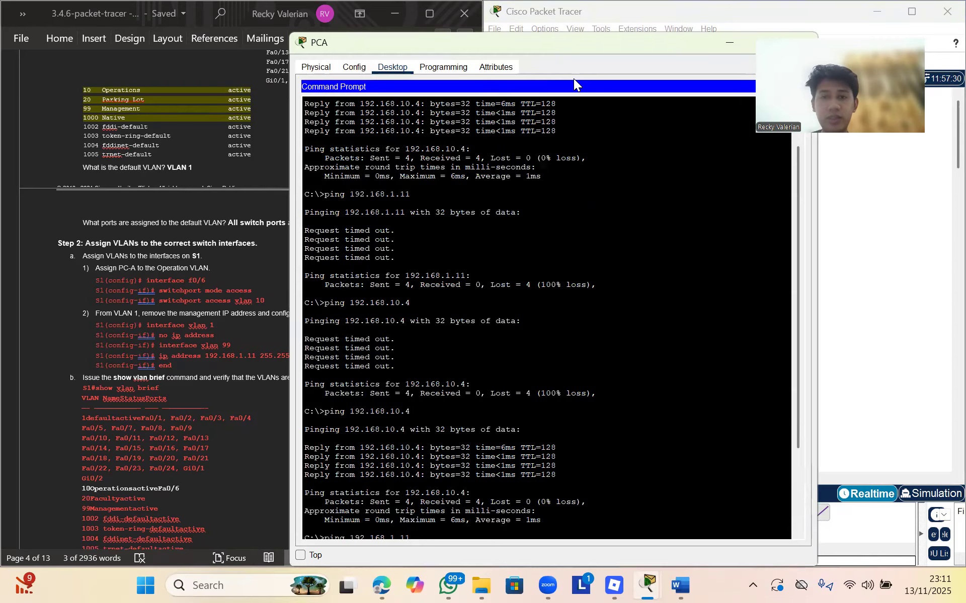
scroll(428, 538, down, 4)
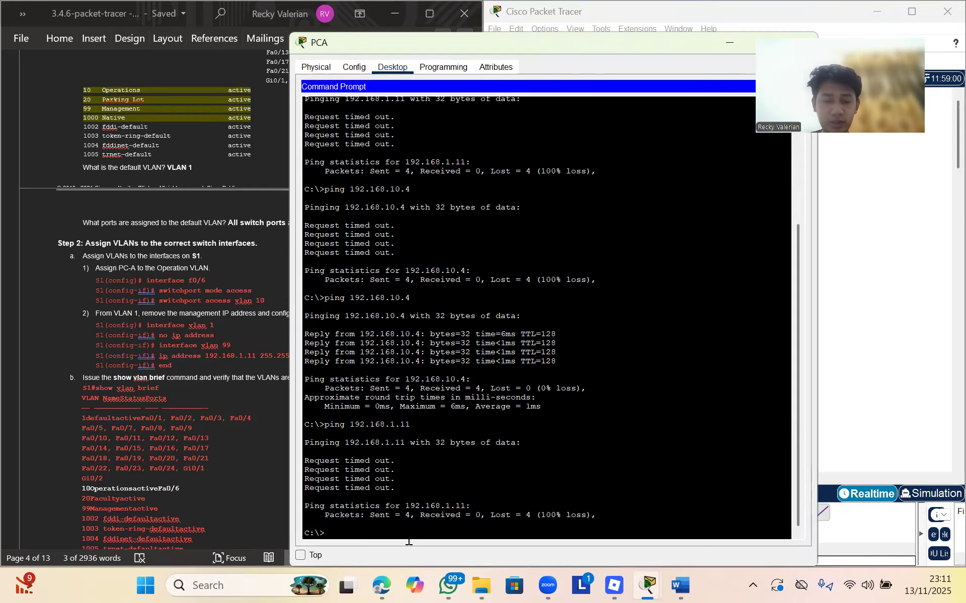
key(Up)
key(Up)
key(BackSpace)
text(5)
key(Return)
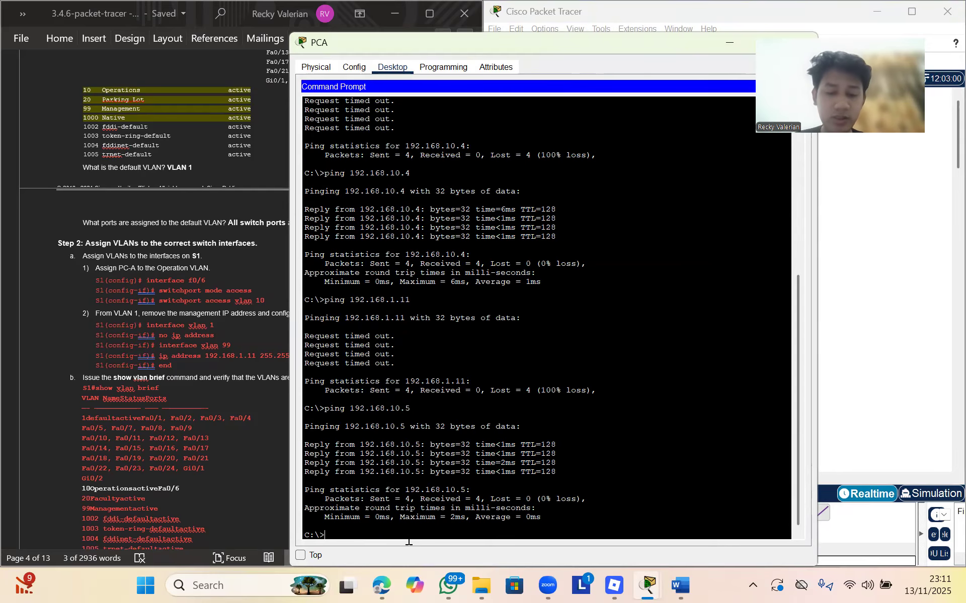
Ping 192.168.10.4 from PCA, then minimize PCA's window
key(Up)
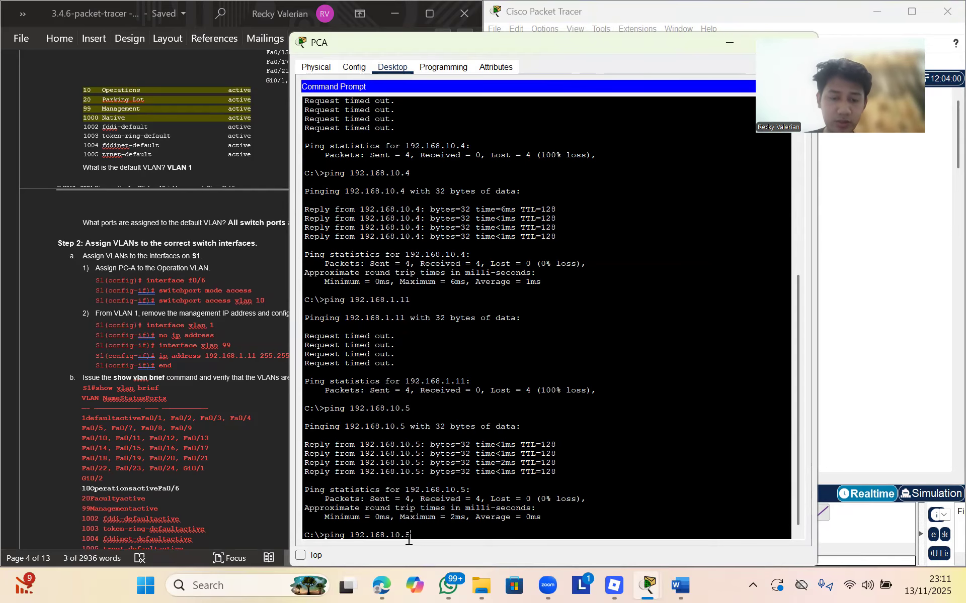
key(BackSpace)
text(4)
key(Return)
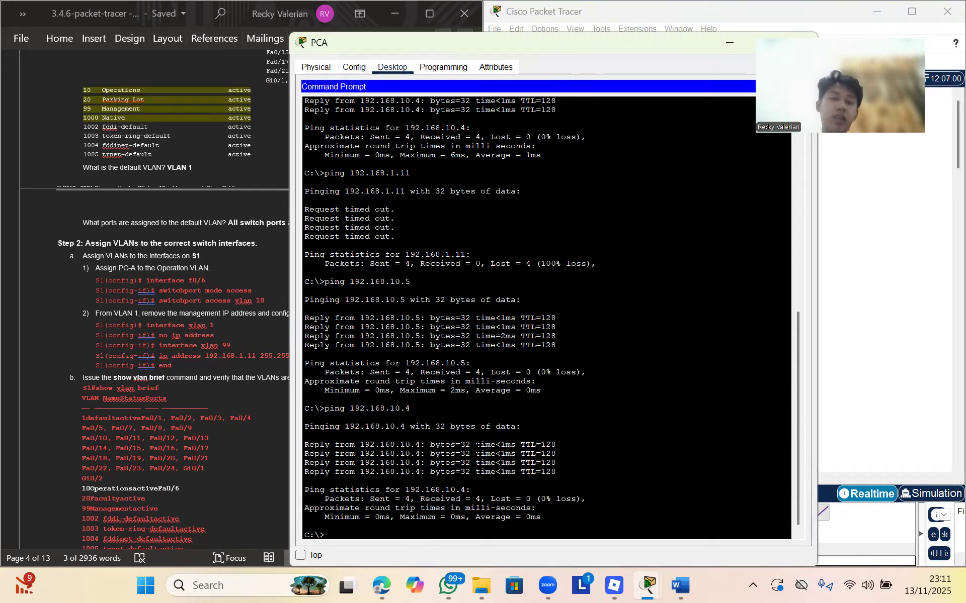
drag(680, 47, 526, 180)
click(563, 177)
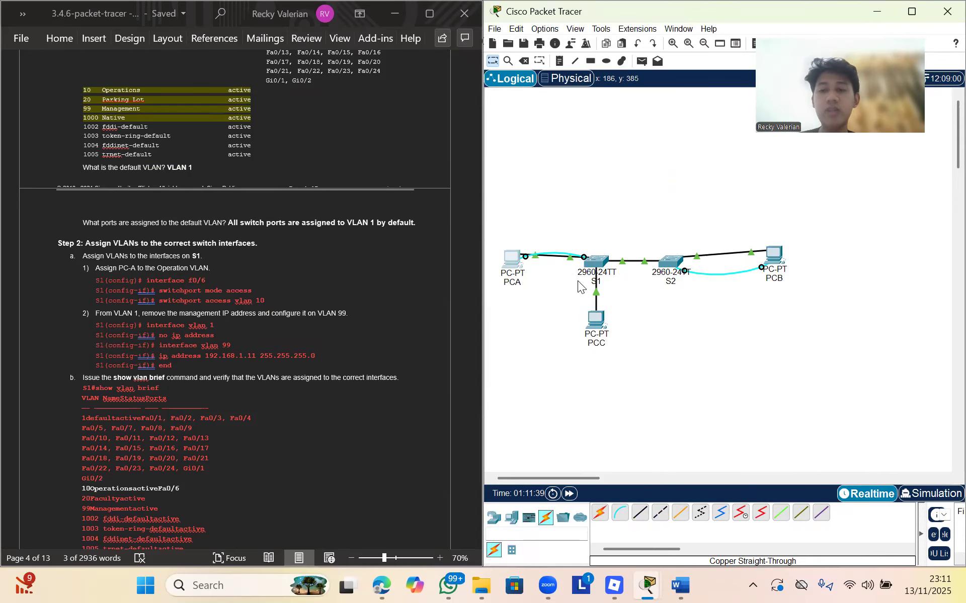
From PCB's command prompt ping 192.168.10.3 and 192.168.10.5, then close PCB's window
click(769, 255)
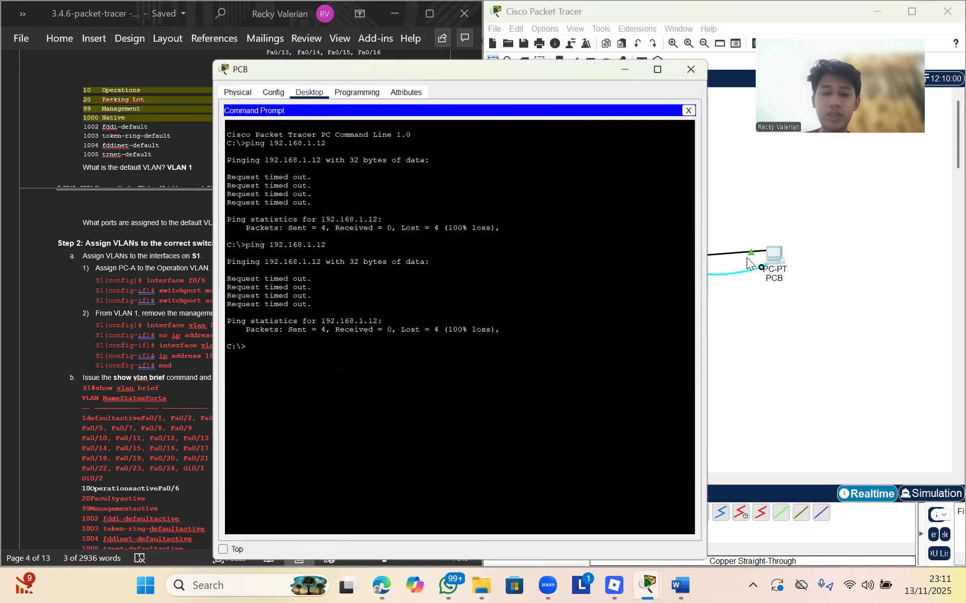
key(Up)
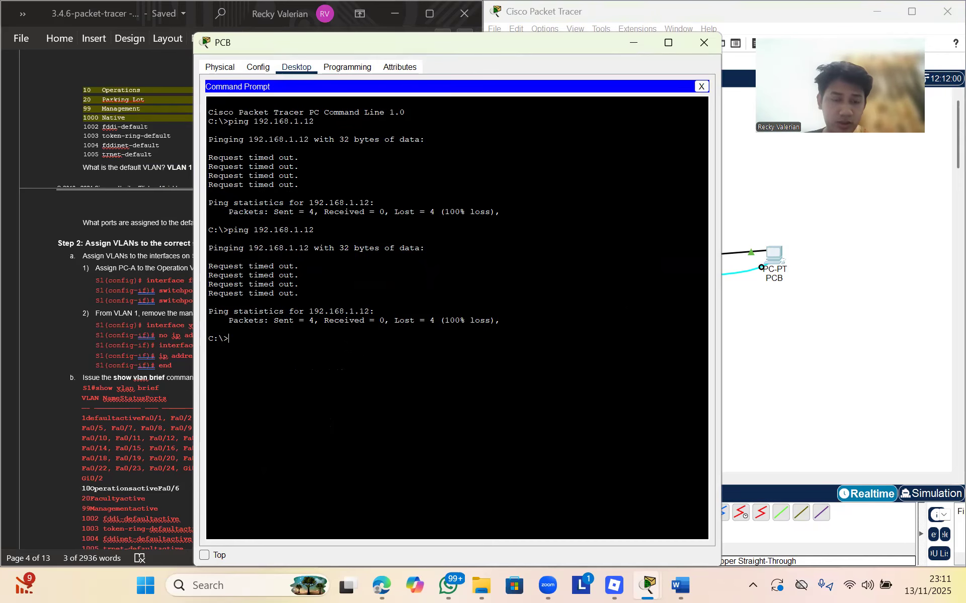
key(BackSpace)
key(BackSpace)
text(0.3)
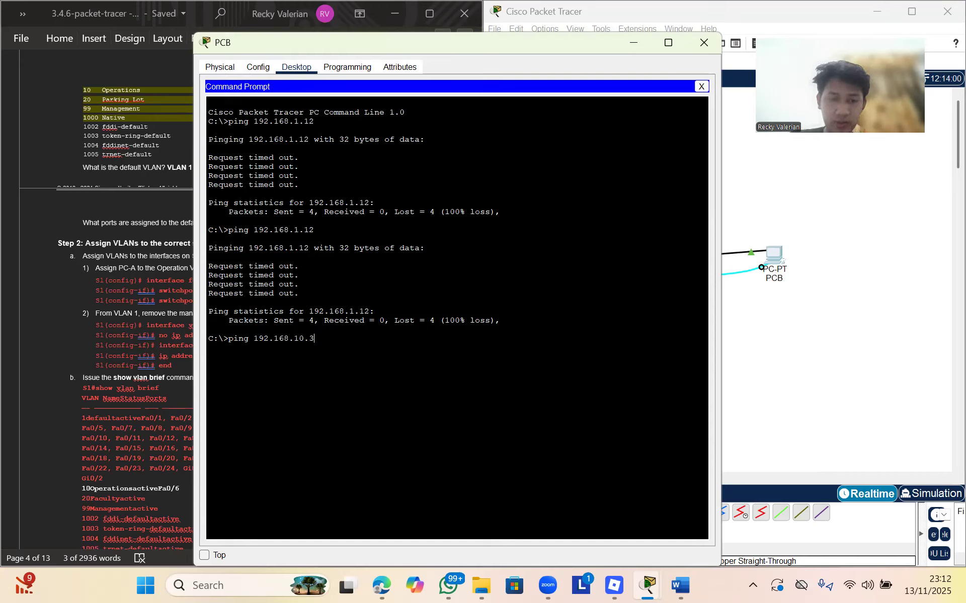
key(Return)
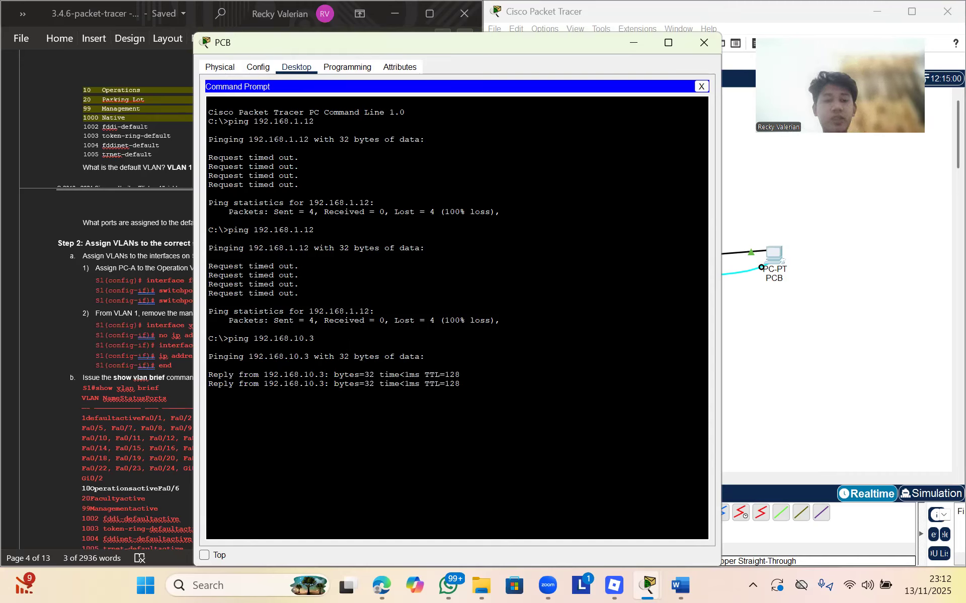
key(Up)
key(BackSpace)
text(5)
key(Return)
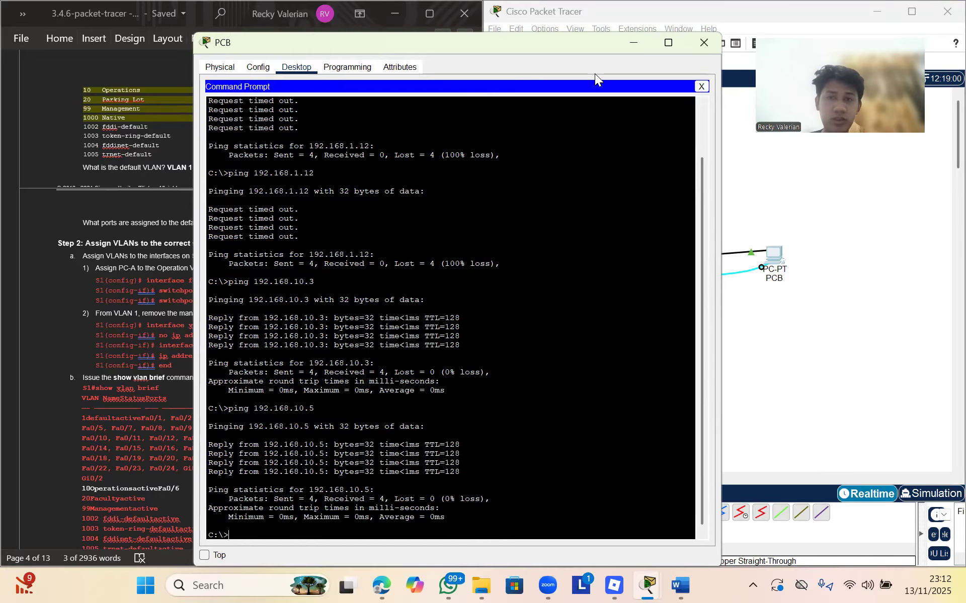
click(701, 46)
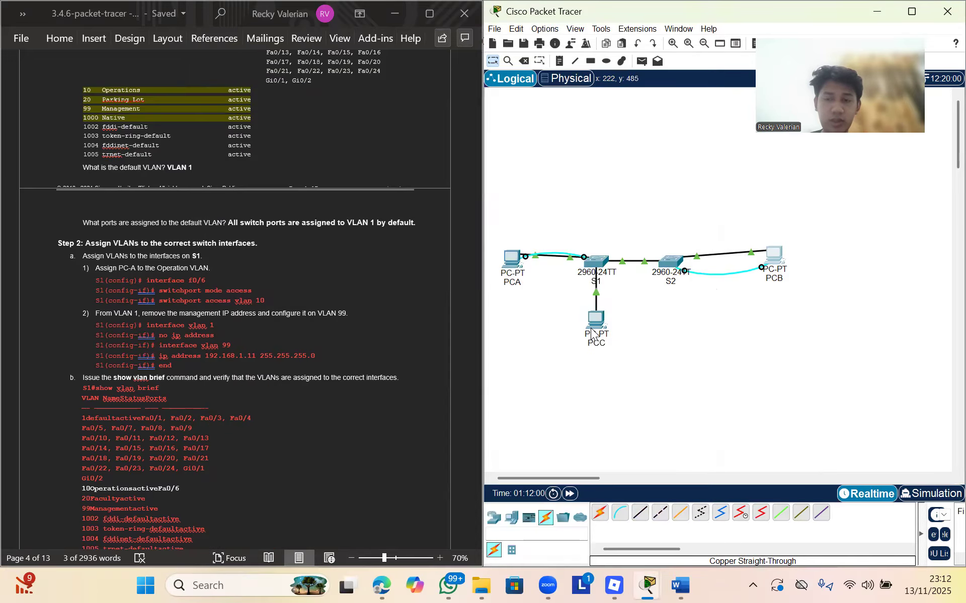
From PCC's command prompt, ping 192.168.10.3
click(597, 317)
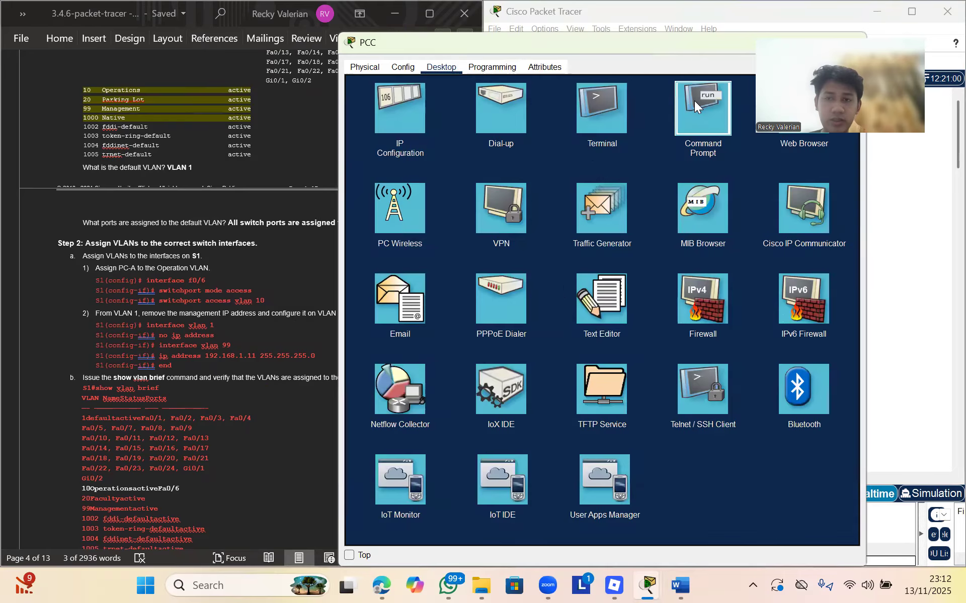
click(695, 100)
text(ping)
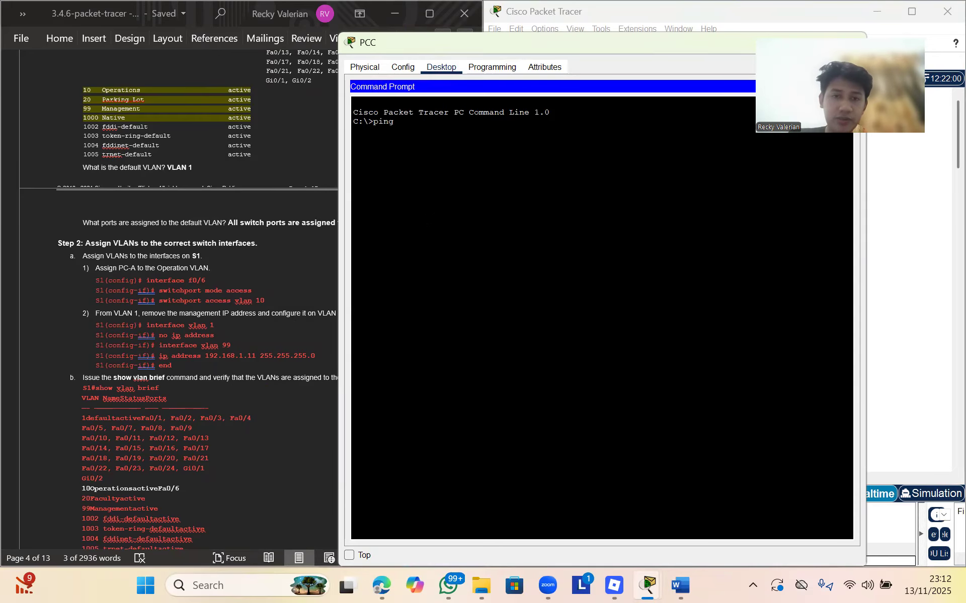
text( 192.1)
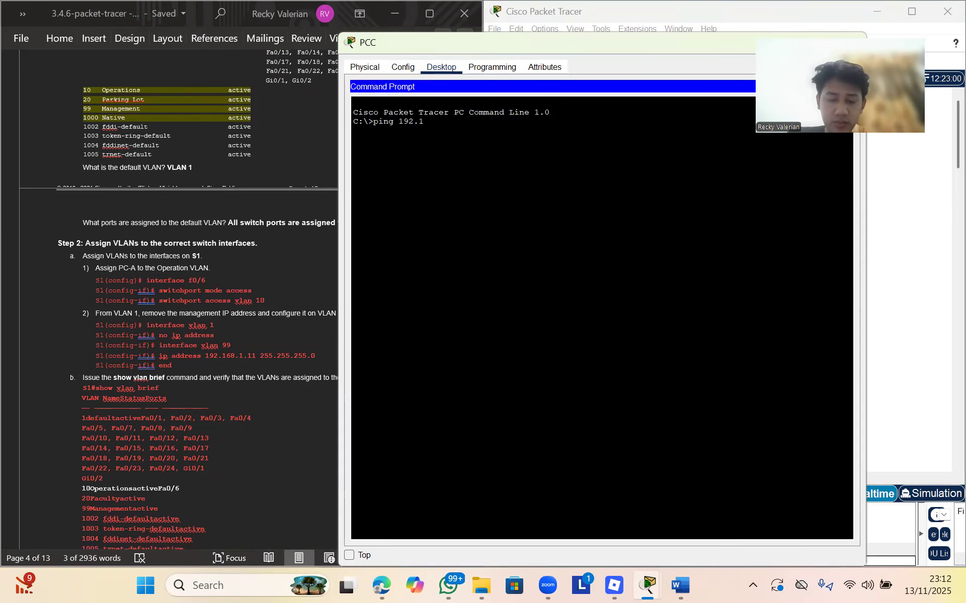
text(68.10.3)
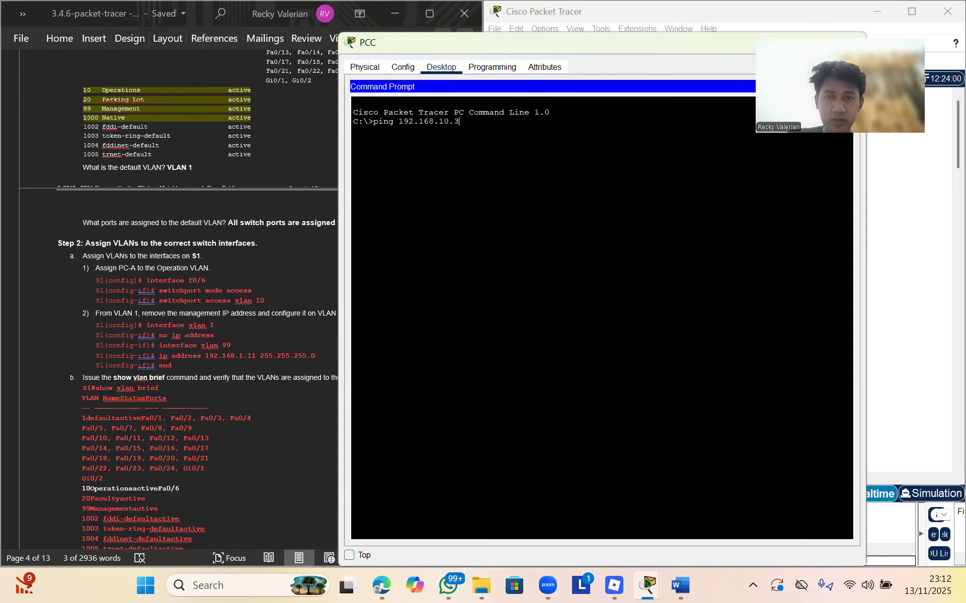
key(Return)
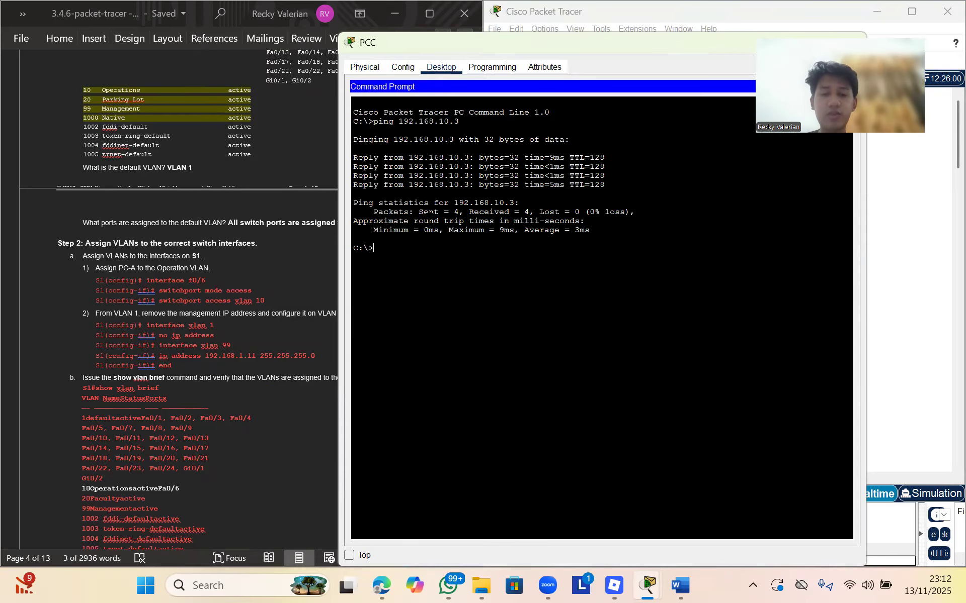
Ping 192.168.10.5 and 192.168.10.4 from PCC, then move its window aside to show the topology
key(Up)
key(BackSpace)
text(5)
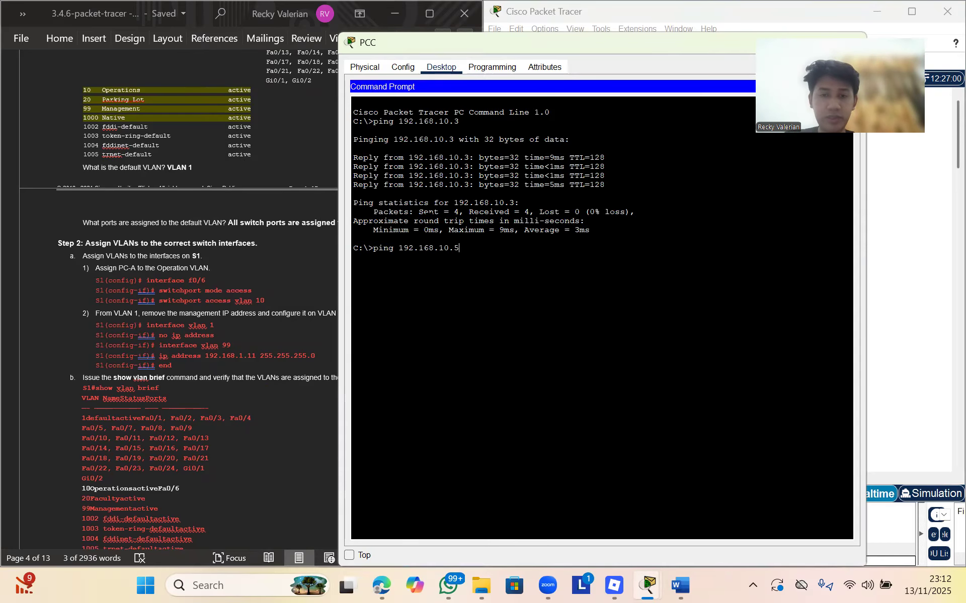
key(Return)
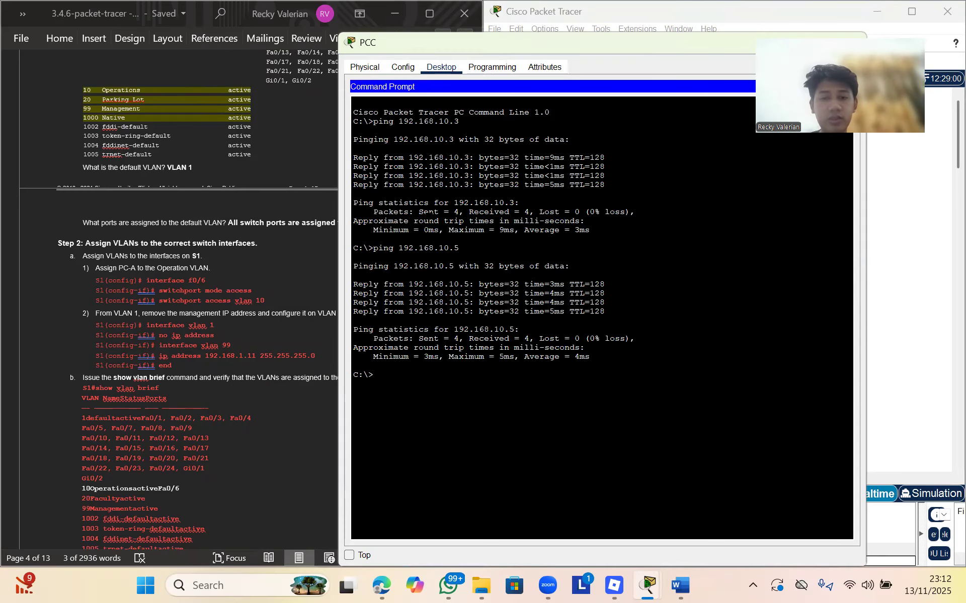
key(Up)
key(BackSpace)
text(4)
key(Return)
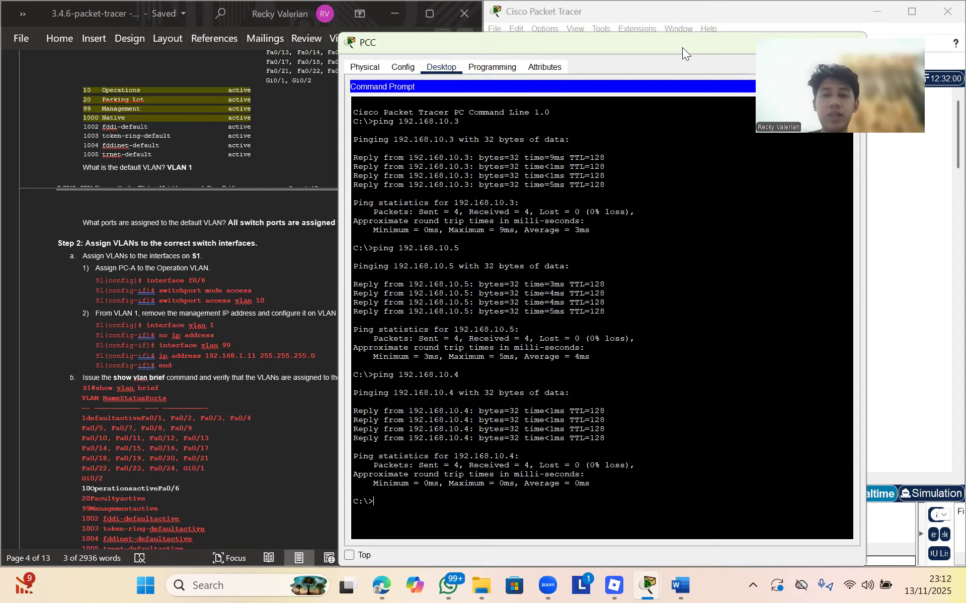
drag(682, 48, 707, 165)
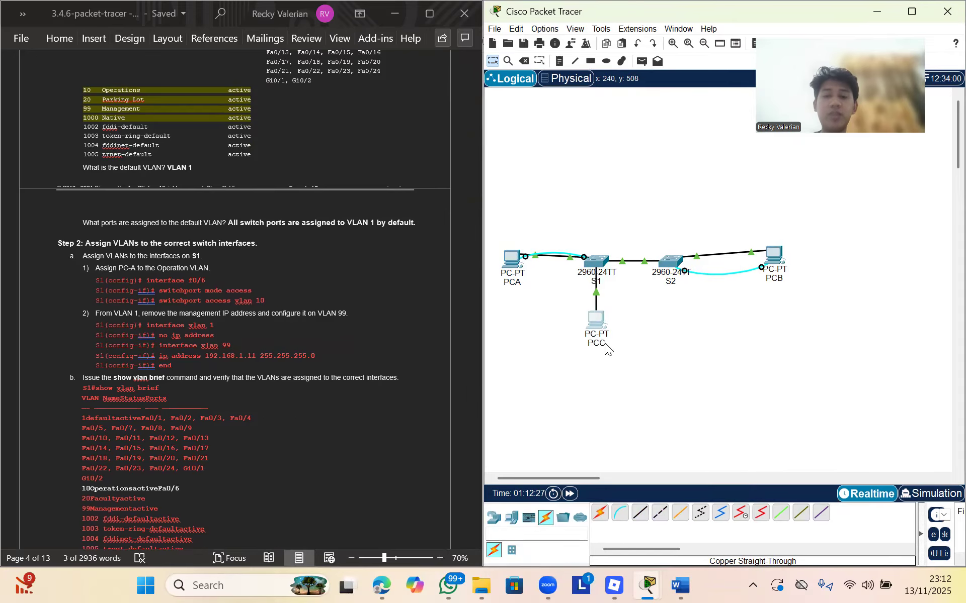
click(606, 344)
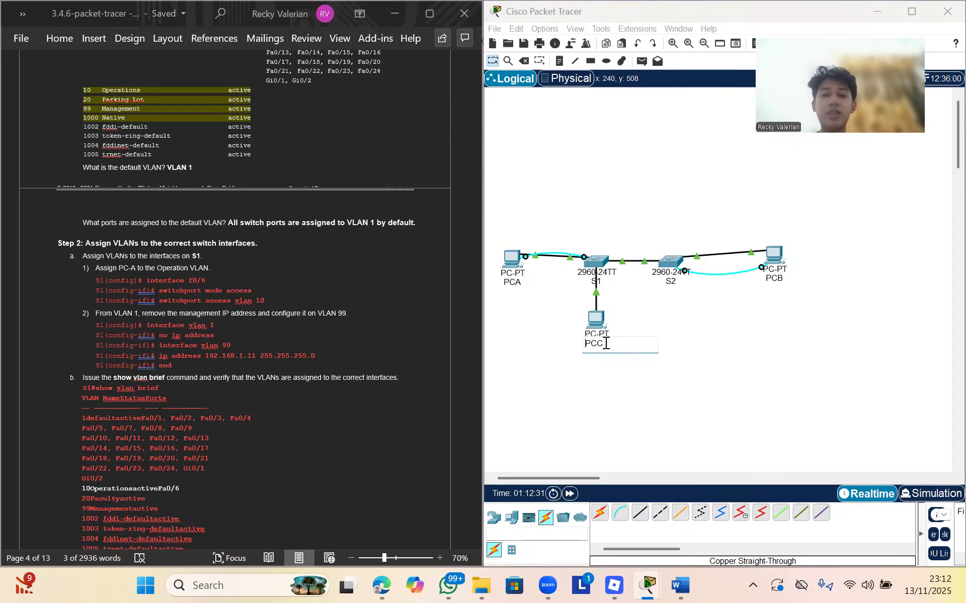
click(704, 306)
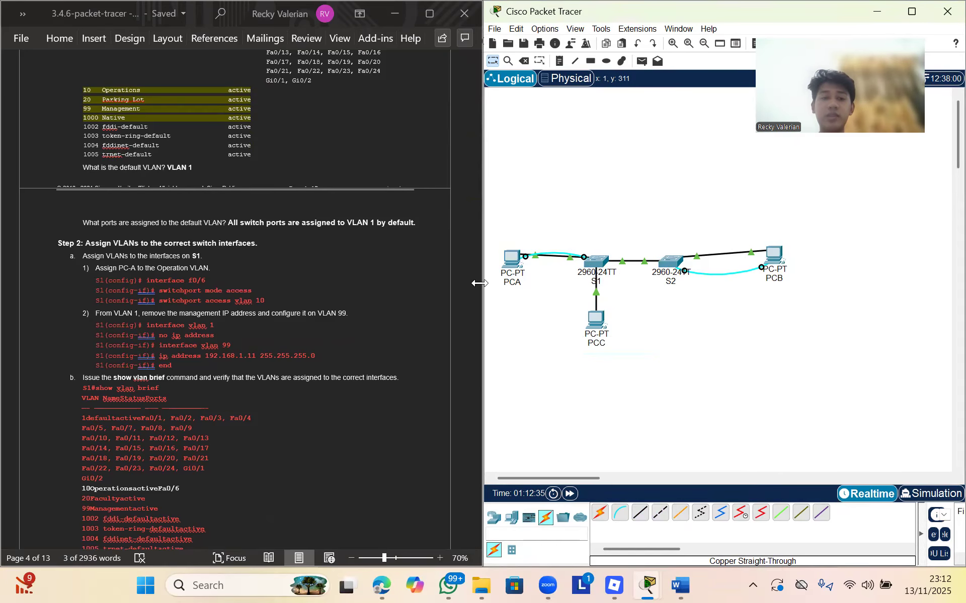
scroll(299, 291, up, 10)
scroll(299, 292, up, 8)
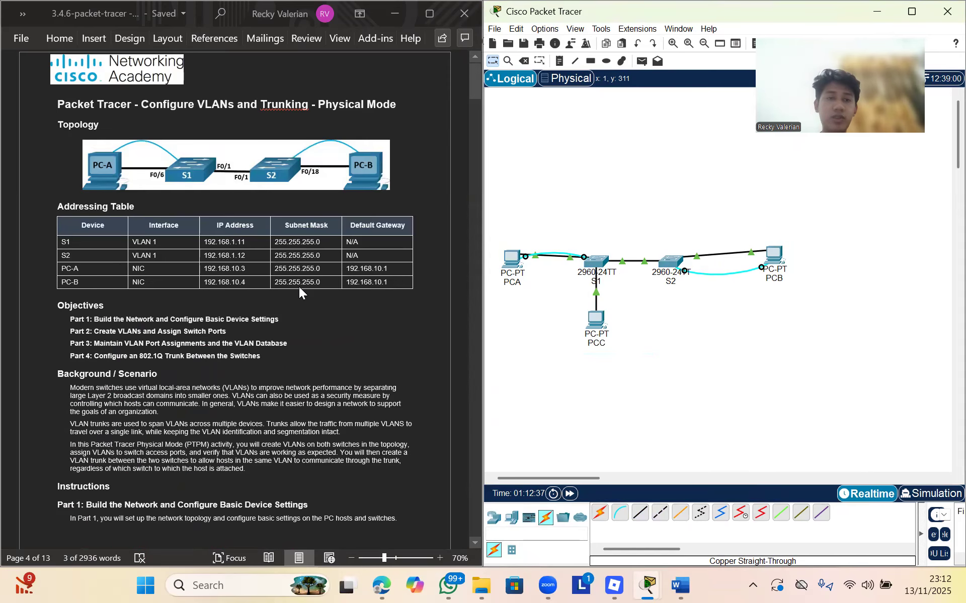